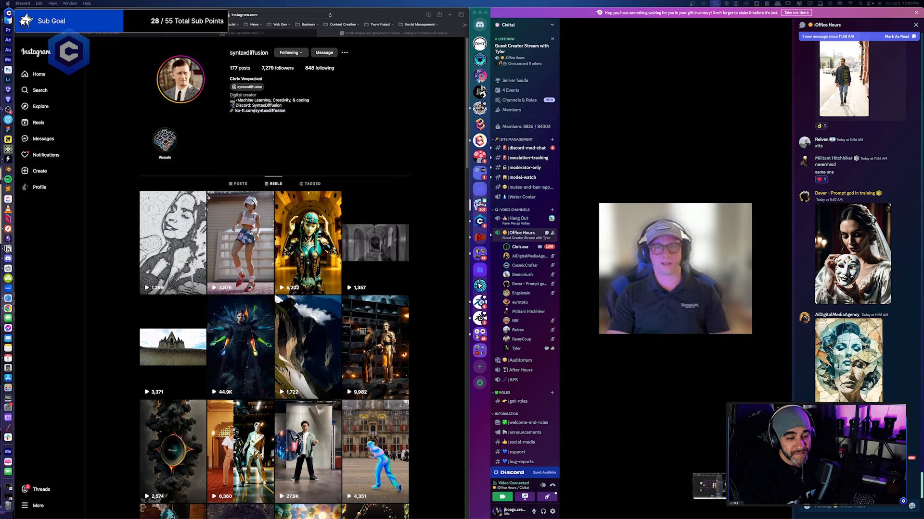
View the first post in the Instagram profile's posts grid and close it
key("XF86AudioRaiseVolume")
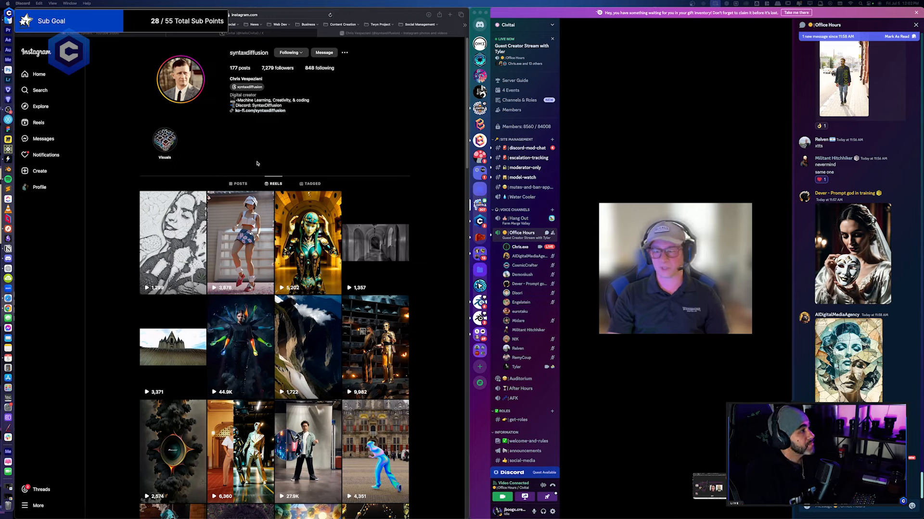
left_click(238, 183)
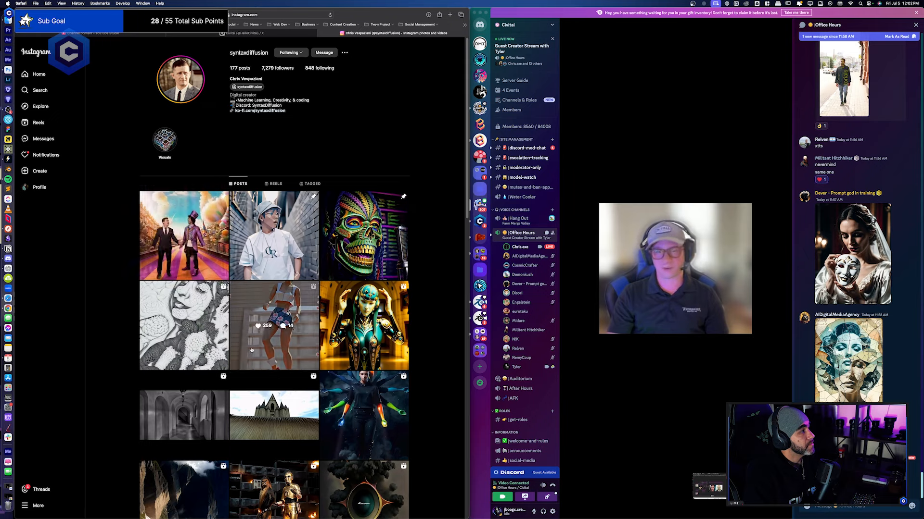
left_click(175, 239)
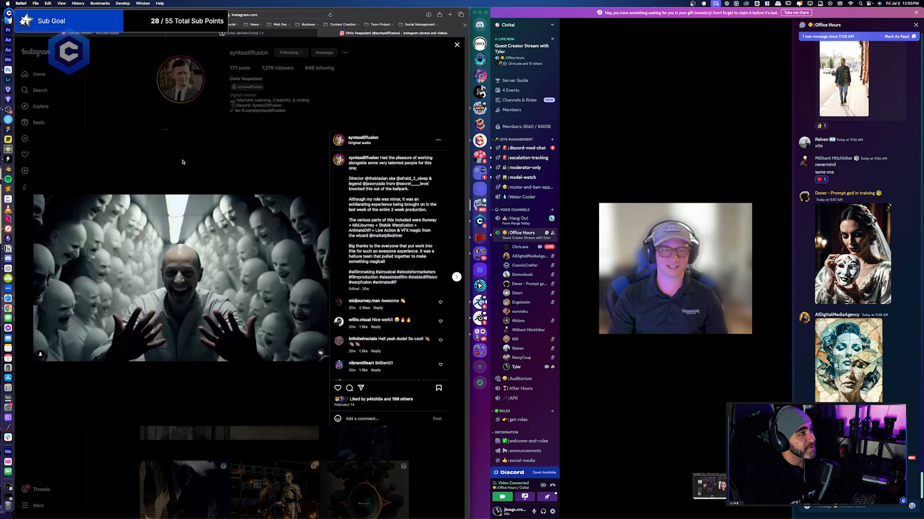
left_click(330, 111)
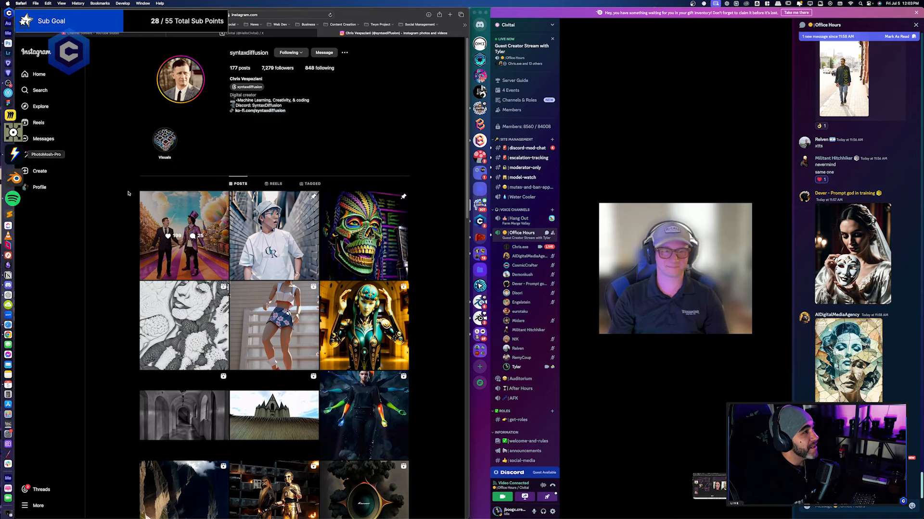
Switch to Discord, widen its window across the screen, and show the shared ComfyUI stream in full screen
left_click(649, 114)
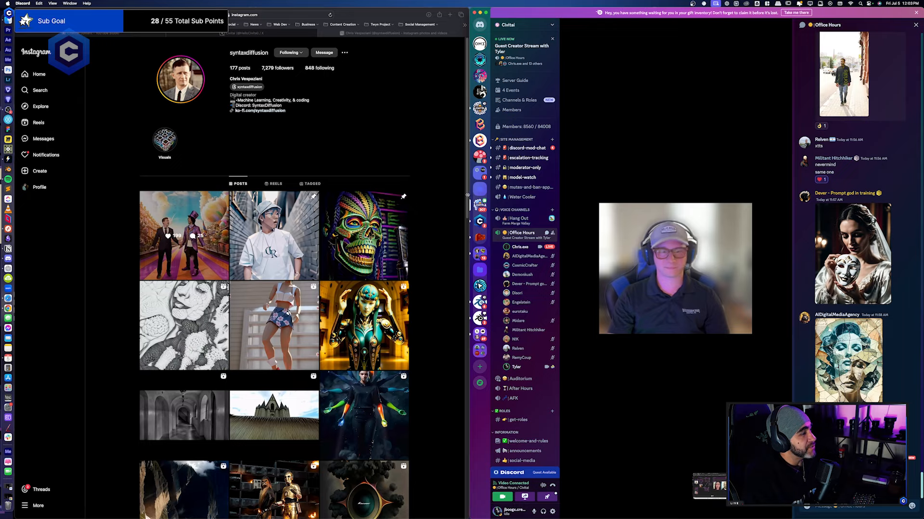
left_click_drag(467, 195, 9, 159)
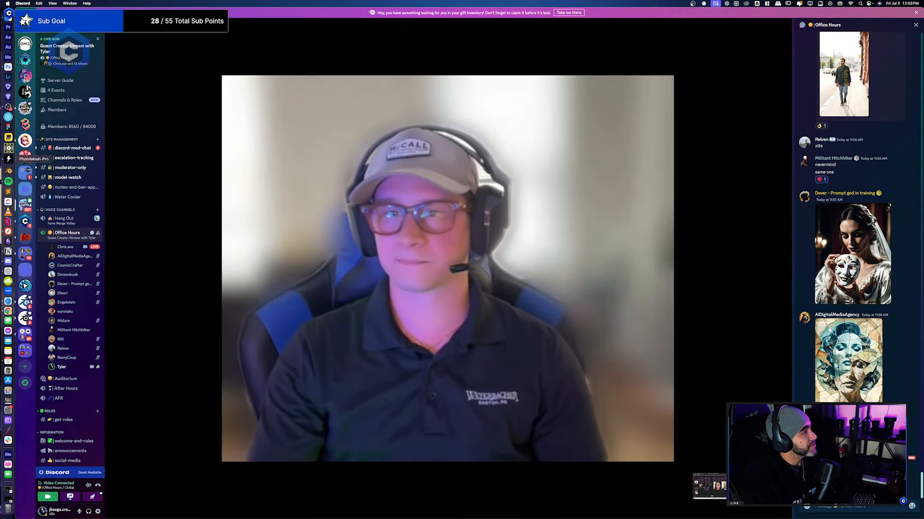
left_click(543, 272)
left_click(191, 120)
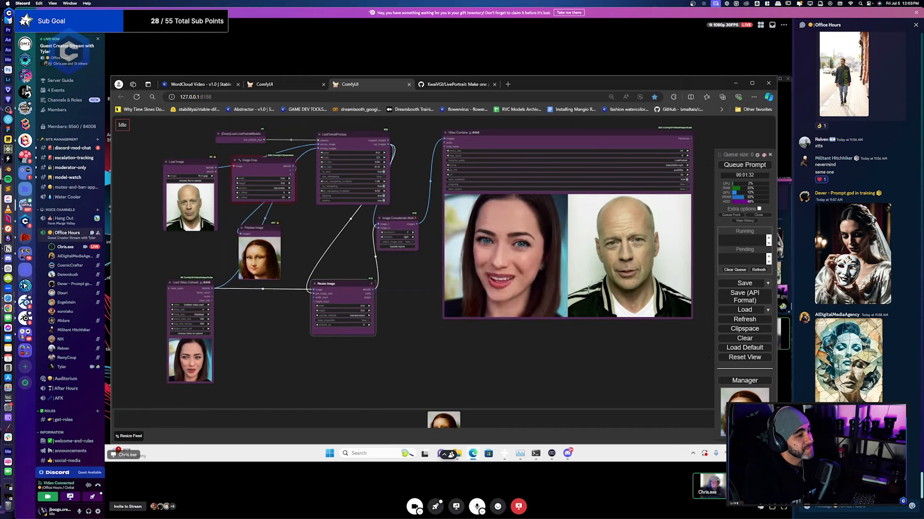
left_click(785, 508)
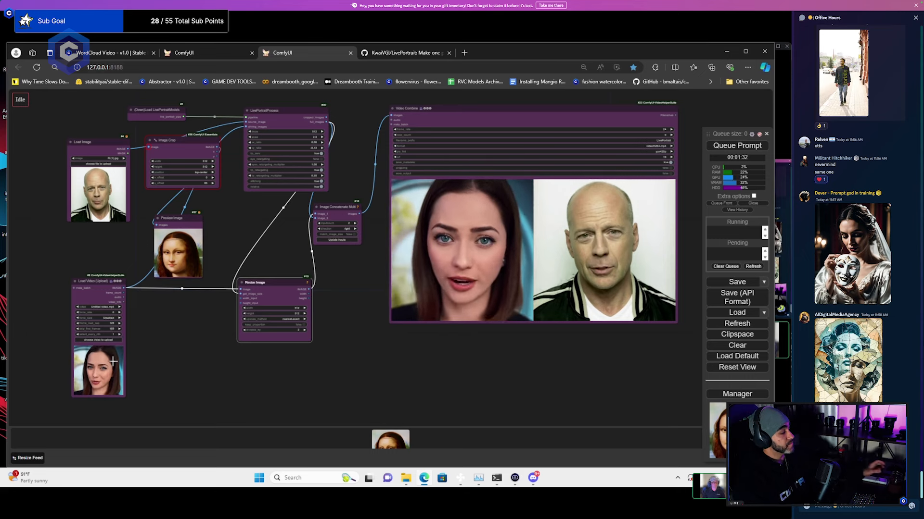
Examine the LivePortrait workflow and the side-by-side video preview in its Video Combine node
scroll(97, 373, "up", 2)
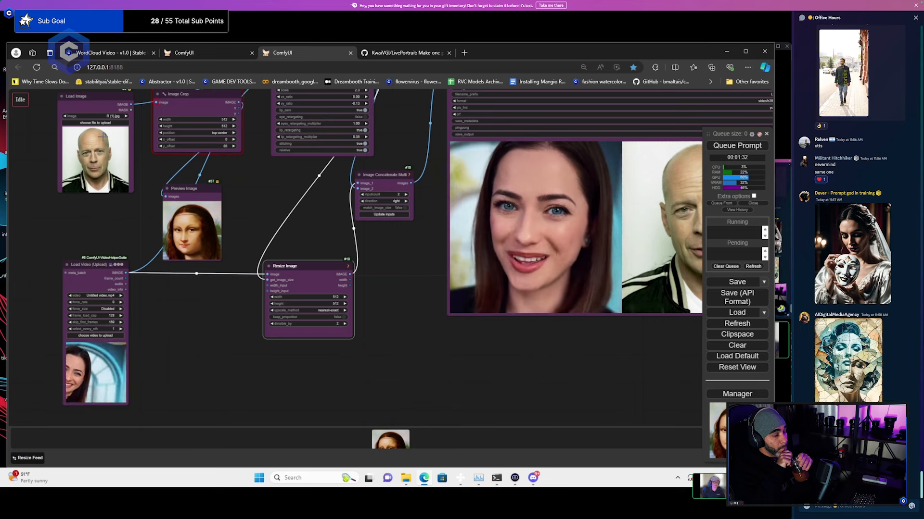
left_click_drag(402, 320, 232, 323)
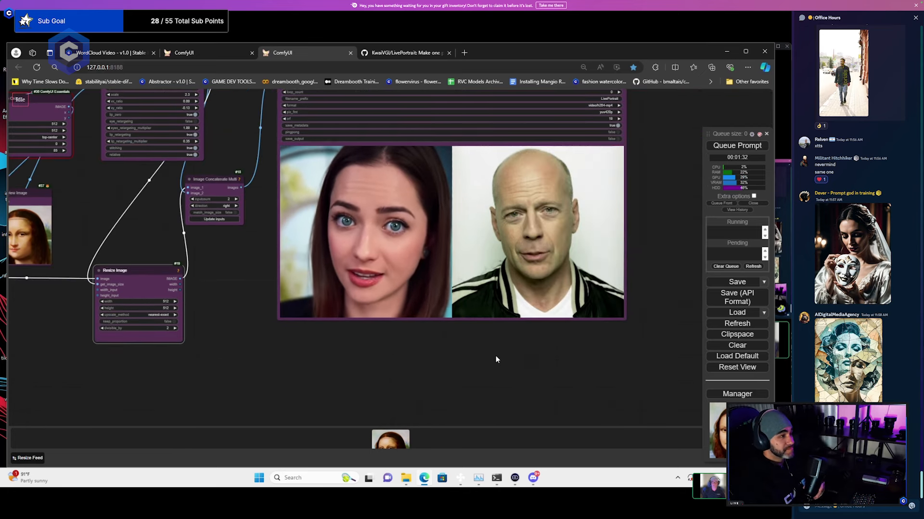
left_click_drag(345, 382, 433, 386)
scroll(411, 400, "down", 2)
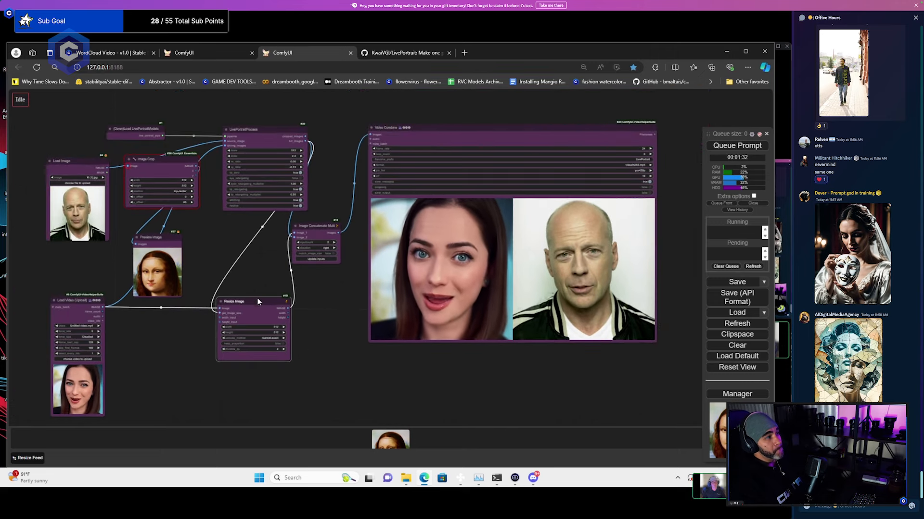
Read the readme of the kijai/ComfyUI-LivePortraitKJ repository on GitHub, including its model and Insightface installation notes
left_click(396, 57)
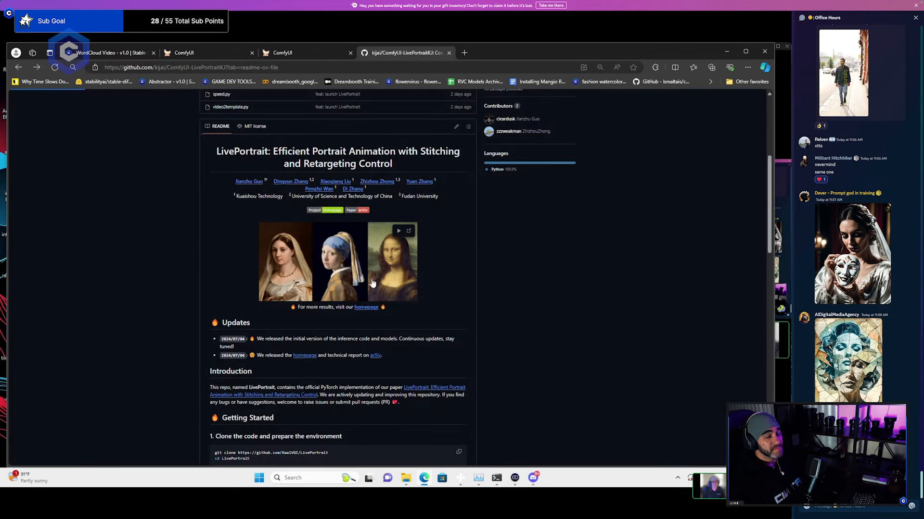
scroll(259, 291, "down", 3)
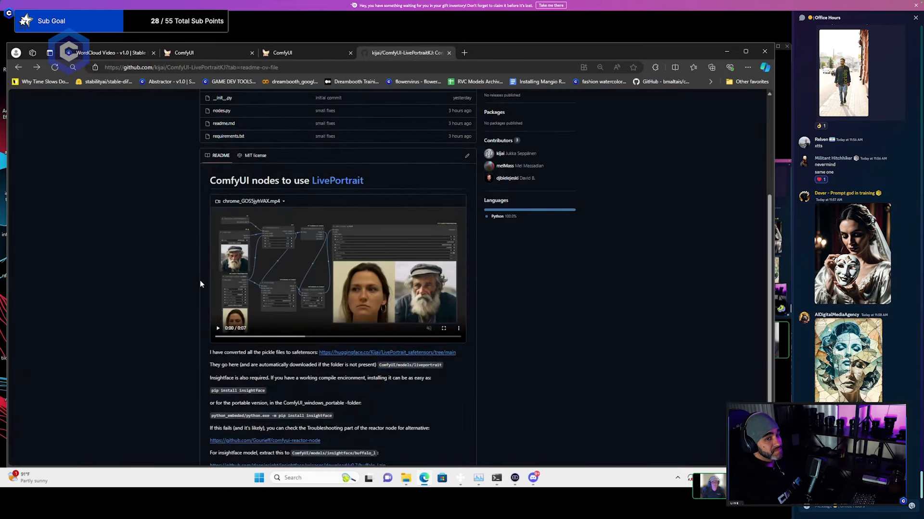
scroll(194, 279, "up", 3)
scroll(181, 268, "down", 1)
scroll(192, 265, "down", 2)
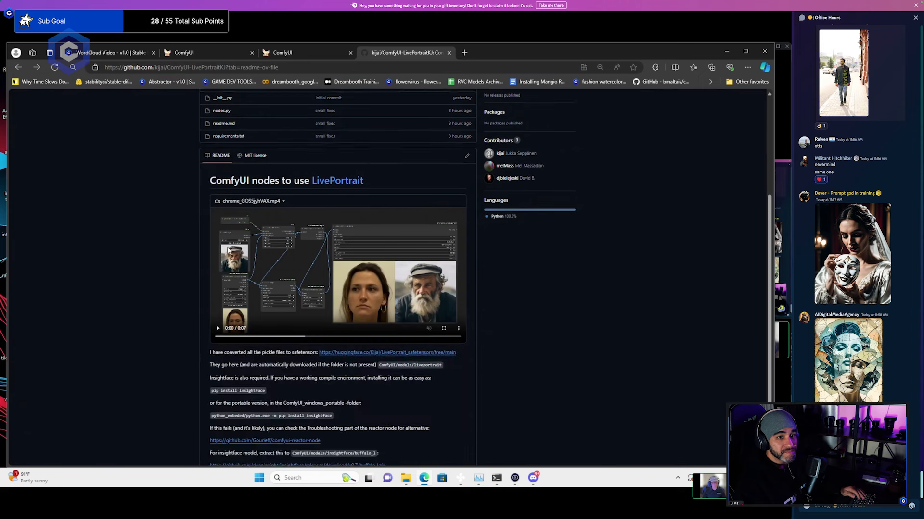
scroll(232, 308, "down", 2)
scroll(260, 319, "up", 1)
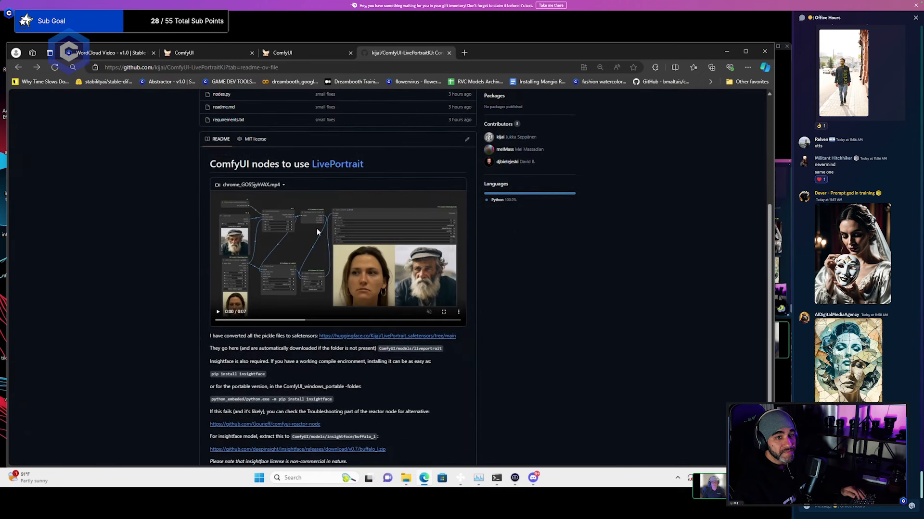
scroll(245, 278, "down", 1)
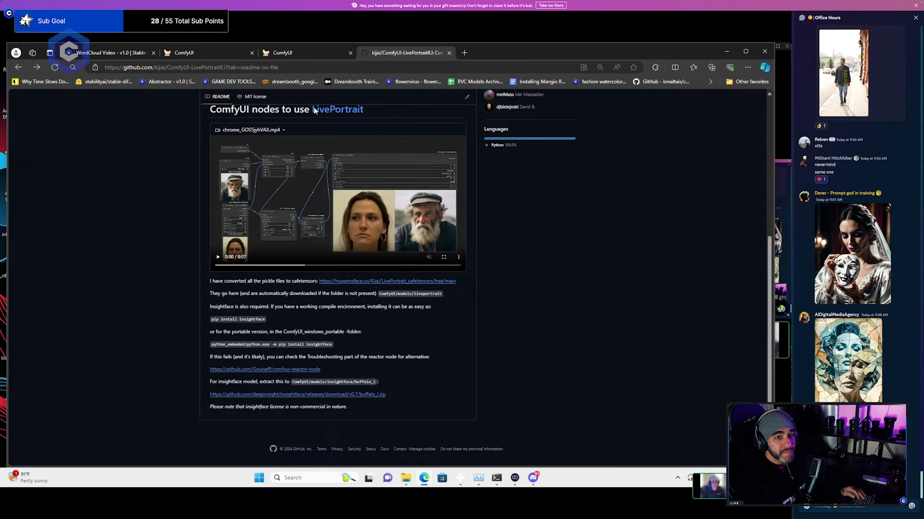
Return to the ComfyUI workflow and move the (Down)Load LivePortraitModels node slightly up and away from Image Crop
left_click(307, 52)
scroll(120, 178, "up", 3)
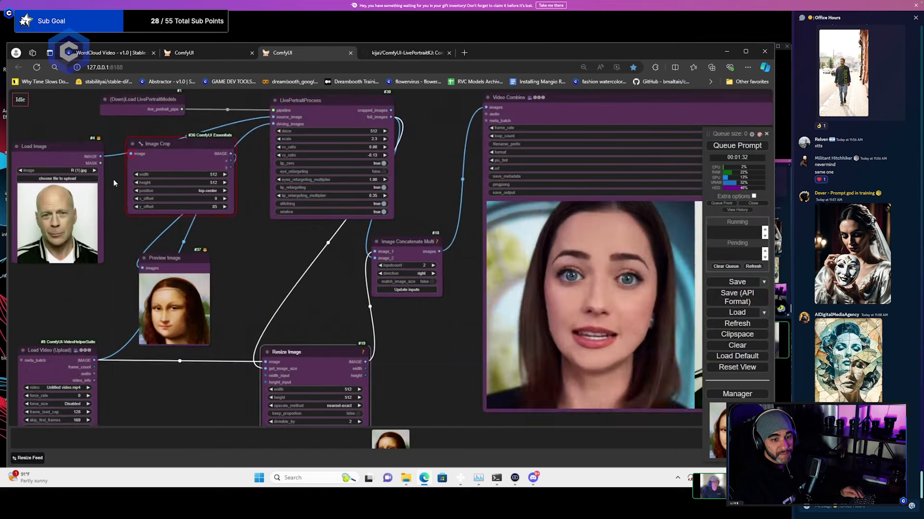
left_click_drag(145, 103, 176, 143)
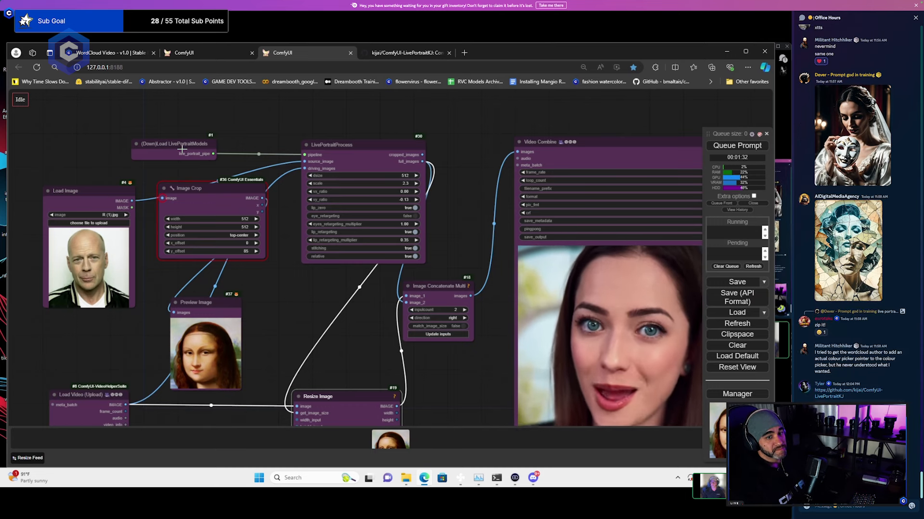
left_click_drag(182, 150, 193, 137)
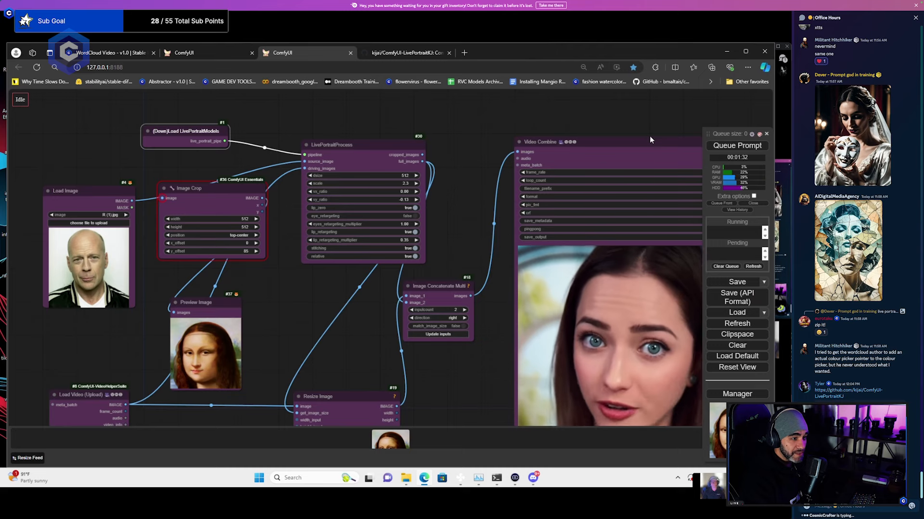
Move the Image Crop and Preview Image nodes out of the workflow, leaving Load Image linked directly to LivePortraitProcess's source_image
scroll(471, 328, "down", 2)
scroll(469, 351, "down", 2)
left_click_drag(470, 351, 419, 297)
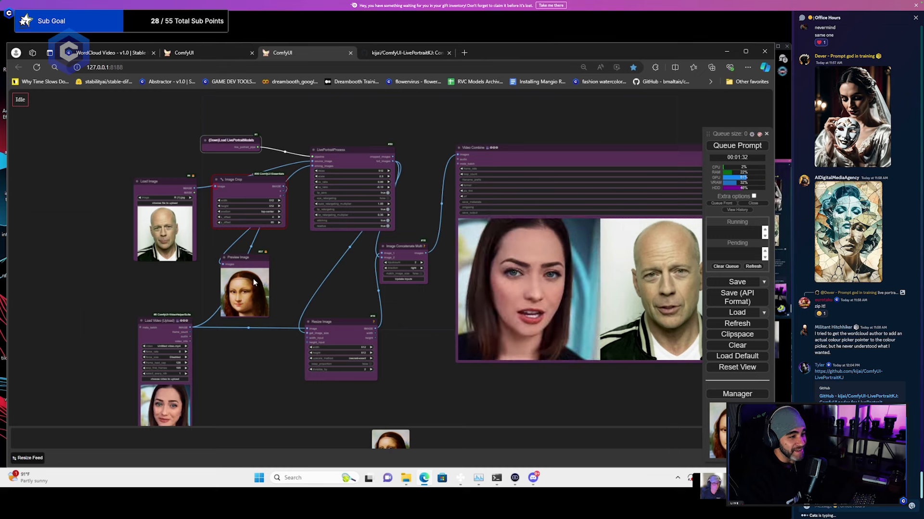
scroll(192, 269, "up", 5)
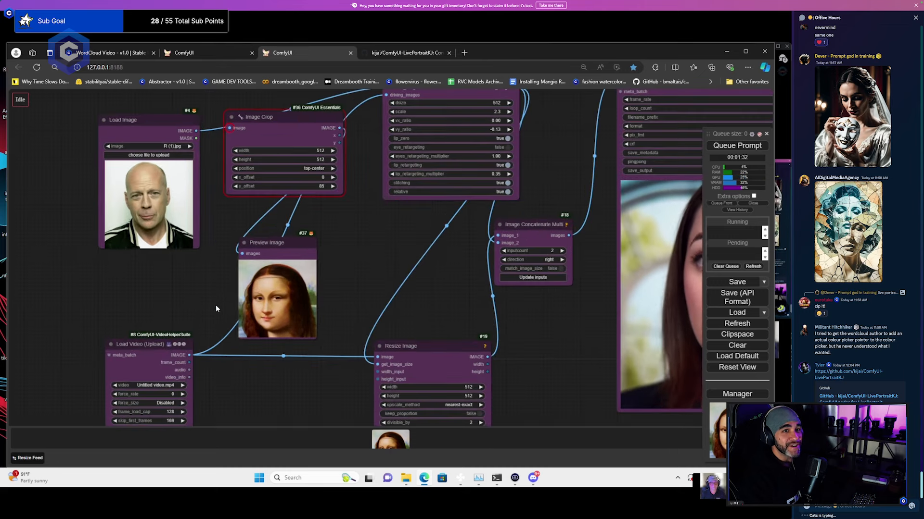
scroll(233, 270, "down", 2)
left_click_drag(289, 155, 0, 314)
left_click_drag(274, 268, 2, 294)
left_click_drag(322, 252, 235, 261)
scroll(235, 245, "down", 2)
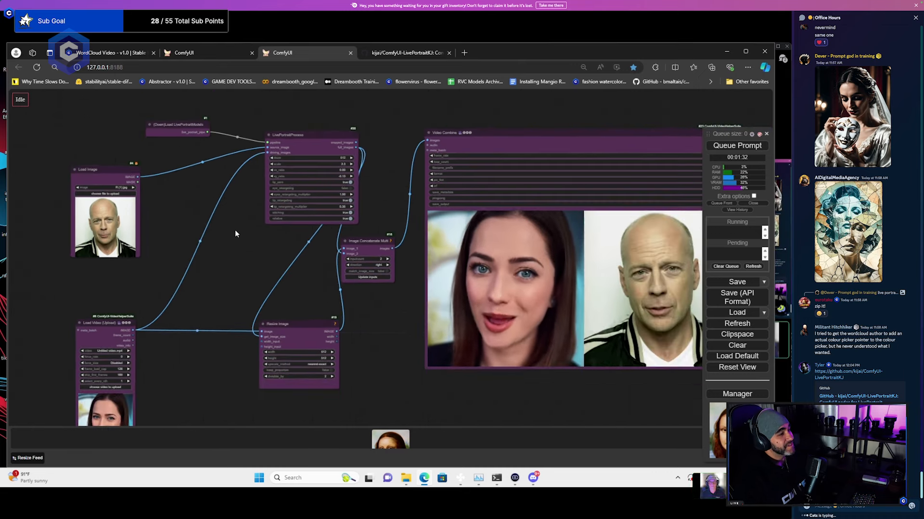
Examine the Load Image, Load Video, and LivePortraitProcess nodes and the links between them
scroll(197, 285, "up", 2)
scroll(197, 286, "down", 3)
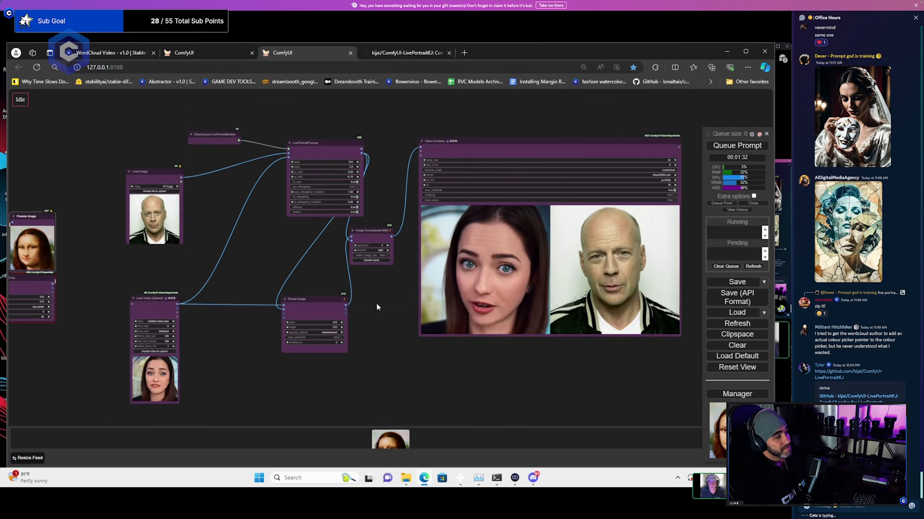
scroll(293, 260, "up", 2)
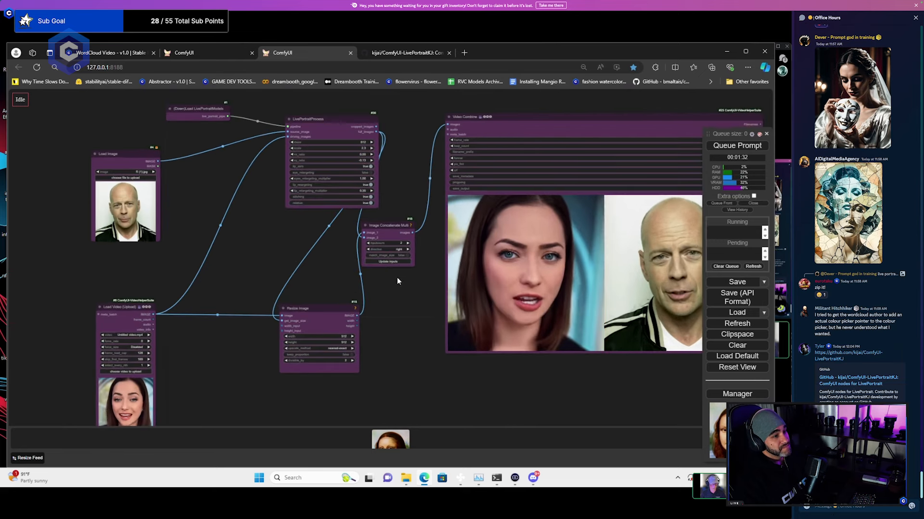
scroll(183, 306, "up", 2)
scroll(115, 181, "up", 1)
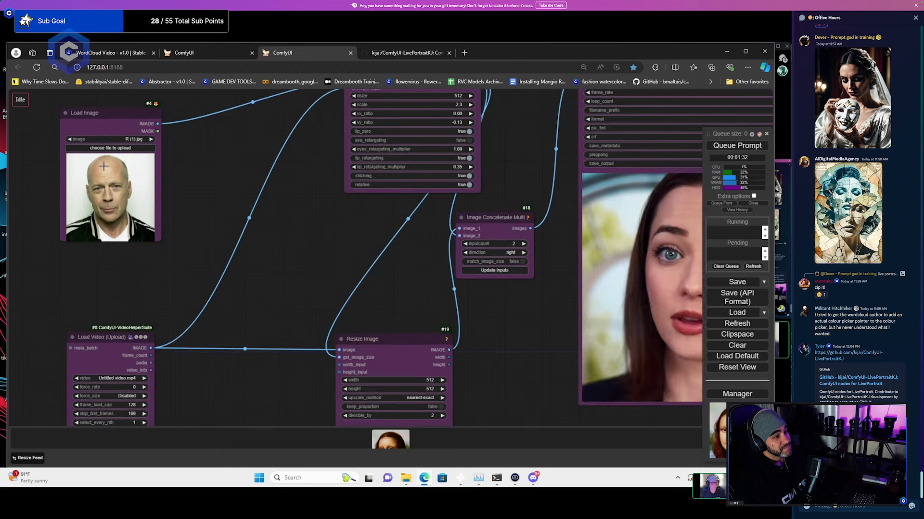
left_click_drag(202, 321, 173, 216)
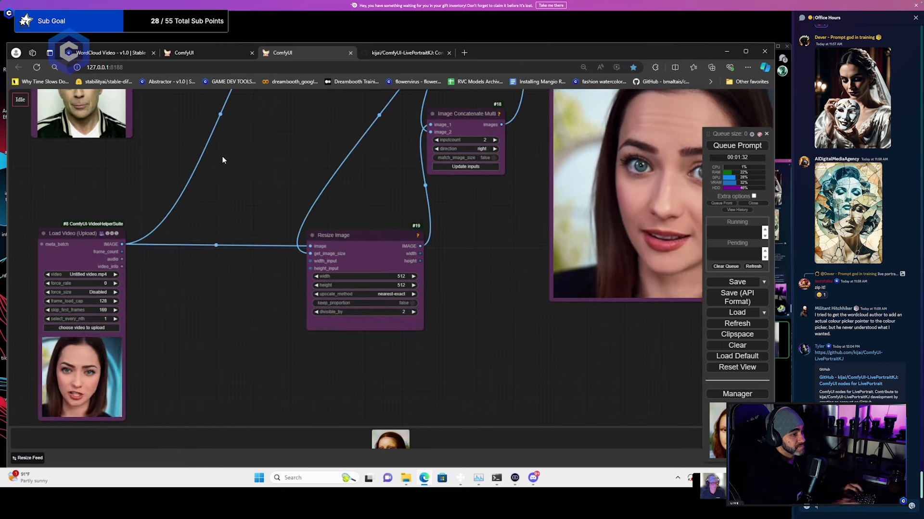
left_click_drag(245, 140, 263, 368)
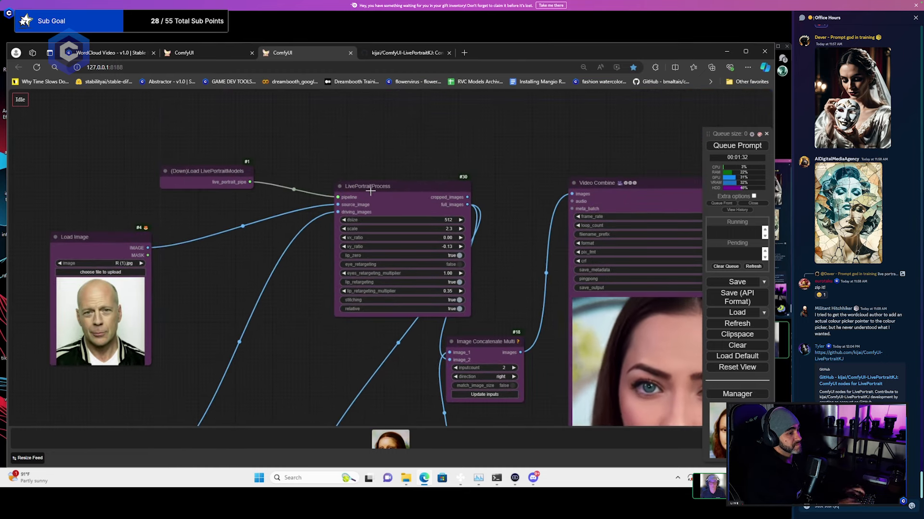
Move the LivePortraitProcess node closer to the Load Image node
left_click_drag(527, 302, 507, 285)
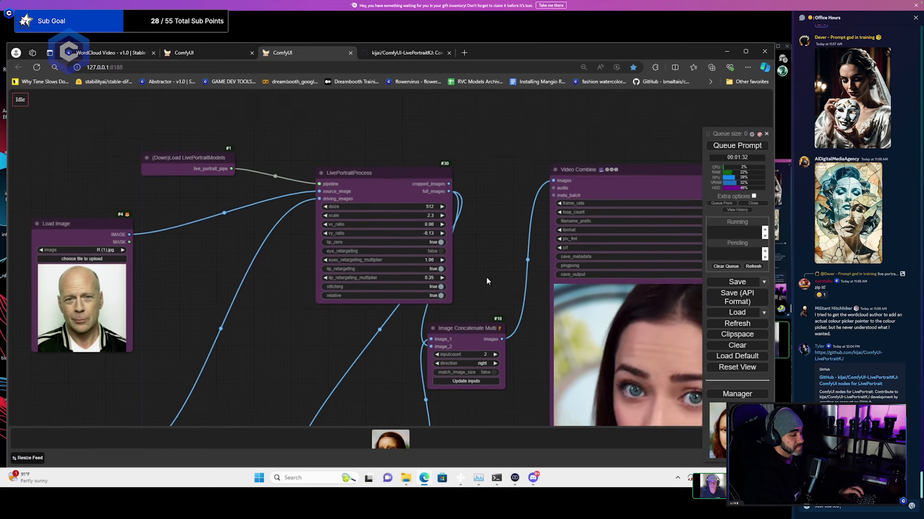
left_click_drag(385, 169, 340, 170)
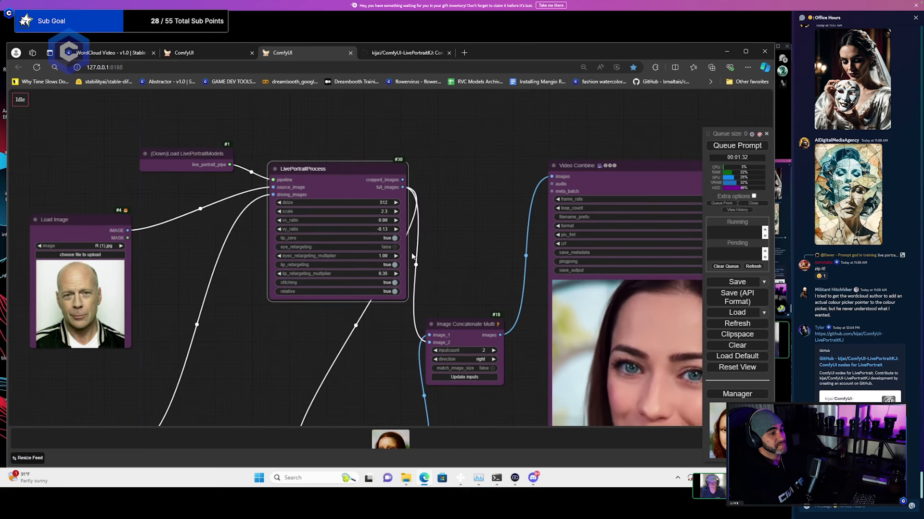
left_click_drag(459, 277, 439, 260)
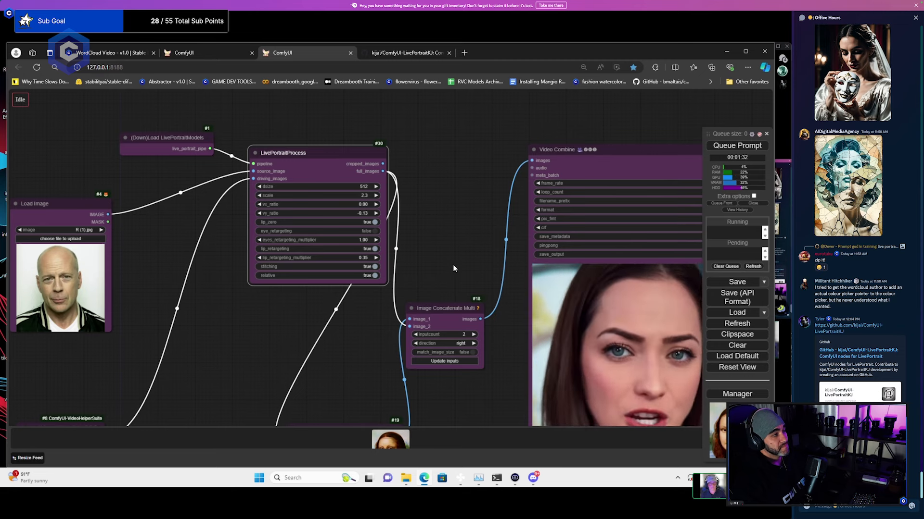
Examine the Resize Image, Image Concatenate Multi, and Video Combine nodes, and return to the ComfyUI-LivePortraitKJ GitHub page
mouse_move(532, 477)
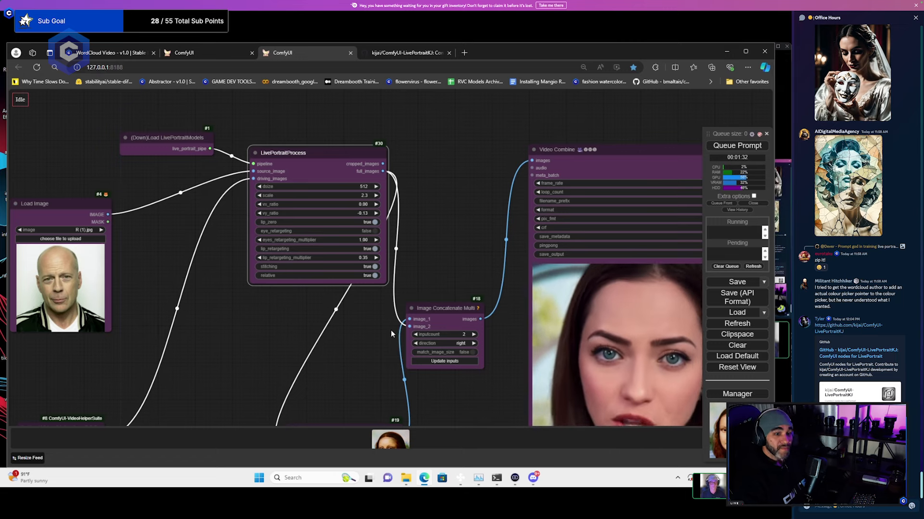
left_click_drag(463, 390, 419, 300)
scroll(348, 279, "down", 2)
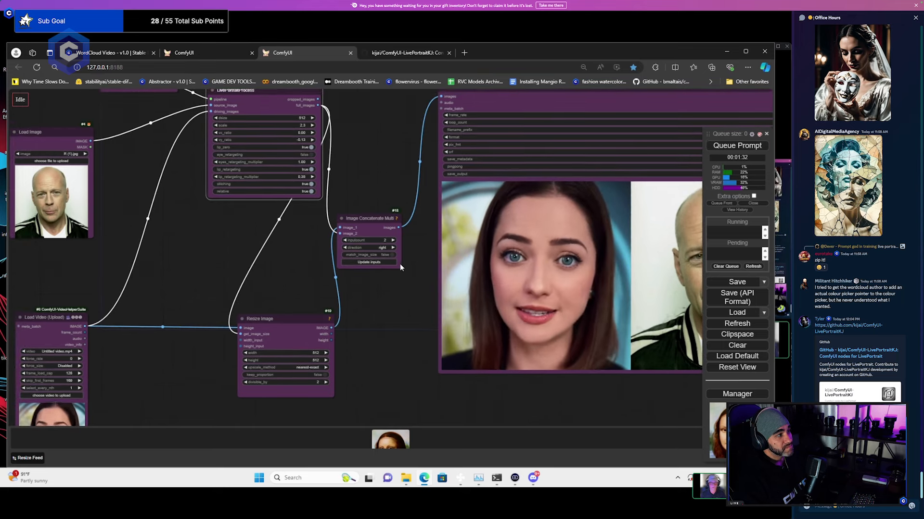
left_click_drag(400, 264, 308, 302)
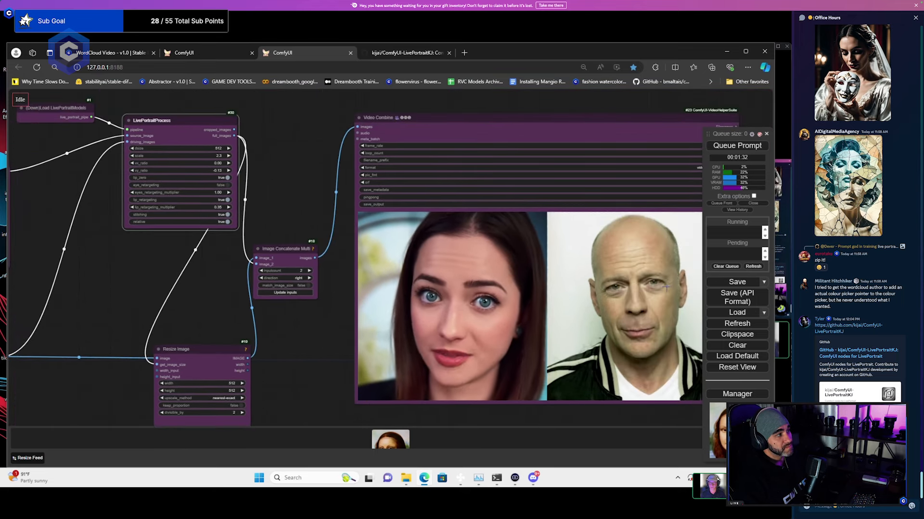
left_click_drag(345, 273, 316, 253)
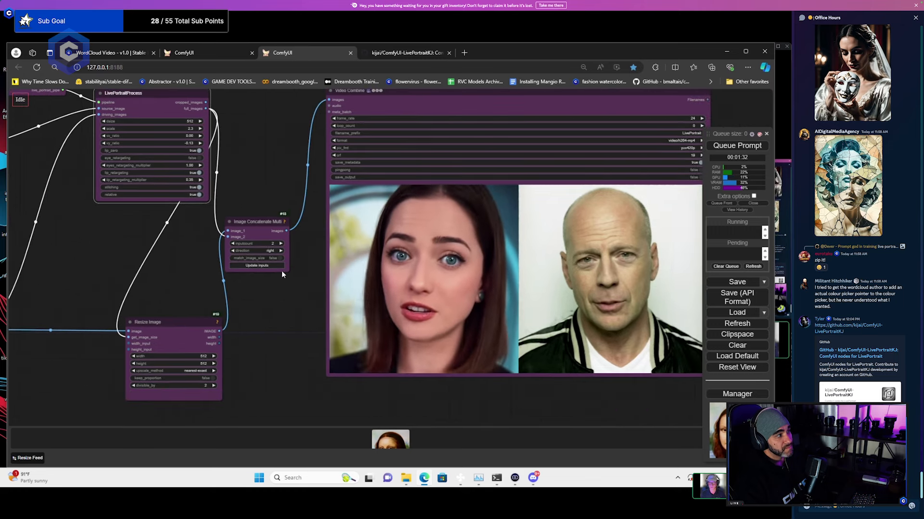
left_click(391, 53)
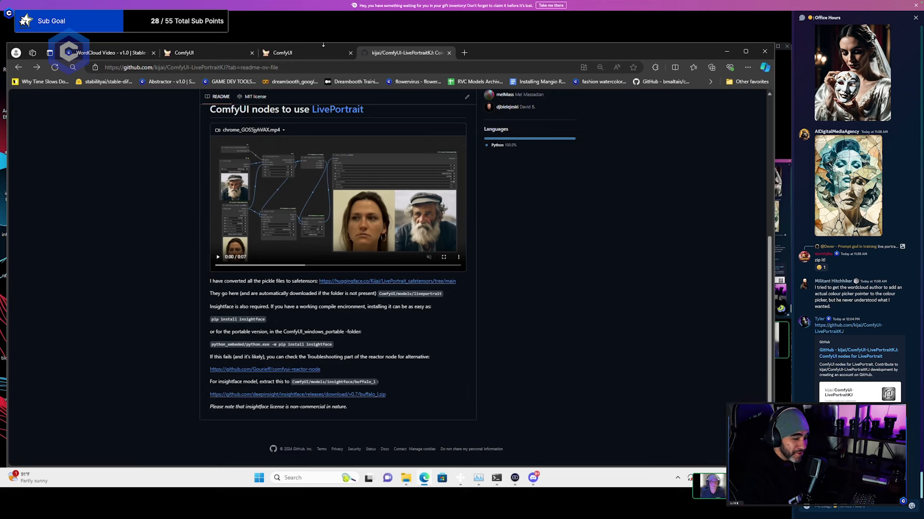
Return to the LivePortrait workflow and examine the Image Concatenate Multi node and the links feeding it
left_click(301, 52)
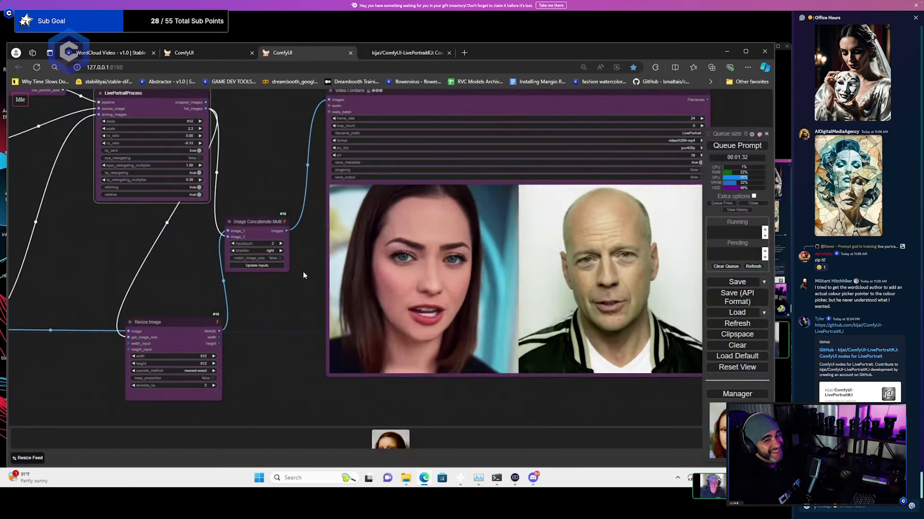
scroll(302, 268, "down", 1)
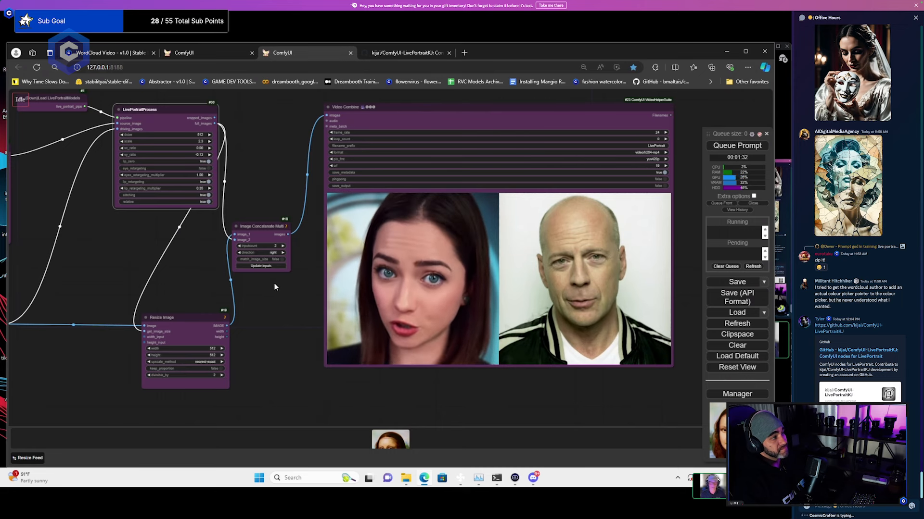
scroll(274, 284, "down", 1)
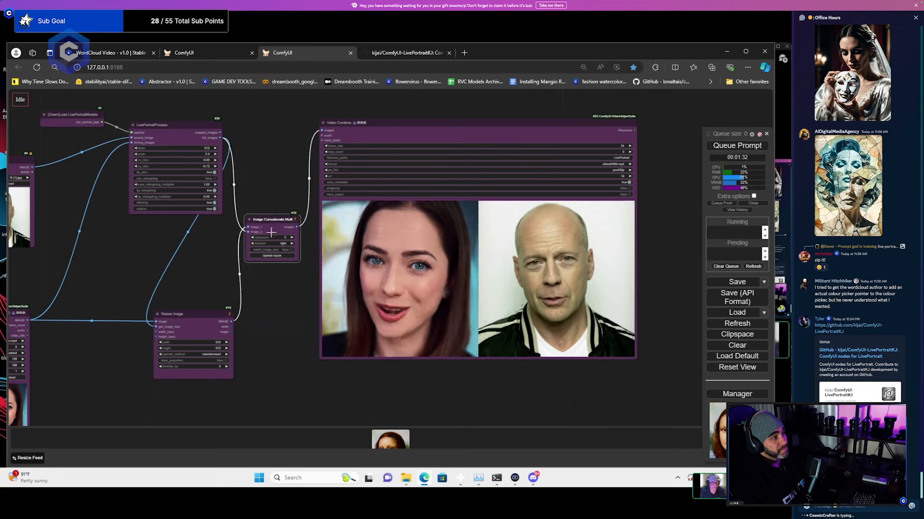
scroll(264, 278, "up", 1)
scroll(276, 296, "down", 2)
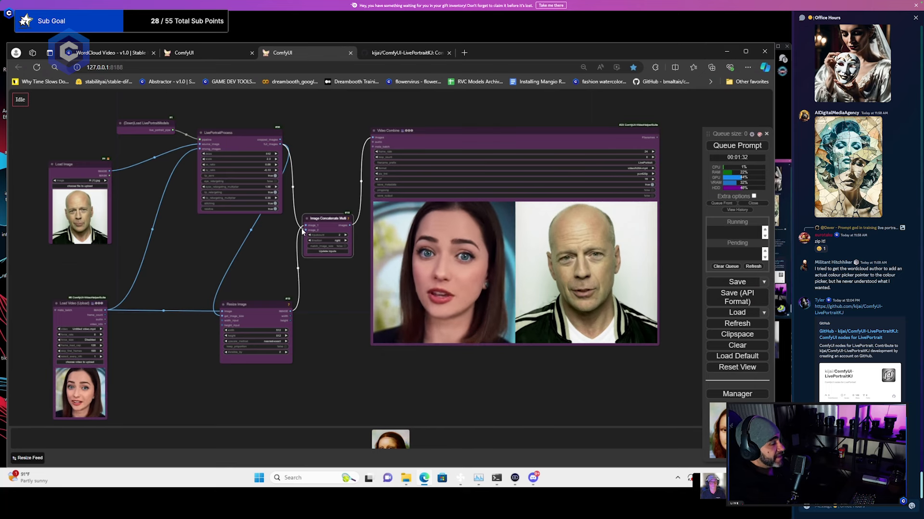
scroll(303, 232, "up", 6)
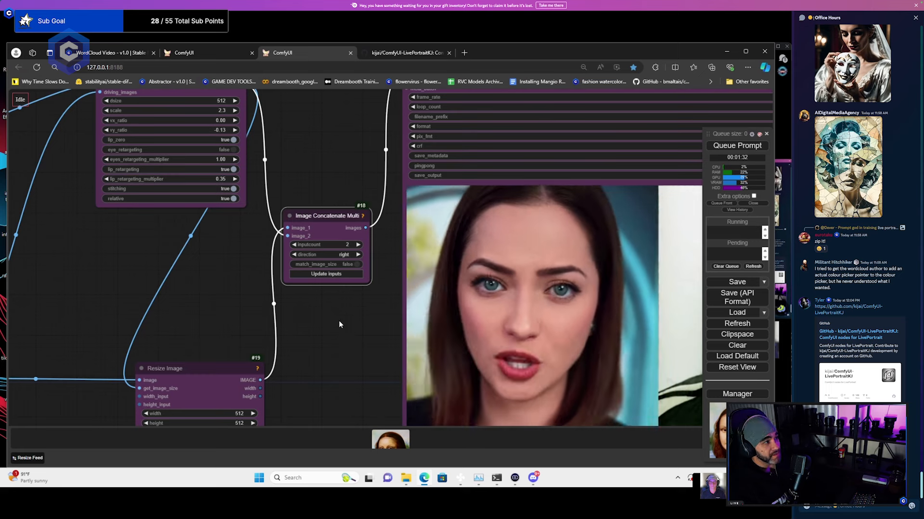
scroll(337, 320, "down", 1)
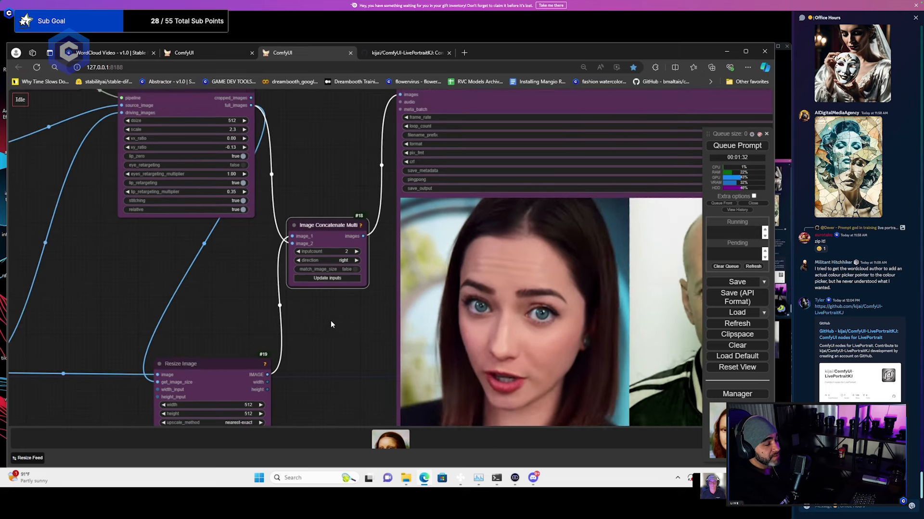
Move the Resize Image node up to sit directly beneath the LivePortraitProcess node
left_click_drag(232, 379, 209, 274)
left_click_drag(371, 331, 287, 323)
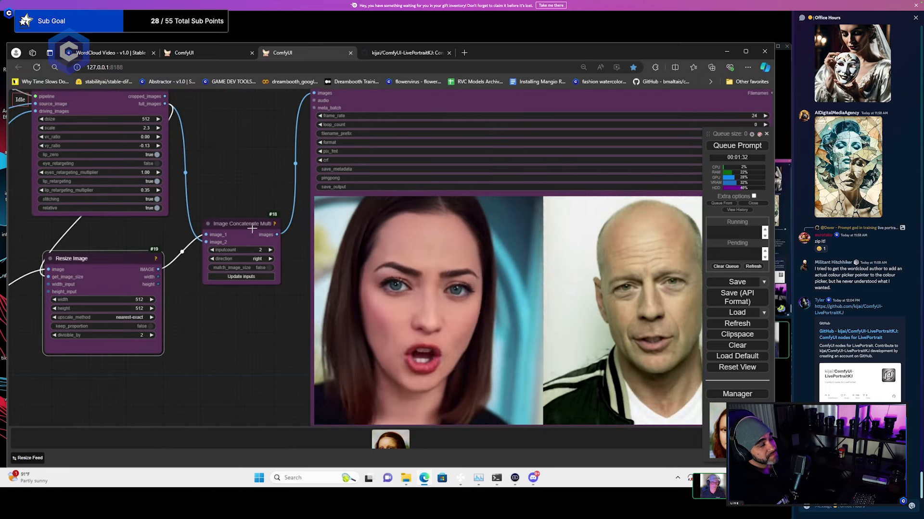
scroll(288, 270, "down", 1)
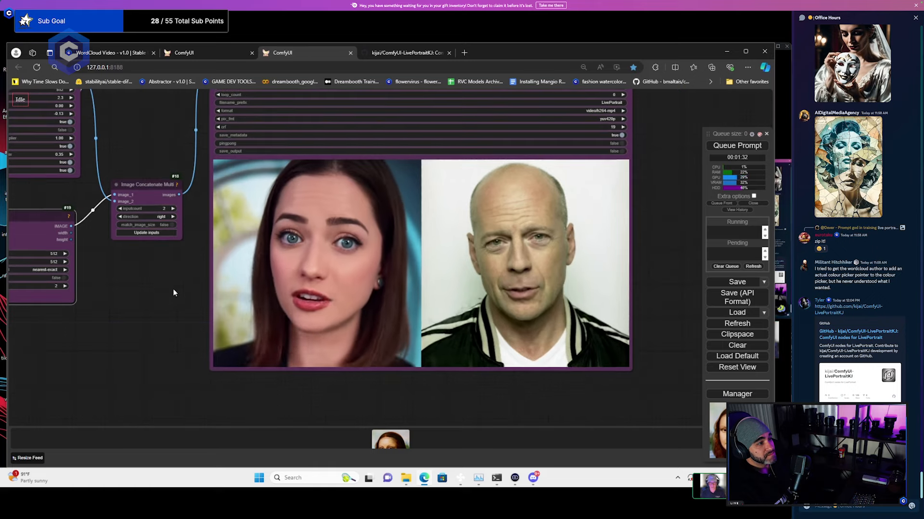
Examine the Image Concatenate Multi node's two image inputs and settings, and compare them with the side-by-side video in Video Combine
left_click_drag(152, 157, 278, 204)
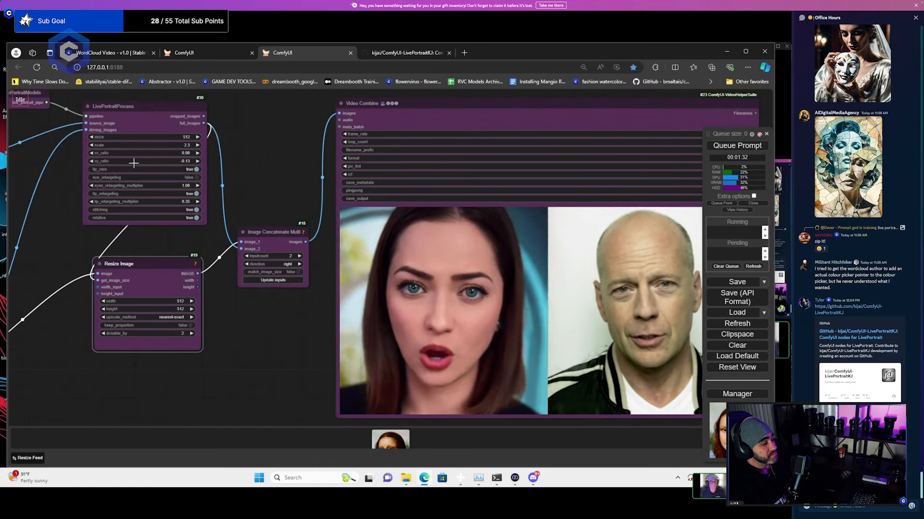
left_click_drag(628, 360, 492, 340)
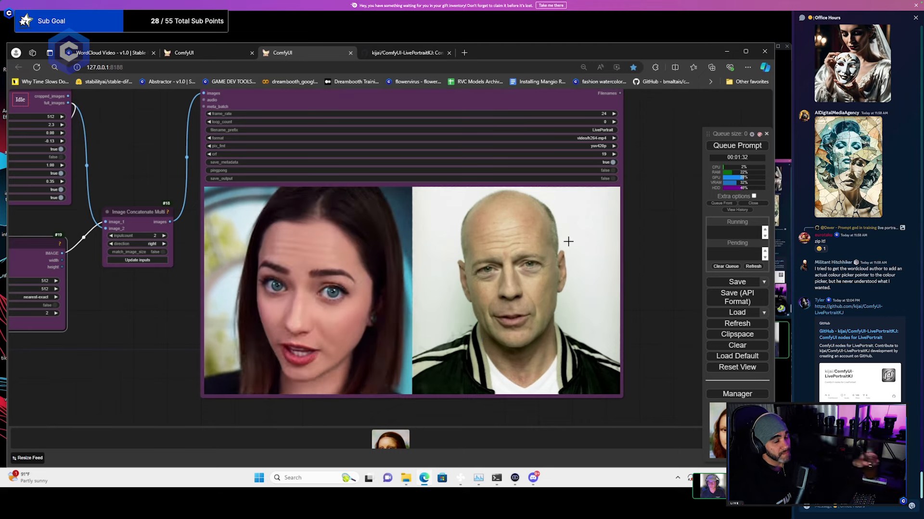
left_click_drag(47, 227, 317, 187)
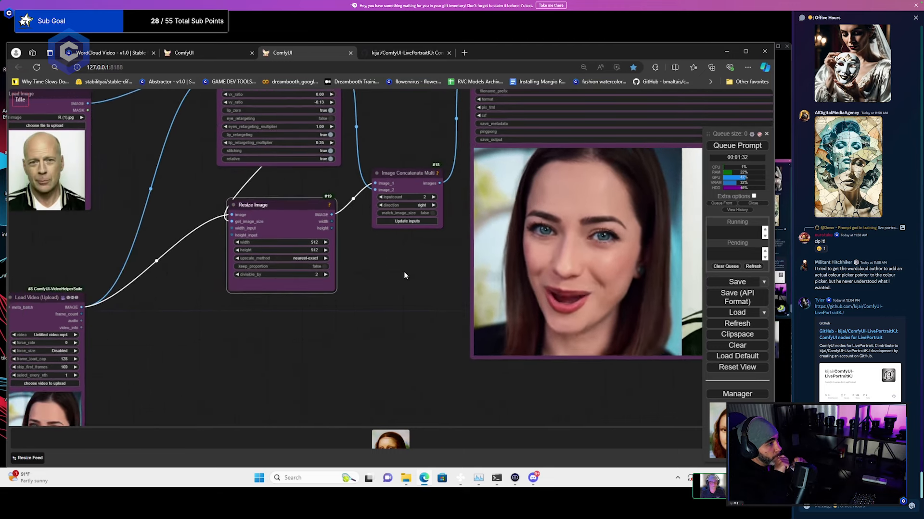
left_click_drag(250, 329, 233, 278)
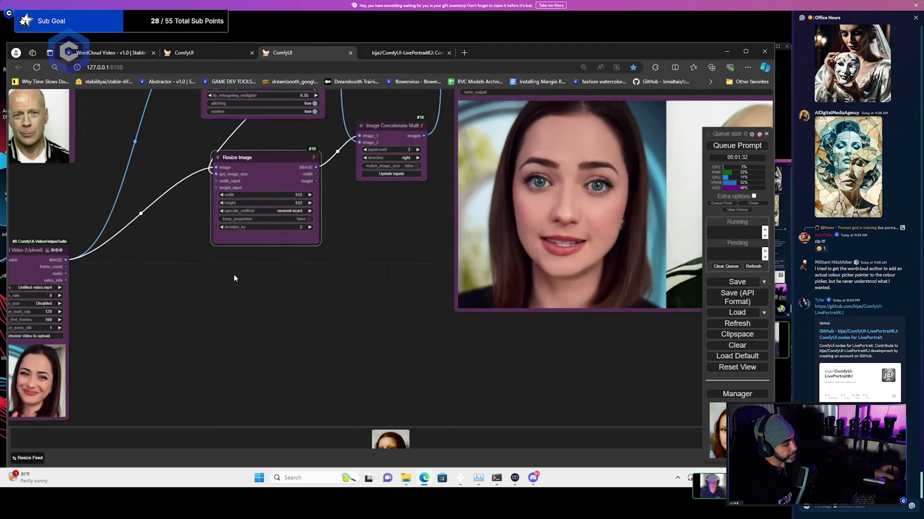
left_click_drag(429, 258, 265, 405)
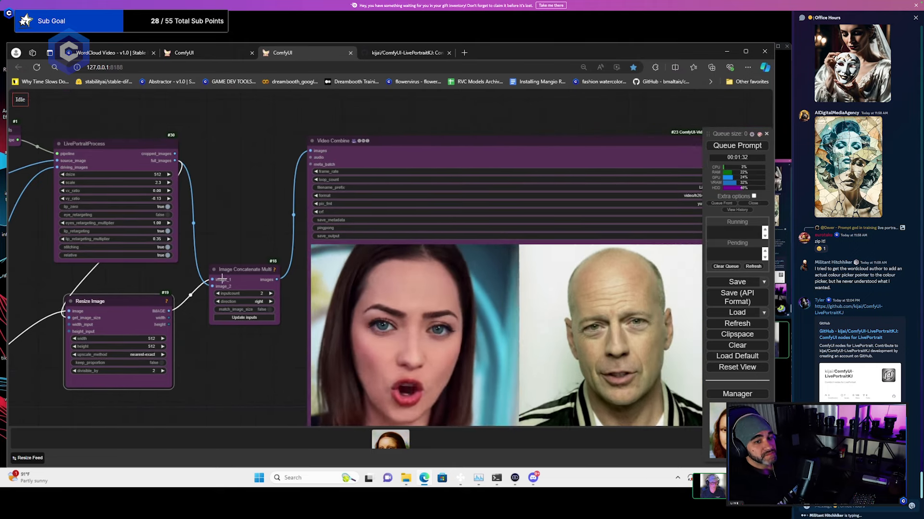
scroll(210, 307, "up", 7)
scroll(240, 296, "up", 2)
left_click_drag(241, 357, 254, 321)
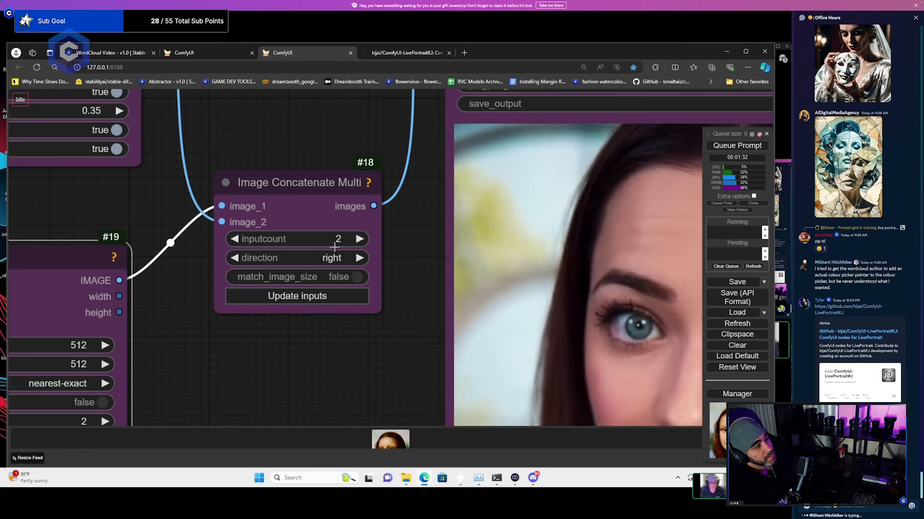
scroll(337, 238, "down", 4)
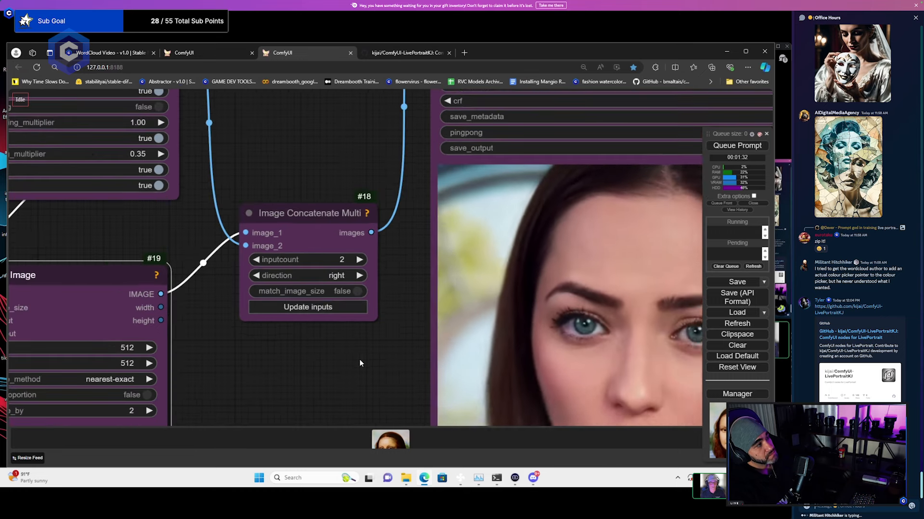
scroll(304, 329, "down", 3)
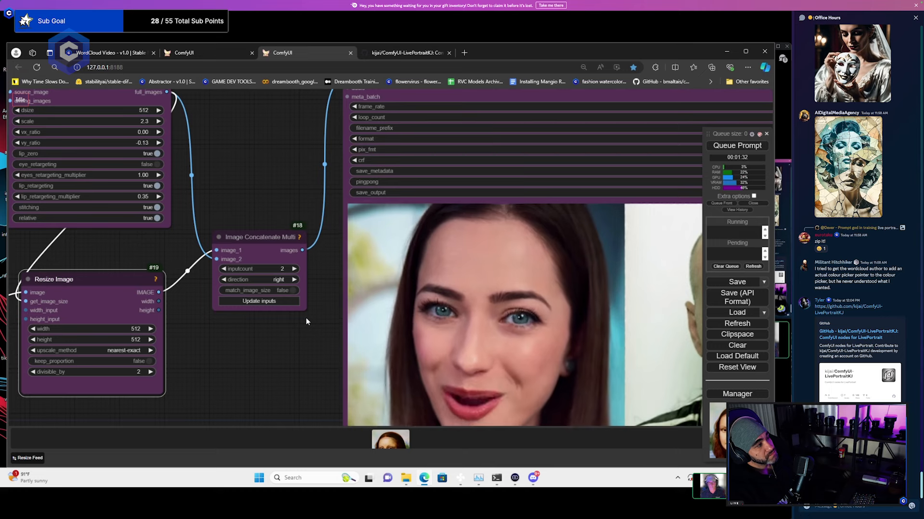
left_click_drag(335, 320, 253, 295)
scroll(253, 295, "down", 2)
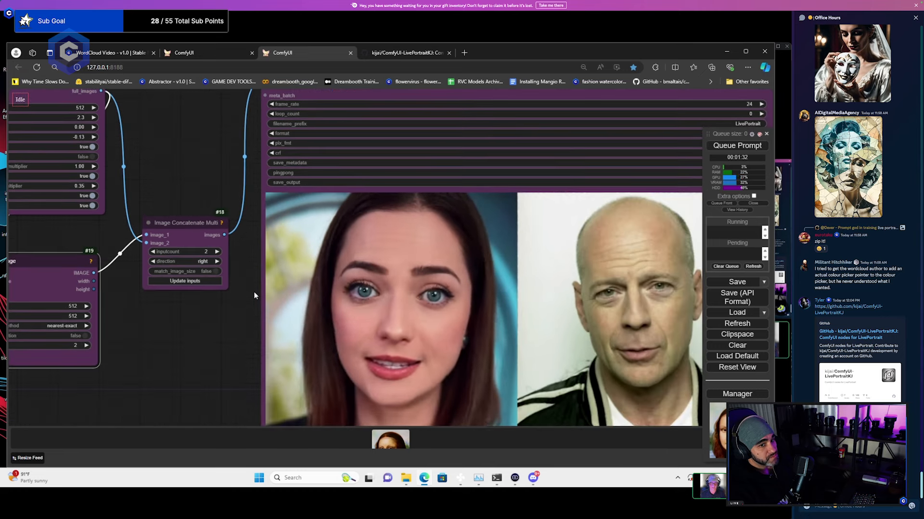
scroll(254, 292, "down", 1)
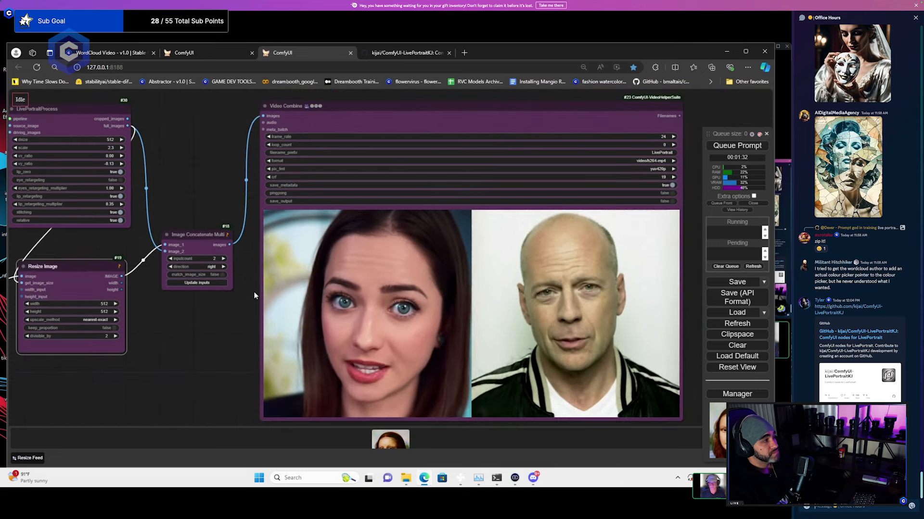
left_click_drag(254, 293, 222, 282)
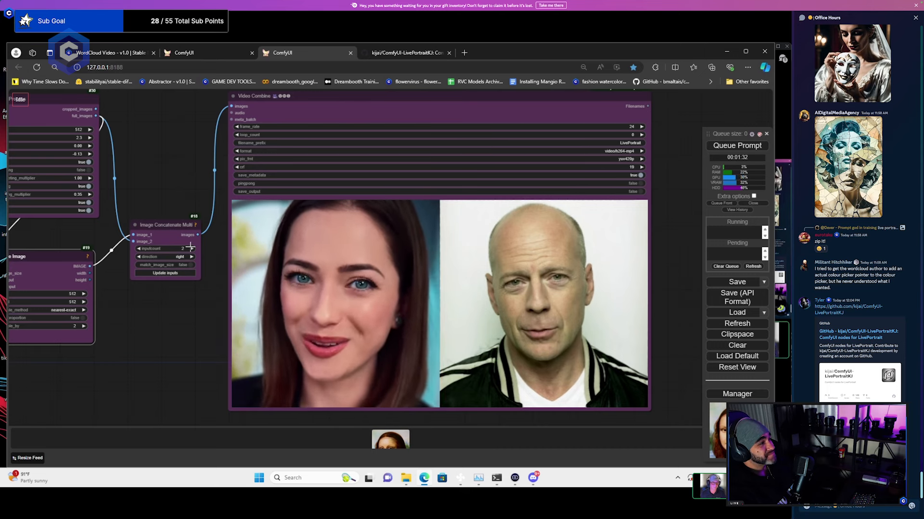
Examine the Resize Image node and follow the workflow from Load Image and Load Video through to Video Combine
left_click_drag(114, 307, 192, 270)
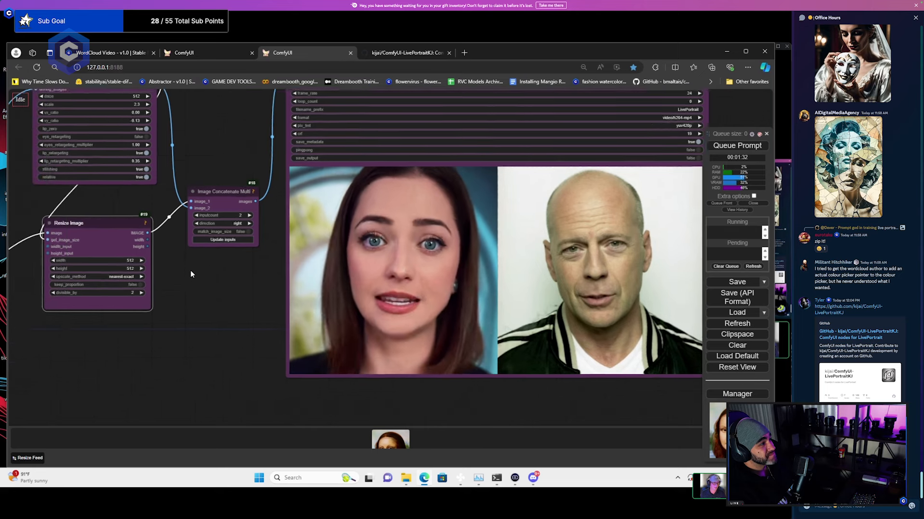
scroll(194, 268, "down", 1)
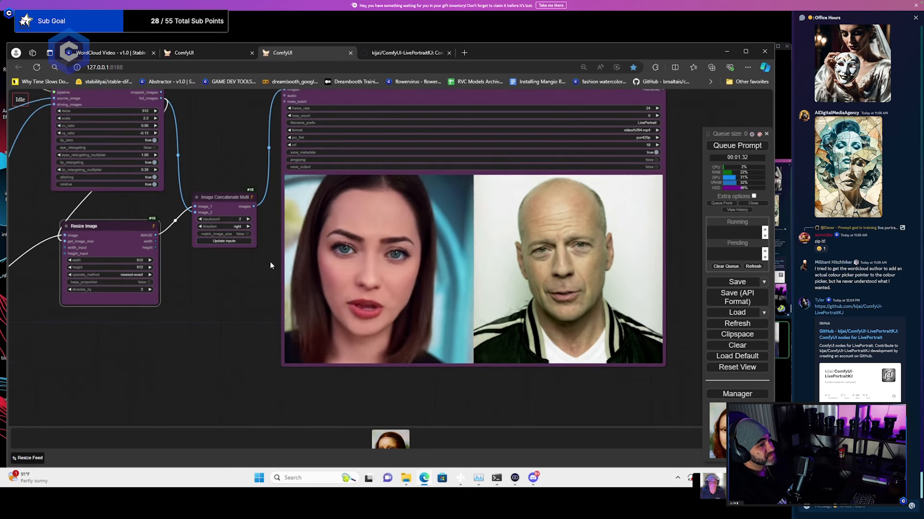
left_click_drag(269, 262, 216, 296)
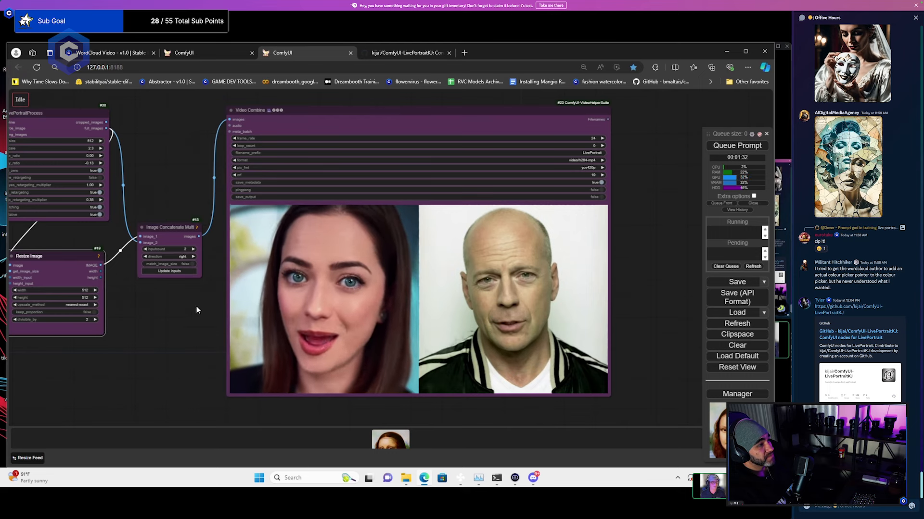
left_click_drag(171, 322, 270, 281)
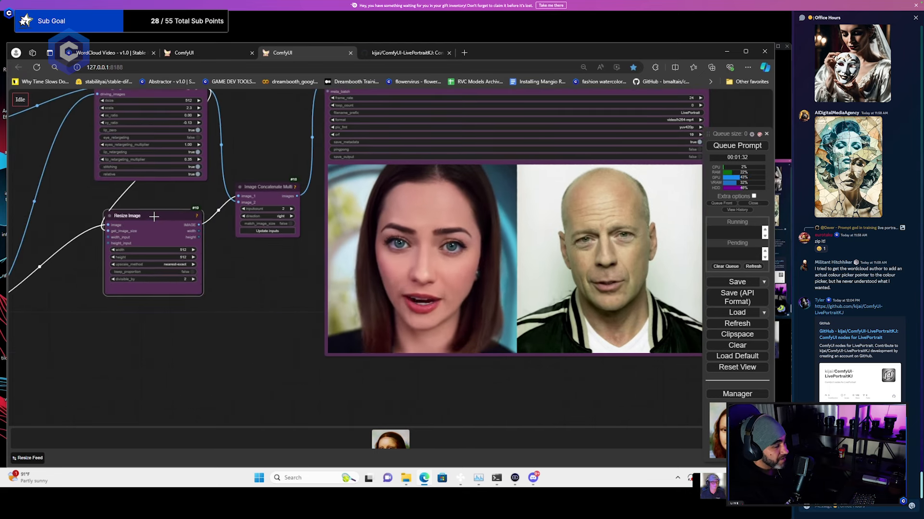
scroll(301, 305, "up", 3)
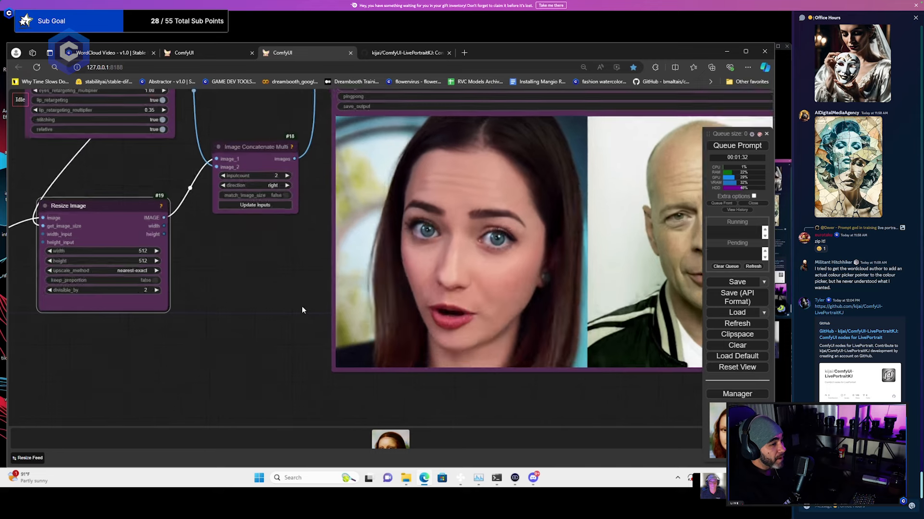
scroll(301, 308, "down", 4)
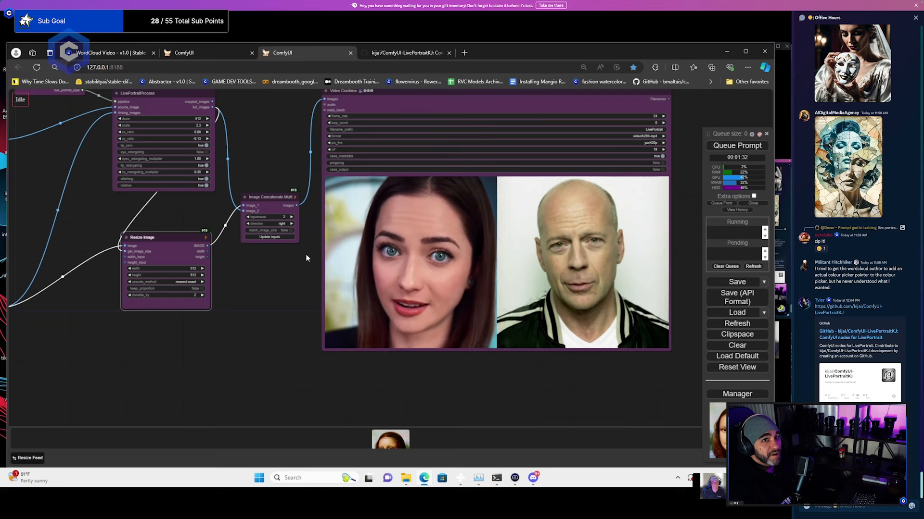
left_click_drag(237, 248, 304, 269)
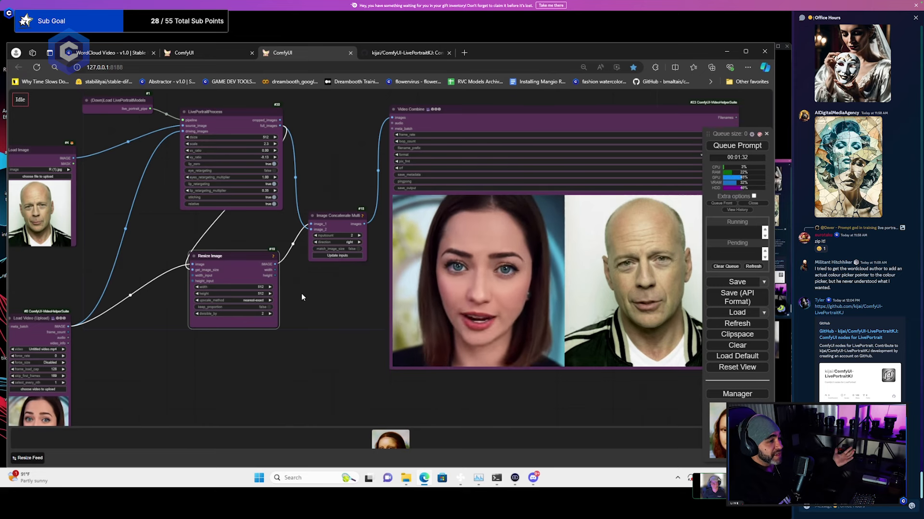
left_click_drag(301, 292, 334, 240)
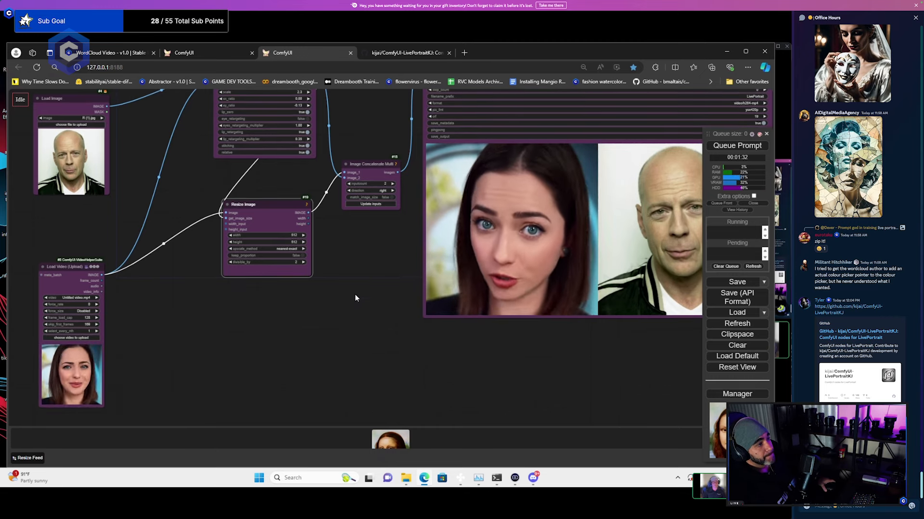
left_click_drag(377, 276, 308, 278)
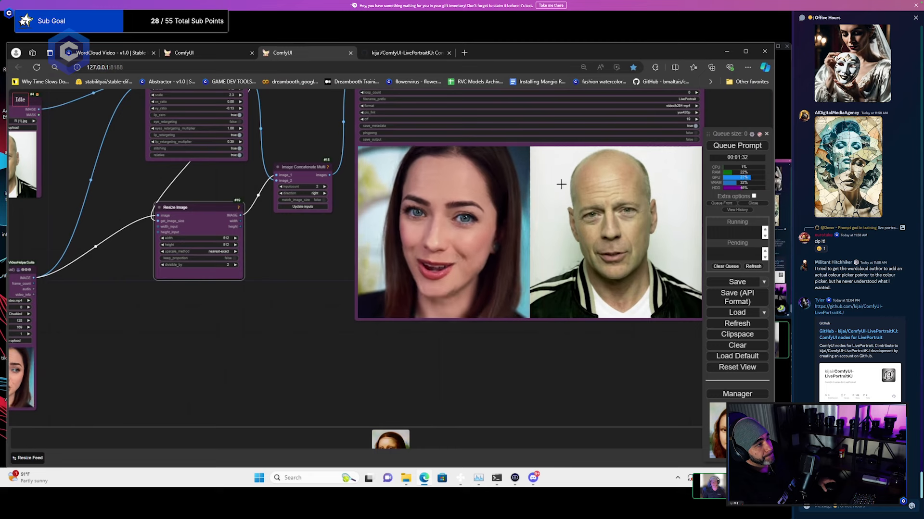
left_click_drag(612, 337, 602, 376)
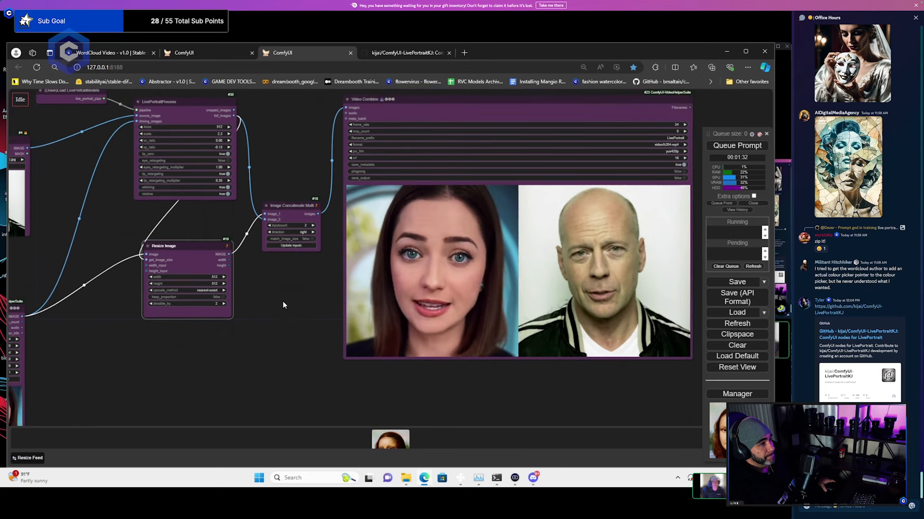
scroll(284, 305, "down", 2)
left_click_drag(284, 305, 334, 286)
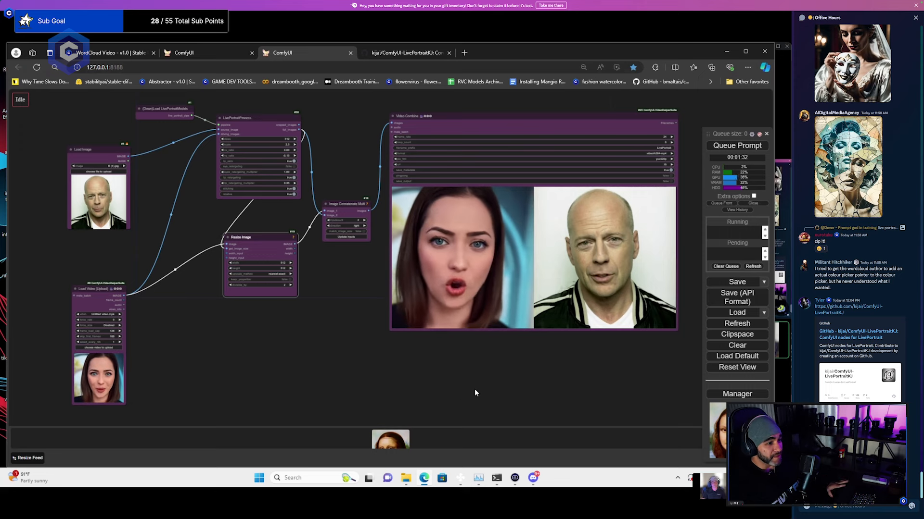
scroll(460, 362, "up", 1)
left_click_drag(489, 369, 464, 356)
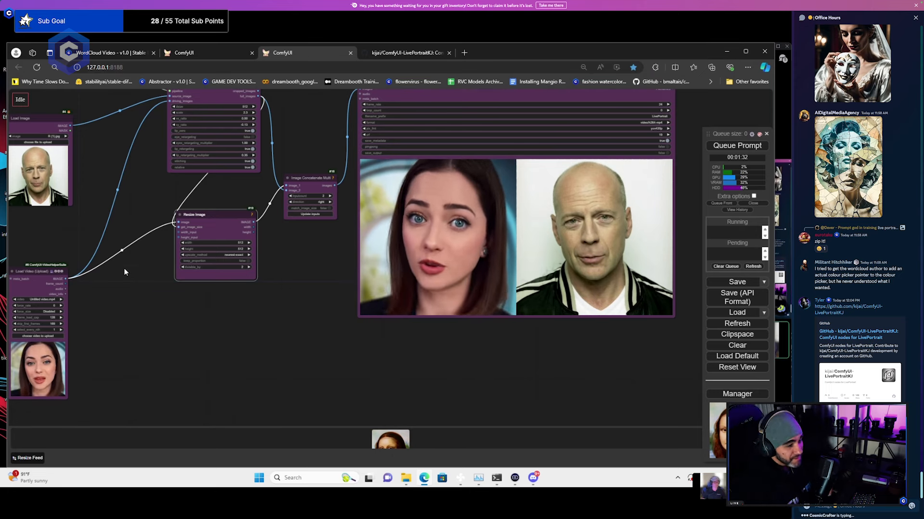
left_click_drag(124, 273, 187, 289)
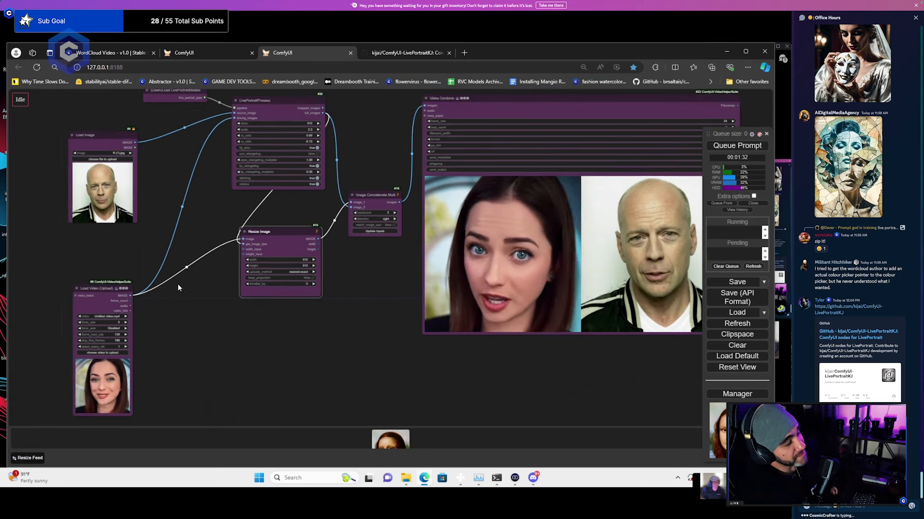
Browse the Downloads folder images available for the Load Image node, and close the file chooser without selecting one
left_click(117, 159)
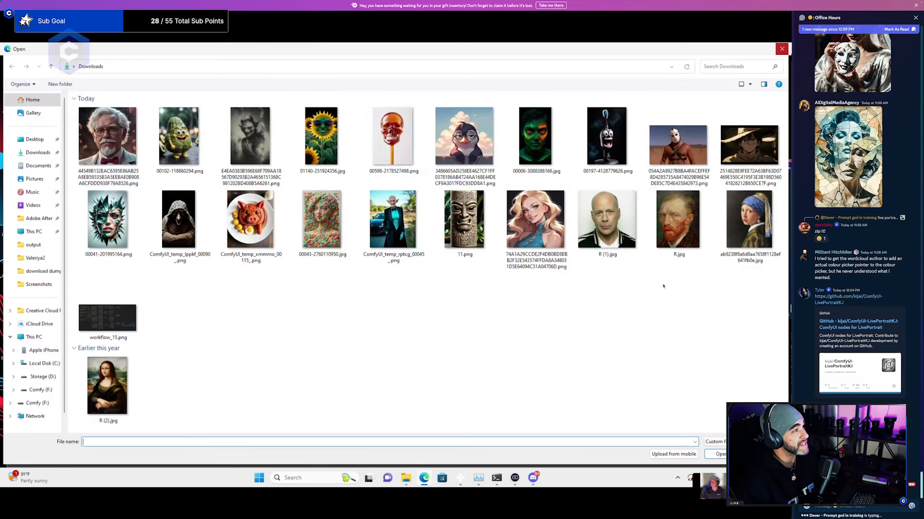
left_click(780, 53)
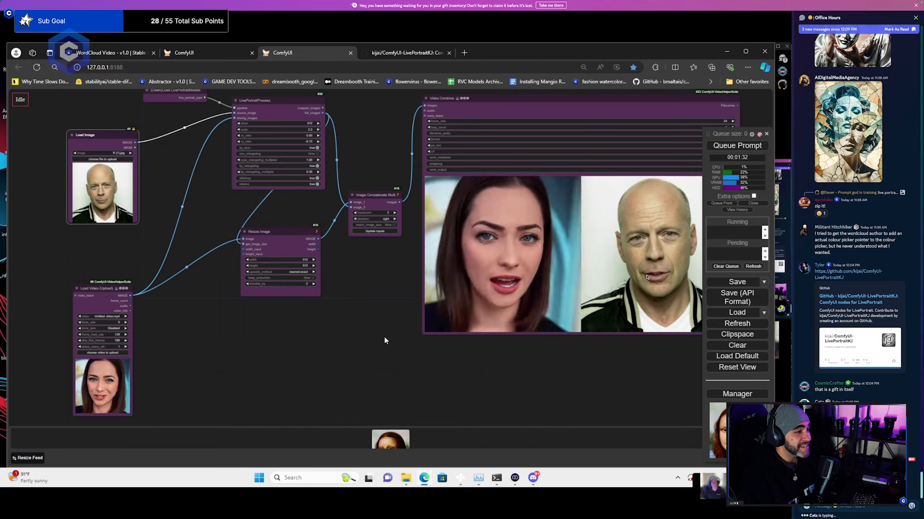
scroll(308, 297, "up", 1)
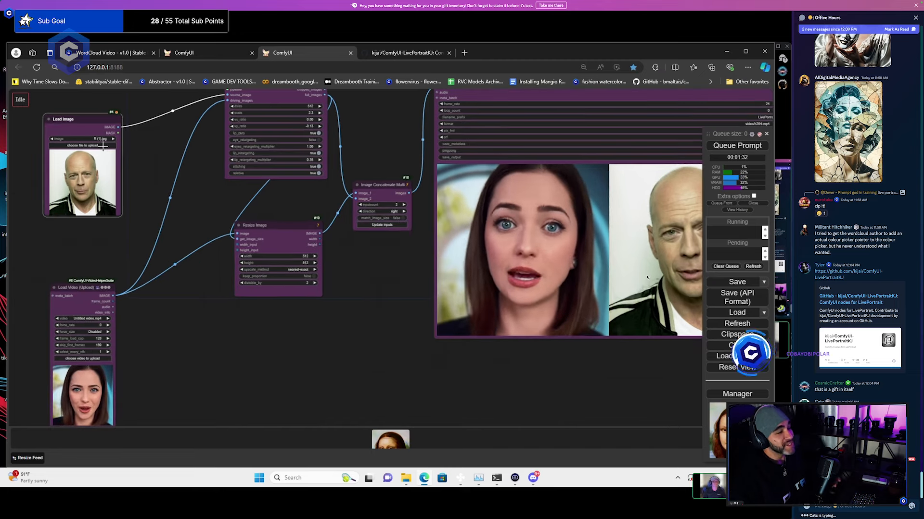
Load 11.png, the carved tiki face, from Downloads as the source portrait in the Load Image node
left_click(103, 147)
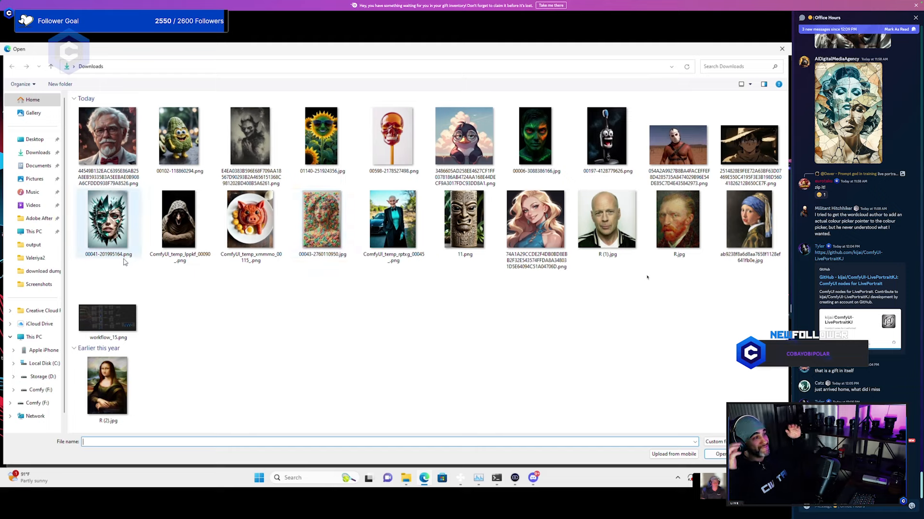
left_click(462, 221)
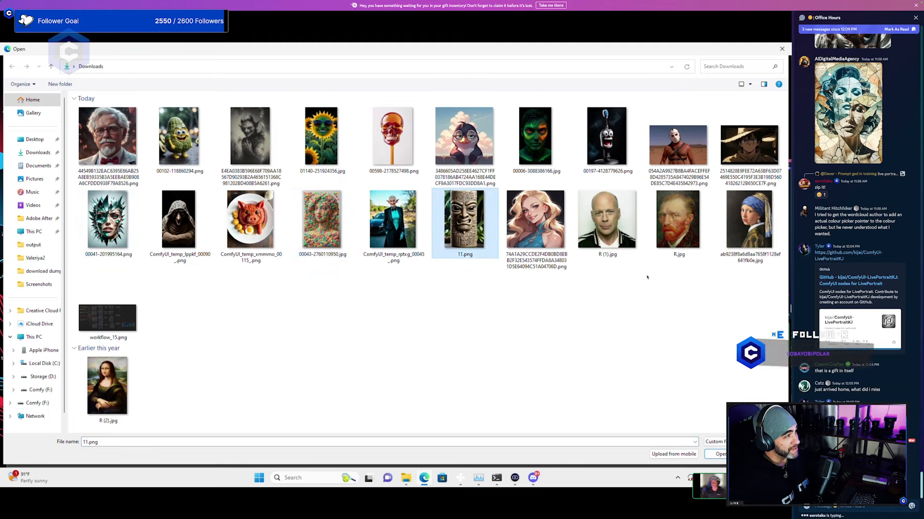
double_click(461, 221)
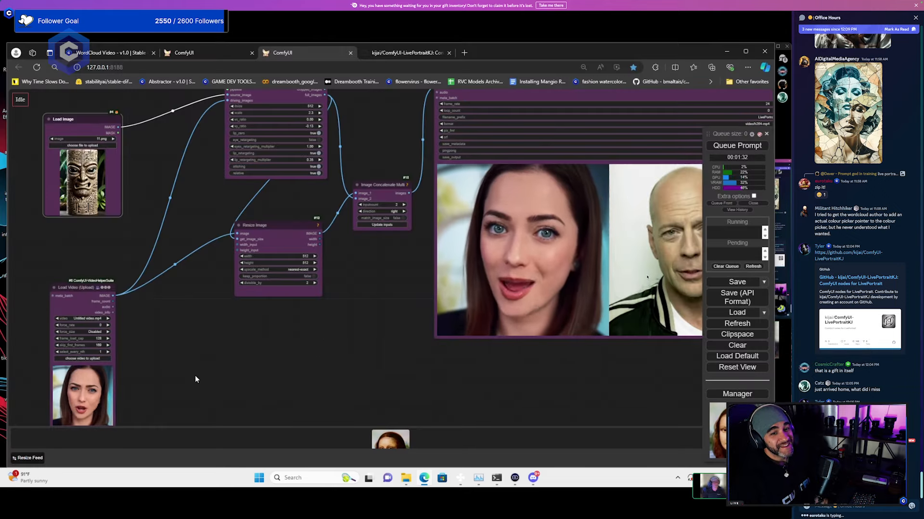
Load the facial-expressions video "Hey everyone hope you're all having an awesome day" into the Load Video node and inspect its preview
scroll(195, 375, "up", 2)
left_click(53, 357)
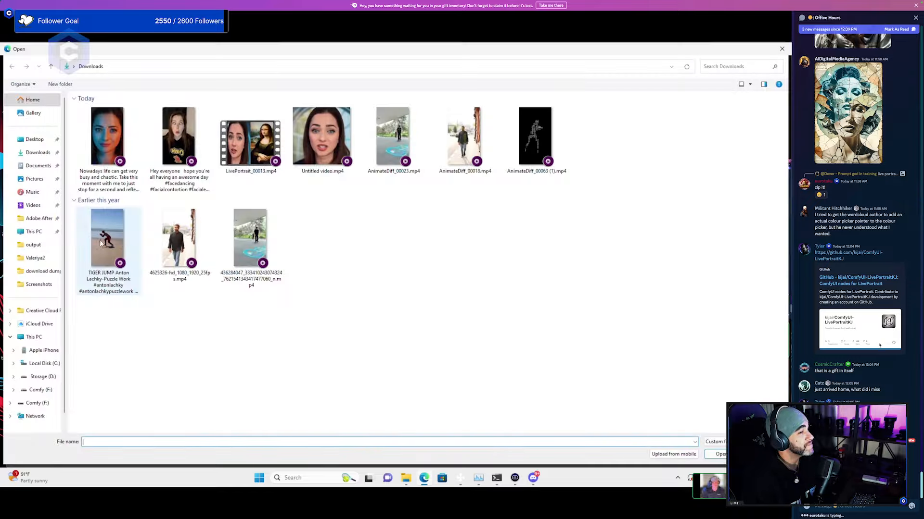
left_click(179, 140)
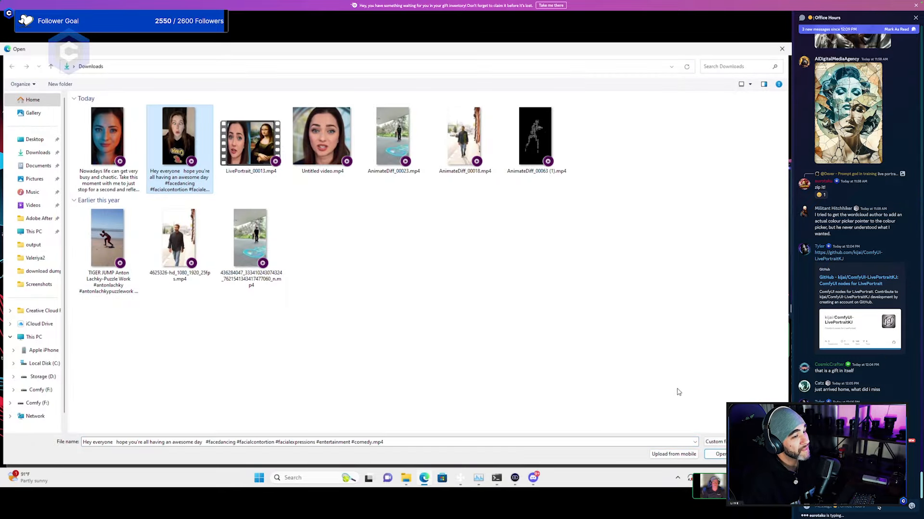
left_click(711, 454)
scroll(371, 320, "down", 4)
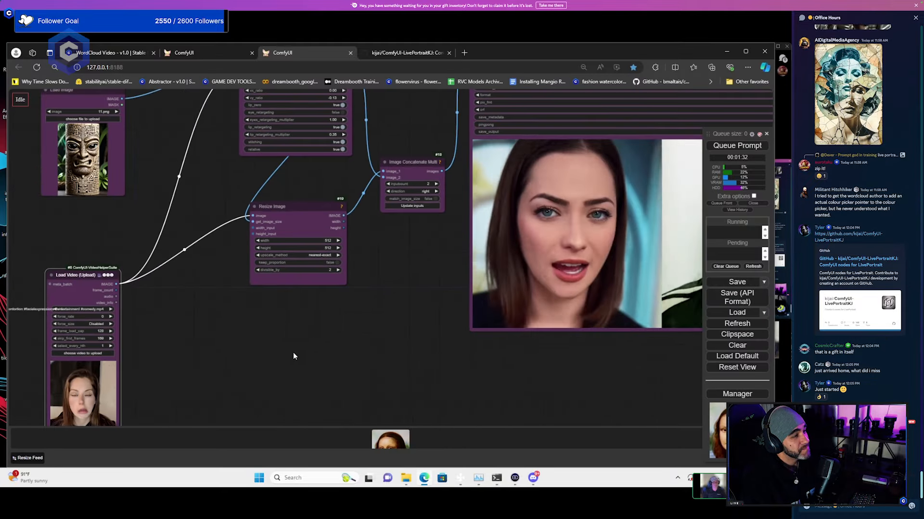
left_click_drag(293, 355, 455, 267)
scroll(455, 267, "up", 2)
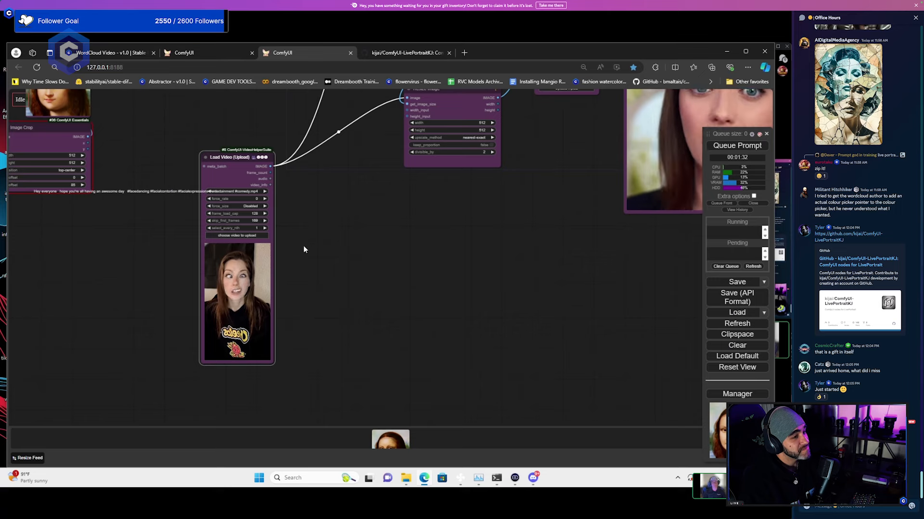
scroll(323, 235, "up", 5)
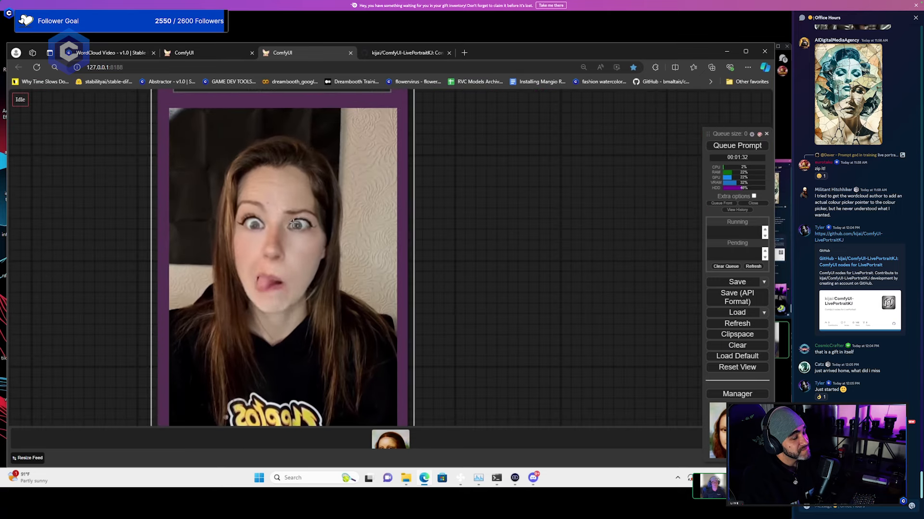
scroll(611, 188, "down", 4)
Queue the LivePortrait workflow with the tiki image and the facial-expressions driving video
left_click_drag(647, 159, 413, 412)
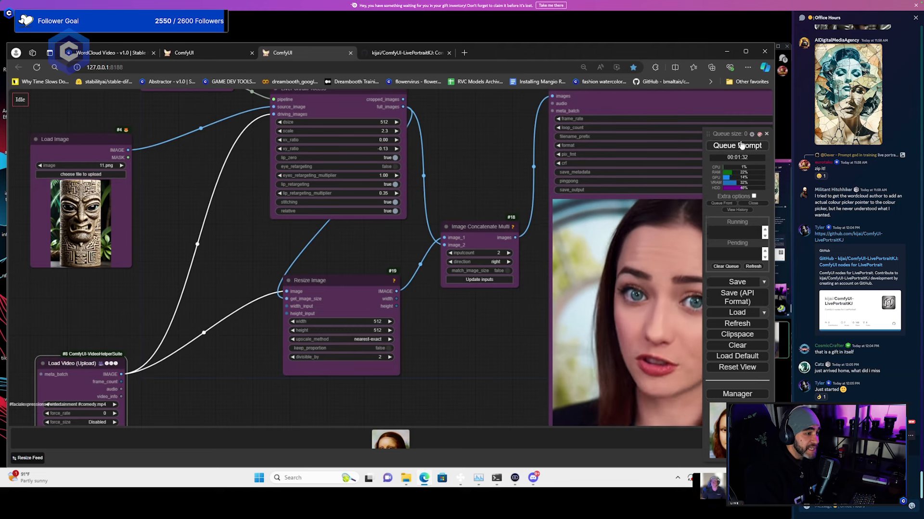
scroll(471, 317, "down", 3)
left_click_drag(470, 317, 441, 236)
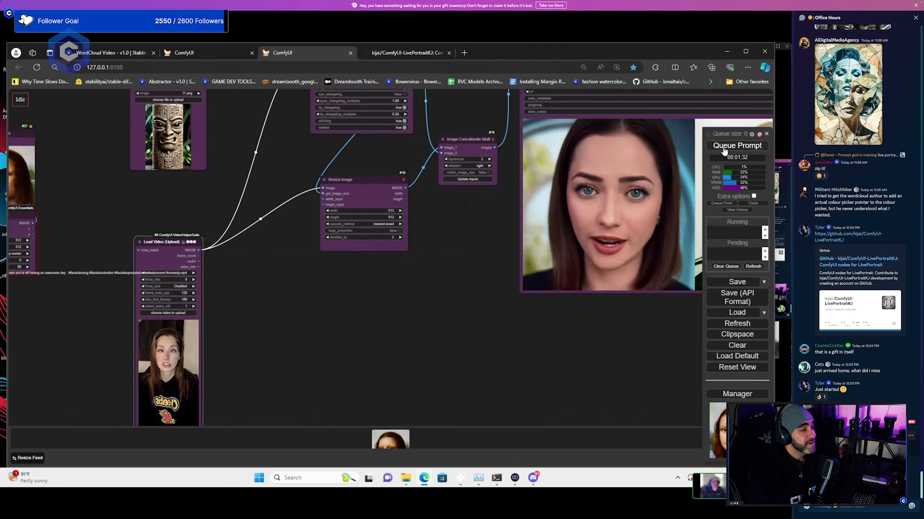
key("ctrl+Return")
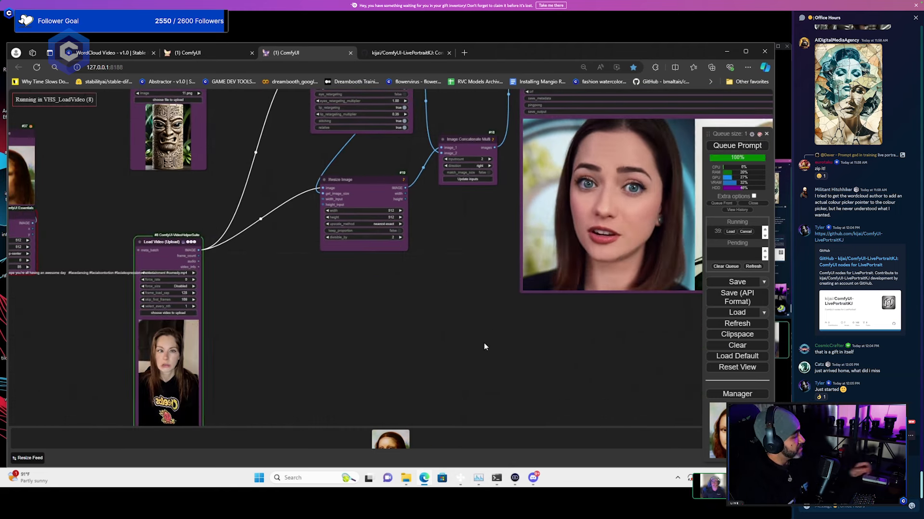
Switch to Task Manager and check the CPU utilization while the workflow runs
left_click(479, 477)
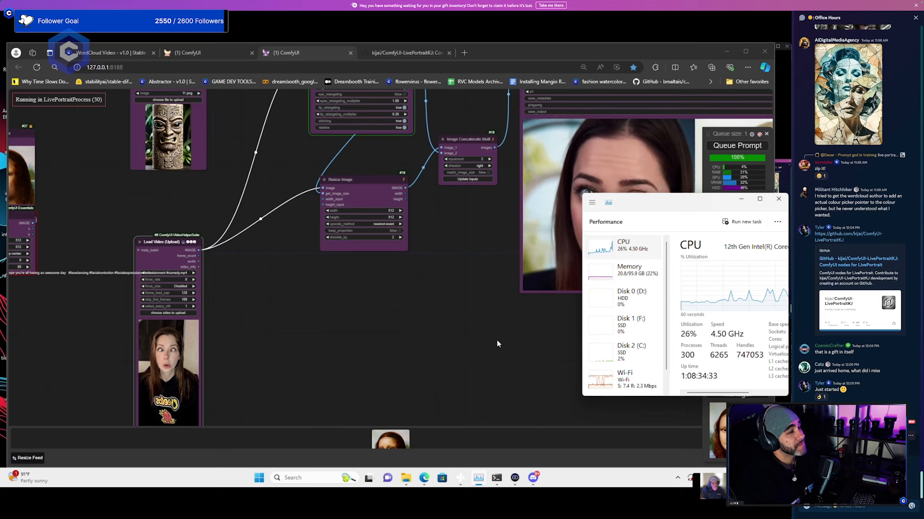
left_click(445, 276)
left_click_drag(444, 276, 349, 362)
left_click(477, 478)
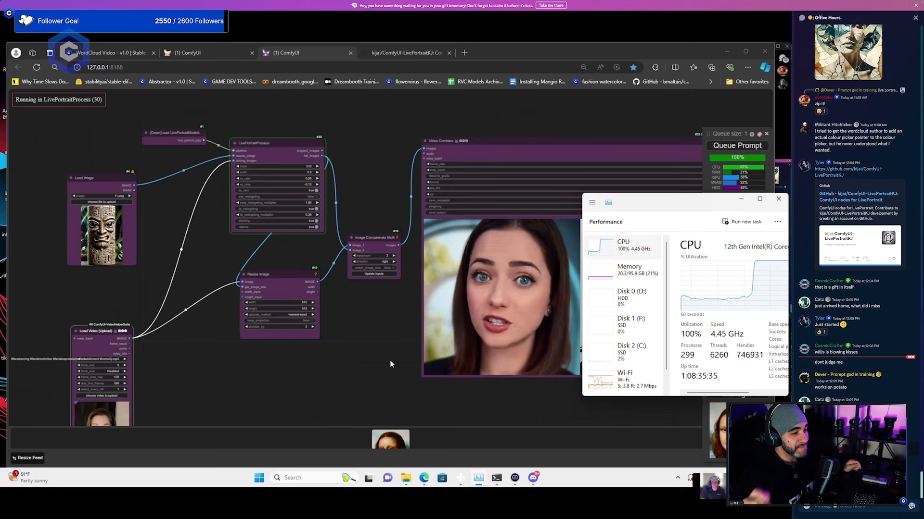
scroll(390, 364, "down", 1)
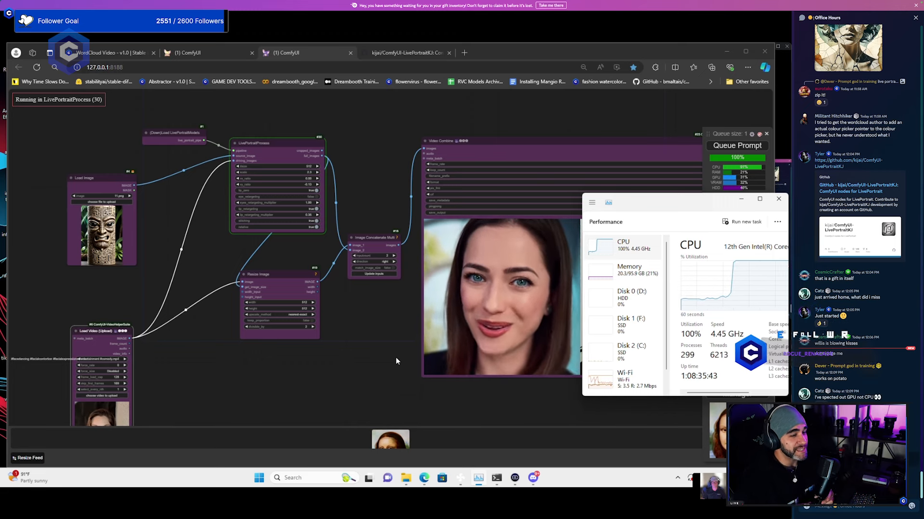
Return to ComfyUI and follow the run from the LivePortraitProcess node through to the new side-by-side video in Video Combine
left_click_drag(347, 337, 273, 322)
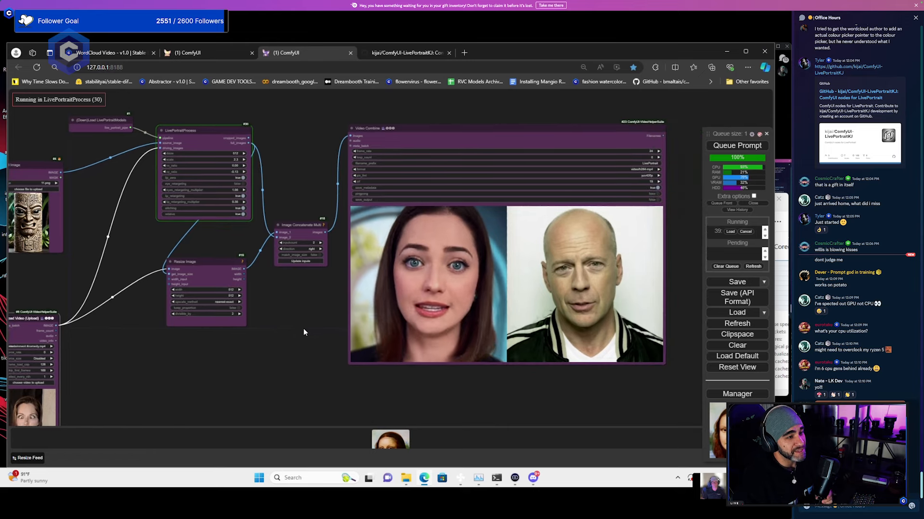
scroll(321, 309, "up", 2)
scroll(303, 309, "down", 3)
scroll(233, 320, "up", 1)
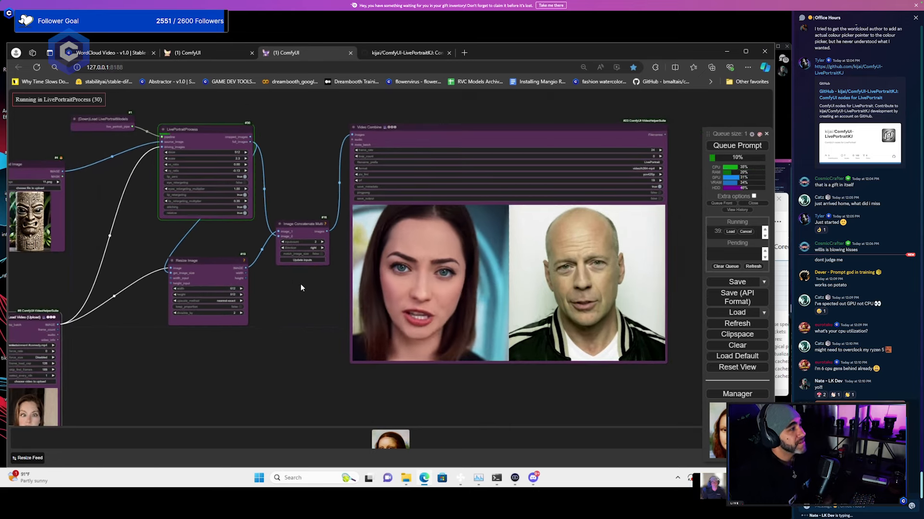
scroll(180, 142, "up", 3)
scroll(179, 139, "up", 3)
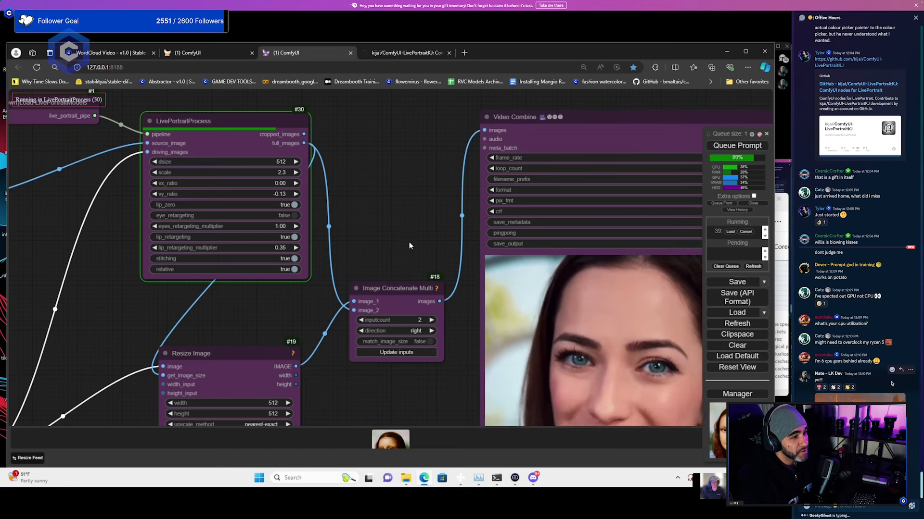
scroll(409, 241, "down", 2)
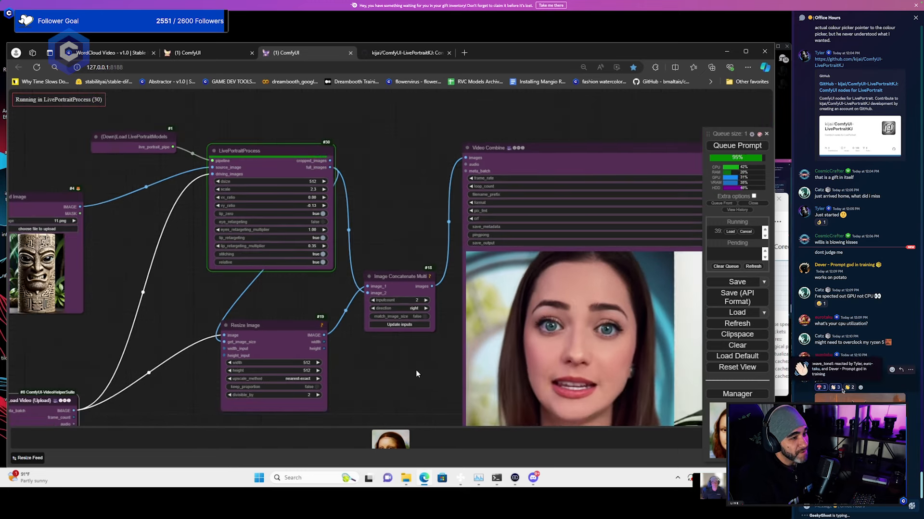
left_click_drag(390, 361, 310, 330)
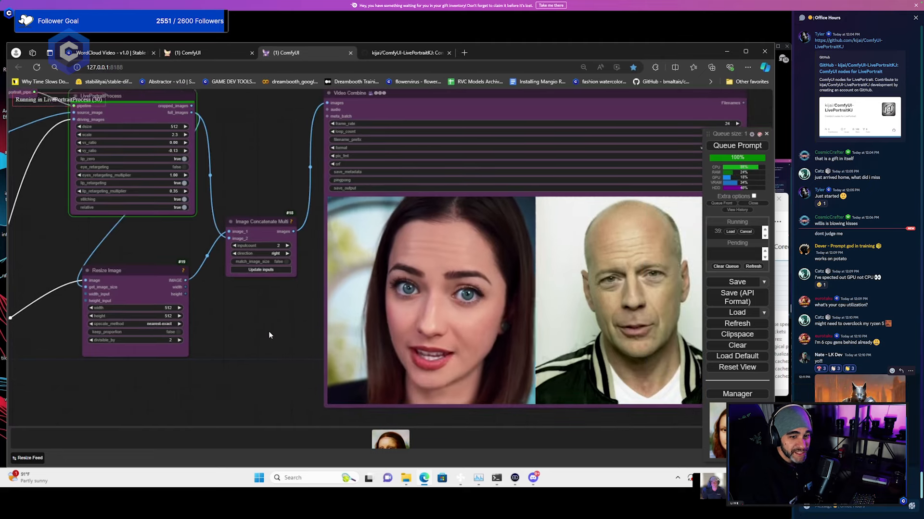
scroll(221, 321, "down", 1)
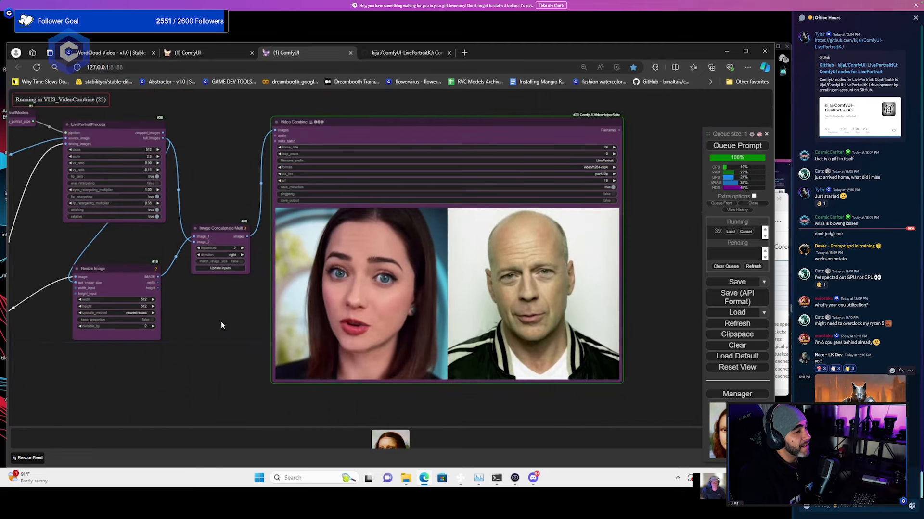
mouse_move(532, 479)
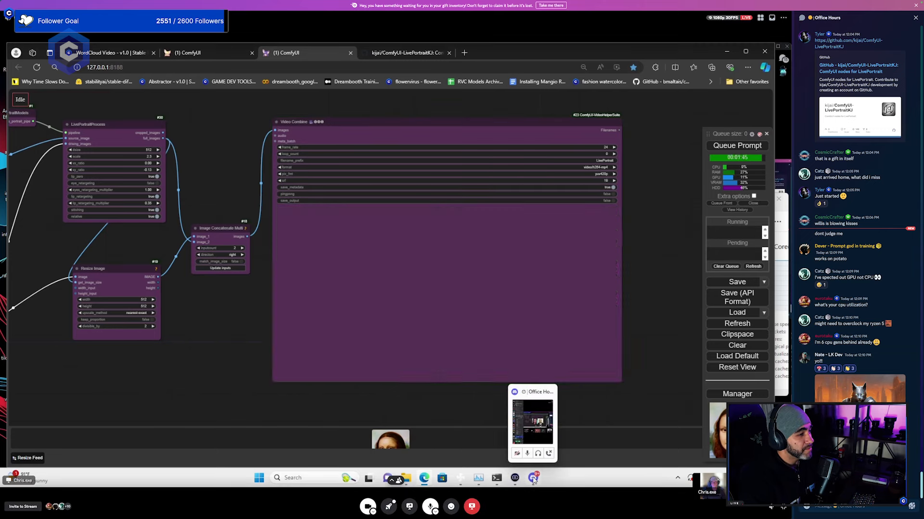
left_click_drag(640, 332, 632, 297)
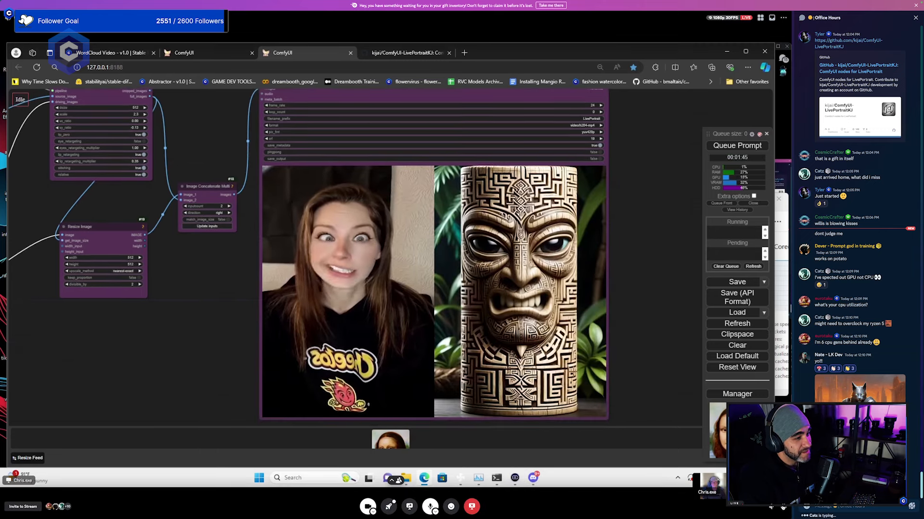
Look through the Office Hours voice channel's participant list in Discord, and return to ComfyUI
left_click(536, 479)
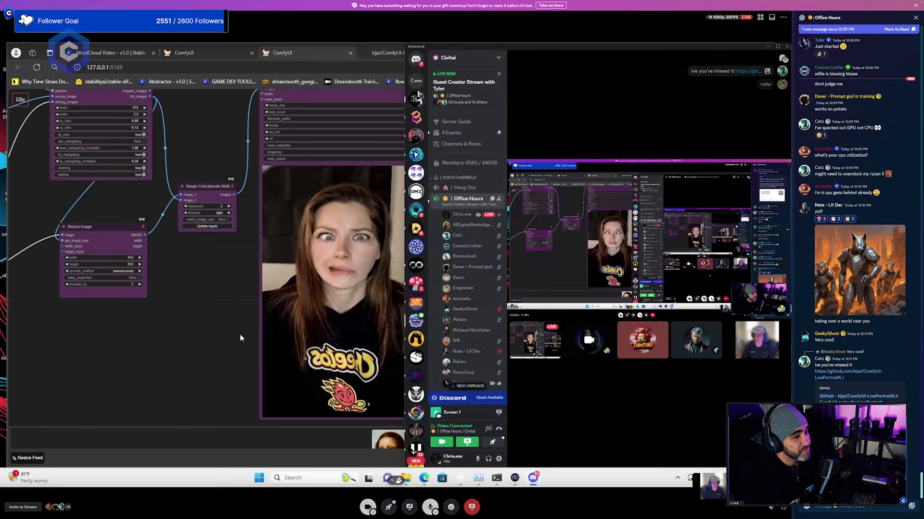
scroll(481, 299, "down", 2)
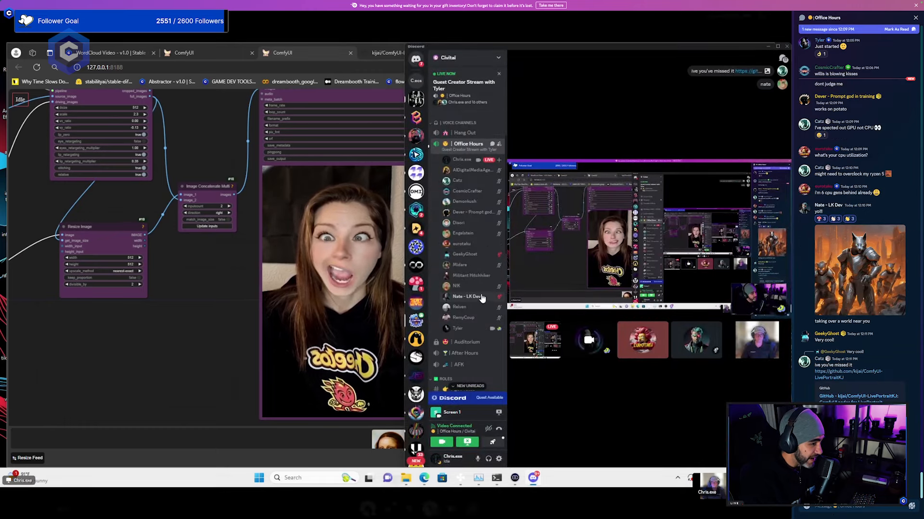
left_click(163, 326)
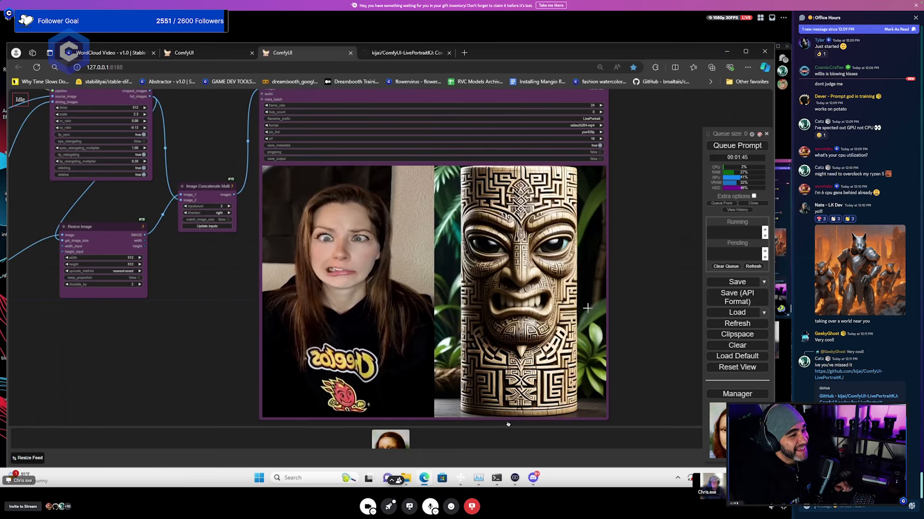
Compare the tiki face's mouth and eye motion with the driving video in the Video Combine preview
scroll(549, 303, "up", 3)
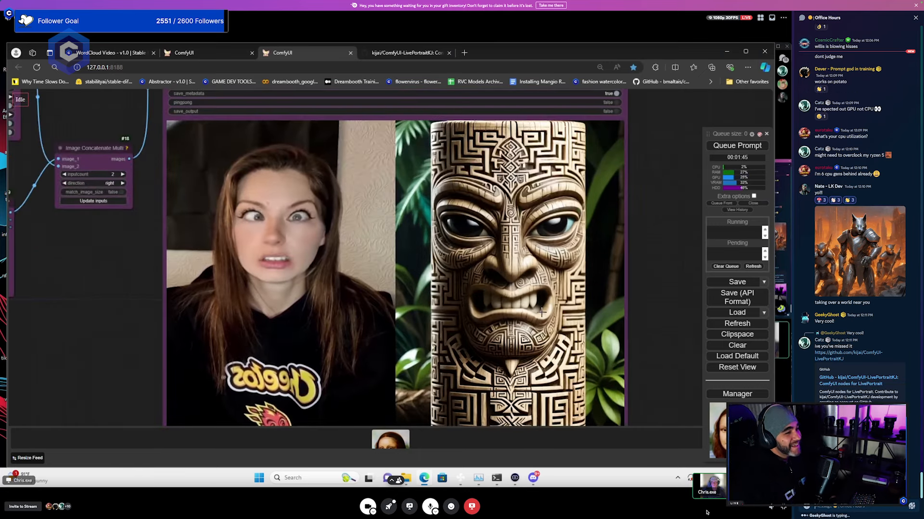
scroll(530, 303, "down", 1)
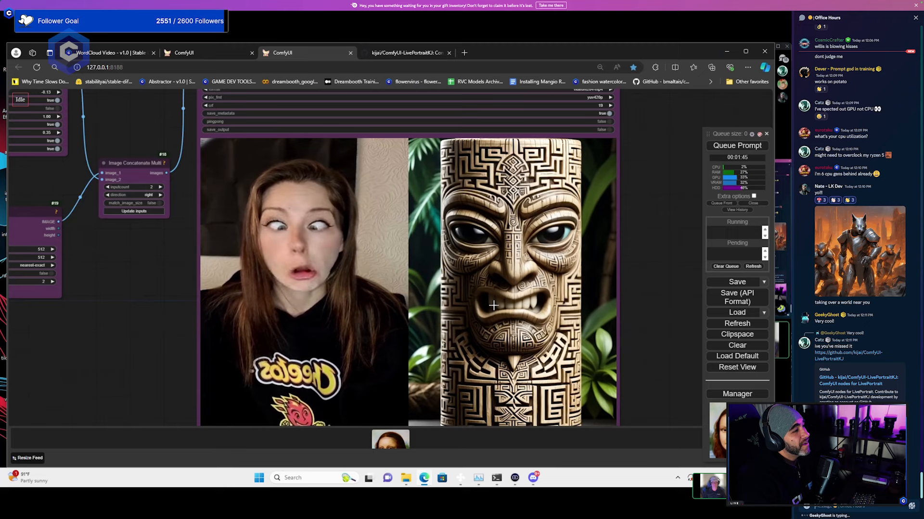
scroll(503, 306, "up", 2)
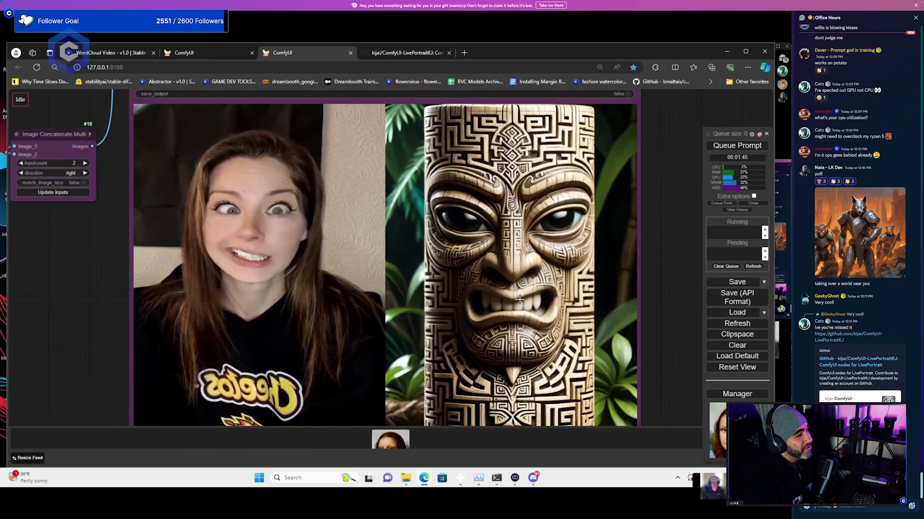
scroll(487, 304, "down", 3)
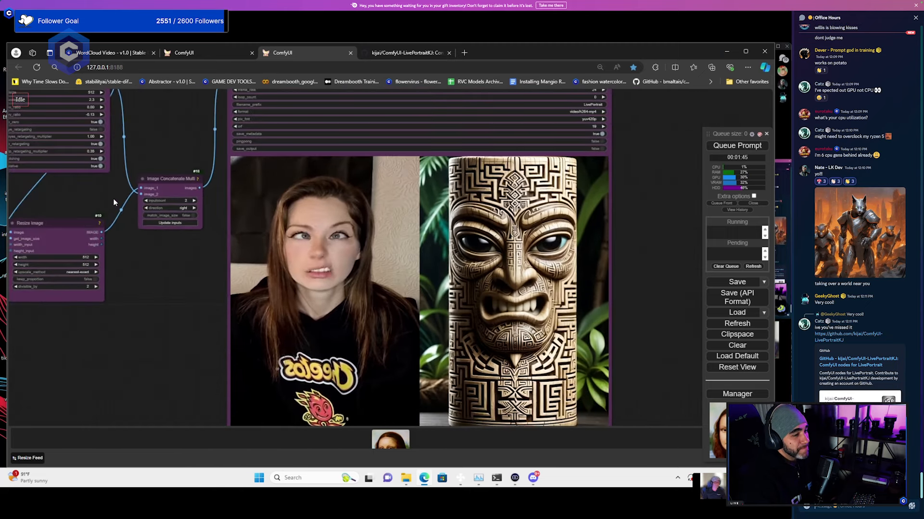
Set lip_retargeting to false in the LivePortraitProcess node and queue the workflow again
scroll(114, 202, "down", 1)
mouse_move(523, 474)
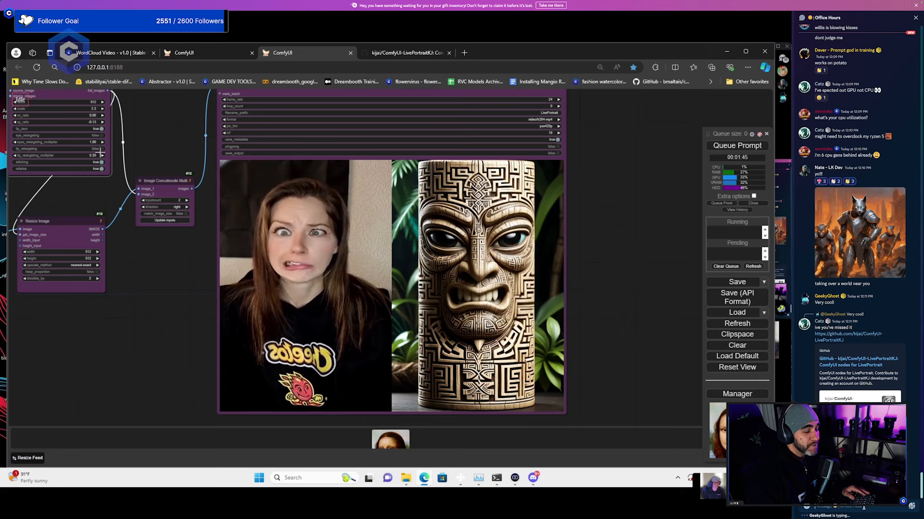
key("ctrl+Return")
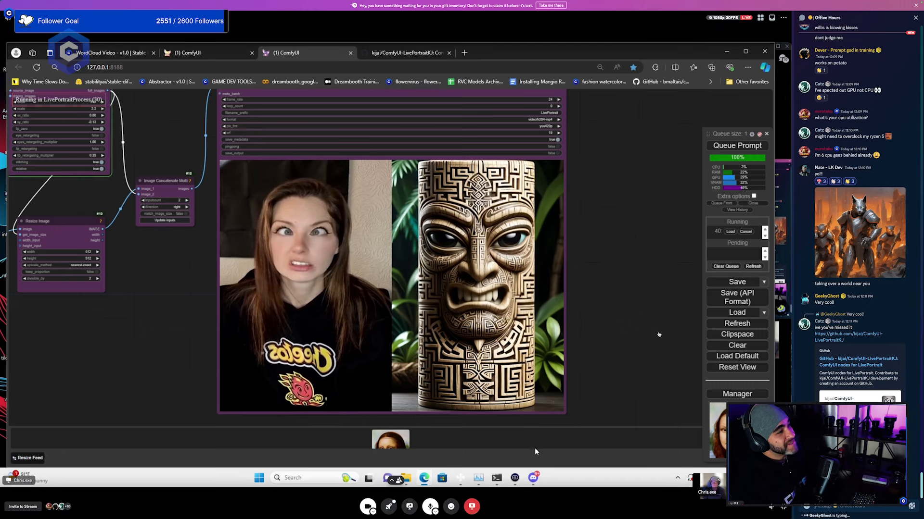
Check the Discord stream window, return to ComfyUI and examine the Image Concatenate Multi and Video Combine nodes during the run
left_click(533, 479)
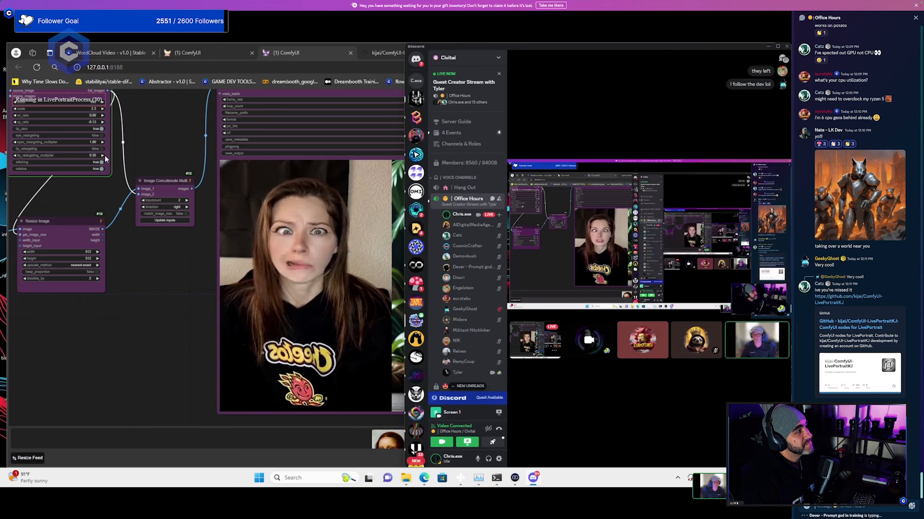
left_click(119, 239)
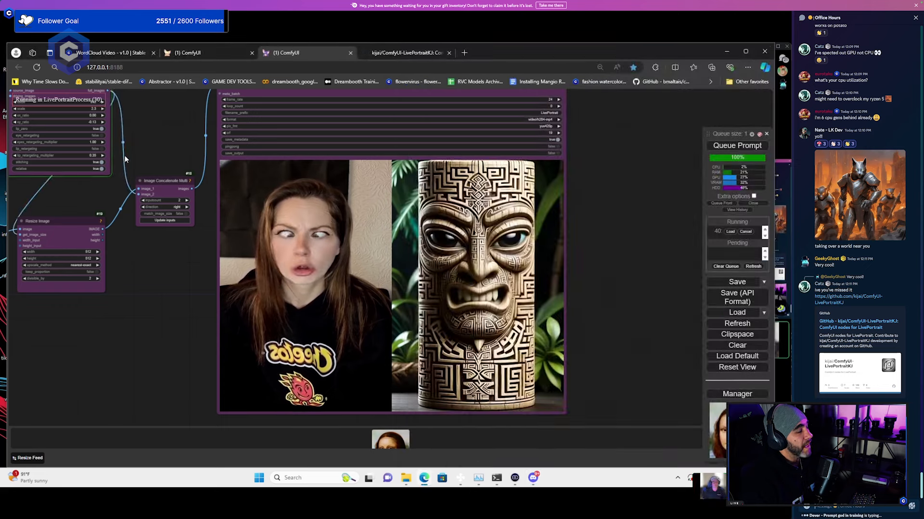
left_click_drag(146, 134, 172, 174)
scroll(217, 202, "up", 1)
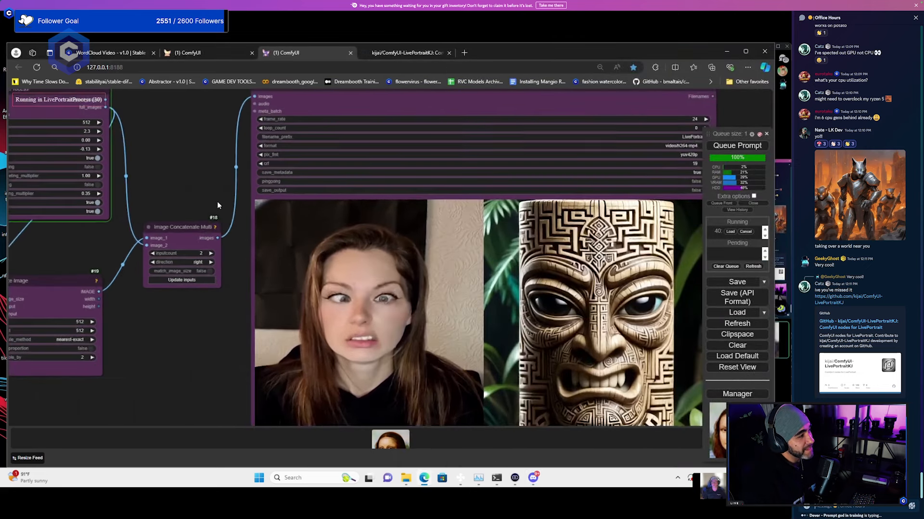
scroll(217, 202, "up", 1)
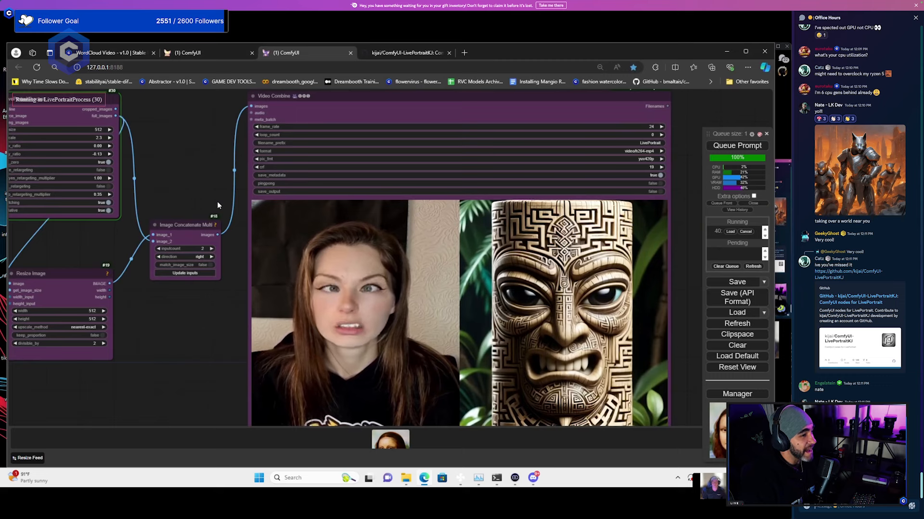
Follow the LivePortraitProcess run and examine the tiki face beside the driving video in the Video Combine preview
scroll(217, 202, "down", 1)
scroll(218, 204, "up", 1)
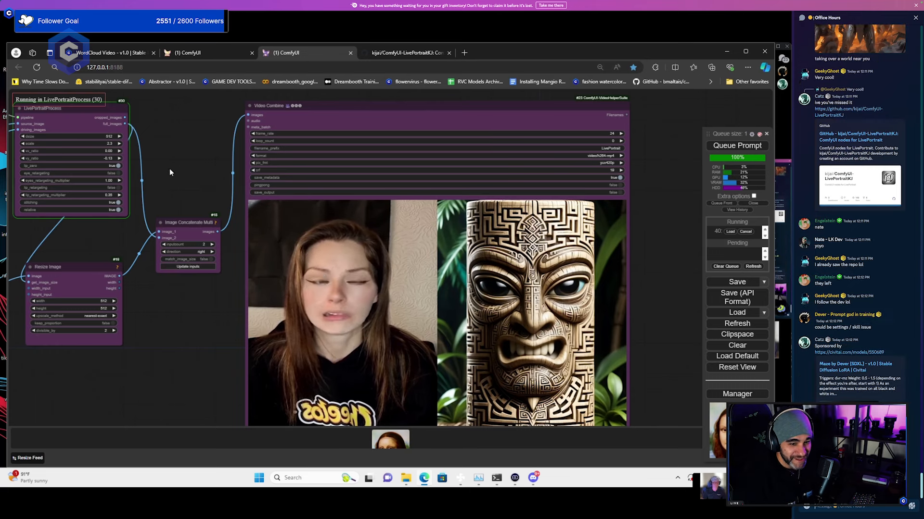
left_click_drag(171, 168, 230, 171)
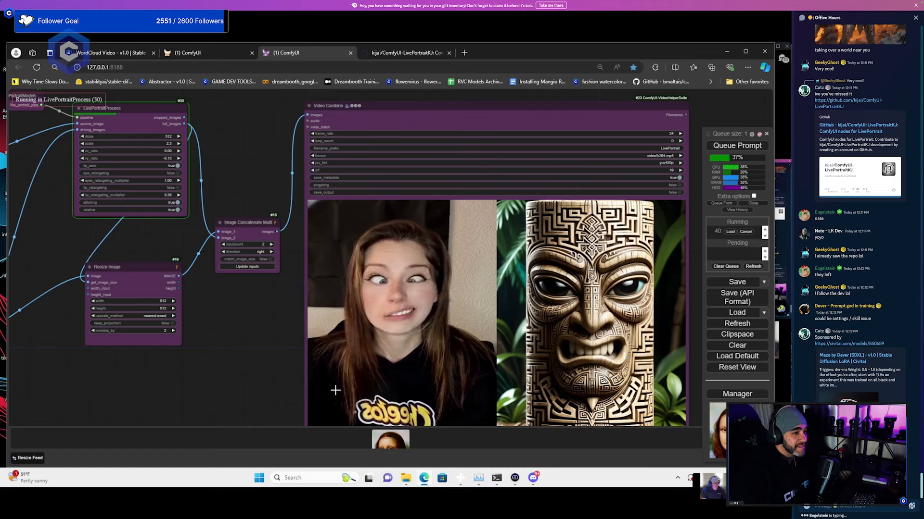
scroll(321, 398, "down", 1)
left_click_drag(320, 401, 325, 372)
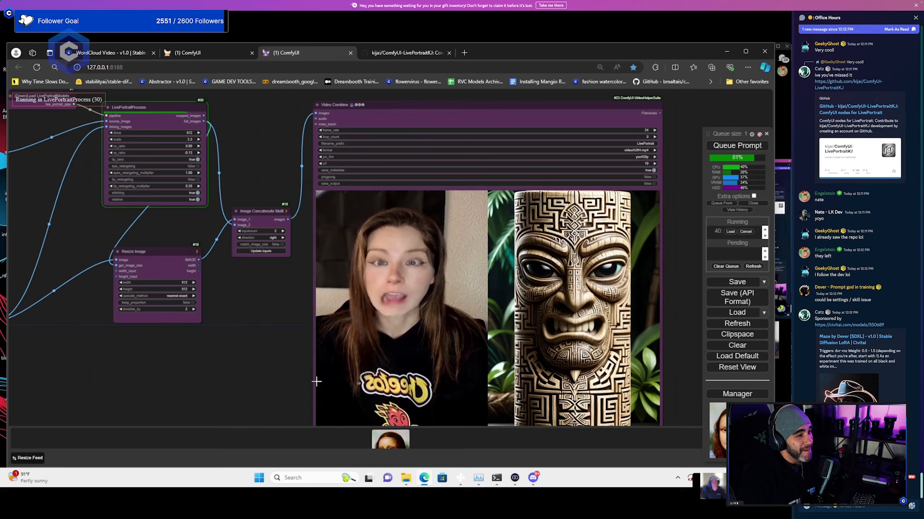
left_click_drag(316, 382, 294, 357)
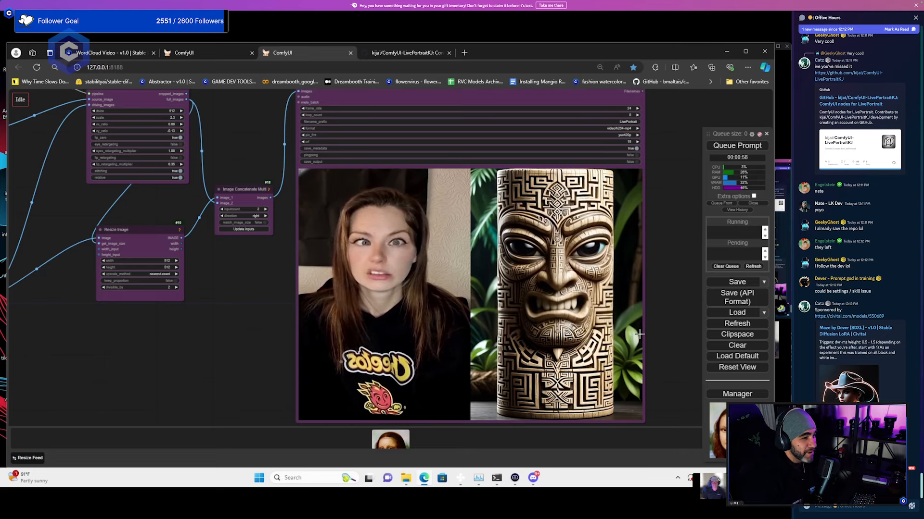
scroll(385, 322, "down", 2)
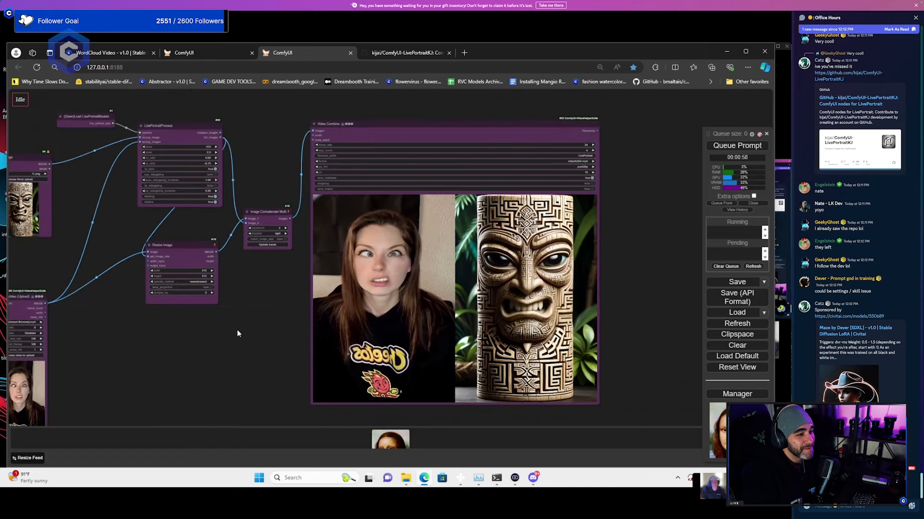
Load the portrait of the white-haired man with glasses and red bow tie into the Load Image node and queue the workflow
left_click_drag(237, 330, 283, 324)
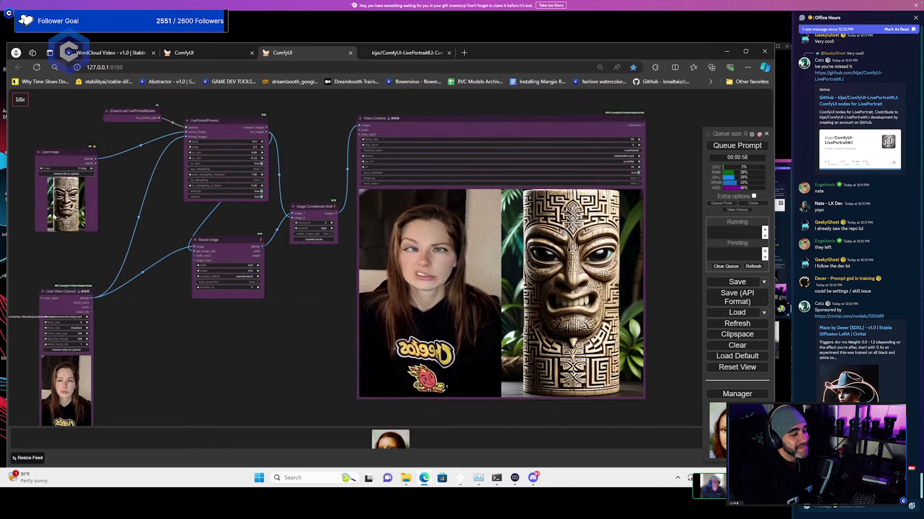
left_click(66, 173)
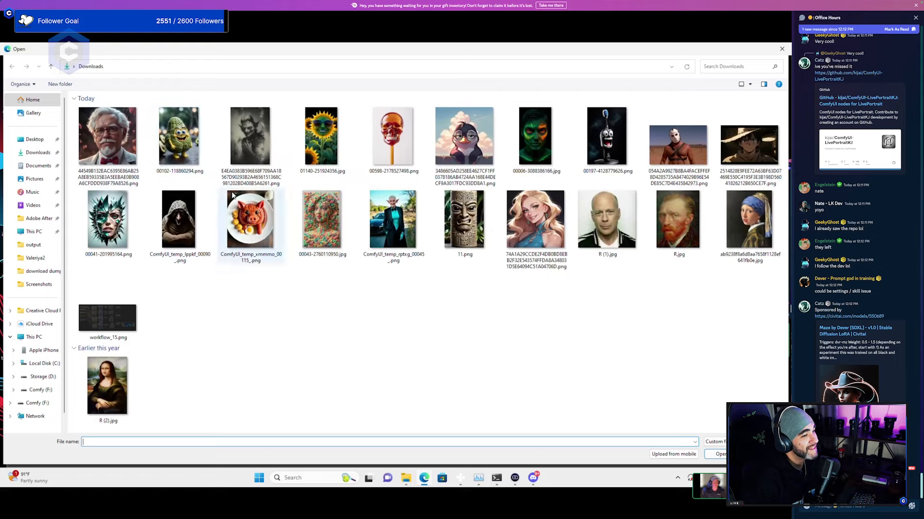
left_click(718, 455)
scroll(218, 245, "up", 6)
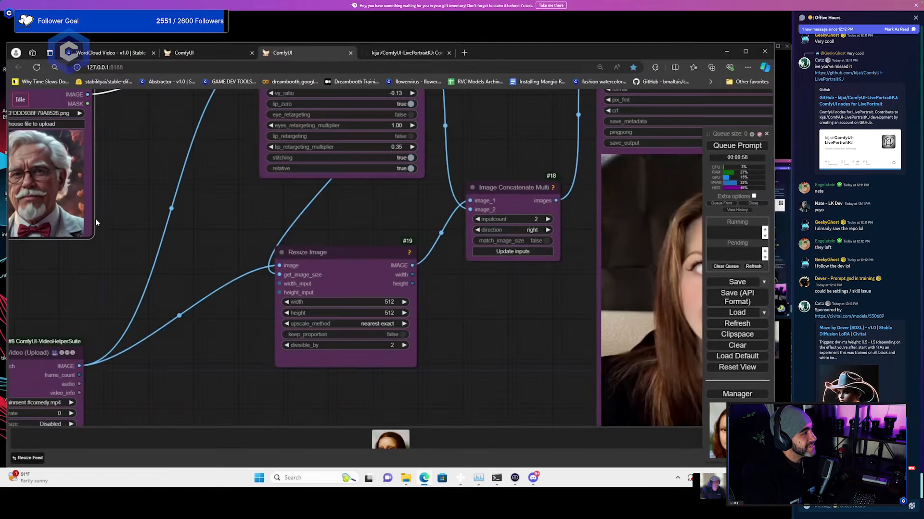
scroll(219, 249, "up", 4)
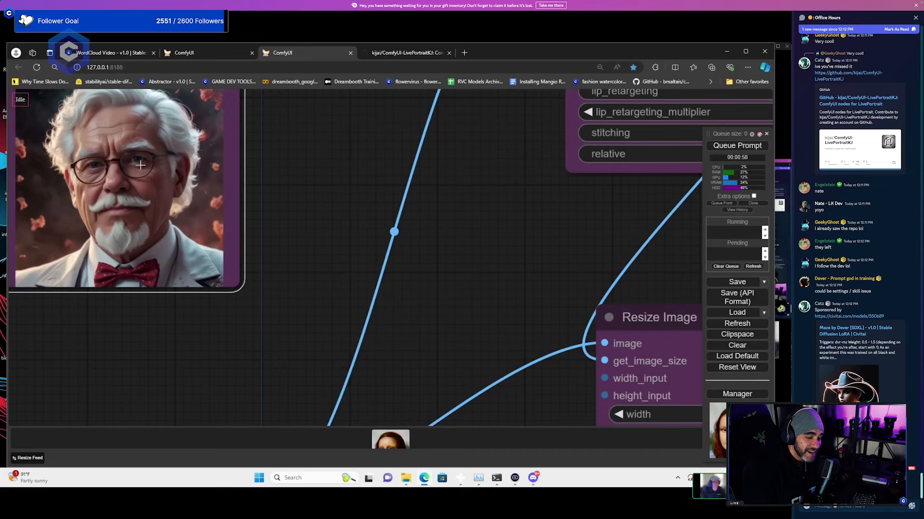
scroll(291, 210, "down", 8)
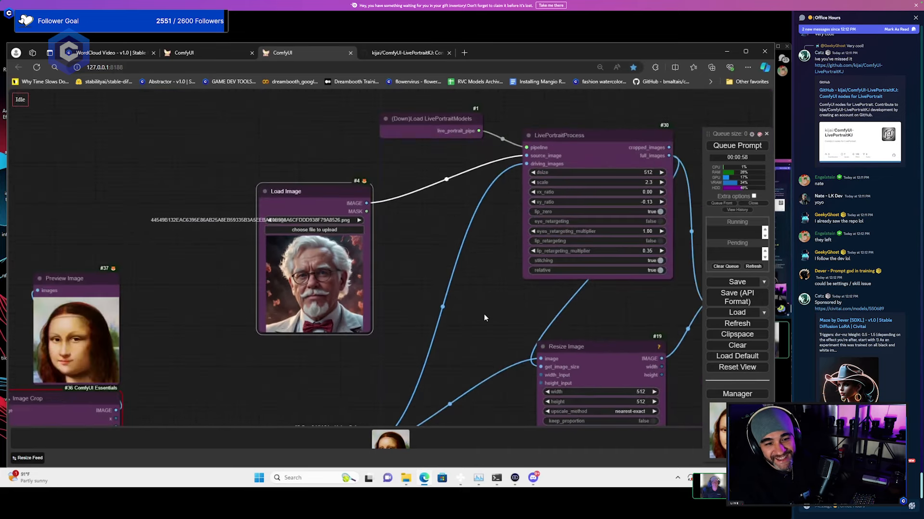
left_click_drag(485, 317, 335, 225)
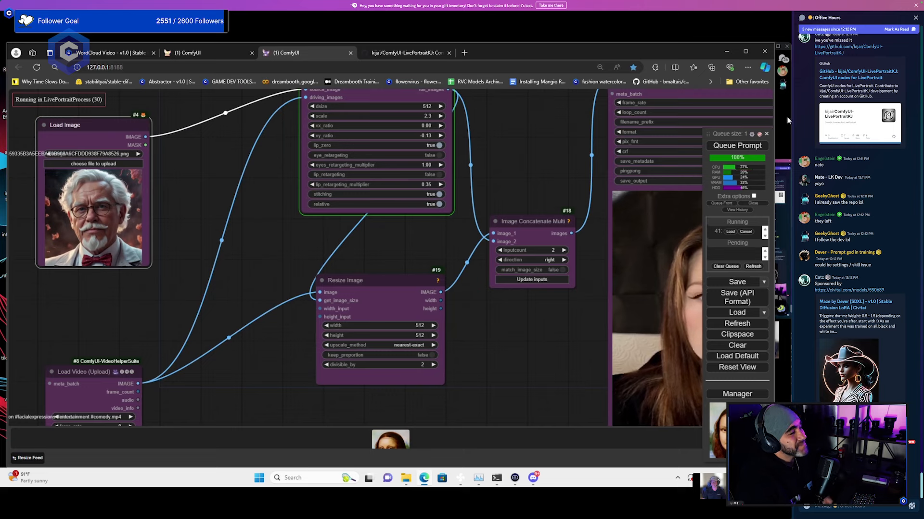
Check the Office Hours chat in Discord, return to ComfyUI and narrow the browser window so the chat shows beside it
left_click(782, 70)
left_click(784, 59)
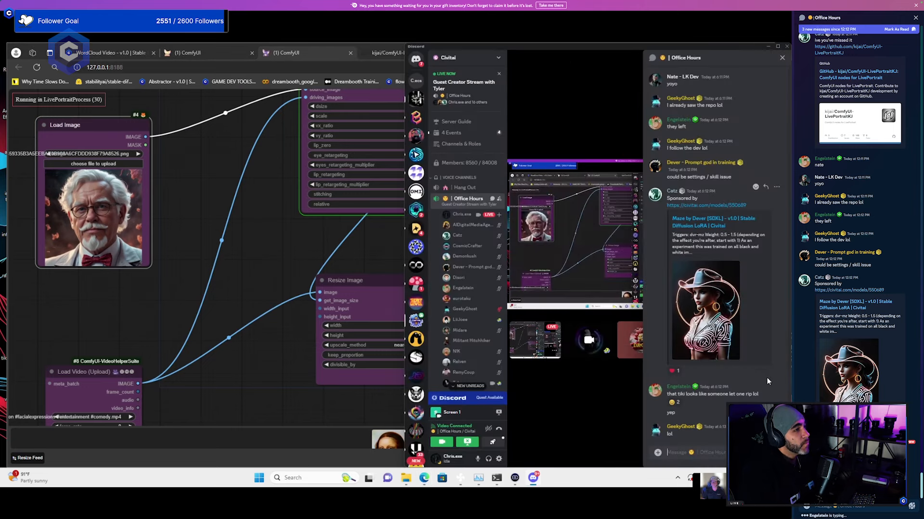
left_click(259, 232)
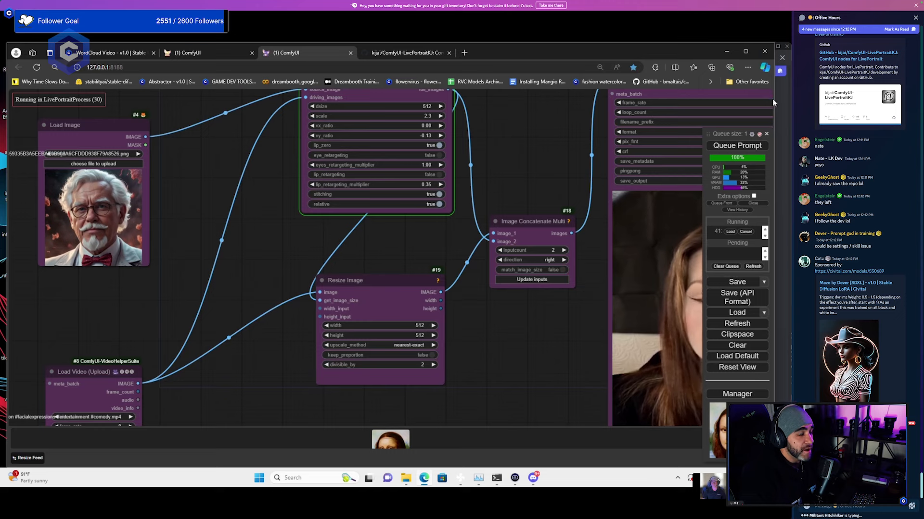
left_click_drag(774, 99, 644, 119)
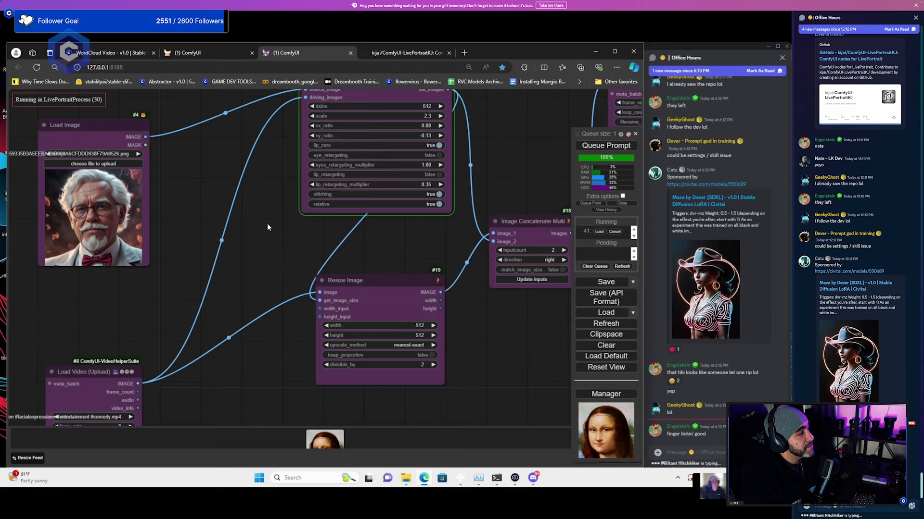
scroll(268, 227, "down", 2)
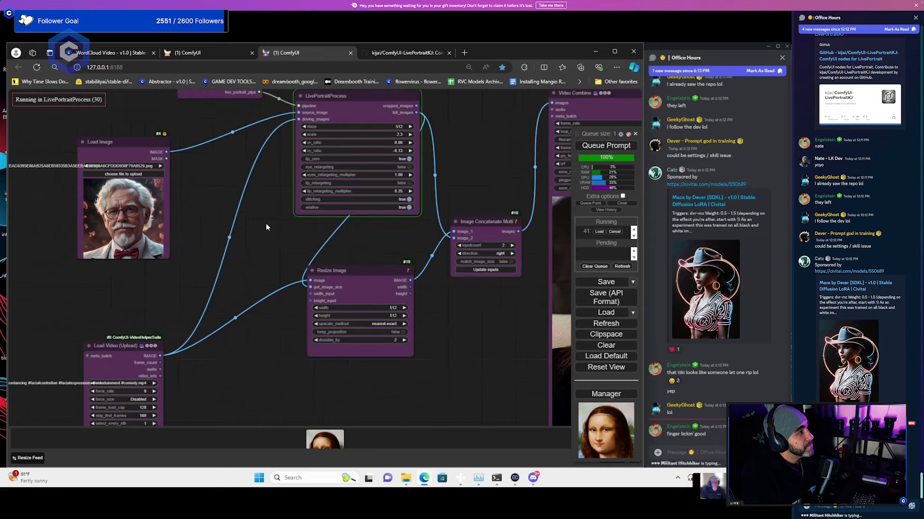
Look through the WordCloud Video workflow page on Civitai, including its sample videos, details and workflow image
left_click(115, 54)
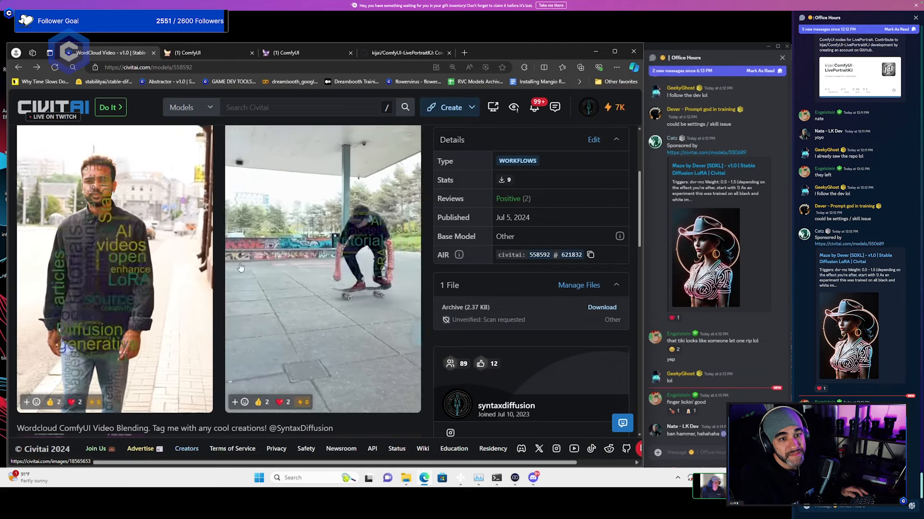
scroll(346, 235, "down", 2)
scroll(335, 203, "up", 2)
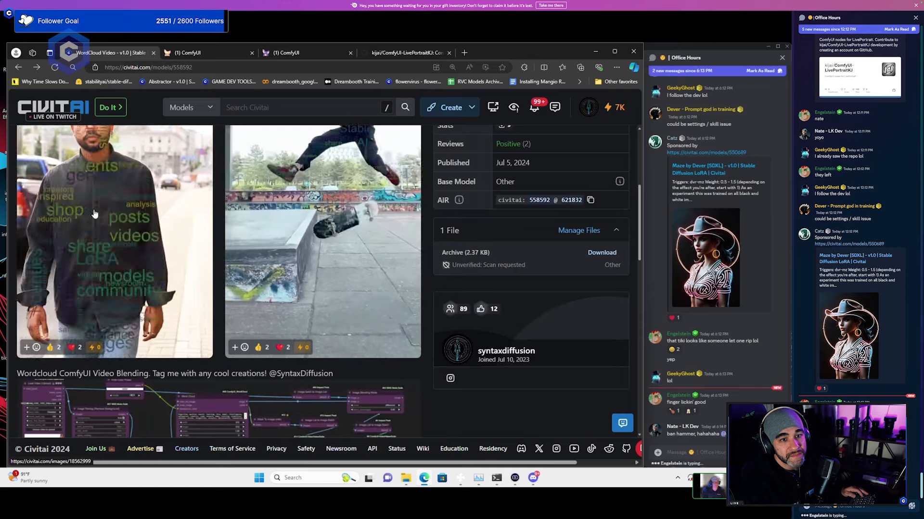
scroll(276, 260, "up", 1)
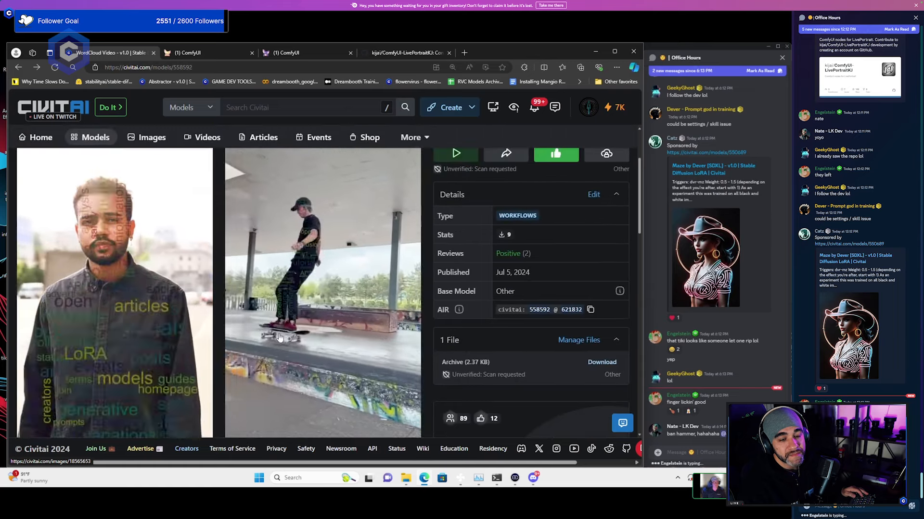
scroll(271, 312, "down", 1)
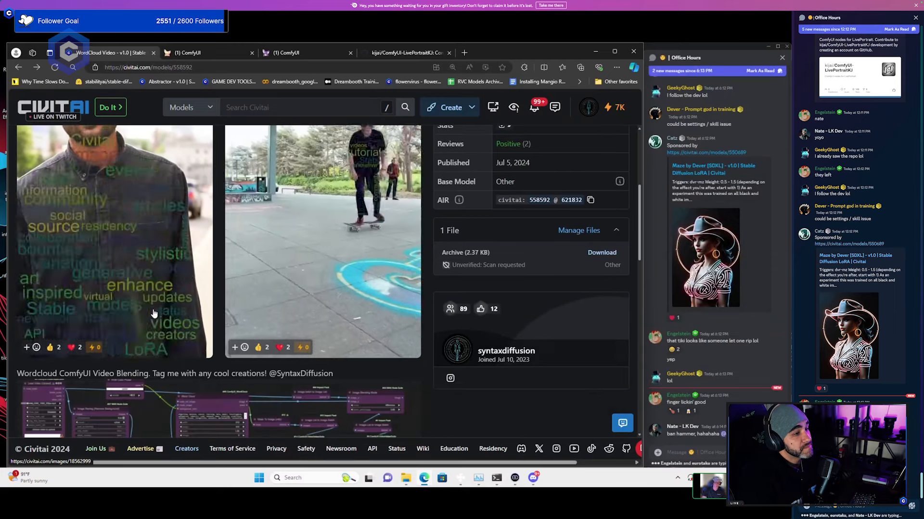
scroll(193, 288, "down", 4)
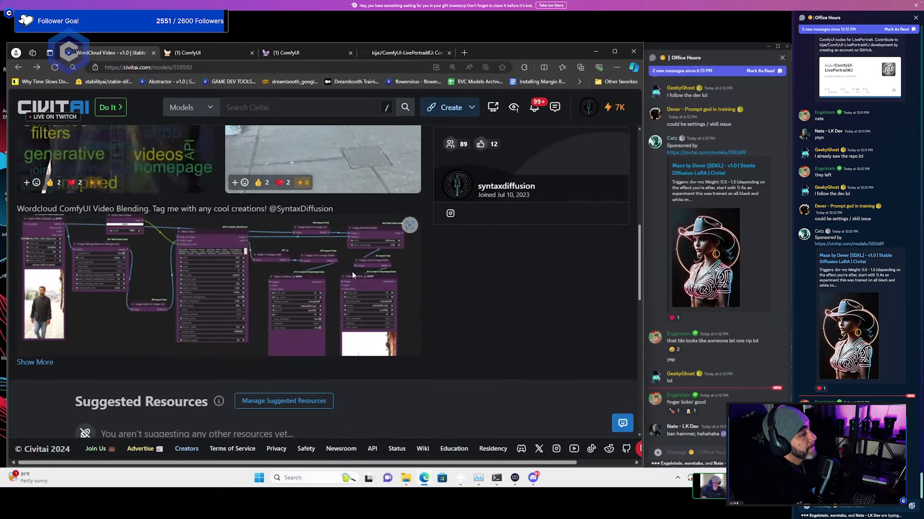
scroll(400, 260, "down", 1)
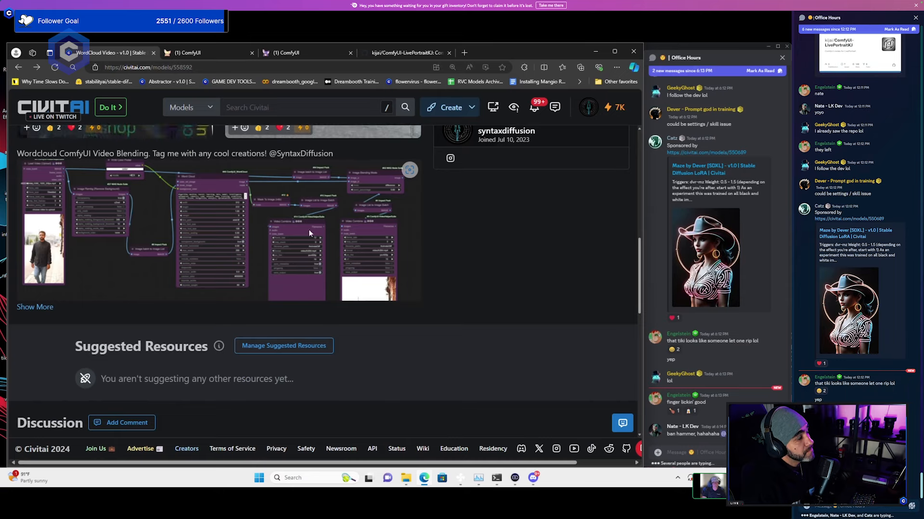
scroll(309, 233, "up", 1)
scroll(513, 284, "up", 2)
key("Escape")
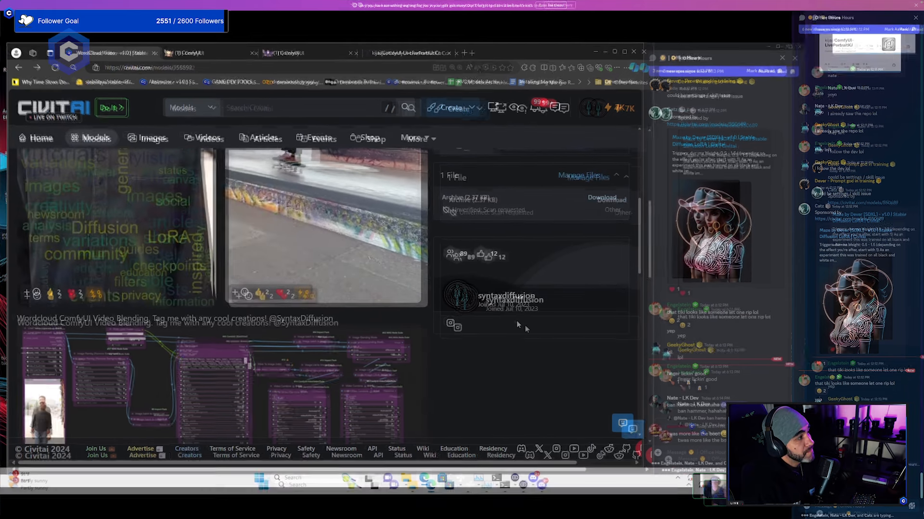
scroll(487, 307, "up", 3)
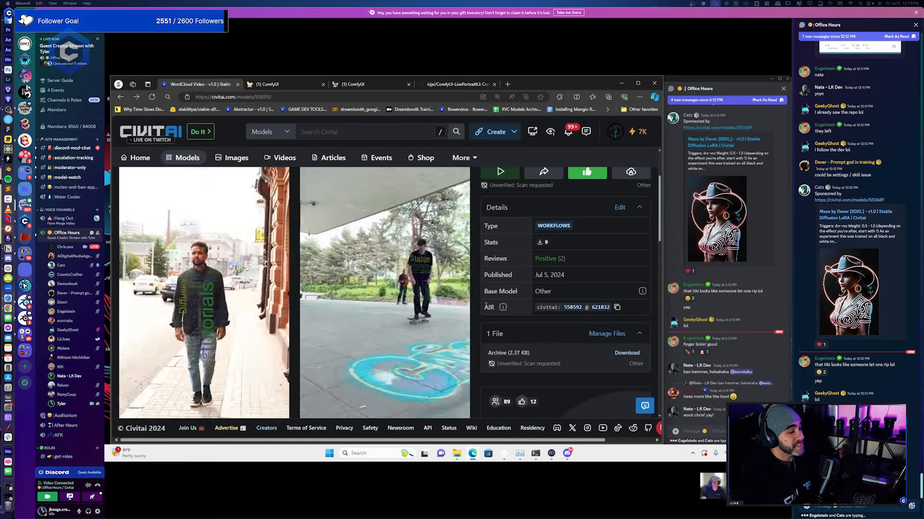
scroll(487, 308, "up", 1)
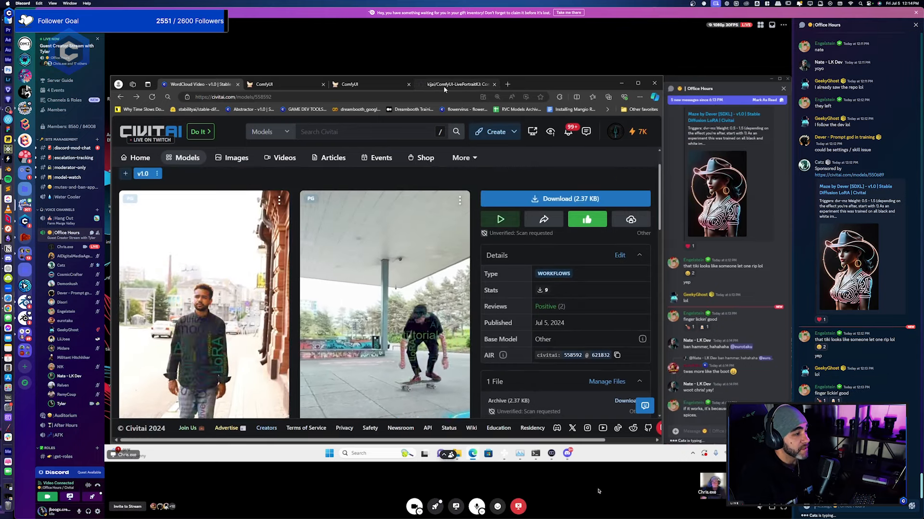
scroll(500, 219, "down", 1)
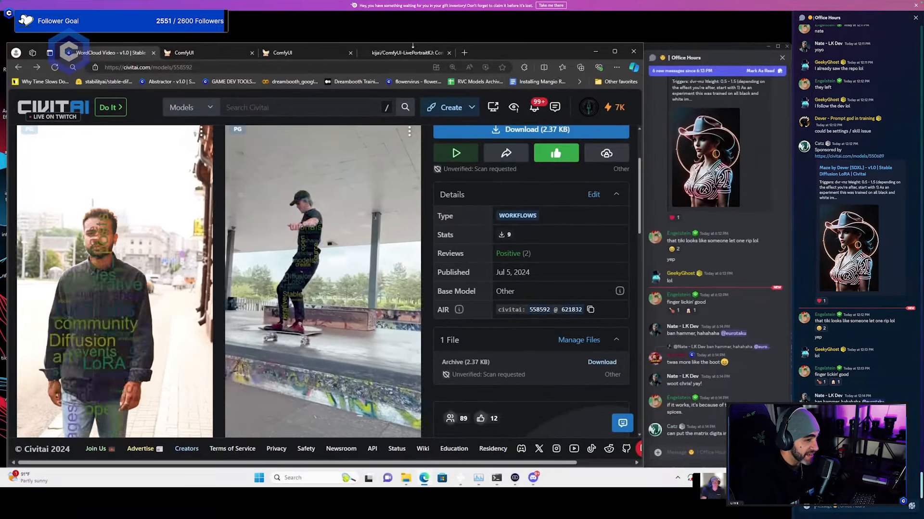
Return to the LivePortrait workflow in ComfyUI and compare the animated white-haired man with the driving video in the Video Combine preview
left_click(296, 60)
scroll(424, 266, "down", 2)
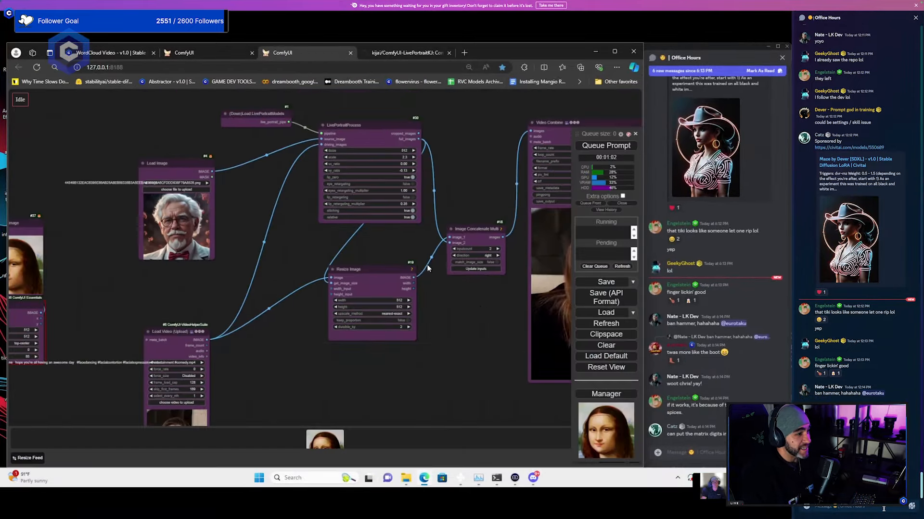
left_click_drag(435, 277, 171, 265)
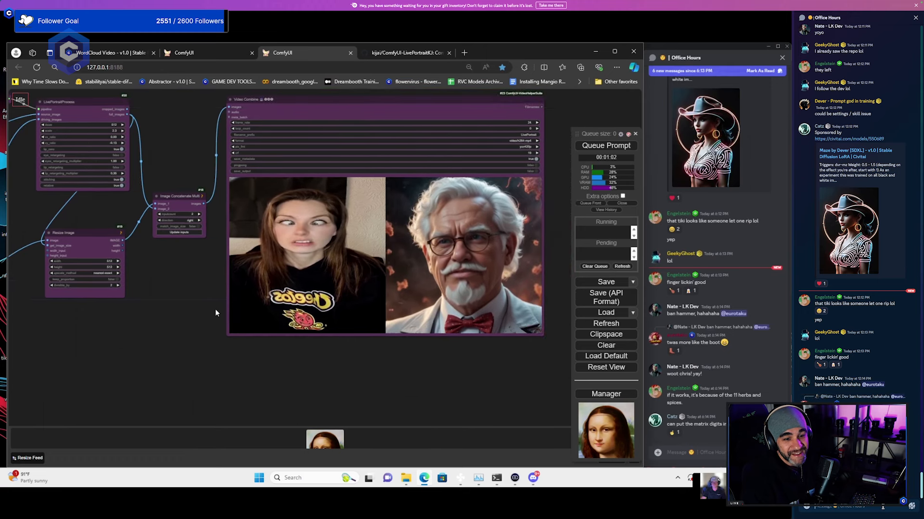
left_click_drag(455, 385, 432, 420)
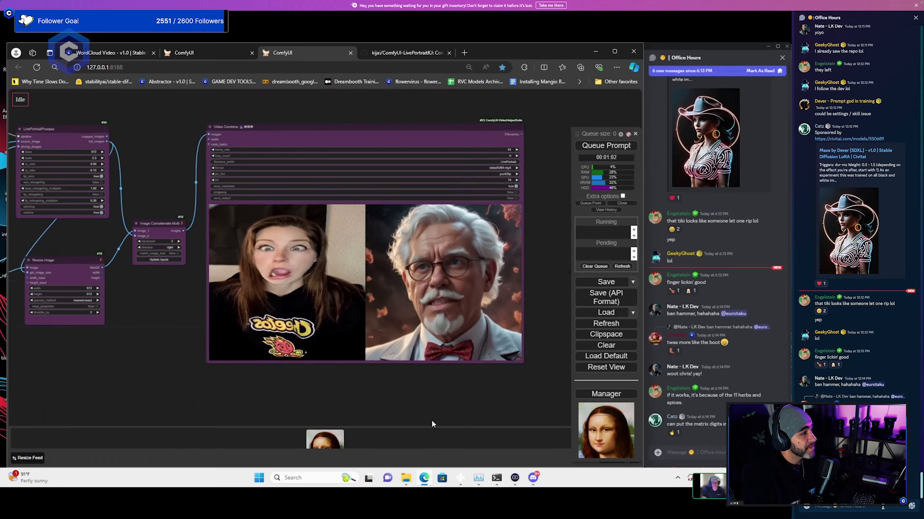
scroll(437, 387, "up", 3)
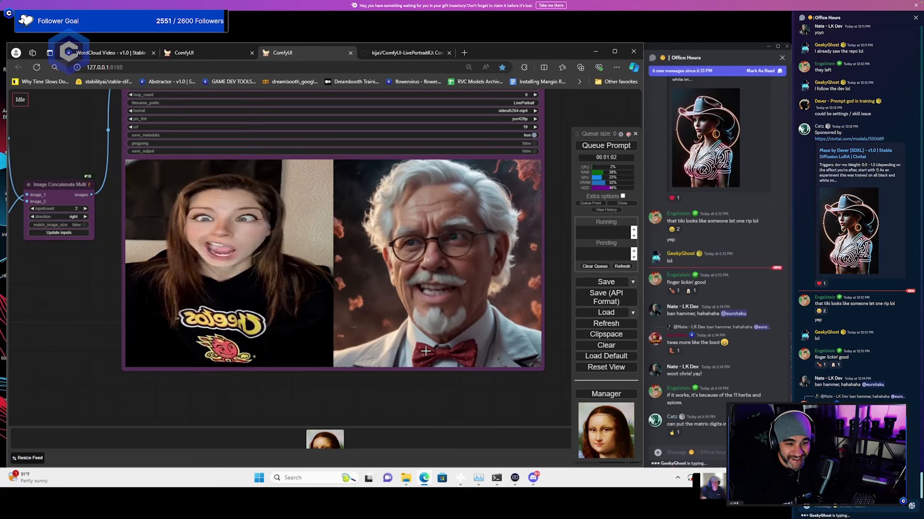
scroll(425, 351, "up", 1)
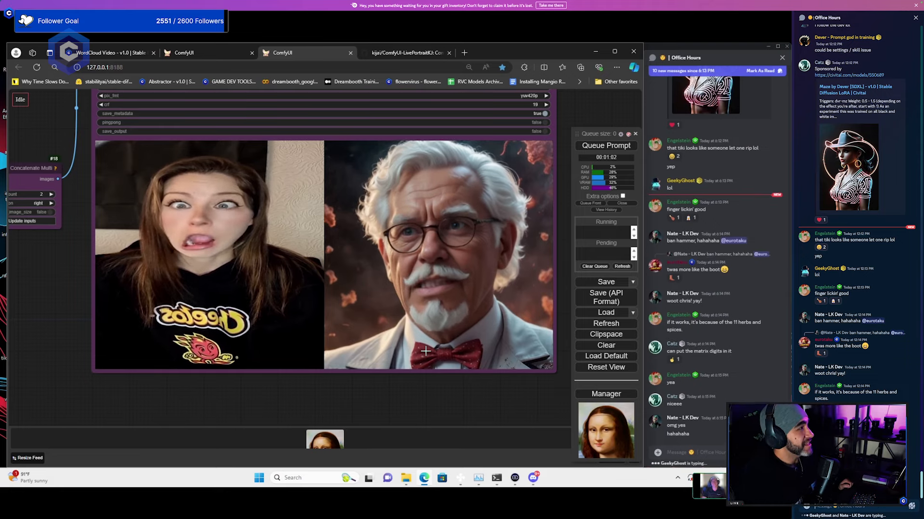
scroll(425, 352, "down", 3)
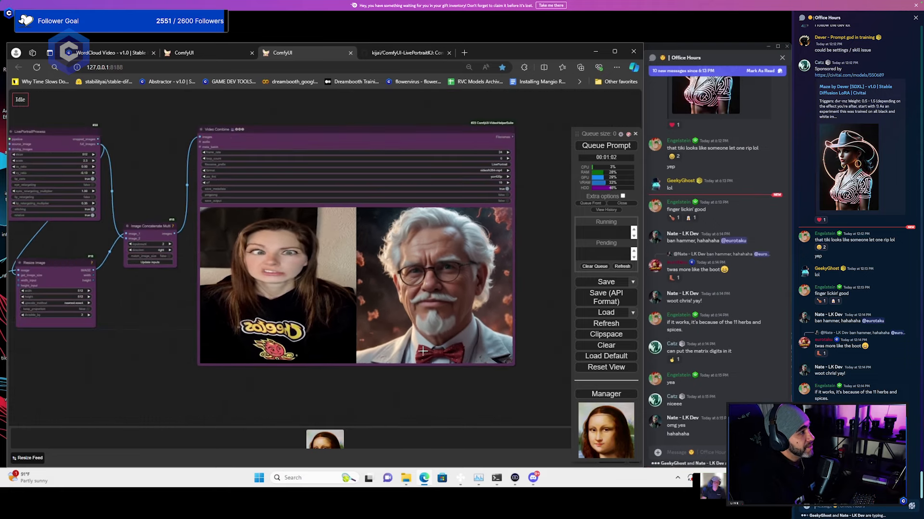
scroll(170, 323, "up", 2)
left_click_drag(170, 323, 133, 323)
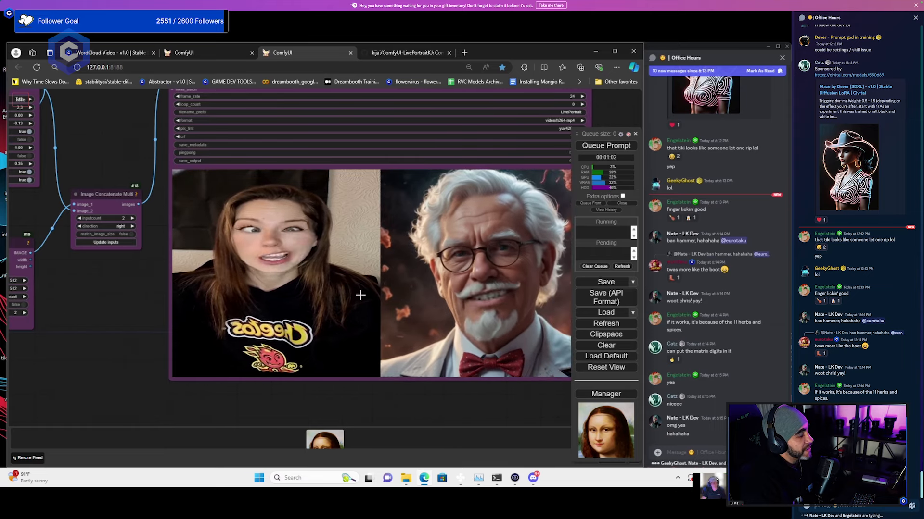
scroll(243, 265, "down", 1)
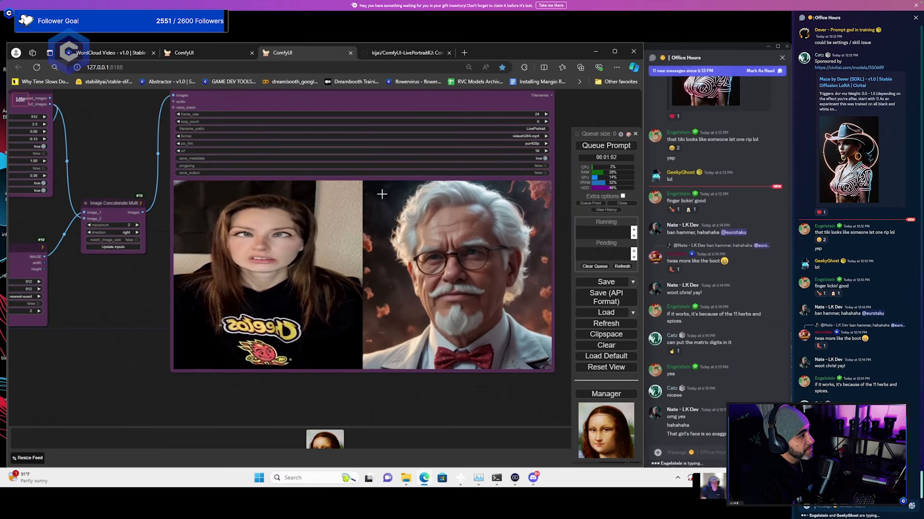
Duplicate the Video Combine node in the open space beside the original
scroll(382, 194, "down", 4)
left_click_drag(545, 245, 437, 273)
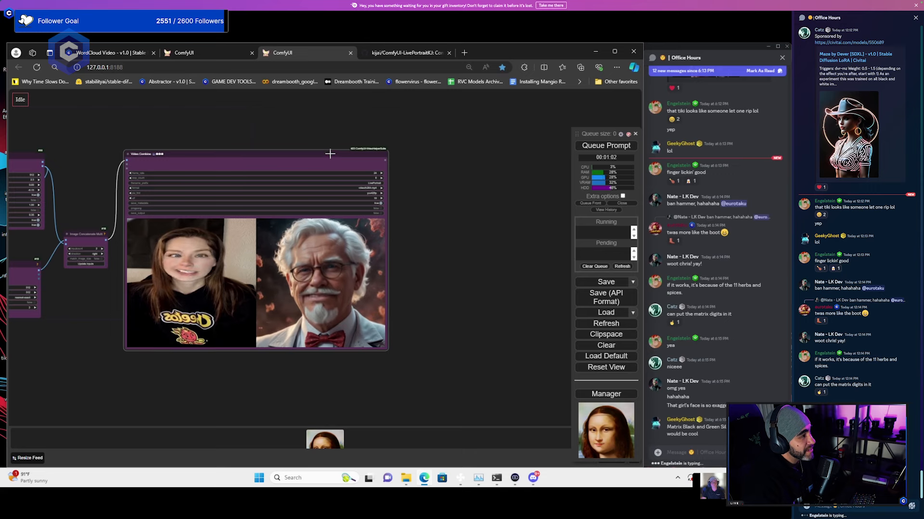
key("ctrl+v")
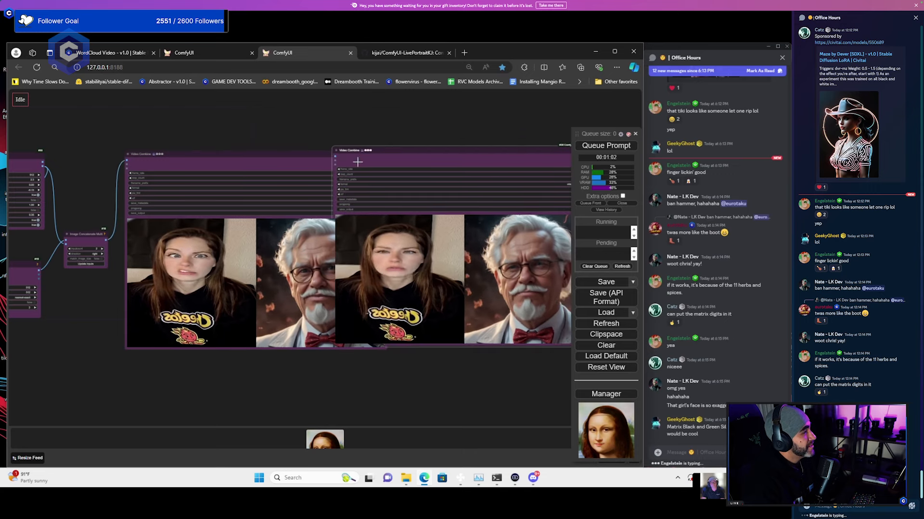
Move the duplicated Video Combine node clear of the original so that both previews are unobstructed
left_click_drag(411, 153, 473, 155)
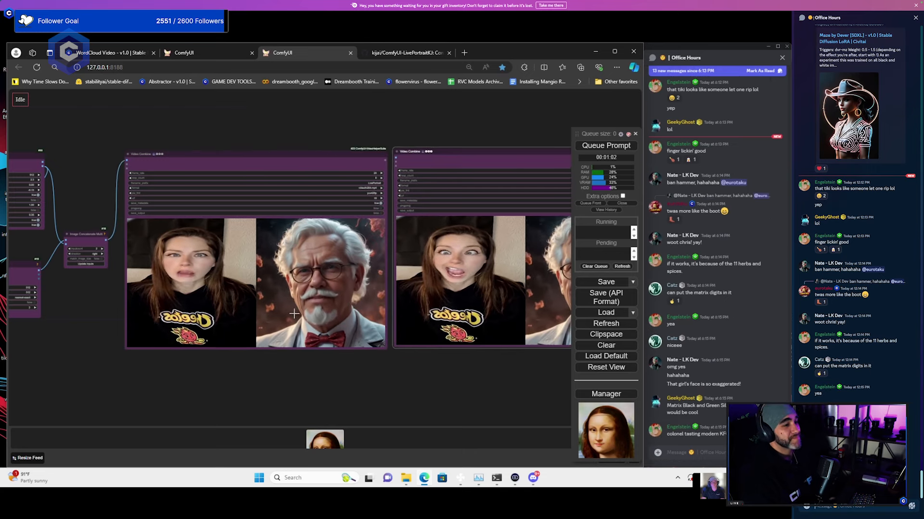
Load the pig-on-a-plate picture ComfyUI_temp_xmmmo_00115_.png from Downloads as the source image in the Load Image node
left_click_drag(46, 294, 345, 248)
scroll(137, 147, "up", 2)
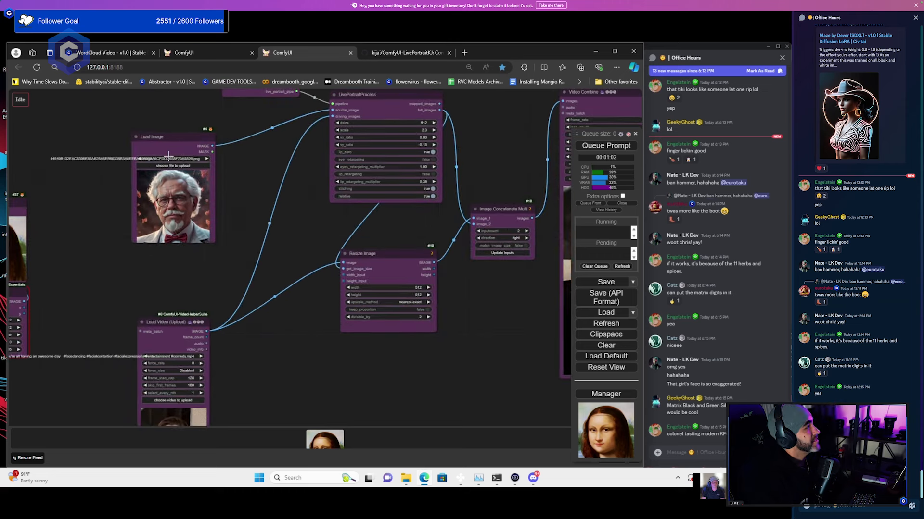
left_click(182, 166)
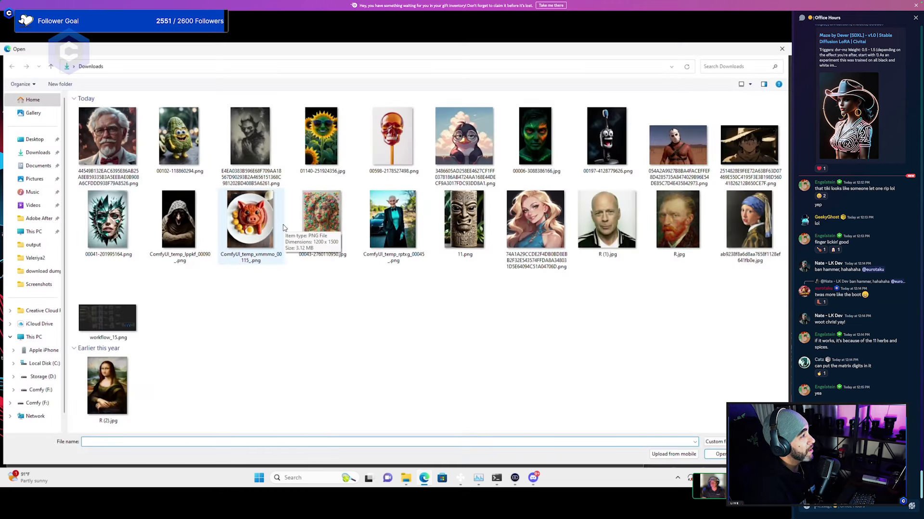
left_click(254, 225)
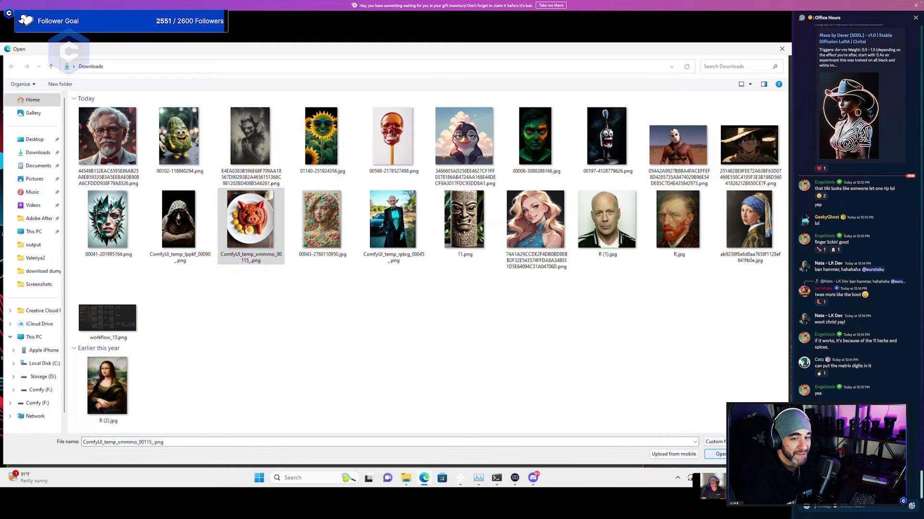
key("Return")
scroll(232, 236, "up", 3)
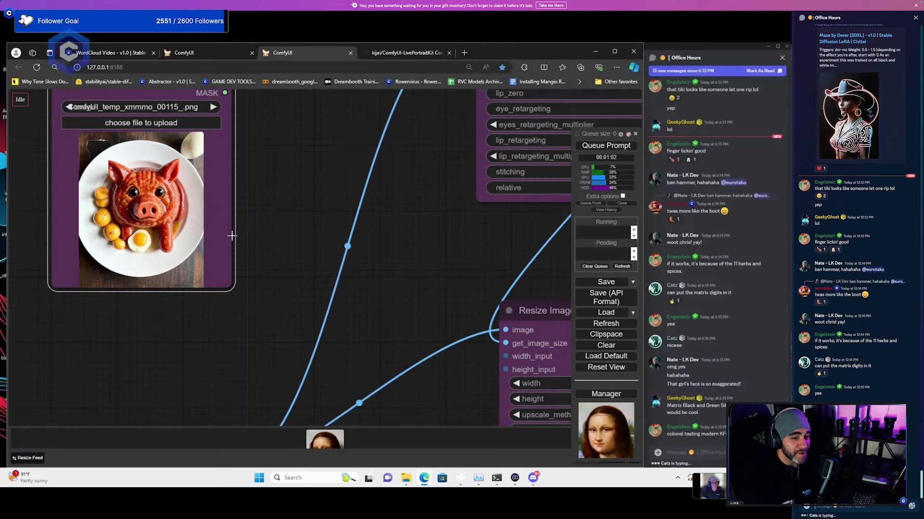
Try to run the LivePortrait workflow with the pig picture as the source image
scroll(235, 251, "down", 3)
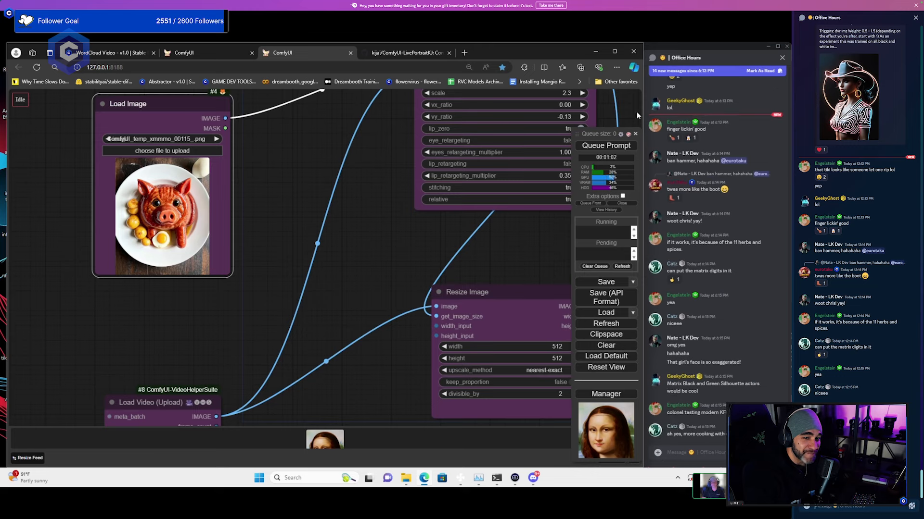
scroll(362, 281, "down", 2)
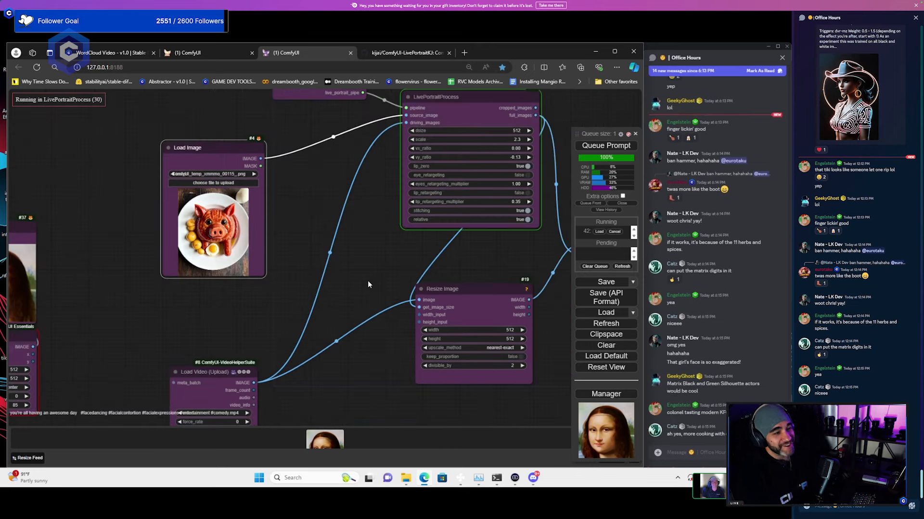
scroll(365, 281, "down", 1)
left_click_drag(394, 279, 275, 261)
scroll(275, 261, "down", 3)
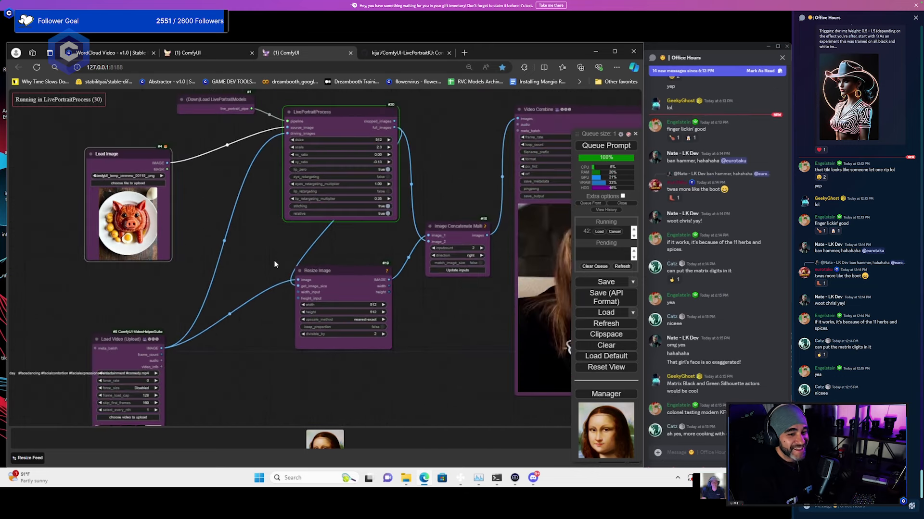
mouse_move(500, 484)
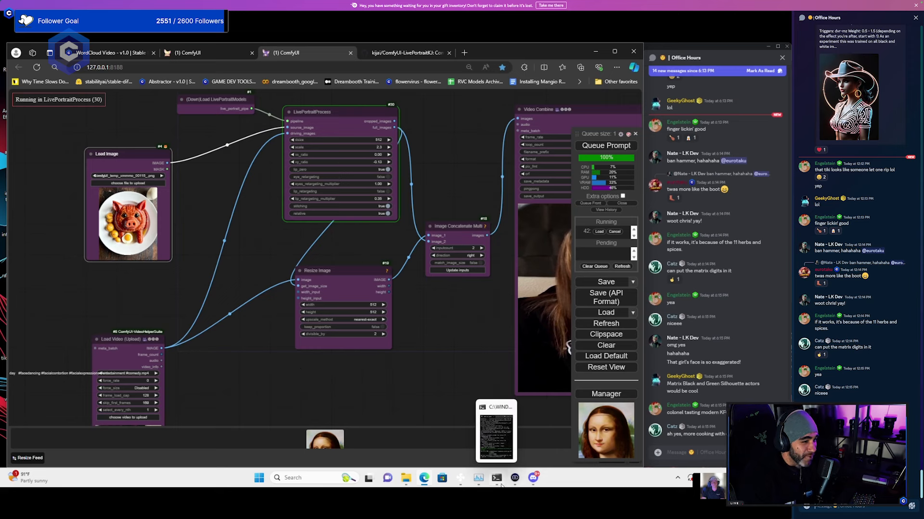
Set skip_first_frames to 0 in the Load Video node
left_click_drag(277, 391, 295, 369)
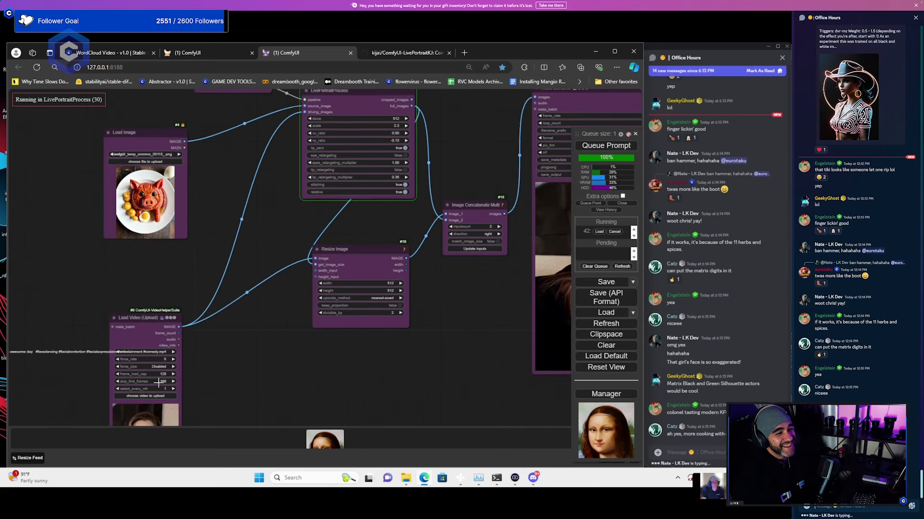
left_click(340, 336)
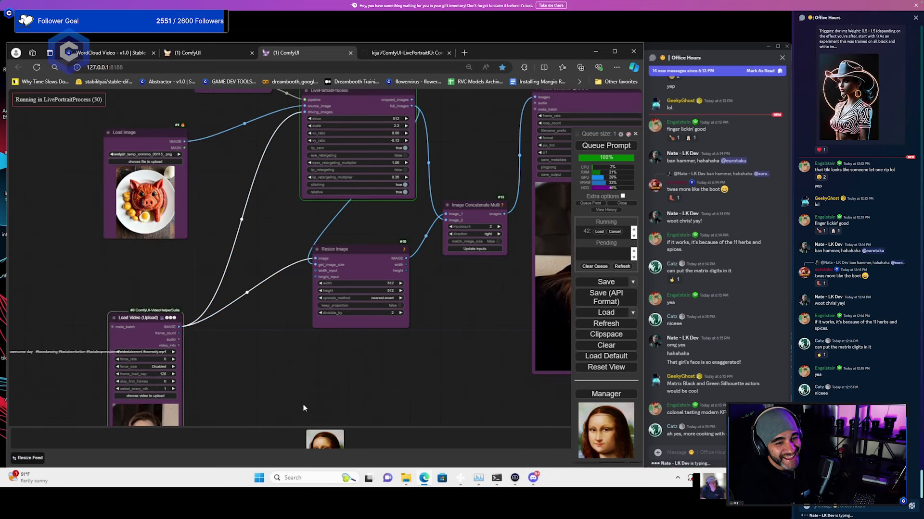
scroll(519, 360, "down", 2)
scroll(492, 361, "up", 2)
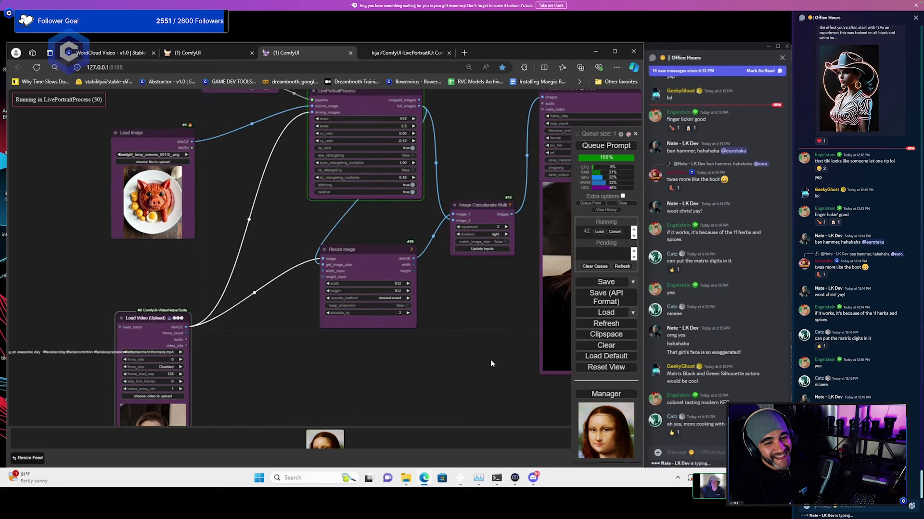
left_click_drag(500, 350, 427, 366)
scroll(403, 368, "down", 3)
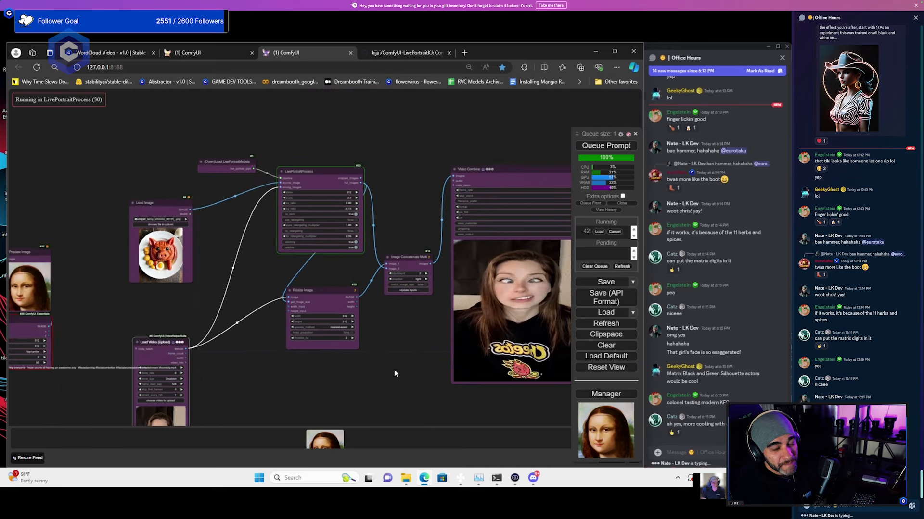
scroll(395, 370, "up", 2)
scroll(416, 338, "up", 3)
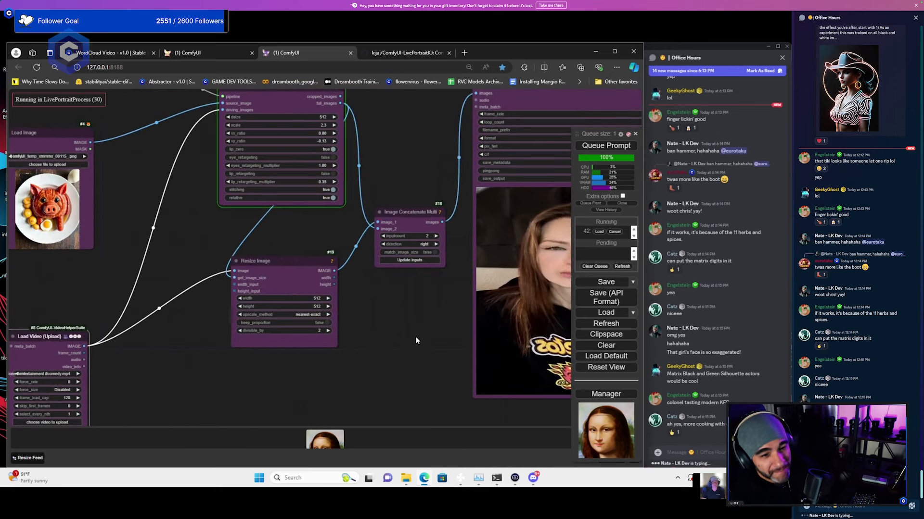
scroll(374, 349, "down", 3)
scroll(373, 350, "up", 2)
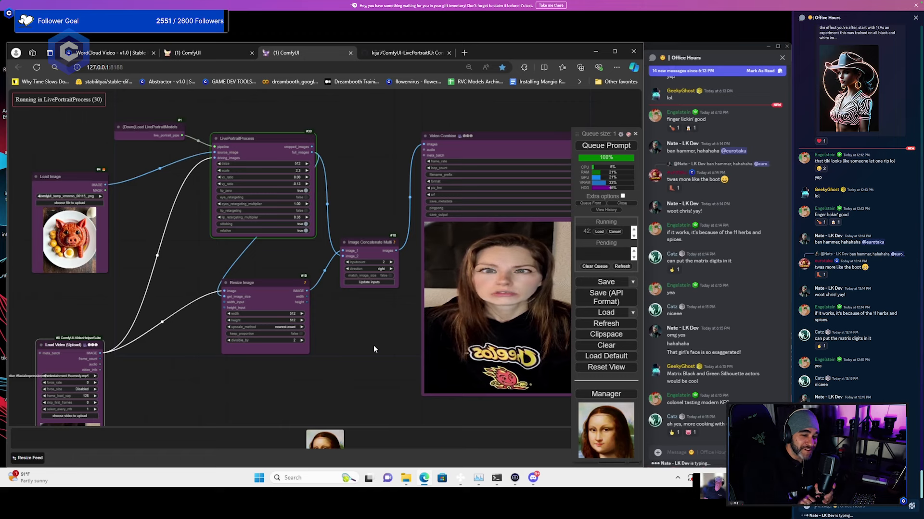
Load Untitled video.mp4 from Downloads as the driving video in the Load Video node
left_click_drag(109, 411, 193, 235)
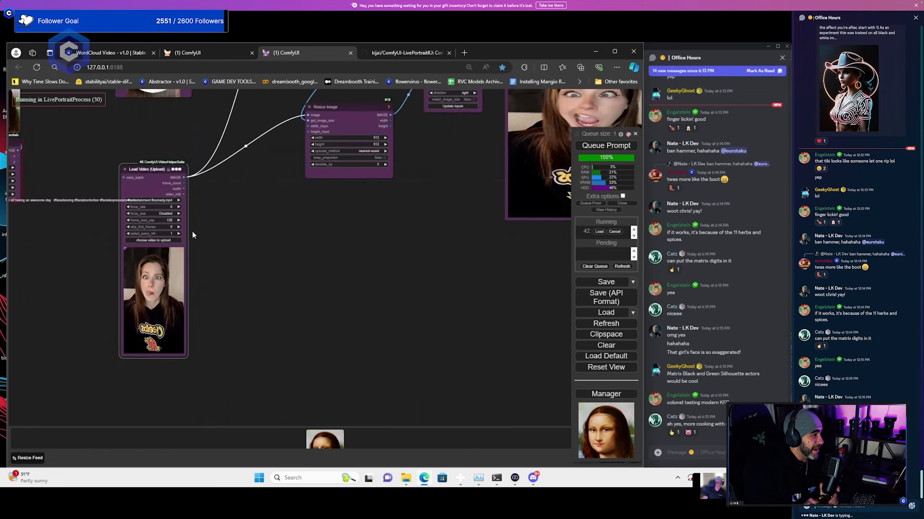
left_click(140, 240)
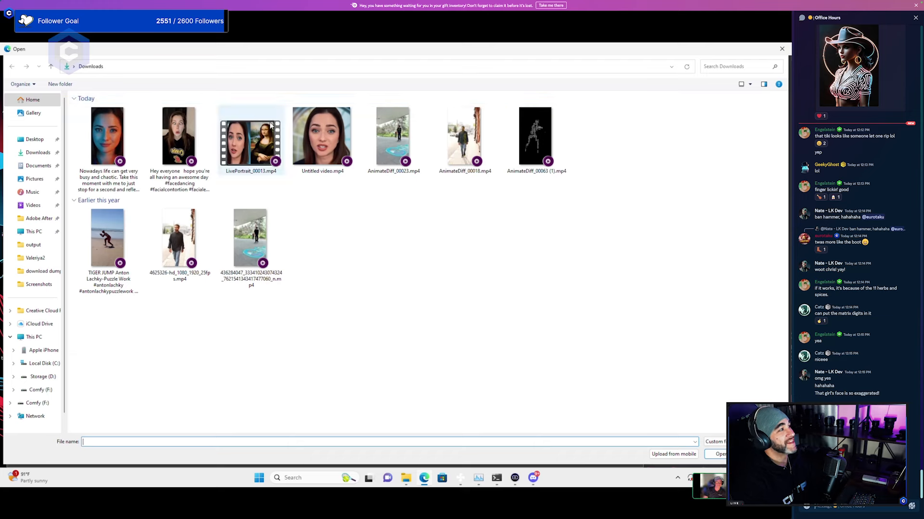
left_click(322, 135)
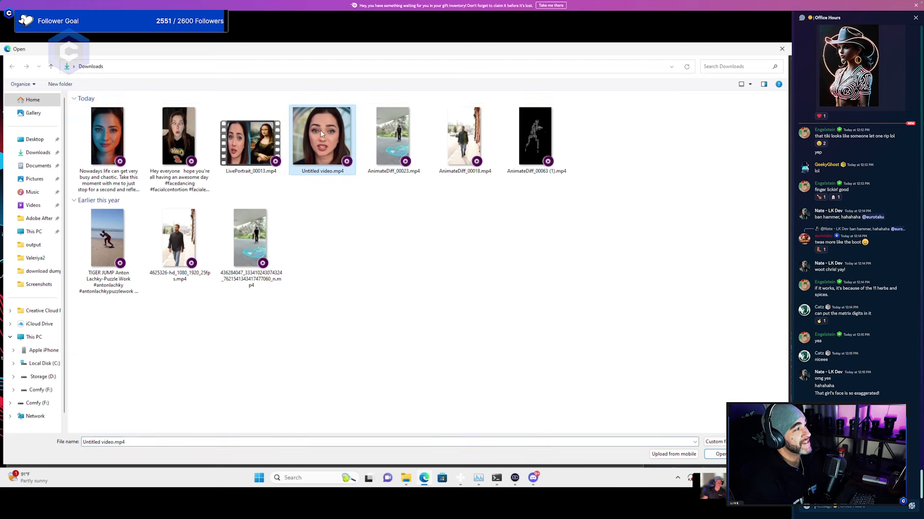
left_click(719, 454)
scroll(307, 262, "up", 2)
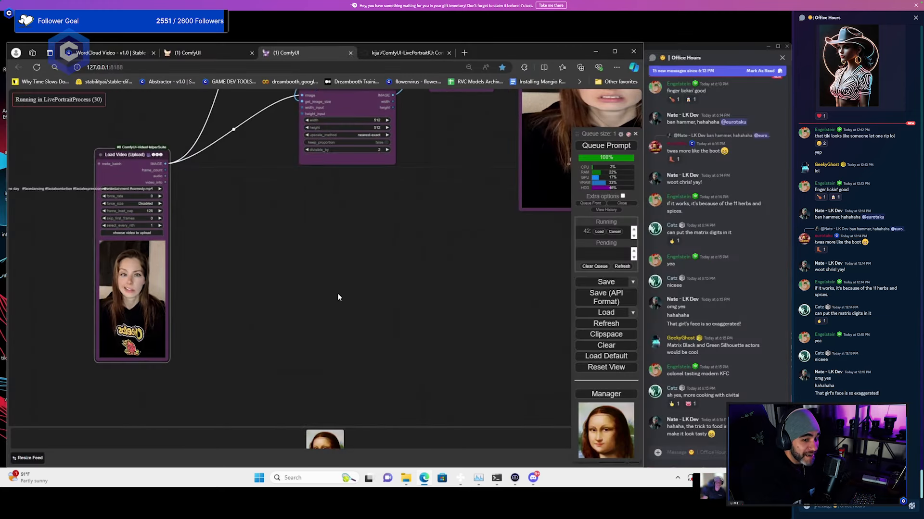
Dismiss the LivePortraitProcess error and examine the pig source image alongside the LivePortraitProcess settings
scroll(307, 262, "down", 5)
left_click_drag(334, 226, 323, 353)
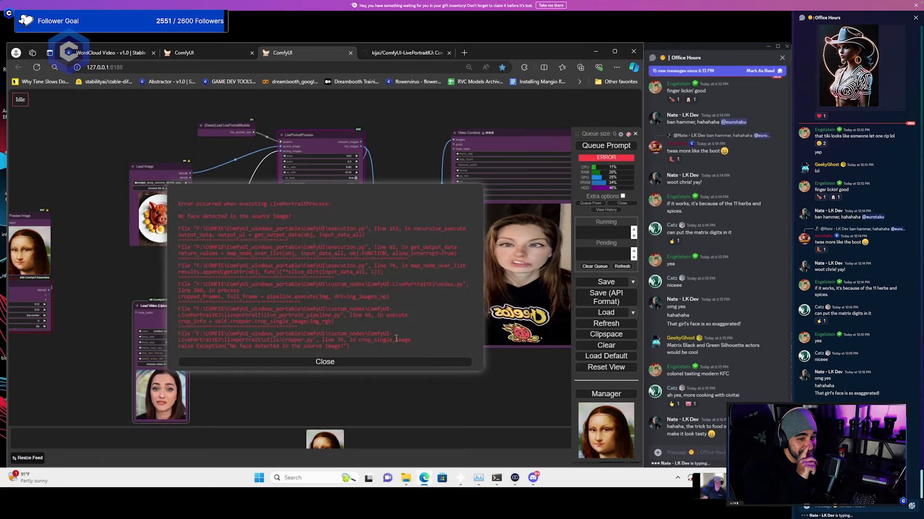
left_click(367, 361)
scroll(166, 253, "up", 1)
scroll(168, 249, "up", 2)
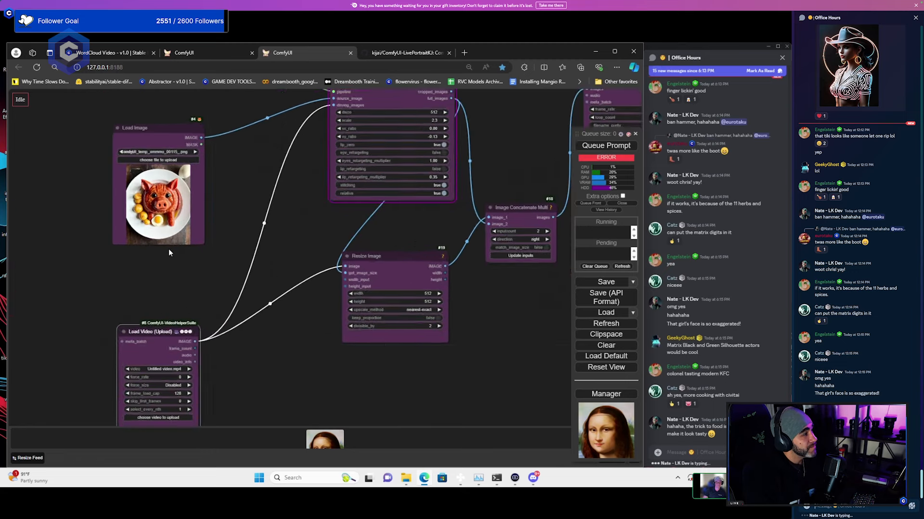
scroll(320, 207, "down", 4)
scroll(296, 208, "up", 6)
scroll(260, 207, "up", 2)
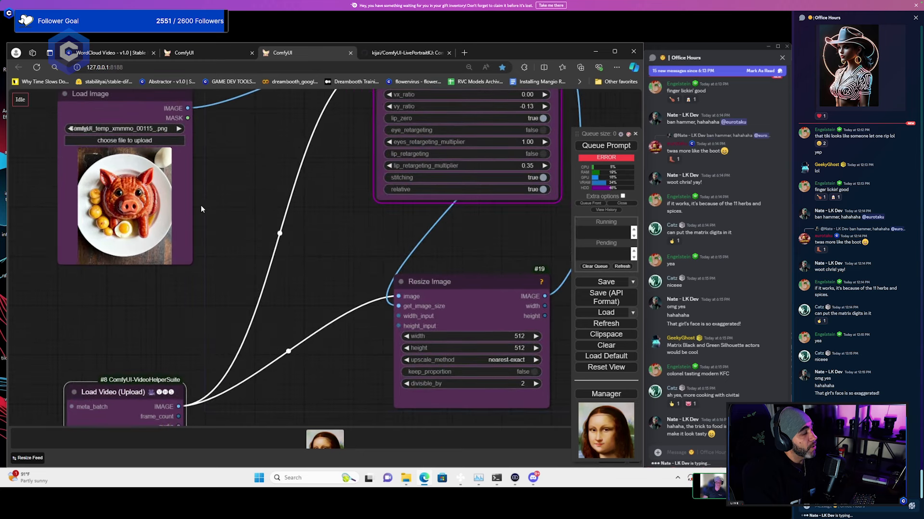
left_click_drag(258, 184, 521, 362)
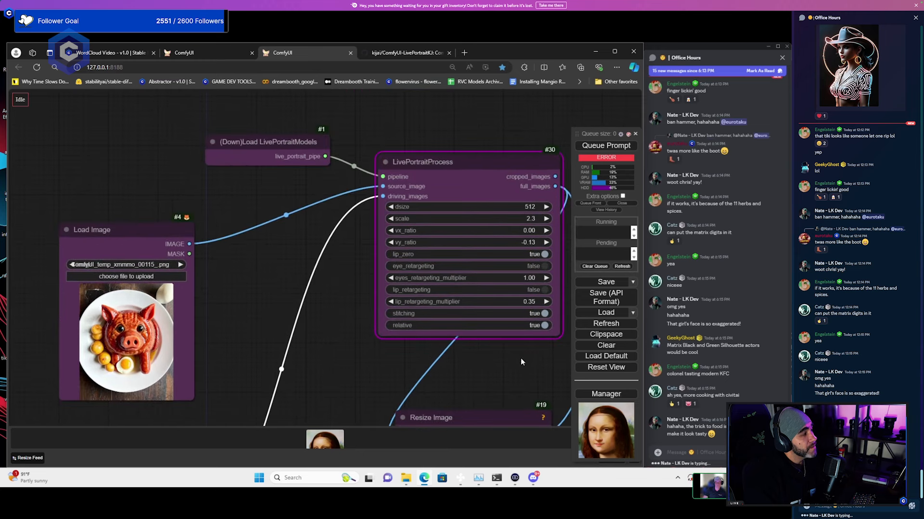
Switch to the command console, highlight the exception line about the source image, and return to ComfyUI
left_click(497, 477)
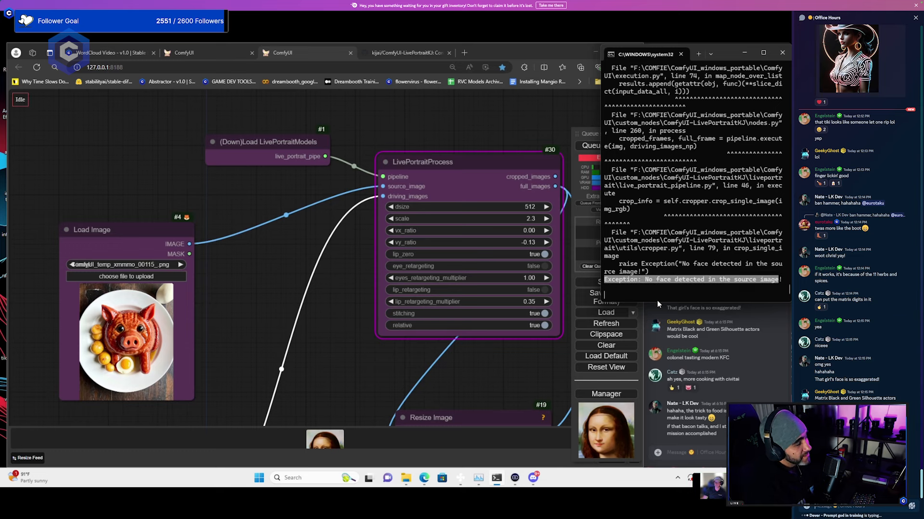
key("ctrl+c")
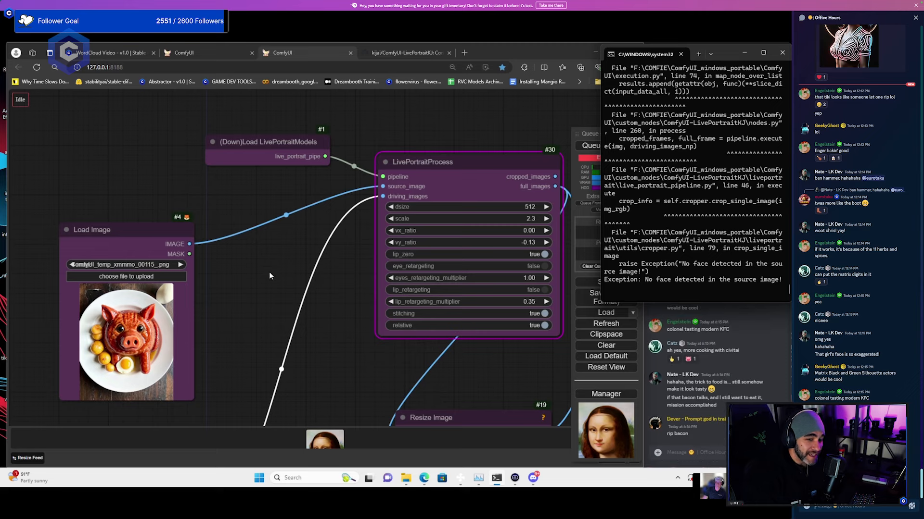
left_click(282, 273)
Replace the pig picture in the Load Image node with the illustration of the blonde woman from Downloads
scroll(322, 330, "down", 5)
left_click_drag(358, 343, 317, 197)
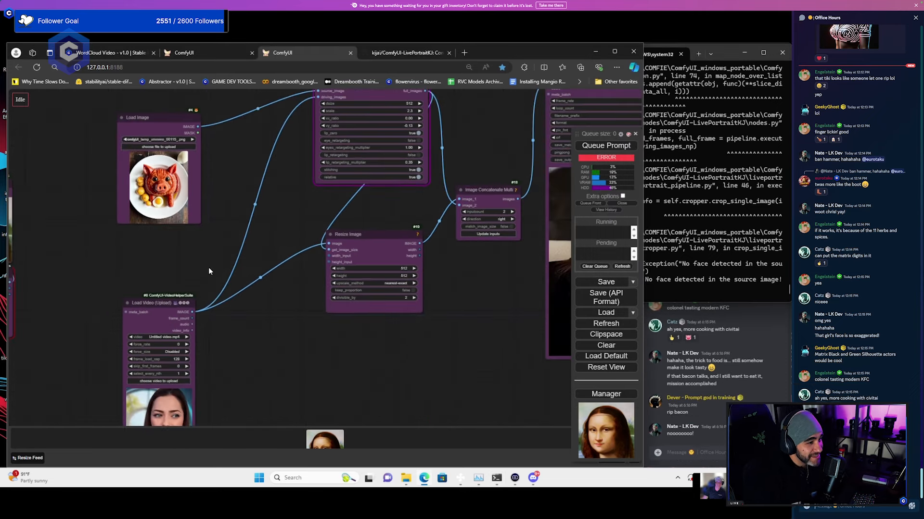
left_click(171, 146)
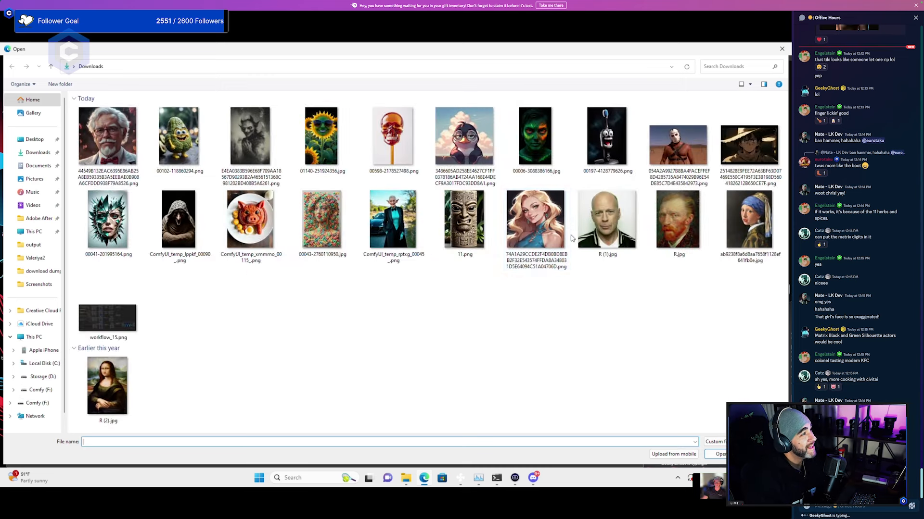
left_click(551, 238)
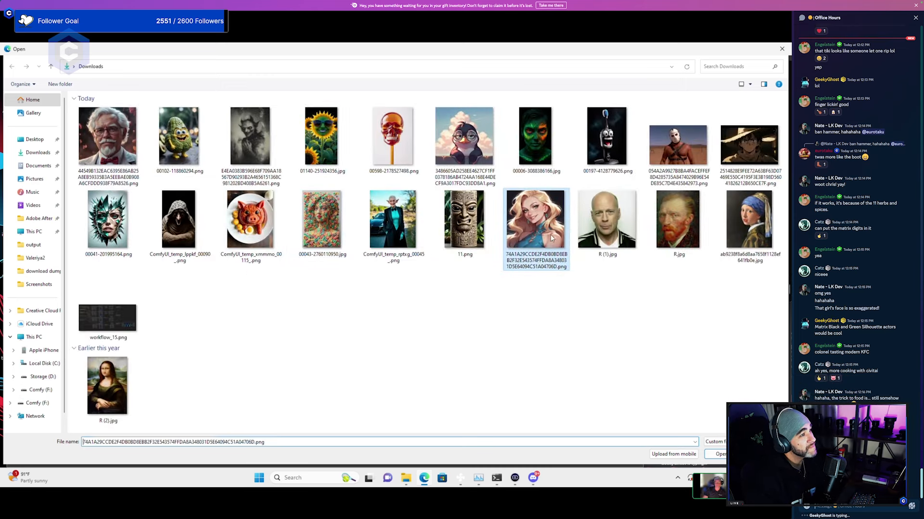
left_click(720, 454)
scroll(172, 275, "up", 5)
scroll(216, 351, "down", 5)
Check the driving video in the Load Video node and queue the workflow with the blonde woman as source
left_click_drag(215, 352, 226, 231)
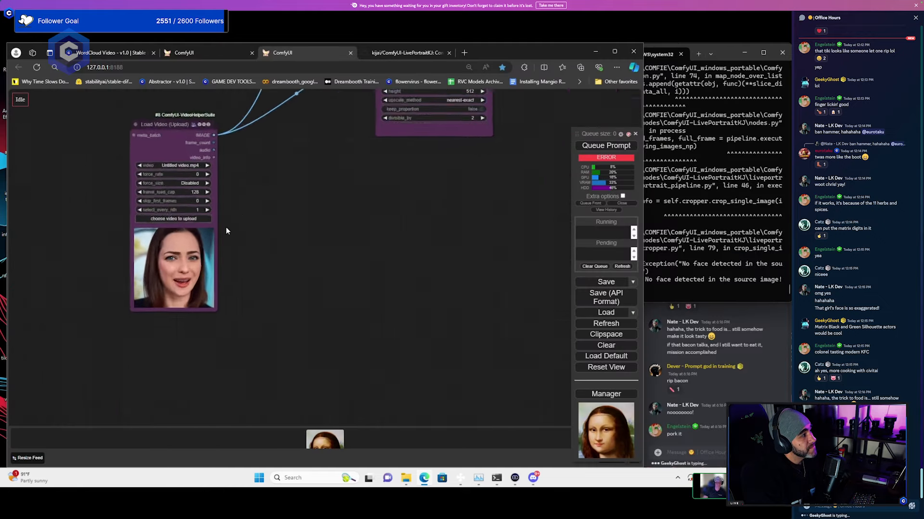
scroll(226, 232, "up", 2)
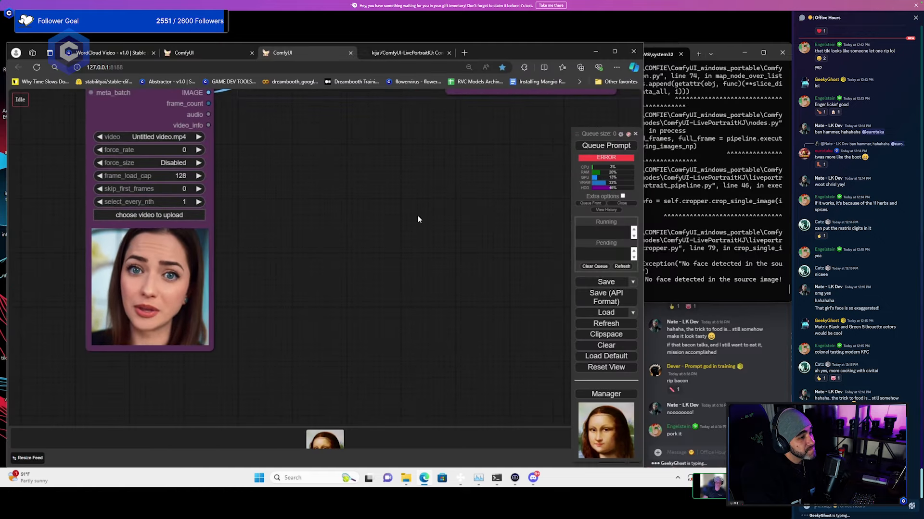
left_click(606, 145)
scroll(395, 216, "down", 6)
scroll(395, 216, "up", 2)
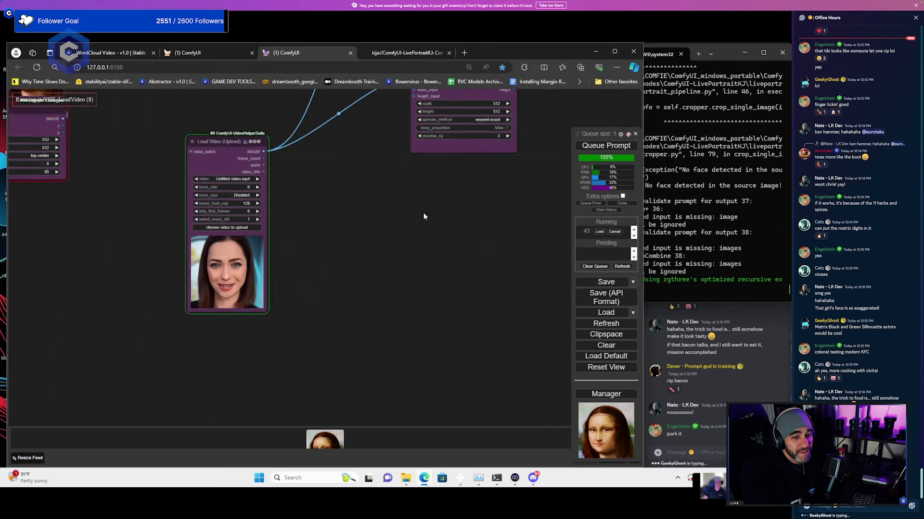
Examine the running workflow from the Load Video node through LivePortraitProcess to the Video Combine preview
left_click_drag(423, 217, 336, 310)
scroll(336, 310, "up", 1)
scroll(280, 202, "up", 2)
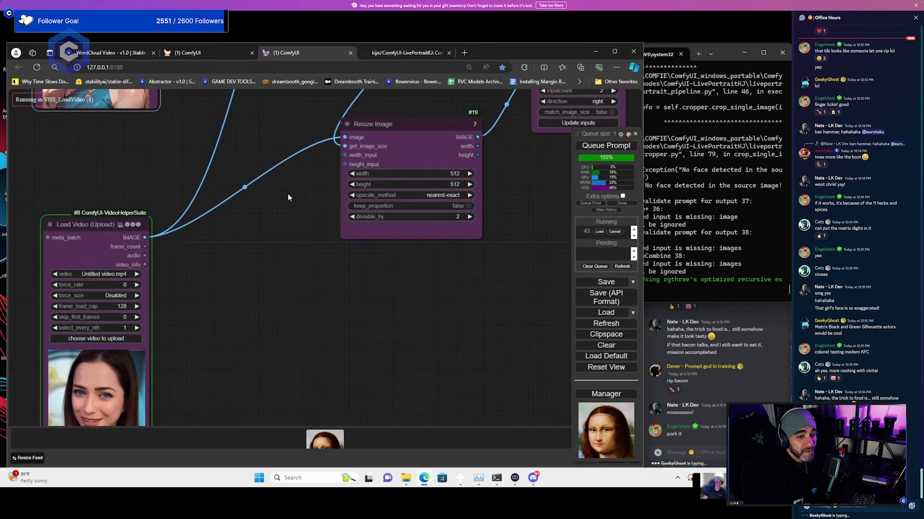
left_click_drag(287, 194, 290, 309)
scroll(287, 311, "down", 3)
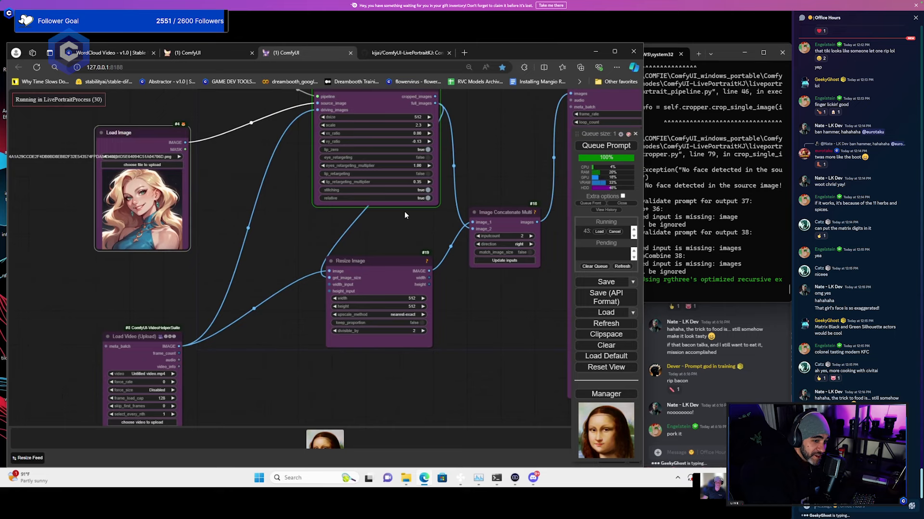
left_click_drag(396, 220, 252, 219)
scroll(269, 227, "up", 1)
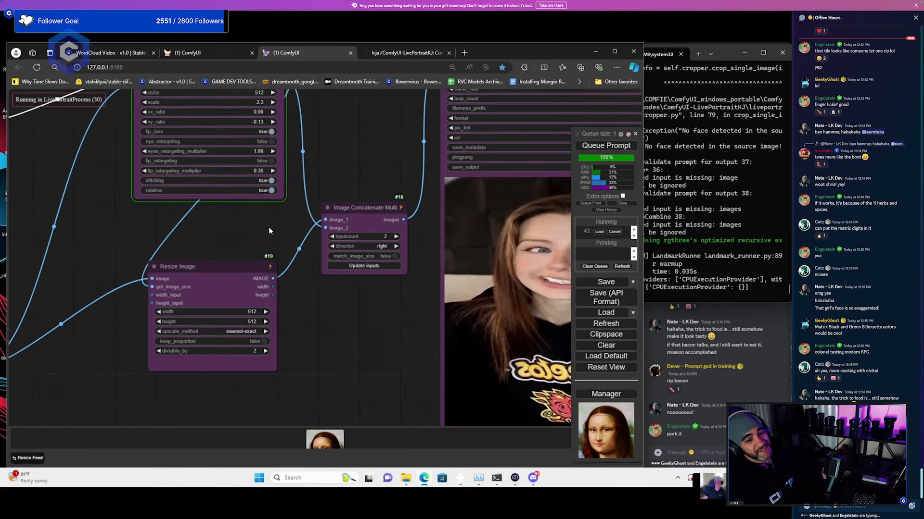
scroll(296, 253, "down", 2)
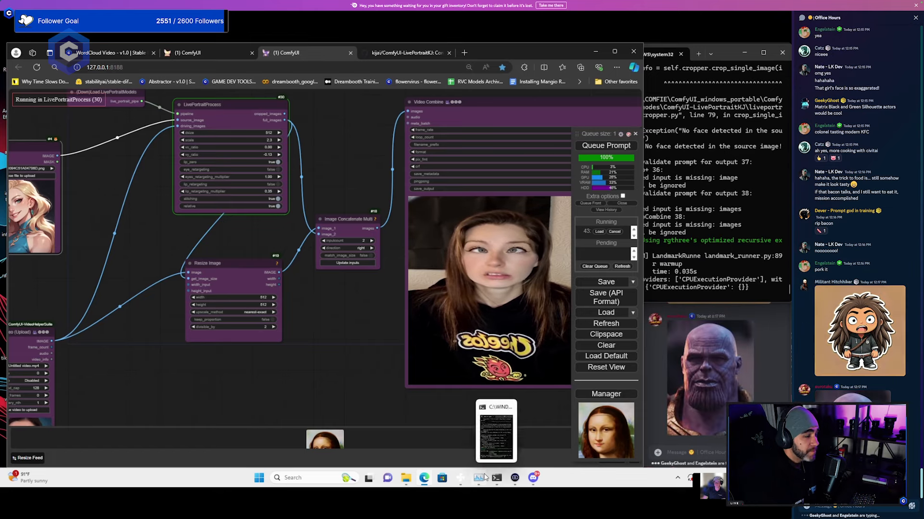
Switch to Discord, save the Thanos portrait from the chat to Downloads as a PNG, and return to ComfyUI
left_click(671, 456)
left_click(719, 356)
right_click(624, 315)
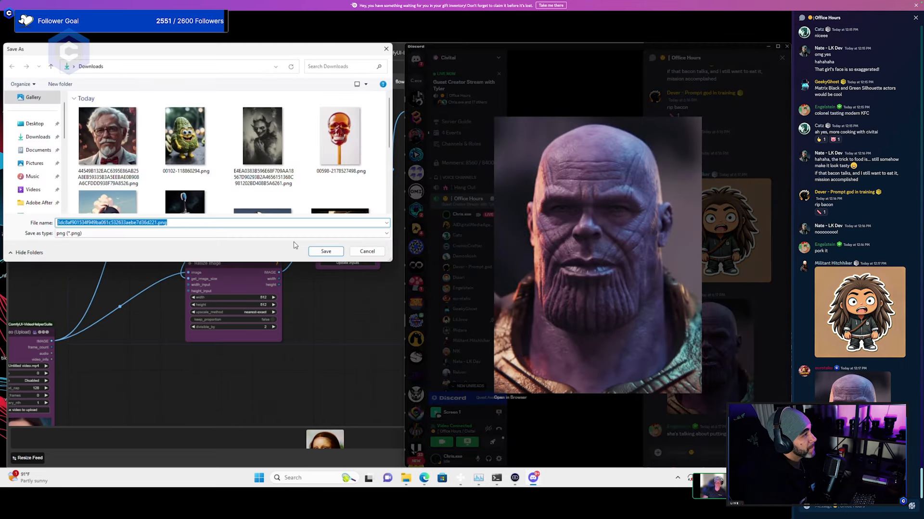
left_click(325, 251)
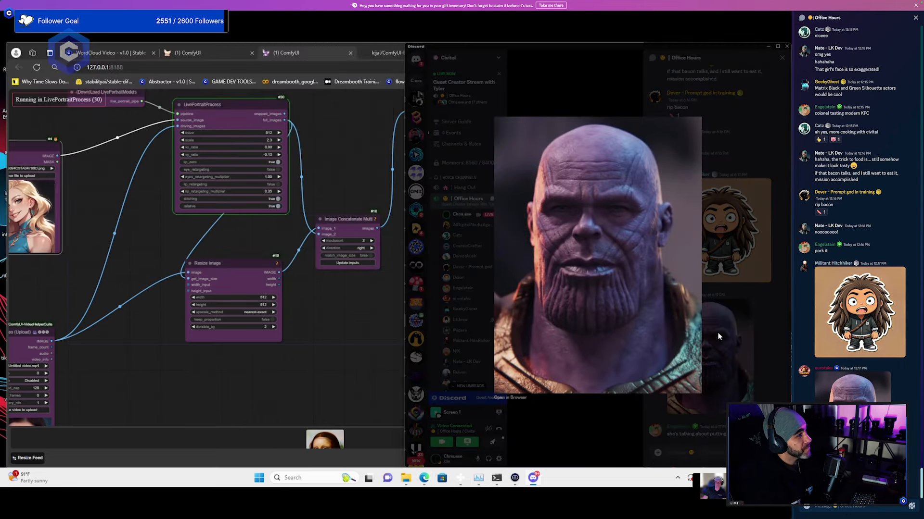
left_click(767, 326)
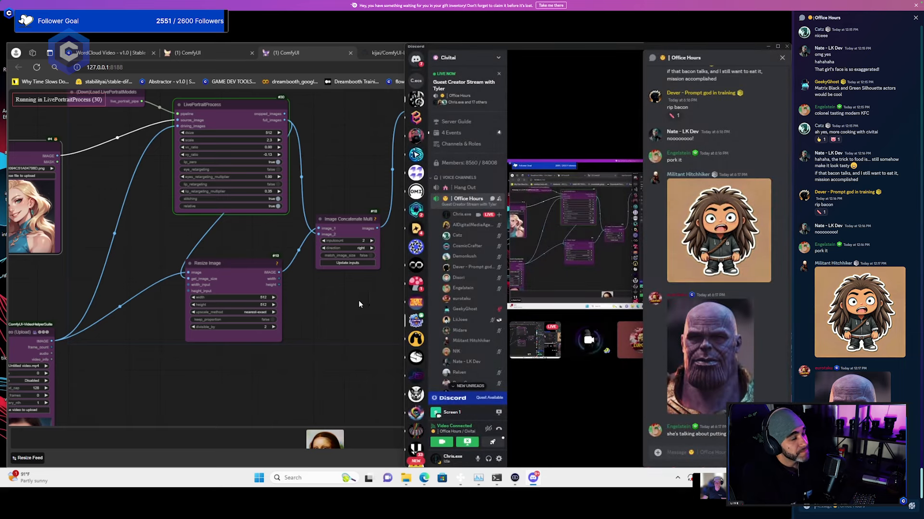
left_click(311, 292)
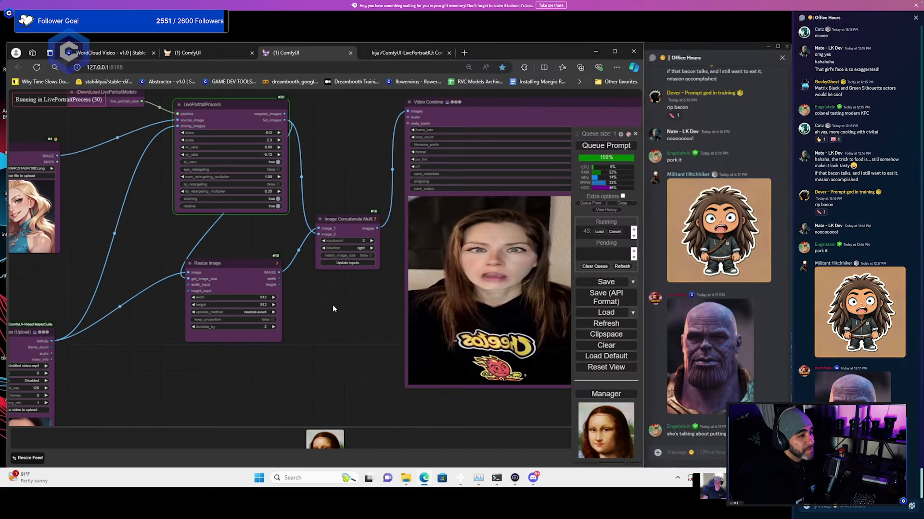
Examine the running workflow and the Video Combine preview comparing the driving face with the animated blonde woman
scroll(355, 293, "down", 2)
left_click_drag(356, 294, 402, 280)
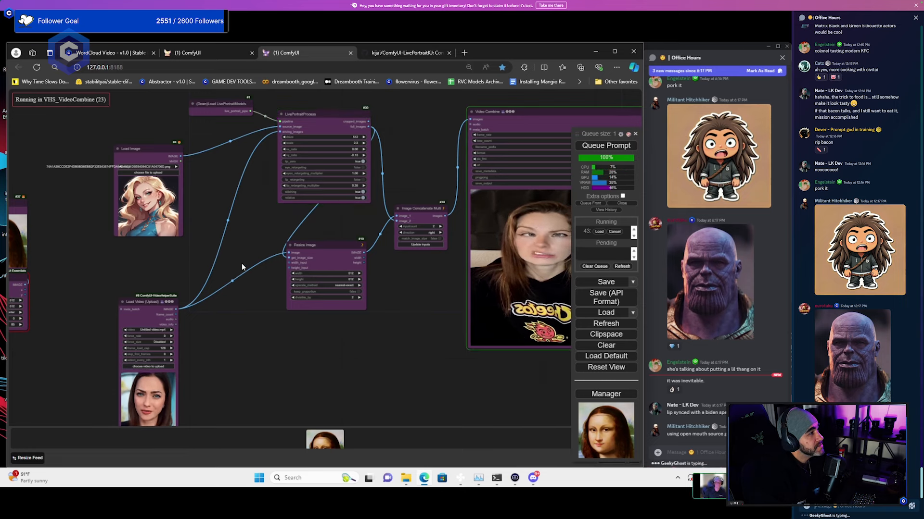
left_click_drag(389, 224, 239, 227)
left_click_drag(239, 283, 203, 276)
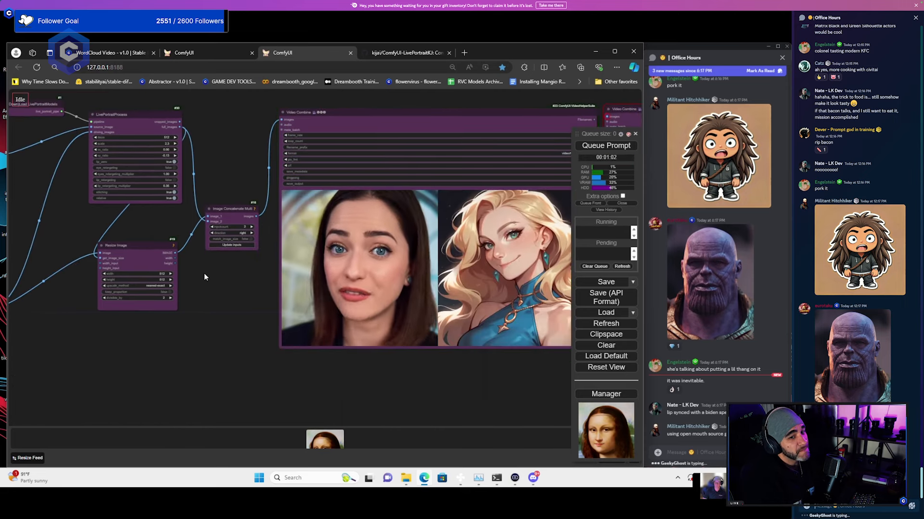
left_click_drag(204, 273, 143, 267)
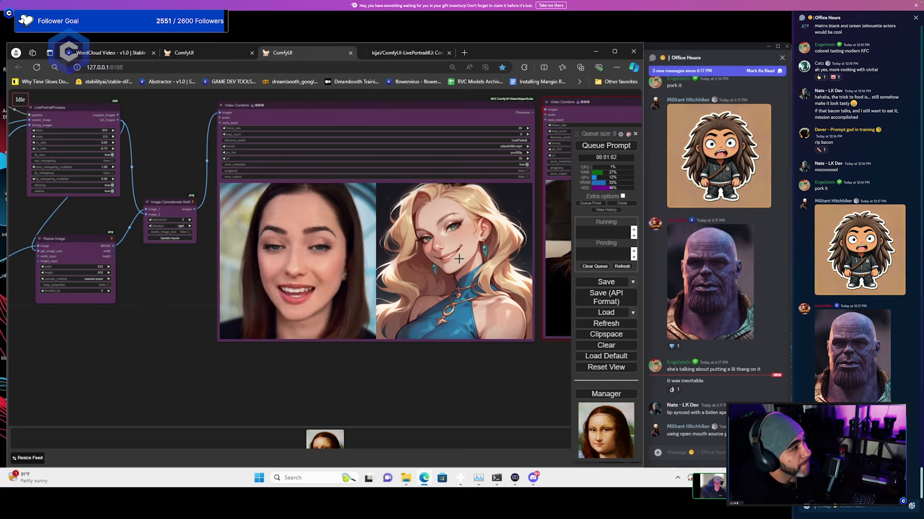
scroll(466, 253, "up", 4)
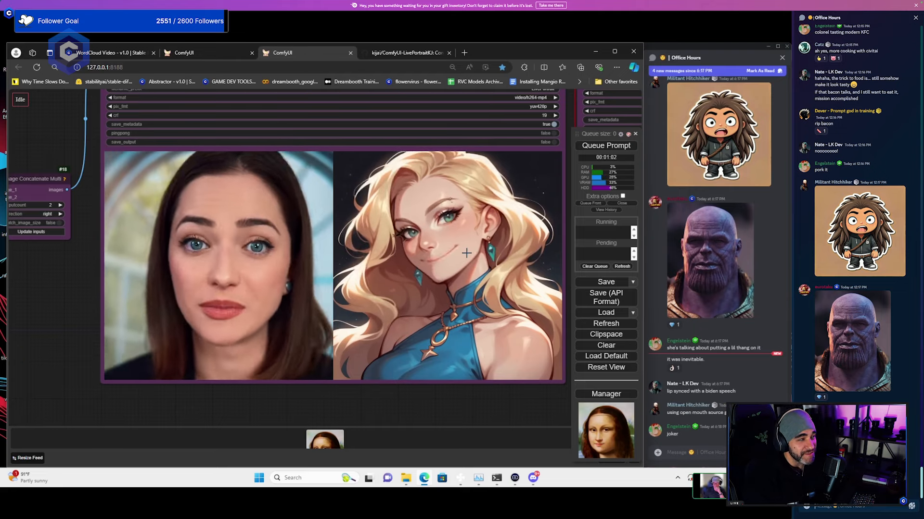
scroll(466, 252, "down", 2)
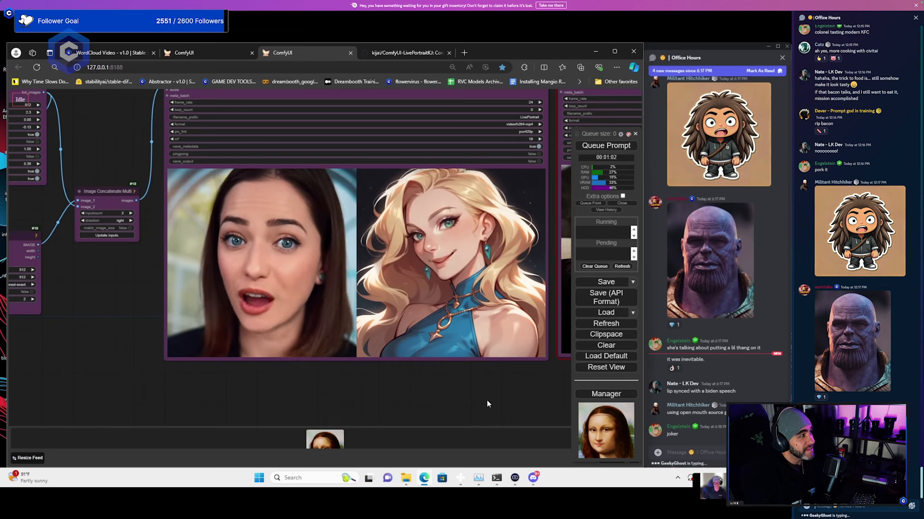
scroll(487, 404, "up", 1)
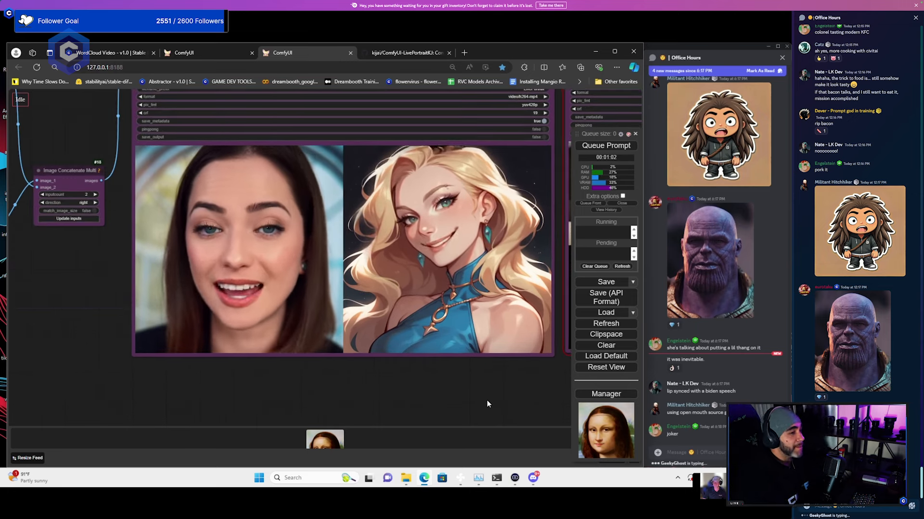
scroll(487, 399, "down", 1)
Inspect the LivePortraitProcess node's lip and eye retargeting settings
scroll(353, 398, "down", 4)
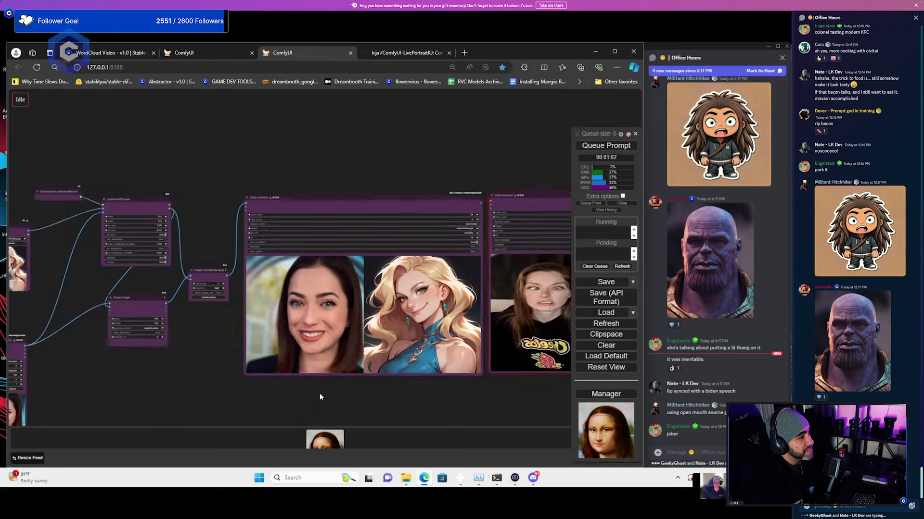
scroll(111, 310, "up", 7)
left_click_drag(156, 261, 204, 310)
scroll(224, 325, "up", 2)
scroll(258, 323, "down", 2)
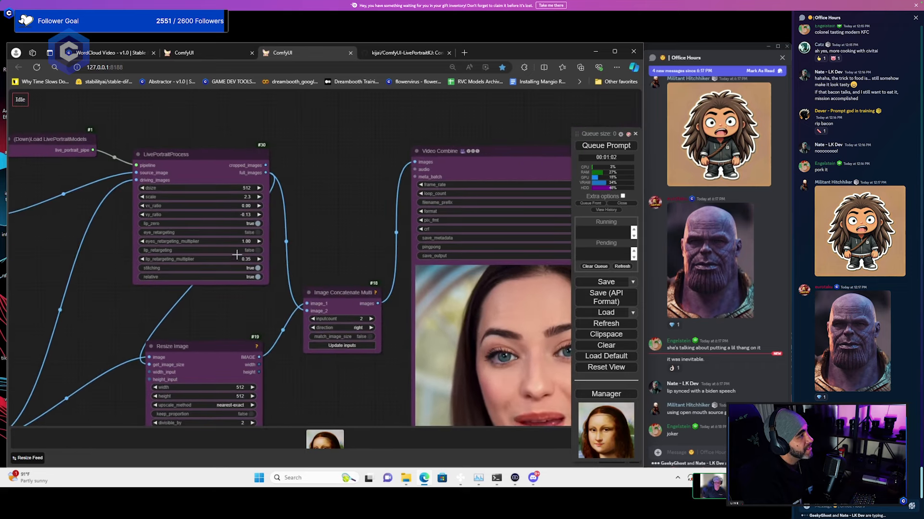
scroll(243, 296, "up", 2)
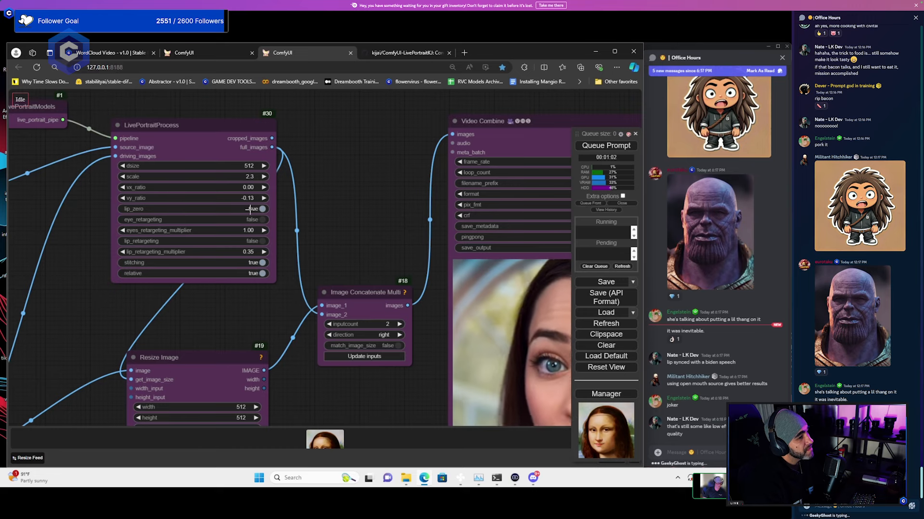
scroll(250, 220, "up", 3)
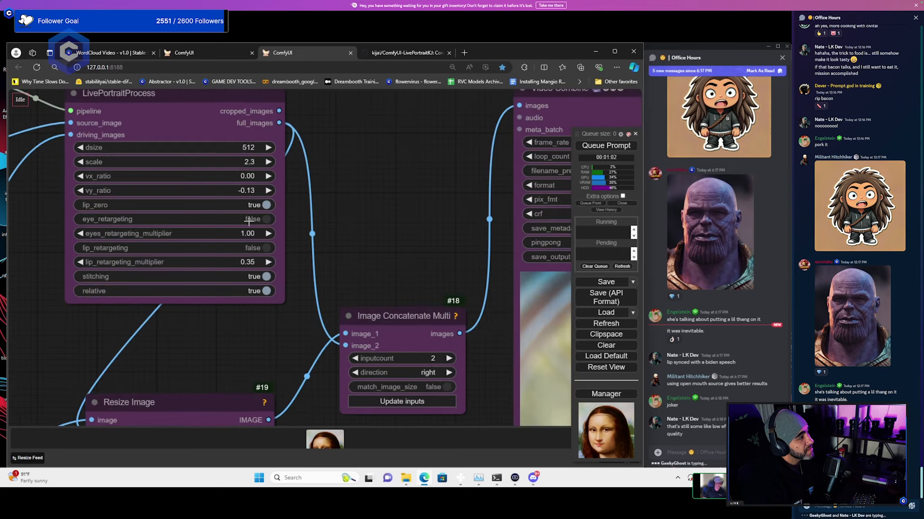
Open the original LivePortrait repository from the ComfyUI-LivePortraitKJ GitHub page and look through its README
left_click(417, 63)
left_click(421, 52)
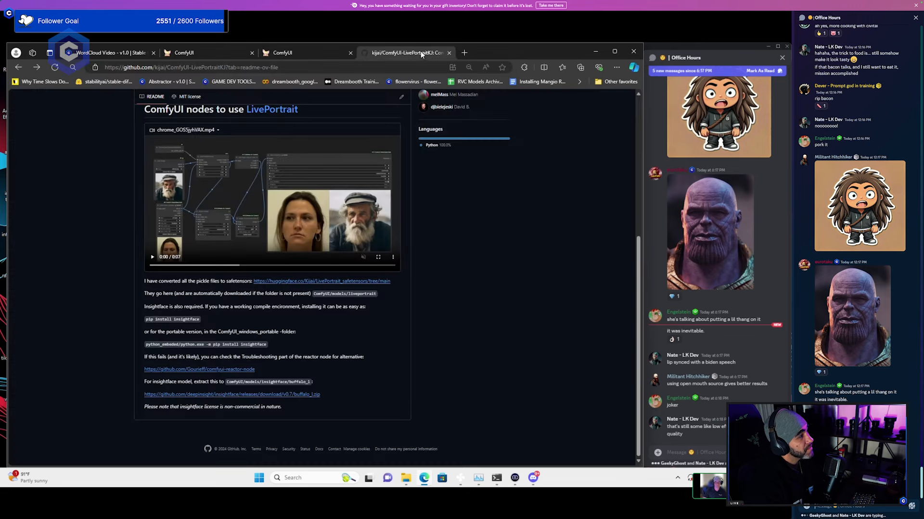
left_click(272, 109)
scroll(143, 301, "down", 10)
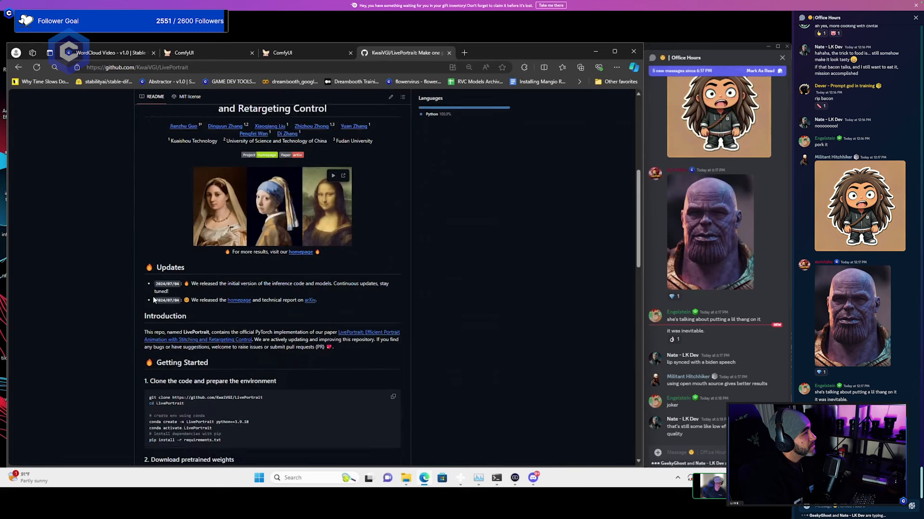
scroll(143, 297, "down", 15)
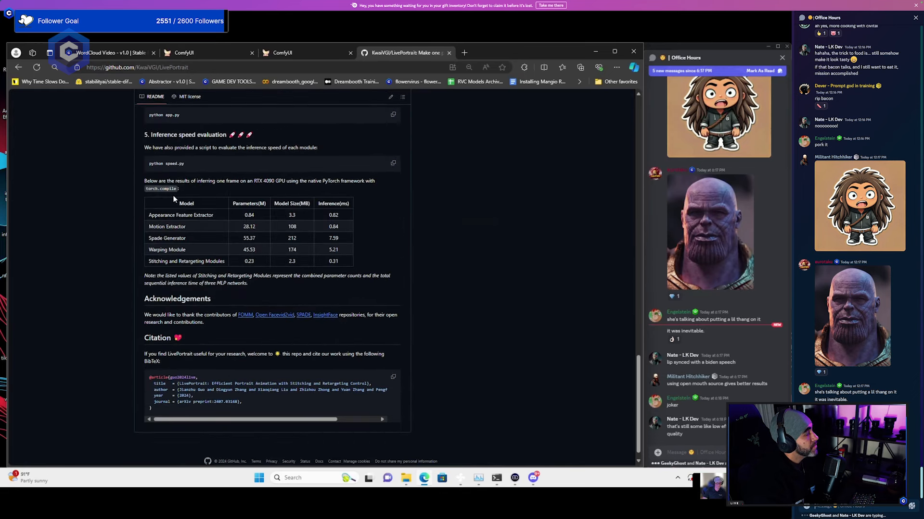
scroll(136, 270, "up", 3)
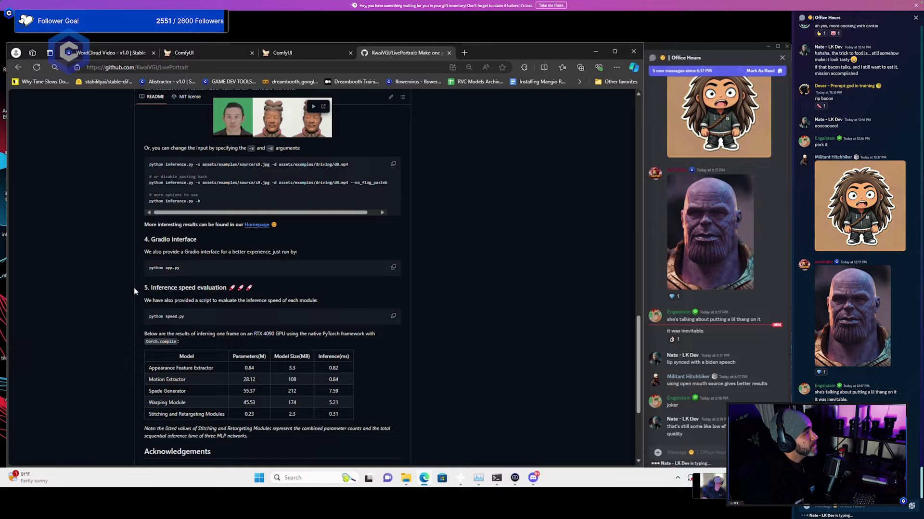
scroll(134, 288, "up", 3)
scroll(133, 355, "up", 8)
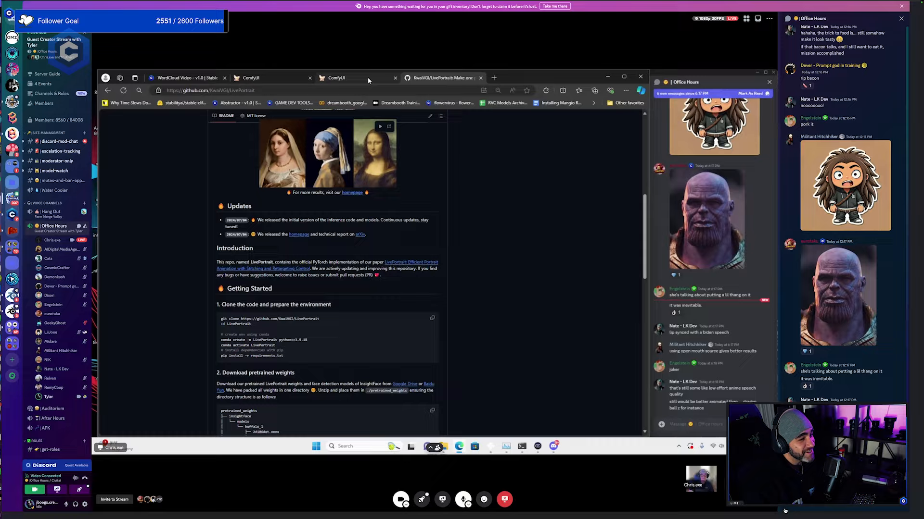
Return to the ComfyUI workflow and review the nodes from LivePortraitProcess through Image Concatenate Multi to Video Combine
left_click(375, 84)
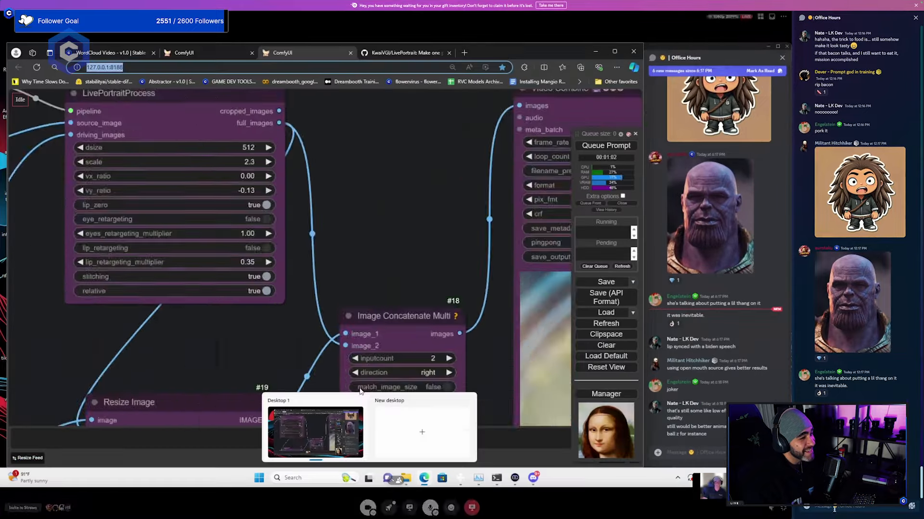
left_click_drag(277, 371, 328, 288)
scroll(328, 287, "up", 2)
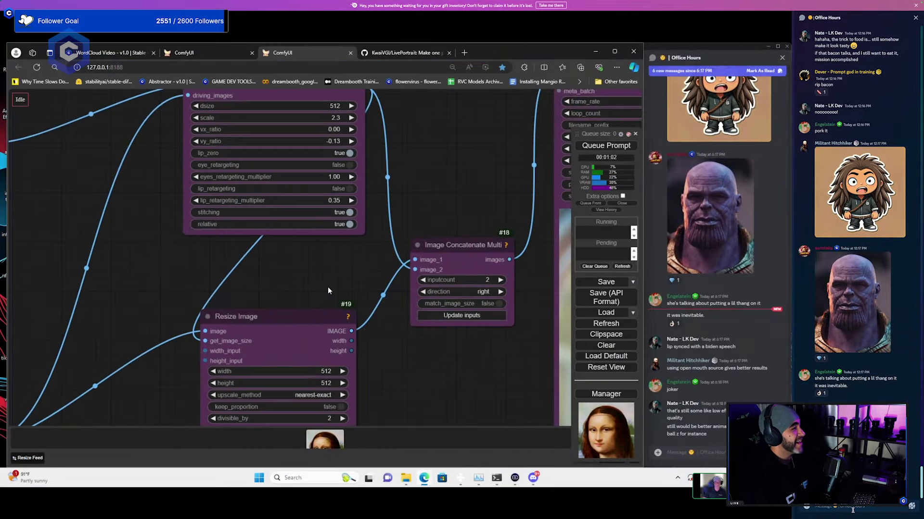
scroll(383, 305, "down", 6)
scroll(330, 229, "up", 2)
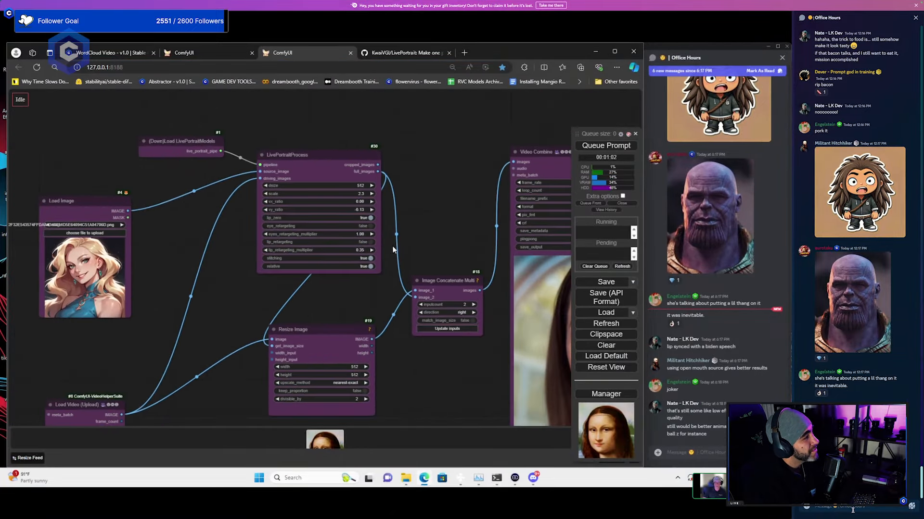
scroll(358, 227, "up", 5)
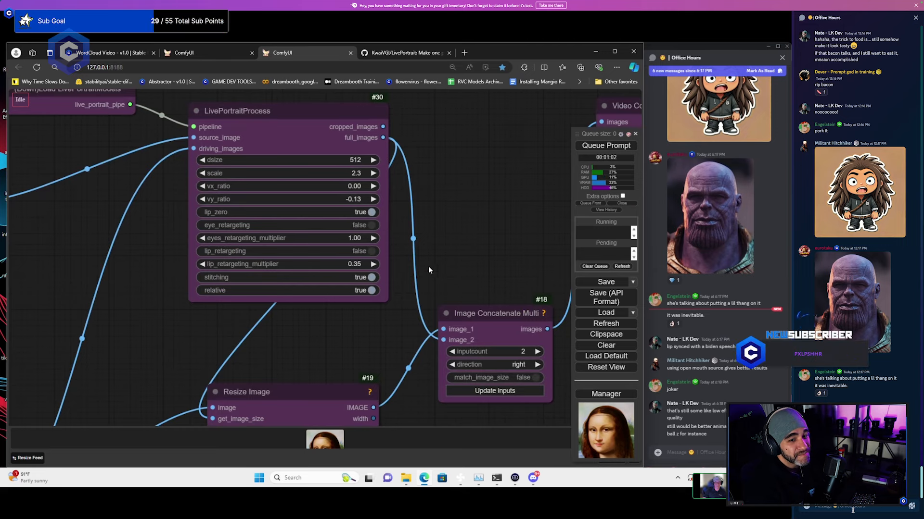
scroll(428, 267, "down", 3)
left_click_drag(445, 266, 234, 212)
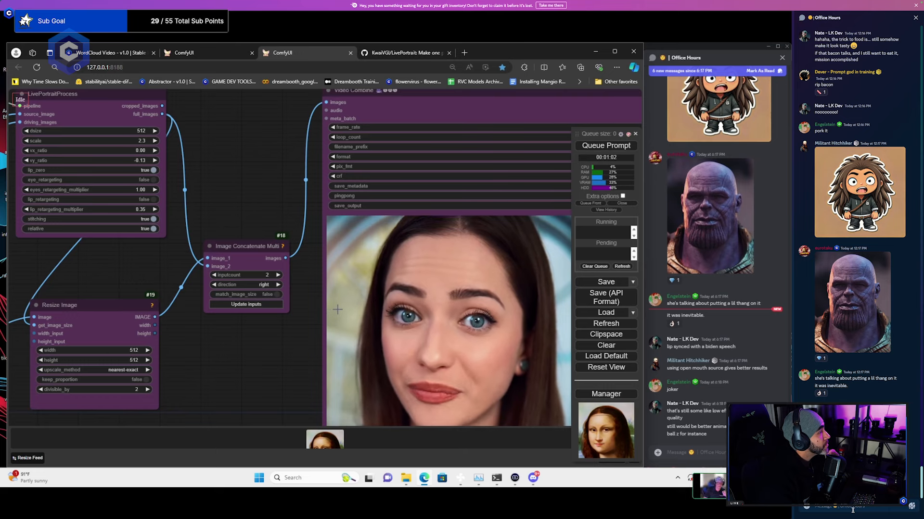
Compare the mouth movement of the driving woman and the blonde illustration in the Video Combine preview
scroll(203, 229, "down", 5)
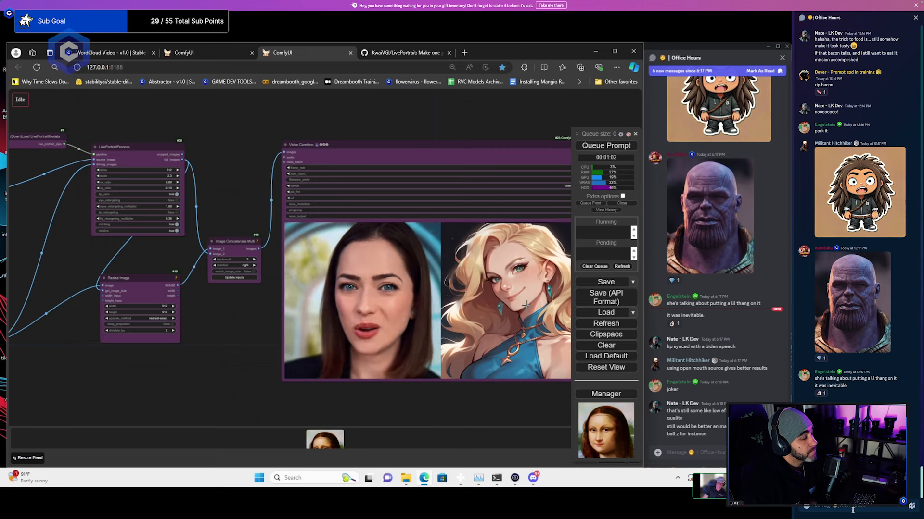
scroll(543, 318, "down", 2)
scroll(534, 366, "up", 4)
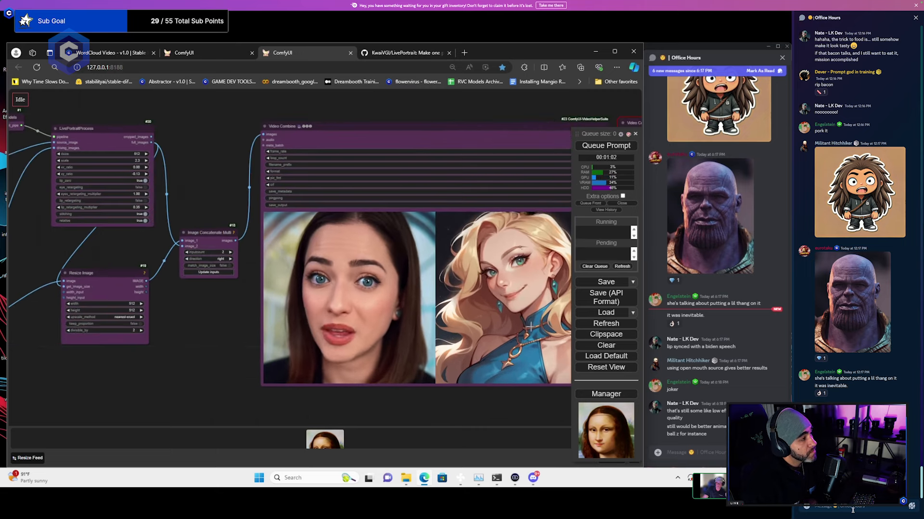
scroll(492, 412, "down", 2)
scroll(361, 392, "down", 2)
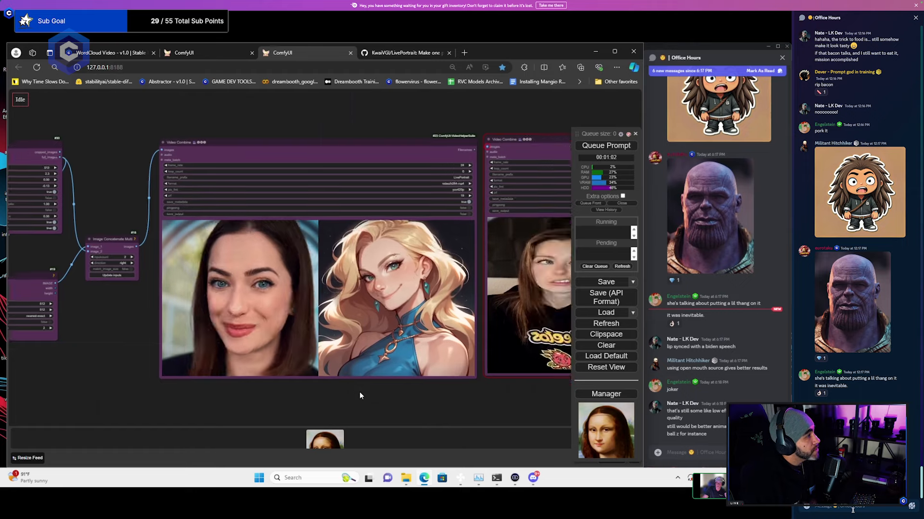
scroll(362, 394, "up", 2)
scroll(361, 394, "down", 1)
scroll(361, 394, "down", 1)
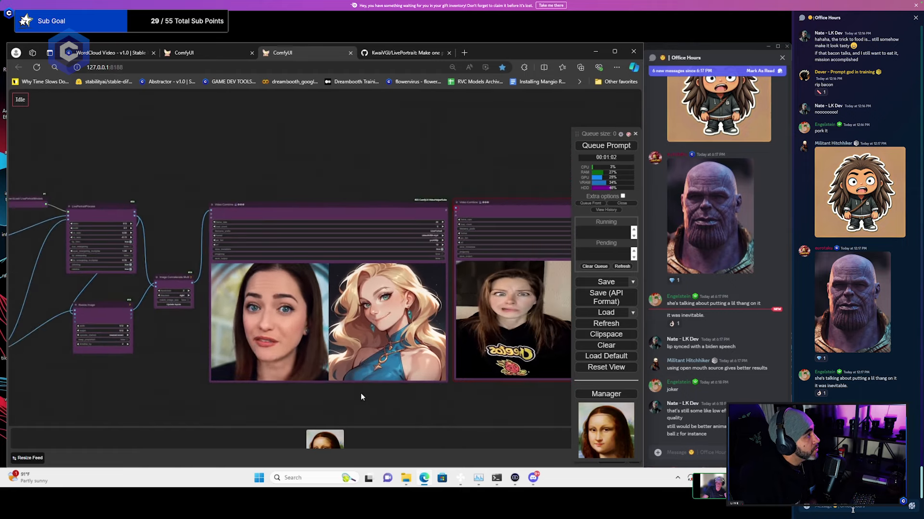
scroll(369, 391, "down", 2)
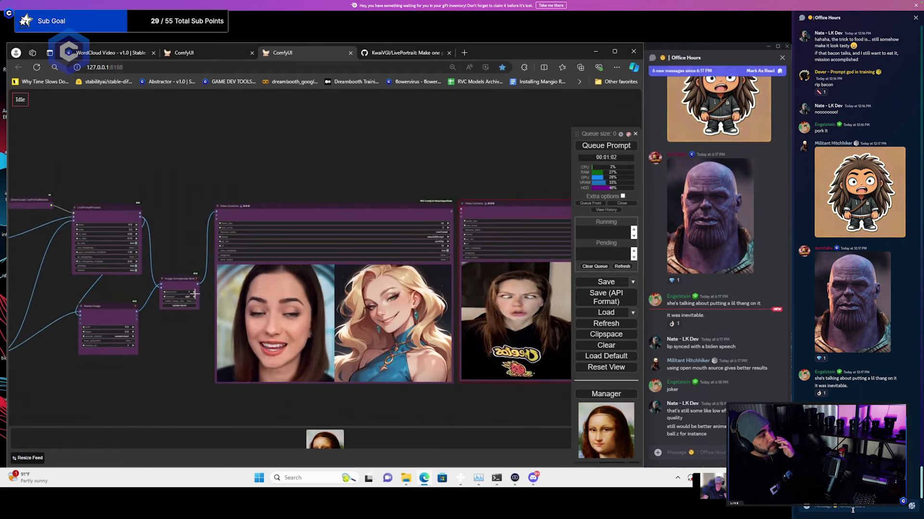
Recheck the parameters of the LivePortraitProcess node
scroll(284, 279, "up", 3)
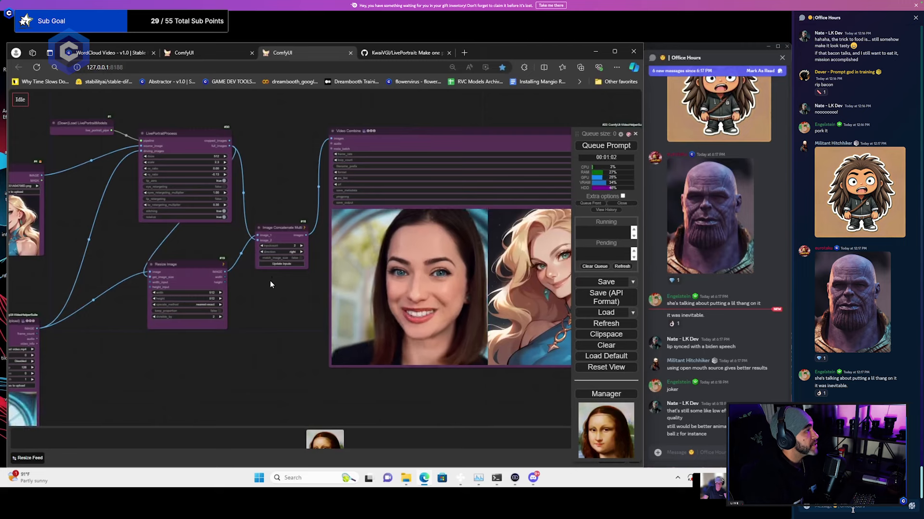
scroll(206, 221, "up", 3)
left_click_drag(206, 221, 312, 308)
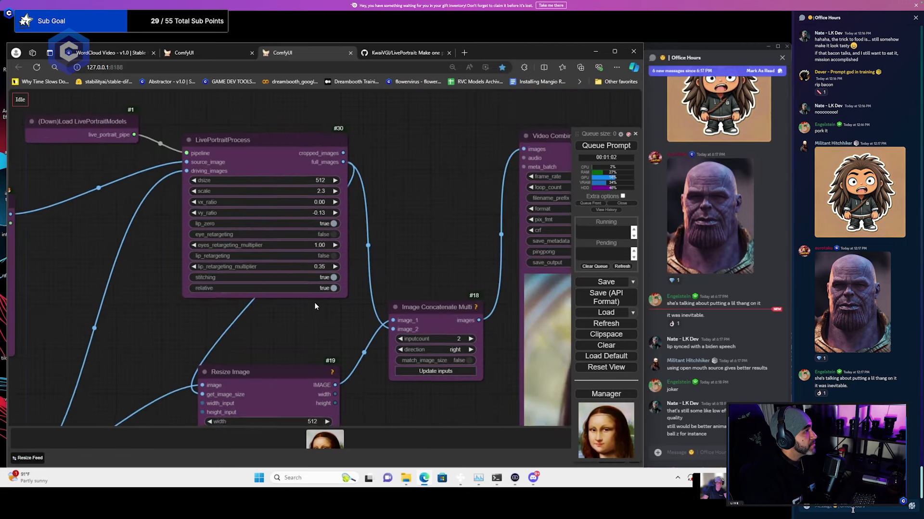
scroll(295, 287, "up", 2)
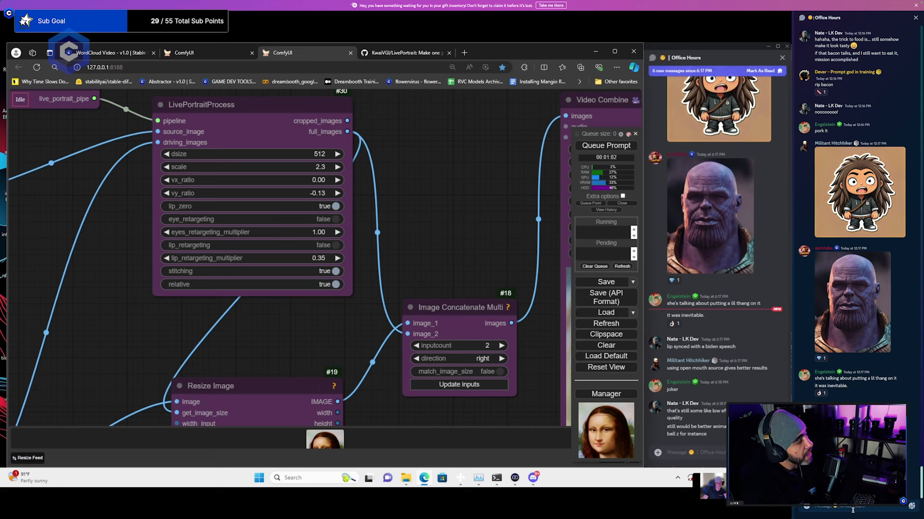
Switch to Discord and add an emoji reaction to the chat message about low effort anime speech quality
key("alt+Tab")
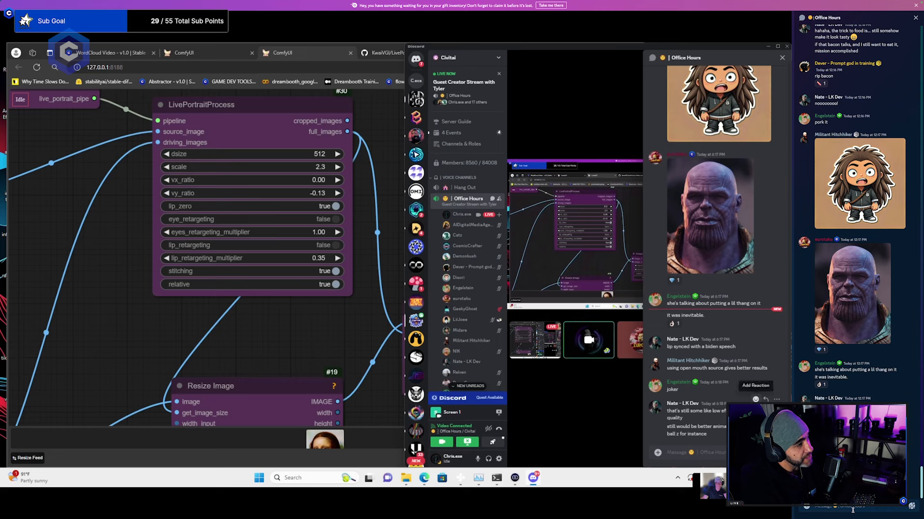
left_click(755, 399)
left_click(673, 339)
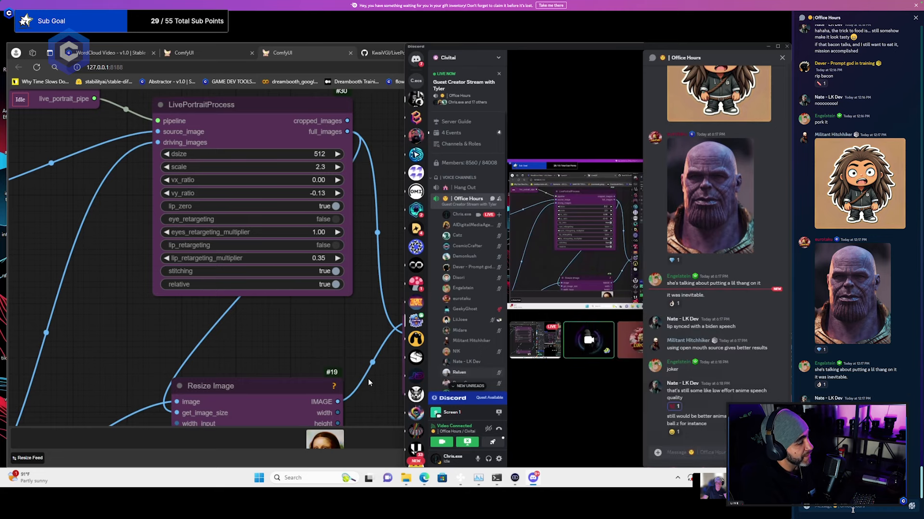
Return to ComfyUI and enable lip_retargeting in the LivePortraitProcess node
left_click(306, 337)
left_click(335, 245)
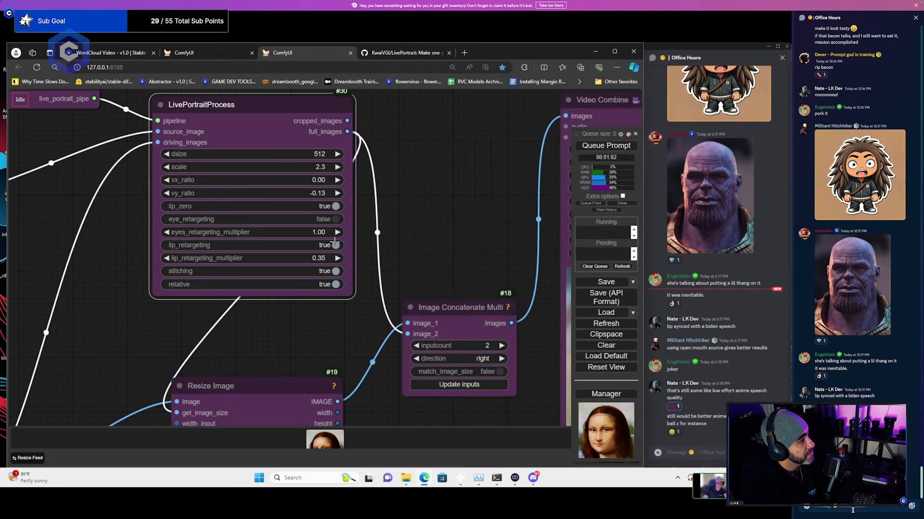
Set frame_load_cap to 64 in the Load Video node and queue the prompt
scroll(335, 217, "down", 5)
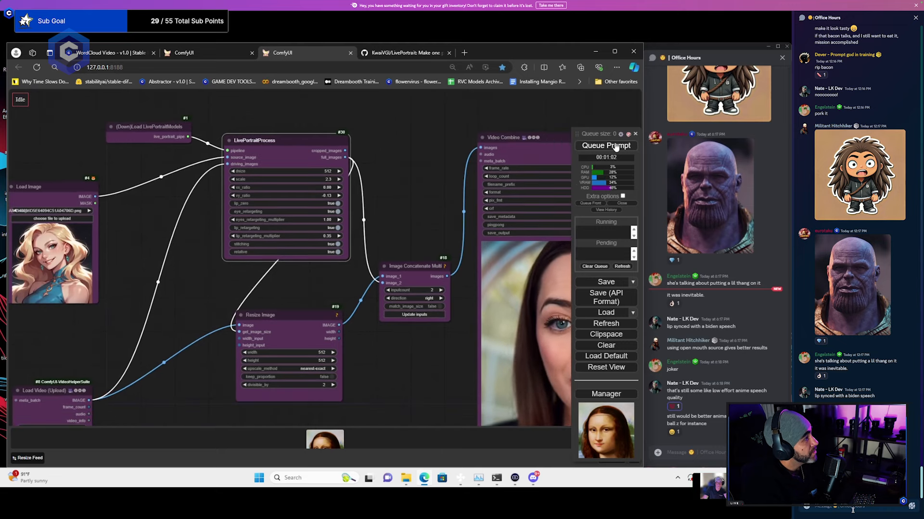
left_click_drag(210, 327, 221, 242)
scroll(321, 287, "up", 2)
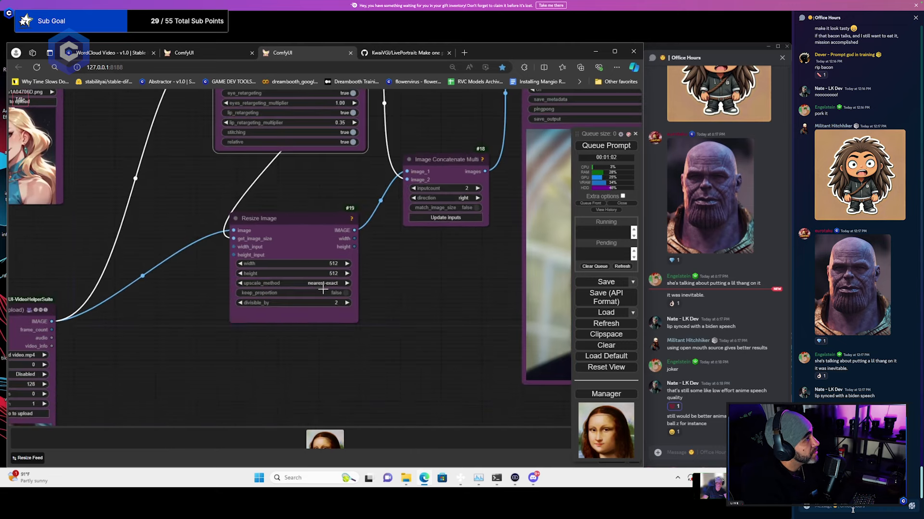
scroll(202, 315, "down", 2)
left_click_drag(194, 323, 199, 316)
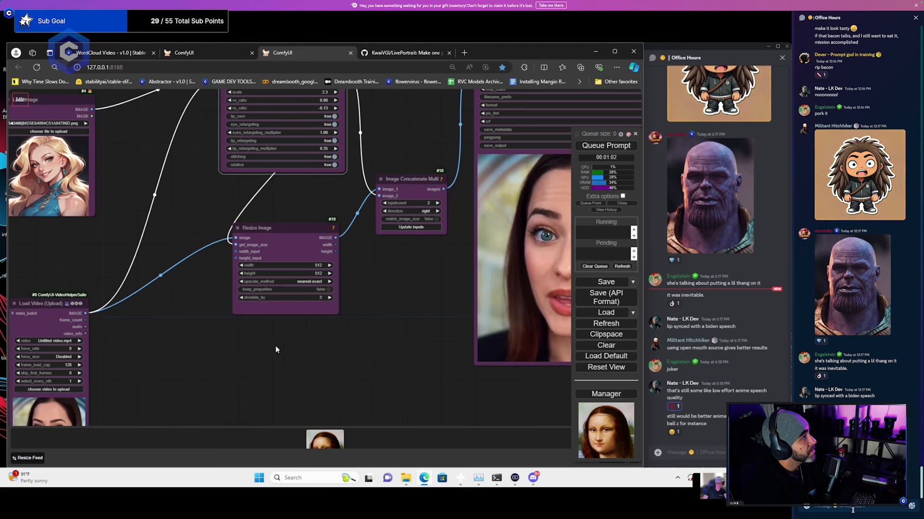
left_click(70, 366)
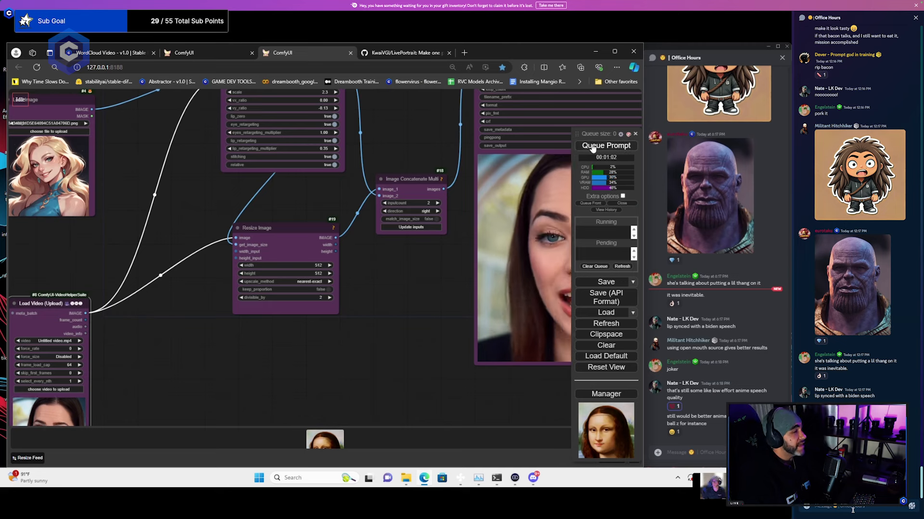
scroll(424, 202, "down", 5)
scroll(414, 206, "up", 3)
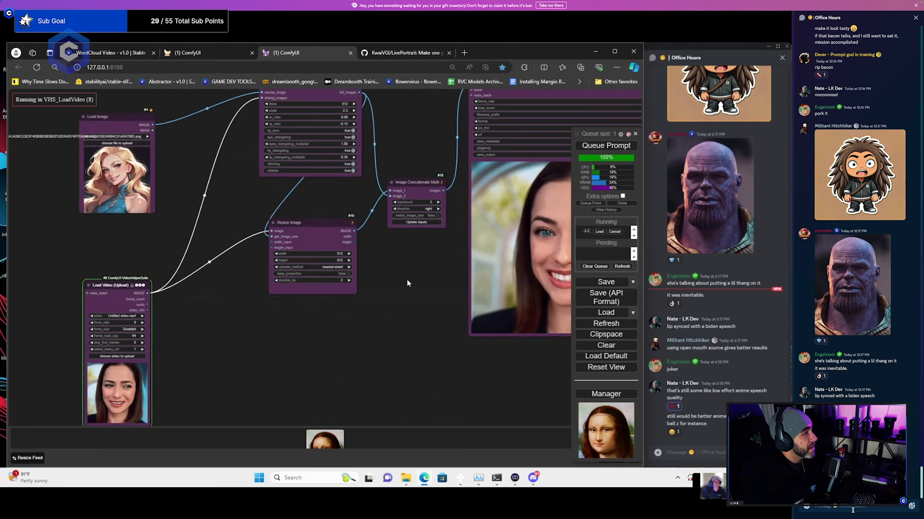
Disable lip_zero and eye_retargeting in the LivePortraitProcess node
left_click_drag(411, 292, 380, 307)
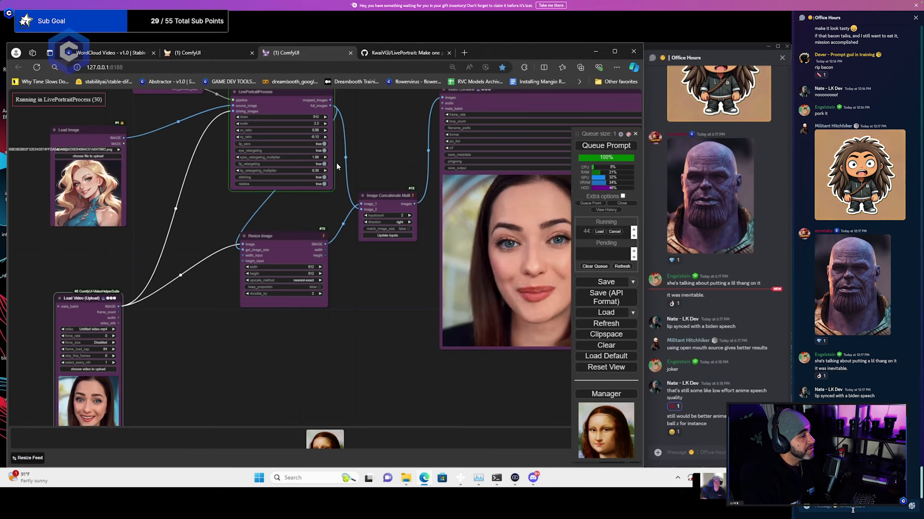
scroll(336, 163, "up", 2)
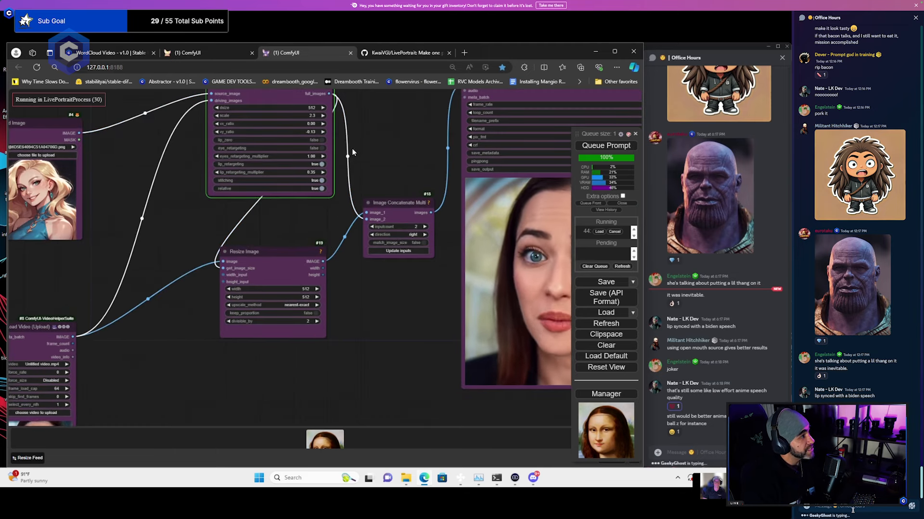
scroll(341, 142, "up", 3)
left_click_drag(339, 140, 350, 156)
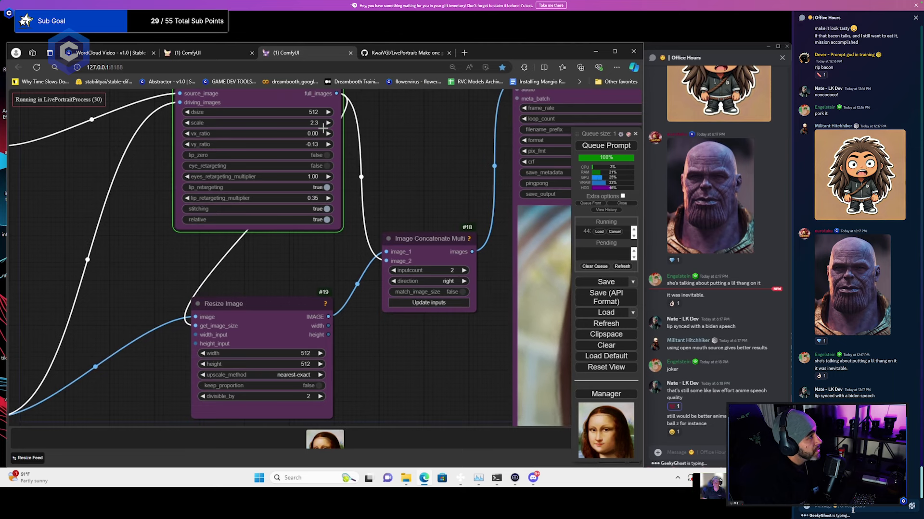
Set scale to 1.0 and vx_ratio to 0.13 in the LivePortraitProcess node
left_click(384, 137)
scroll(384, 137, "up", 2)
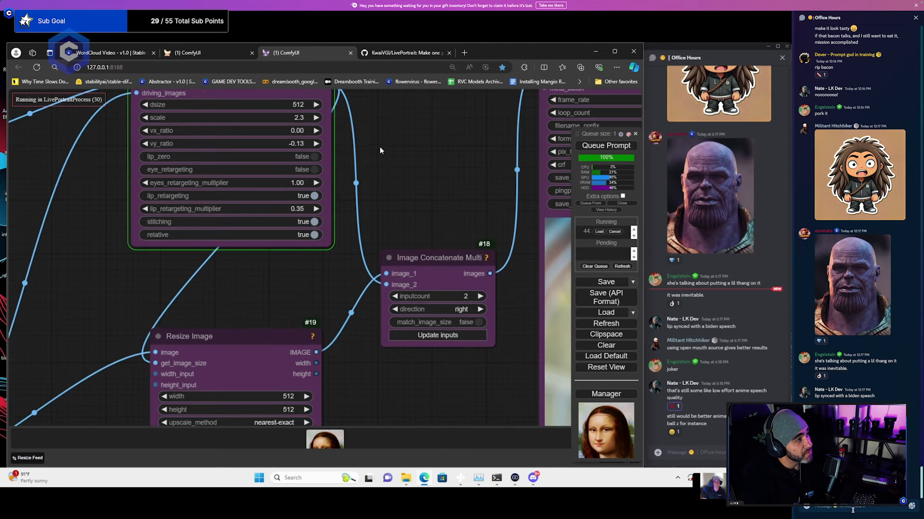
left_click_drag(339, 169, 385, 235)
left_click(338, 186)
type("1")
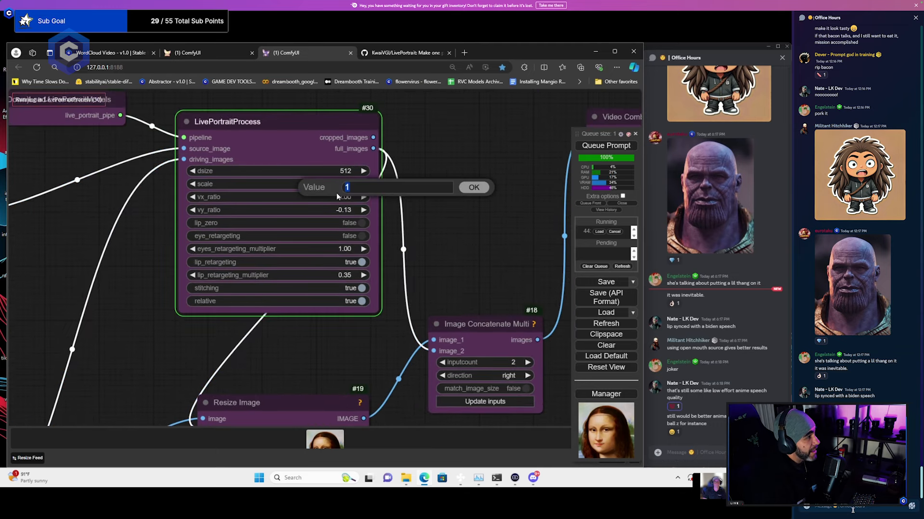
left_click(462, 183)
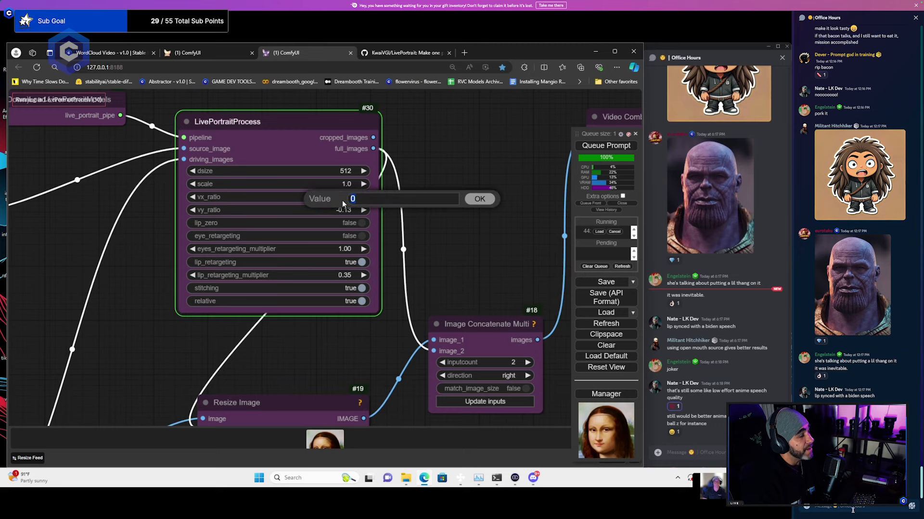
left_click(342, 200)
type("0.13")
key("Return")
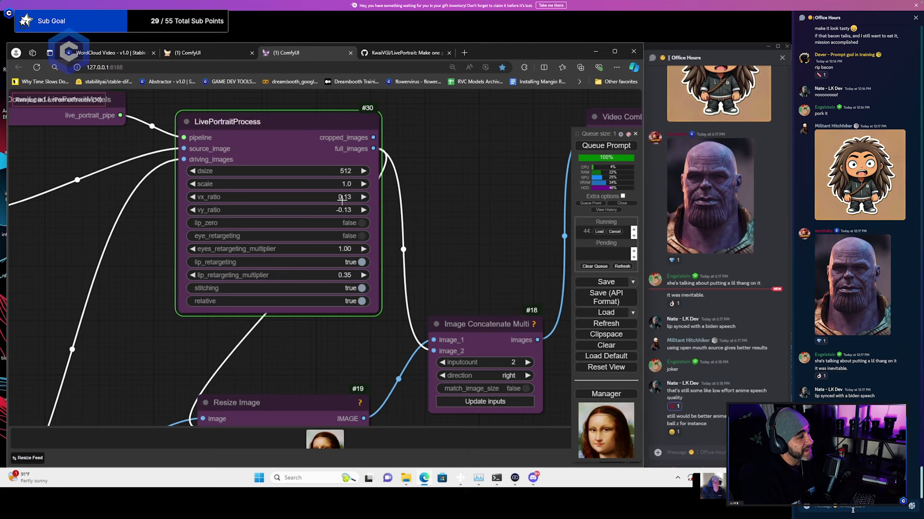
Examine the driving woman and the blonde illustration side by side in the Video Combine preview during the run
scroll(342, 200, "down", 3)
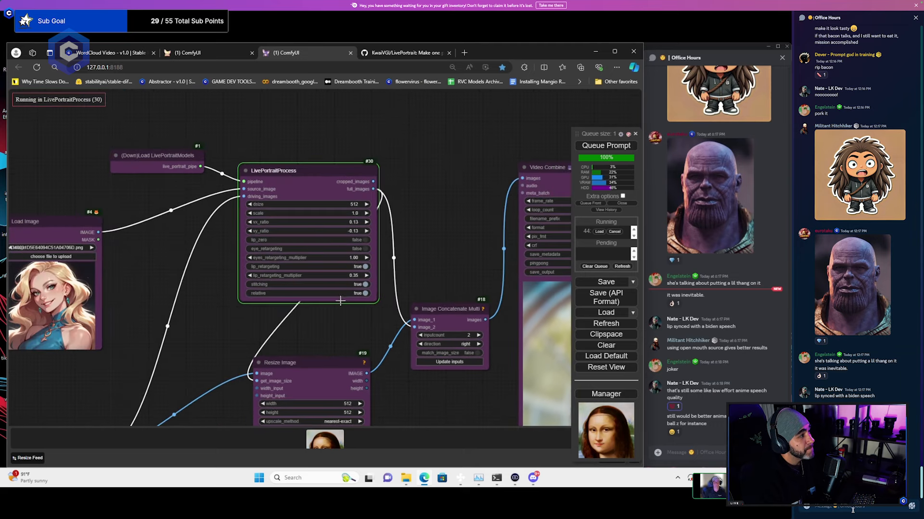
scroll(368, 338, "down", 1)
left_click_drag(348, 321, 305, 269)
left_click_drag(446, 358, 357, 322)
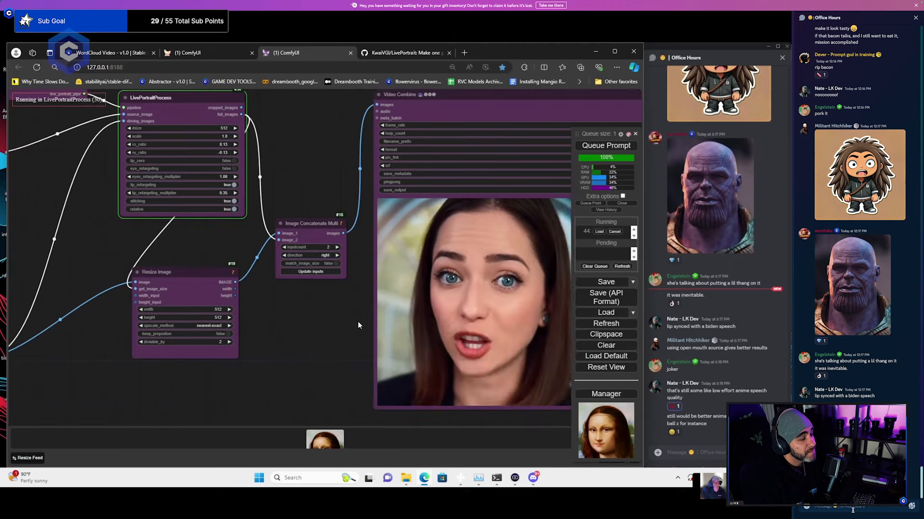
scroll(357, 321, "down", 2)
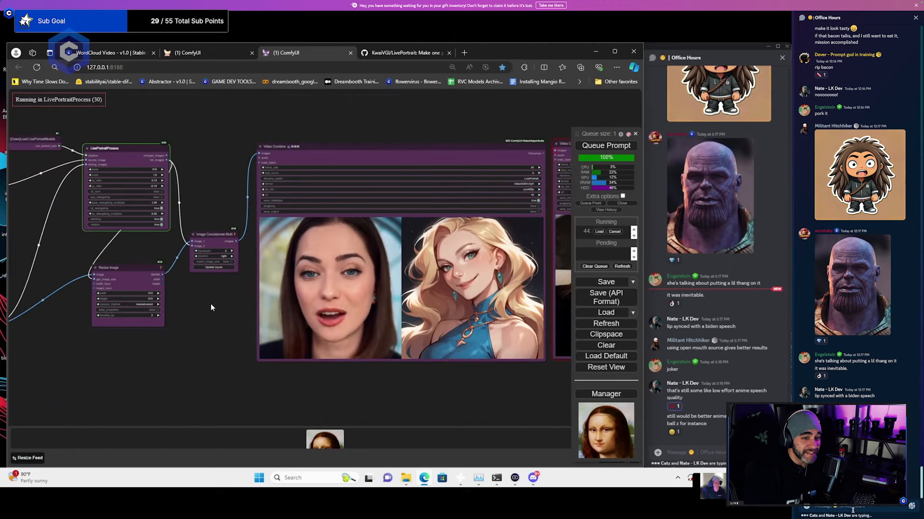
scroll(188, 312, "up", 2)
left_click_drag(188, 311, 175, 339)
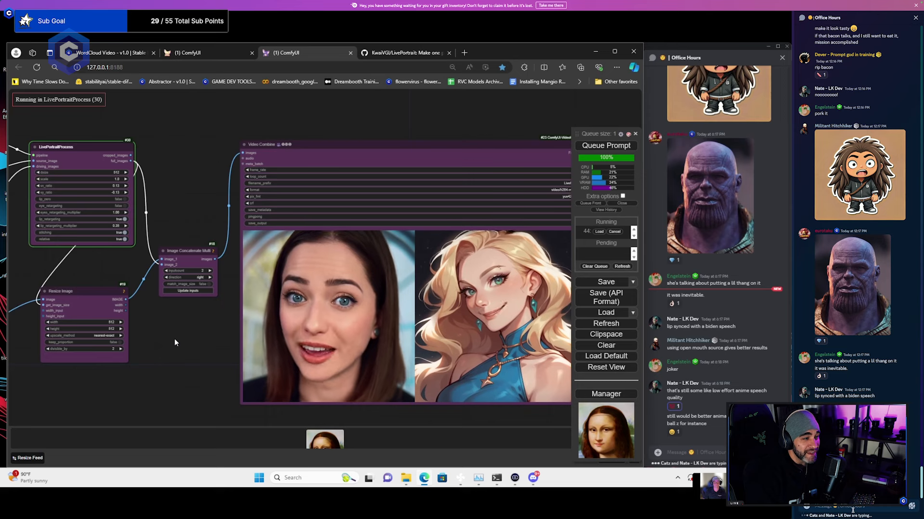
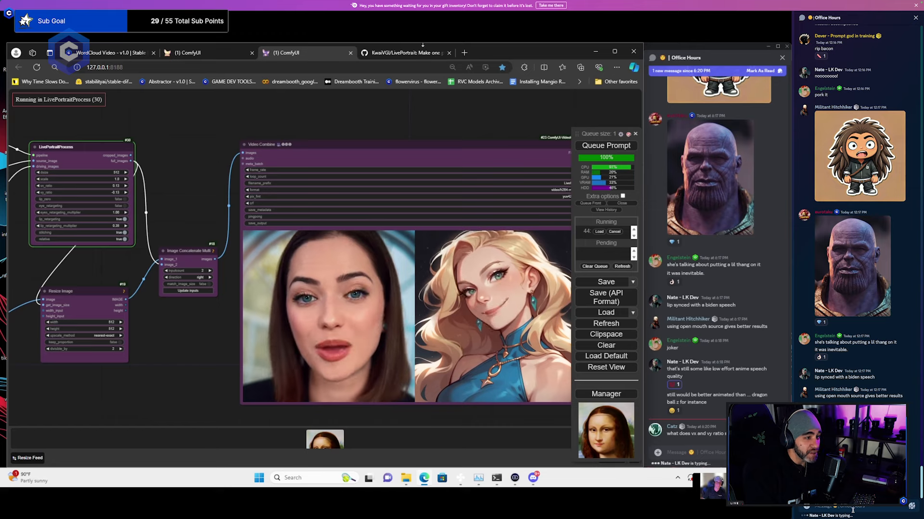
Open the LivePortrait paper on arXiv and skim it through the stitching and retargeting sections for the meaning of the ratio parameters
left_click(406, 54)
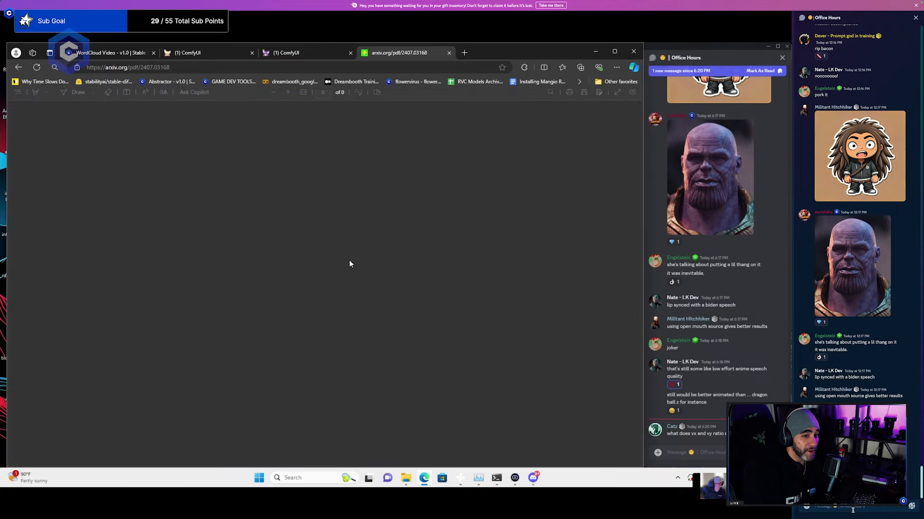
scroll(303, 278, "down", 10)
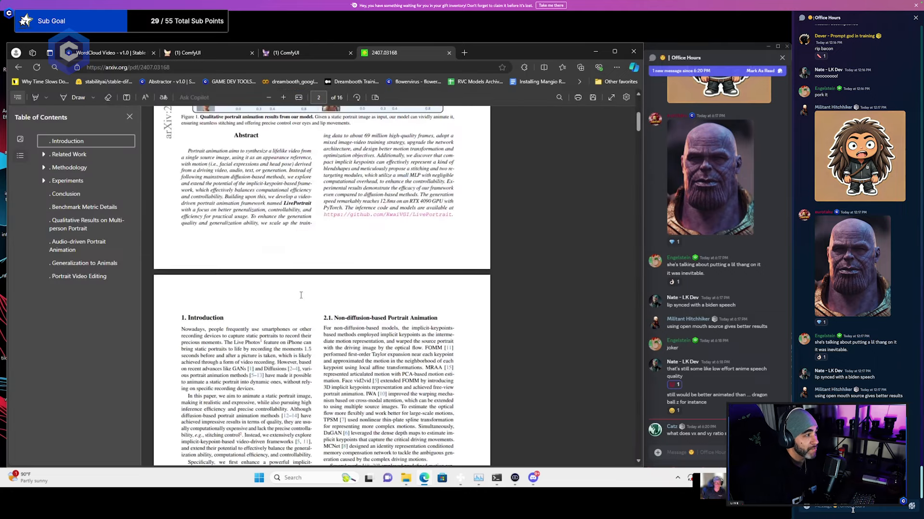
scroll(298, 292, "down", 10)
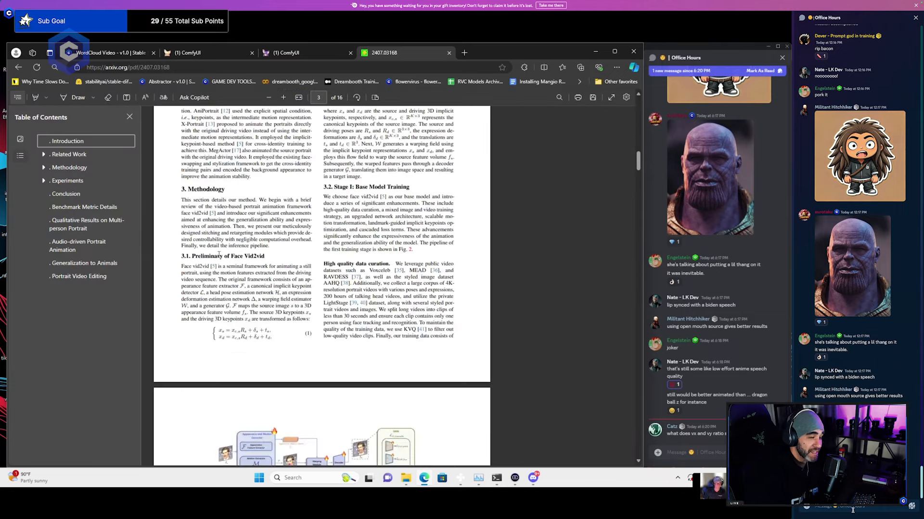
scroll(430, 241, "down", 6)
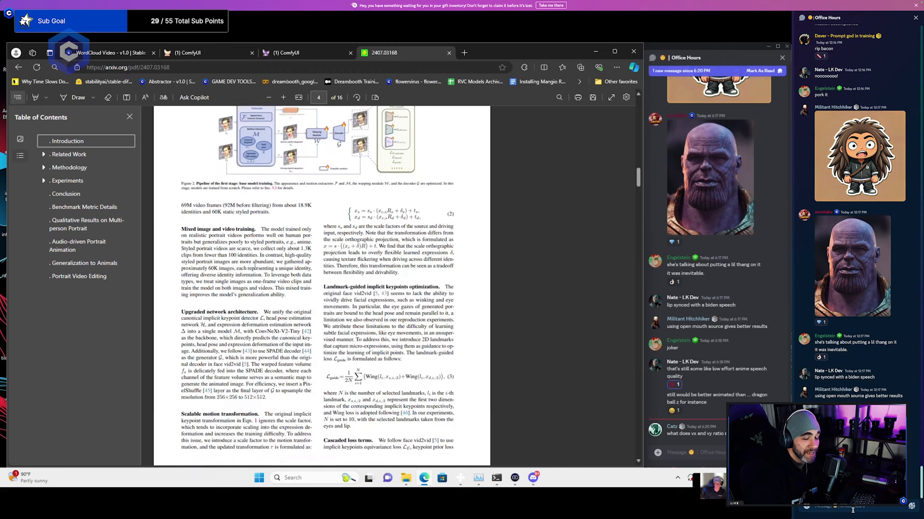
scroll(235, 293, "down", 10)
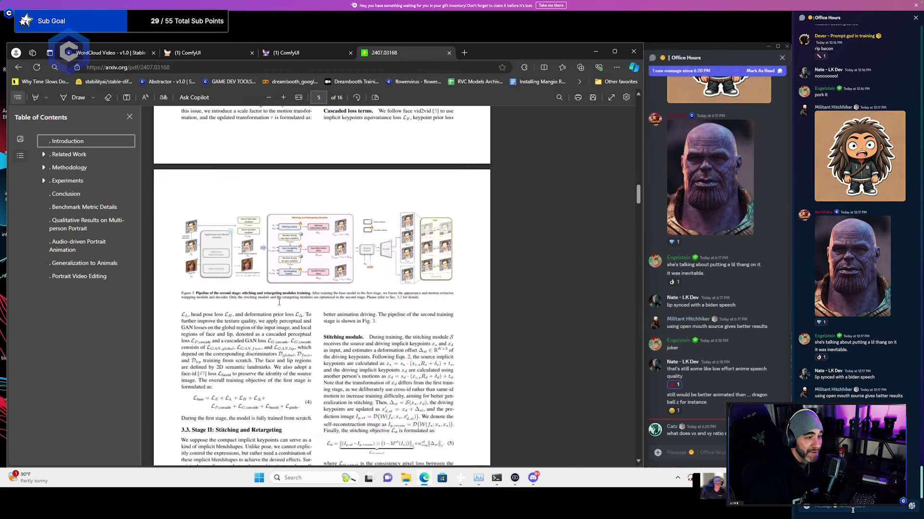
scroll(294, 303, "down", 2)
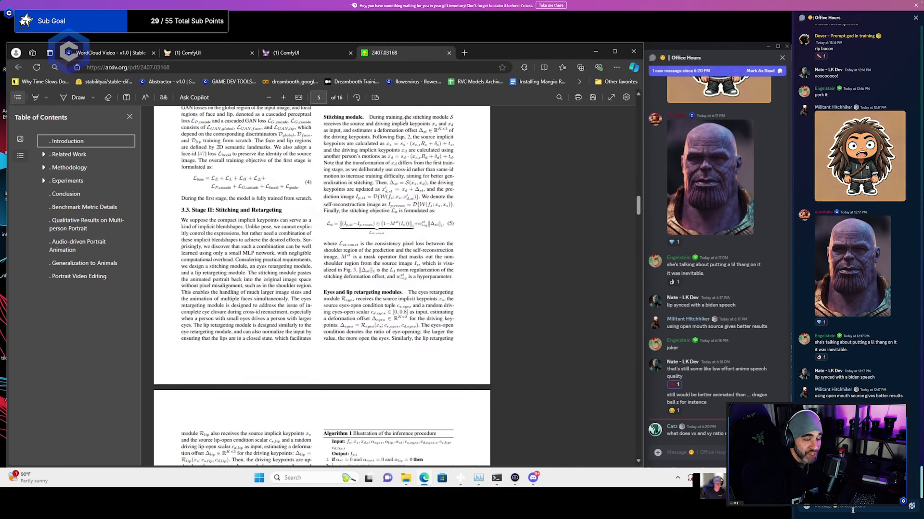
left_click(316, 52)
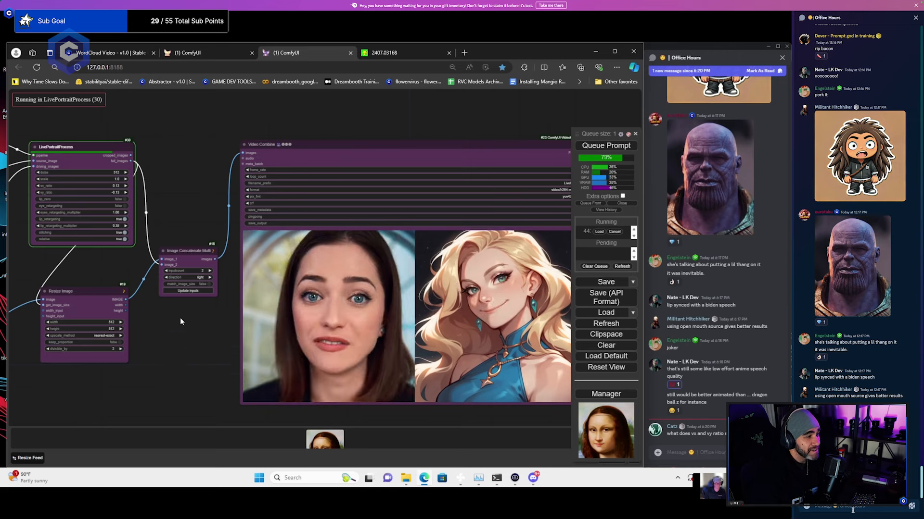
Return to the LivePortrait GitHub page and look through its README for parameter documentation
left_click(412, 50)
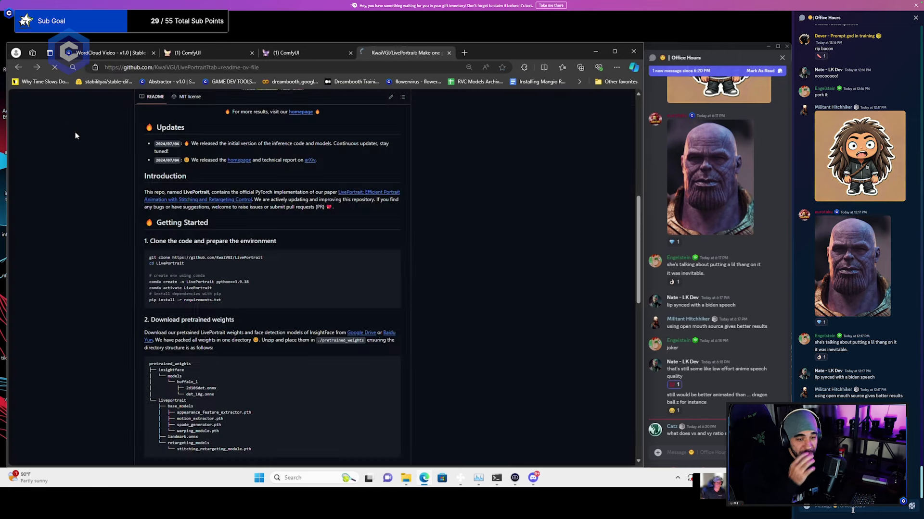
scroll(249, 303, "down", 4)
scroll(249, 303, "down", 10)
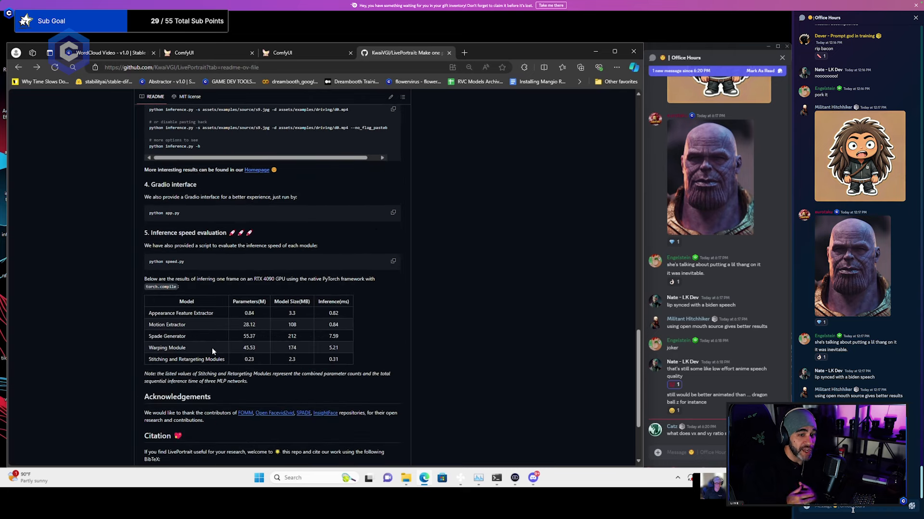
scroll(278, 336, "down", 3)
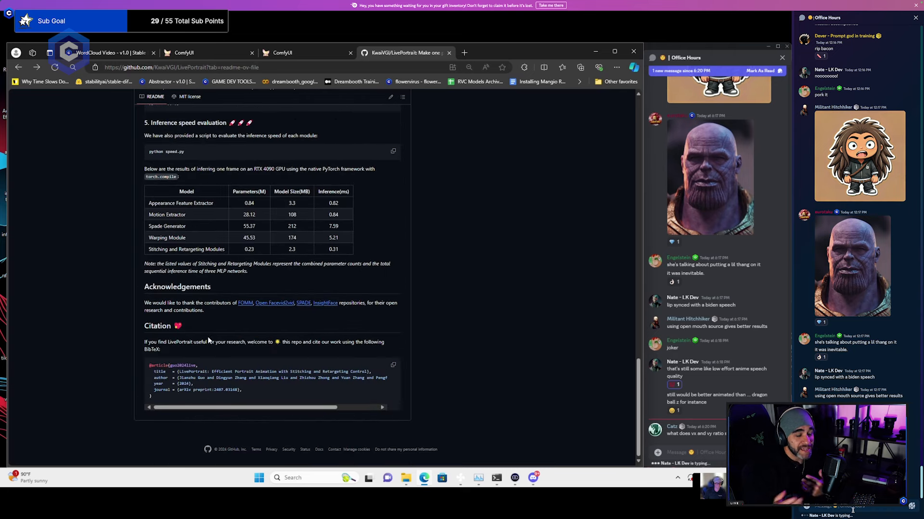
scroll(209, 340, "up", 15)
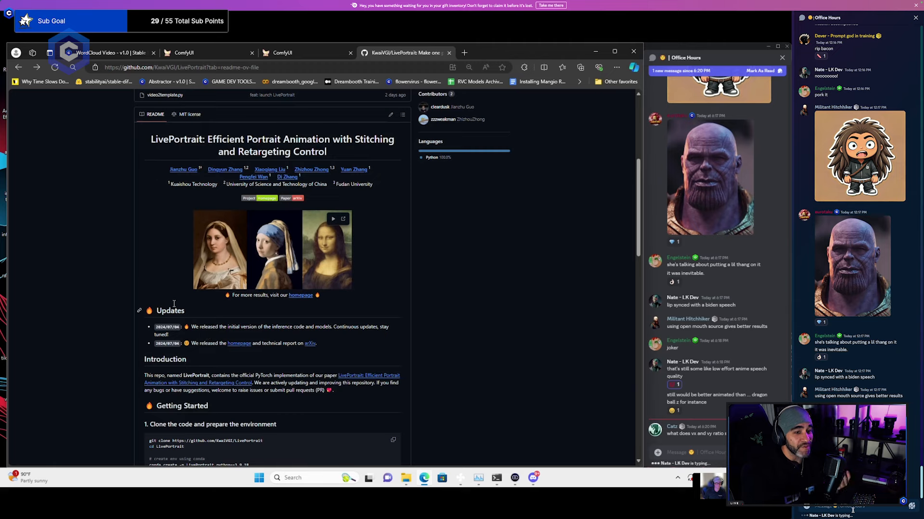
scroll(174, 303, "up", 5)
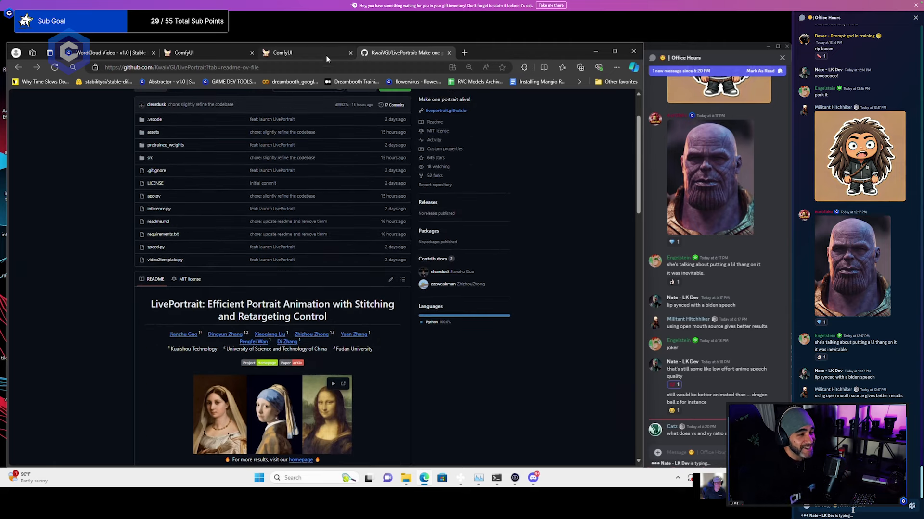
Switch back to ComfyUI and inspect the newly rendered blonde illustration in the Video Combine preview
left_click(326, 59)
scroll(154, 349, "down", 3)
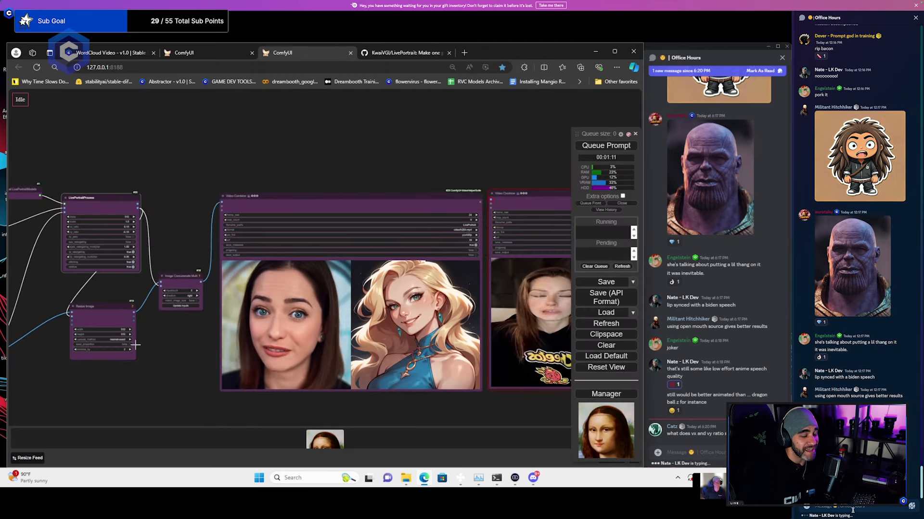
scroll(136, 344, "up", 4)
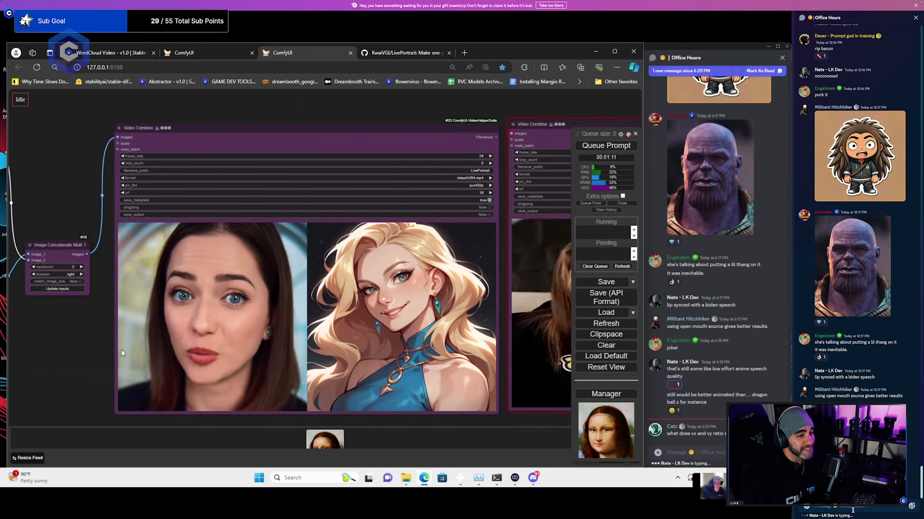
scroll(435, 335, "up", 2)
left_click_drag(435, 336, 449, 299)
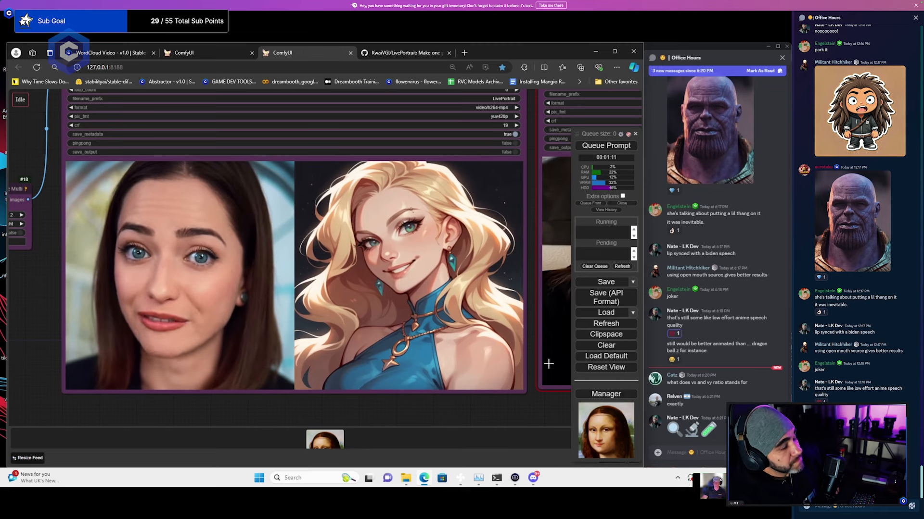
Leave the full-screen stream view in Discord and recheck the LivePortraitProcess settings beside the video preview
scroll(548, 364, "down", 3)
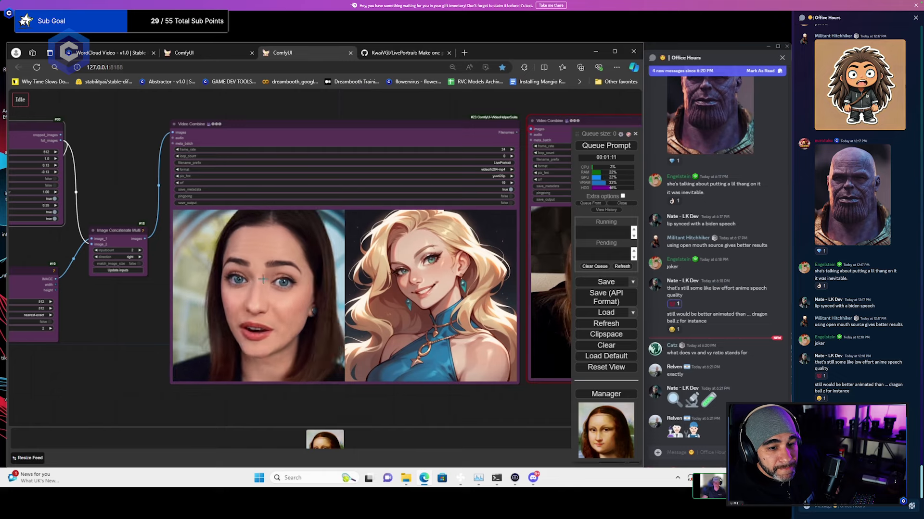
scroll(149, 257, "up", 1)
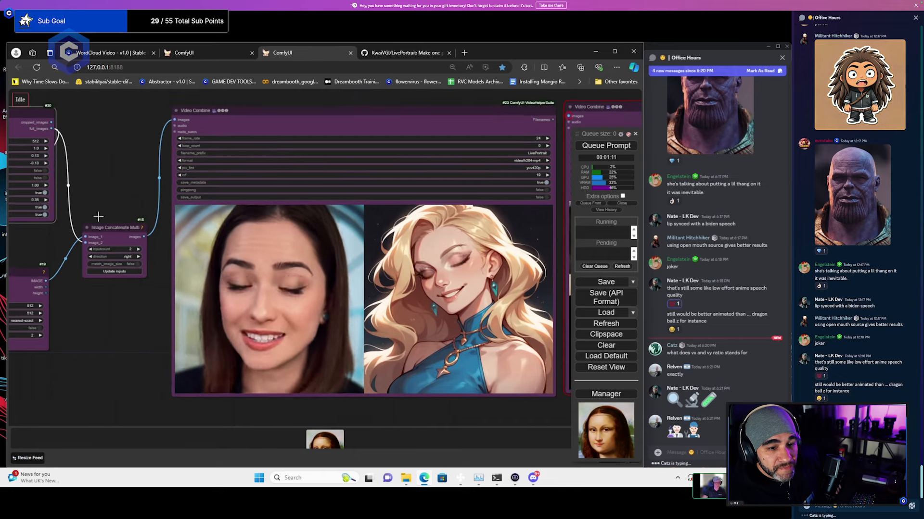
key("Escape")
left_click_drag(91, 257, 258, 286)
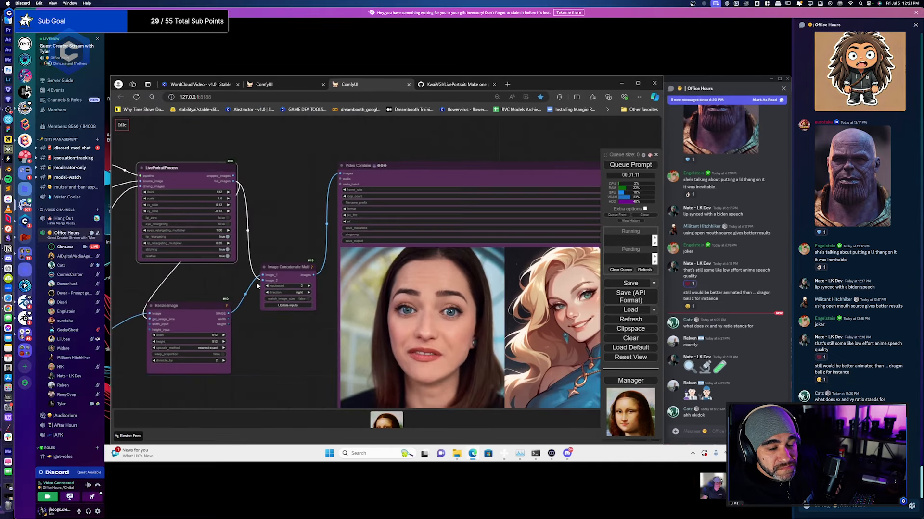
Enlarge the Discord stream to full screen, inspect the blonde illustration's video preview, and react to the "She looks pissed!" chat message
scroll(201, 234, "up", 1)
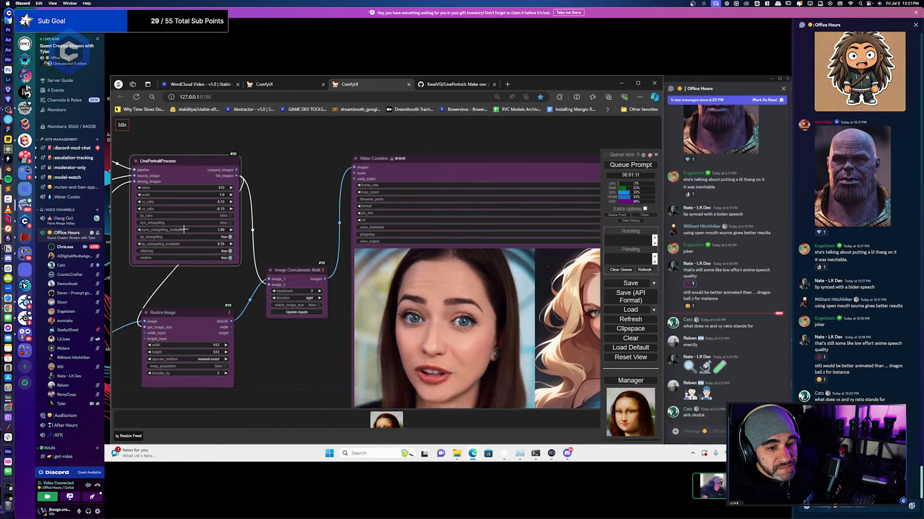
left_click_drag(314, 378, 139, 307)
left_click(784, 508)
scroll(370, 304, "up", 2)
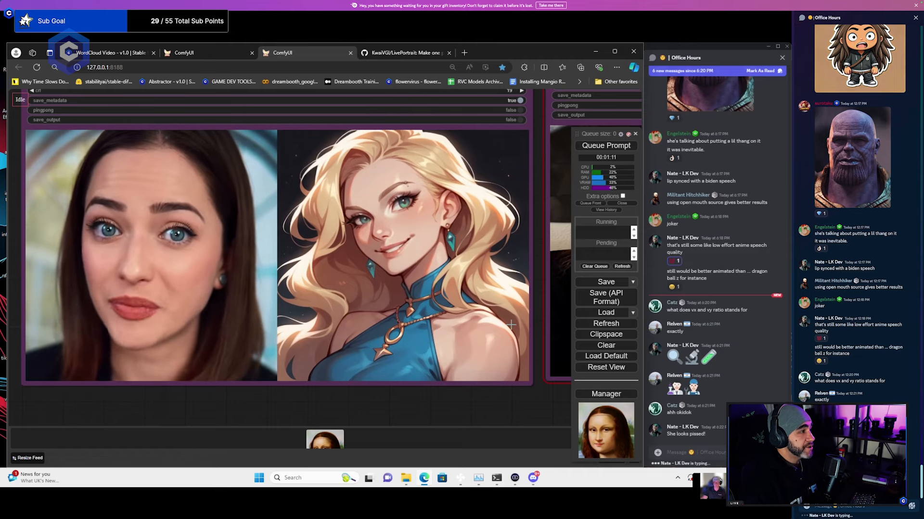
scroll(511, 325, "down", 1)
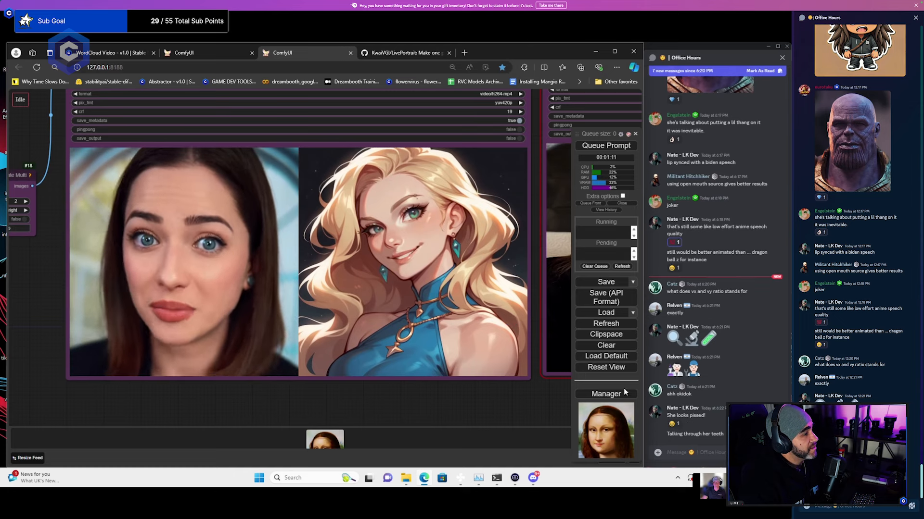
left_click(672, 424)
left_click(40, 273)
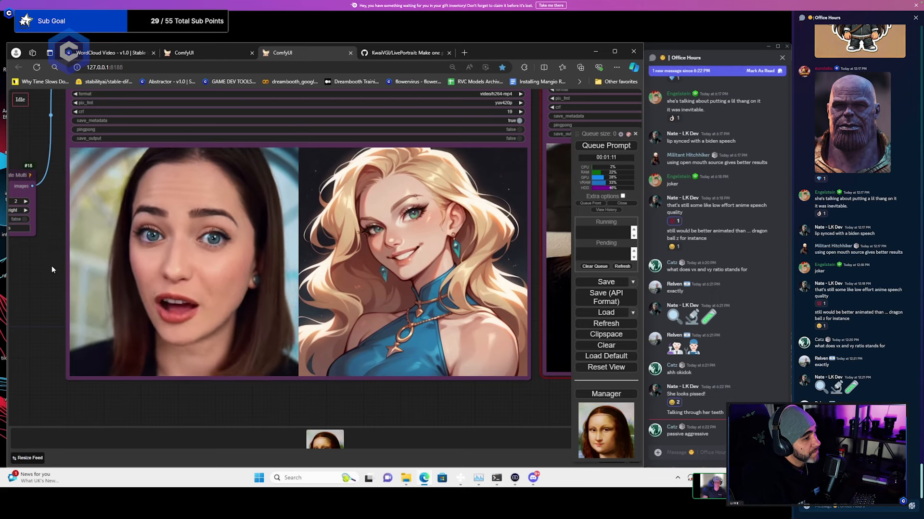
Queue the LivePortrait workflow for another render of the blonde illustration
left_click_drag(52, 268, 77, 279)
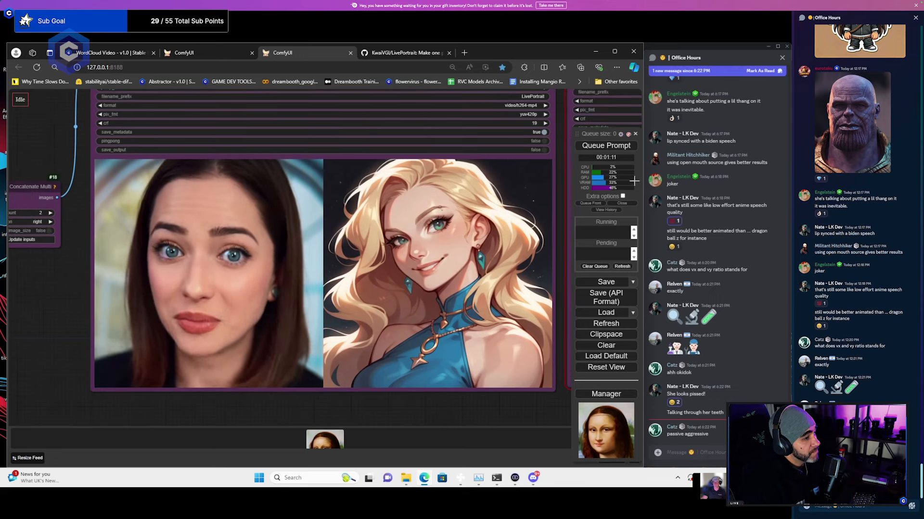
left_click(613, 148)
scroll(88, 238, "down", 5)
scroll(36, 183, "up", 5)
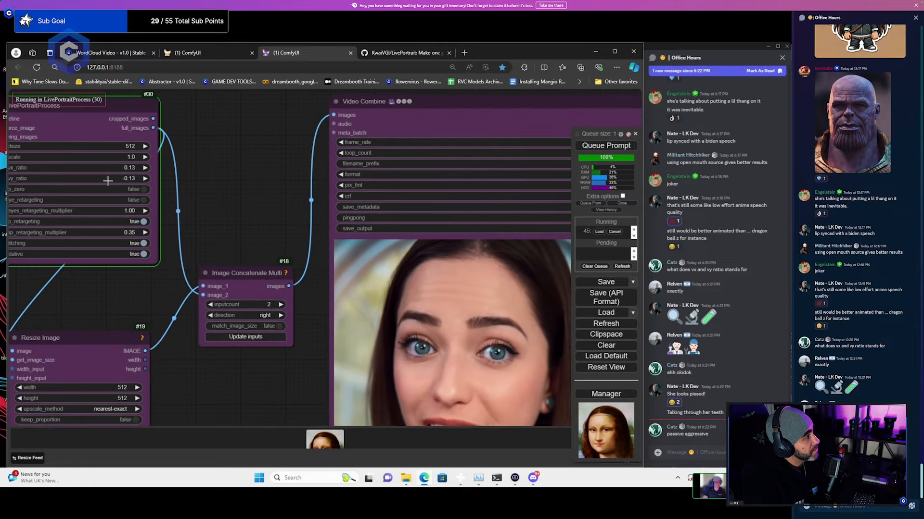
Set vx_ratio to -0.13 in the LivePortraitProcess node
left_click_drag(252, 251, 322, 244)
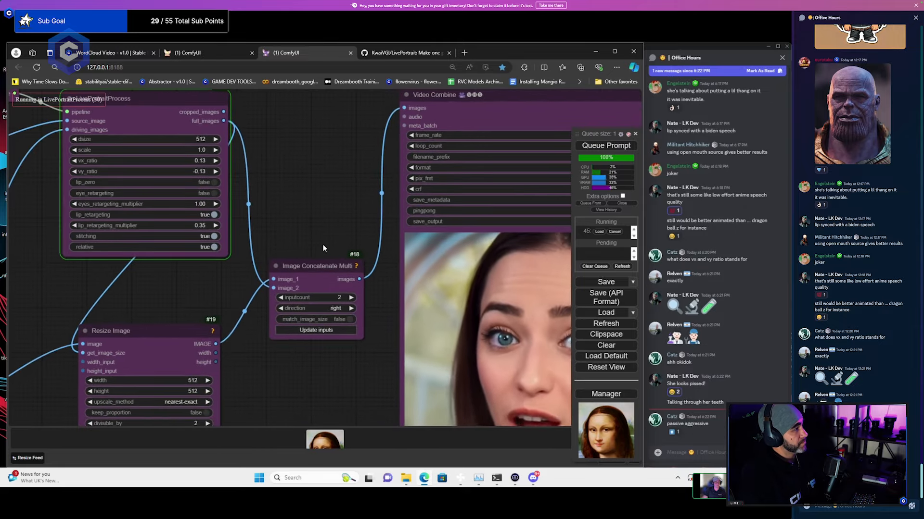
scroll(291, 236, "down", 3)
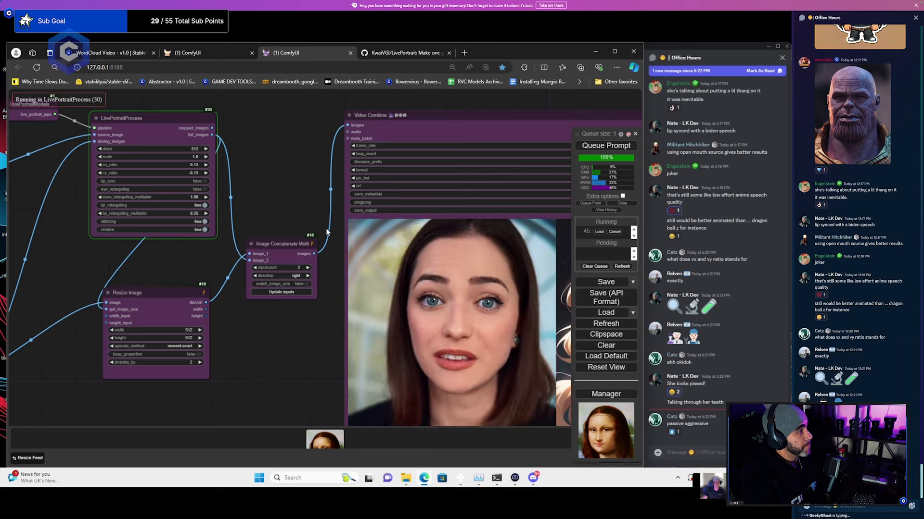
left_click_drag(265, 210, 224, 194)
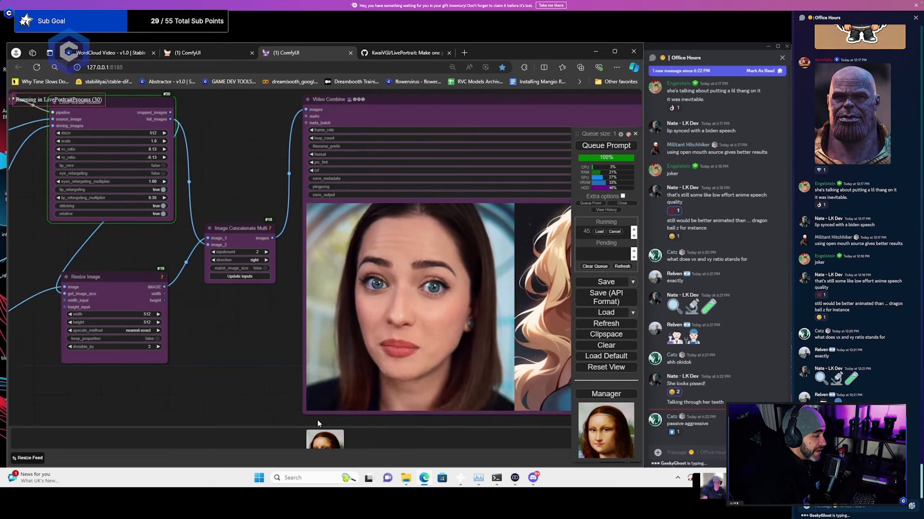
scroll(255, 303, "up", 5)
scroll(266, 312, "down", 3)
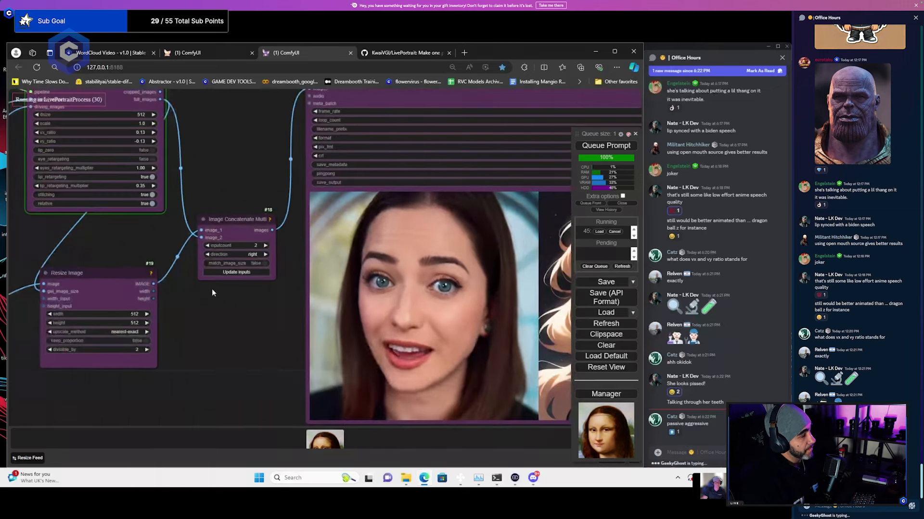
left_click_drag(212, 291, 361, 346)
scroll(297, 298, "up", 4)
left_click_drag(289, 252, 337, 289)
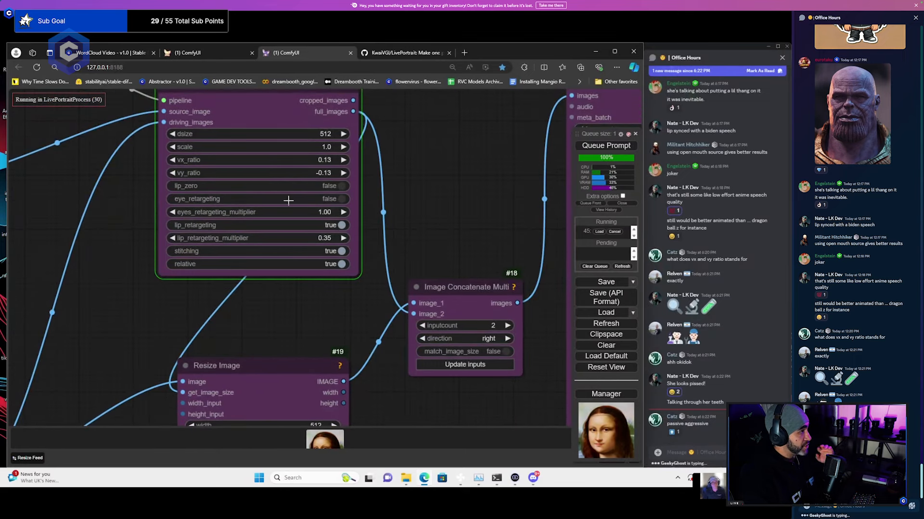
left_click(315, 160)
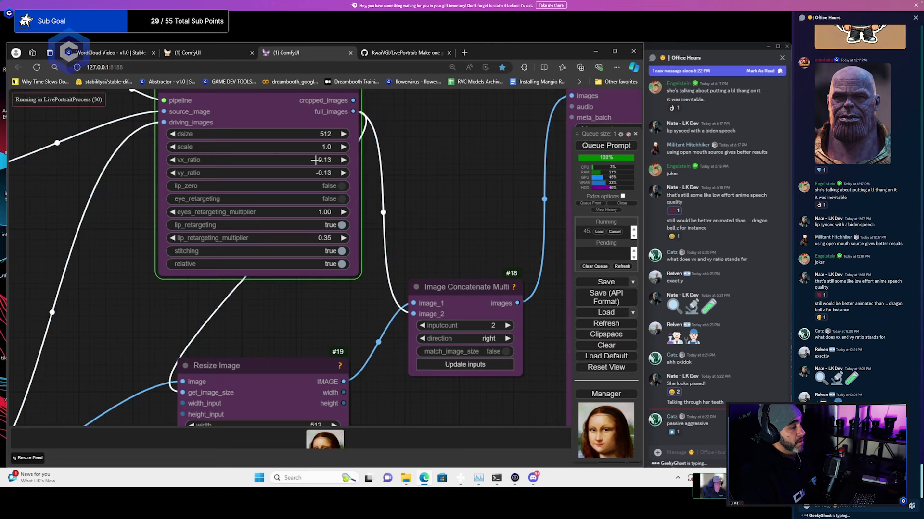
type("0.1")
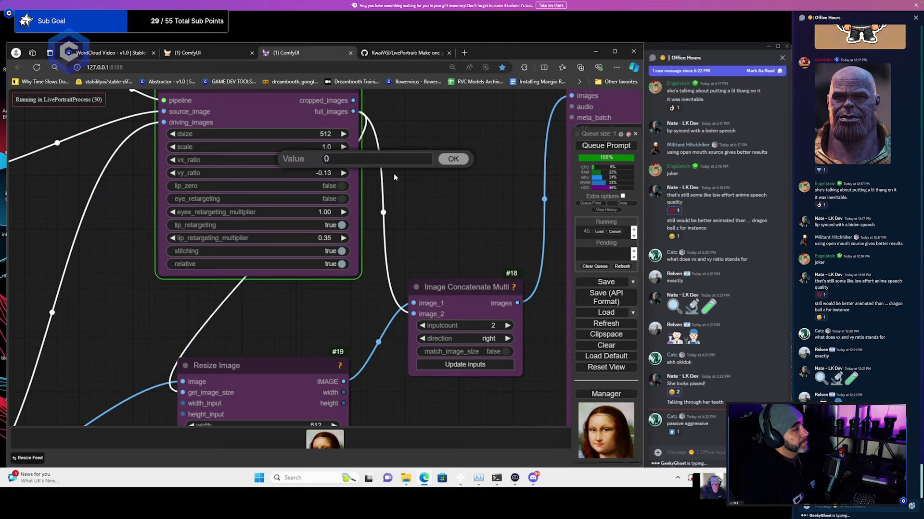
key("BackSpace")
key("BackSpace")
key("BackSpace")
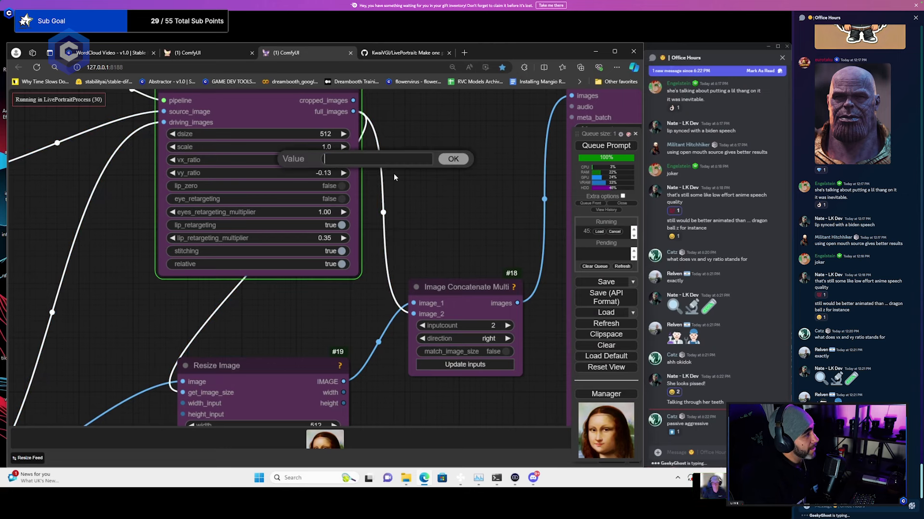
type("-0.13")
key("Return")
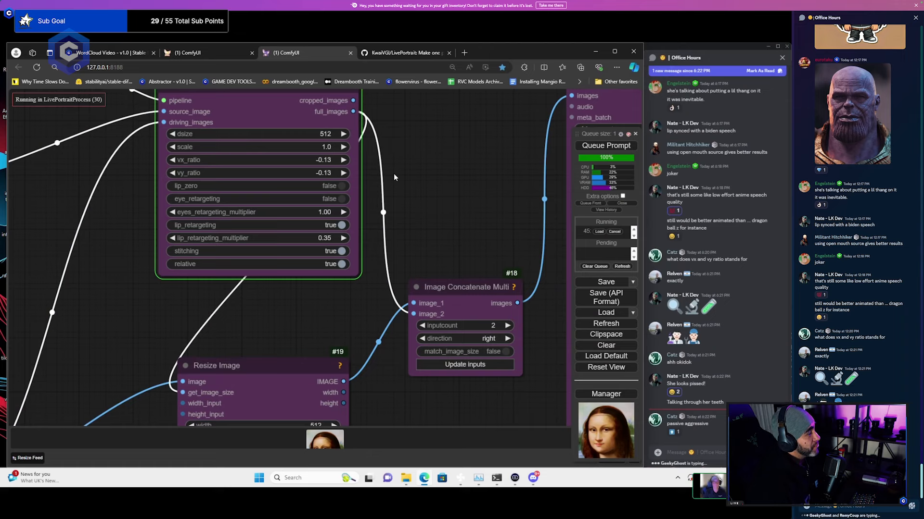
Duplicate the blonde illustration's Video Combine node and place the copy below the preview of the white-haired man
scroll(399, 212, "down", 1)
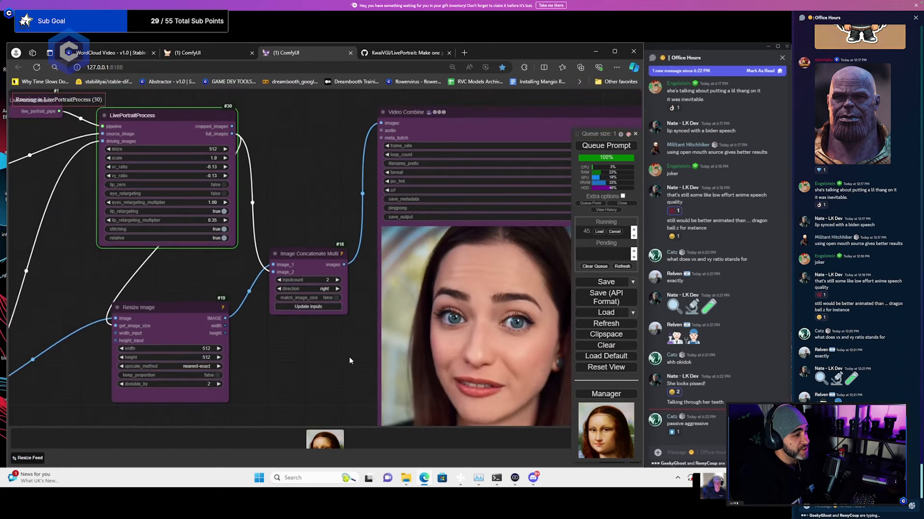
scroll(309, 199, "down", 1)
left_click_drag(310, 199, 237, 166)
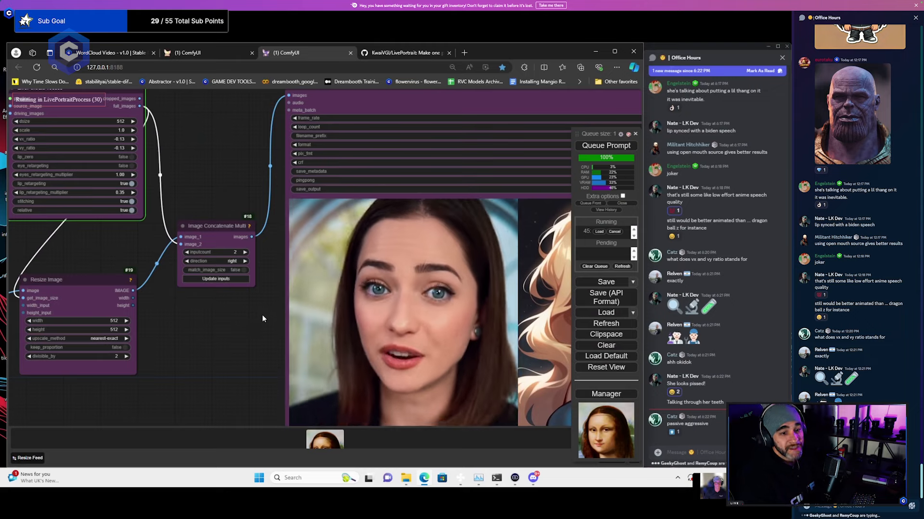
scroll(262, 315, "down", 1)
left_click_drag(262, 314, 158, 261)
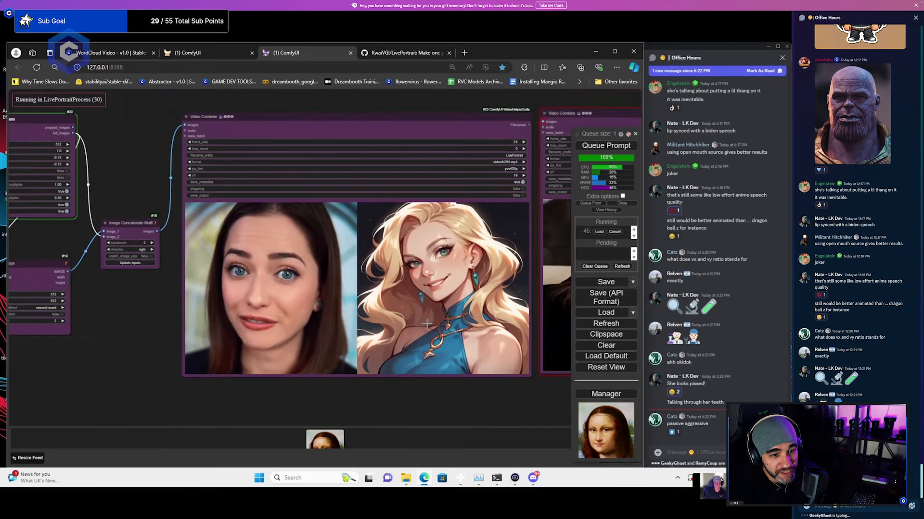
scroll(314, 316, "down", 3)
left_click_drag(314, 317, 194, 302)
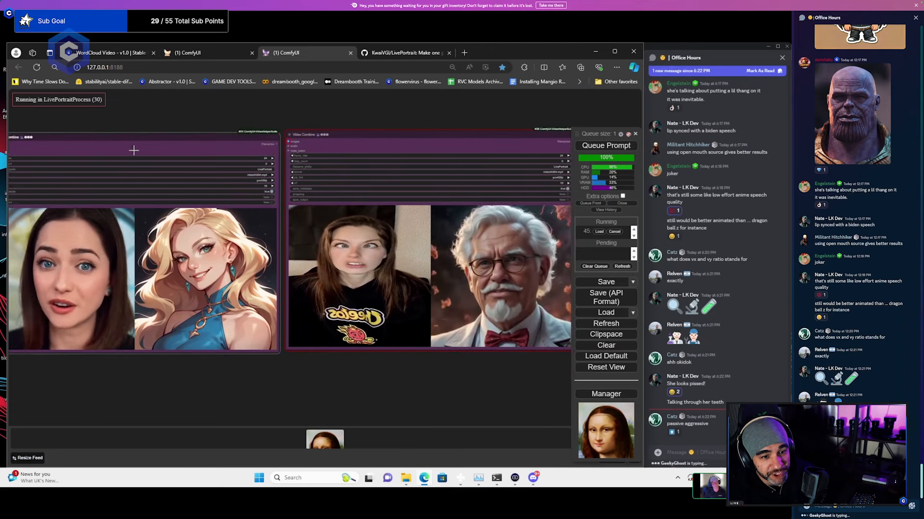
scroll(135, 137, "down", 5)
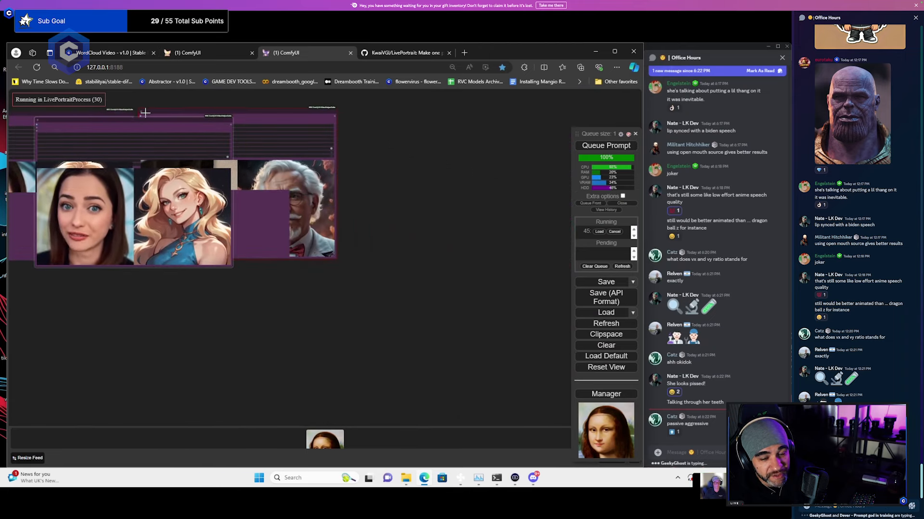
left_click_drag(144, 129, 241, 262)
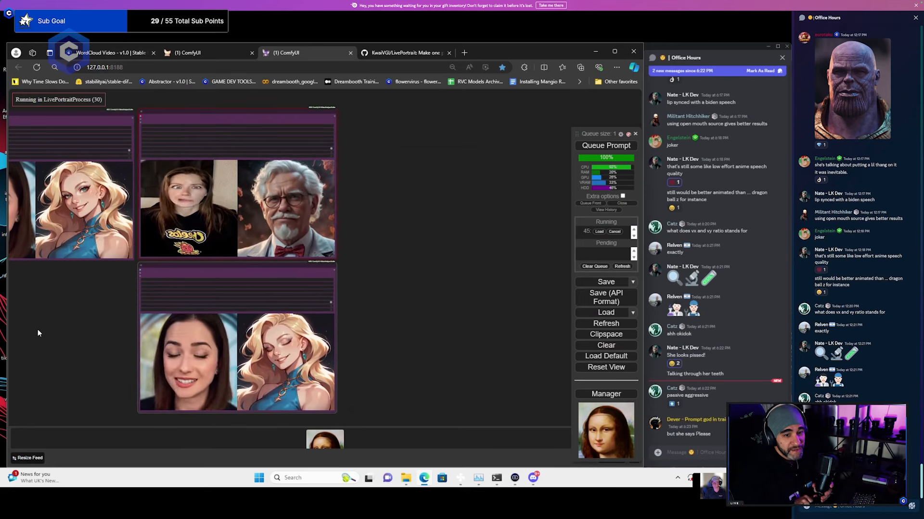
Compare the original blonde Video Combine preview with its duplicate across the node layout
left_click_drag(48, 312, 146, 289)
scroll(268, 332, "up", 4)
scroll(259, 288, "up", 2)
scroll(109, 268, "down", 2)
scroll(120, 250, "down", 2)
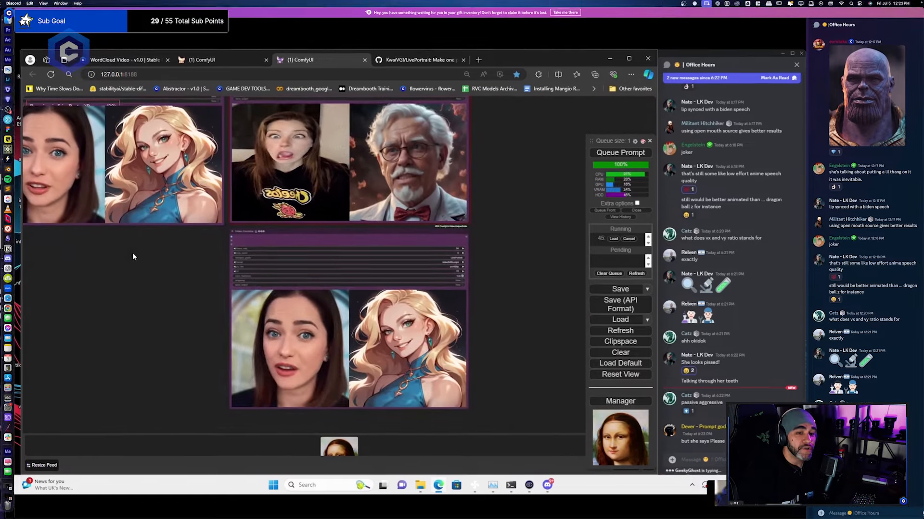
left_click_drag(133, 253, 348, 304)
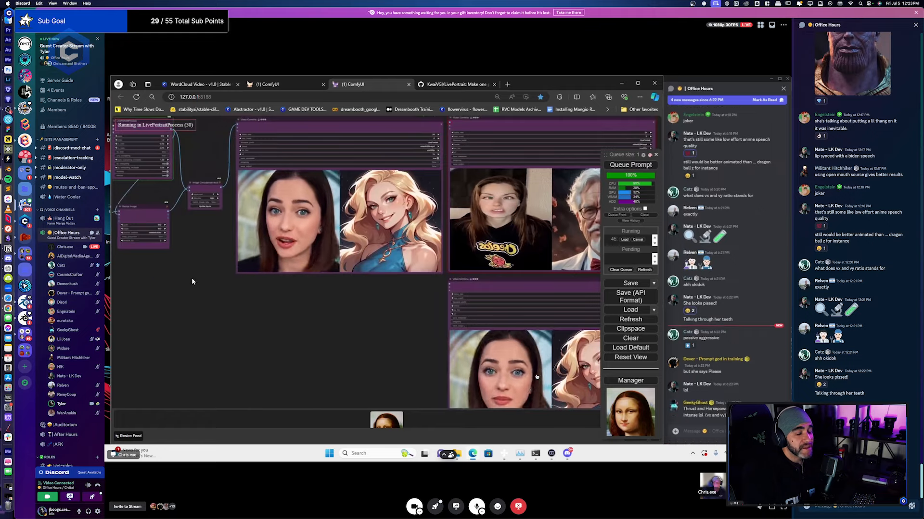
Examine the LivePortrait node graph, from the source image and driving video inputs to the combined video previews
left_click_drag(235, 249, 344, 292)
scroll(244, 221, "up", 3)
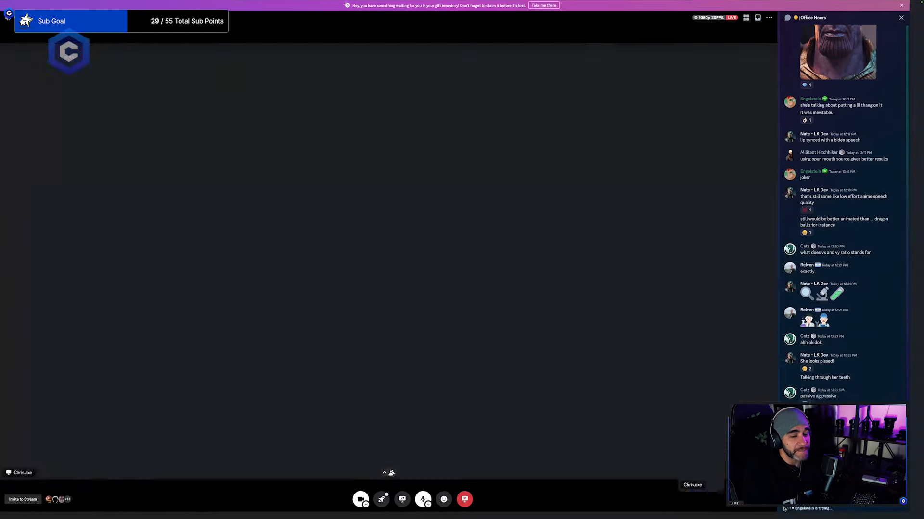
scroll(163, 214, "down", 1)
left_click_drag(208, 228, 252, 240)
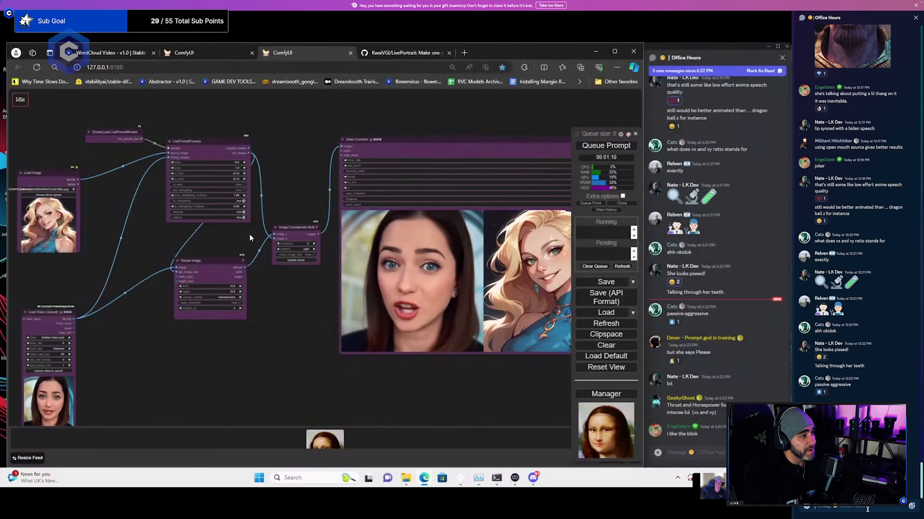
left_click_drag(249, 234, 12, 148)
left_click_drag(244, 295, 166, 229)
left_click_drag(225, 276, 409, 397)
left_click_drag(184, 367, 329, 412)
scroll(198, 249, "up", 6)
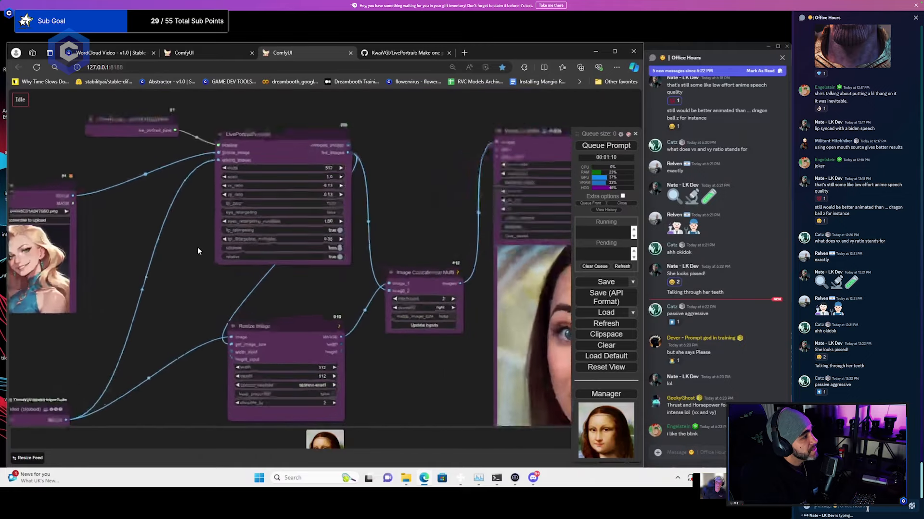
scroll(197, 249, "down", 2)
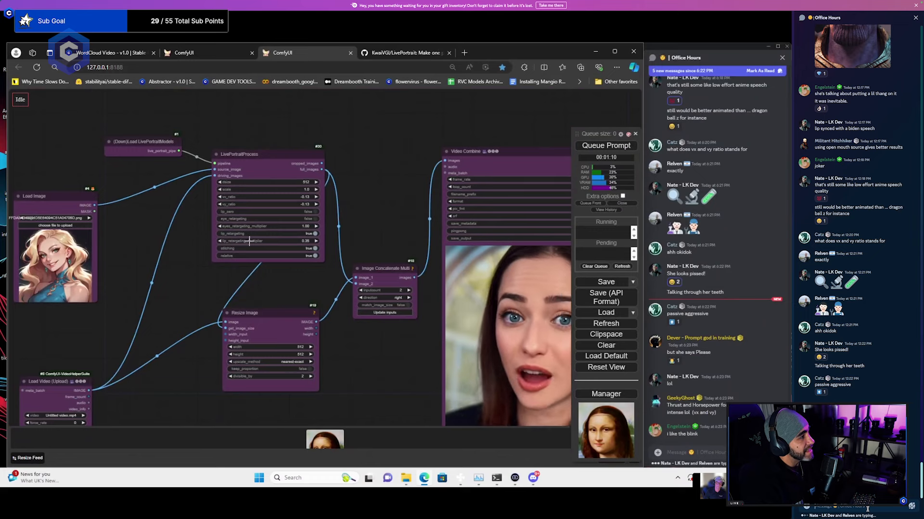
Set vx_ratio to 0 on the LivePortraitProcess node
left_click_drag(279, 300, 16, 208)
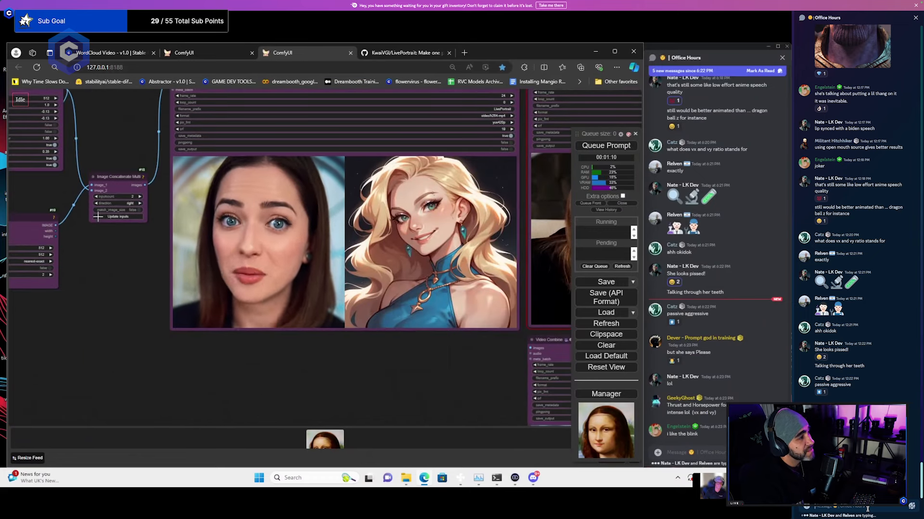
left_click_drag(90, 244, 151, 277)
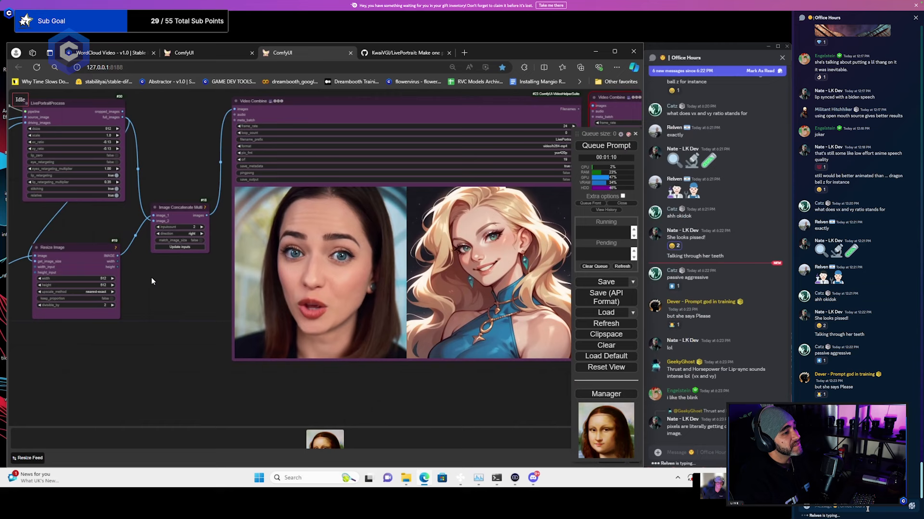
left_click(108, 141)
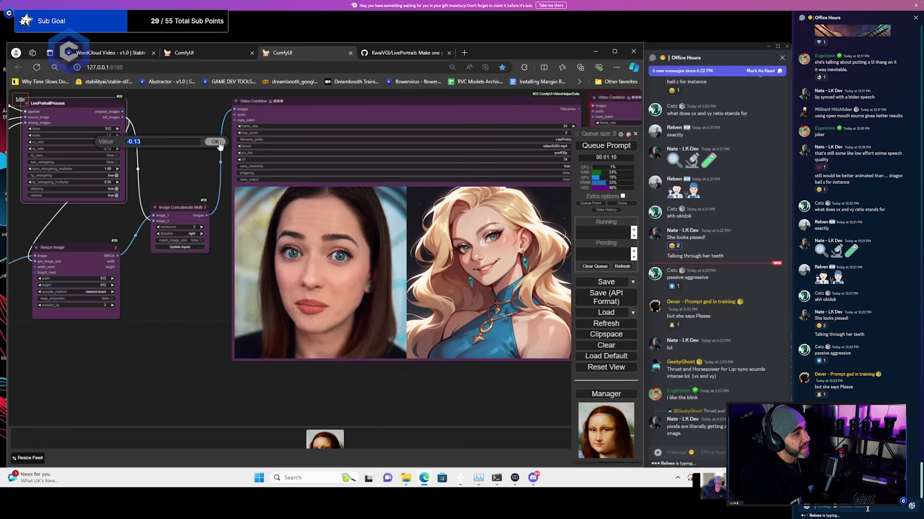
left_click(223, 143)
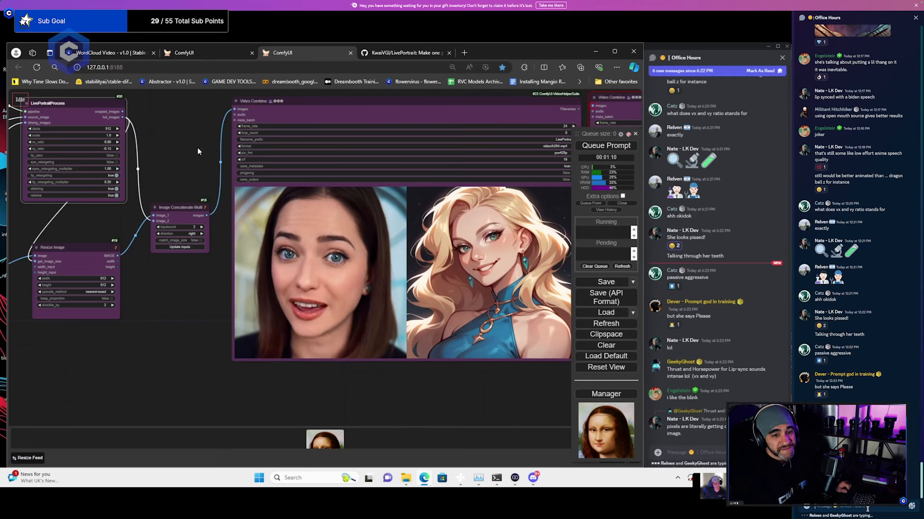
Open the lip_retargeting_multiplier value of the LivePortraitProcess node for checking and close it again
scroll(111, 228, "up", 2)
scroll(84, 223, "up", 1)
left_click_drag(85, 224, 195, 262)
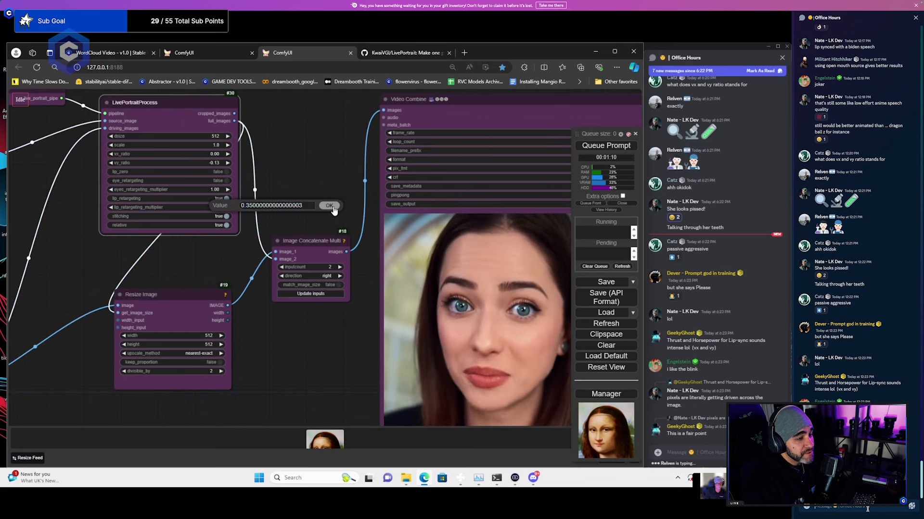
key("Return")
scroll(188, 207, "up", 1)
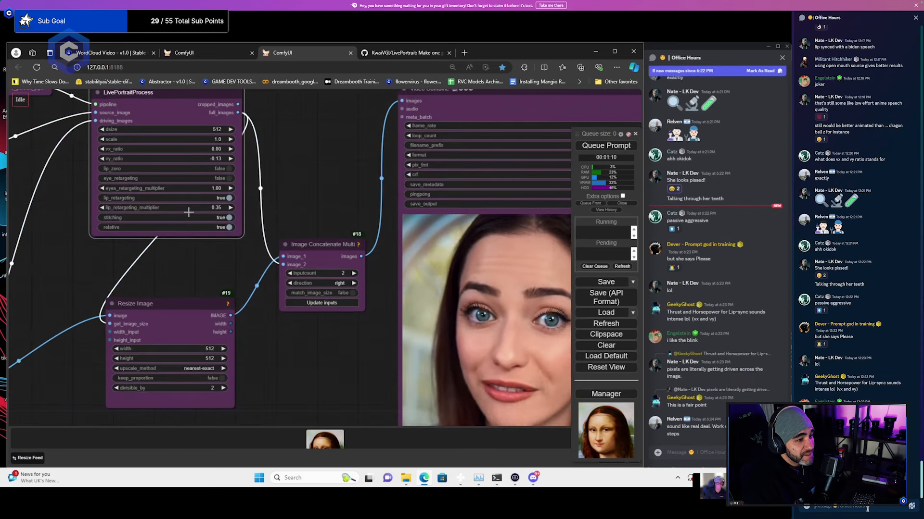
Move the Load Image node slightly up and to the left, farther from the LivePortraitProcess node
scroll(188, 212, "down", 3)
scroll(218, 269, "down", 3)
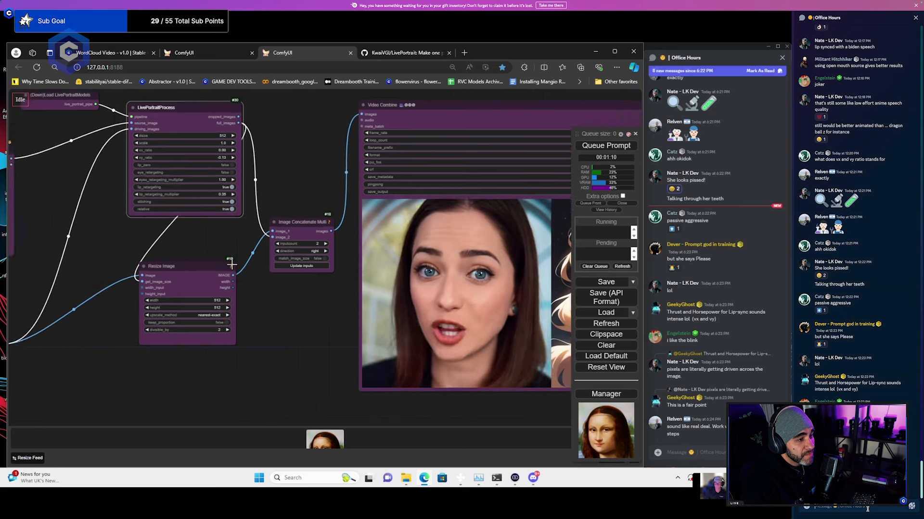
scroll(109, 220, "up", 3)
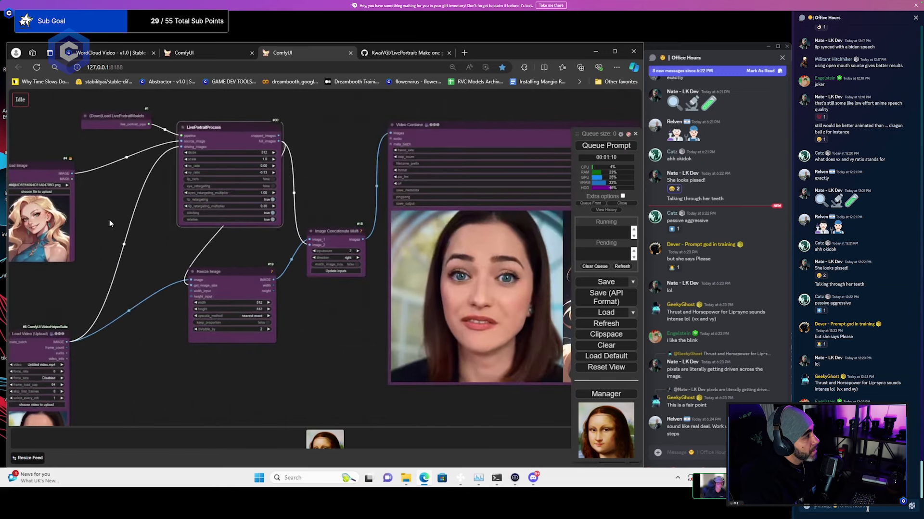
left_click_drag(109, 220, 145, 213)
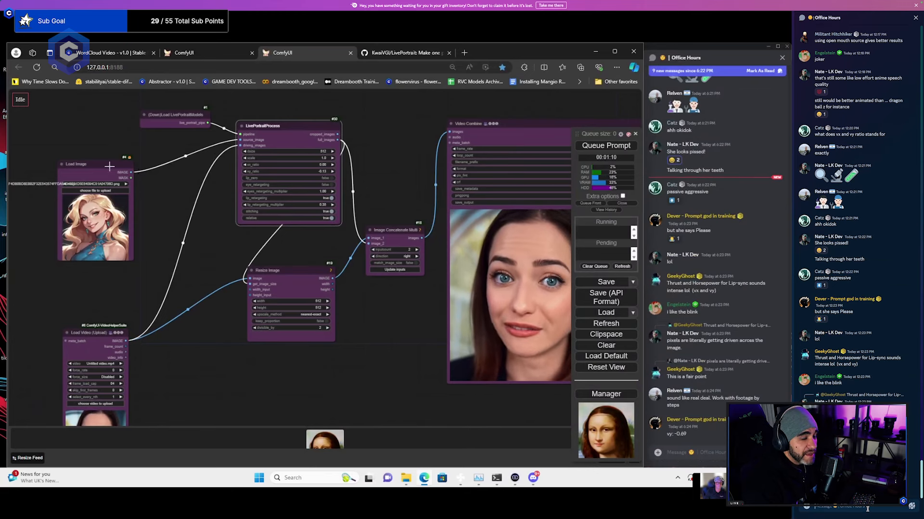
left_click_drag(106, 167, 83, 157)
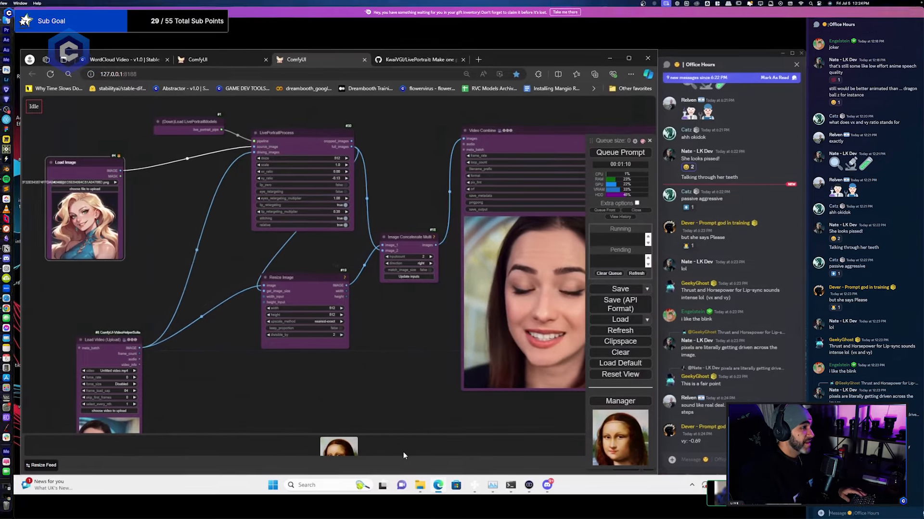
Switch to File Explorer and open the download dump 8 folder on the Storage (D:) drive
mouse_move(405, 477)
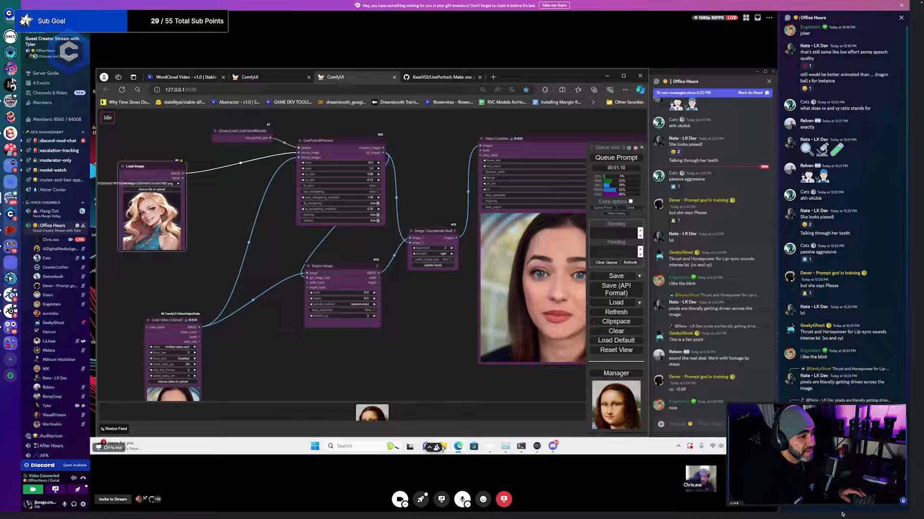
left_click(454, 455)
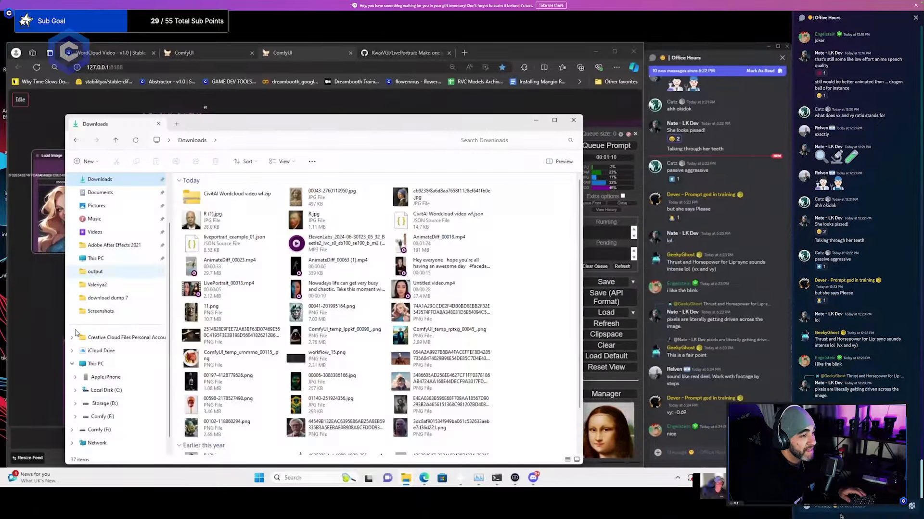
left_click(146, 408)
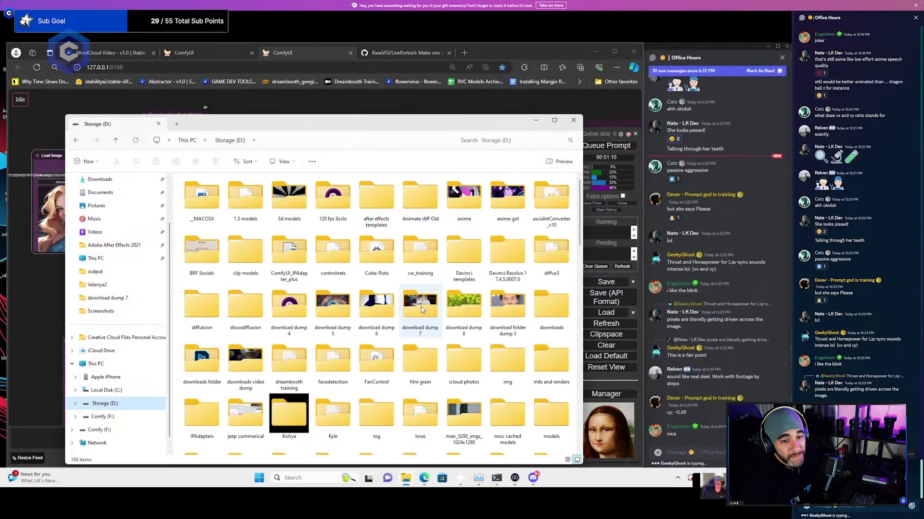
double_click(463, 308)
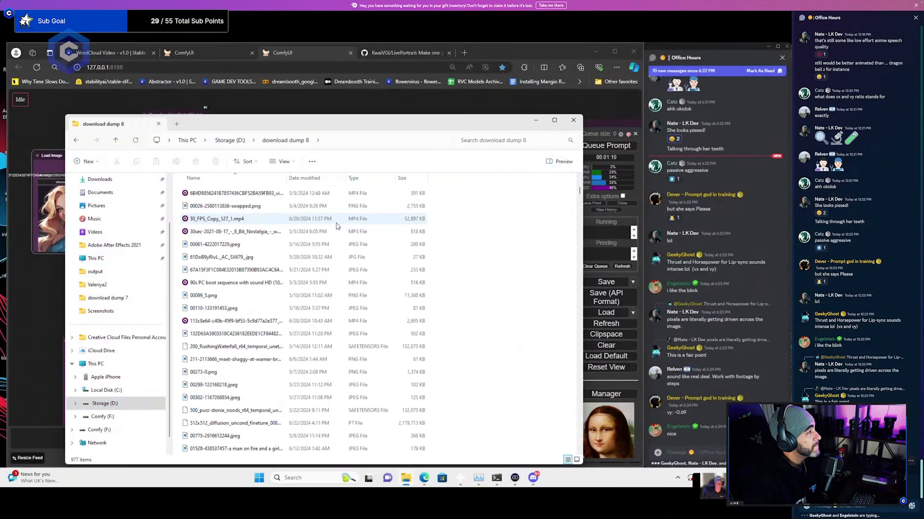
Look through the clips in the Videos folder for a suitable driving video, and close the file window
left_click(95, 232)
scroll(402, 220, "down", 15)
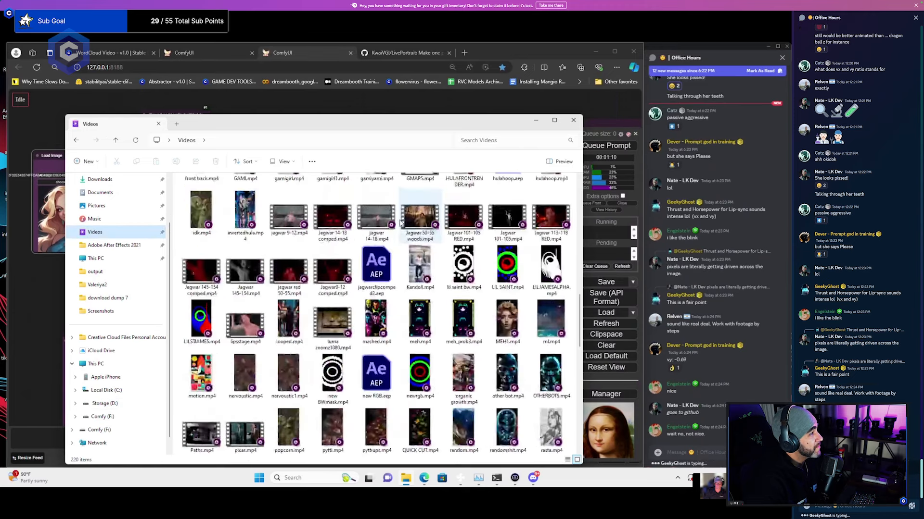
mouse_move(368, 478)
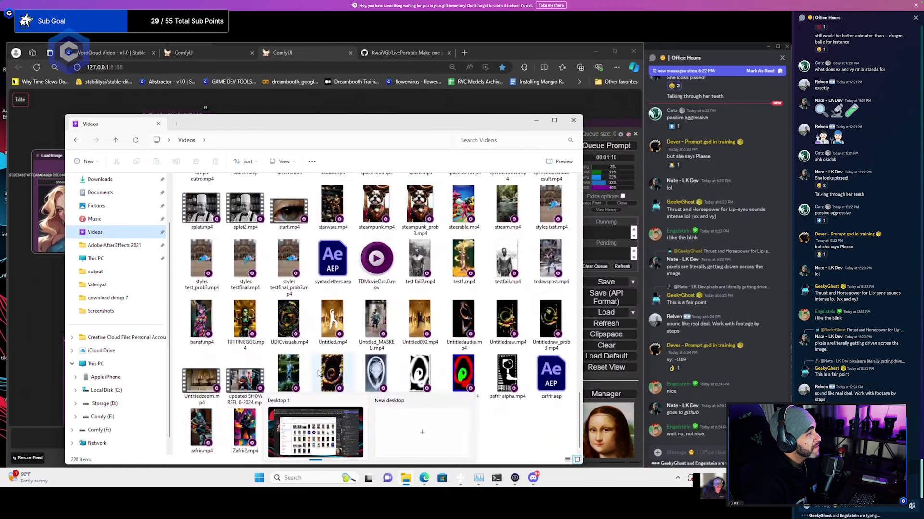
scroll(318, 373, "up", 10)
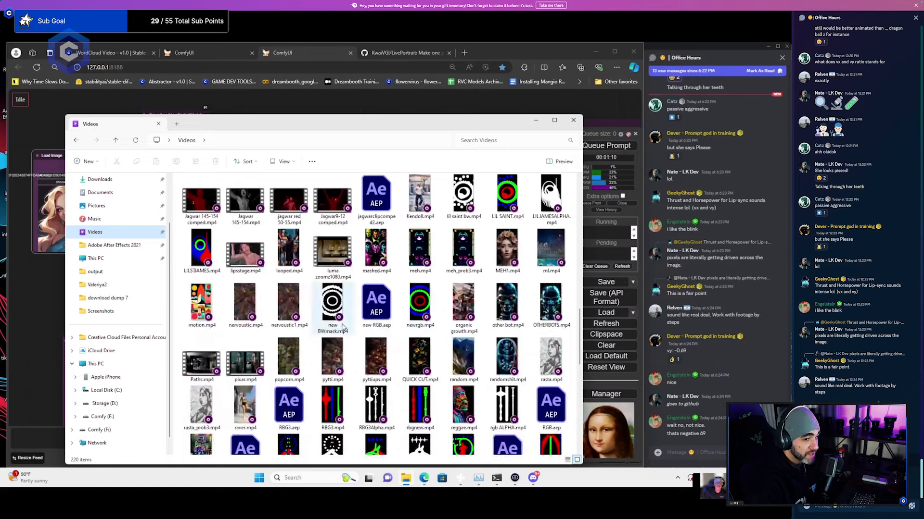
scroll(339, 334, "up", 4)
scroll(499, 294, "up", 10)
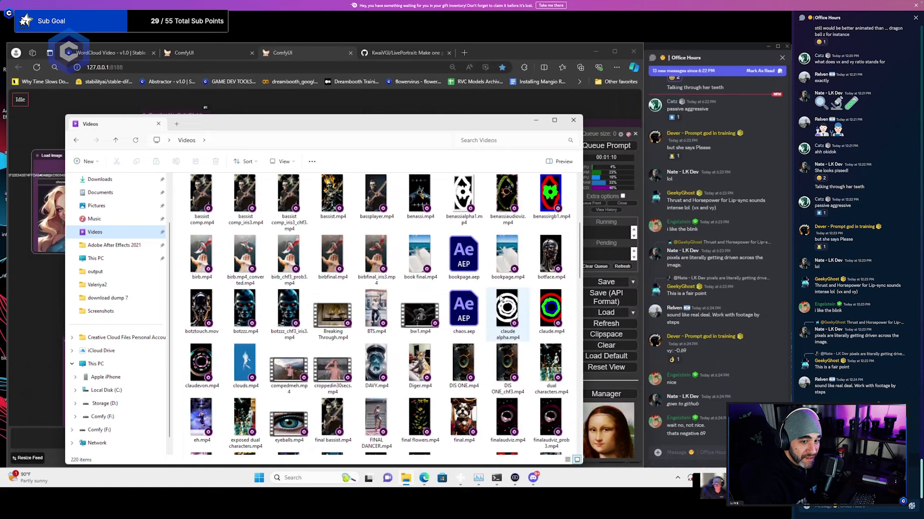
scroll(339, 327, "up", 2)
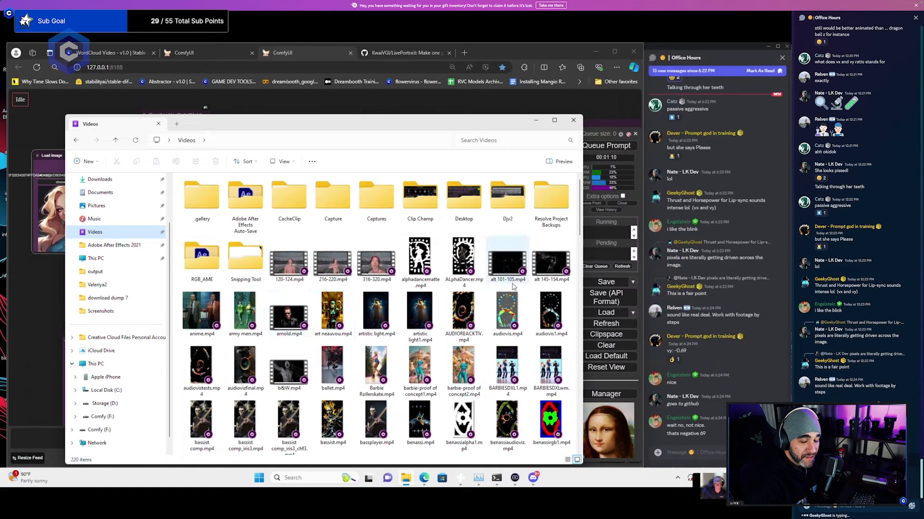
scroll(514, 287, "down", 15)
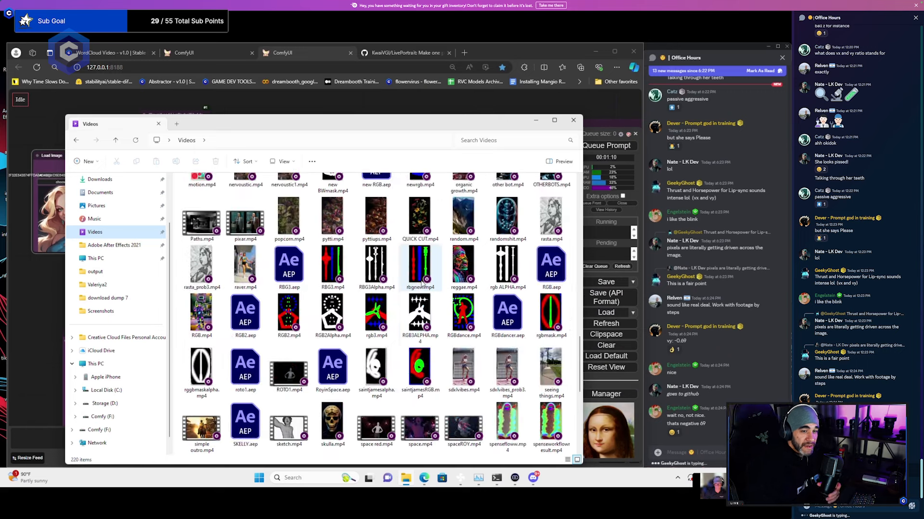
scroll(259, 296, "down", 1)
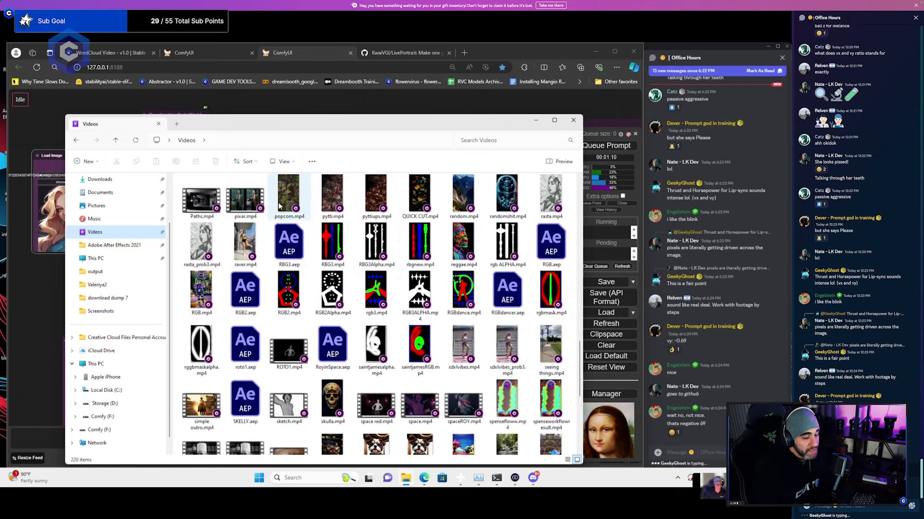
scroll(425, 245, "down", 8)
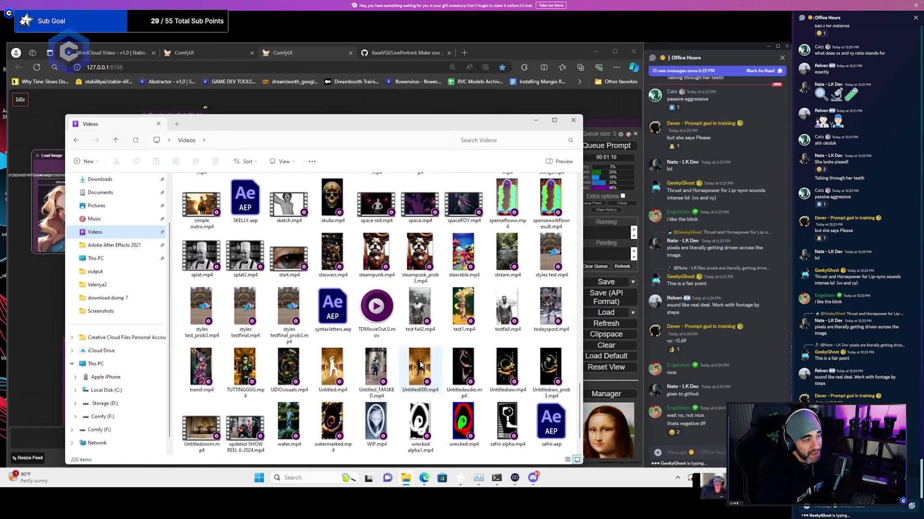
scroll(420, 364, "down", 2)
scroll(343, 396, "up", 20)
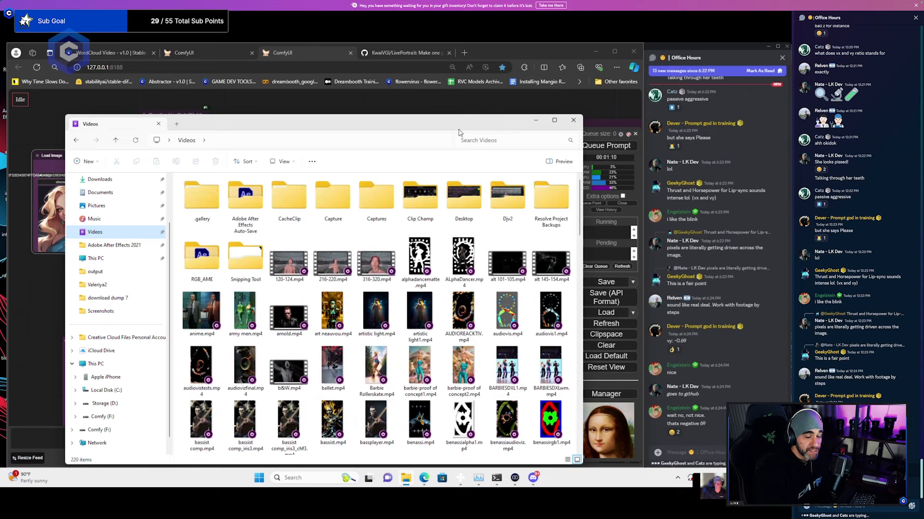
left_click(572, 121)
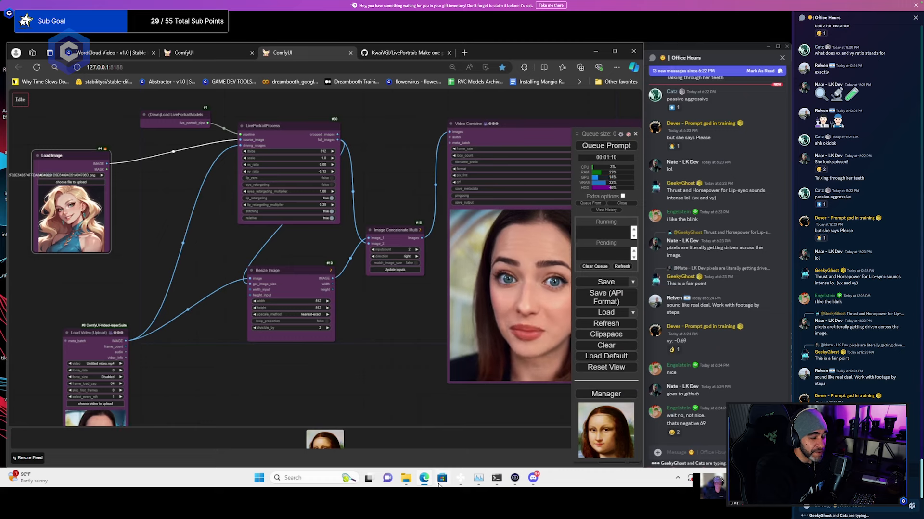
Switch back to File Explorer and reopen the download dump 8 folder on the Storage (D:) drive
left_click(406, 478)
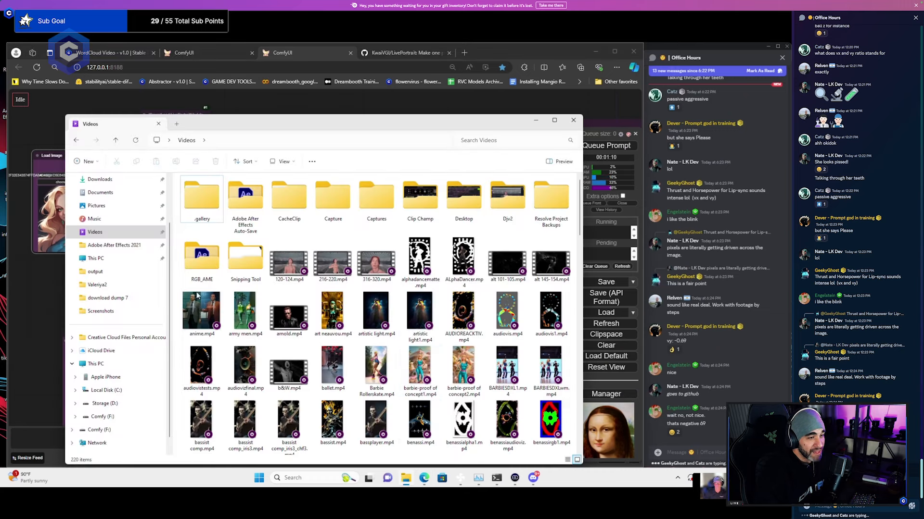
left_click(101, 404)
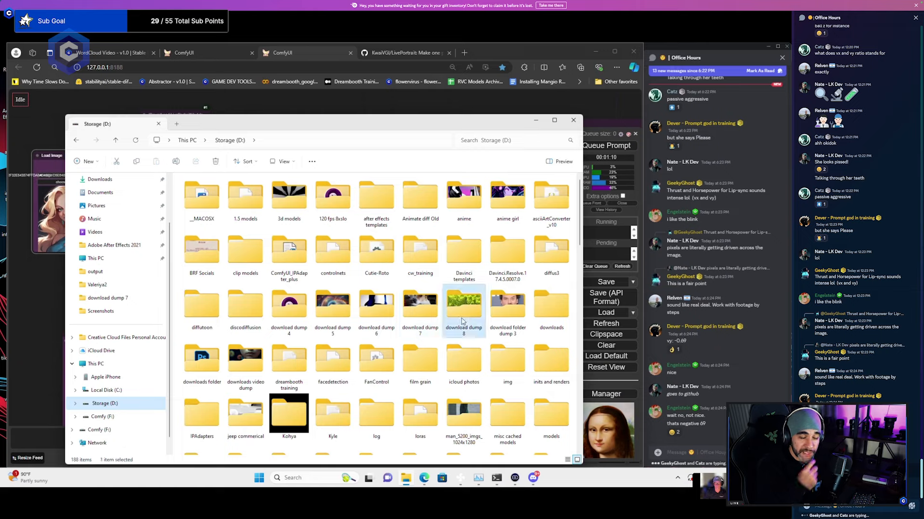
double_click(462, 322)
Look through the files in download dump 8 for usable source footage, and return to the ComfyUI workflow
scroll(233, 307, "down", 10)
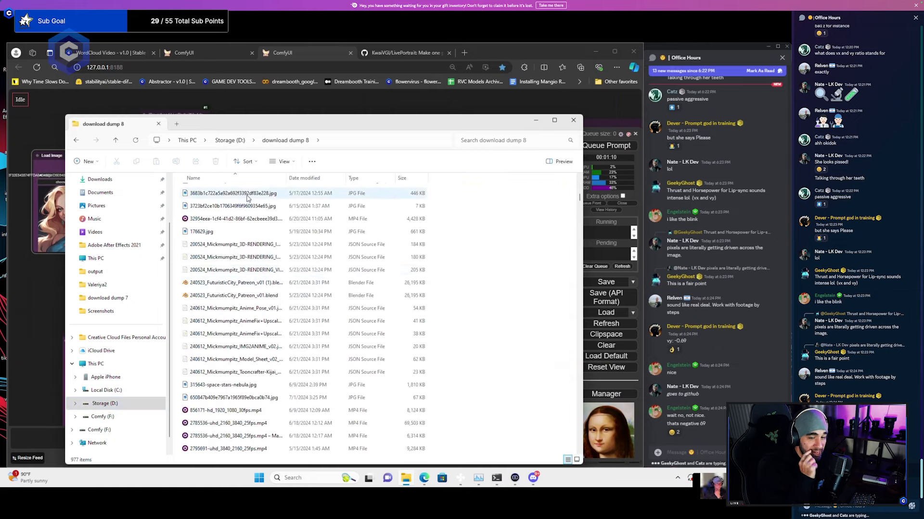
scroll(241, 231, "down", 5)
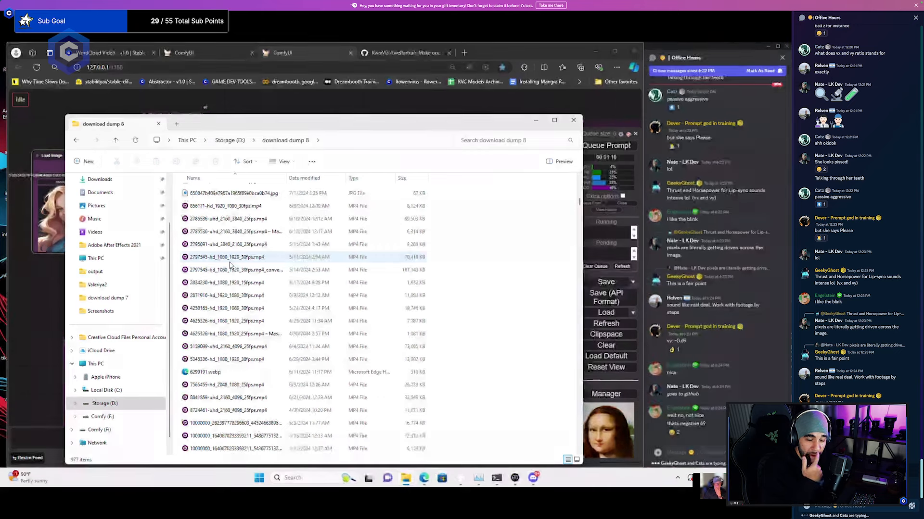
scroll(230, 264, "down", 10)
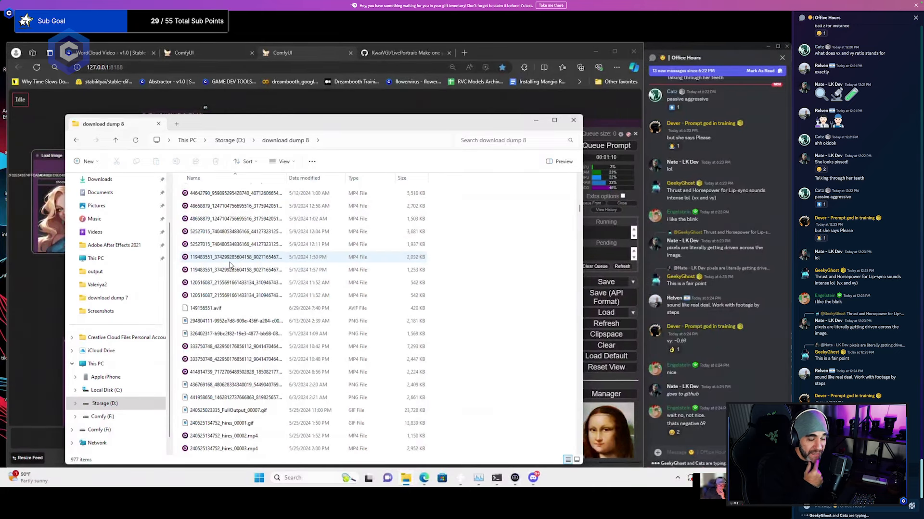
scroll(230, 264, "down", 5)
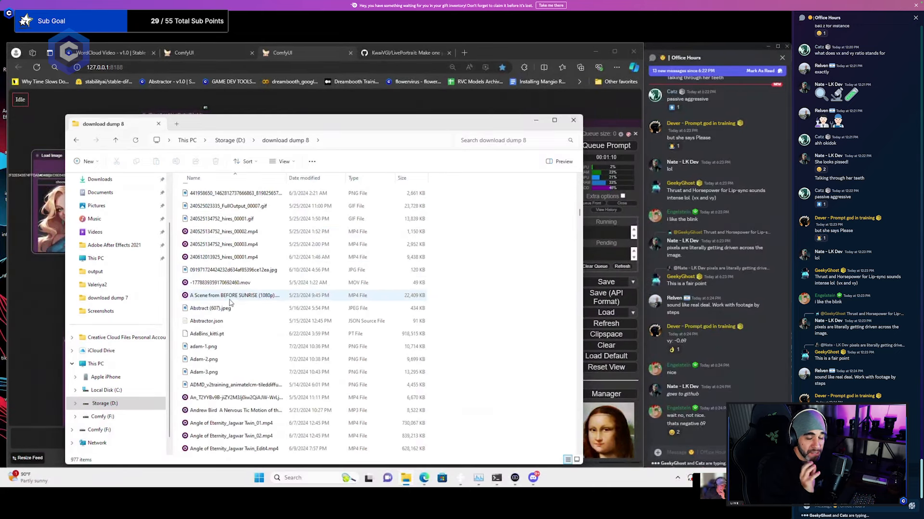
scroll(231, 300, "down", 4)
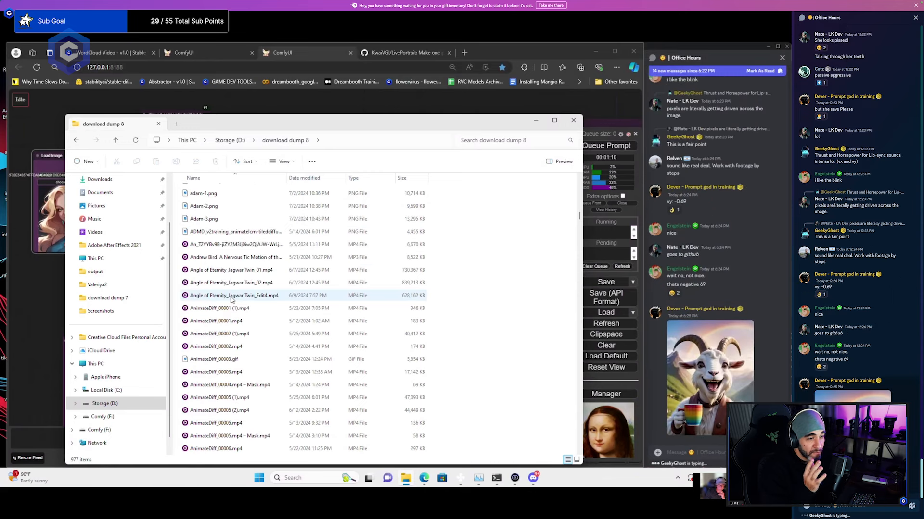
scroll(231, 300, "down", 1)
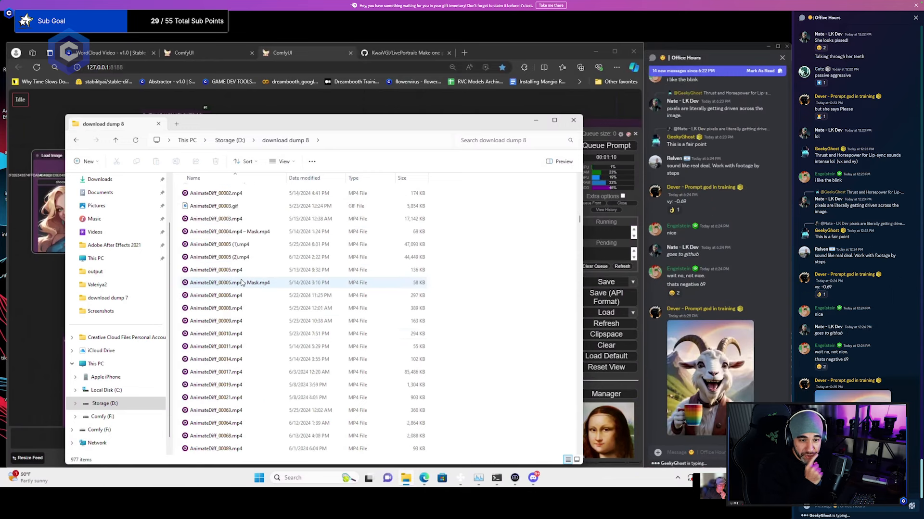
scroll(241, 282, "down", 8)
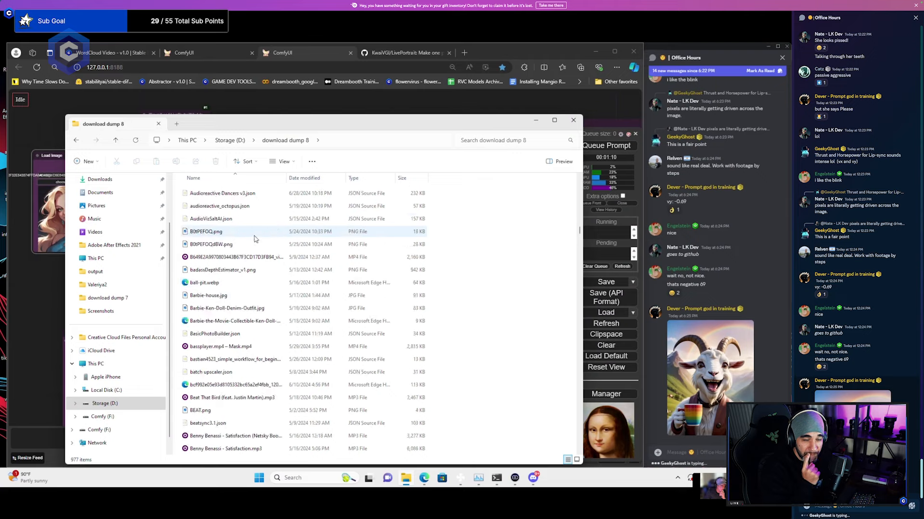
scroll(255, 237, "down", 20)
scroll(255, 237, "down", 15)
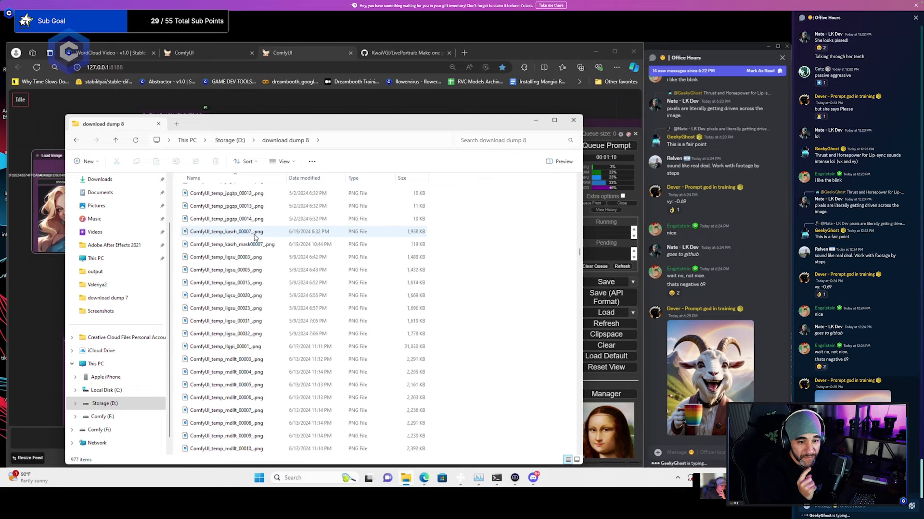
scroll(252, 237, "down", 4)
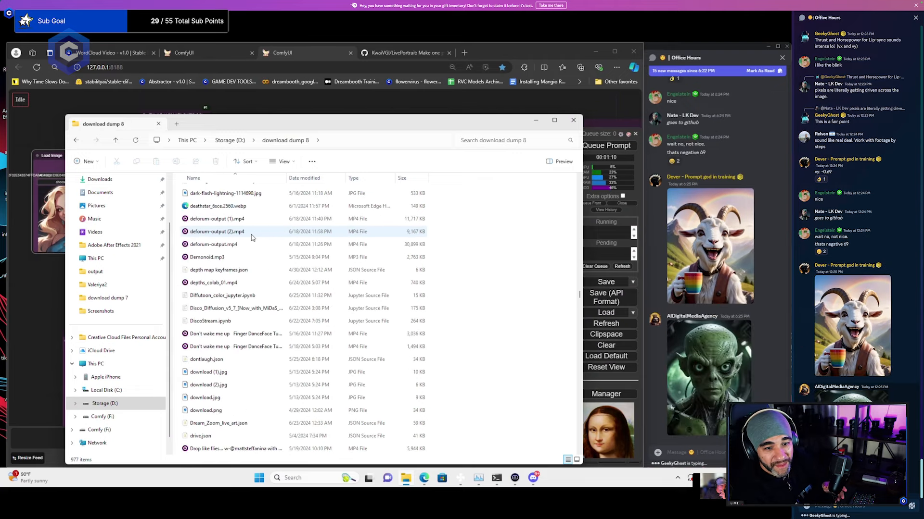
scroll(252, 237, "down", 9)
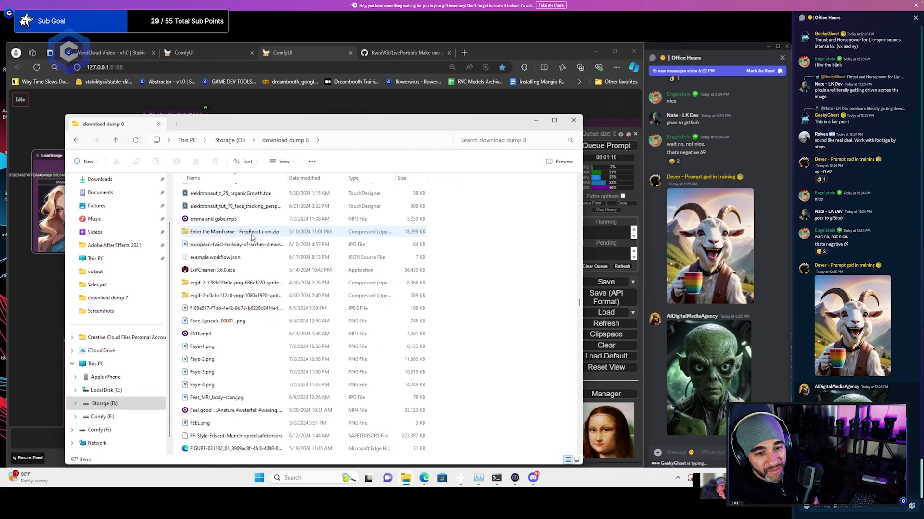
scroll(252, 237, "down", 8)
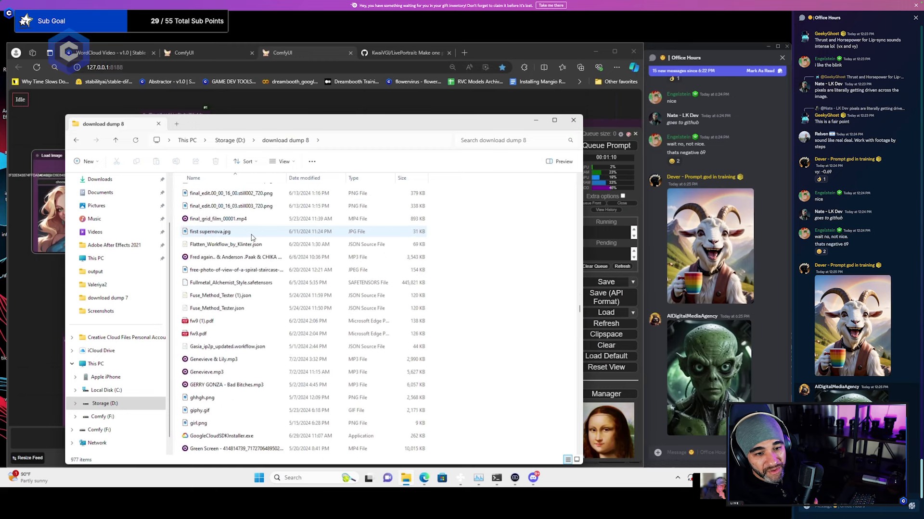
scroll(252, 237, "down", 10)
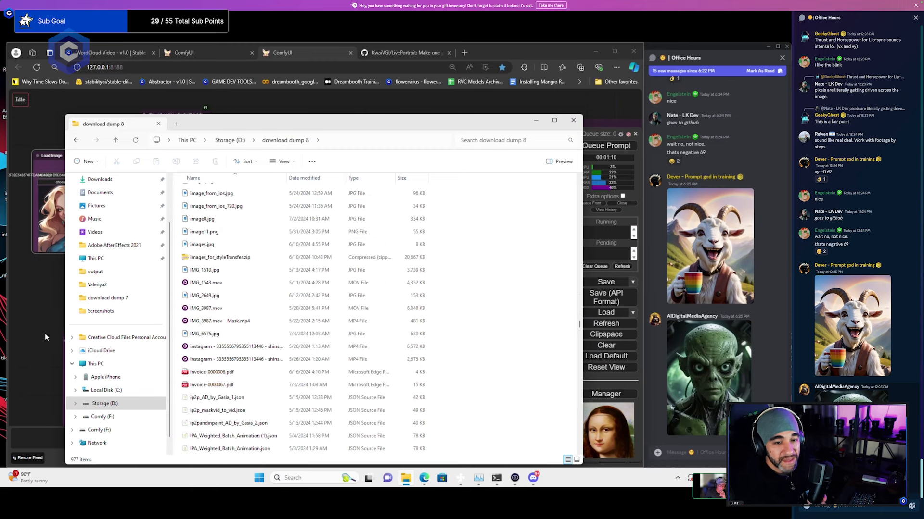
left_click(23, 340)
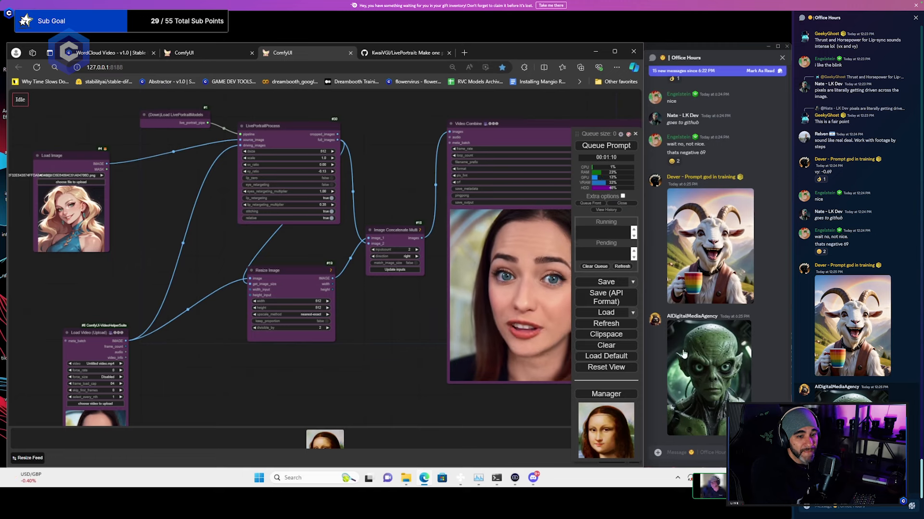
Switch to the Discord chat, enlarge the green alien portrait and save it to Downloads as 00029-2845456346.jpg
left_click(734, 354)
left_click(725, 351)
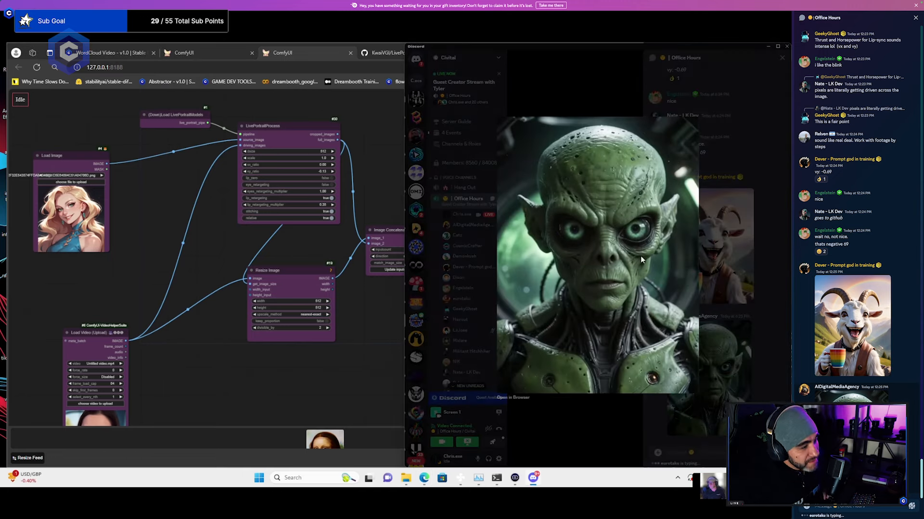
right_click(560, 187)
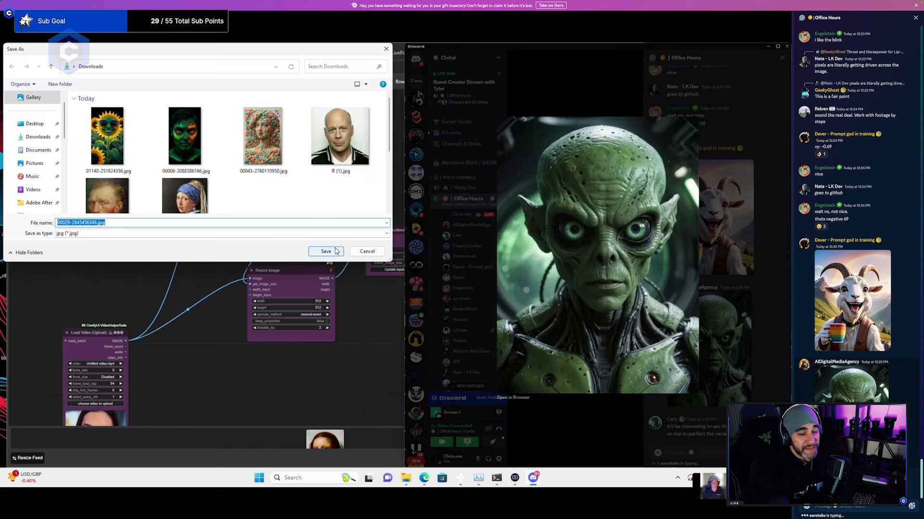
left_click(321, 255)
In ComfyUI, load ComfyUI_temp_rptxg_00045_.png from Downloads into the Load Image node as the source image
left_click(98, 184)
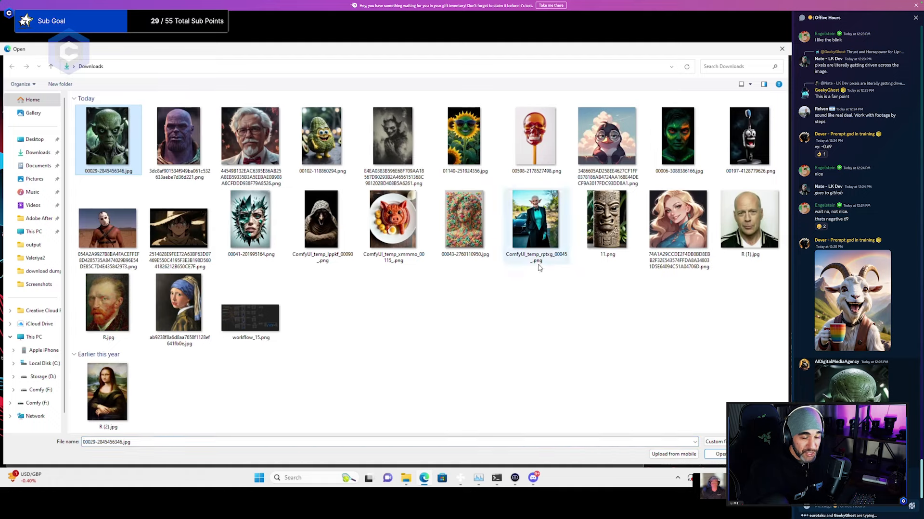
left_click(540, 224)
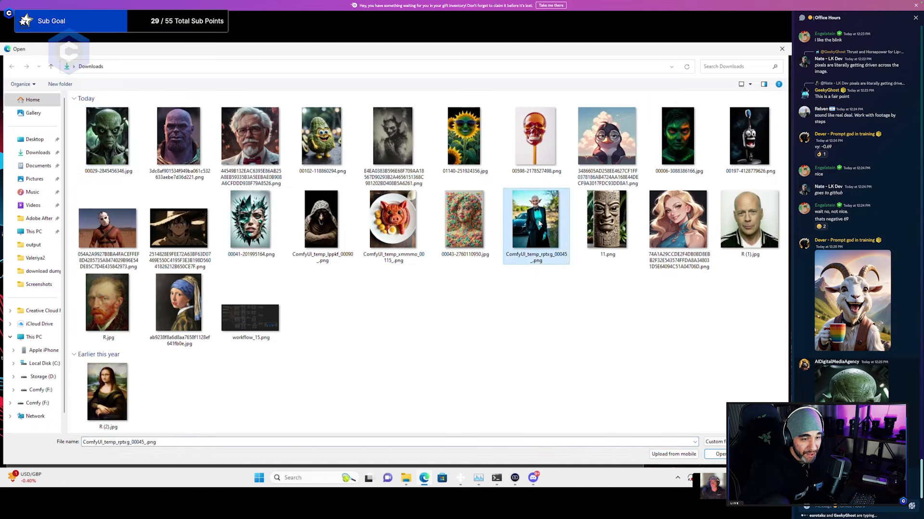
left_click(715, 455)
Queue the LivePortrait workflow to run with the newly loaded source image
scroll(227, 210, "up", 2)
scroll(189, 259, "down", 2)
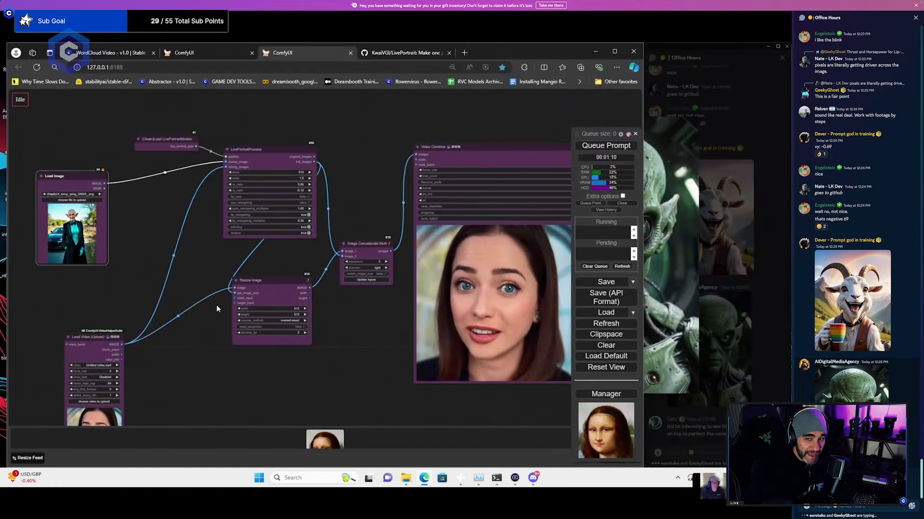
left_click_drag(262, 386, 218, 332)
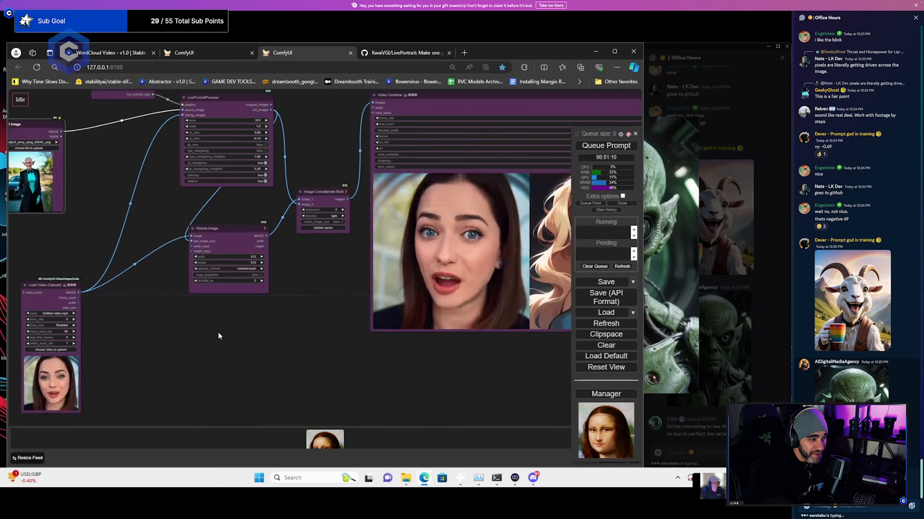
left_click_drag(339, 271, 275, 324)
left_click(626, 147)
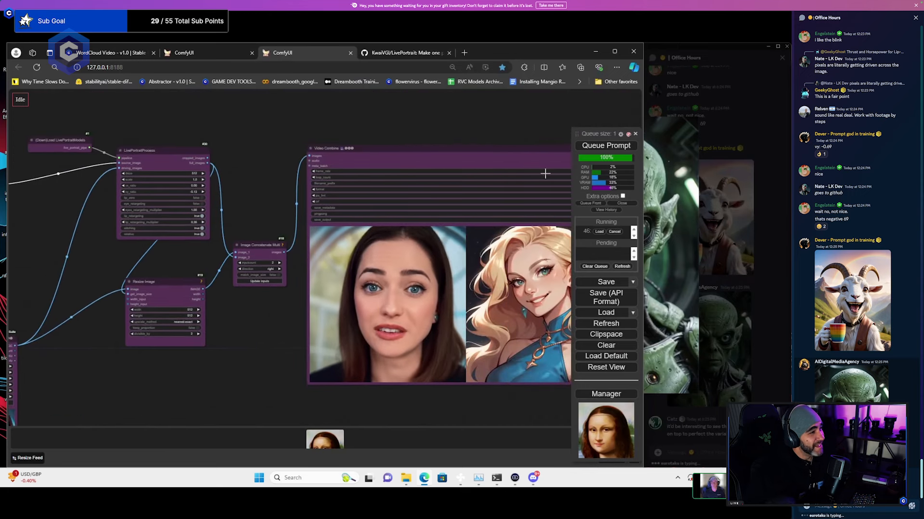
Move the Load Image node next to the LivePortraitProcess node and enlarge it for a bigger preview
left_click_drag(82, 282, 255, 252)
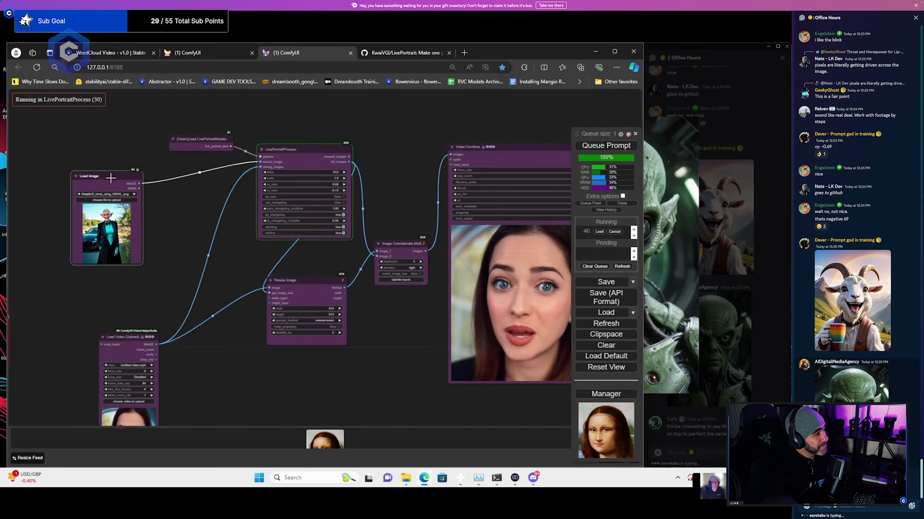
left_click_drag(111, 178, 171, 162)
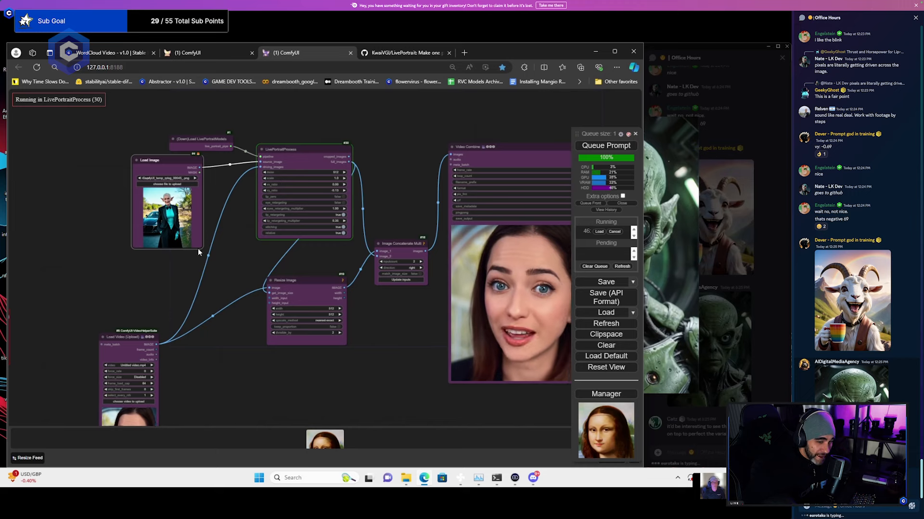
left_click_drag(200, 248, 243, 308)
Place the Load Video node directly below the Load Image node and enlarge it to about the same width
left_click_drag(231, 356, 164, 338)
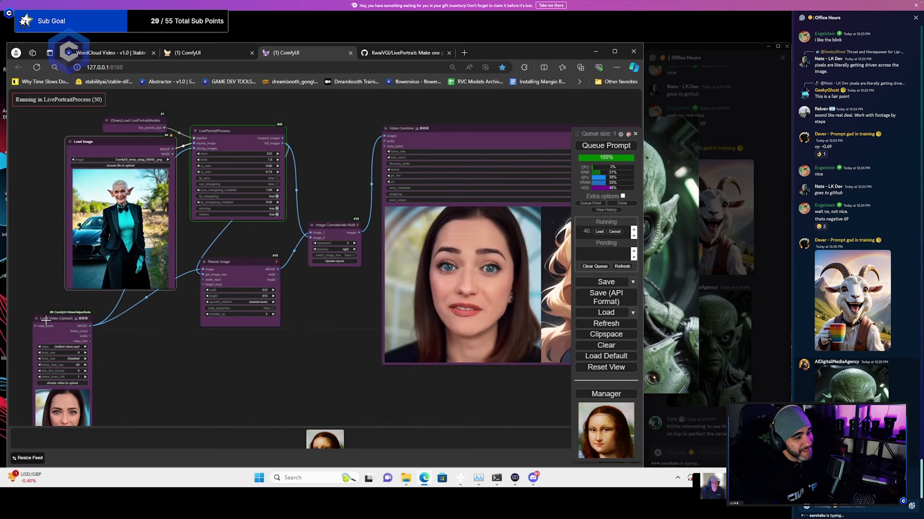
left_click_drag(46, 318, 75, 299)
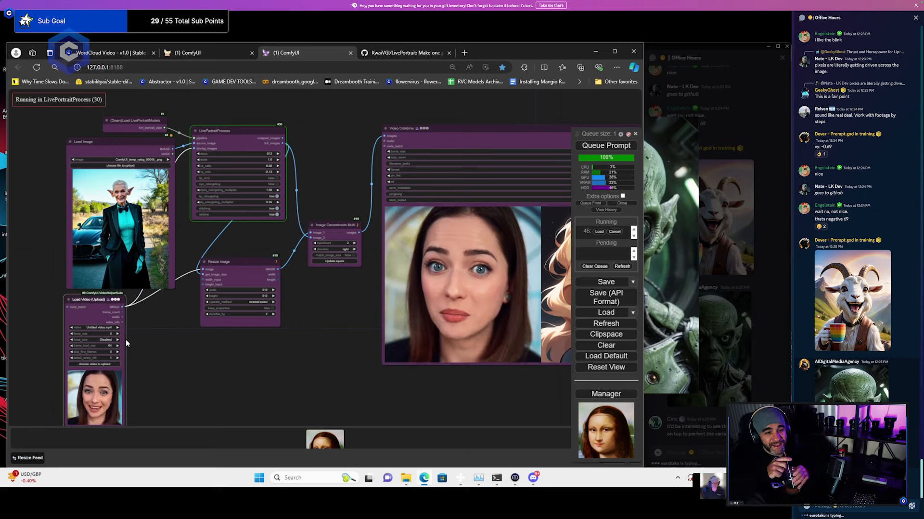
left_click_drag(127, 343, 107, 284)
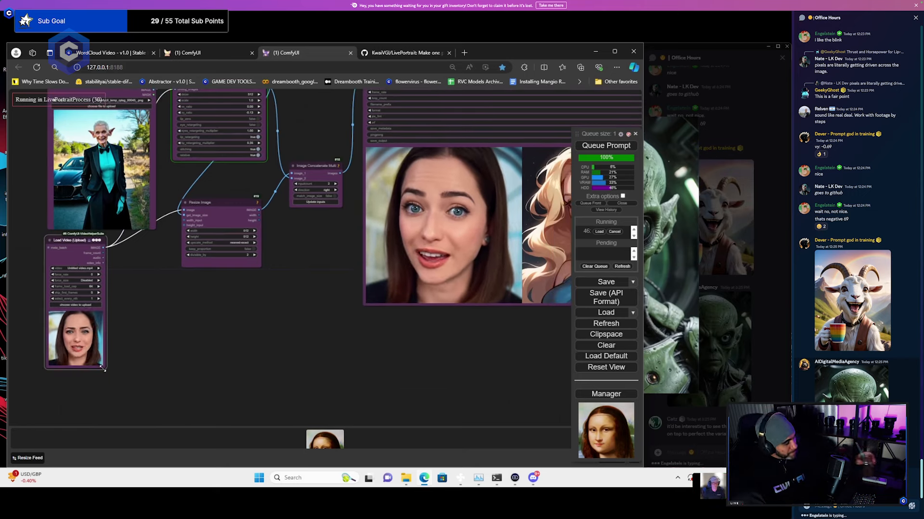
left_click_drag(104, 368, 153, 415)
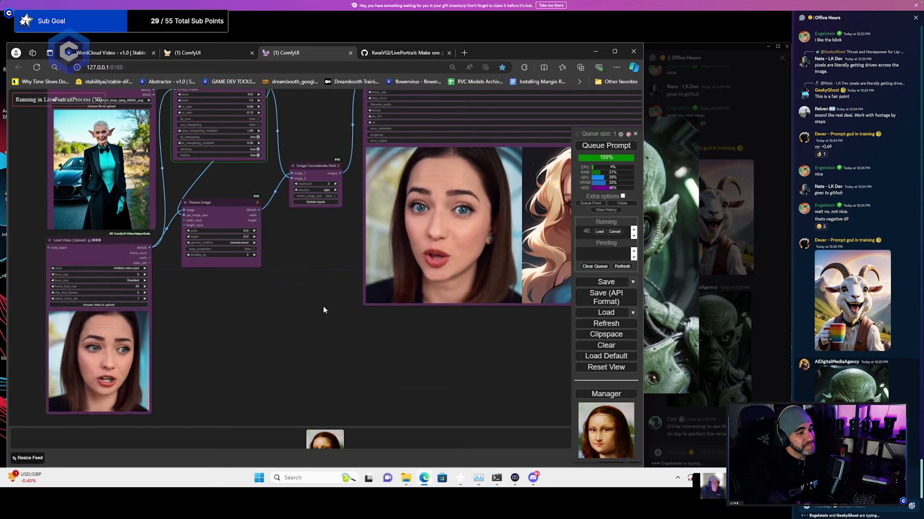
scroll(308, 376, "up", 2)
scroll(267, 361, "down", 2)
scroll(323, 283, "up", 3)
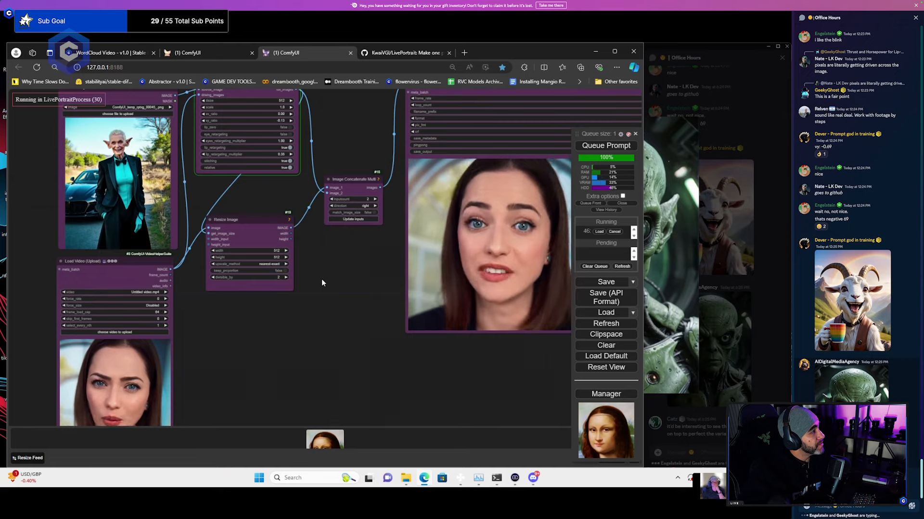
left_click_drag(311, 265, 321, 291)
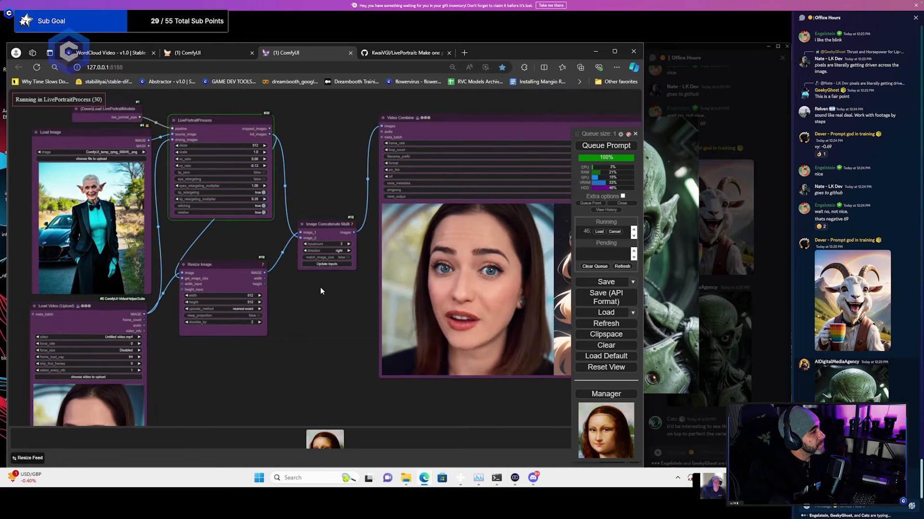
Check the images posted in the Office Hours chat in Discord, and return to ComfyUI to view the Video Combine nodes
left_click(754, 176)
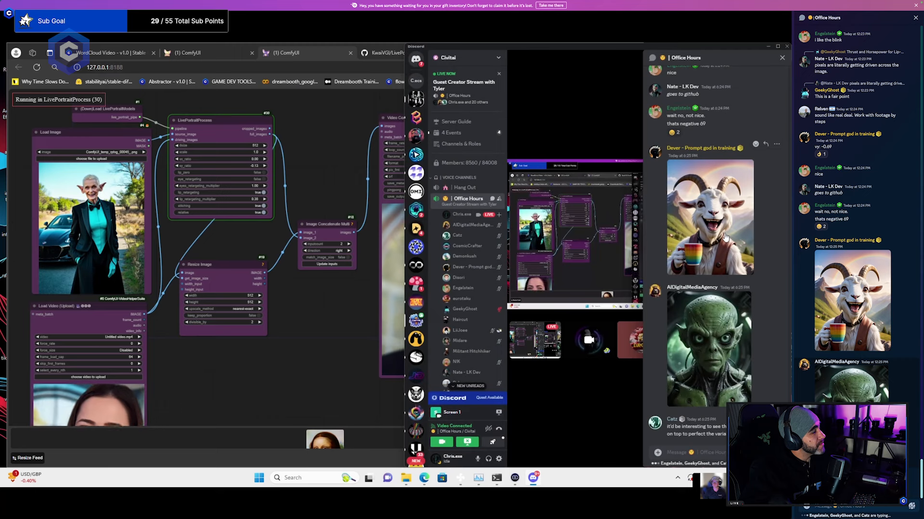
scroll(725, 237, "up", 2)
scroll(716, 249, "down", 2)
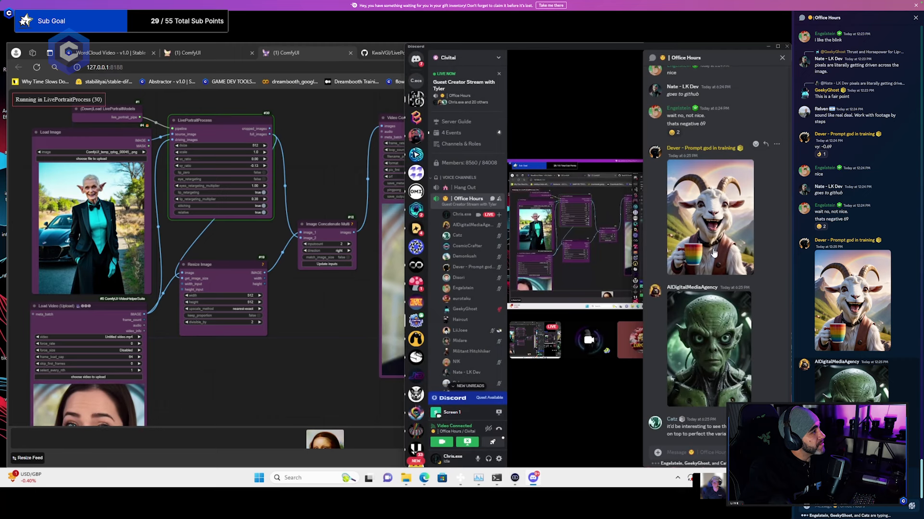
left_click(331, 307)
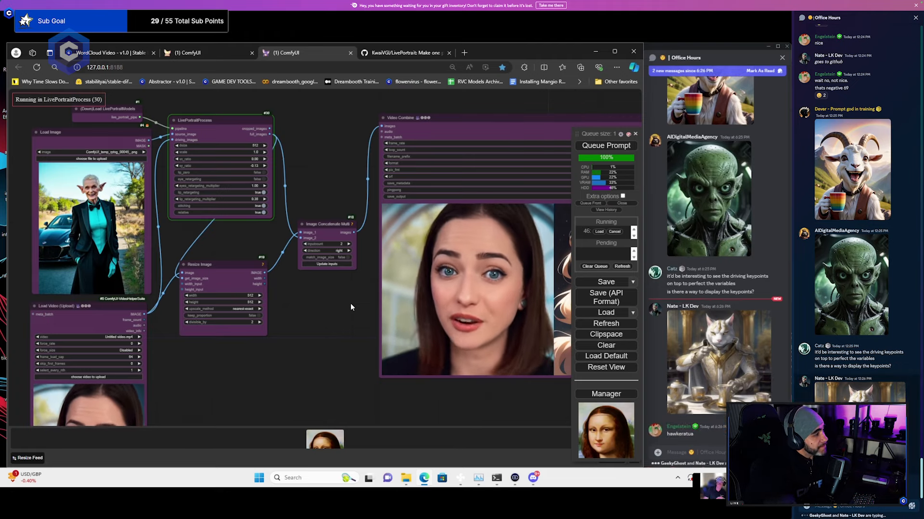
scroll(344, 282, "down", 3)
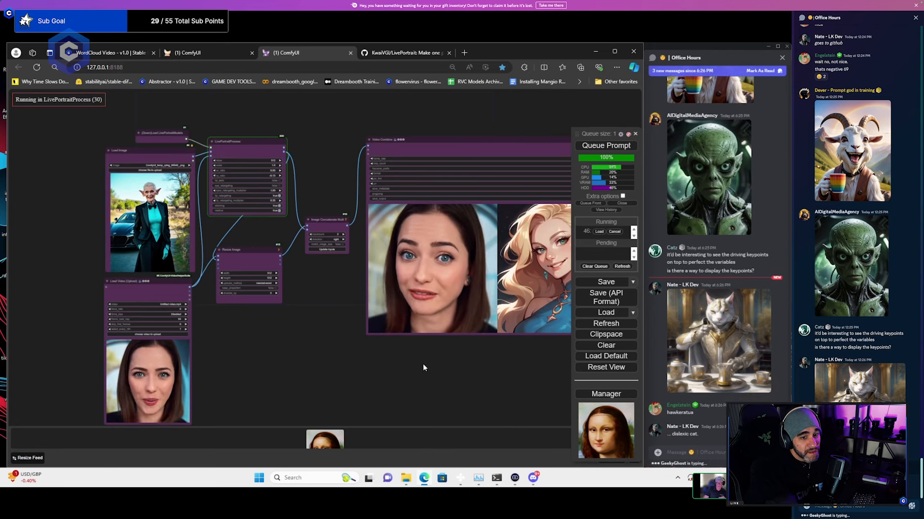
left_click_drag(423, 368, 307, 356)
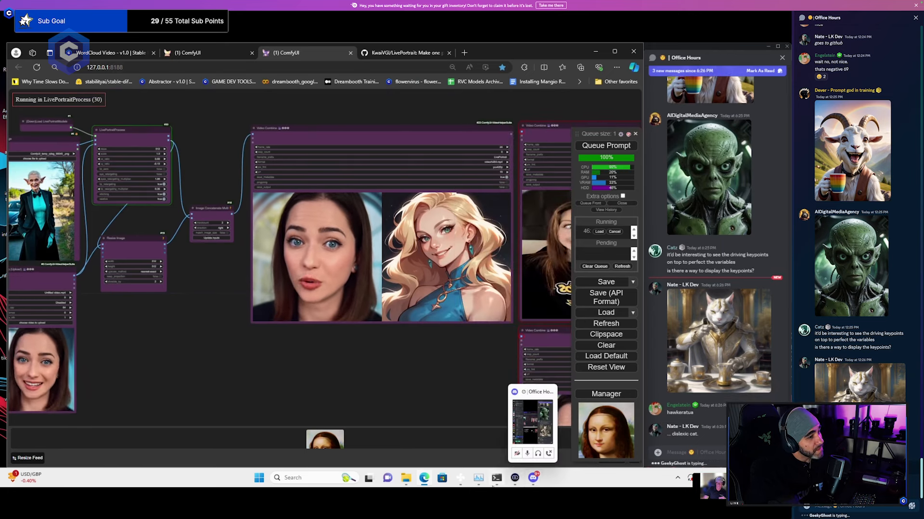
Check the CPU utilization in Task Manager while the workflow runs, and return to ComfyUI
left_click(478, 477)
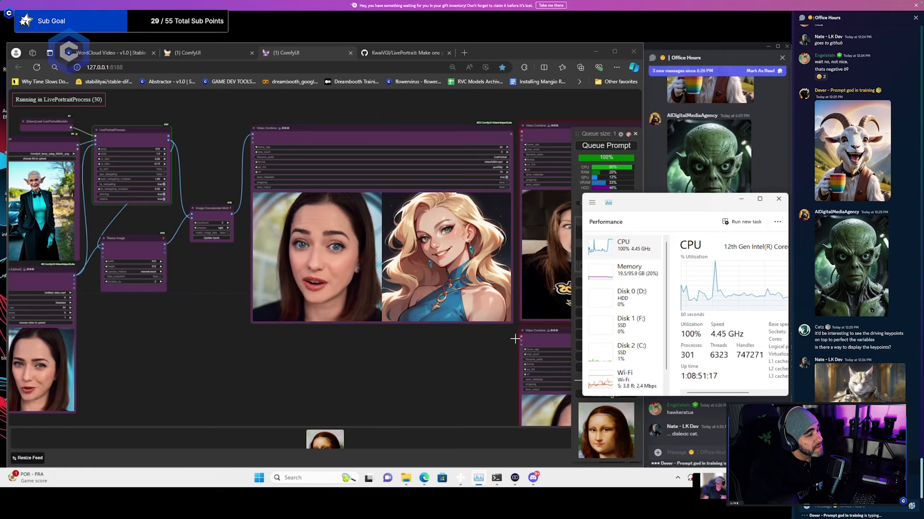
left_click(199, 285)
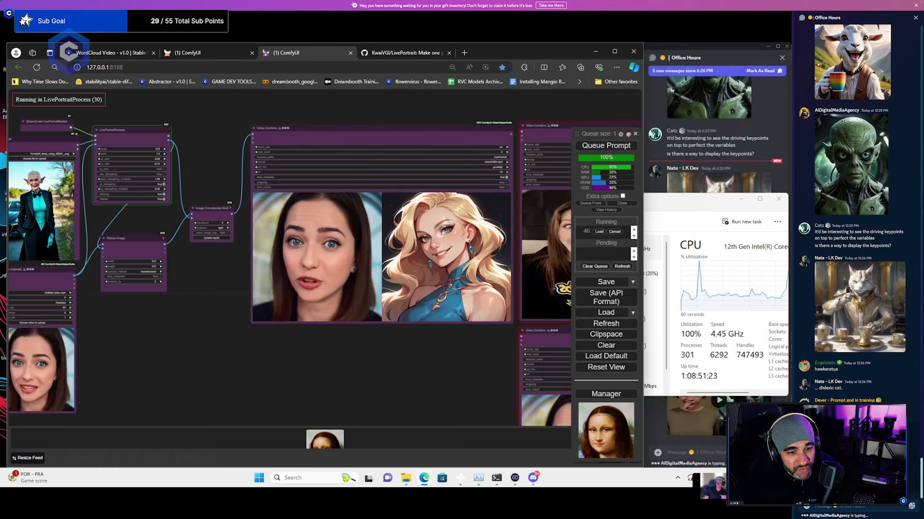
In Discord, play the newly posted green alien face animation, react to it with a laughing emoji, close the chat and return to ComfyUI
left_click(757, 441)
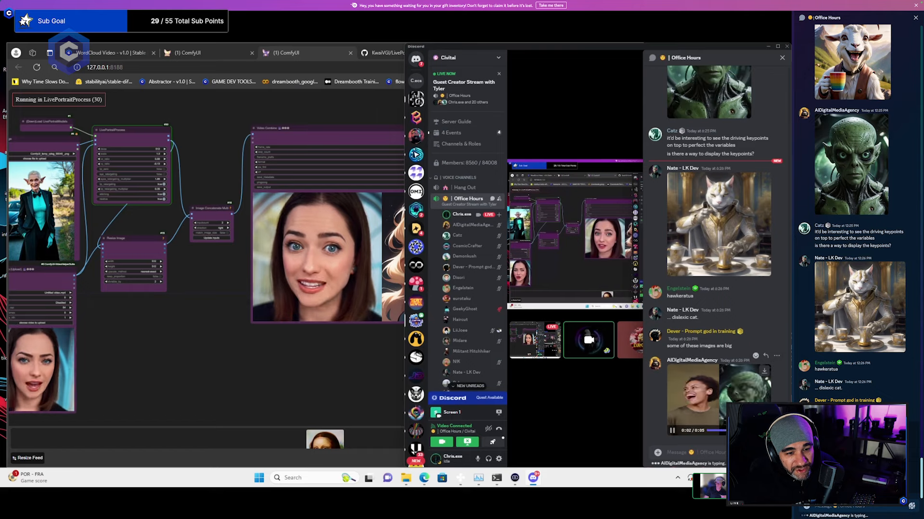
left_click(756, 357)
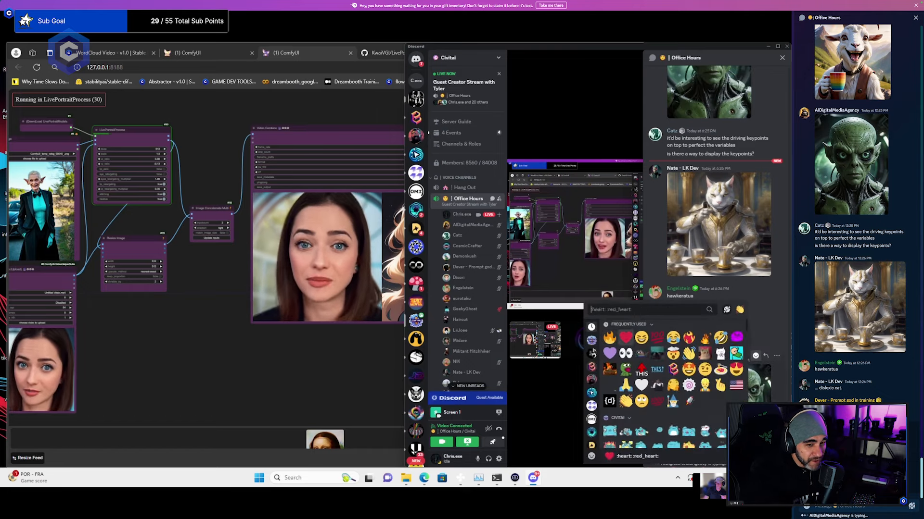
left_click(641, 338)
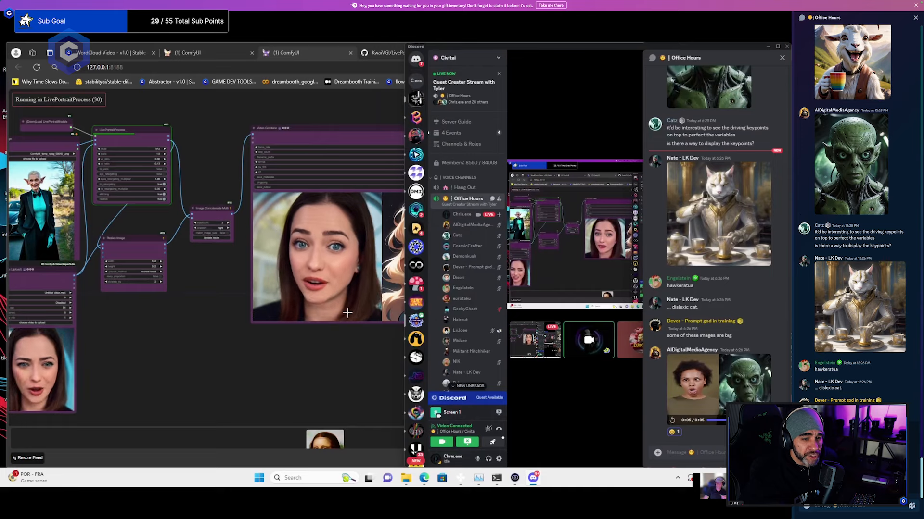
left_click(783, 58)
left_click(190, 347)
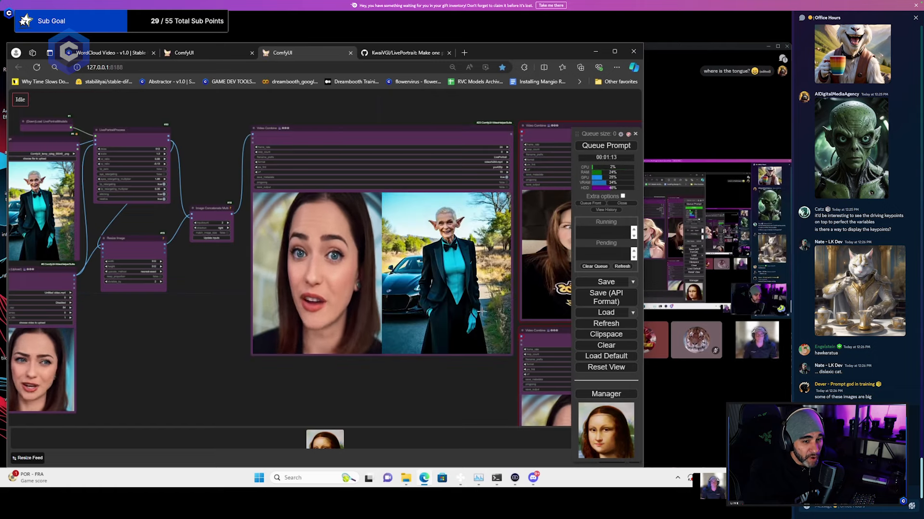
Turn off lip_retargeting on the LivePortraitProcess node and queue the workflow
scroll(480, 312, "up", 5)
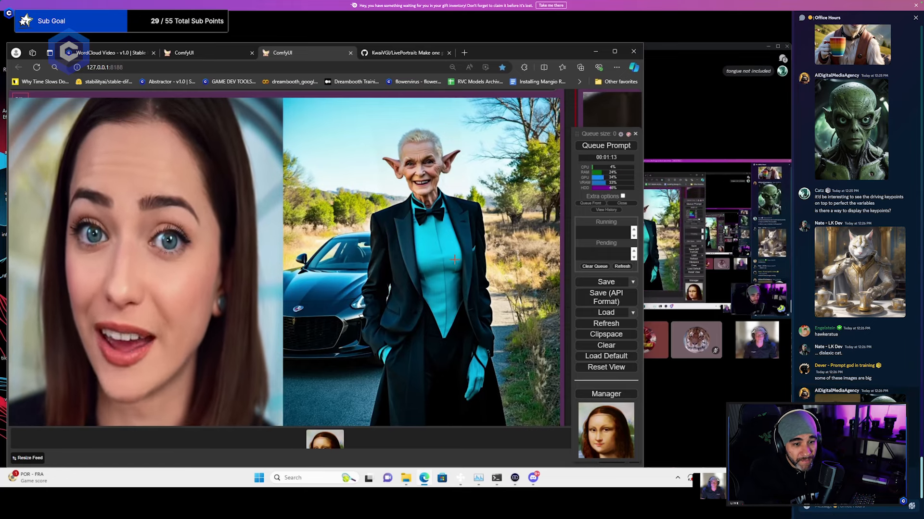
scroll(454, 259, "down", 5)
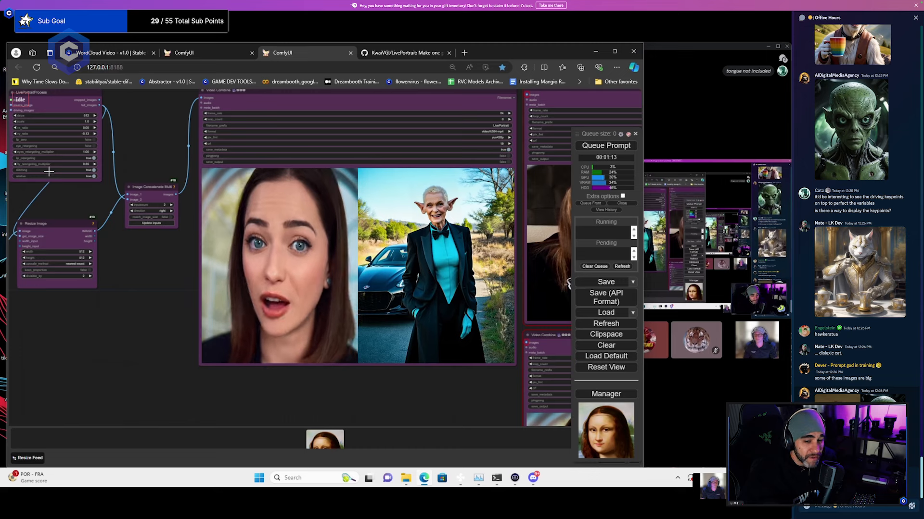
scroll(49, 171, "up", 3)
left_click_drag(200, 150, 142, 162)
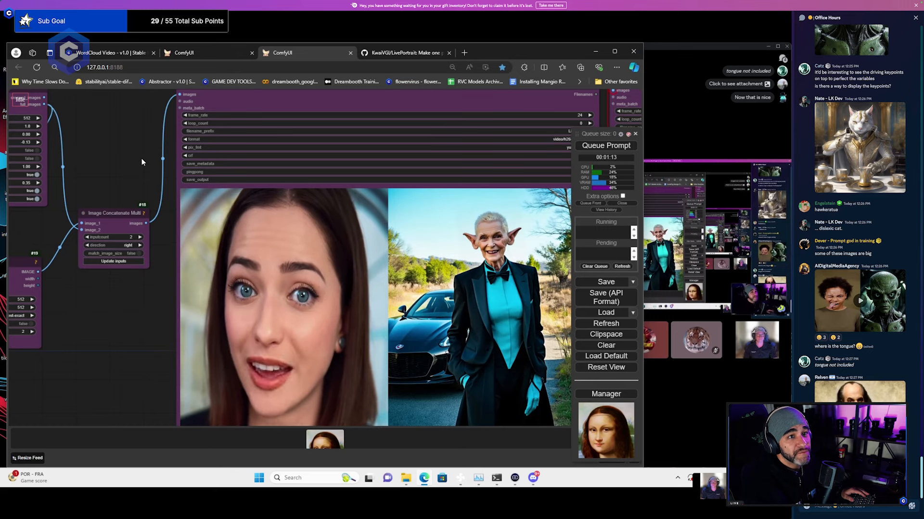
left_click_drag(142, 159, 263, 201)
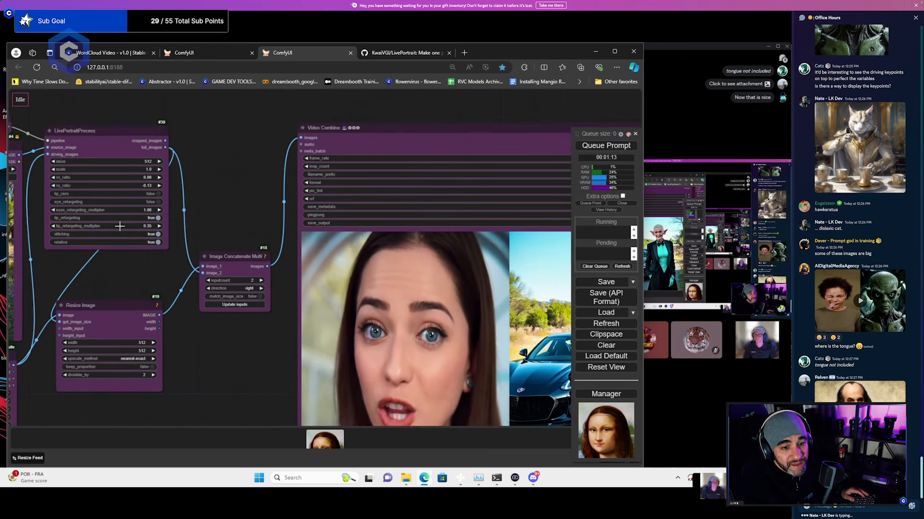
scroll(68, 257, "up", 1)
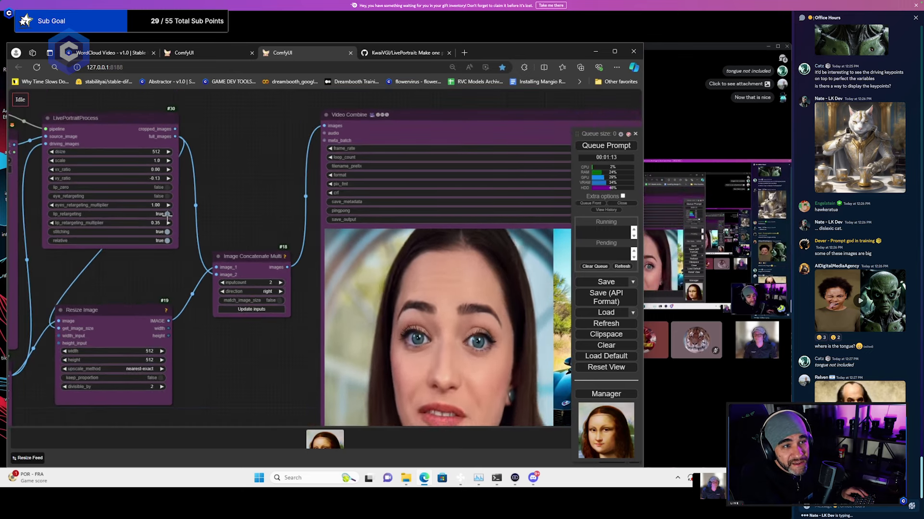
left_click(165, 215)
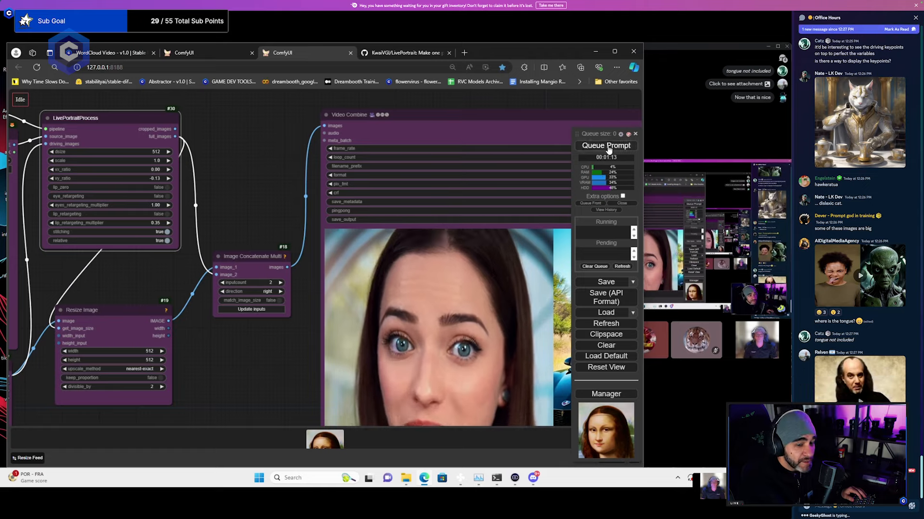
left_click(601, 146)
Inspect the existing elf animation in the Video Combine node, reopen the Office Hours chat in Discord, and return to ComfyUI
scroll(281, 352, "down", 3)
left_click_drag(281, 352, 103, 330)
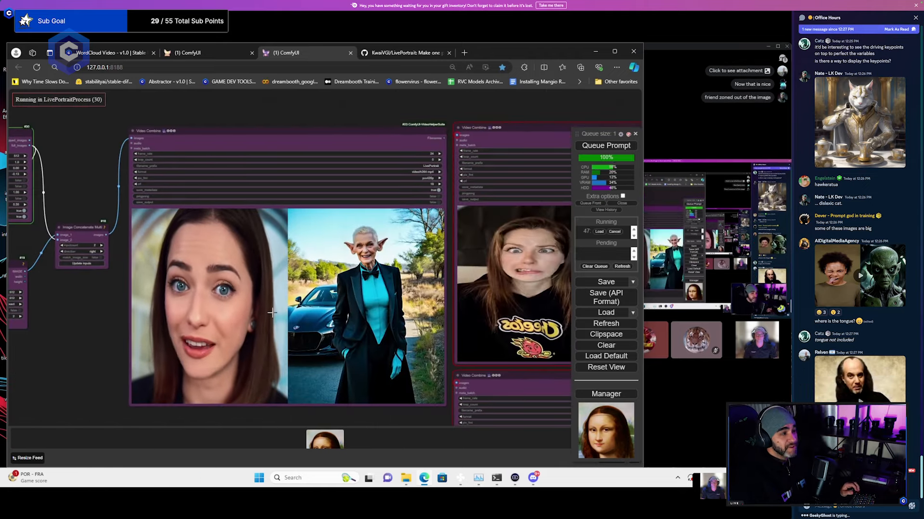
scroll(356, 284, "up", 8)
left_click_drag(422, 290, 401, 257)
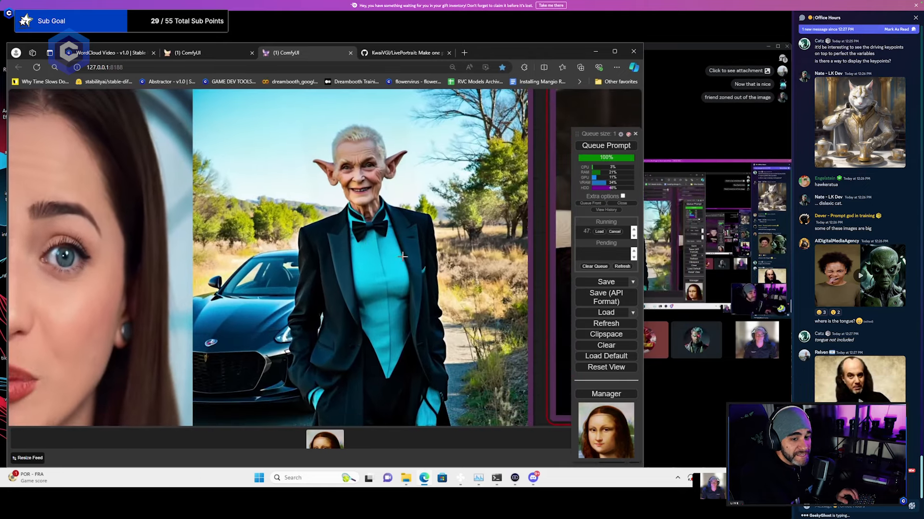
scroll(401, 257, "down", 1)
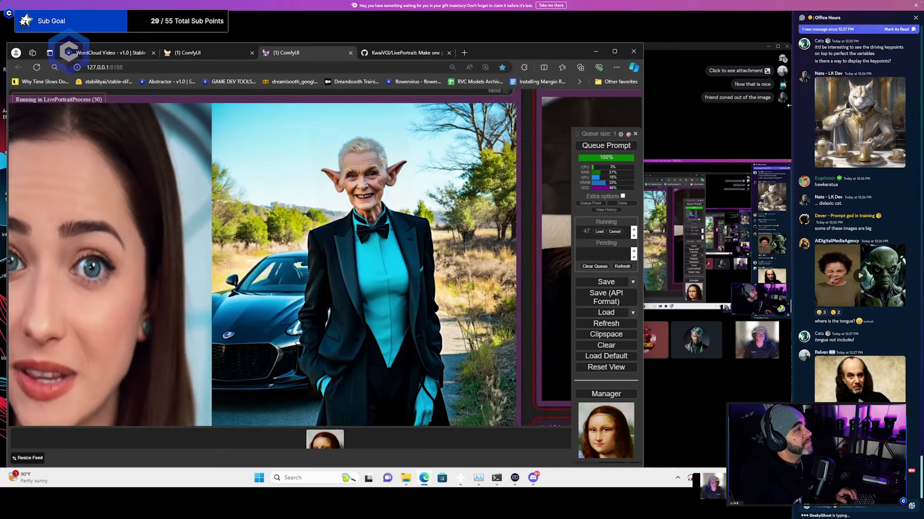
left_click(782, 62)
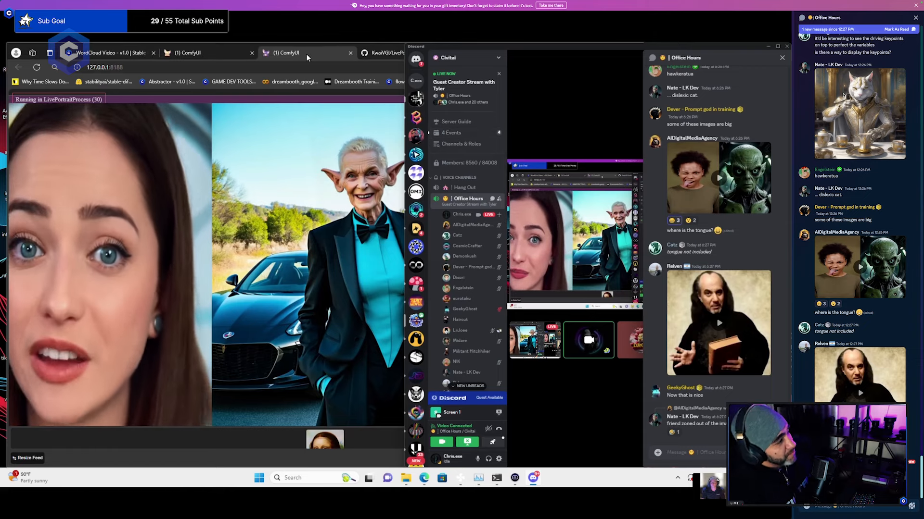
left_click(339, 93)
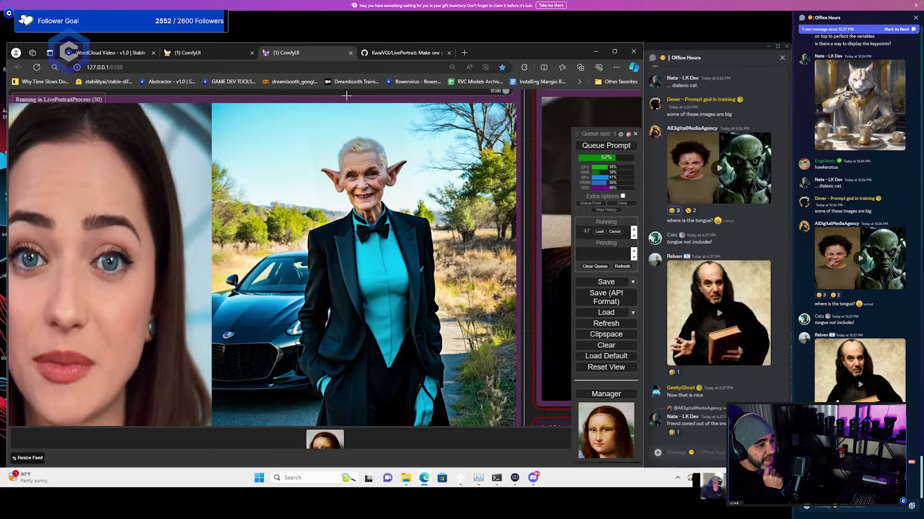
Examine the new side-by-side video in the Video Combine node, looking closely at the elf's face and mouth movement
scroll(347, 96, "down", 5)
left_click_drag(336, 232, 360, 287)
scroll(385, 343, "down", 2)
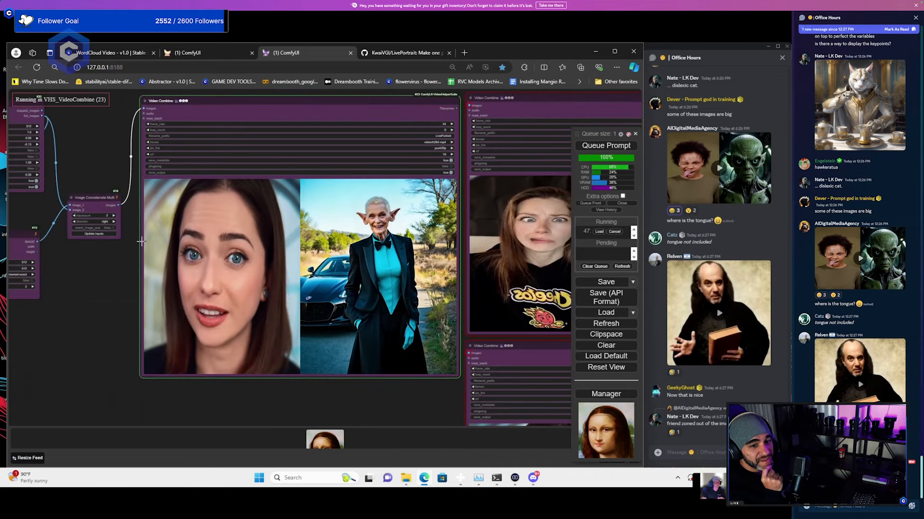
scroll(409, 235, "up", 4)
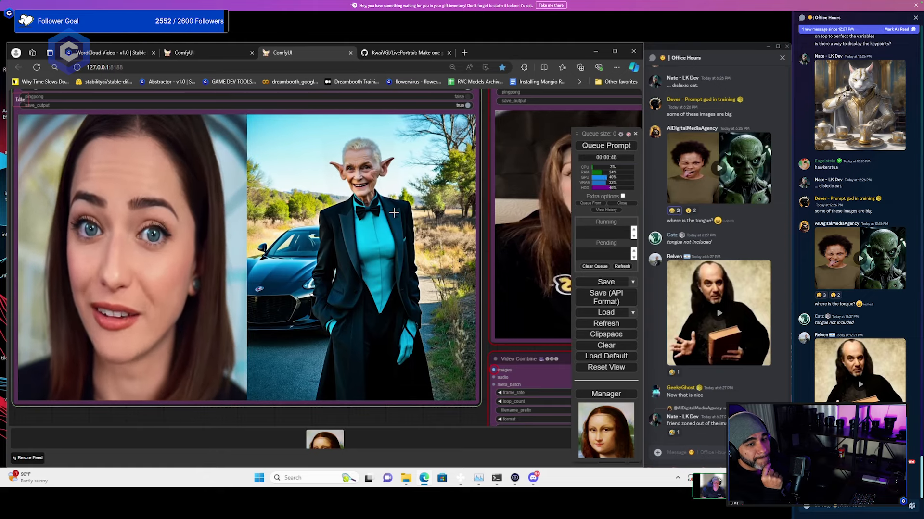
scroll(380, 201, "up", 3)
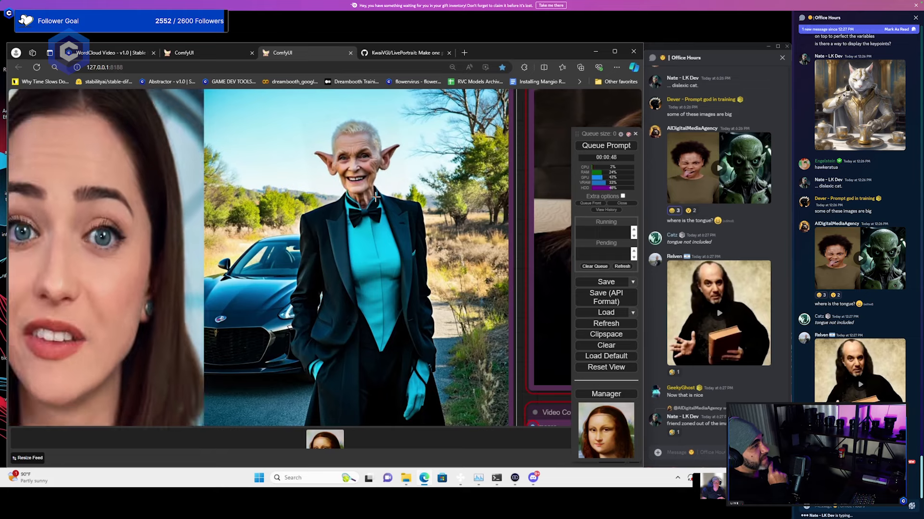
scroll(376, 197, "up", 3)
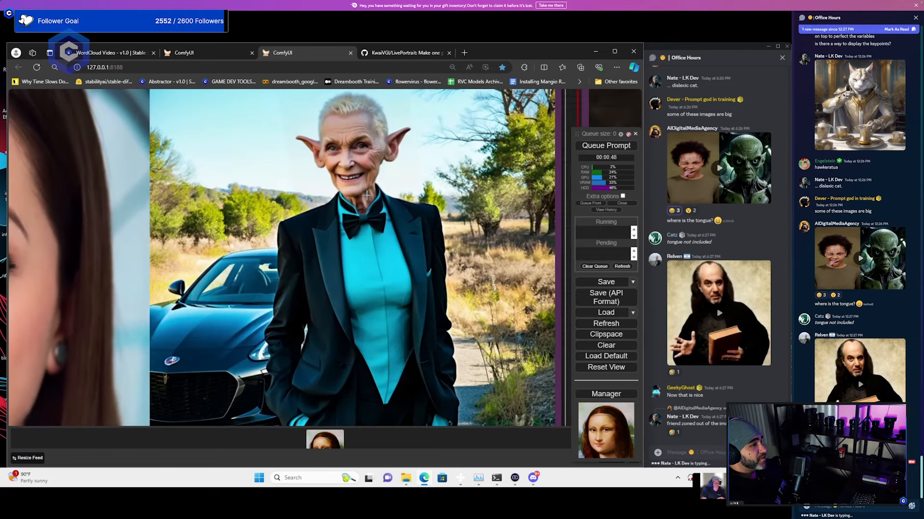
scroll(366, 194, "down", 2)
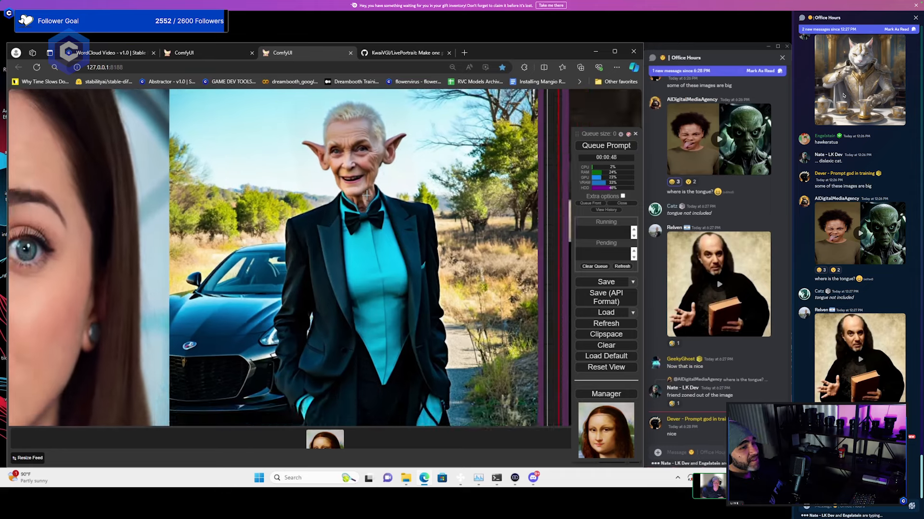
scroll(365, 194, "down", 1)
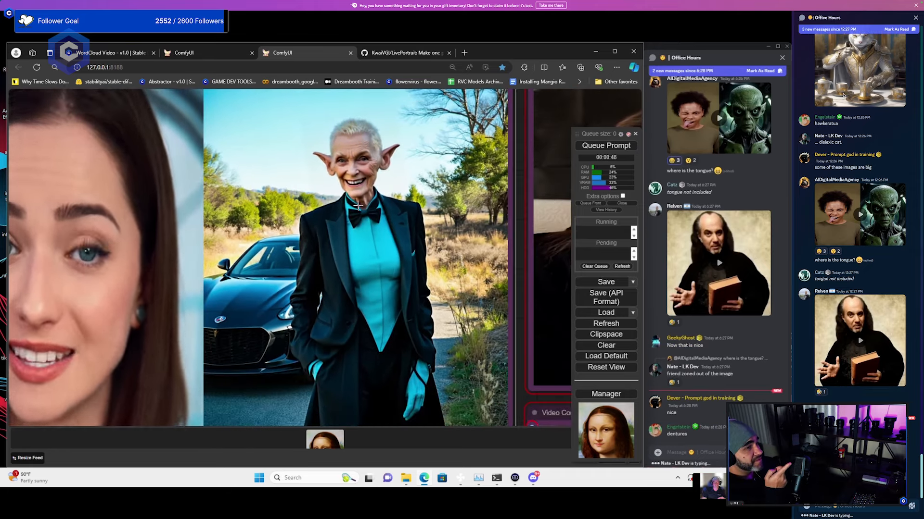
scroll(369, 210, "down", 6)
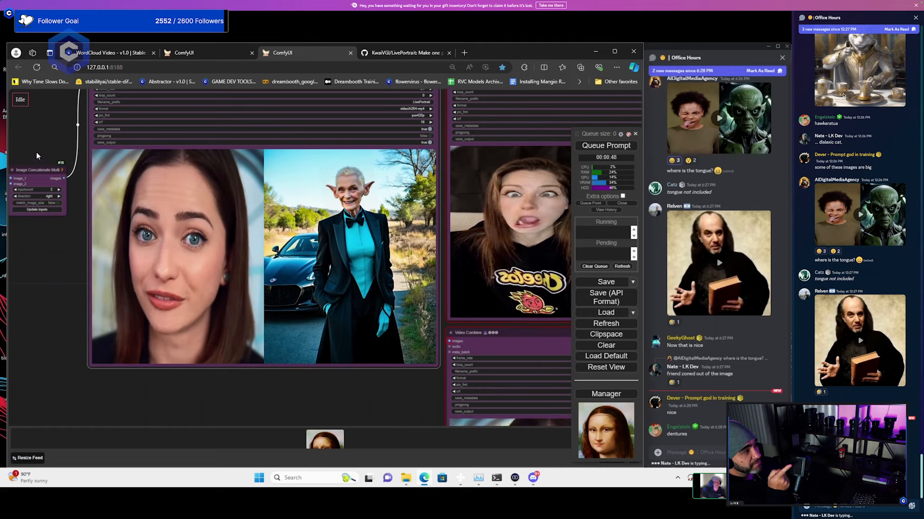
Review the LivePortraitProcess settings and compare them with the elf's facial animation in the Video Combine output
left_click_drag(37, 155, 282, 208)
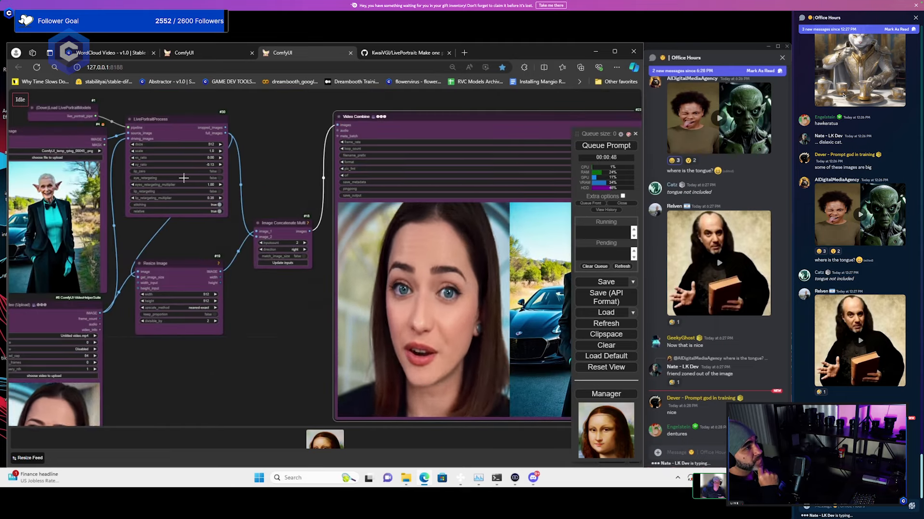
scroll(169, 173, "up", 4)
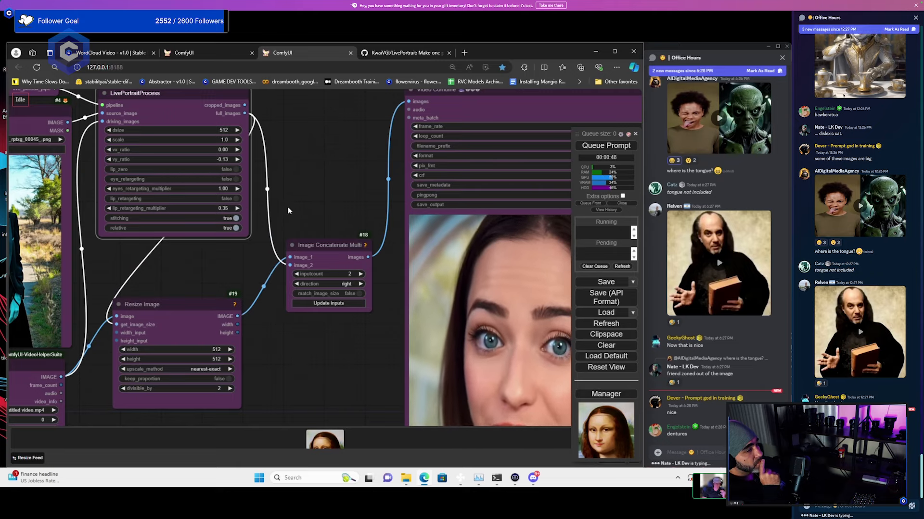
left_click_drag(330, 197, 178, 150)
scroll(192, 150, "down", 4)
scroll(466, 204, "up", 7)
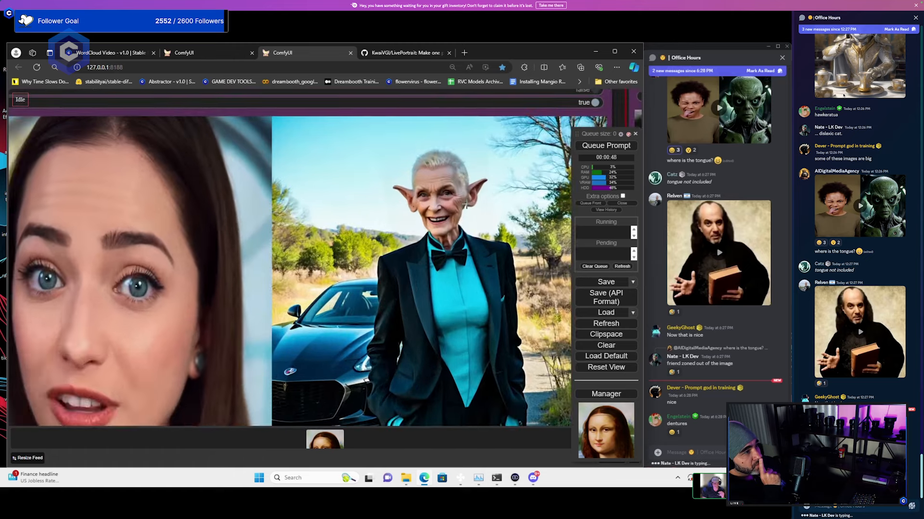
scroll(452, 215, "down", 1)
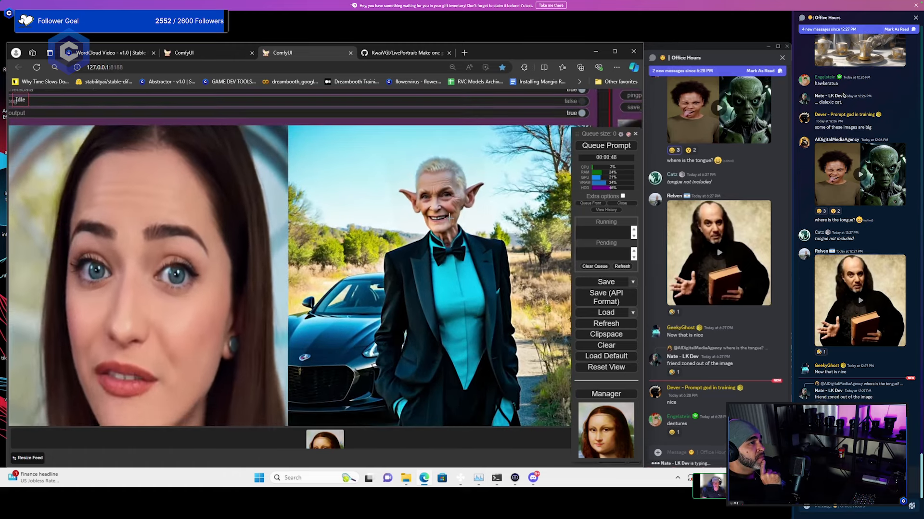
scroll(449, 218, "up", 2)
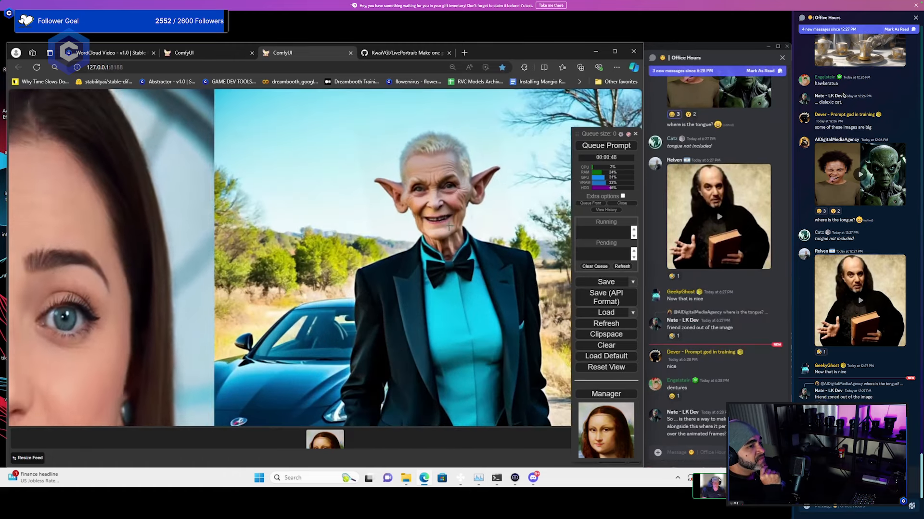
scroll(448, 226, "down", 4)
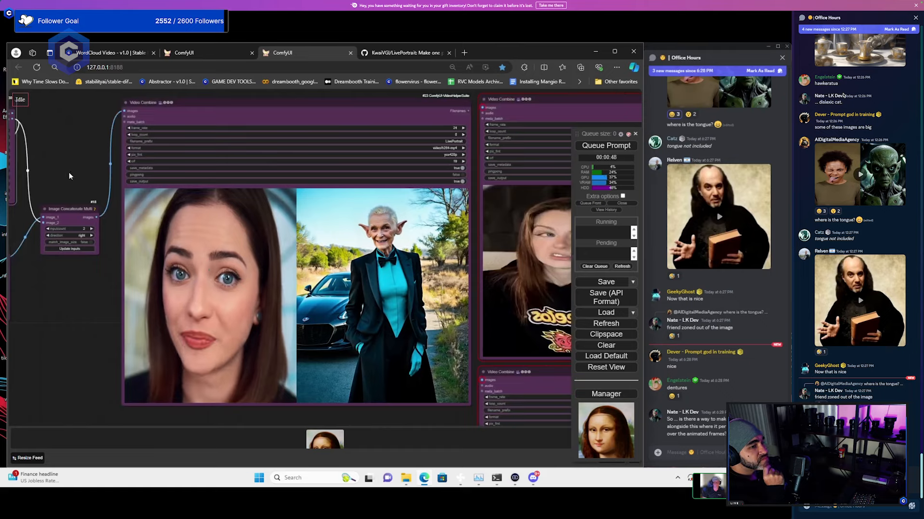
Examine the source elf picture in the Load Image node alongside the retargeting options of the LivePortraitProcess node
left_click_drag(70, 176, 427, 208)
scroll(224, 215, "up", 7)
scroll(179, 218, "up", 6)
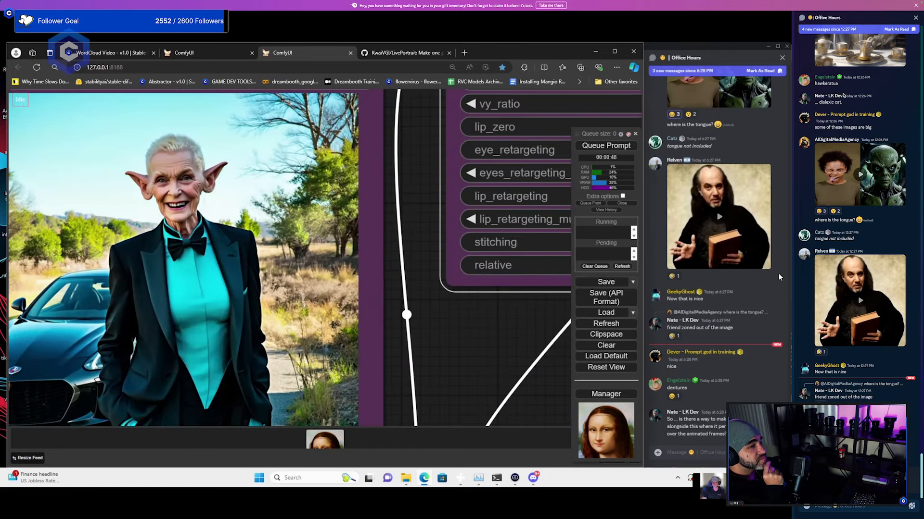
scroll(780, 278, "up", 10)
scroll(696, 230, "down", 10)
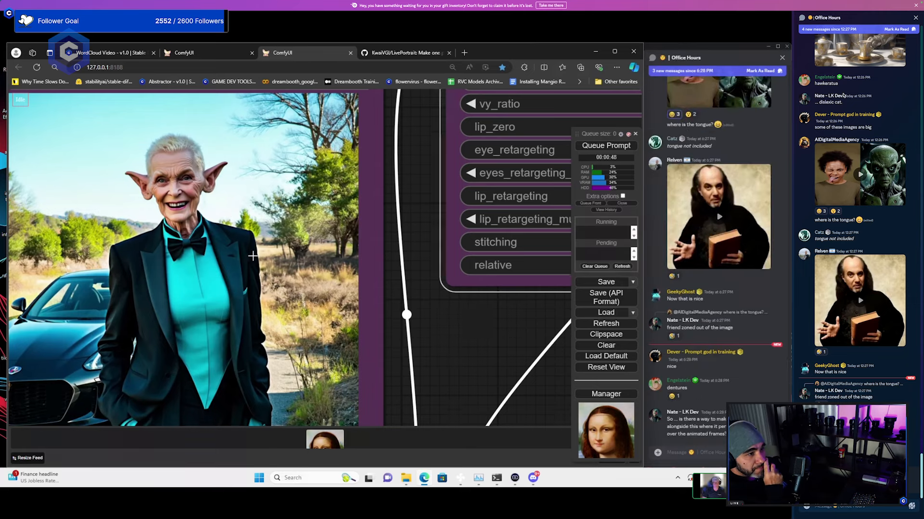
scroll(253, 255, "down", 6)
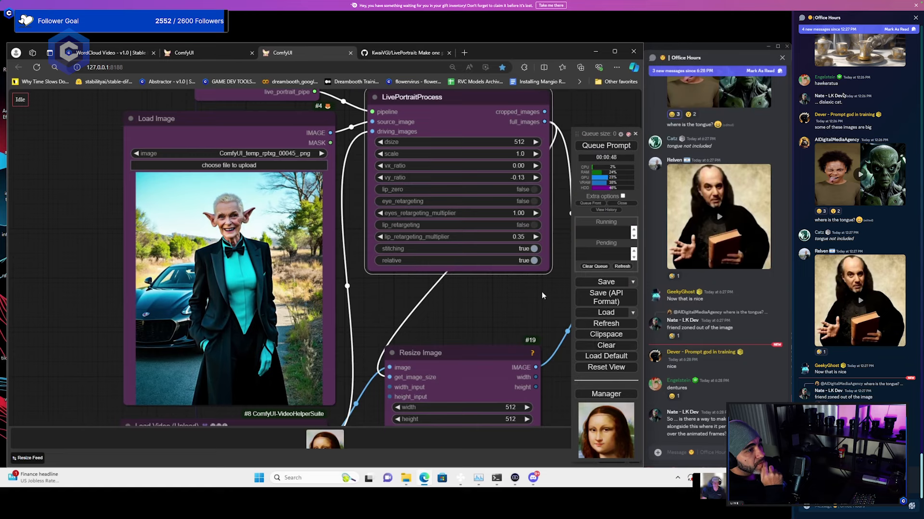
left_click_drag(540, 296, 493, 290)
scroll(491, 289, "down", 1)
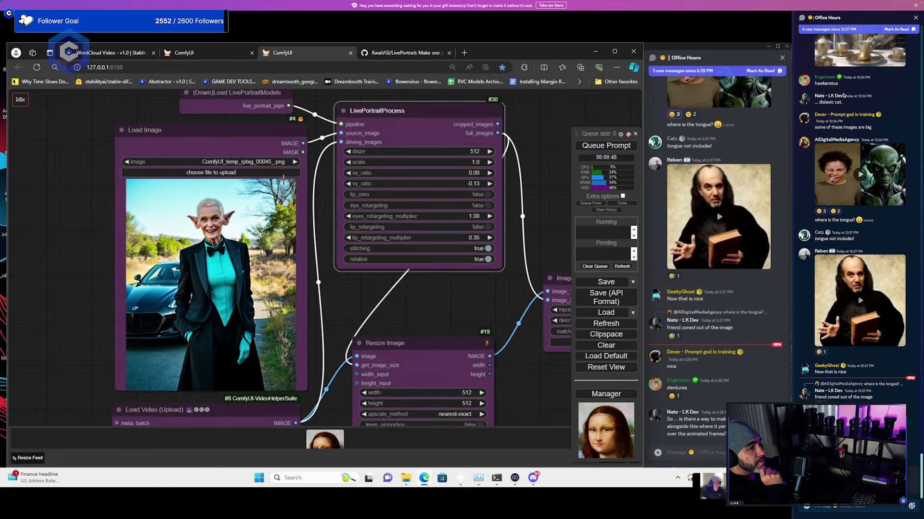
scroll(322, 240, "up", 3)
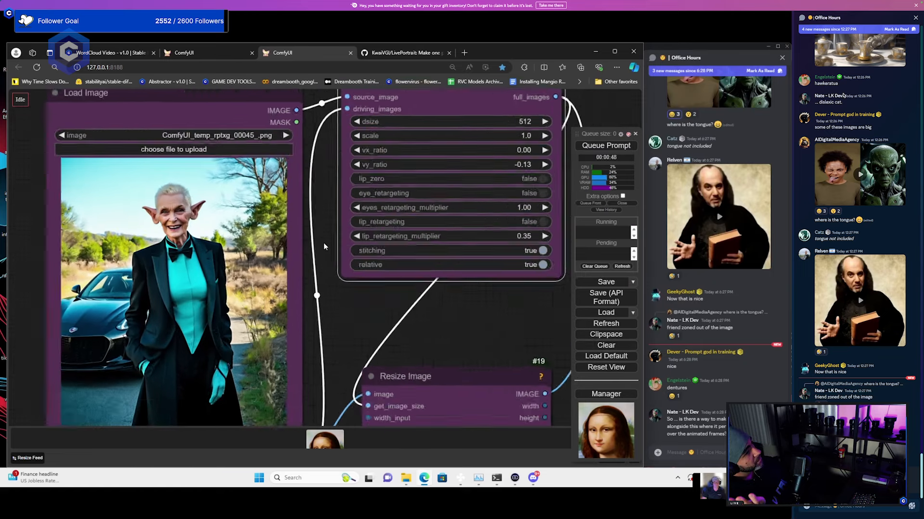
Load the Mona Lisa picture R (2).jpg as the source in the Load Image node
left_click_drag(504, 318, 450, 321)
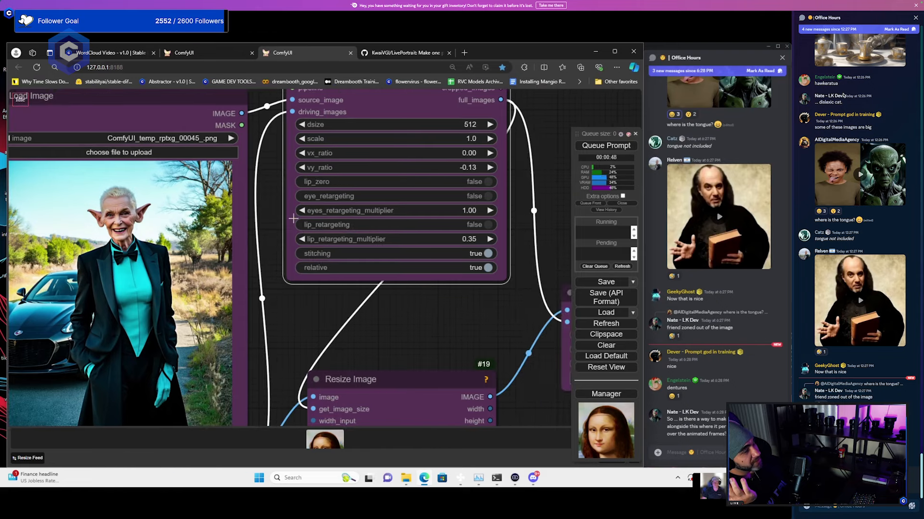
left_click(170, 152)
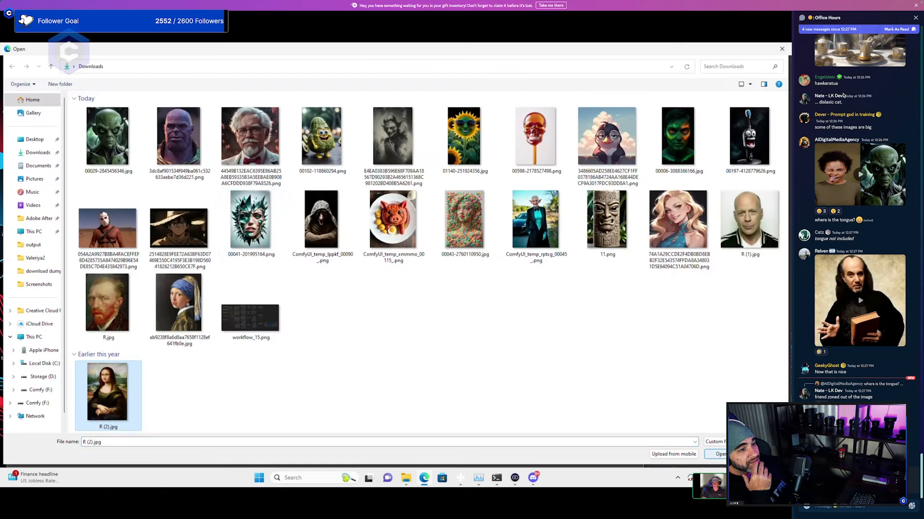
left_click(720, 454)
scroll(281, 268, "down", 3)
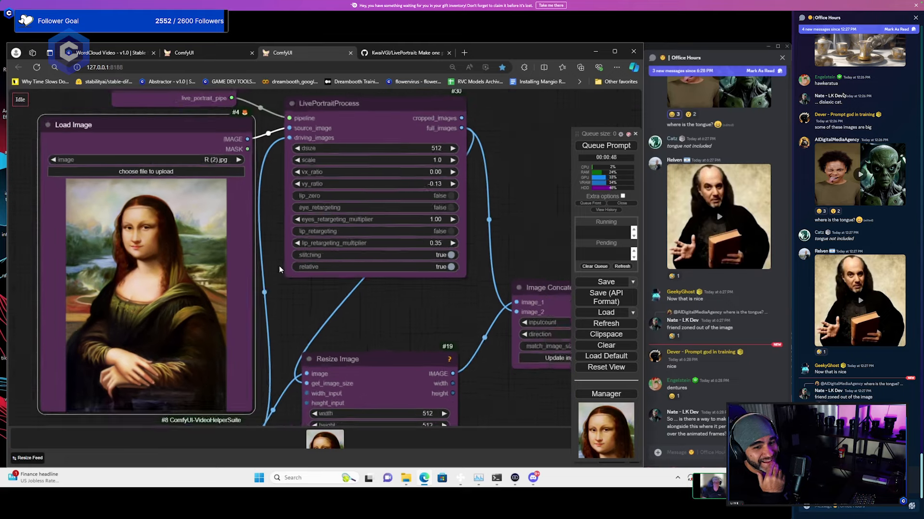
Set the Load Video node's frame_load_cap to 128 and queue the workflow with the Mona Lisa source
left_click_drag(315, 332, 223, 188)
scroll(223, 188, "down", 3)
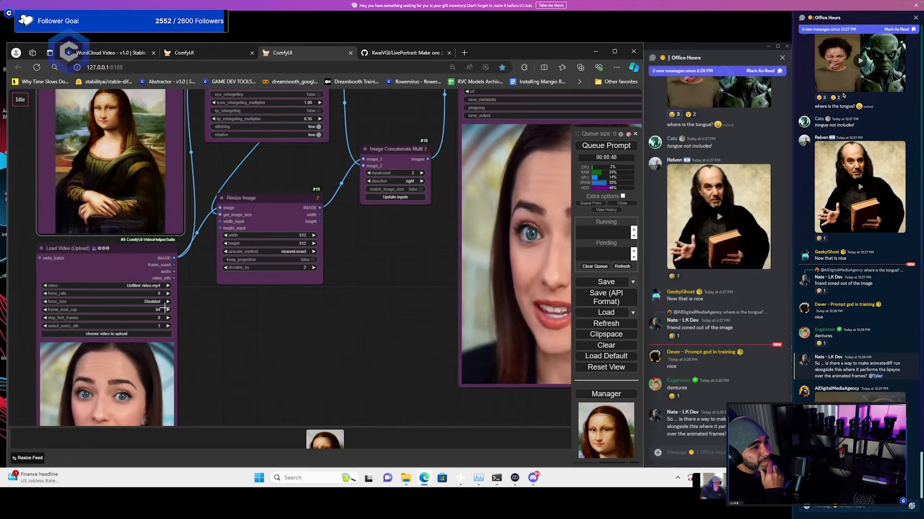
left_click(159, 310)
type("128")
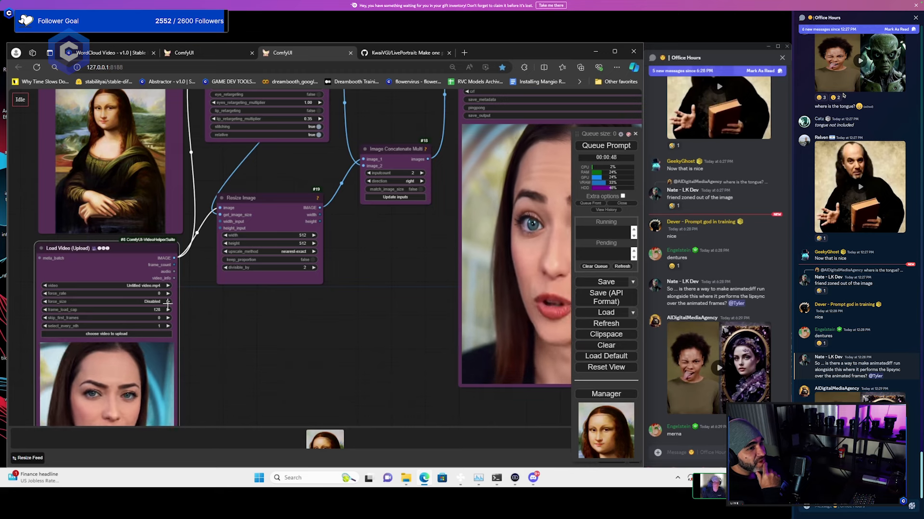
left_click_drag(306, 291, 270, 365)
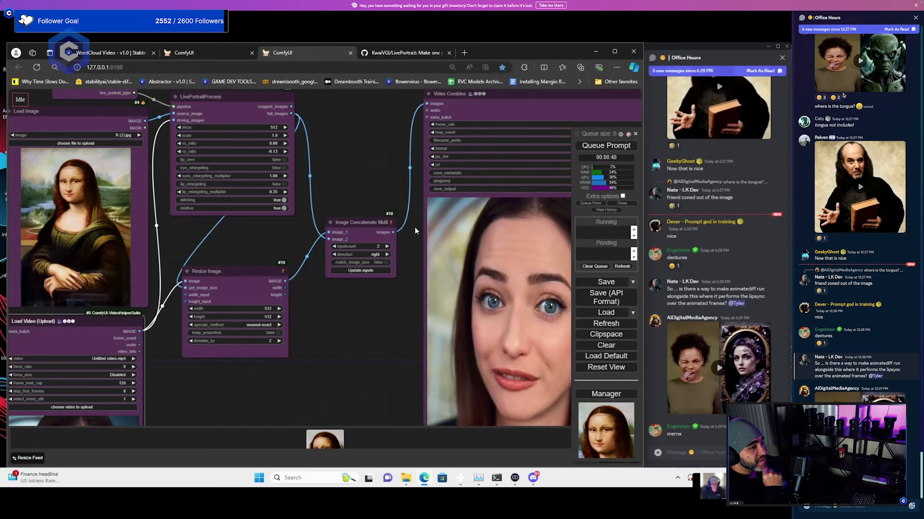
left_click_drag(415, 231, 430, 309)
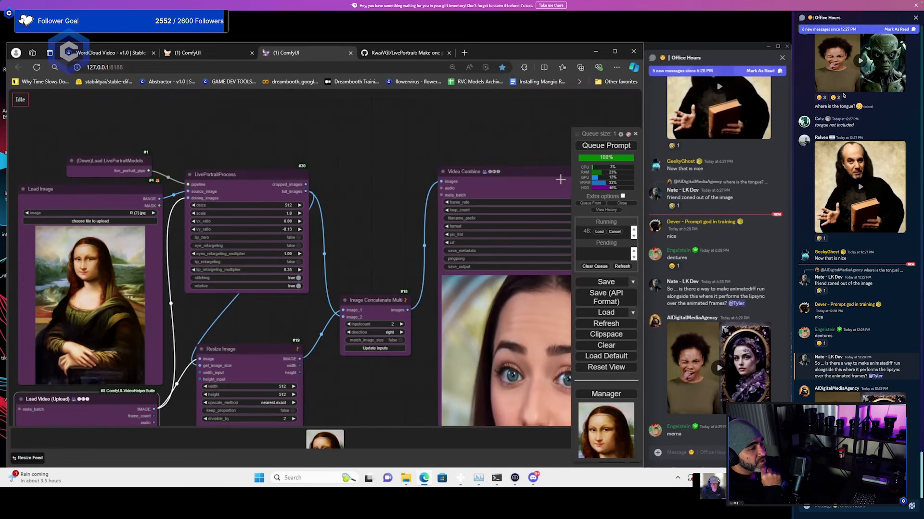
left_click_drag(375, 256, 331, 221)
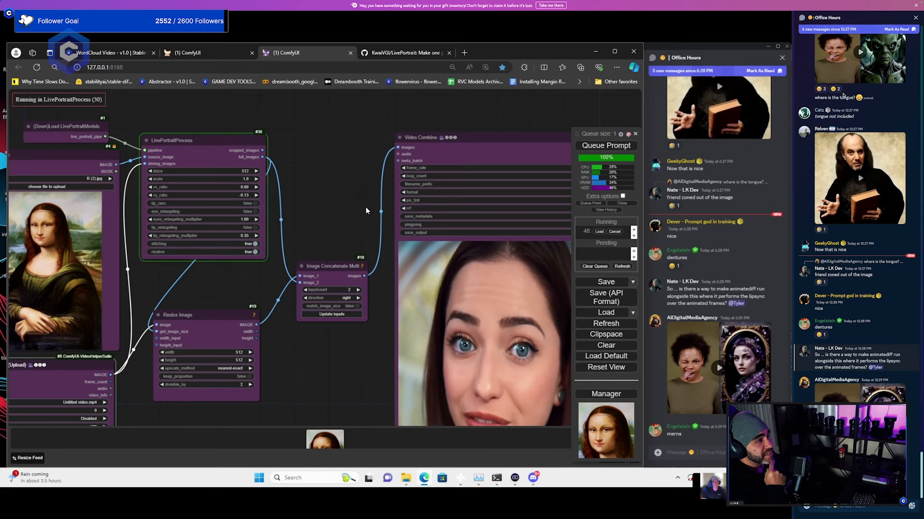
left_click_drag(360, 204, 380, 138)
scroll(379, 138, "down", 1)
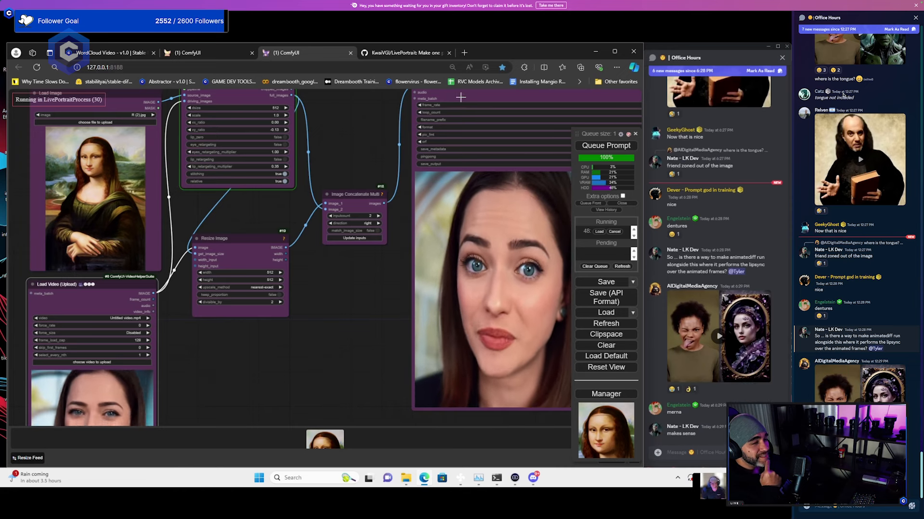
left_click(616, 67)
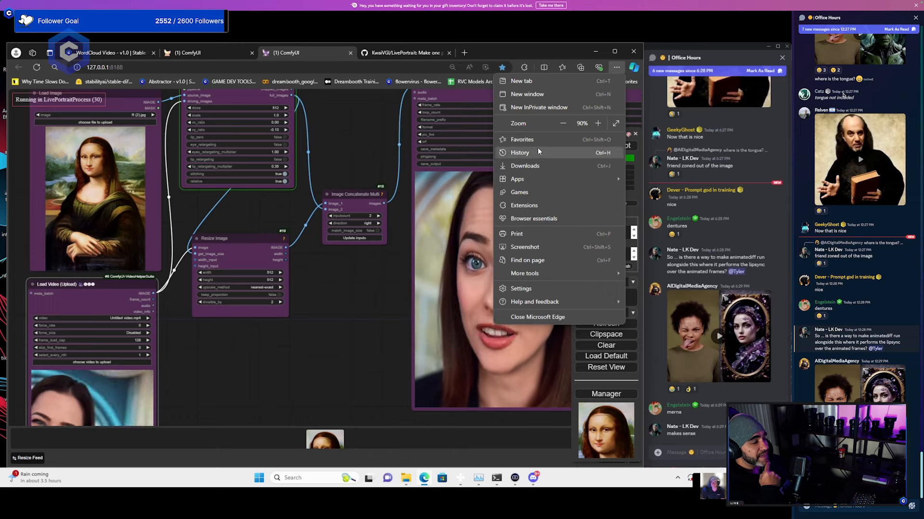
left_click(341, 346)
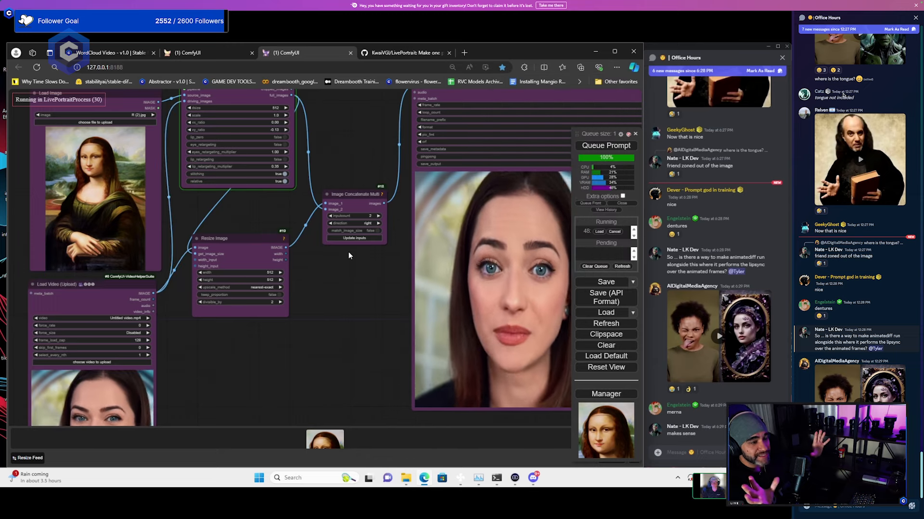
left_click_drag(342, 263, 327, 266)
scroll(320, 231, "down", 2)
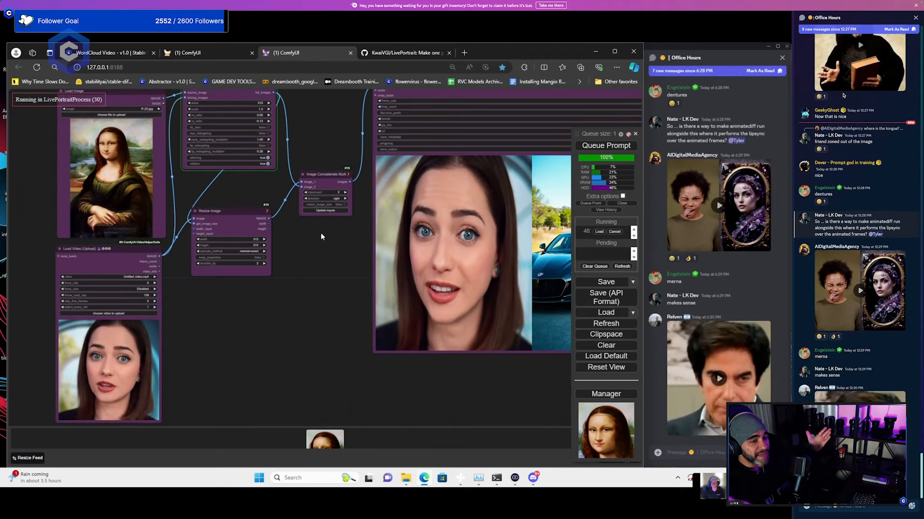
Play the clip of the dark-haired man in Discord's Office Hours chat and return to ComfyUI
left_click(717, 376)
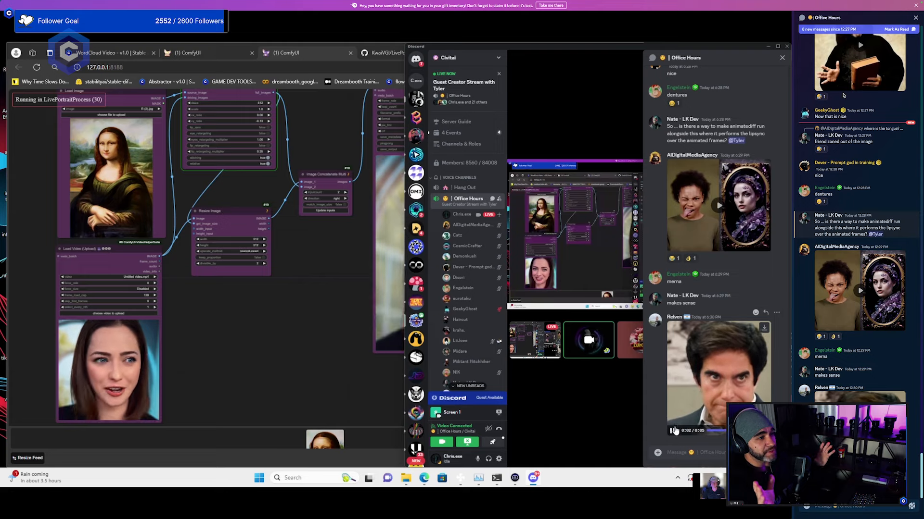
left_click(314, 345)
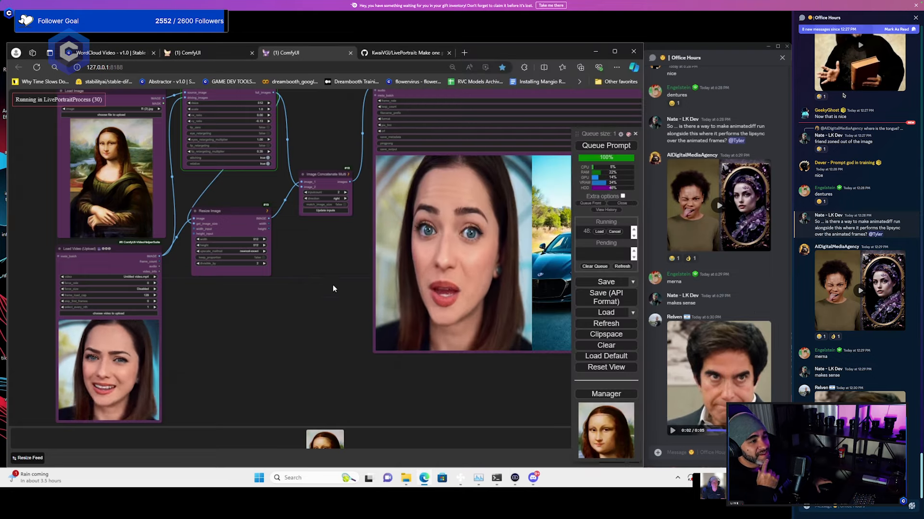
scroll(333, 283, "up", 2)
scroll(334, 267, "down", 3)
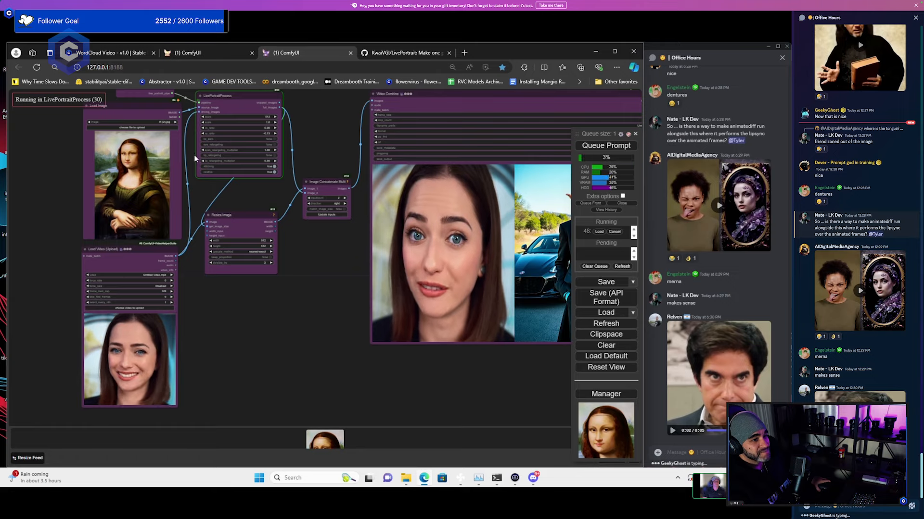
left_click_drag(274, 204, 403, 279)
left_click_drag(429, 310, 356, 230)
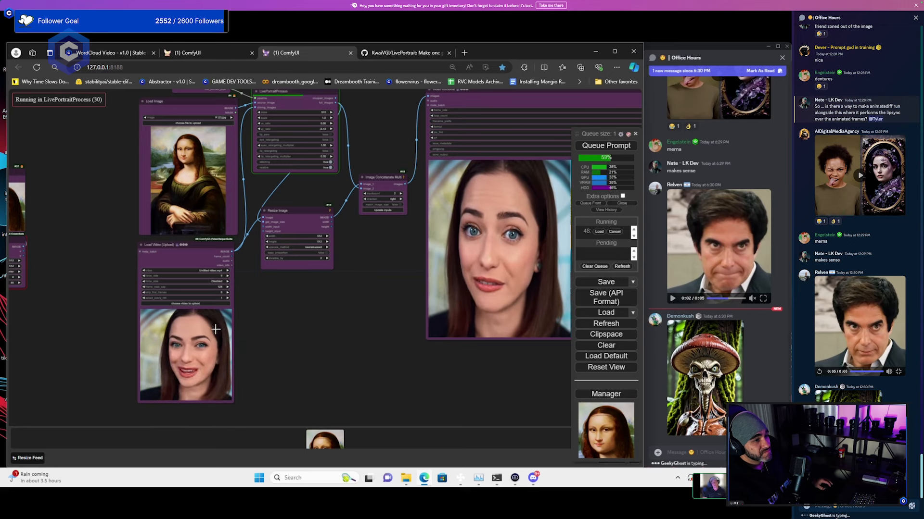
left_click_drag(315, 314, 267, 327)
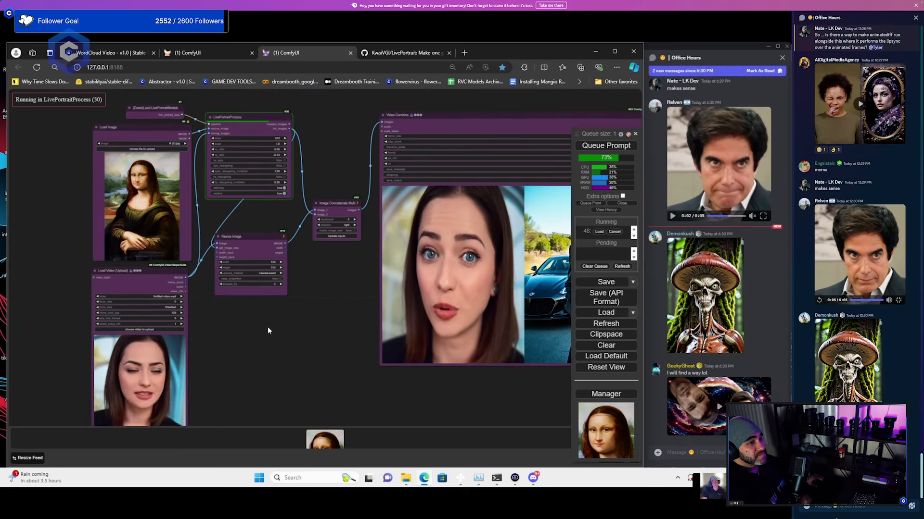
scroll(279, 174, "up", 3)
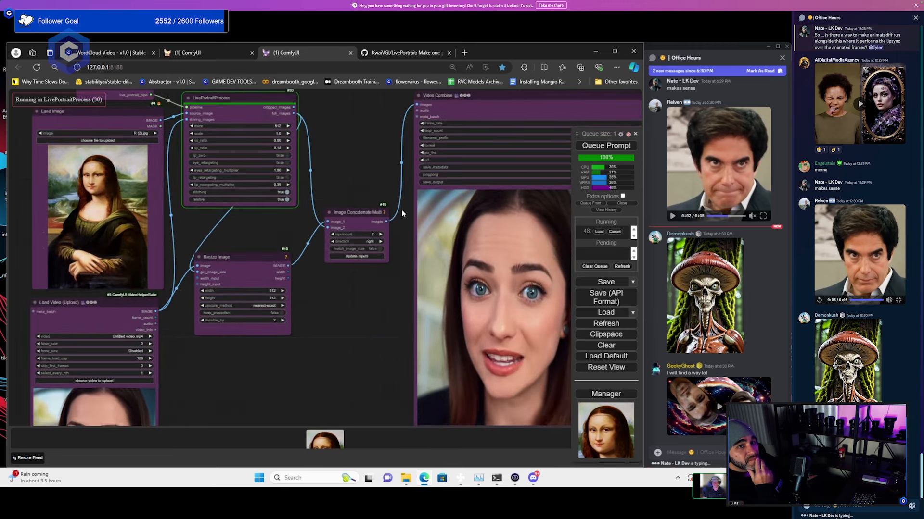
scroll(327, 241, "down", 1)
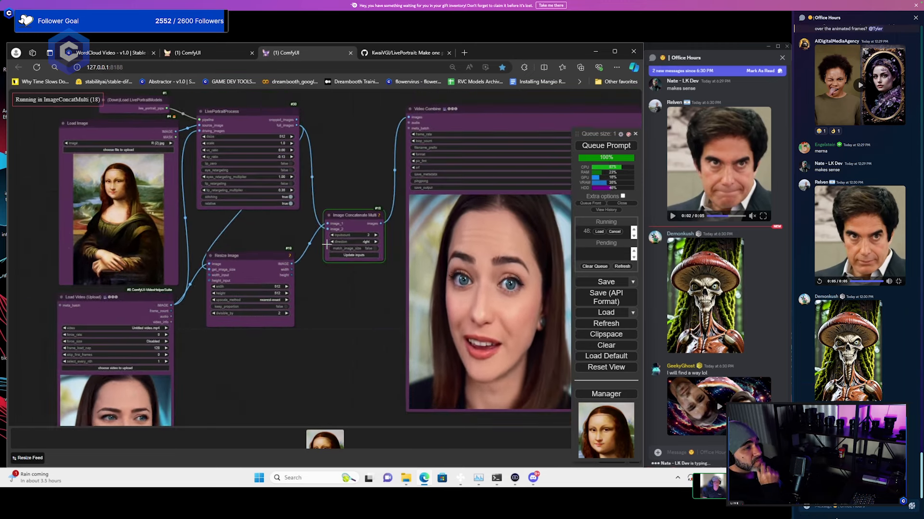
Examine the new side-by-side Mona Lisa video in the Video Combine node, looking closely at her face and mouth movement
left_click_drag(347, 294, 149, 241)
scroll(274, 200, "down", 3)
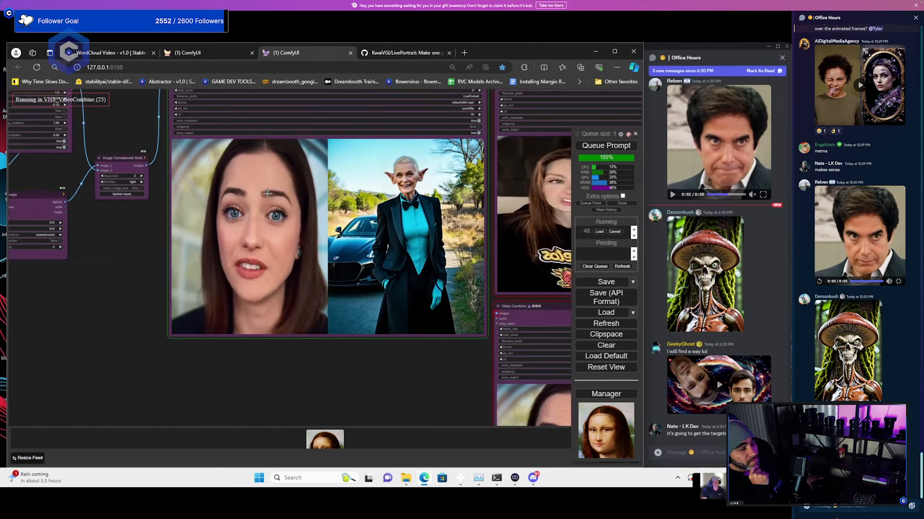
scroll(252, 185, "up", 3)
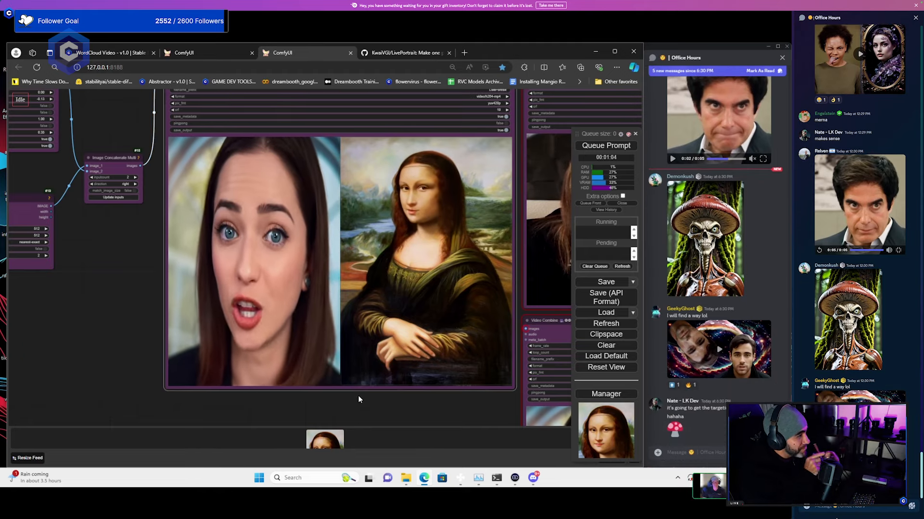
left_click_drag(377, 396, 374, 396)
scroll(451, 255, "up", 3)
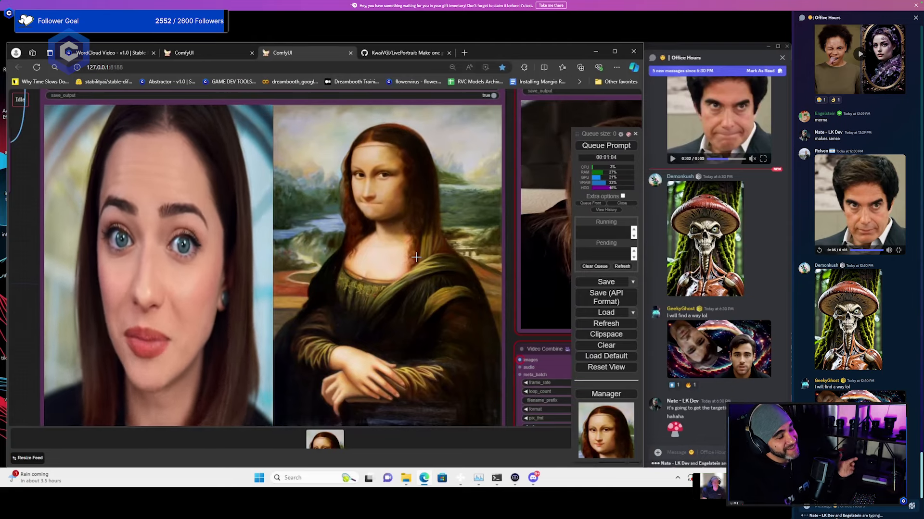
scroll(415, 257, "down", 1)
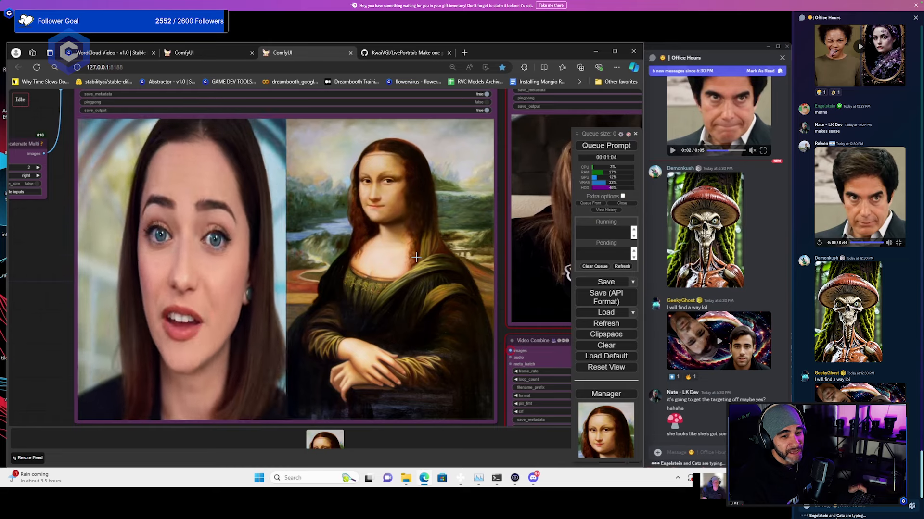
scroll(416, 257, "down", 2)
scroll(415, 258, "down", 1)
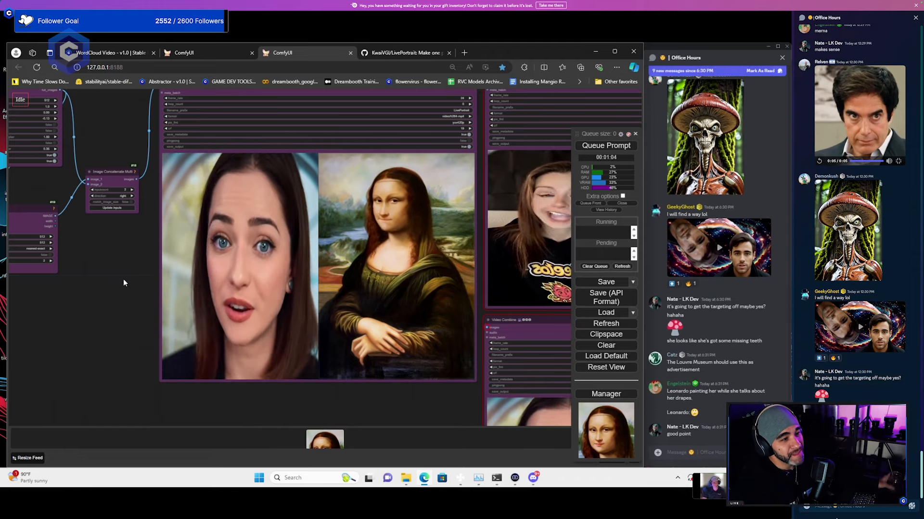
Load the cereal-ring face picture 00043-2760110950.jpg into the Load Image node and queue the workflow
left_click_drag(123, 283, 170, 277)
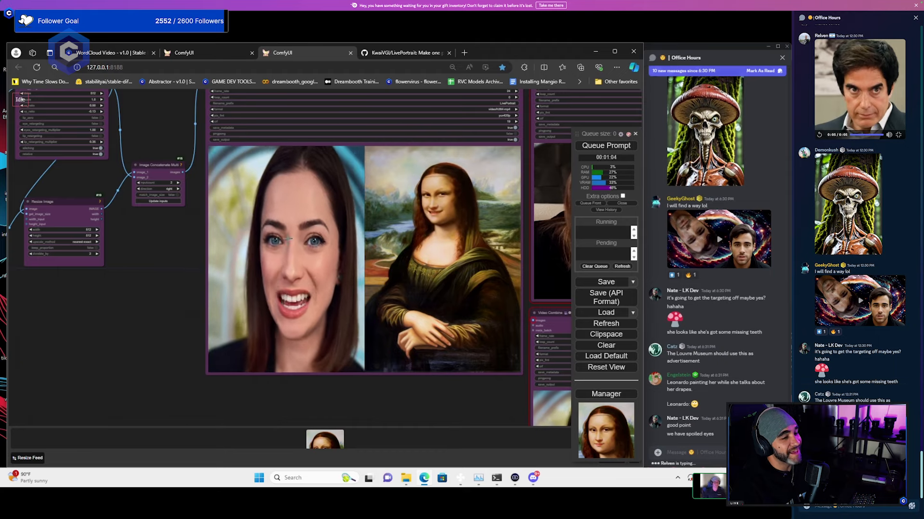
left_click_drag(125, 266, 201, 319)
left_click(60, 136)
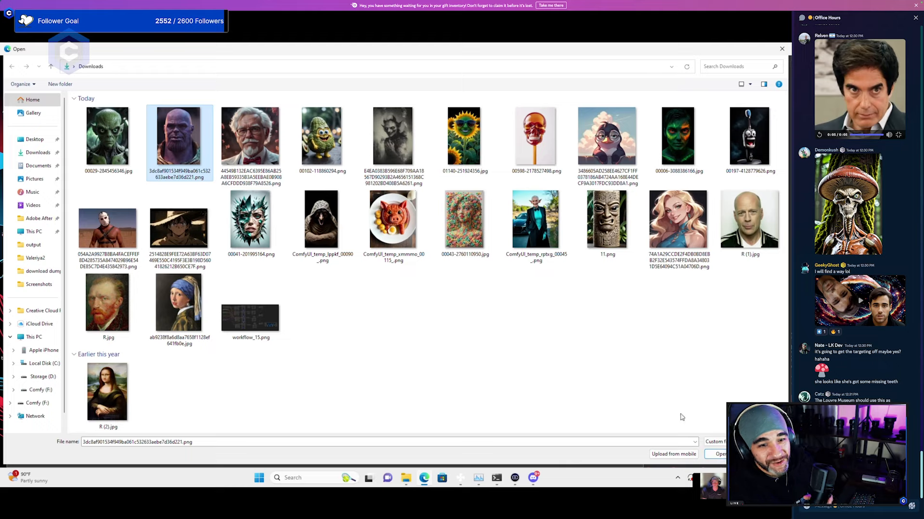
left_click(720, 454)
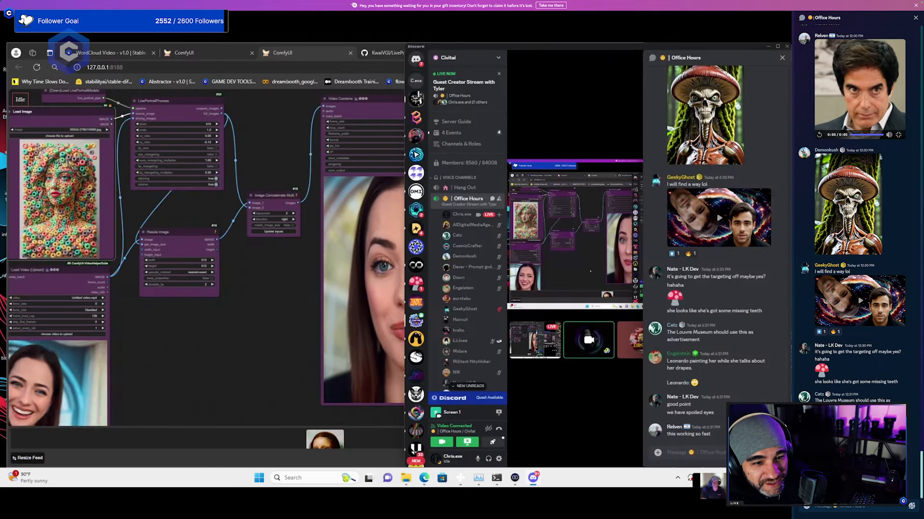
left_click(292, 314)
key("ctrl+Return")
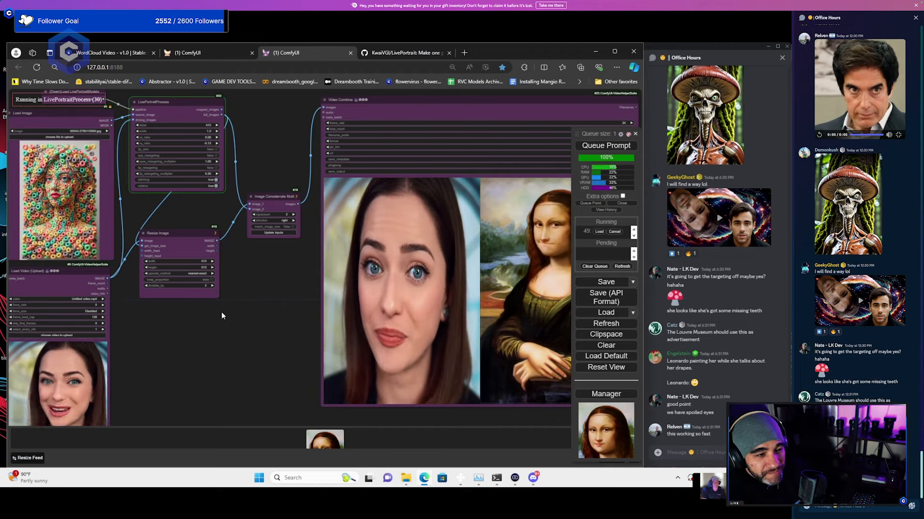
Duplicate the Video Combine node holding the Mona Lisa result and place the copy directly below the original
scroll(224, 312, "up", 2)
scroll(227, 312, "down", 5)
left_click_drag(224, 271, 112, 207)
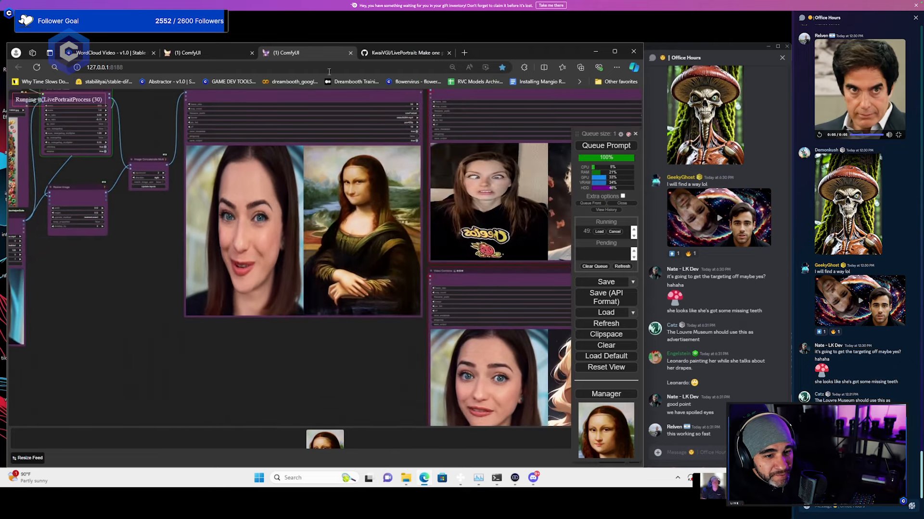
left_click(319, 96)
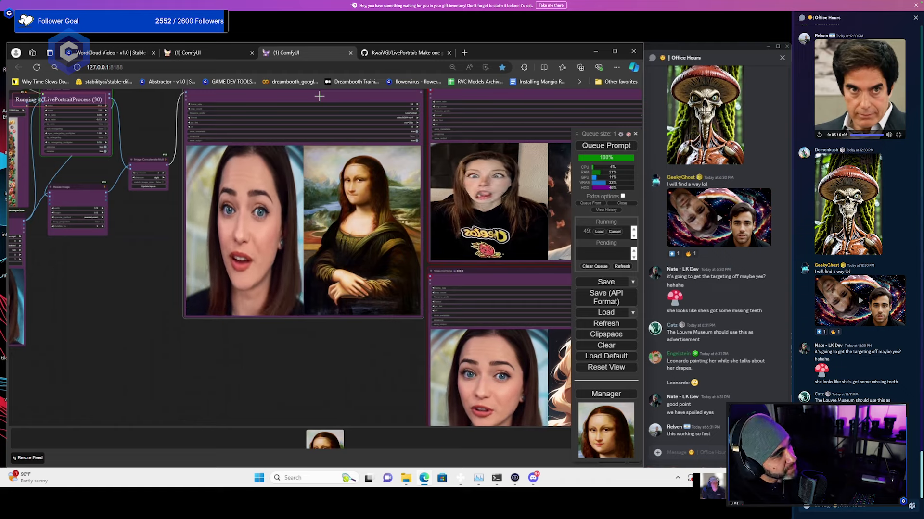
key("ctrl+v")
left_click_drag(379, 112, 254, 326)
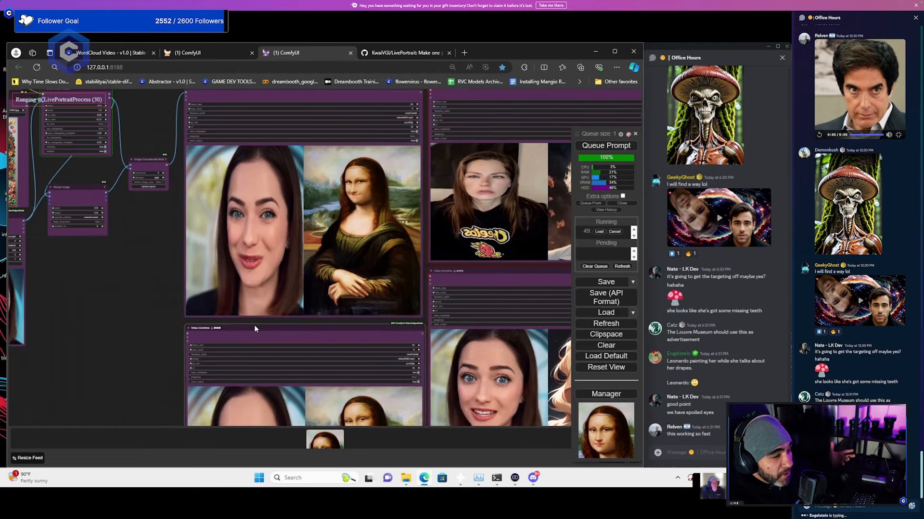
Review the Mona Lisa animation alongside its duplicate and the earlier Video Combine outputs
scroll(158, 282, "down", 3)
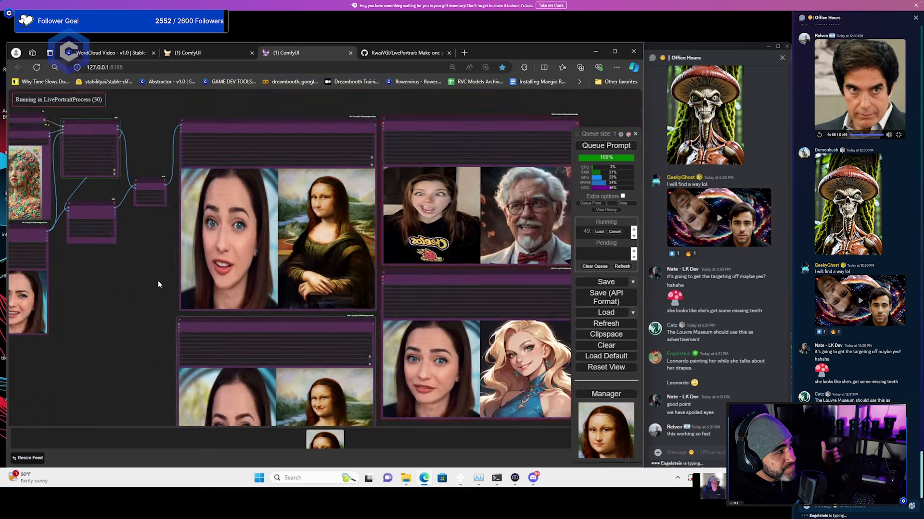
scroll(208, 222, "up", 3)
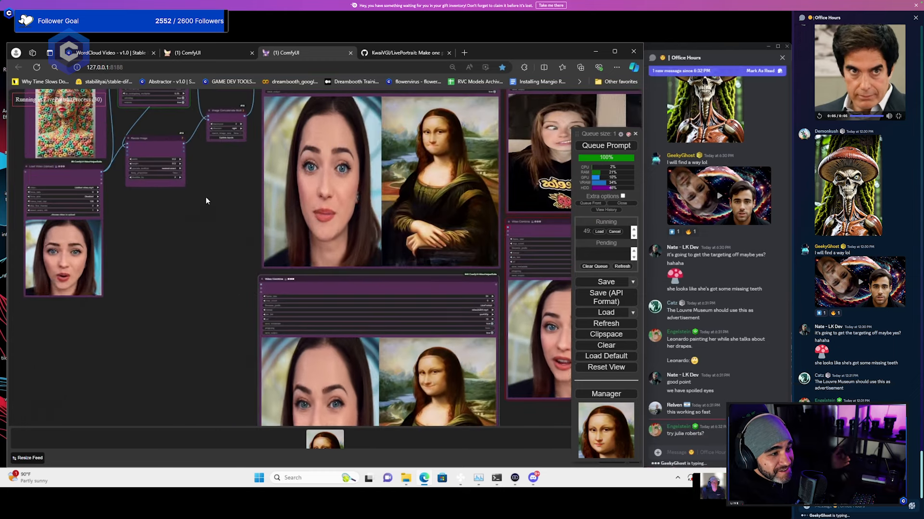
scroll(206, 197, "up", 4)
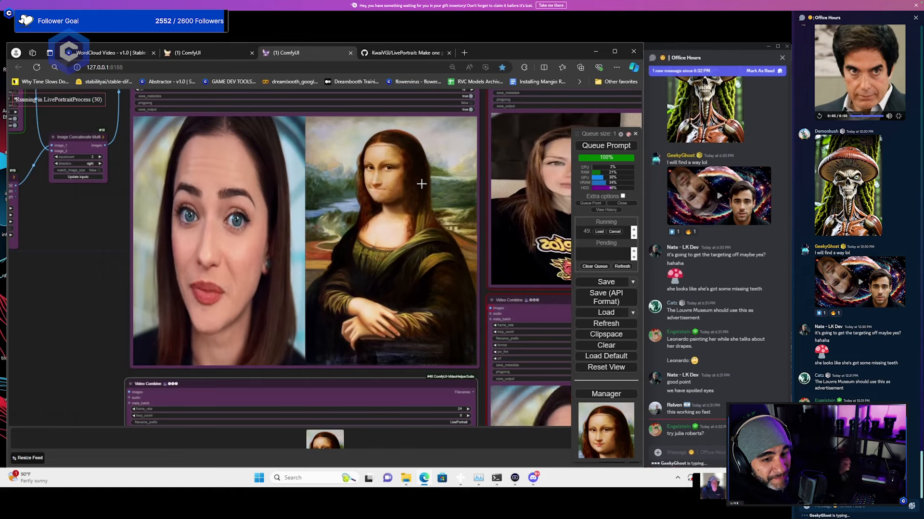
scroll(222, 227, "down", 5)
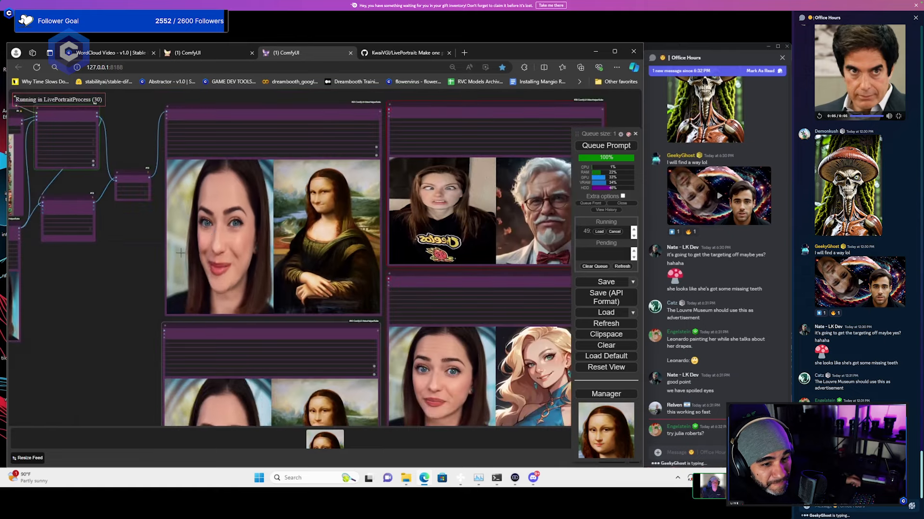
scroll(68, 179, "up", 5)
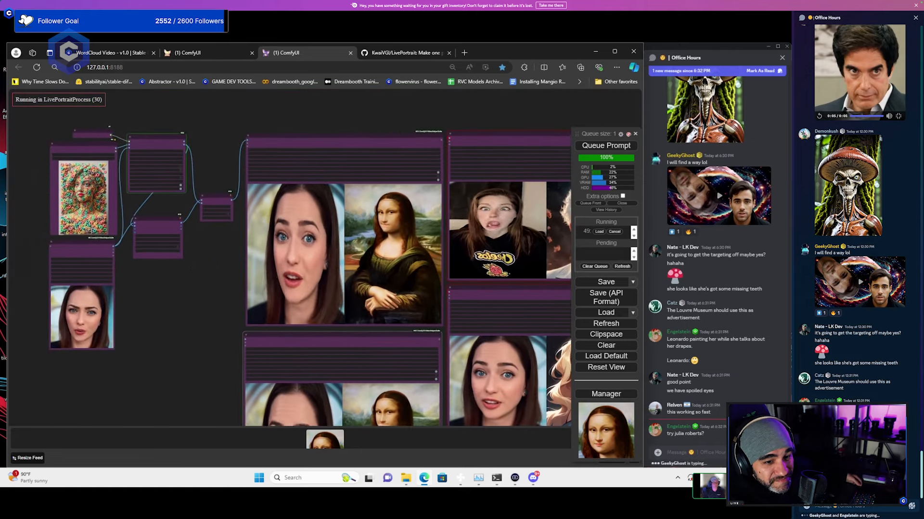
scroll(136, 222, "down", 3)
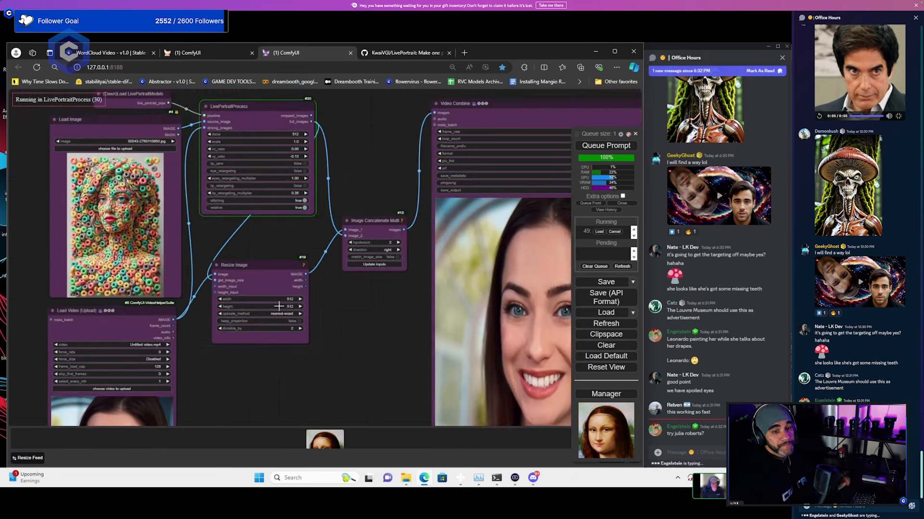
scroll(194, 308, "down", 3)
scroll(348, 301, "up", 4)
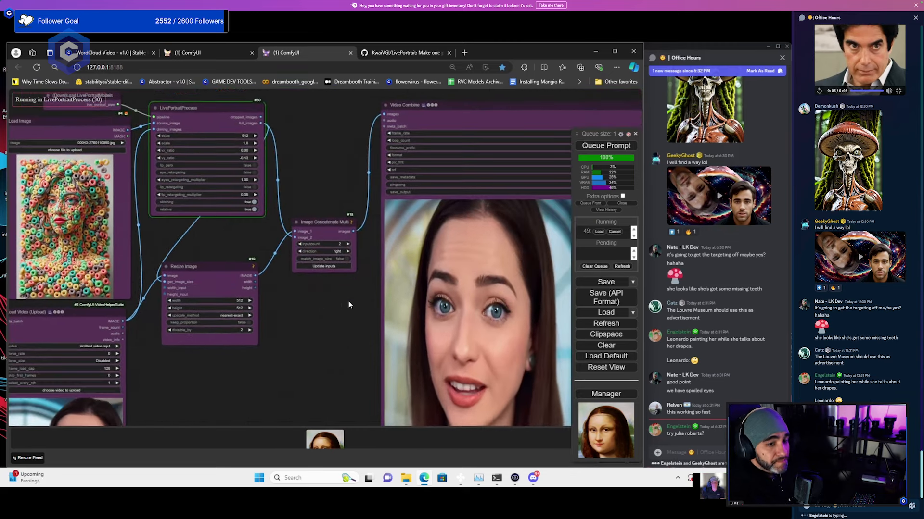
scroll(347, 301, "down", 1)
scroll(207, 293, "down", 2)
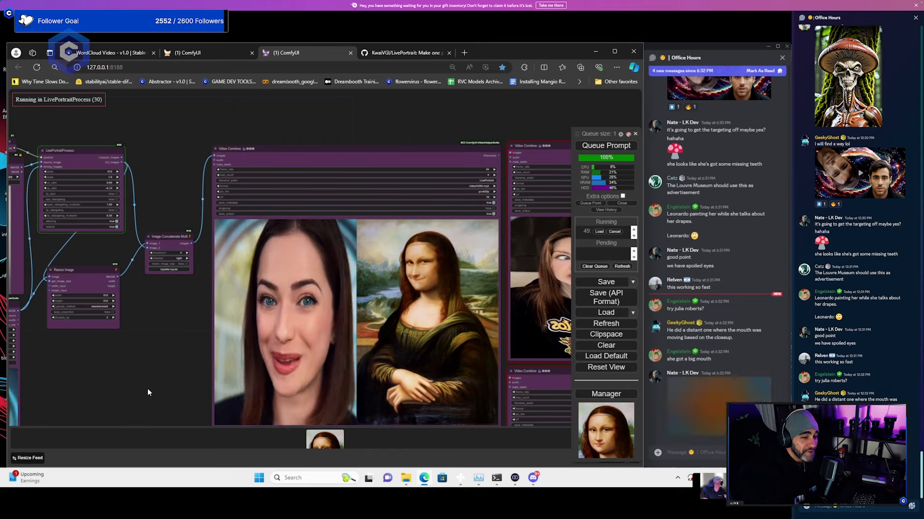
left_click_drag(155, 370, 130, 325)
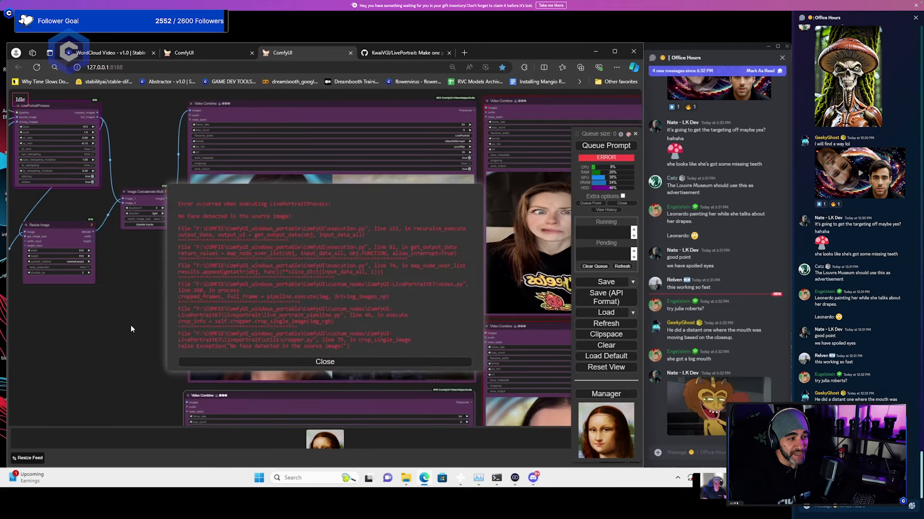
Dismiss the execution error, load the Thanos portrait 3dc8af901534f949ba061c532633aebe7d36d221.png into the Load Image node and queue the workflow
left_click(272, 362)
left_click_drag(80, 293, 299, 339)
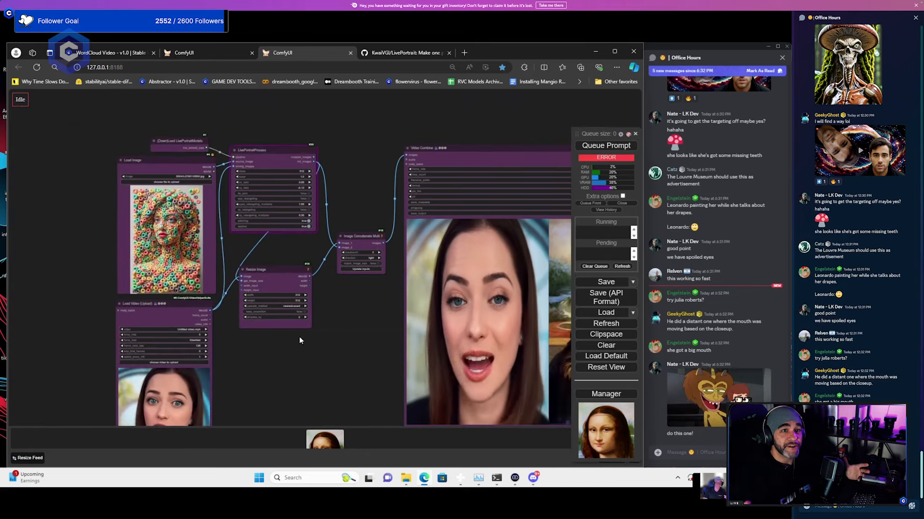
scroll(200, 184, "up", 5)
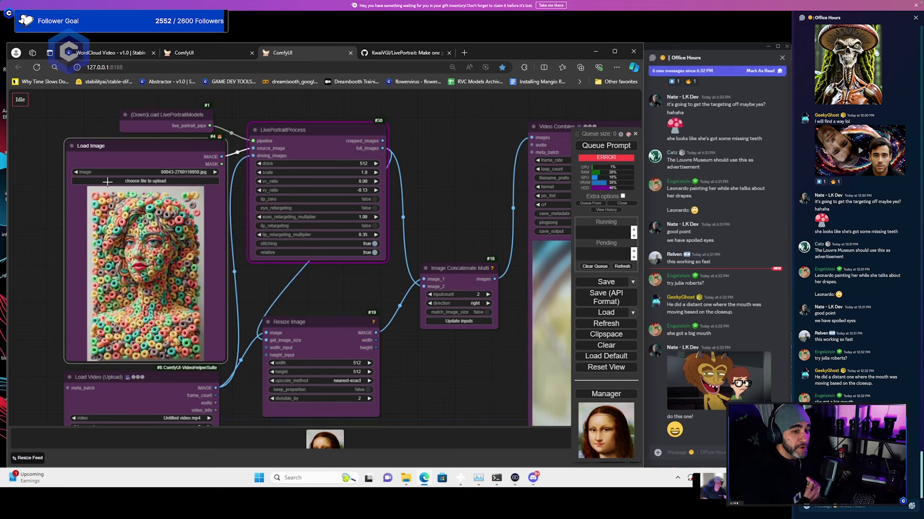
left_click(106, 182)
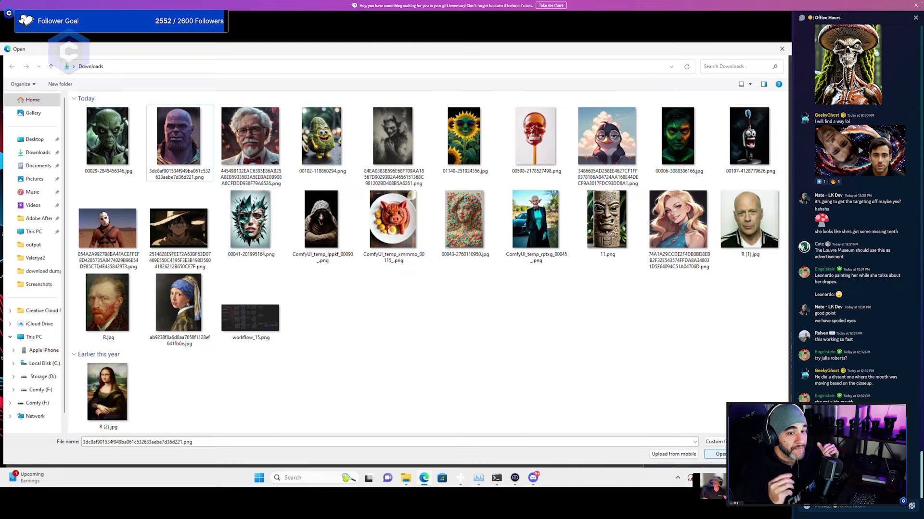
left_click(718, 454)
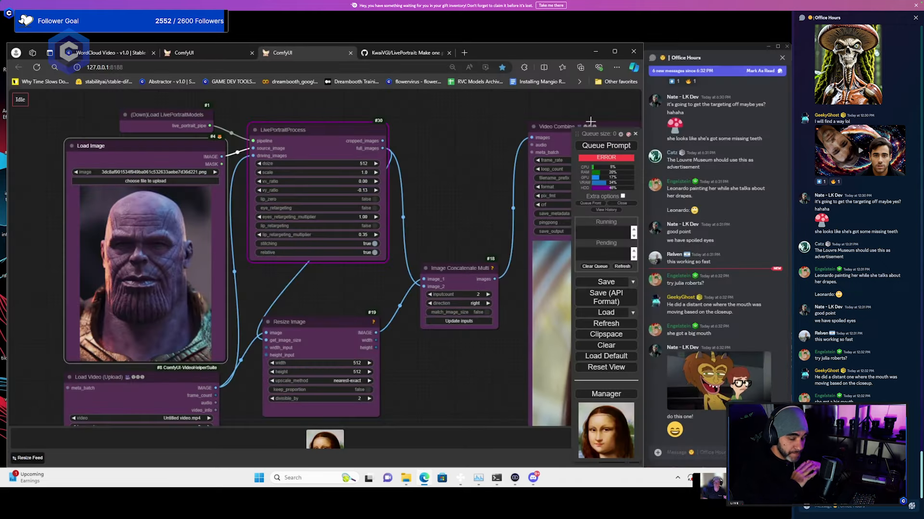
left_click(599, 149)
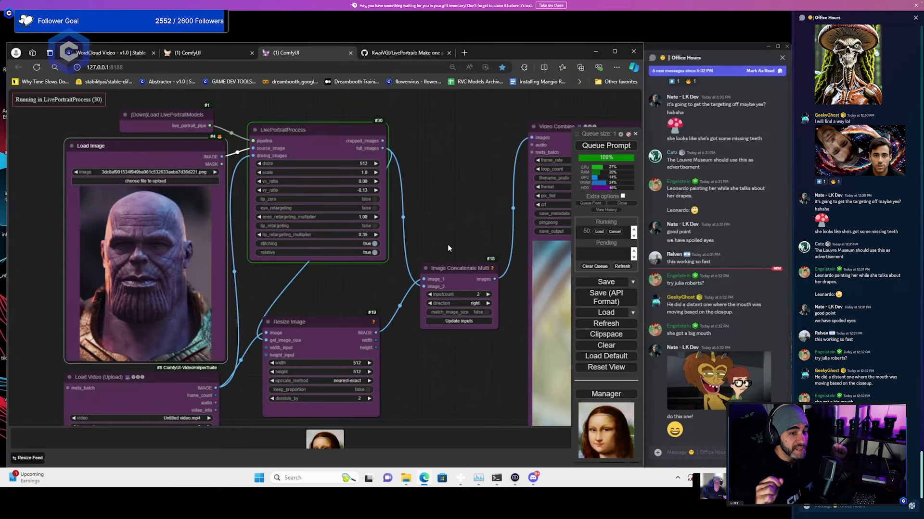
Examine the side-by-side Thanos video in the Video Combine node, focusing on his face and mouth movement, and dismiss the Discord notification
scroll(448, 245, "down", 2)
left_click_drag(445, 331, 238, 282)
scroll(325, 320, "down", 2)
scroll(239, 282, "down", 1)
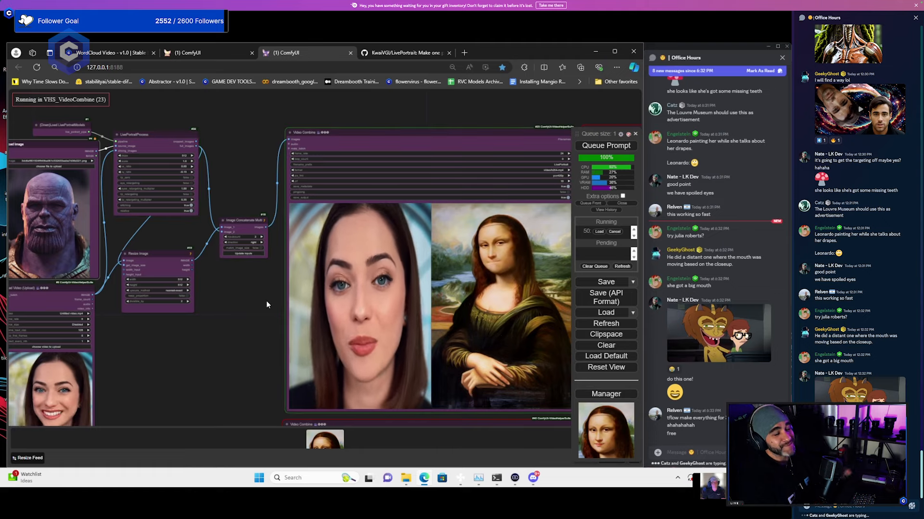
left_click_drag(269, 298, 198, 276)
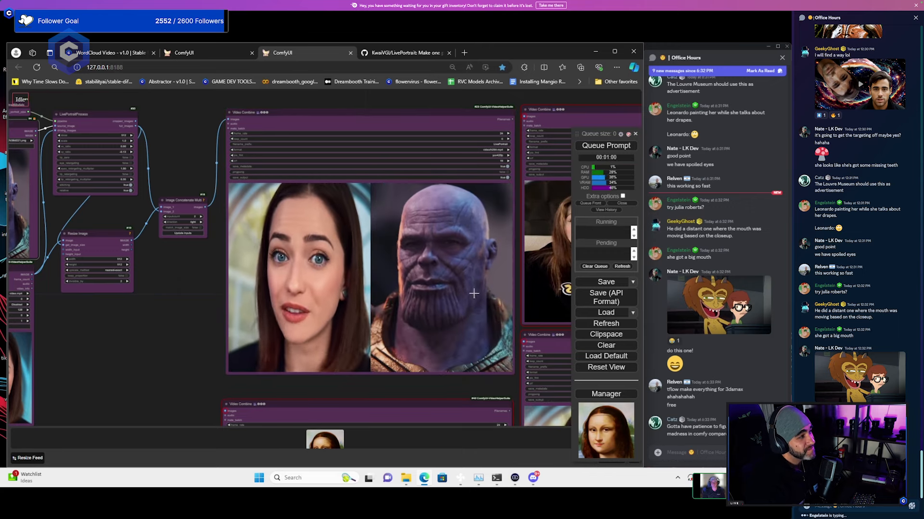
scroll(451, 291, "up", 2)
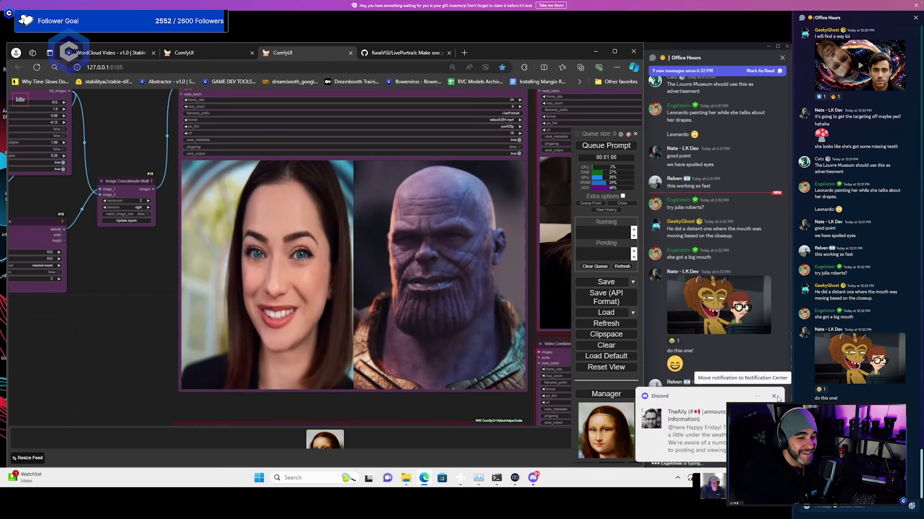
left_click(773, 396)
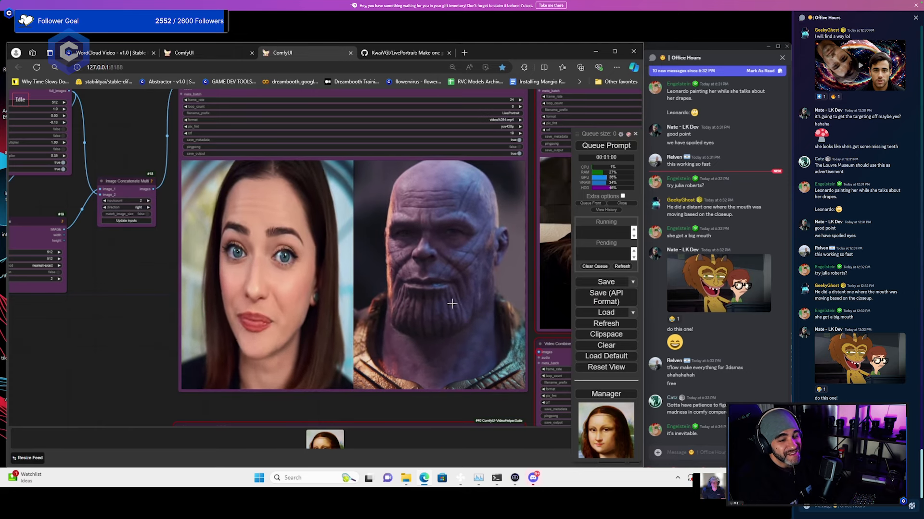
scroll(452, 303, "up", 1)
scroll(451, 302, "up", 2)
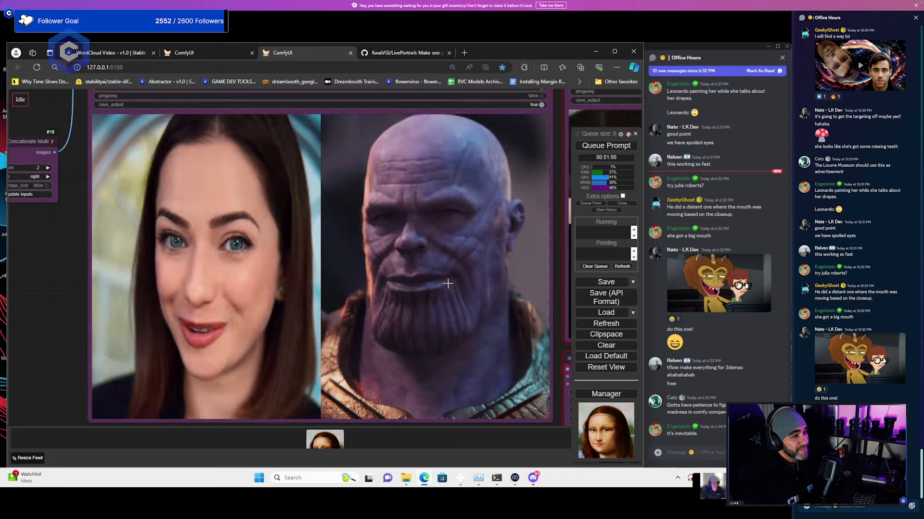
scroll(472, 261, "down", 1)
scroll(474, 263, "down", 1)
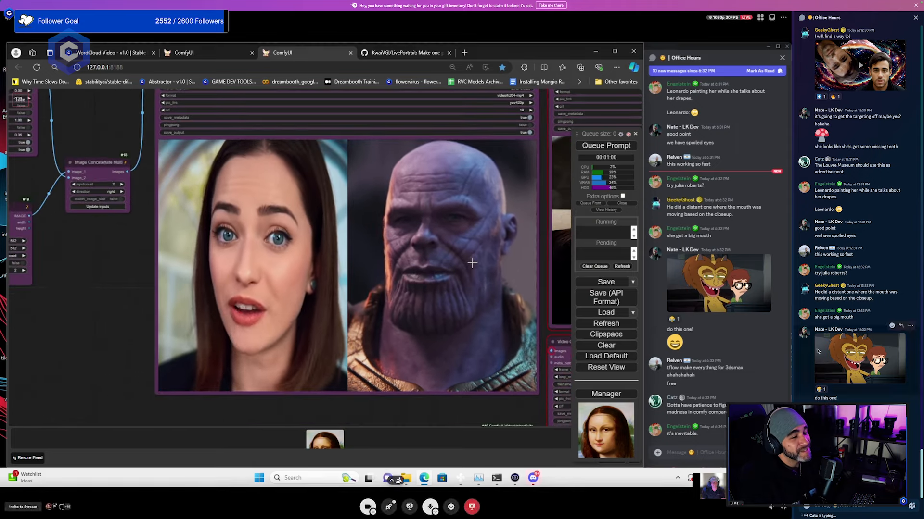
Look back through the older pictures and messages in the Office Hours chat
scroll(829, 343, "up", 12)
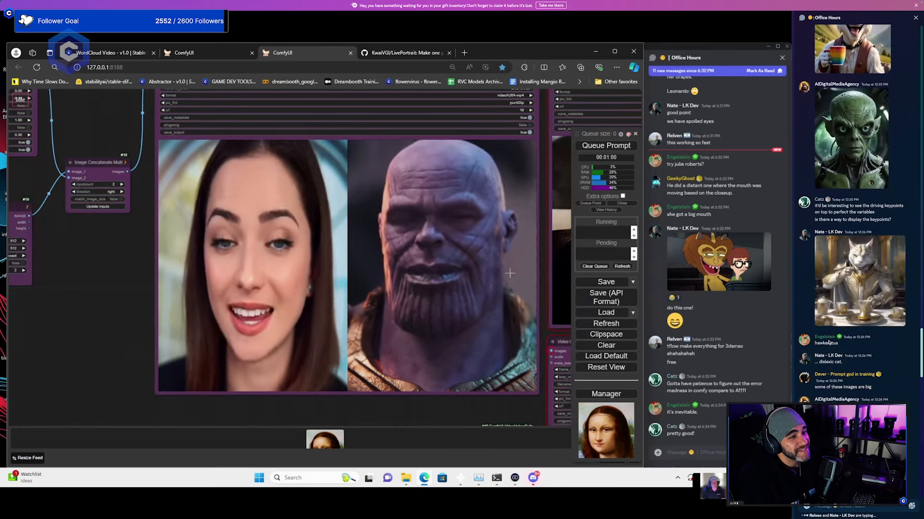
scroll(682, 331, "up", 10)
scroll(829, 343, "down", 2)
scroll(681, 331, "down", 10)
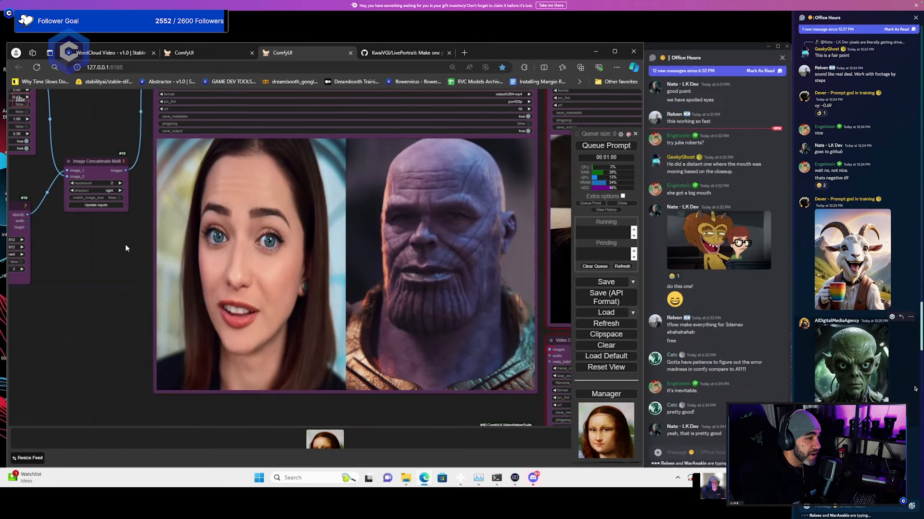
Duplicate the Video Combine node holding the Thanos result and place the copy to the right of the white-bearded man's video node
scroll(125, 244, "down", 3)
scroll(102, 221, "down", 3)
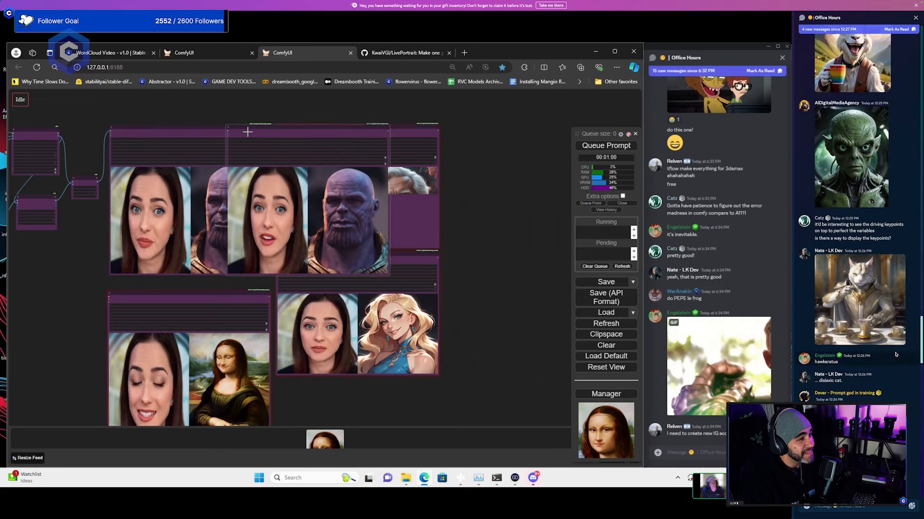
left_click_drag(337, 126, 472, 129)
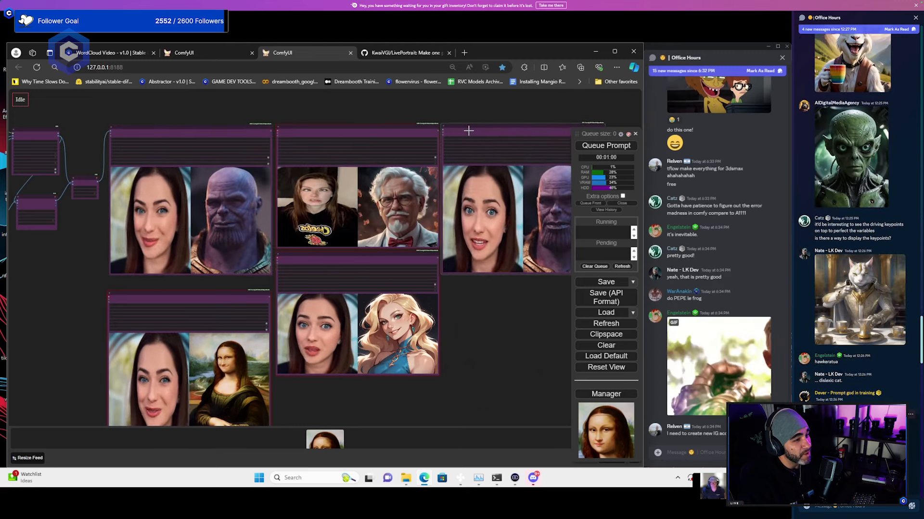
Switch to Discord, view the mushroom-capped skeleton picture enlarged, and browse the older images shared in the Office Hours chat
scroll(747, 250, "up", 10)
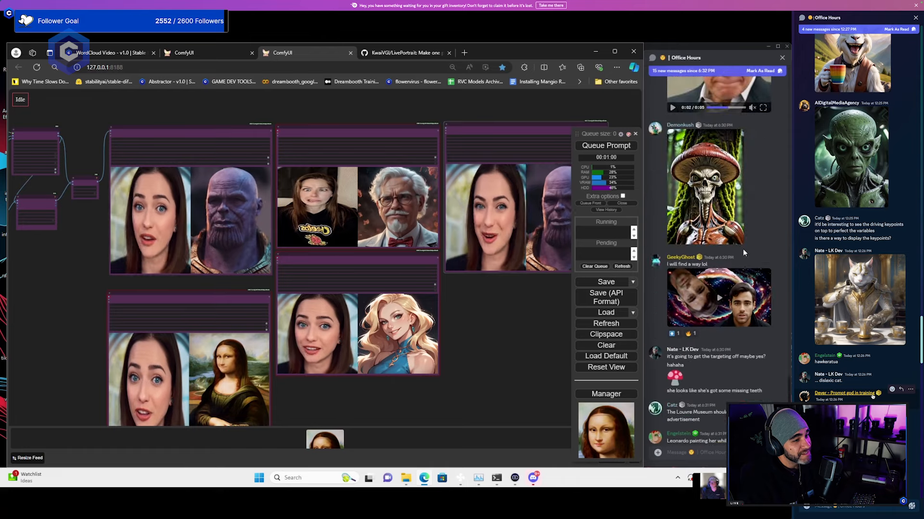
left_click(743, 249)
left_click(703, 199)
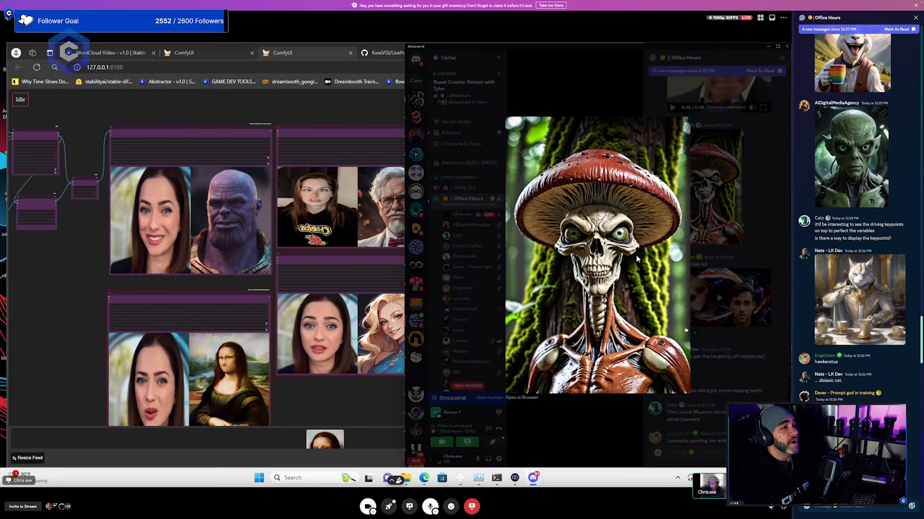
left_click(770, 197)
scroll(723, 214, "up", 6)
scroll(700, 220, "up", 8)
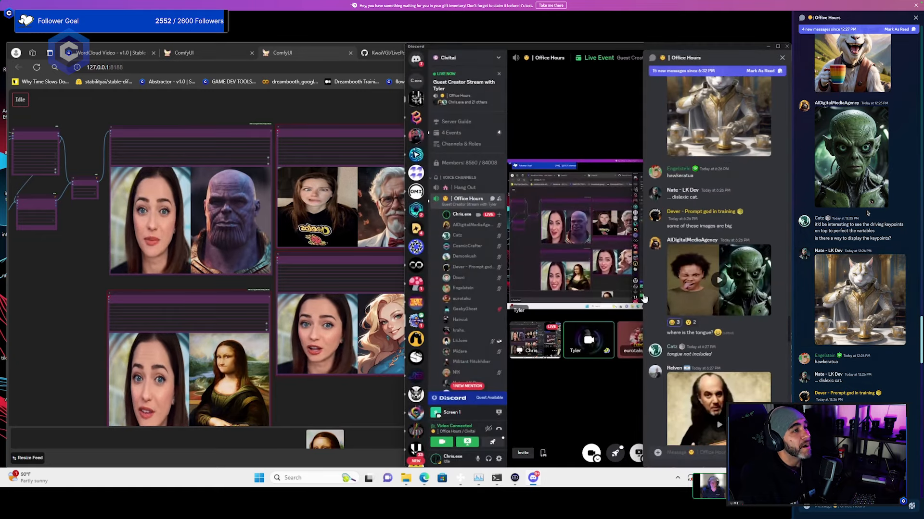
scroll(706, 289, "up", 3)
Return to ComfyUI and load the green alien picture 00029-2845456346.jpg into the Load Image node
left_click(36, 259)
left_click_drag(68, 254, 402, 287)
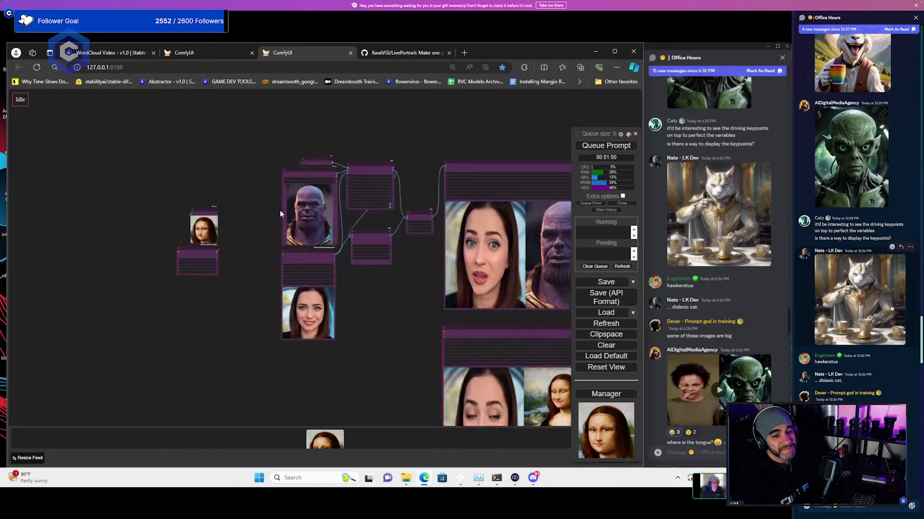
scroll(282, 213, "up", 7)
left_click(361, 156)
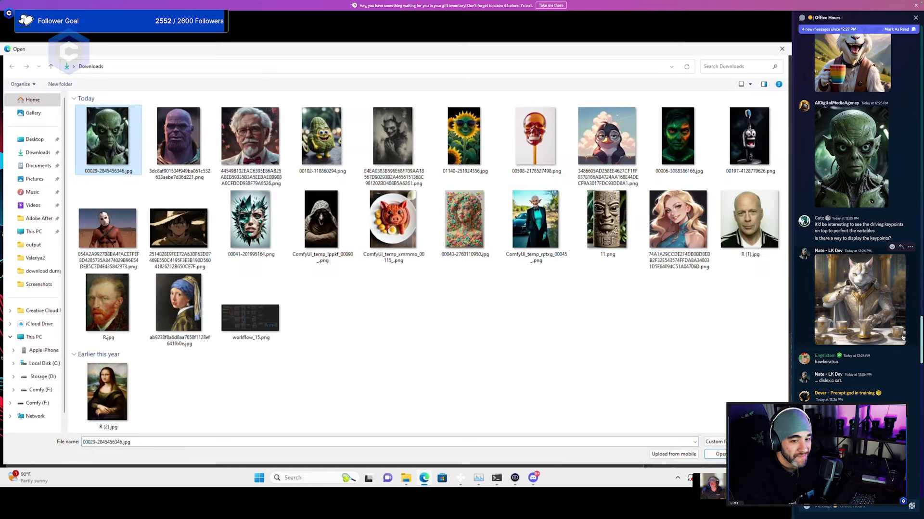
key("Return")
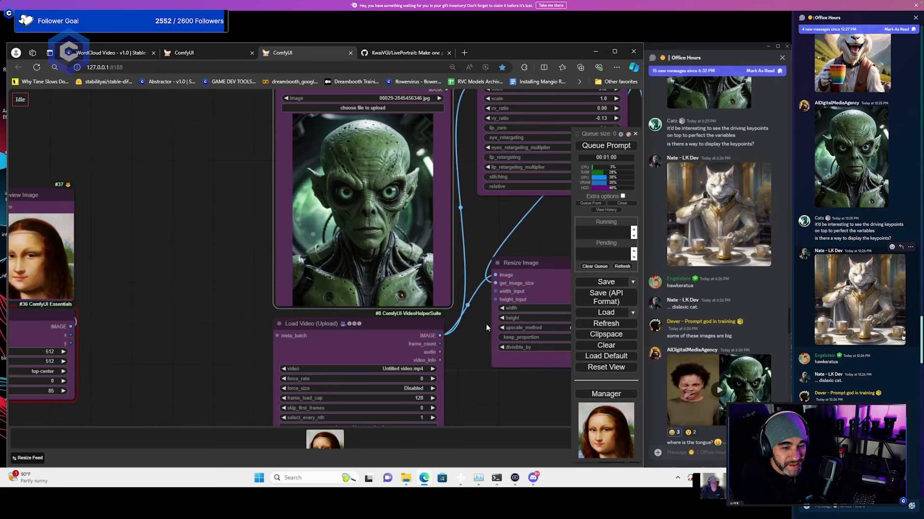
Set frame_load_cap in the Load Video node to 256 and queue the workflow
left_click_drag(485, 328, 375, 313)
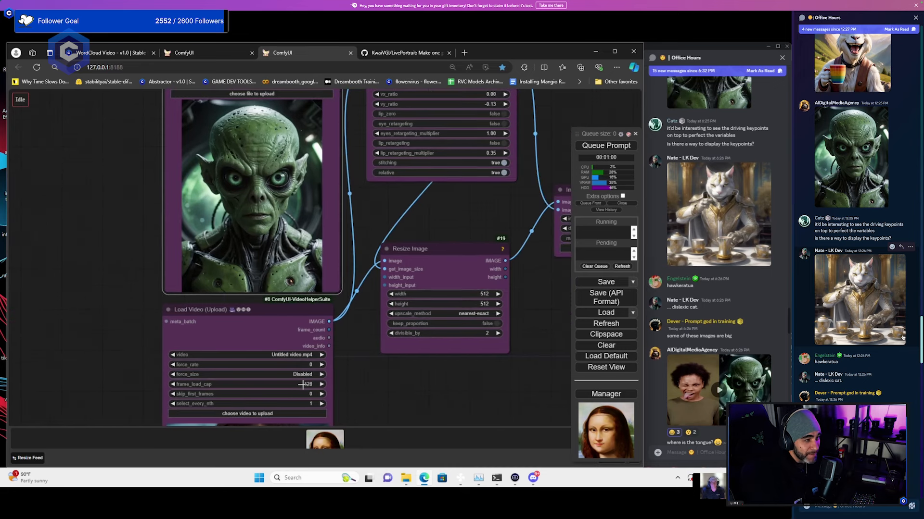
type("256")
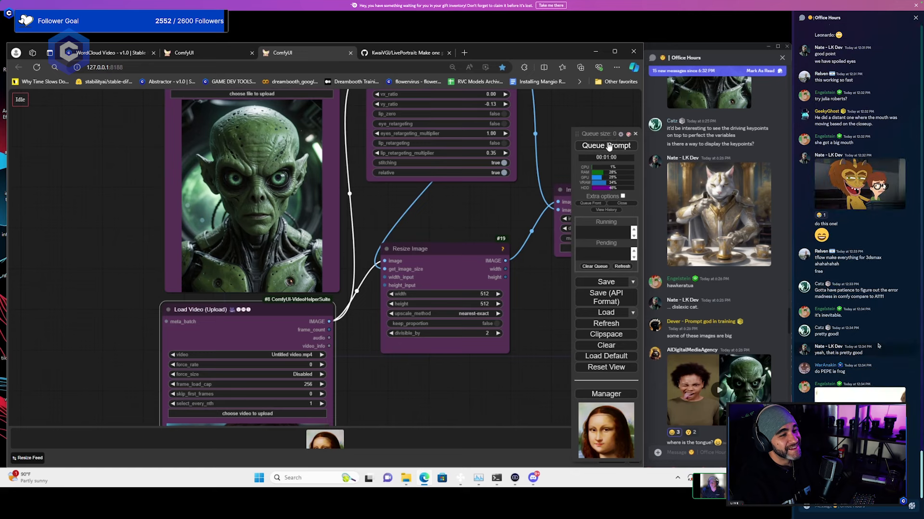
scroll(481, 289, "down", 2)
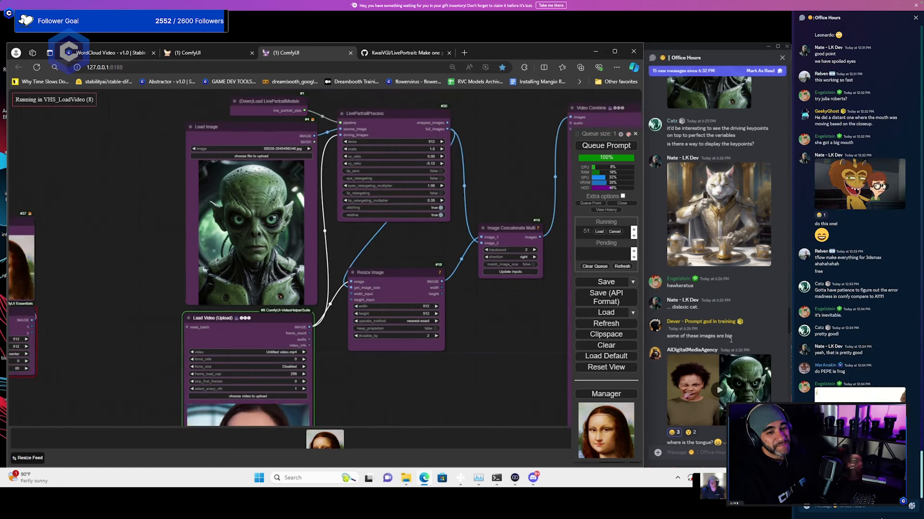
Post the message "Someone get us a pepe" in the Office Hours chat
scroll(731, 336, "down", 10)
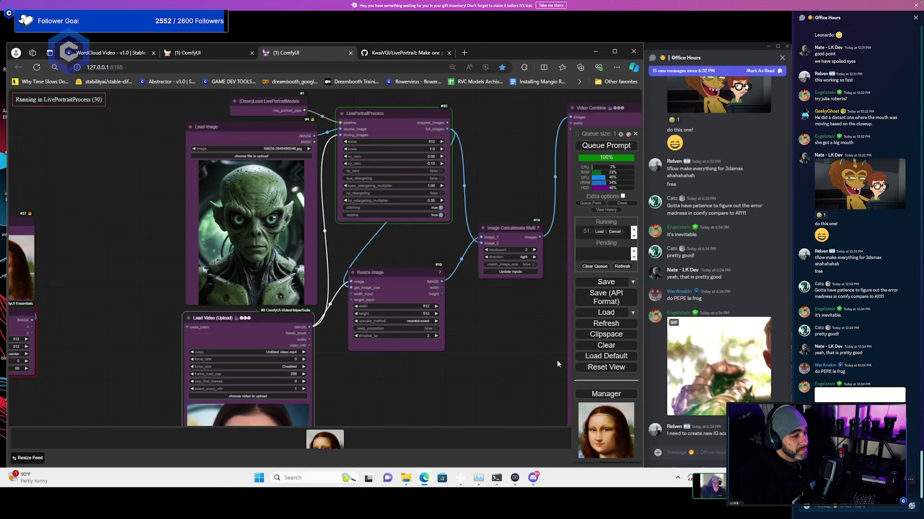
left_click_drag(553, 343, 452, 333)
type("et us a p")
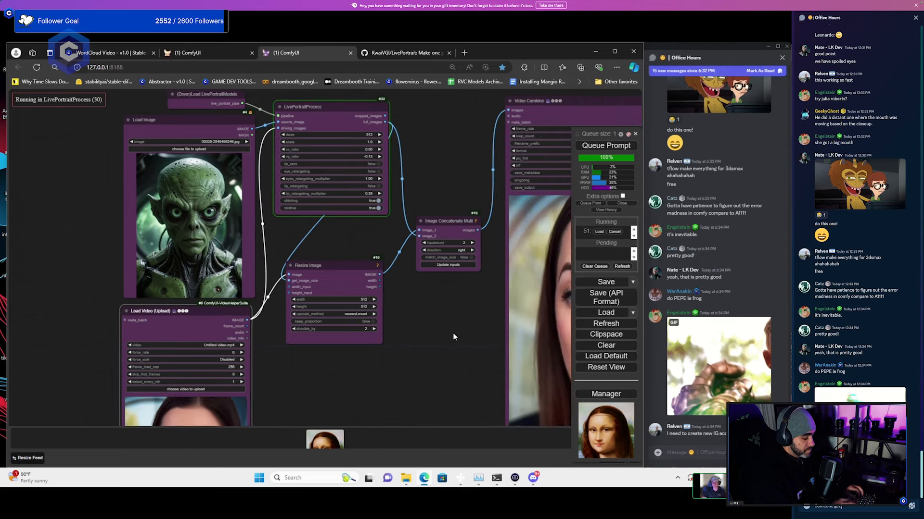
scroll(452, 335, "down", 1)
type("epe")
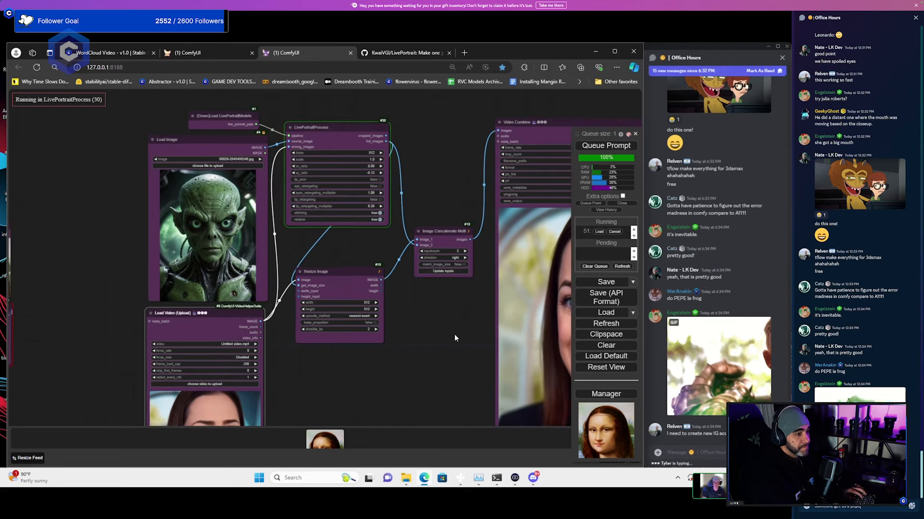
key("Return")
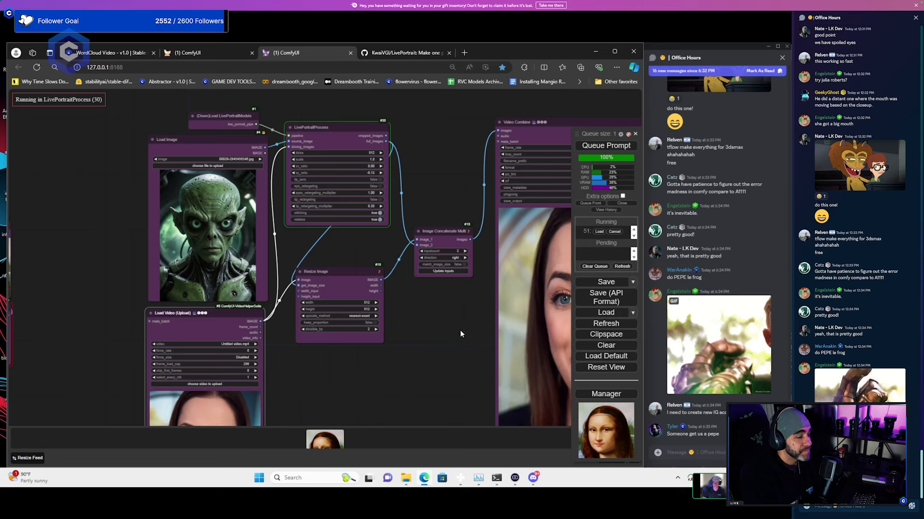
scroll(473, 319, "down", 3)
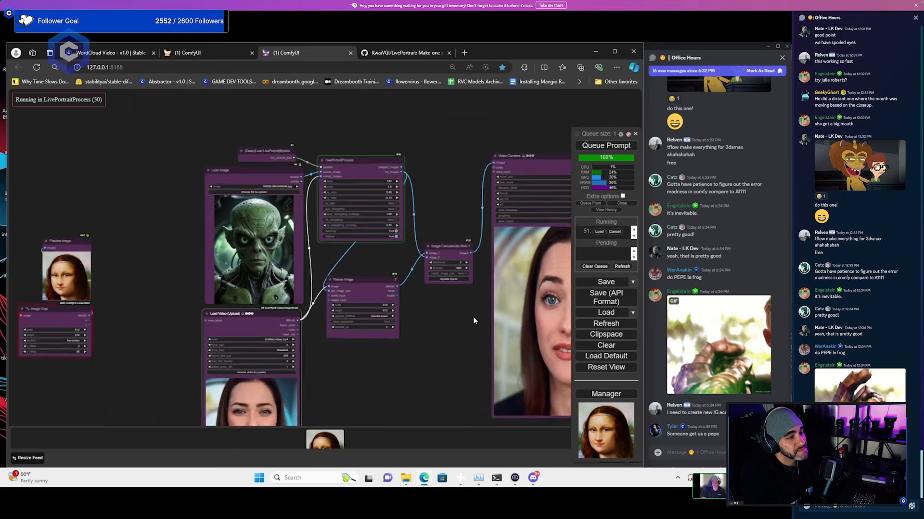
scroll(474, 319, "up", 4)
left_click_drag(473, 321, 383, 293)
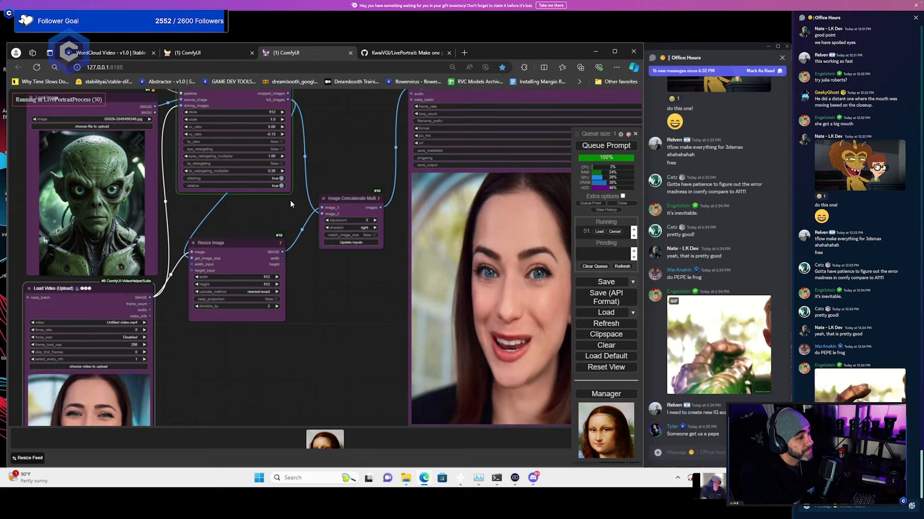
left_click_drag(290, 204, 295, 217)
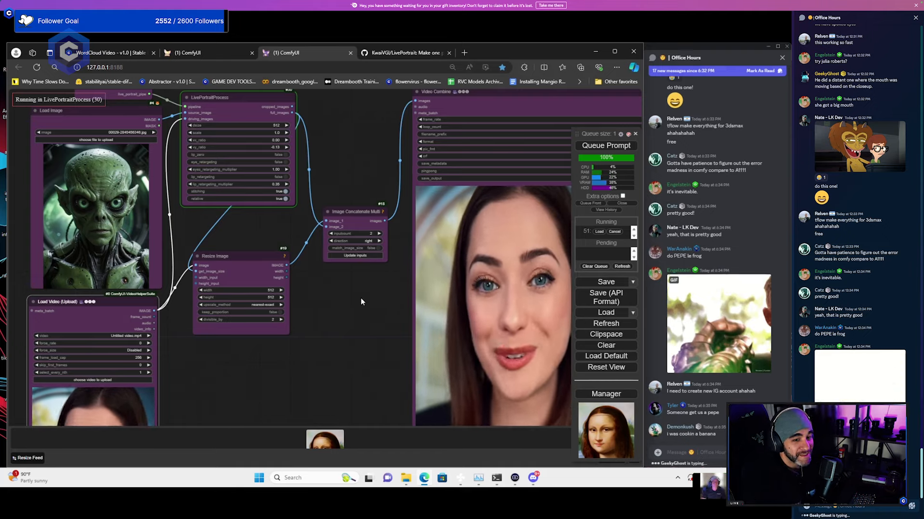
scroll(353, 295, "down", 2)
left_click_drag(332, 287, 267, 275)
scroll(266, 275, "down", 1)
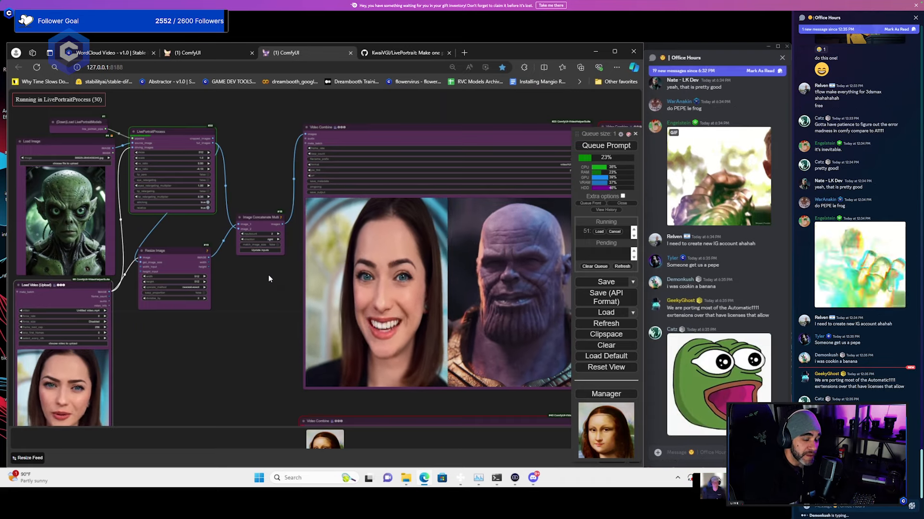
right_click(268, 279)
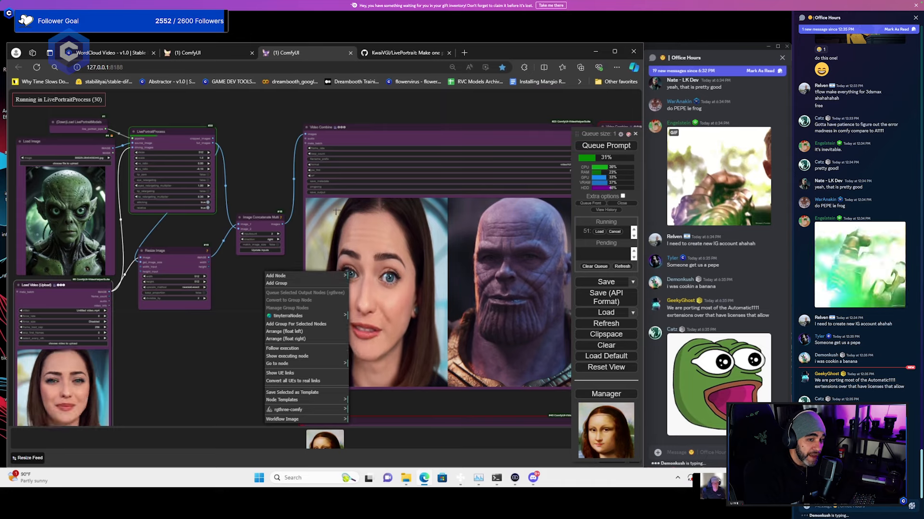
left_click(257, 213)
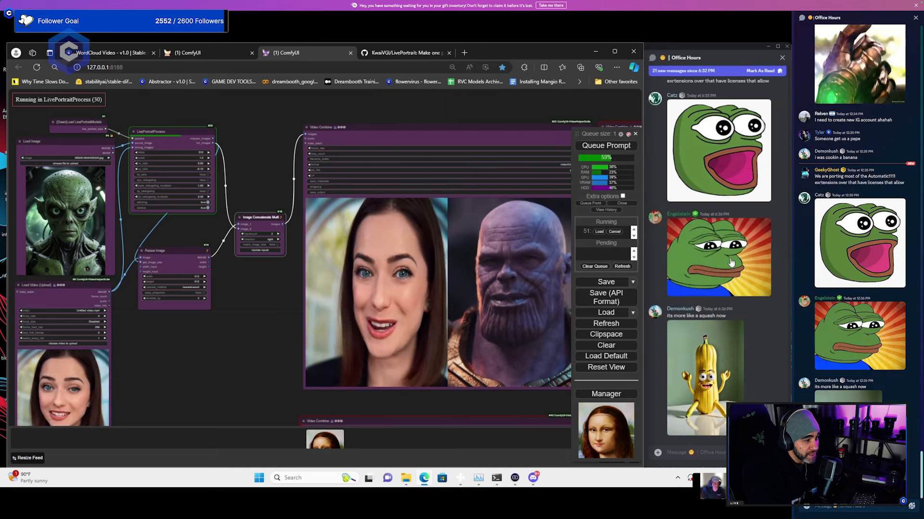
Switch to Discord and save the open-mouthed Pepe picture from the Office Hours chat as image.png in Downloads
scroll(730, 263, "up", 1)
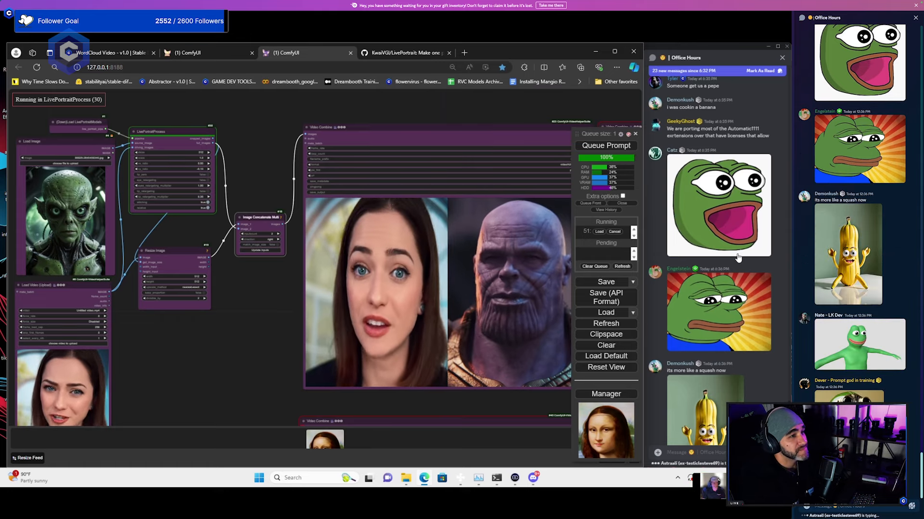
left_click(738, 259)
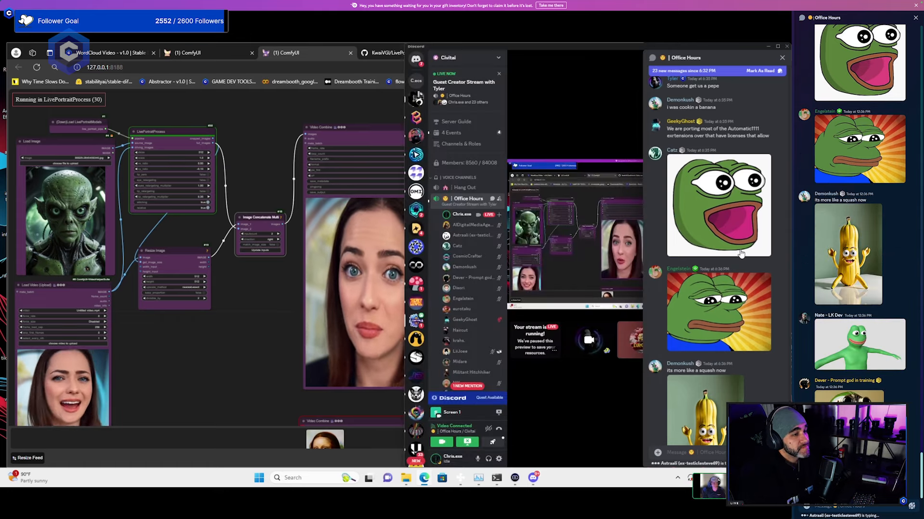
right_click(646, 284)
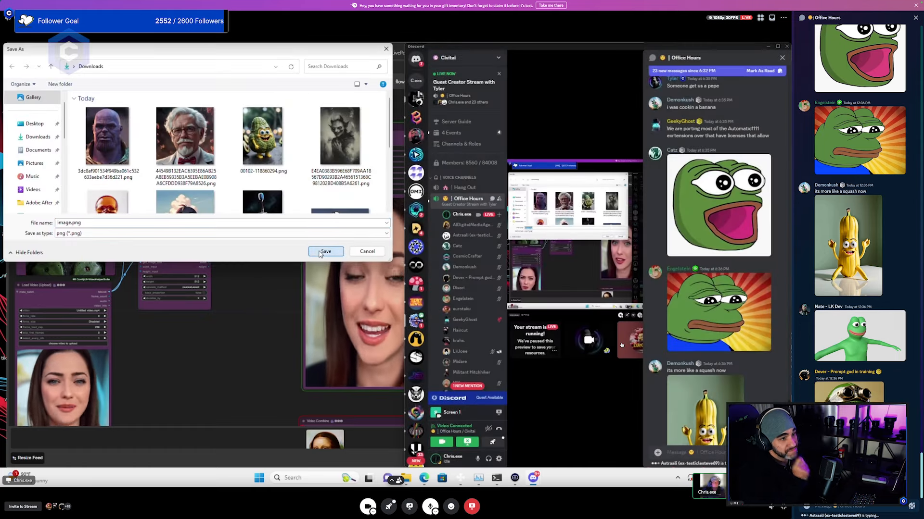
left_click(325, 251)
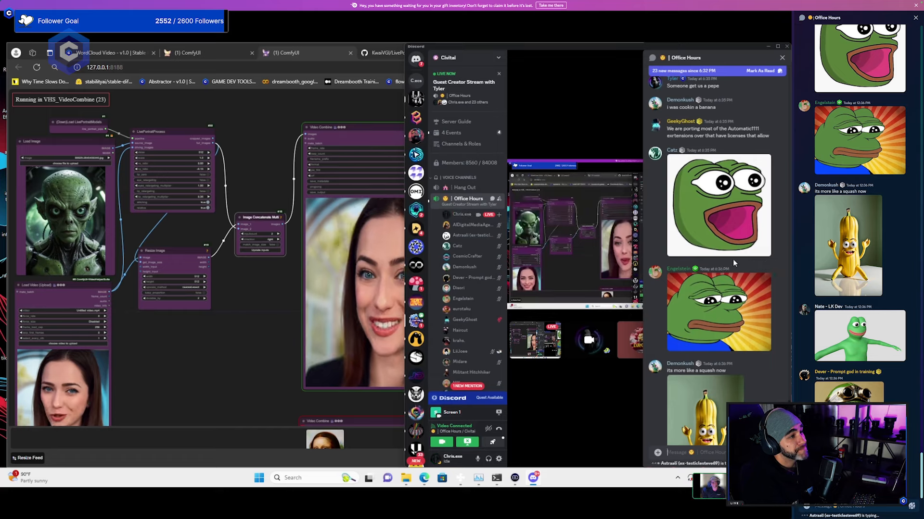
Look through the newer banana and frog pictures in the Office Hours chat, and hide the chat
scroll(732, 260, "down", 5)
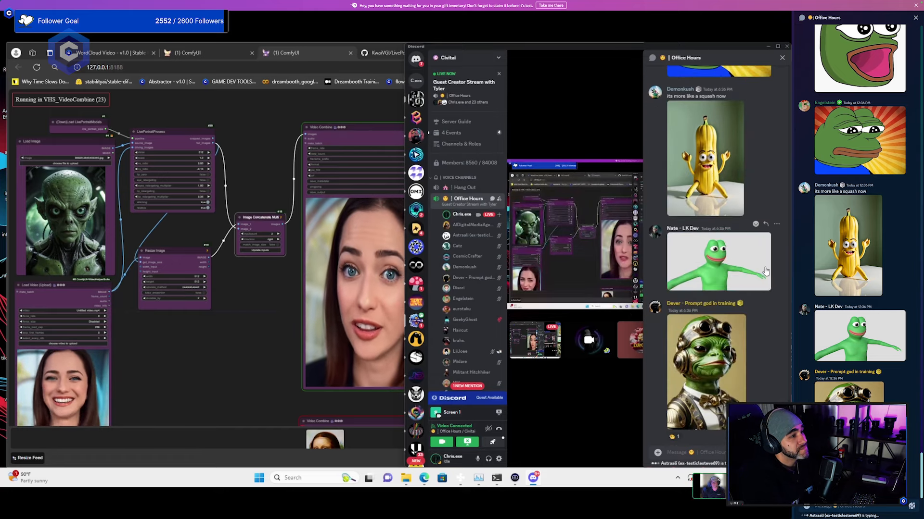
scroll(768, 265, "up", 1)
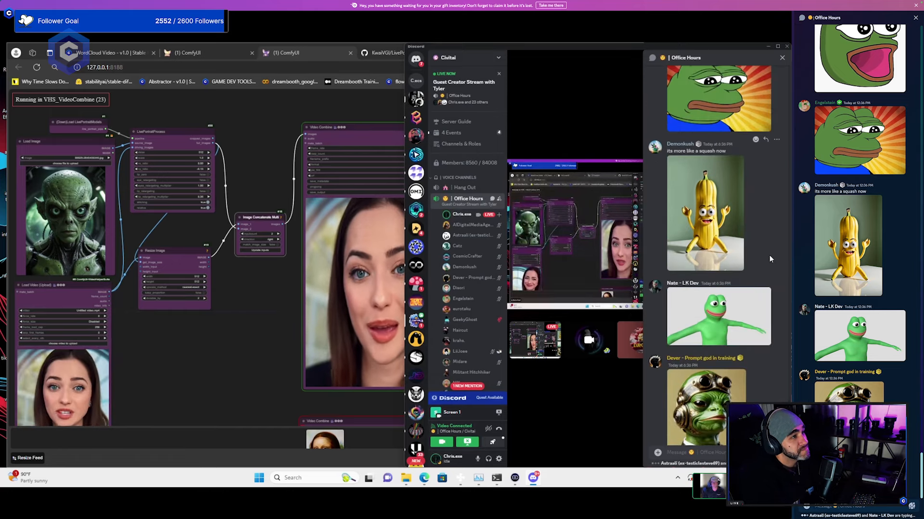
scroll(770, 259, "down", 1)
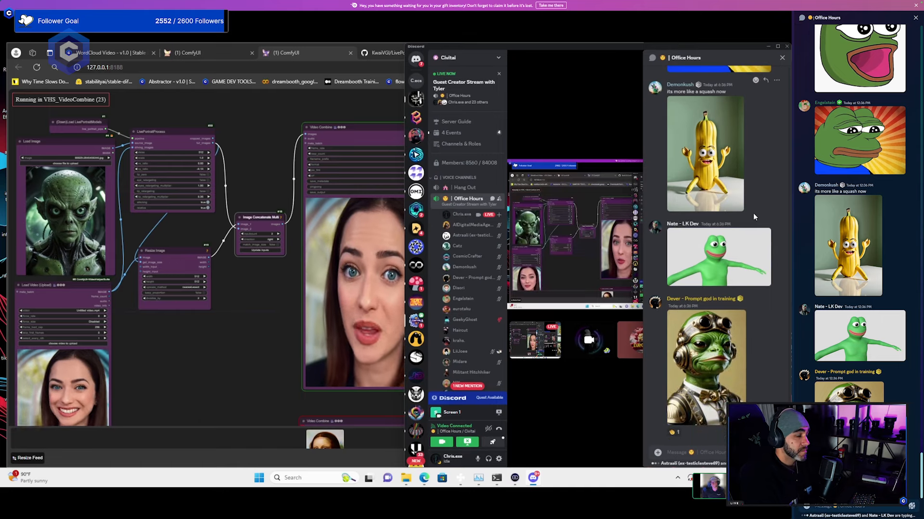
left_click(782, 59)
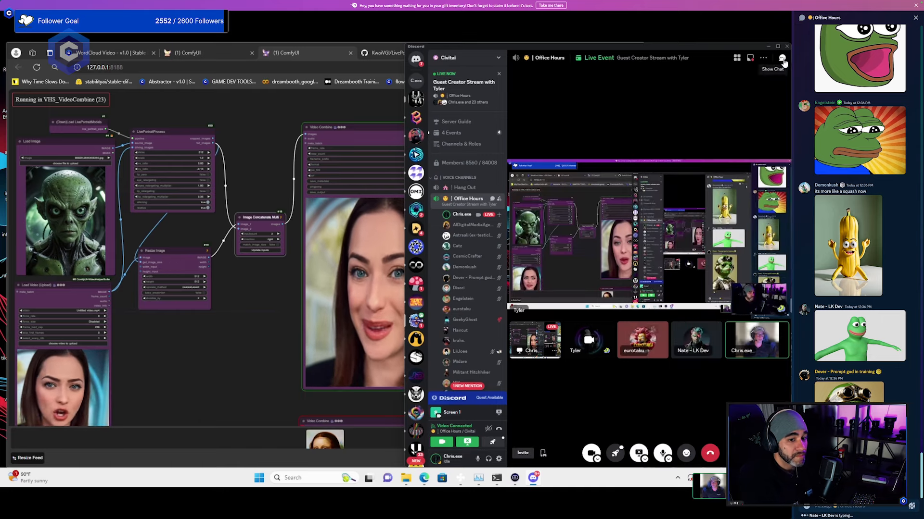
Return to ComfyUI and examine the green alien animation next to its driving video in the Video Combine node
left_click(263, 135)
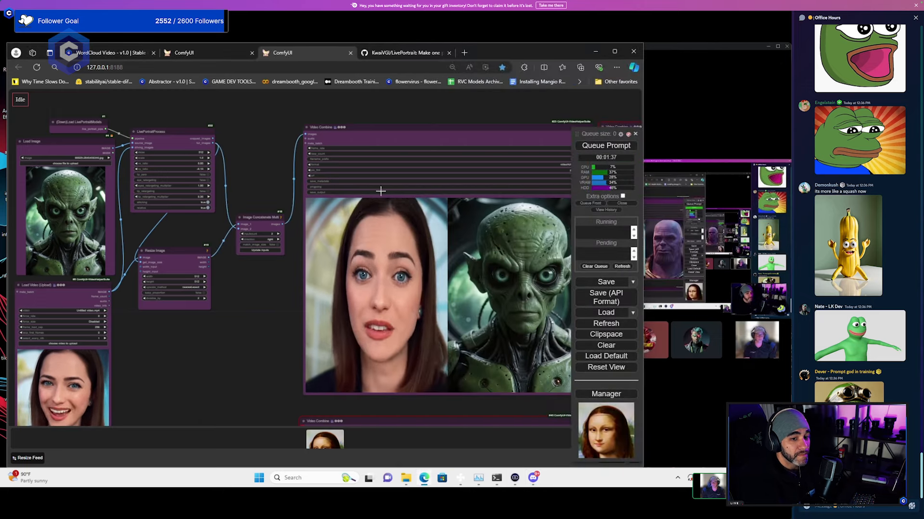
left_click_drag(267, 282, 160, 256)
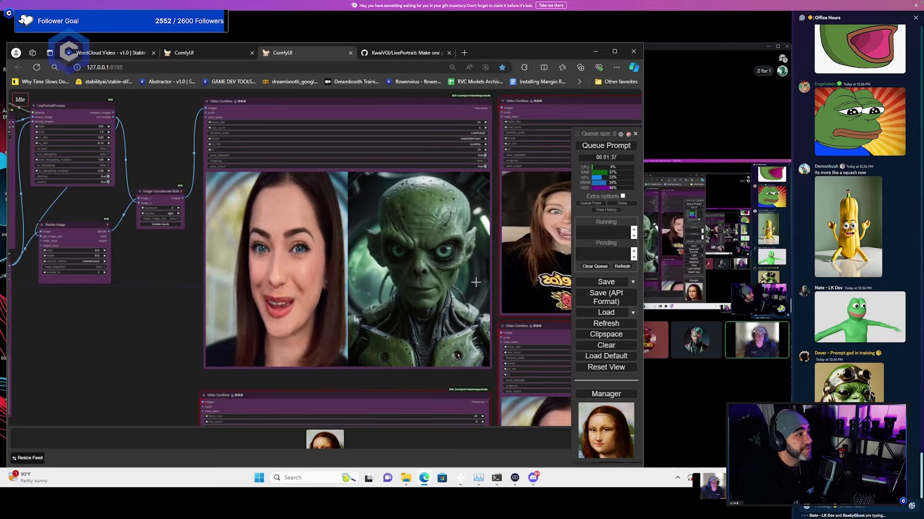
scroll(475, 282, "up", 3)
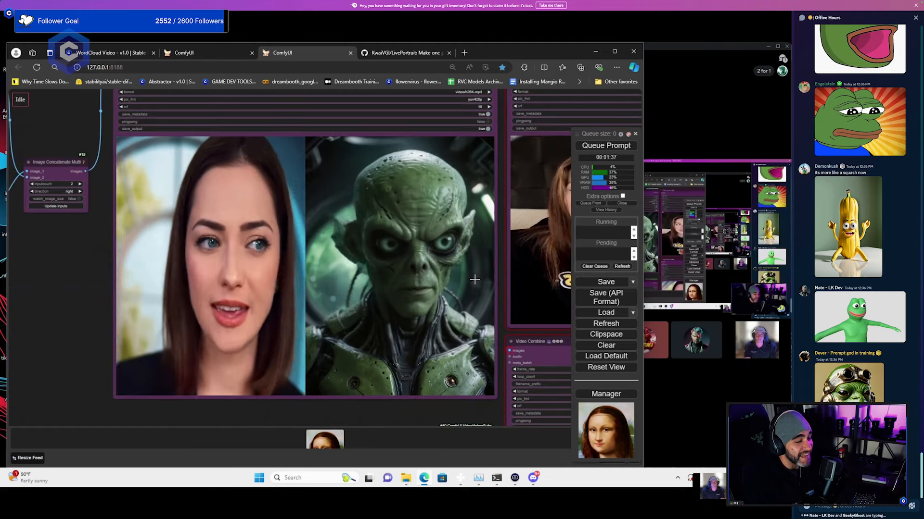
scroll(474, 280, "down", 4)
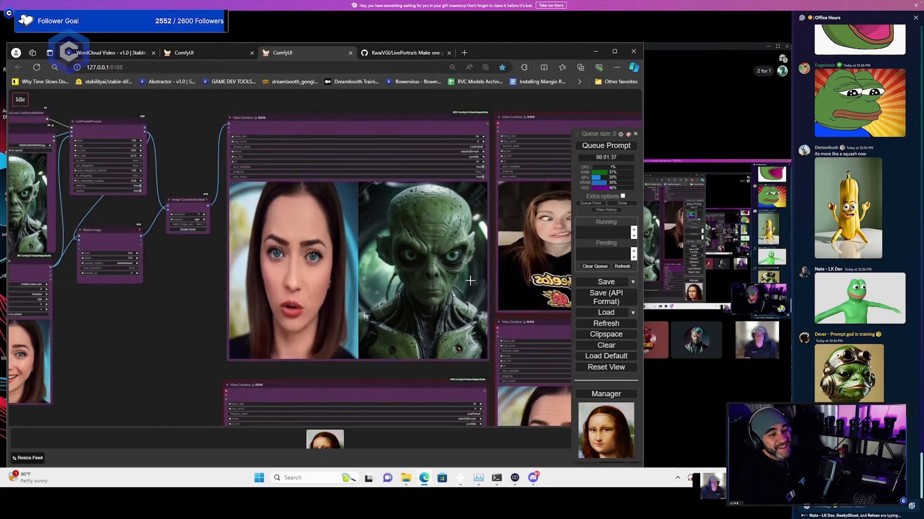
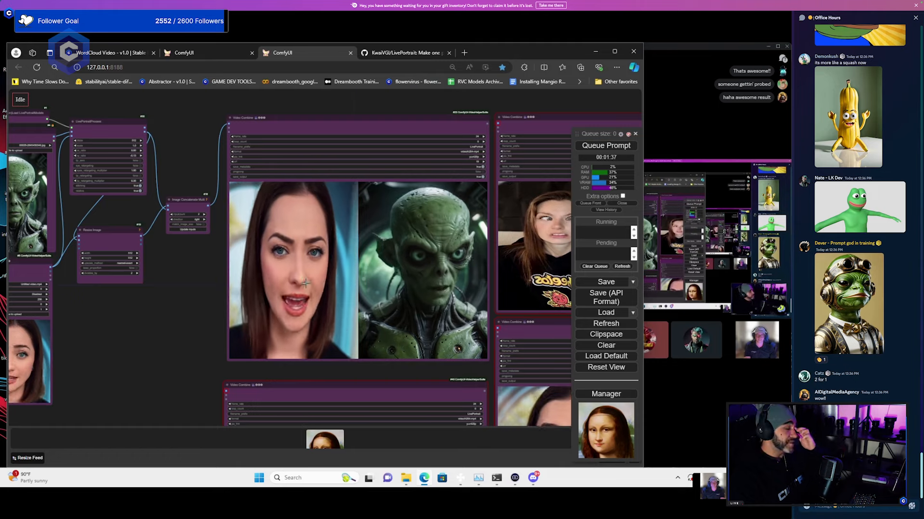
scroll(201, 288, "down", 2)
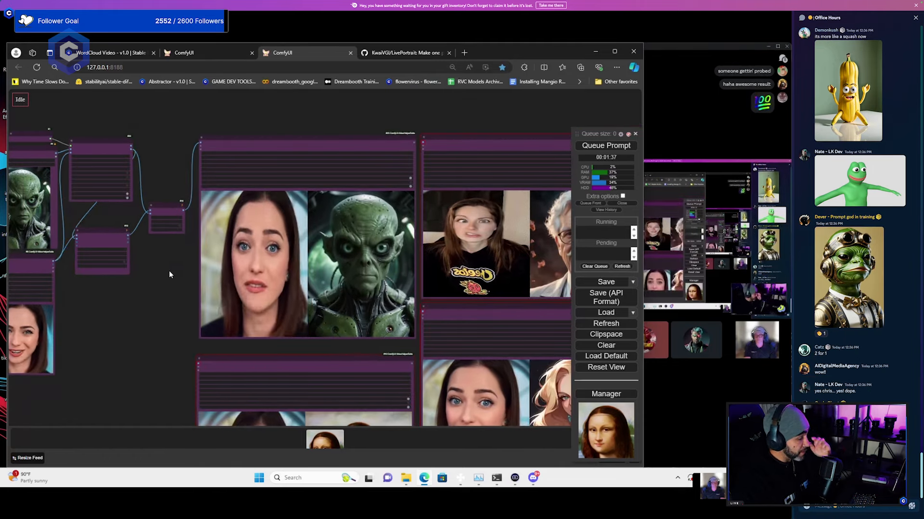
scroll(364, 283, "up", 3)
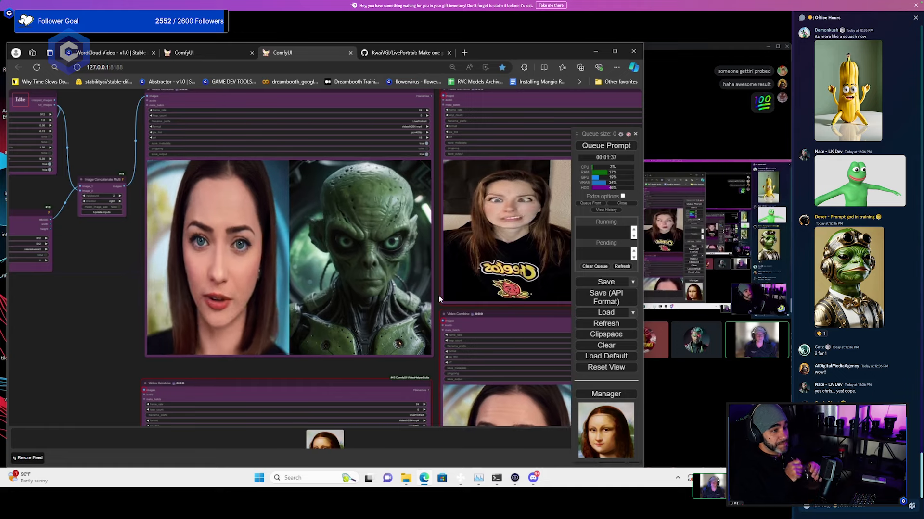
scroll(436, 295, "down", 2)
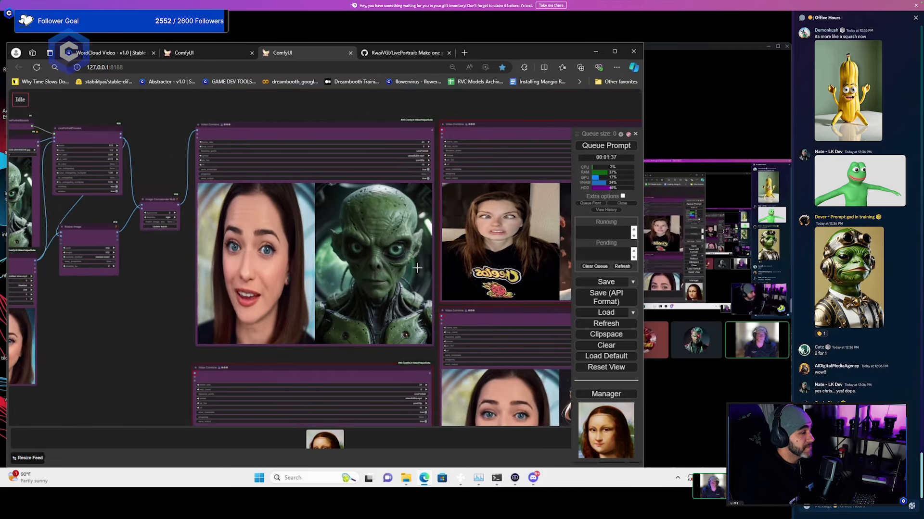
Compare the alien result with the previously kept videos, examining the white-bearded man's animation up close
scroll(402, 247, "down", 3)
scroll(402, 248, "up", 1)
scroll(402, 248, "down", 2)
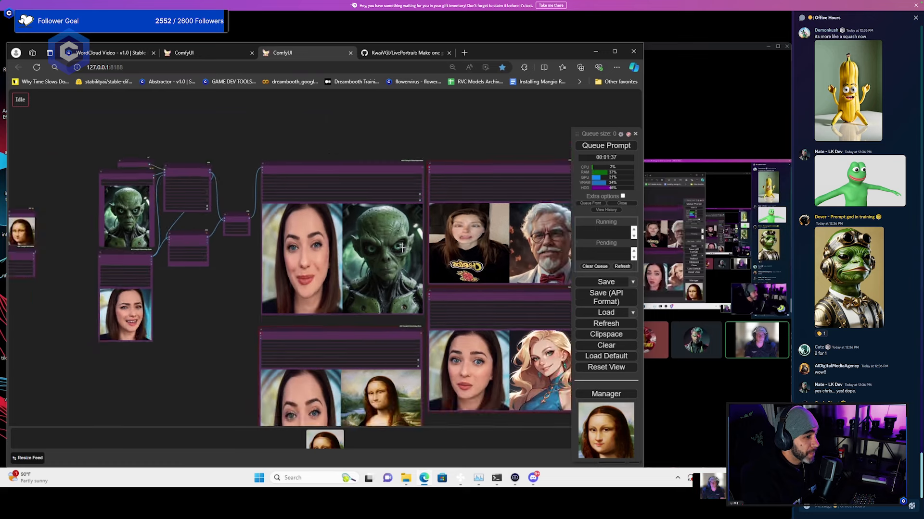
left_click_drag(439, 260, 362, 255)
scroll(154, 285, "up", 1)
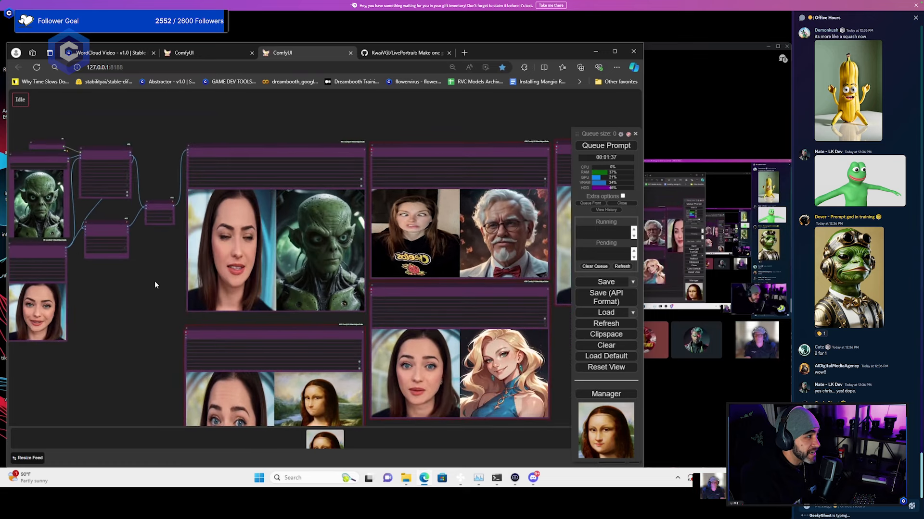
scroll(155, 283, "up", 1)
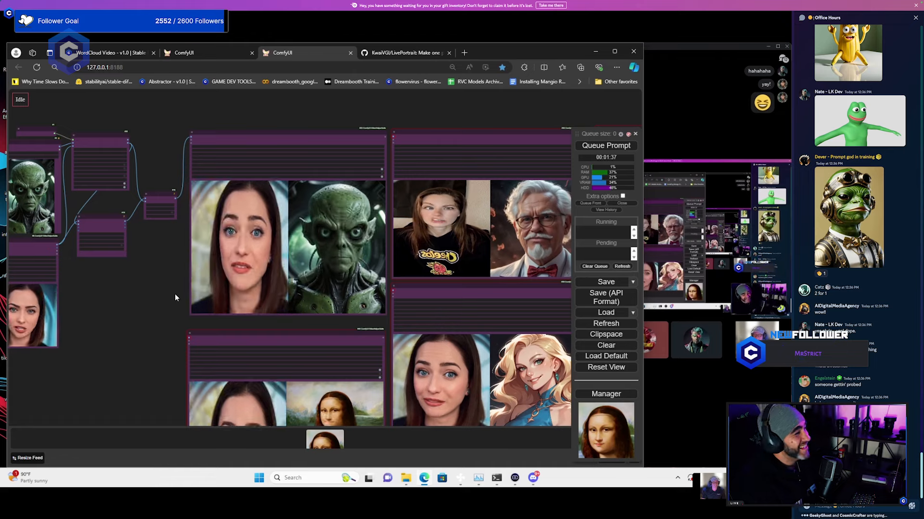
scroll(175, 294, "up", 2)
scroll(169, 294, "down", 1)
left_click_drag(158, 297, 75, 302)
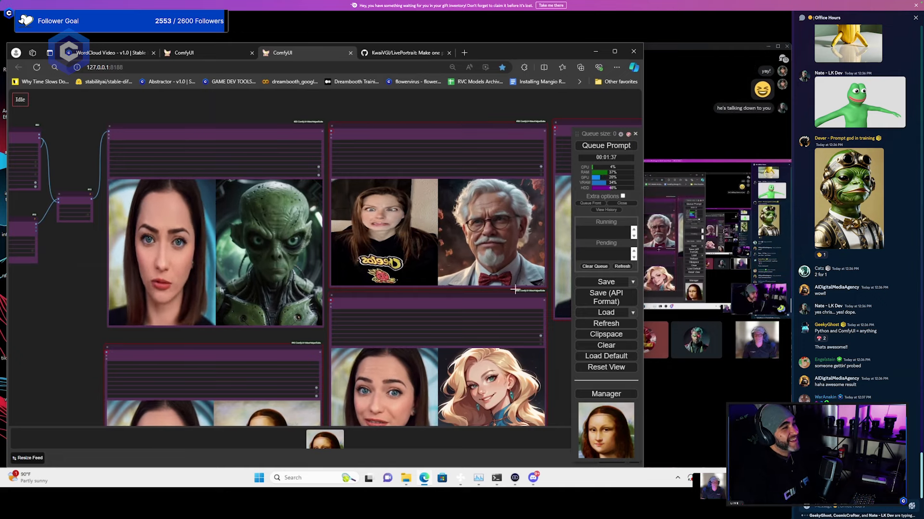
scroll(528, 208, "up", 5)
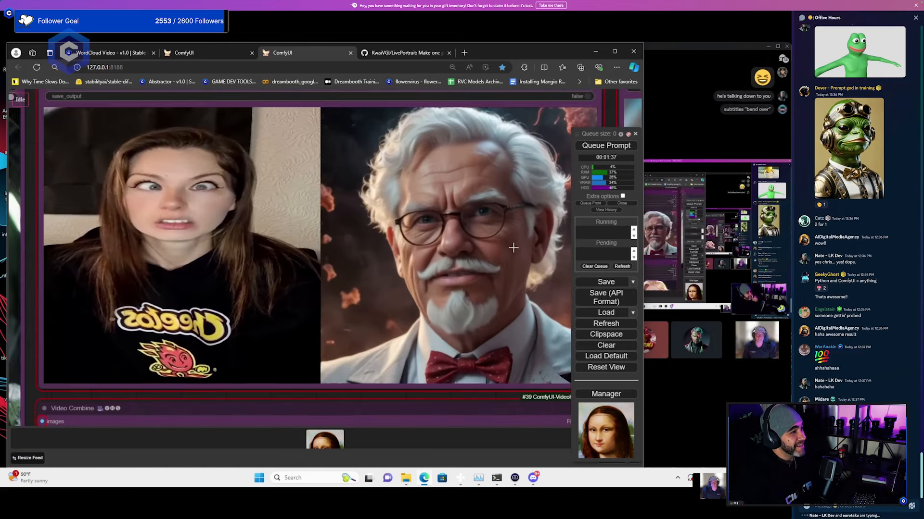
scroll(515, 258, "down", 5)
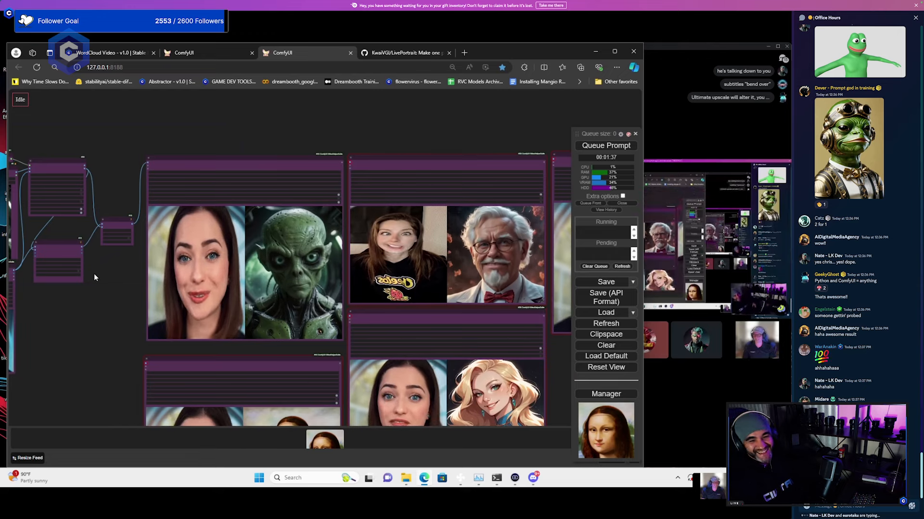
Load the Pepe picture image.png from Downloads into the Load Image node
left_click_drag(95, 273, 187, 237)
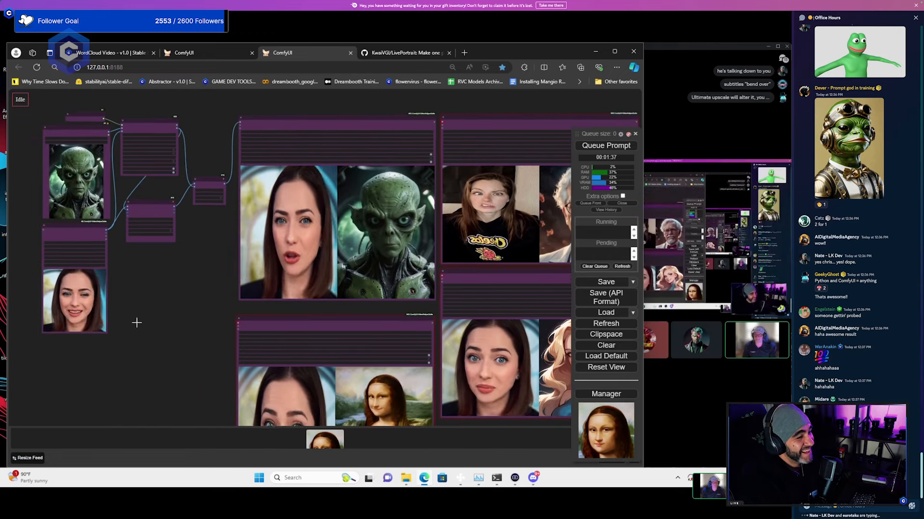
scroll(158, 154, "up", 2)
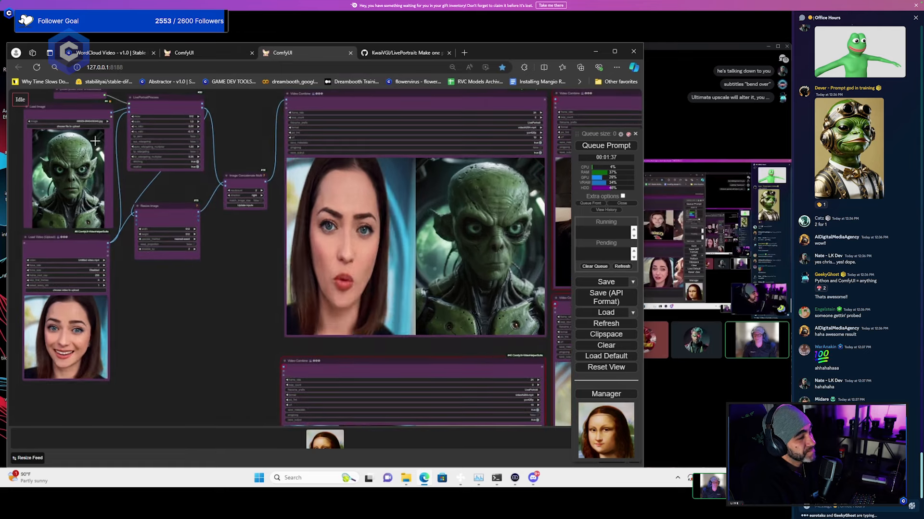
left_click(84, 129)
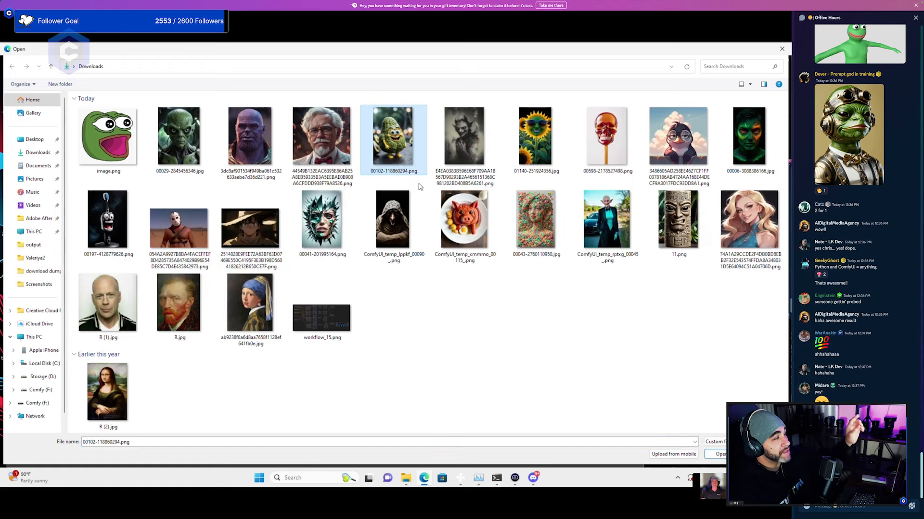
double_click(116, 157)
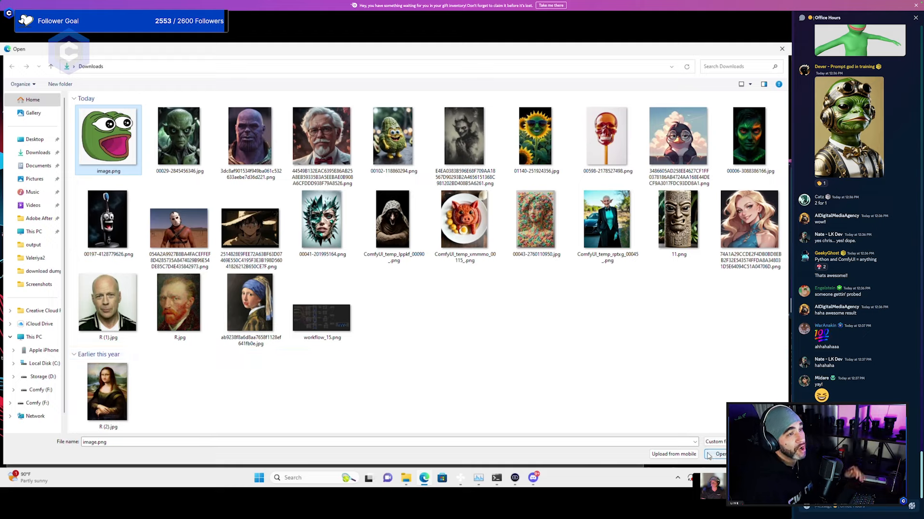
Switch to Discord, find the Pepe picture with the red and yellow sunburst background in the Office Hours chat, and save it
scroll(848, 326, "up", 8)
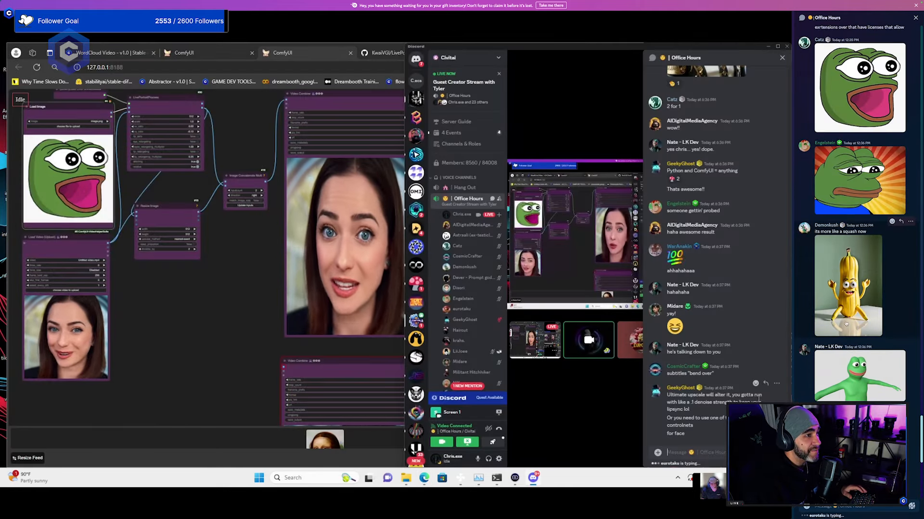
scroll(732, 337, "up", 3)
scroll(731, 337, "up", 4)
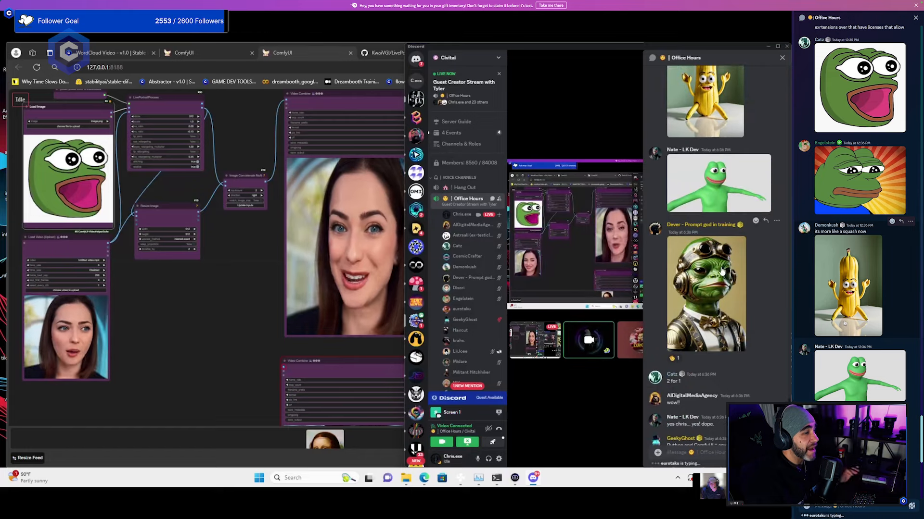
scroll(711, 304, "up", 4)
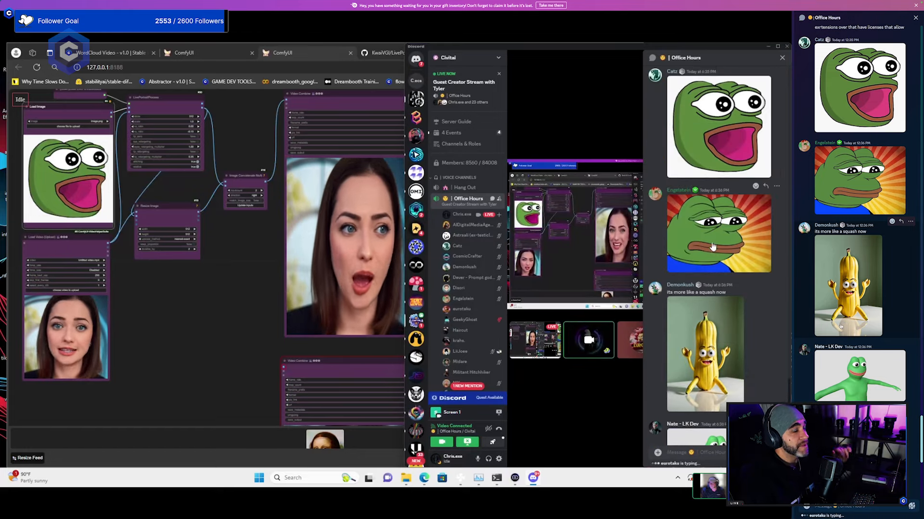
left_click(713, 238)
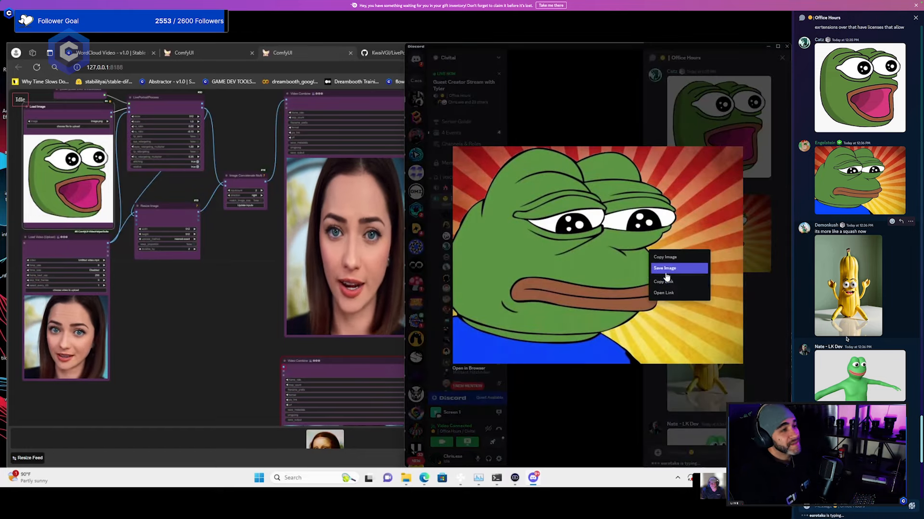
left_click(325, 251)
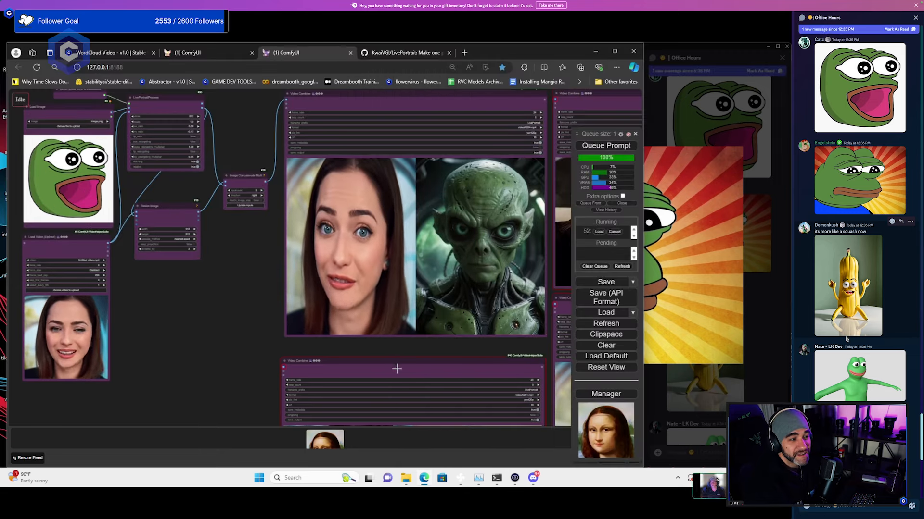
Switch to Discord, find the steampunk frog picture with goggles in the Office Hours chat, and save it to Downloads as 00005-3940157526.png
scroll(168, 343, "down", 1)
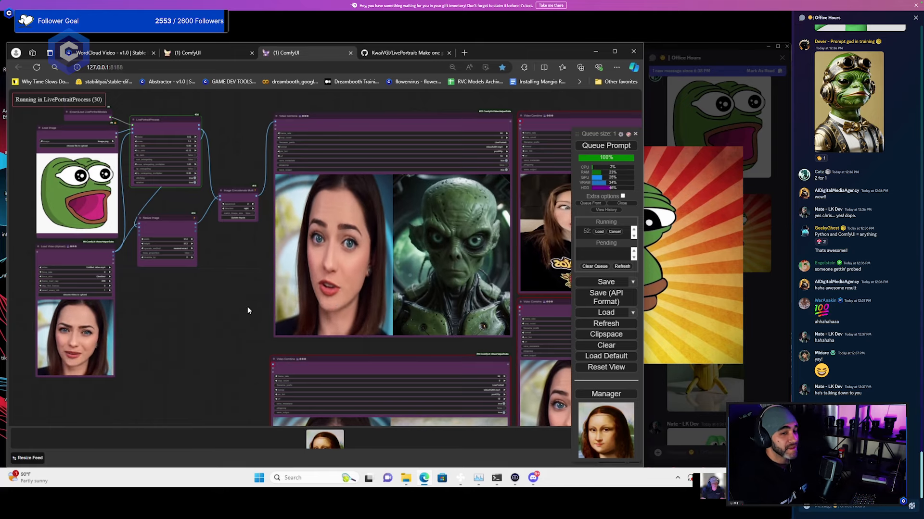
left_click(770, 373)
left_click(769, 373)
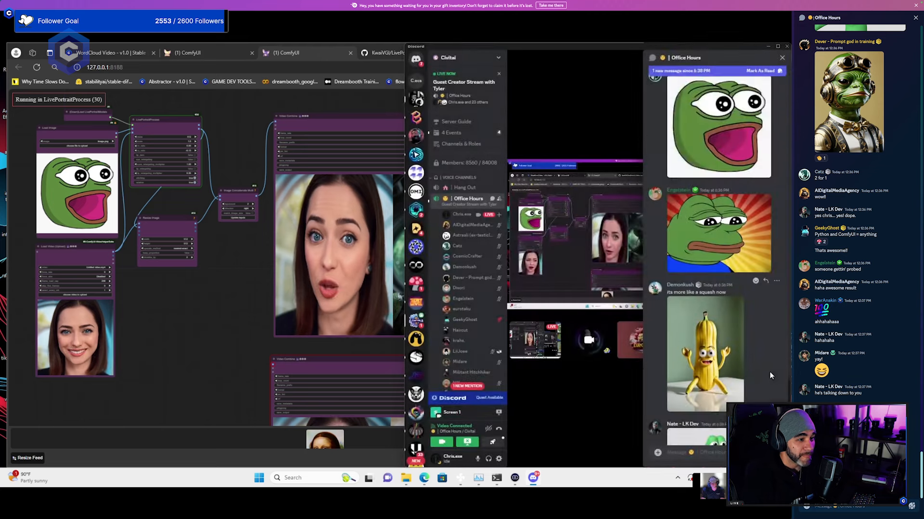
scroll(768, 361, "down", 3)
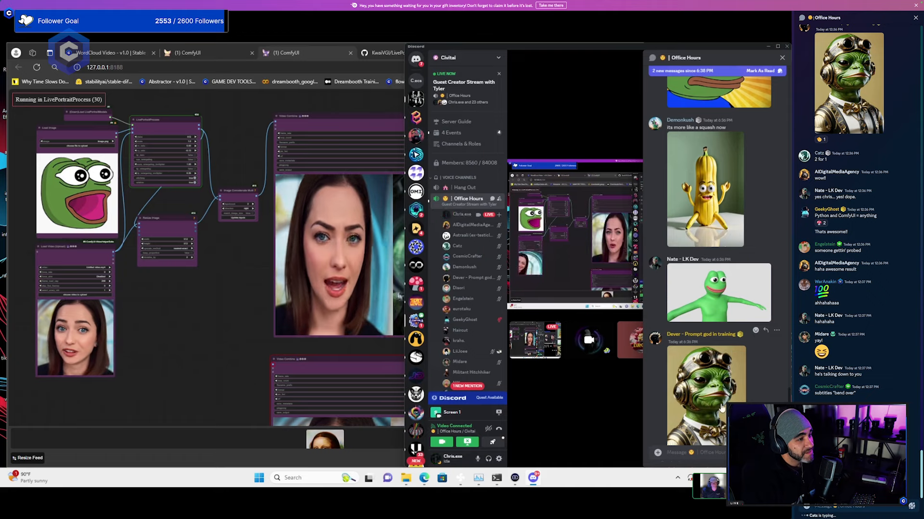
scroll(713, 387, "down", 3)
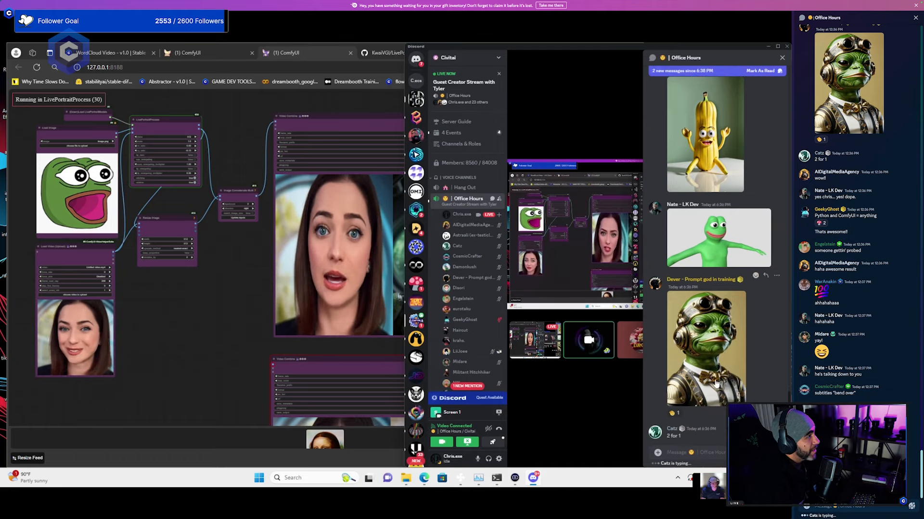
left_click(711, 278)
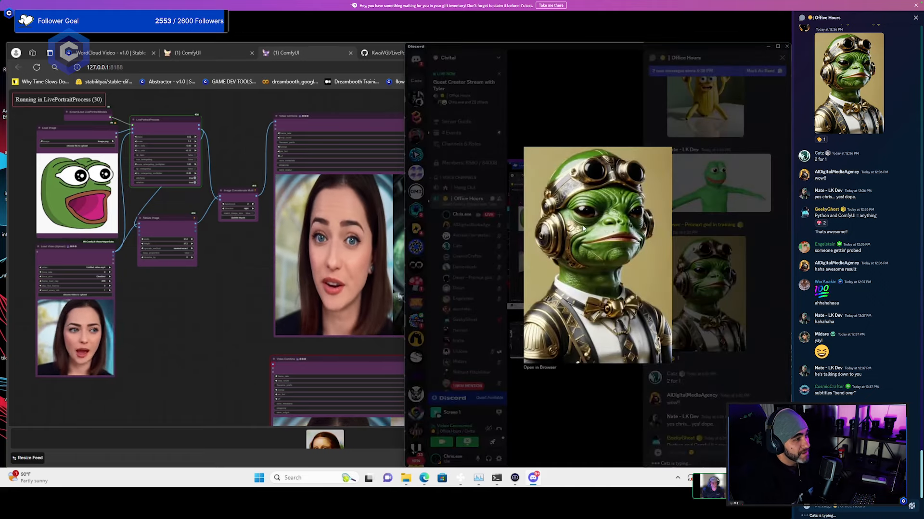
right_click(584, 226)
left_click(607, 244)
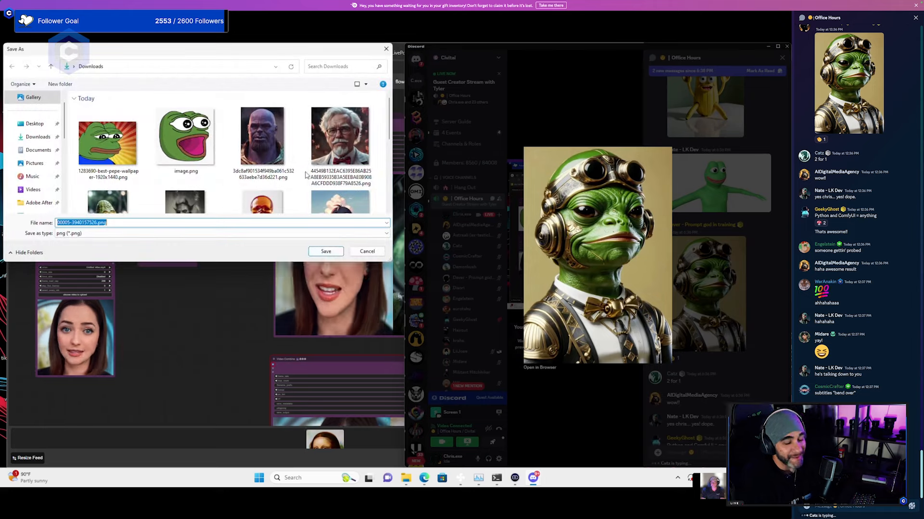
key("Return")
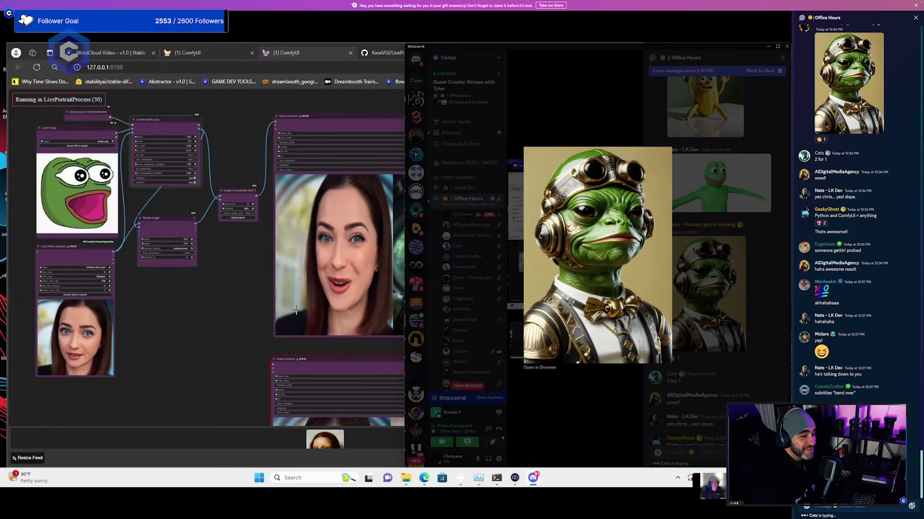
left_click(764, 356)
scroll(746, 365, "down", 6)
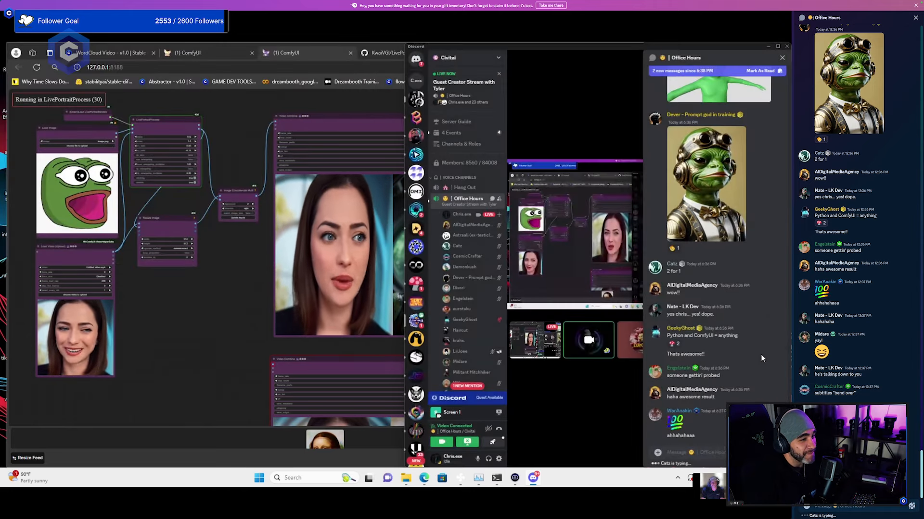
Return to ComfyUI and look over the kept videos and the running Pepe workflow
left_click(195, 330)
left_click_drag(263, 345, 110, 266)
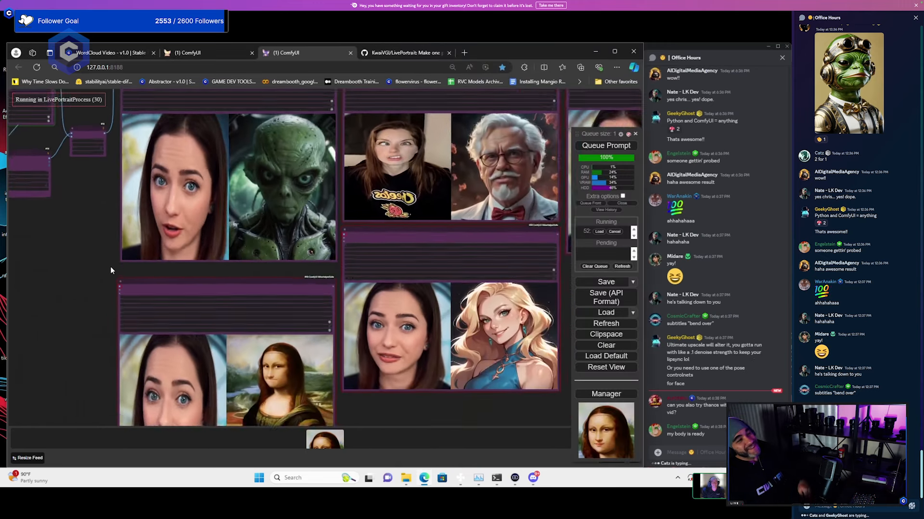
scroll(111, 266, "down", 5)
scroll(145, 255, "up", 2)
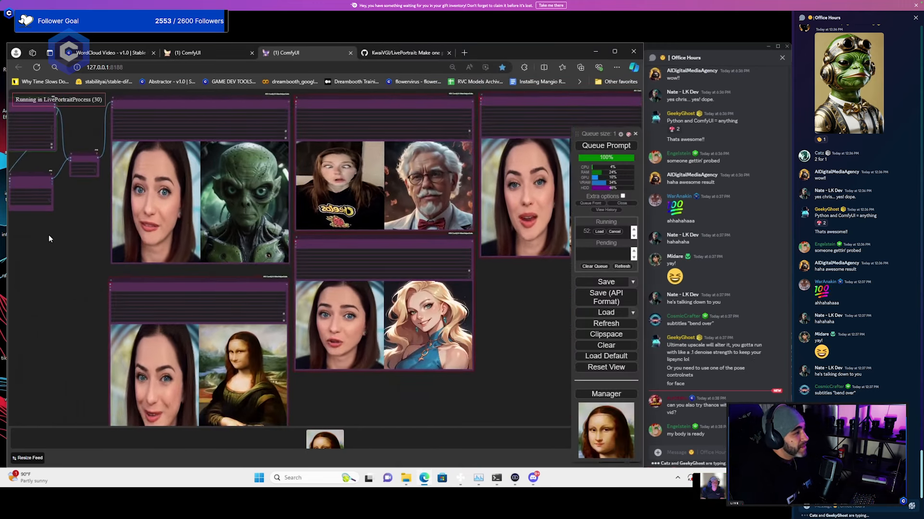
left_click_drag(49, 236, 188, 326)
scroll(259, 330, "up", 4)
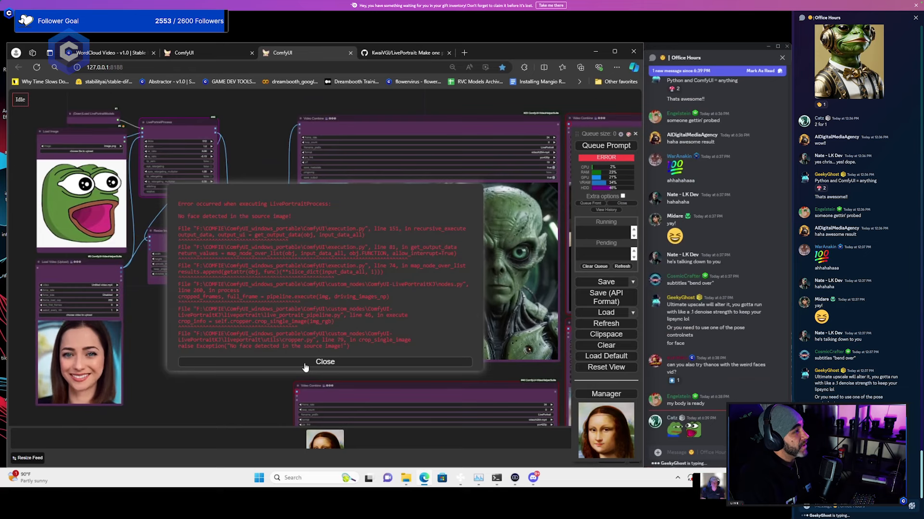
Dismiss the error report and load the Thanos picture from Downloads into the Load Image node
left_click(304, 364)
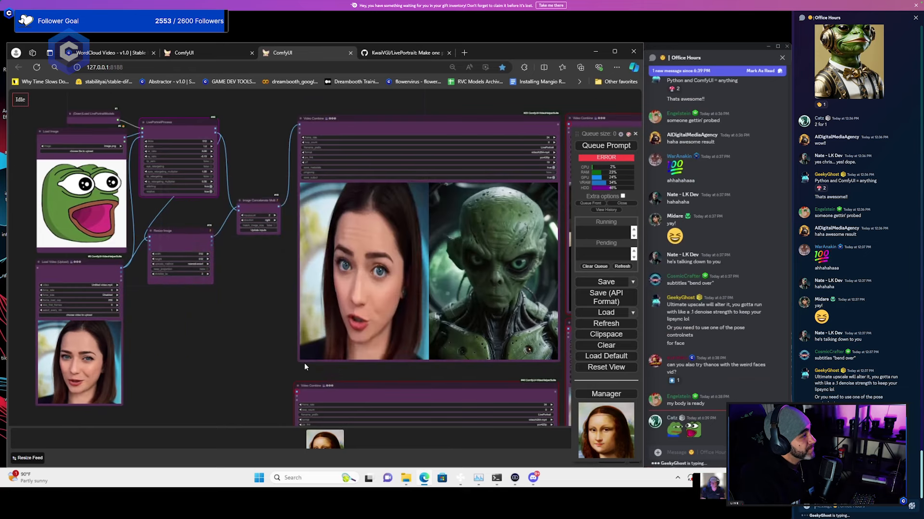
left_click(102, 152)
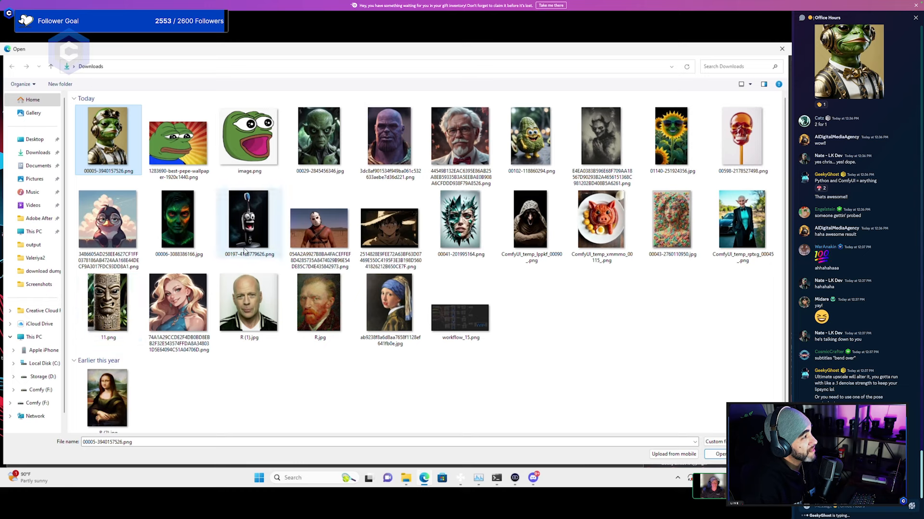
left_click(387, 146)
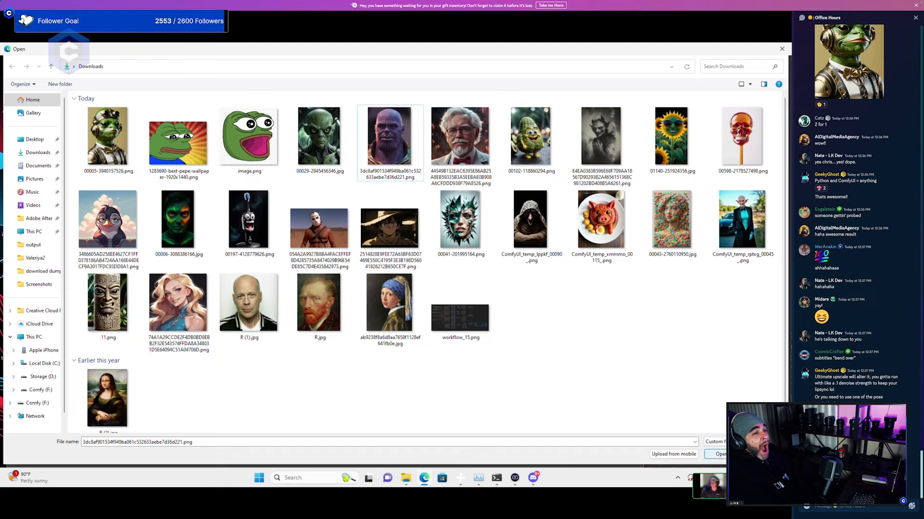
key("Return")
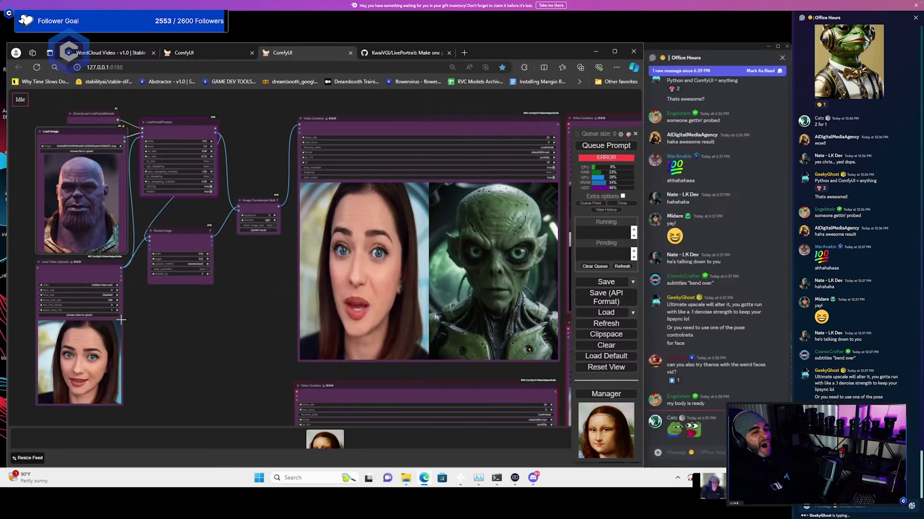
Load the "Hey everyone" facial contortion video as the driving video and queue the prompt
left_click(114, 315)
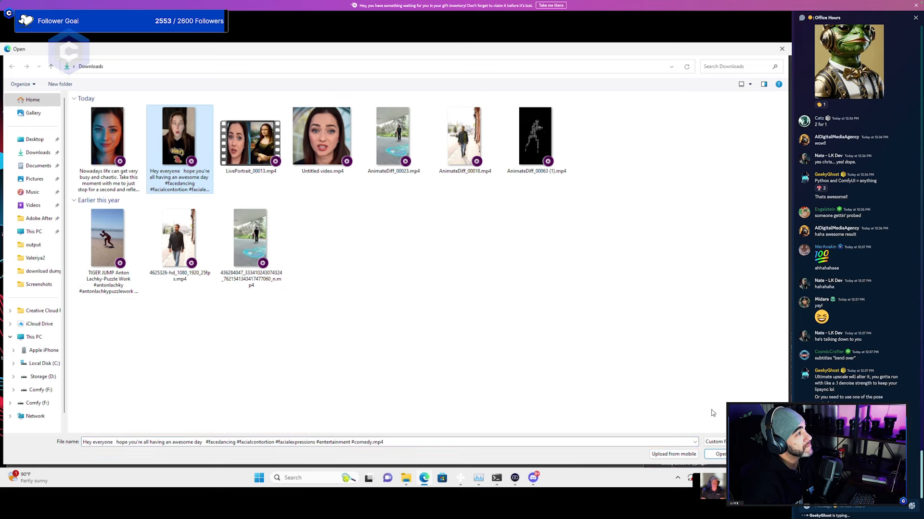
left_click(717, 455)
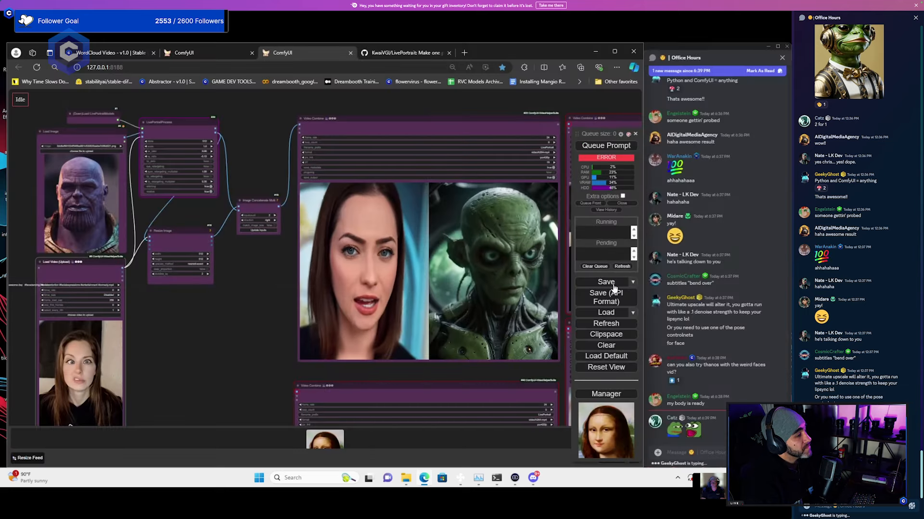
left_click(597, 150)
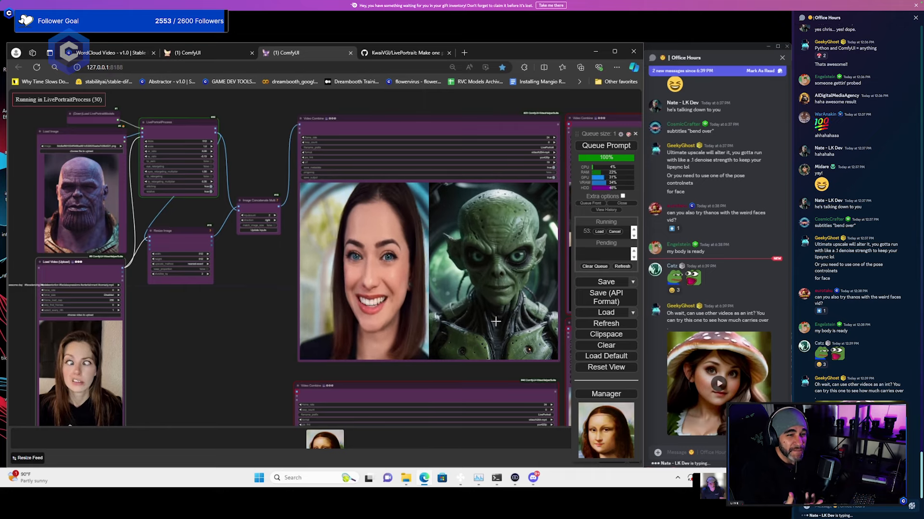
Check the Office Hours chat, and examine the driving video preview and LivePortrait nodes during the Thanos run
left_click(672, 292)
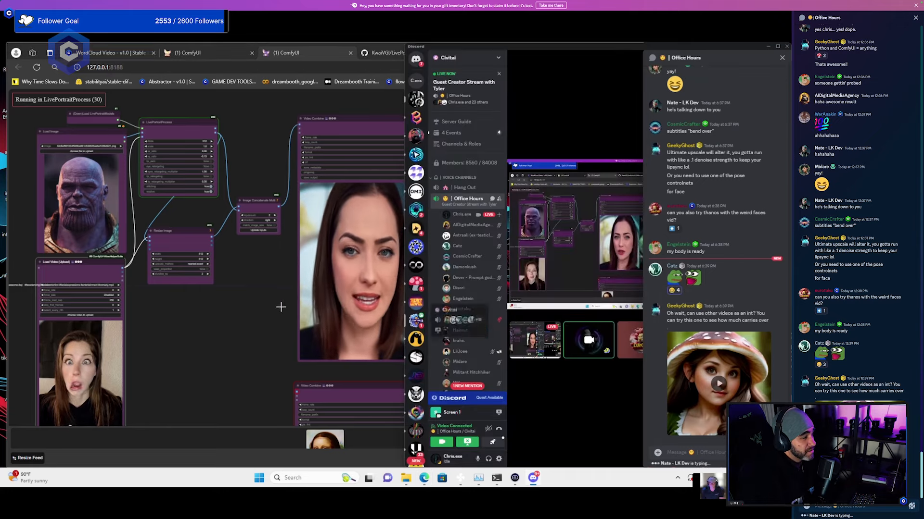
left_click(230, 324)
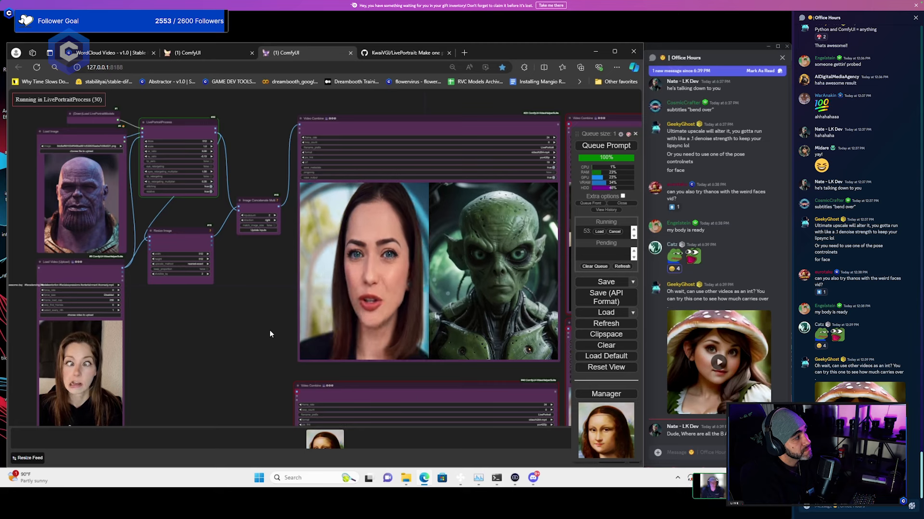
left_click_drag(242, 342, 321, 352)
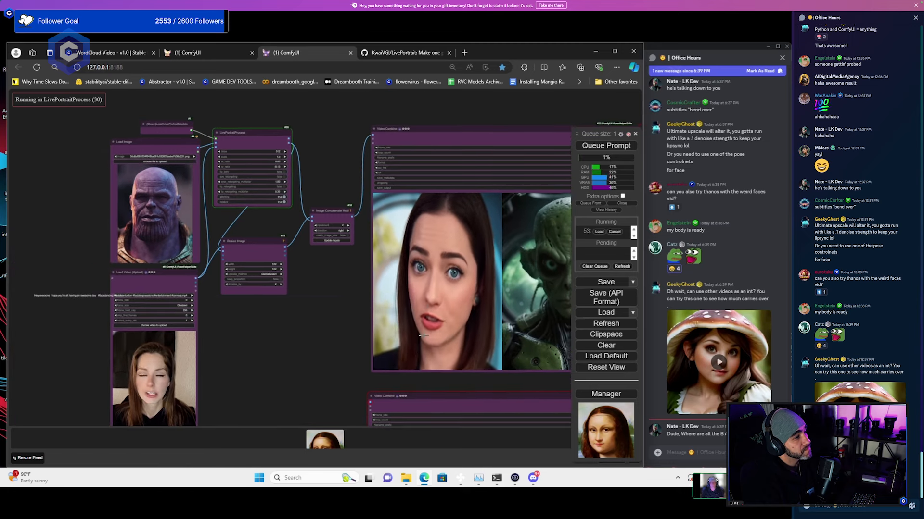
mouse_move(491, 134)
left_mouse_down()
mouse_move(474, 134)
mouse_move(486, 132)
left_mouse_up()
scroll(340, 316, "down", 3)
left_click_drag(324, 342, 331, 269)
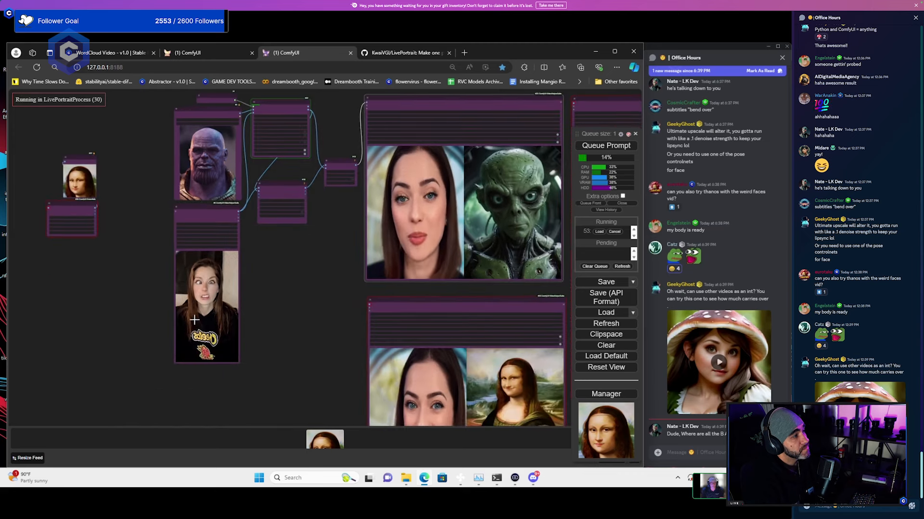
scroll(192, 318, "up", 5)
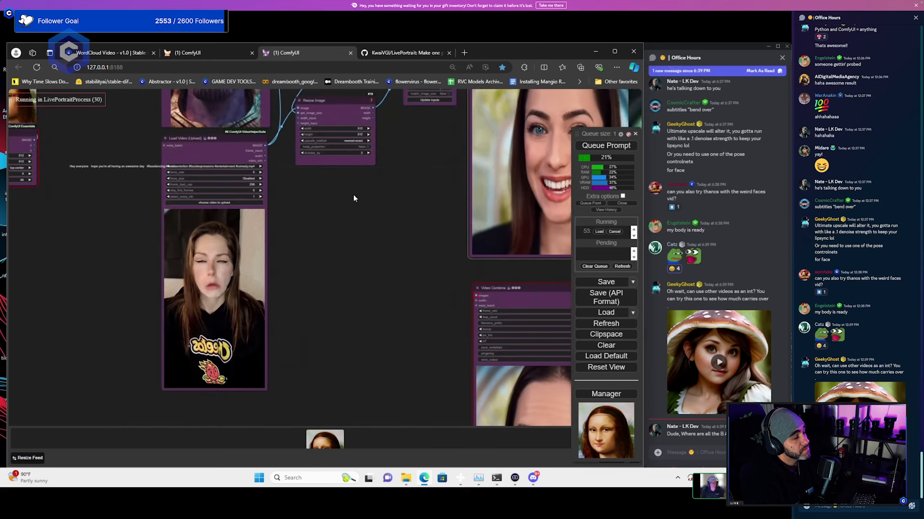
scroll(406, 211, "down", 2)
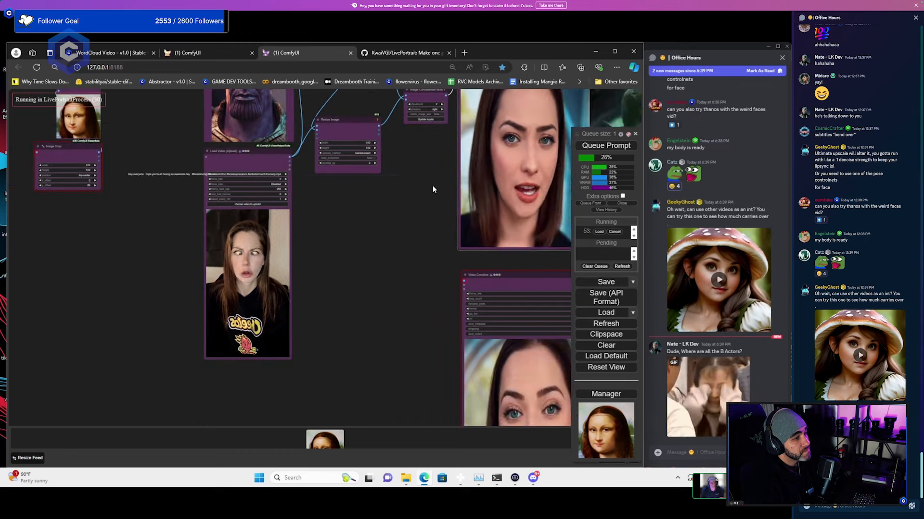
left_click_drag(432, 191, 343, 278)
scroll(305, 255, "up", 2)
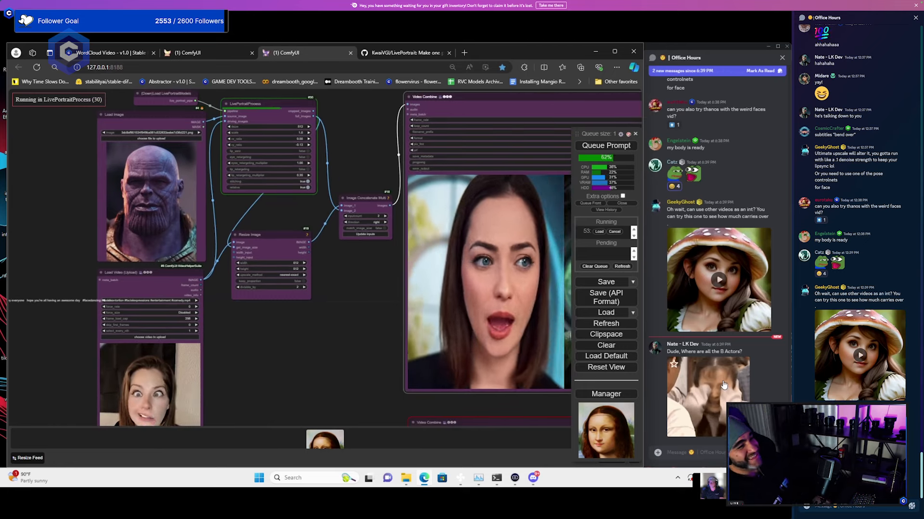
View the reaction GIF enlarged in the Office Hours chat and play the video of the girl in the mushroom hat
left_click(709, 396)
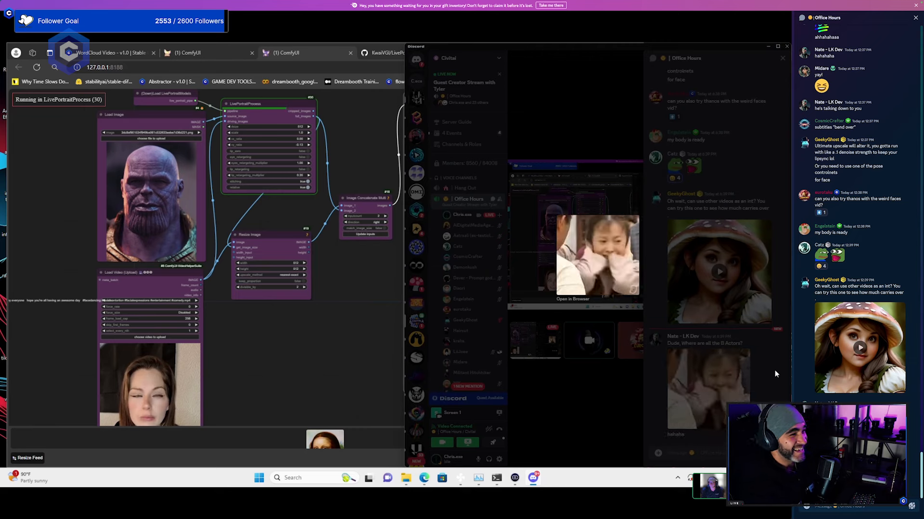
left_click(775, 371)
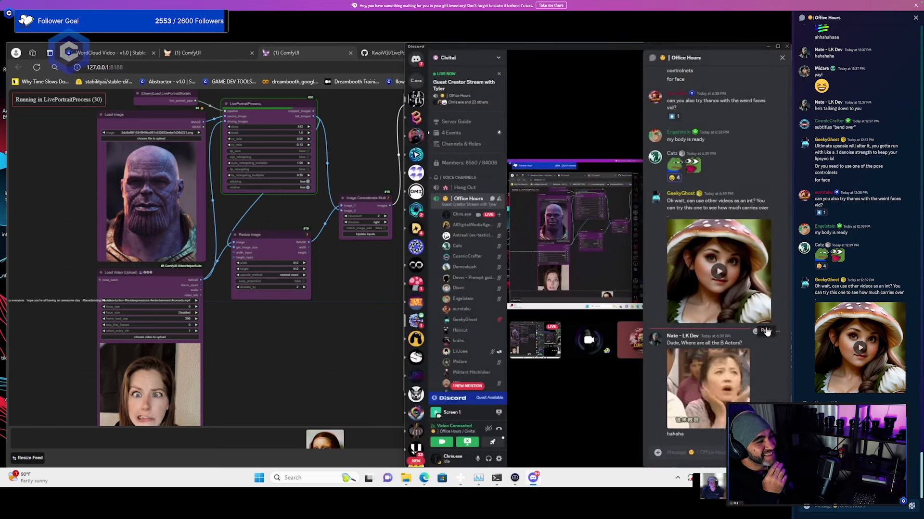
left_click(720, 271)
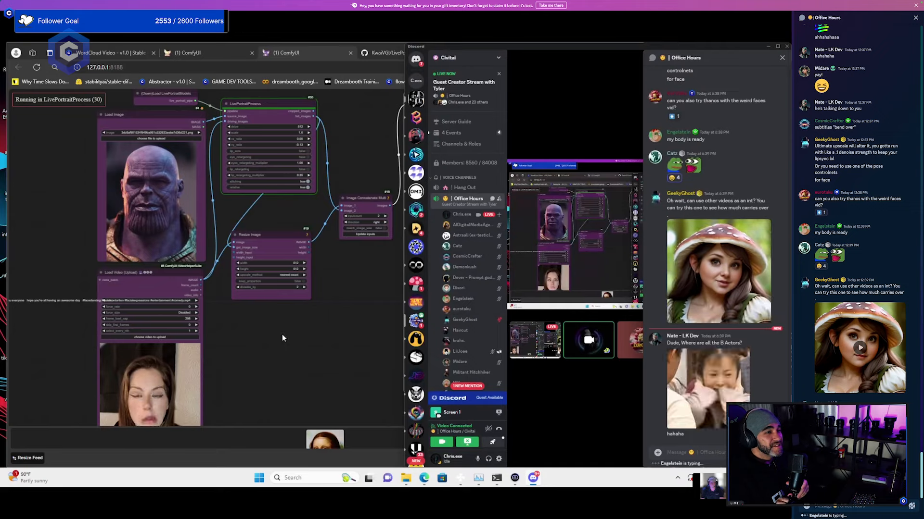
Return to ComfyUI and examine the Thanos animation up close next to its driving video and the kept videos
left_click(319, 325)
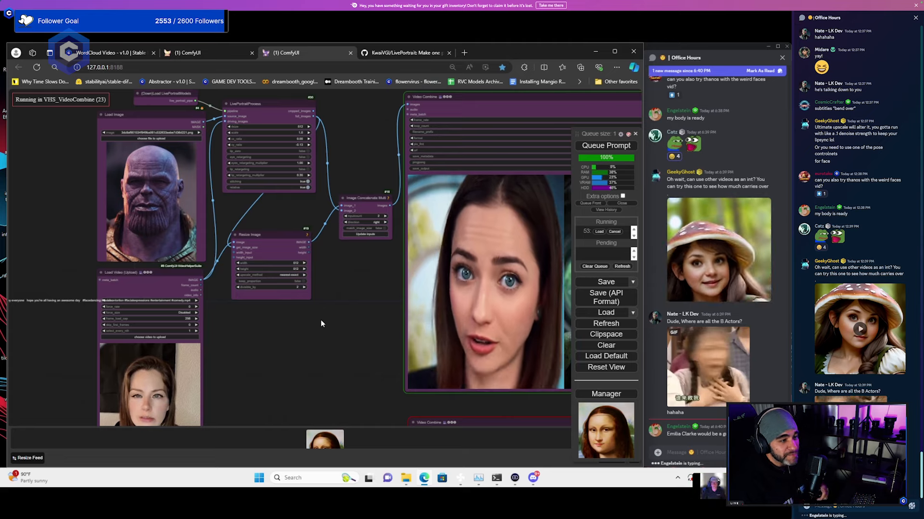
scroll(321, 320, "down", 1)
scroll(267, 327, "down", 2)
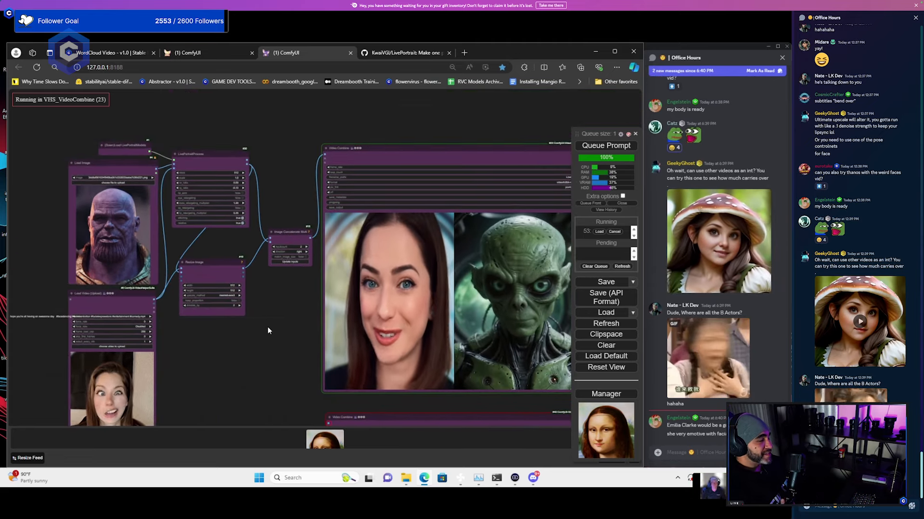
left_click_drag(268, 327, 169, 290)
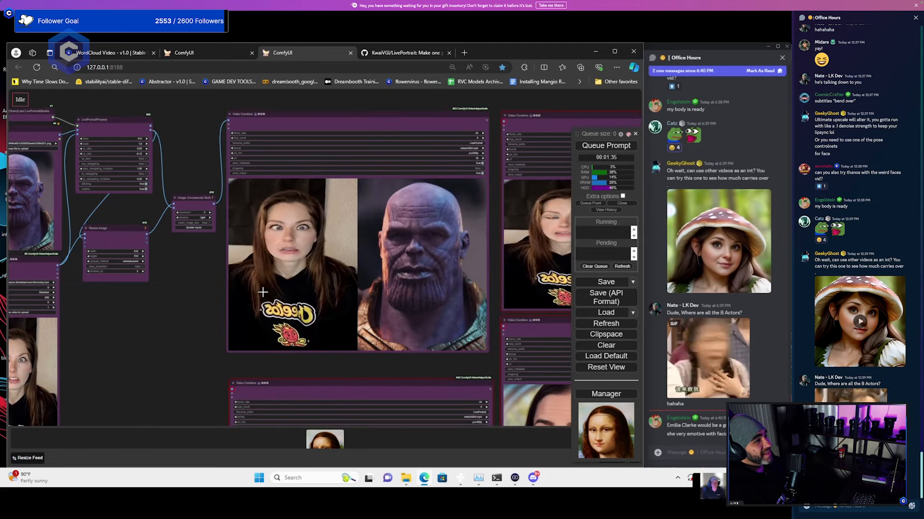
scroll(340, 288, "up", 3)
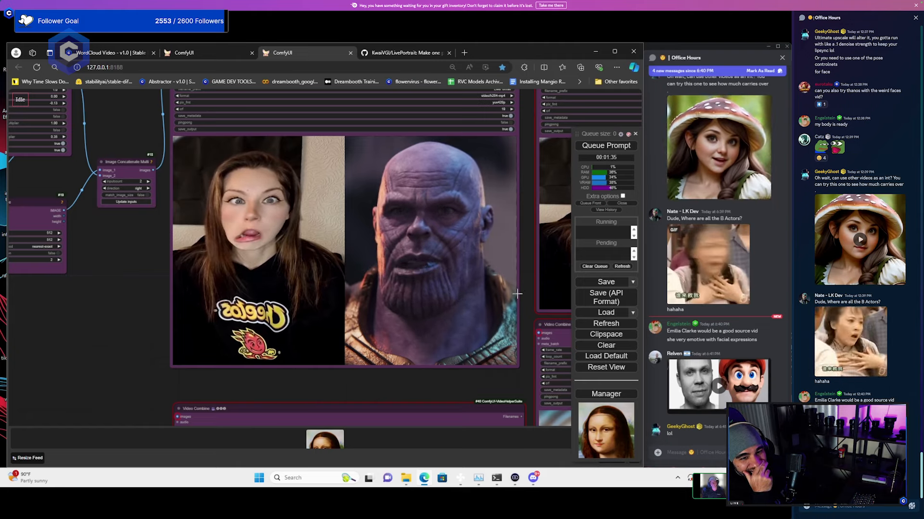
left_click_drag(518, 292, 514, 315)
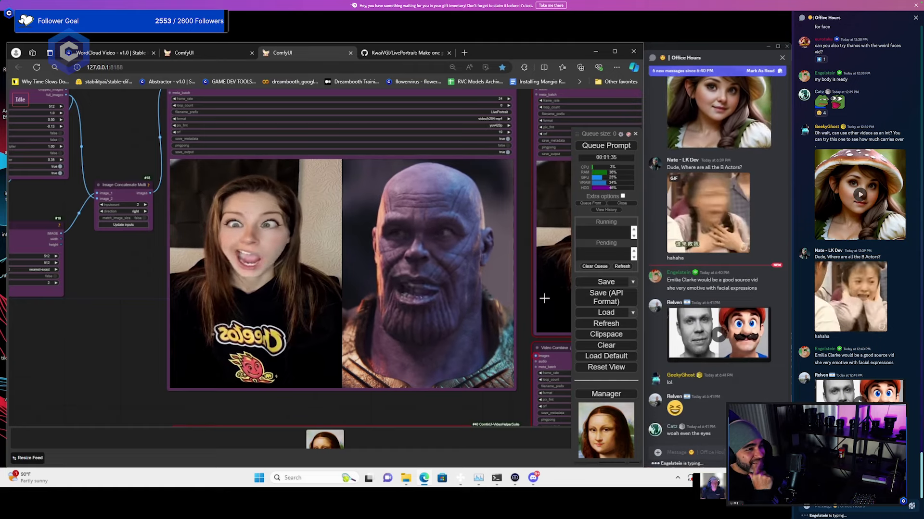
scroll(544, 299, "down", 2)
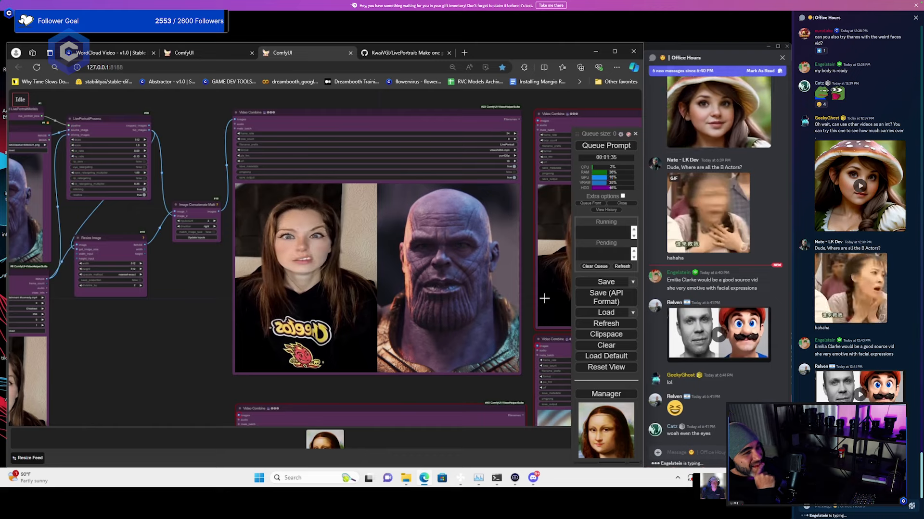
left_click_drag(544, 298, 459, 277)
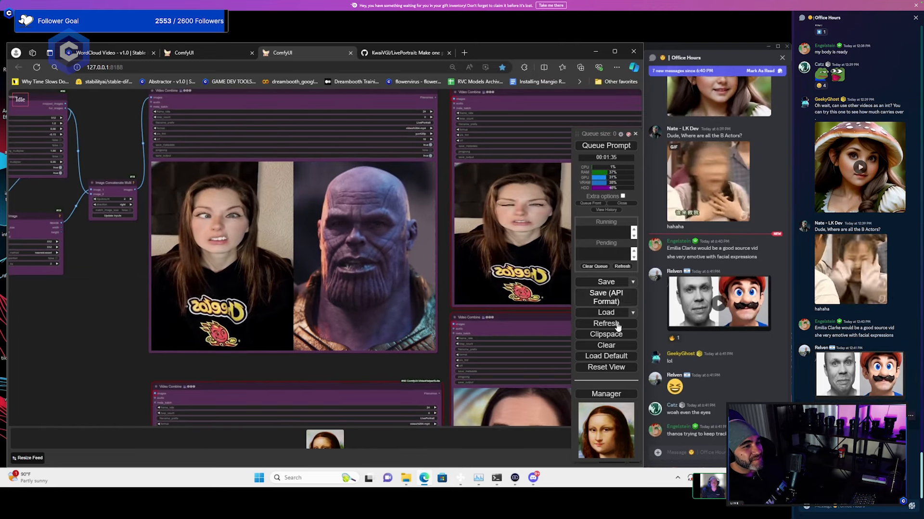
Examine the Thanos facial contortion result up close and compare it with the kept videos of the other characters
scroll(356, 217, "up", 3)
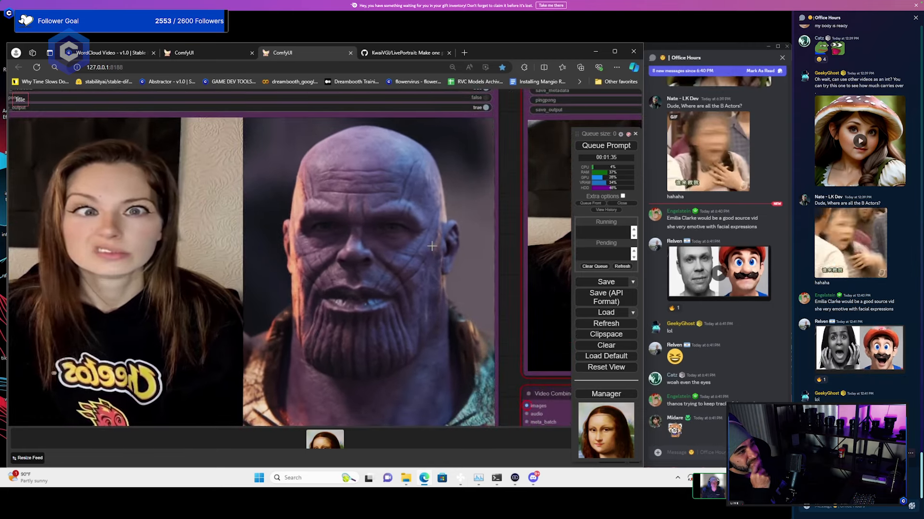
scroll(391, 259, "down", 3)
scroll(391, 259, "down", 2)
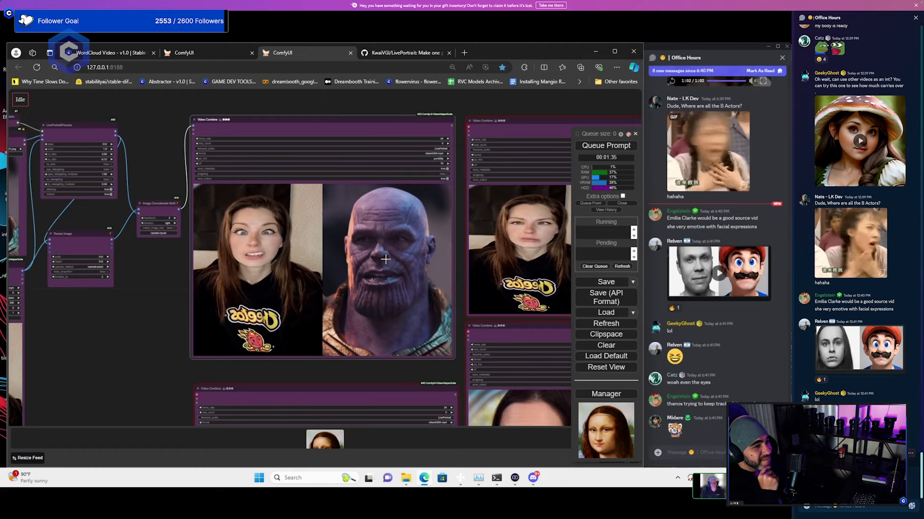
scroll(385, 260, "down", 4)
left_click_drag(450, 344, 138, 254)
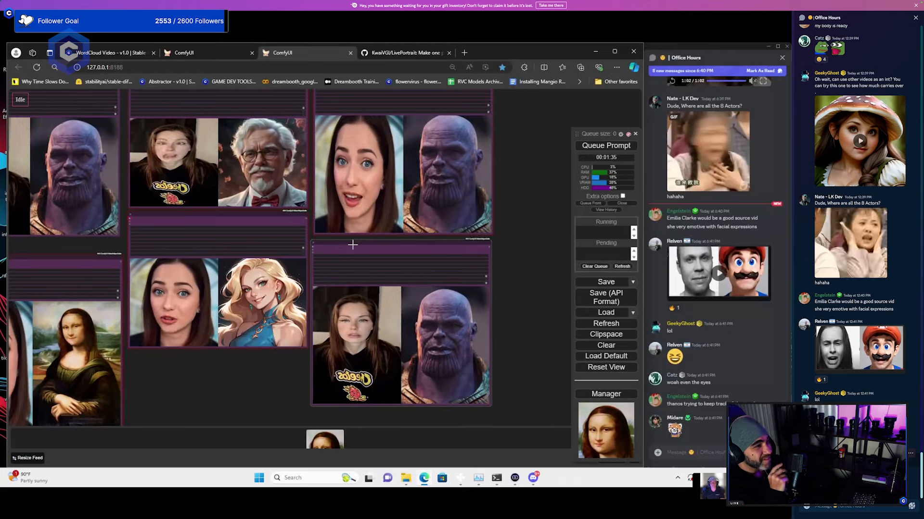
Try animating the avocado character: load 00102-118860294.png as the source image and queue the prompt
left_click_drag(235, 394, 489, 395)
left_click_drag(125, 243, 326, 351)
scroll(241, 236, "up", 6)
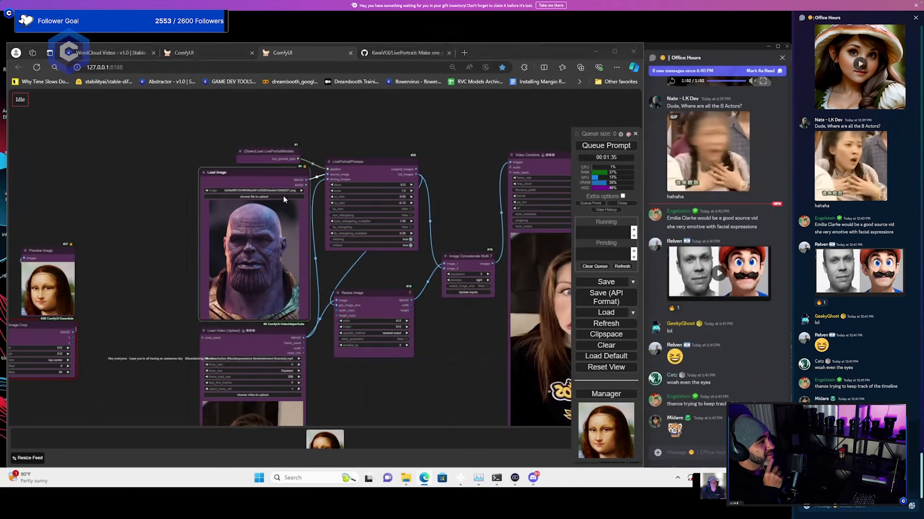
left_click(283, 196)
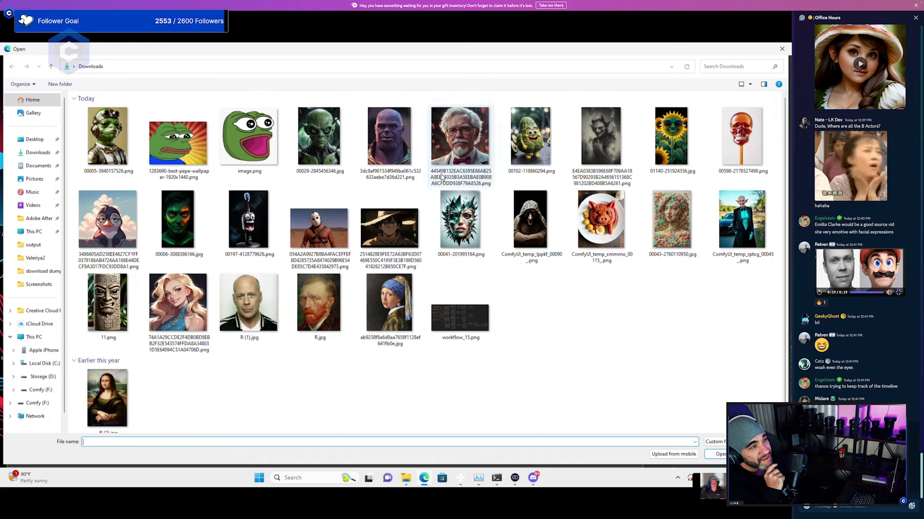
left_click(541, 147)
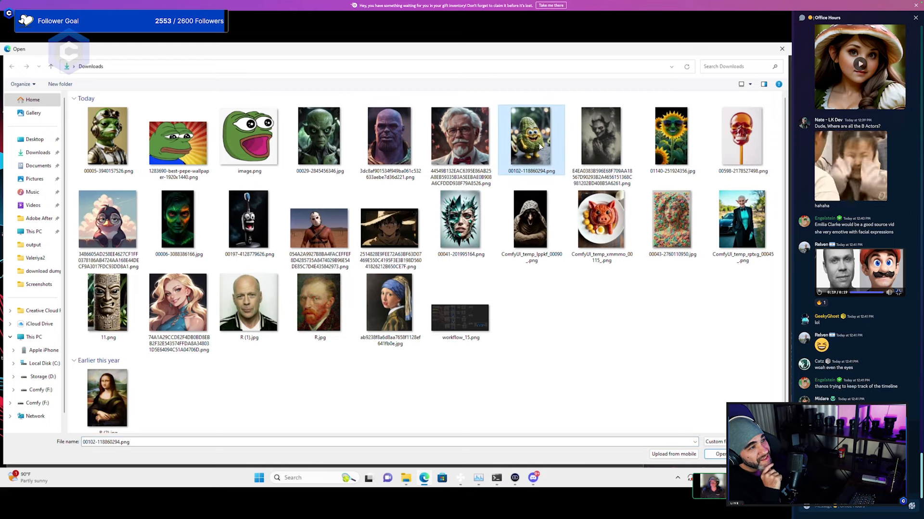
left_click(716, 455)
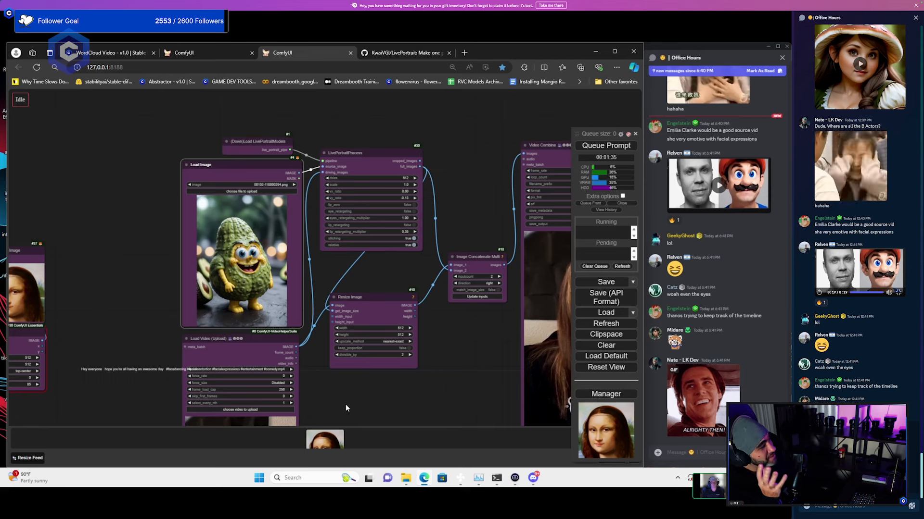
left_click_drag(345, 408, 297, 328)
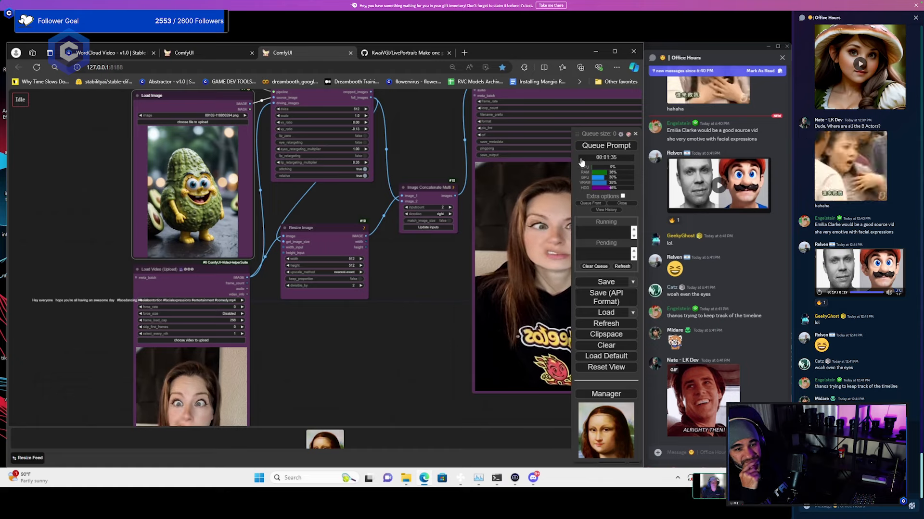
left_click_drag(421, 282, 400, 334)
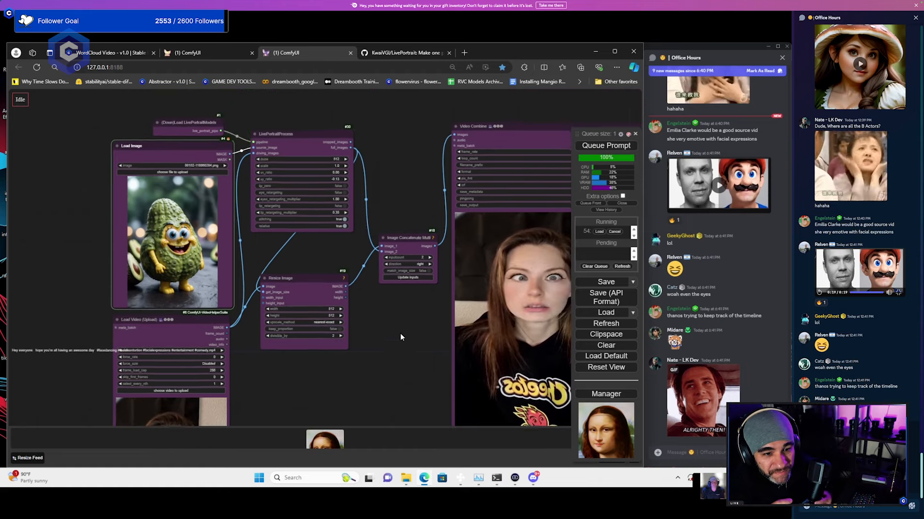
Add to the emoji reaction on the Thanos timeline message in the Office Hours chat, then return to ComfyUI and close the avocado run's error report
scroll(377, 322, "up", 2)
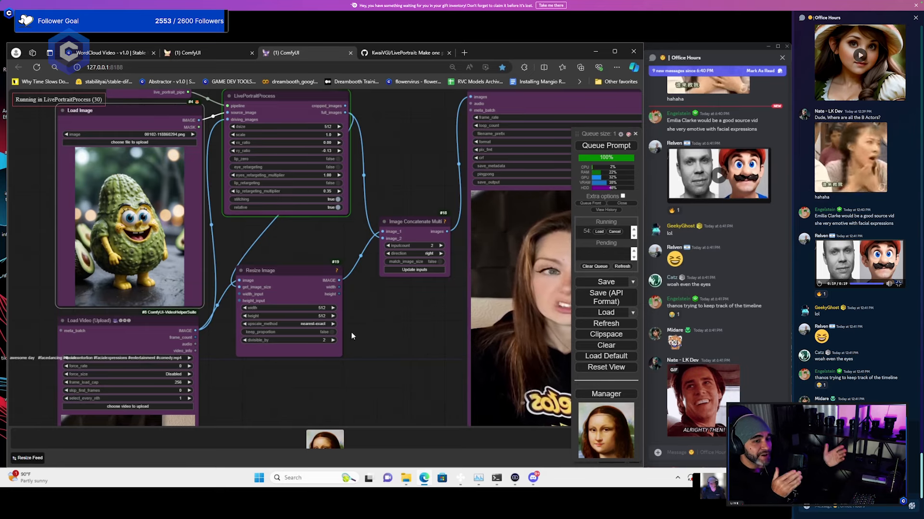
left_click(674, 315)
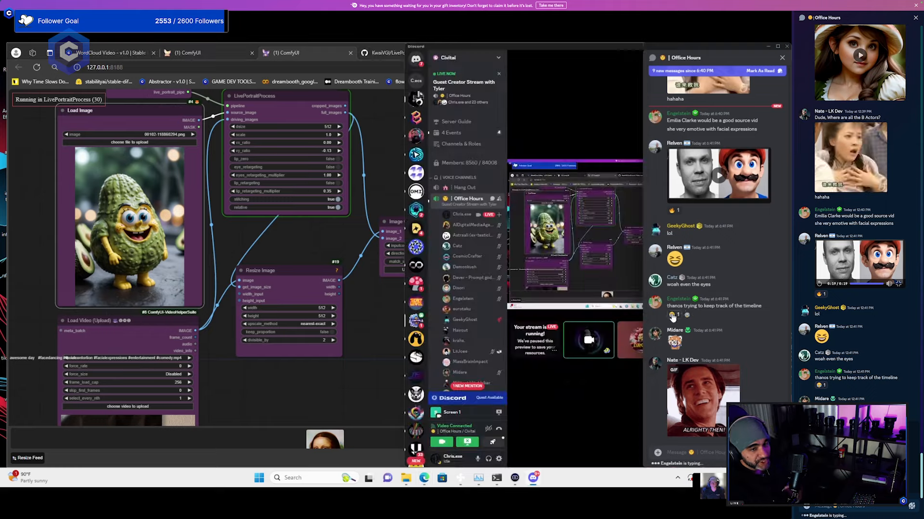
left_click(380, 311)
scroll(382, 310, "down", 3)
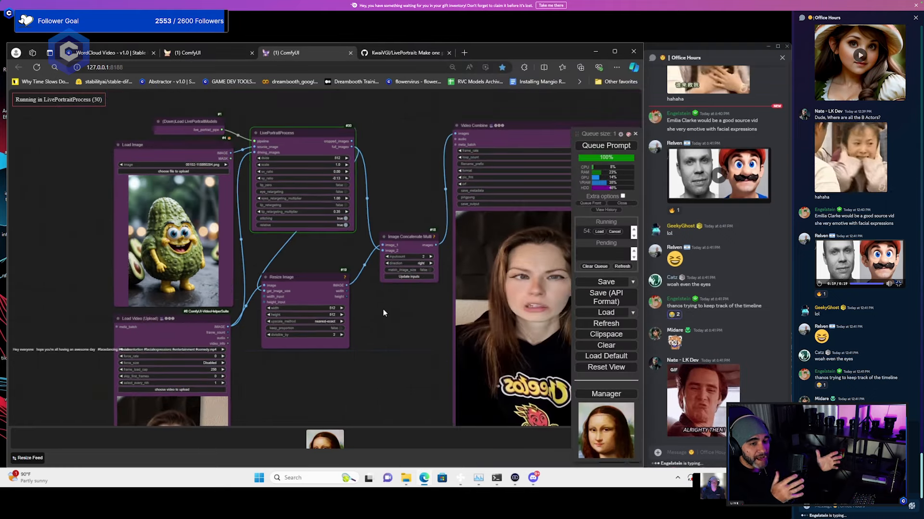
left_click_drag(327, 302, 281, 289)
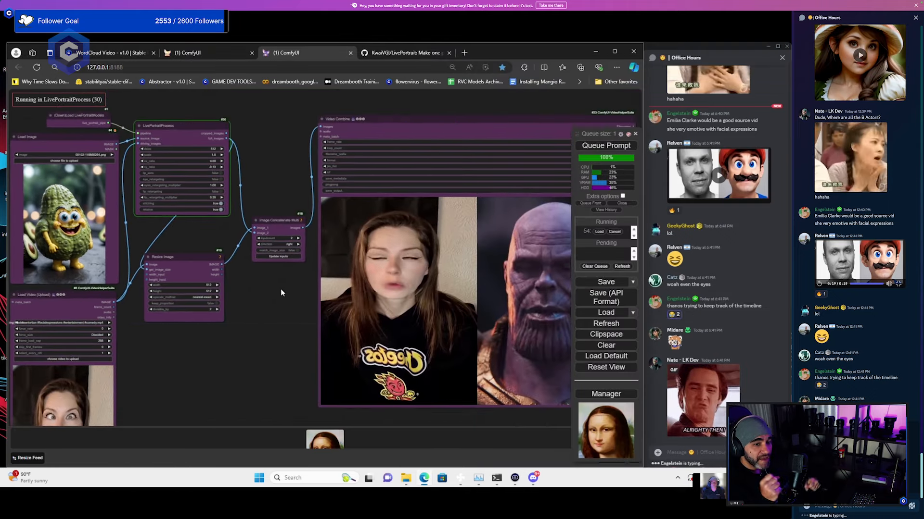
scroll(281, 288, "down", 1)
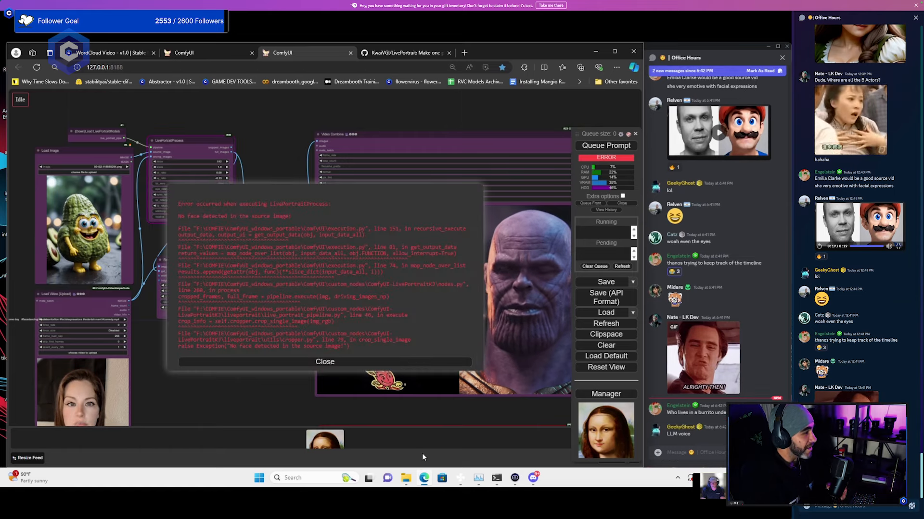
left_click(326, 366)
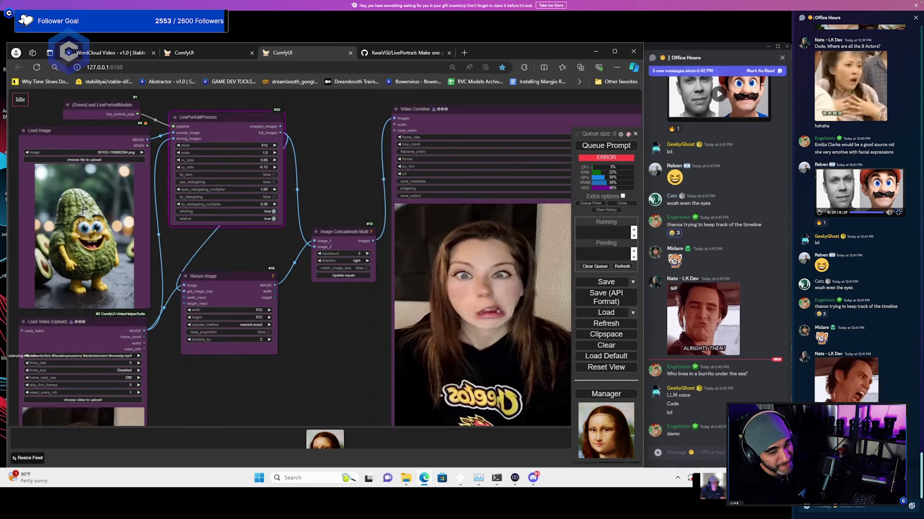
Load the steampunk frog image 00005-3940157526.png as the source image and queue the prompt
scroll(81, 215, "up", 3)
left_click(102, 160)
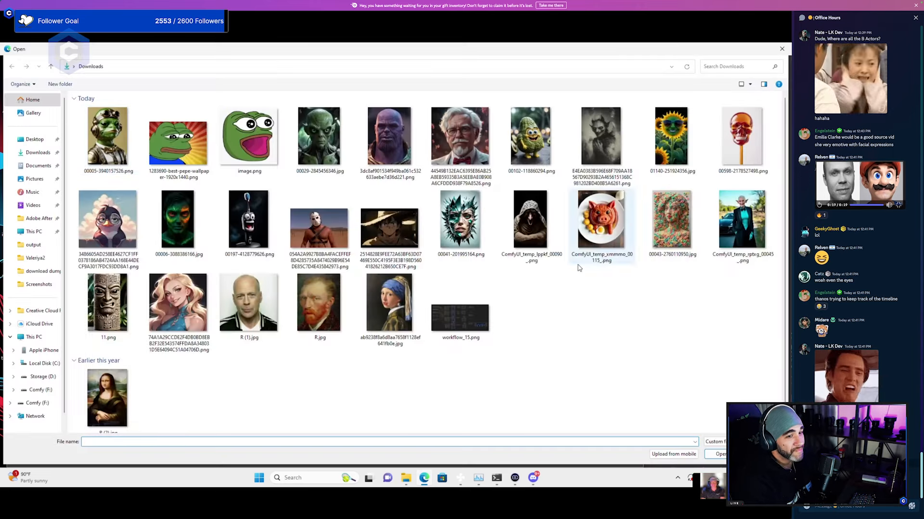
left_click(387, 231)
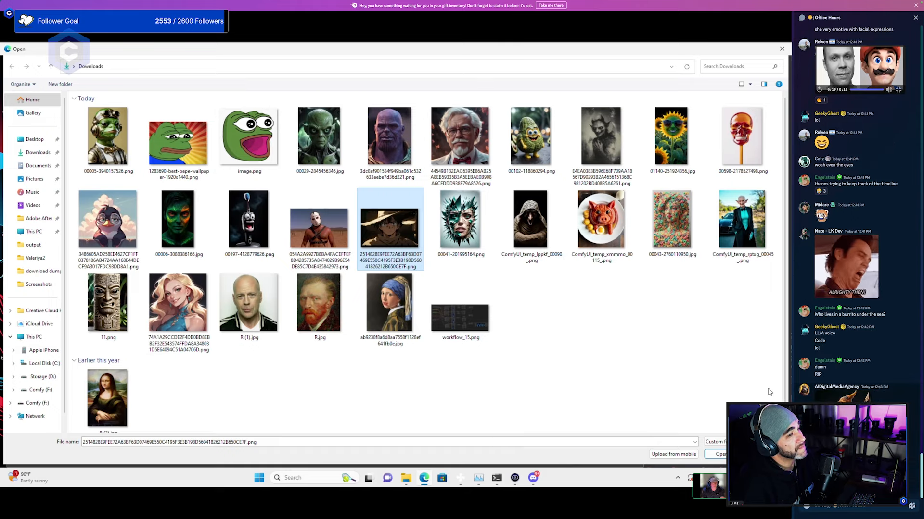
left_click(100, 153)
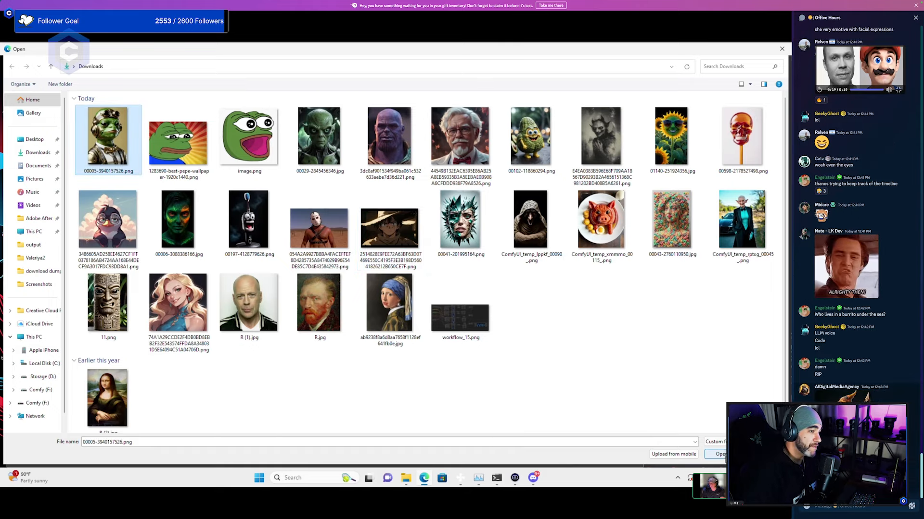
key("Return")
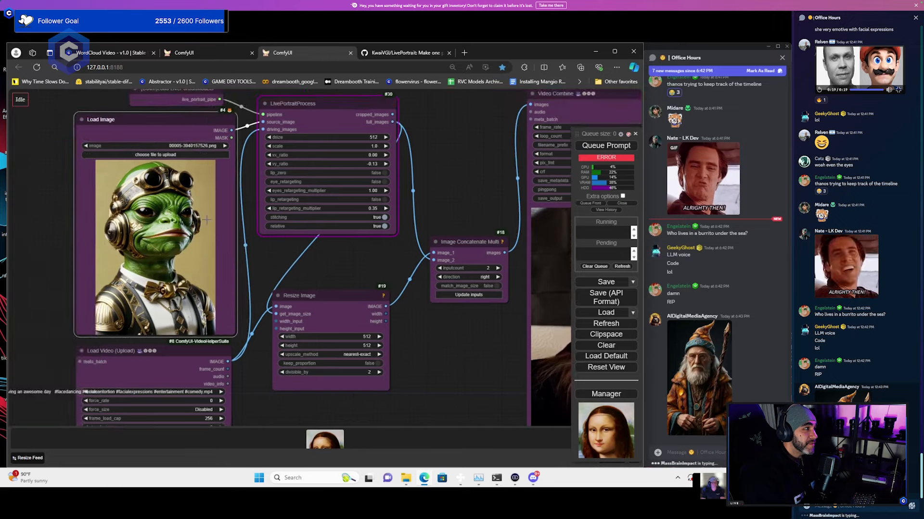
scroll(206, 220, "up", 4)
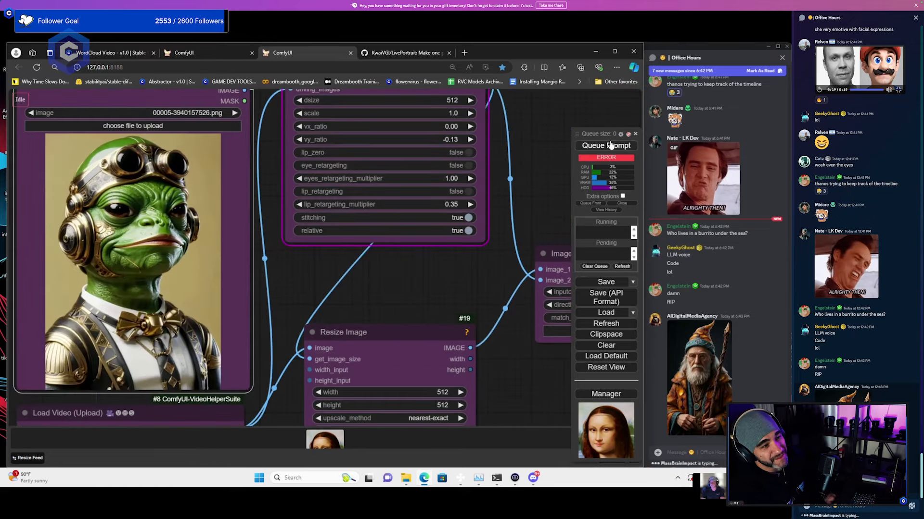
scroll(449, 285, "down", 5)
scroll(448, 285, "up", 1)
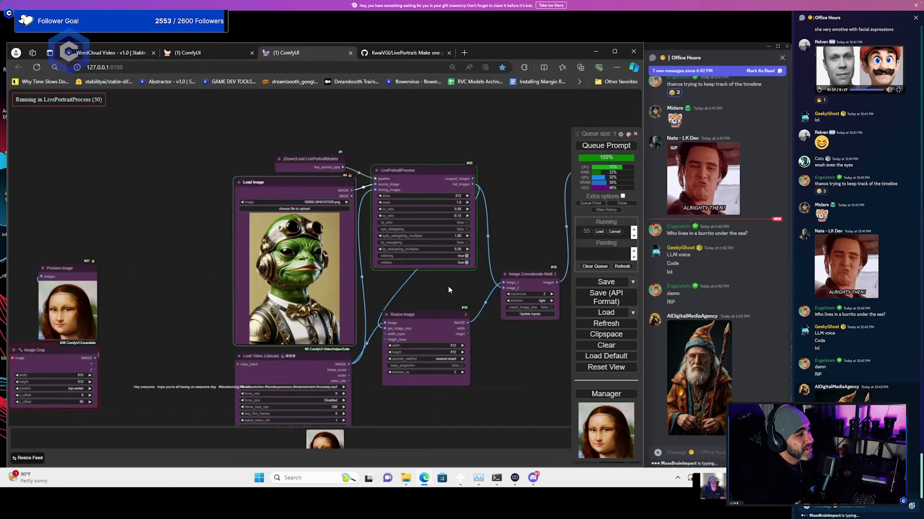
left_click_drag(449, 286, 385, 200)
scroll(447, 239, "up", 1)
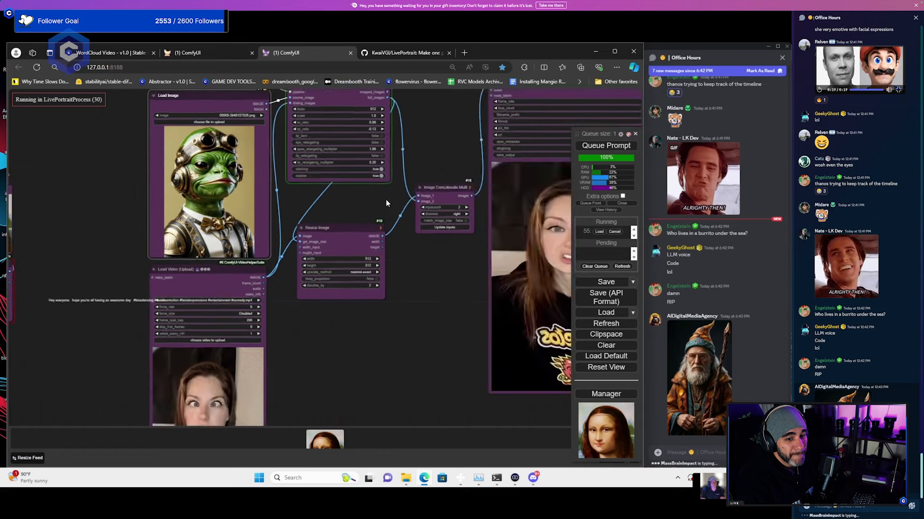
scroll(386, 199, "down", 3)
left_click_drag(456, 244, 307, 270)
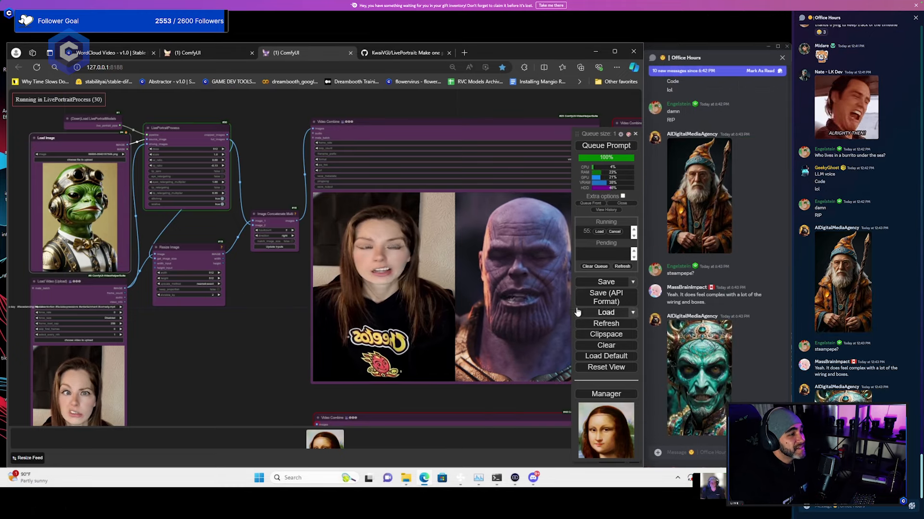
Save the bearded wizard image from the Office Hours chat to Downloads as 00258-332747459.jpg and close its enlarged view
left_click(698, 195)
right_click(600, 262)
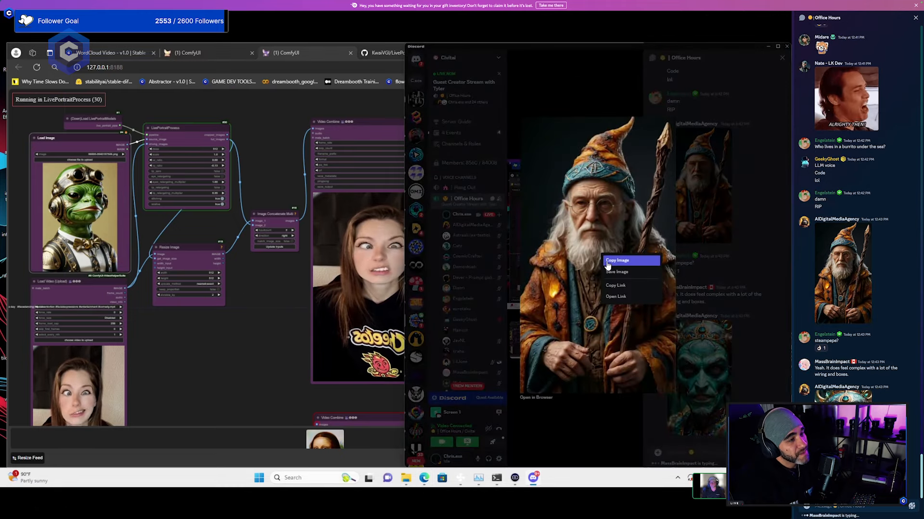
left_click(610, 274)
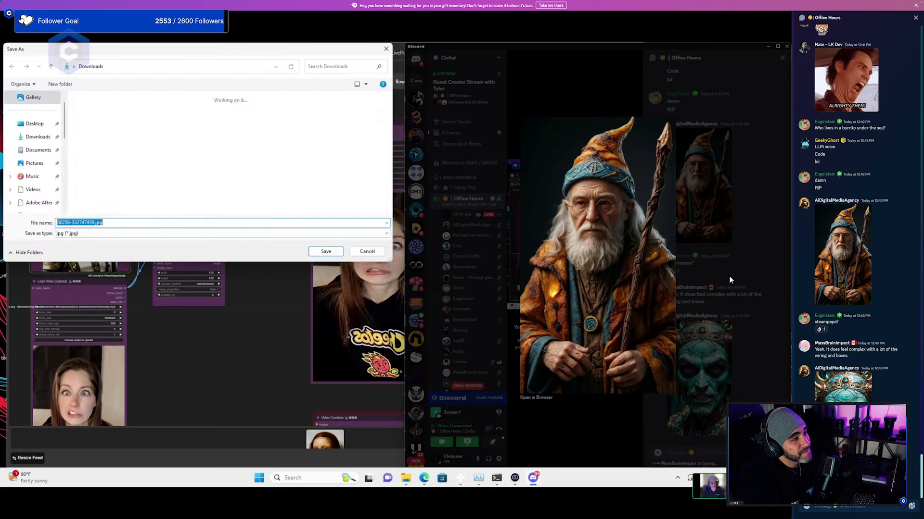
left_click(326, 251)
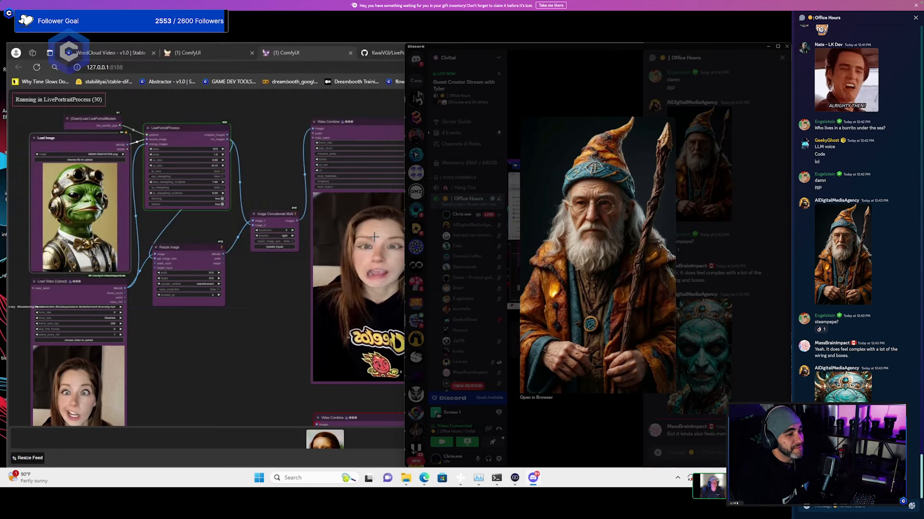
left_click(746, 265)
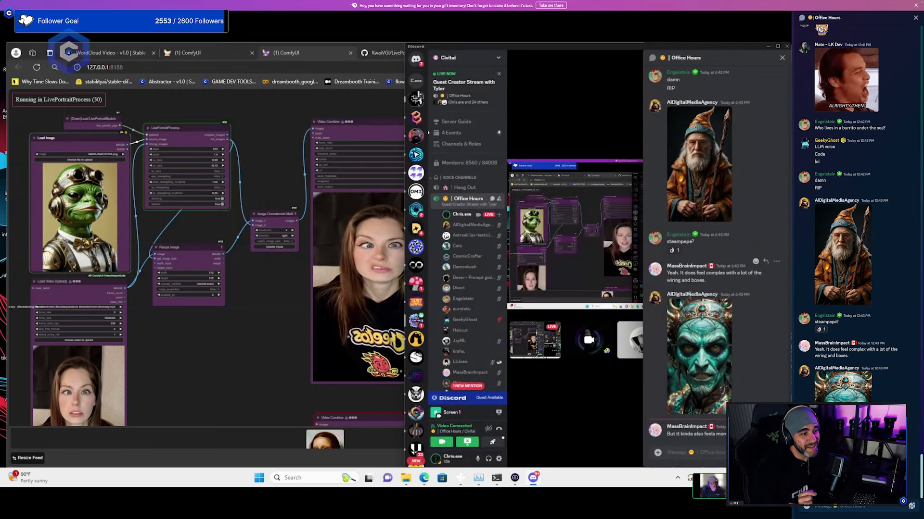
Save the green crowned demon image from the Office Hours chat to Downloads as 00474-1.jpg
left_click(711, 380)
right_click(613, 279)
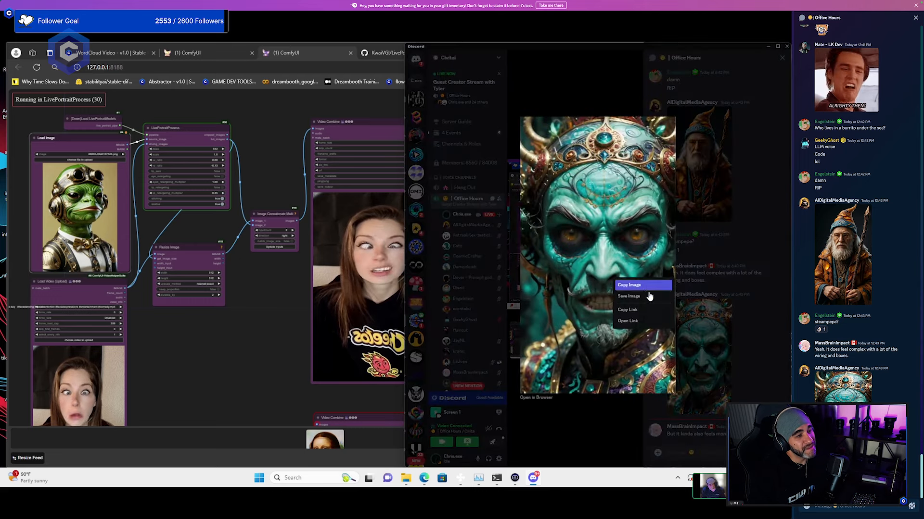
left_click(648, 297)
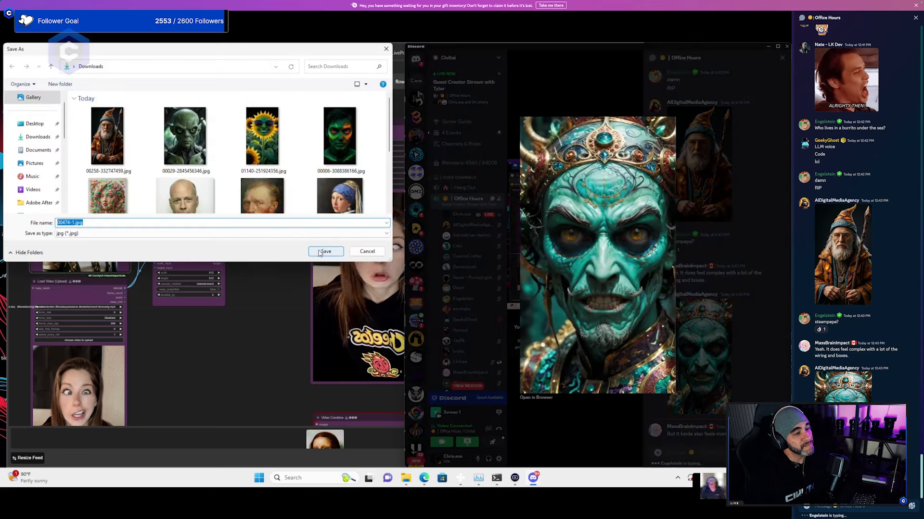
Save the turquoise-faced crowned character image as 00474-1.jpg in Downloads, close its enlarged Discord preview, and return to ComfyUI
left_click(319, 249)
left_click(264, 298)
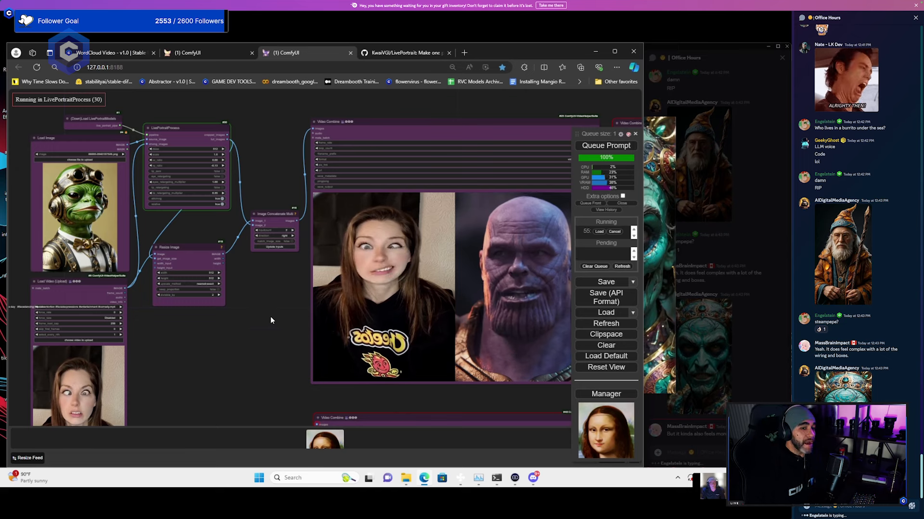
left_click_drag(270, 316, 236, 317)
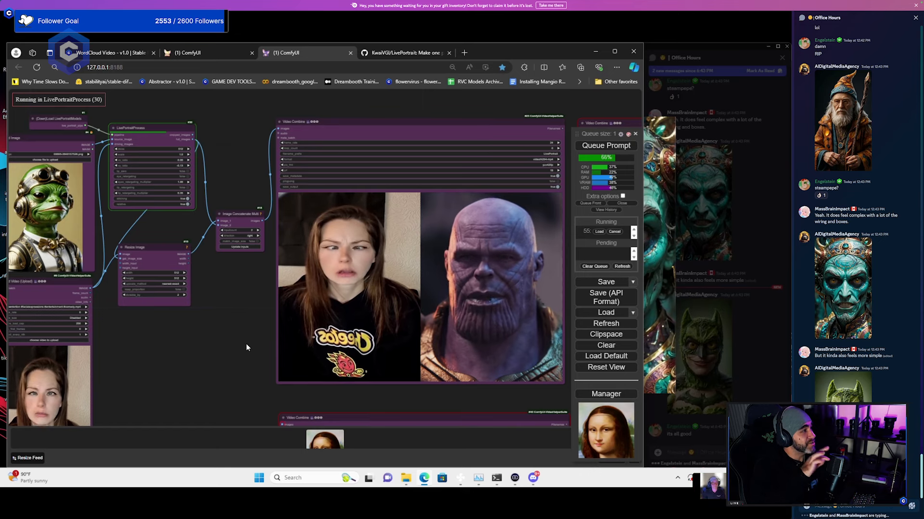
mouse_move(234, 337)
left_mouse_down()
mouse_move(223, 303)
mouse_move(231, 322)
left_mouse_up()
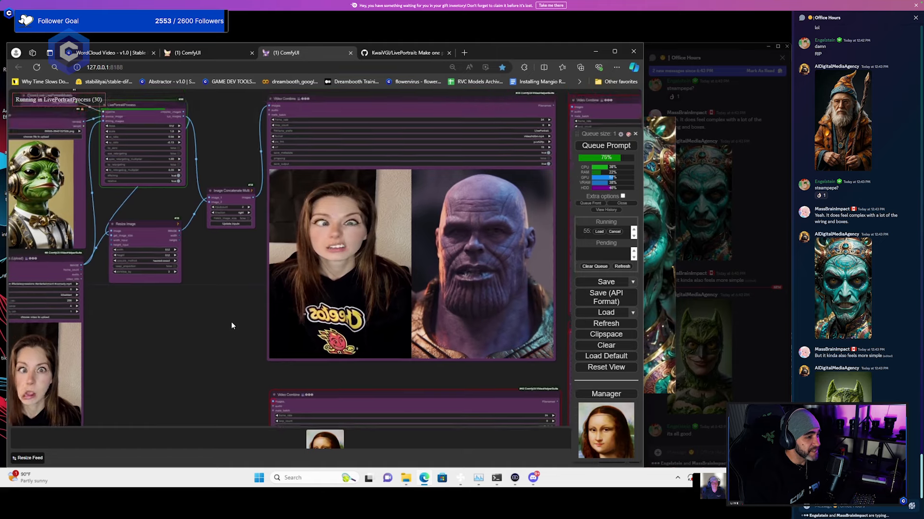
scroll(230, 322, "down", 2)
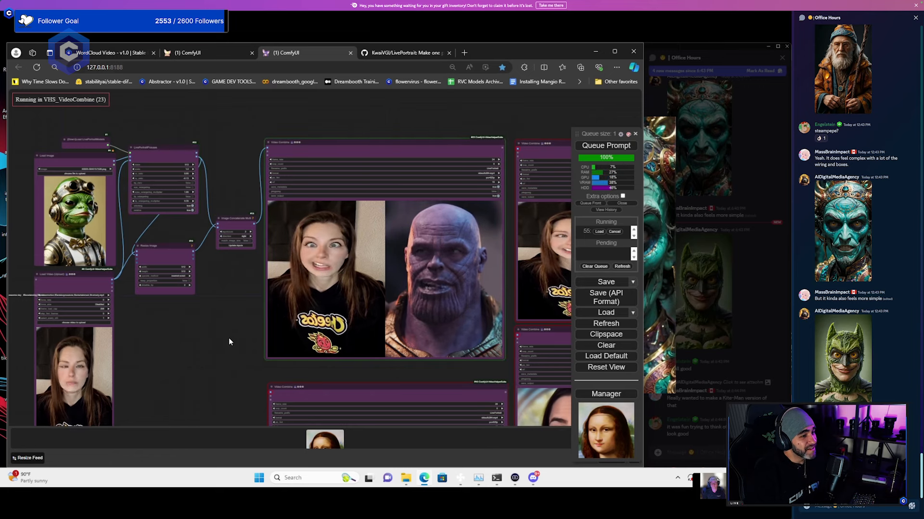
left_click(720, 405)
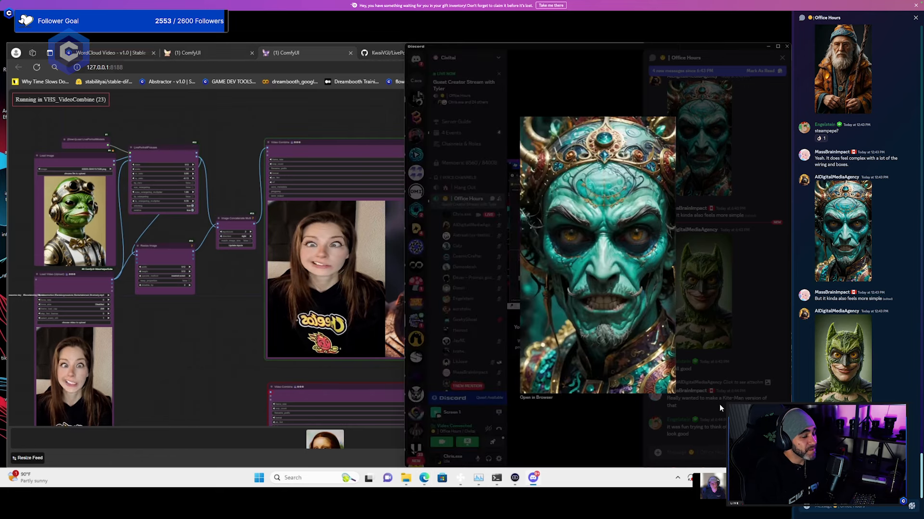
left_click(719, 405)
left_click(223, 369)
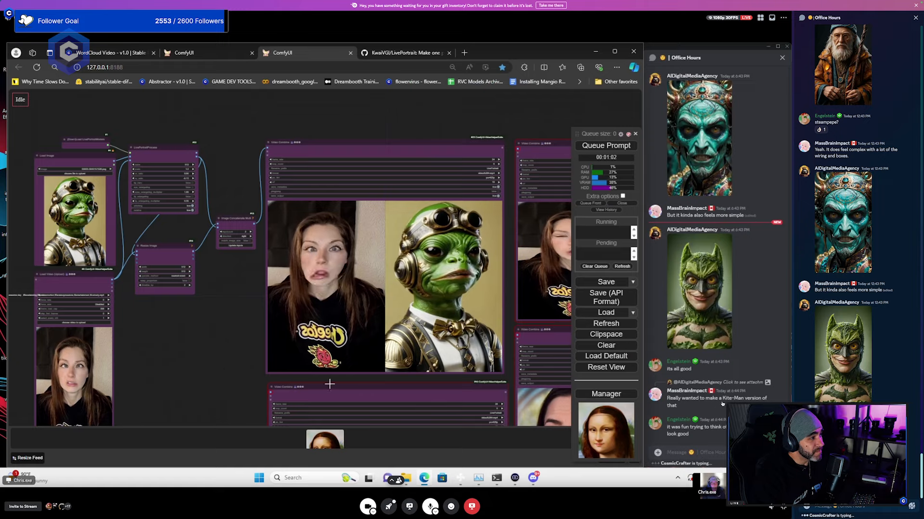
Examine the generated side-by-side video of the woman and the steampunk frog in the Video Combine node up close
left_click_drag(327, 382, 202, 379)
scroll(363, 297, "up", 3)
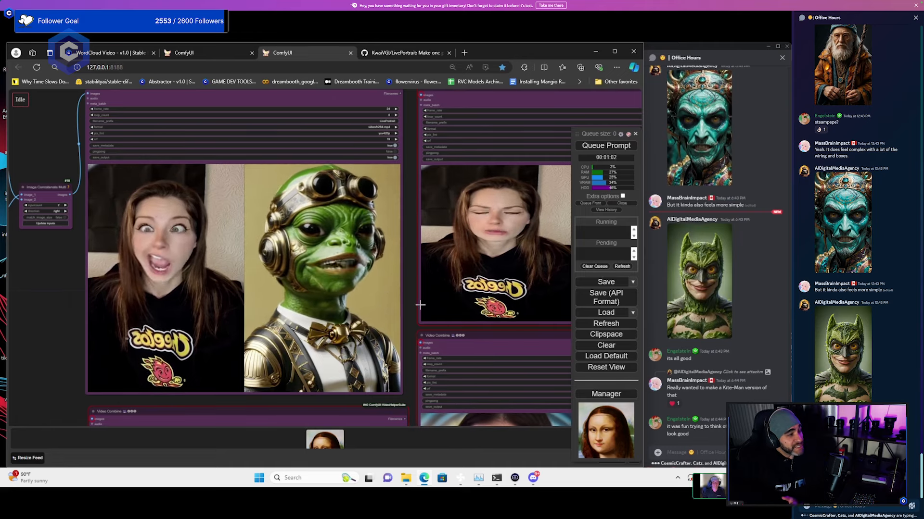
scroll(401, 307, "down", 1)
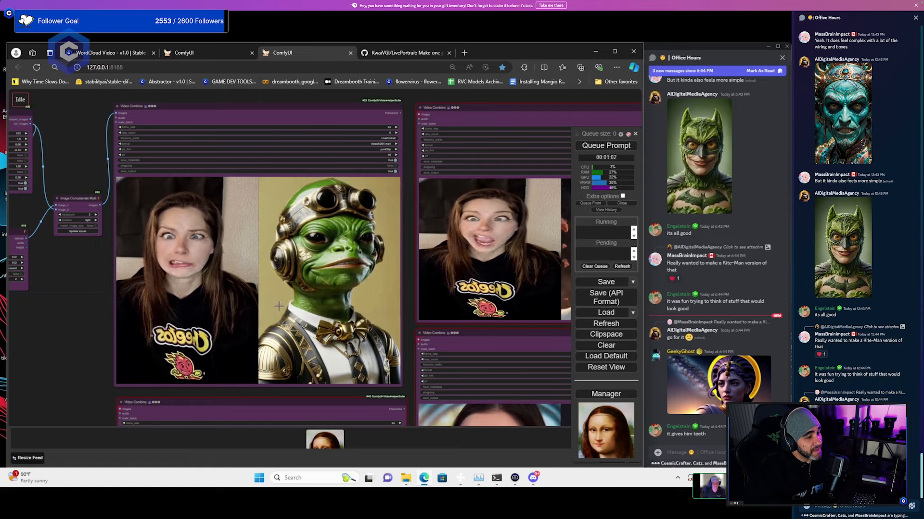
scroll(279, 322, "up", 4)
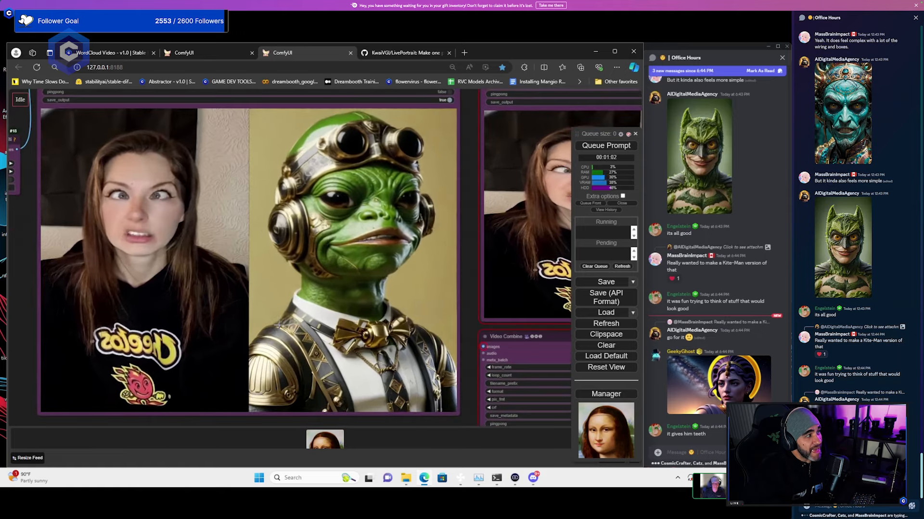
scroll(477, 300, "up", 2)
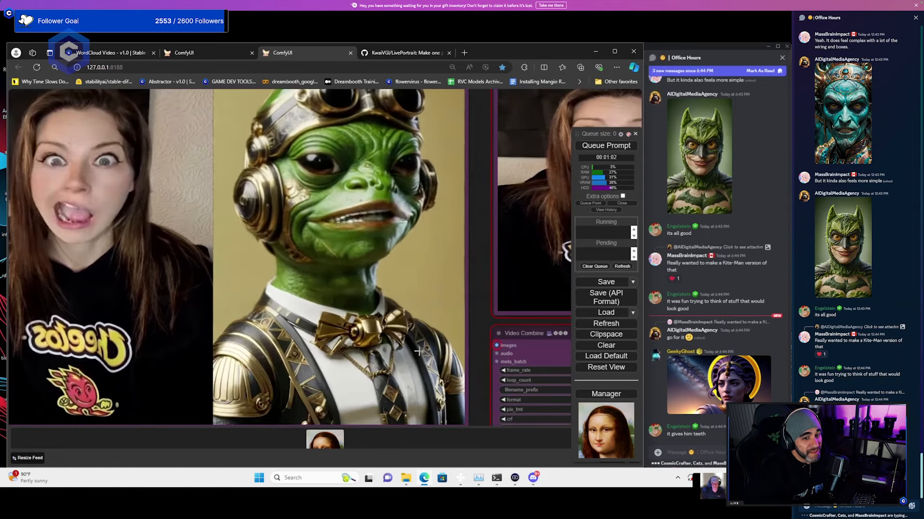
scroll(457, 313, "down", 3)
scroll(433, 265, "down", 3)
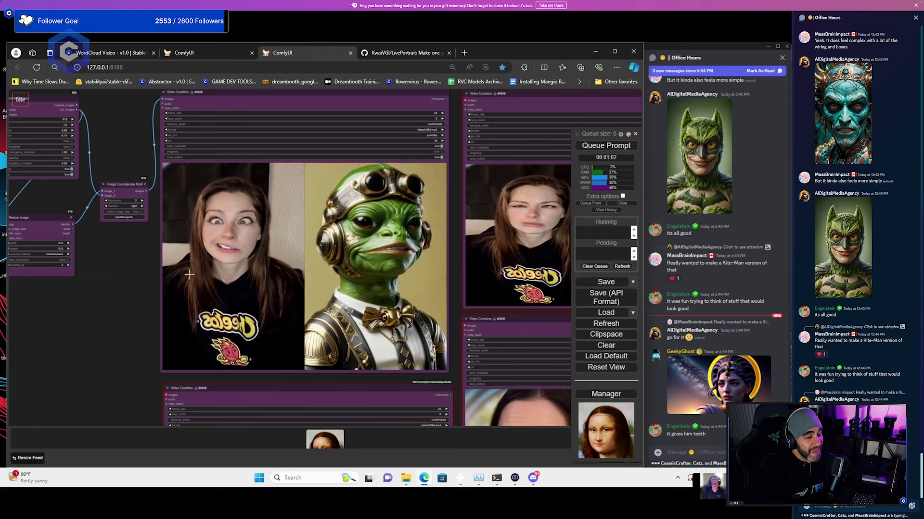
scroll(146, 284, "down", 1)
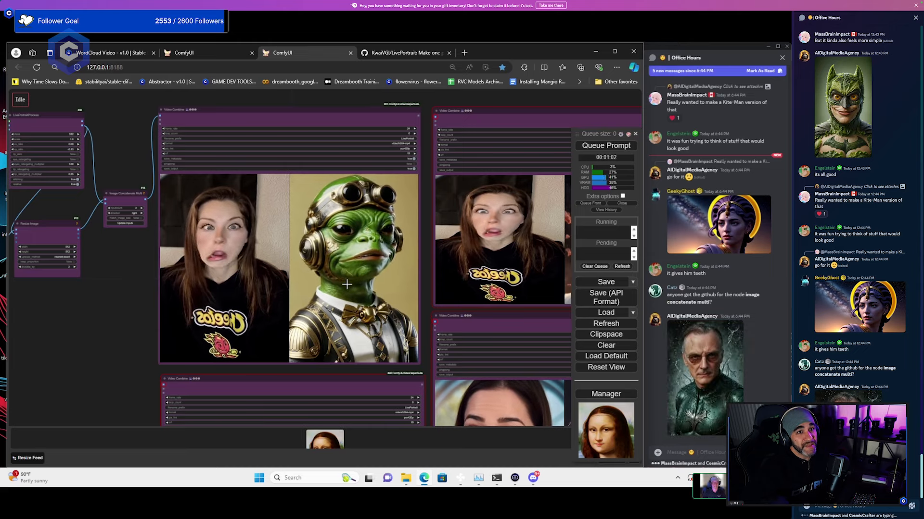
Load the bearded wizard image 00258-332747459.jpg into the Load Image node and queue the prompt
scroll(367, 281, "down", 3)
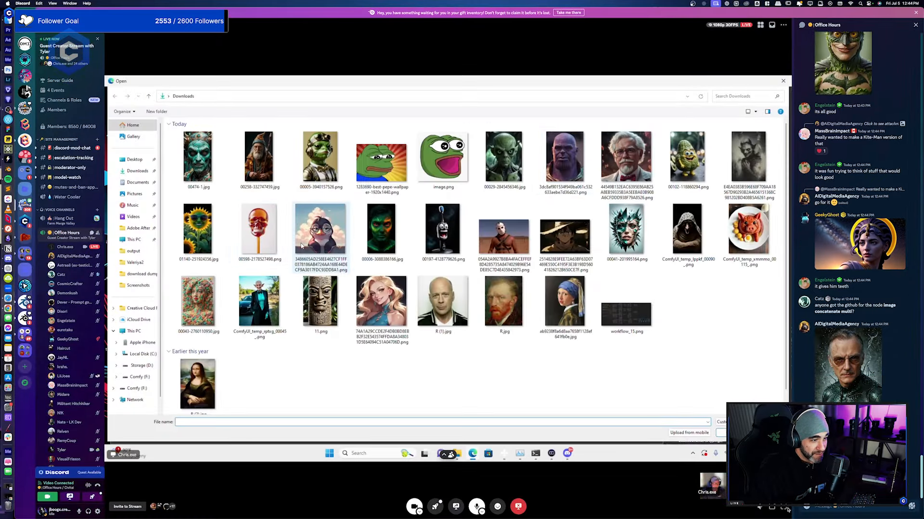
left_click(318, 239)
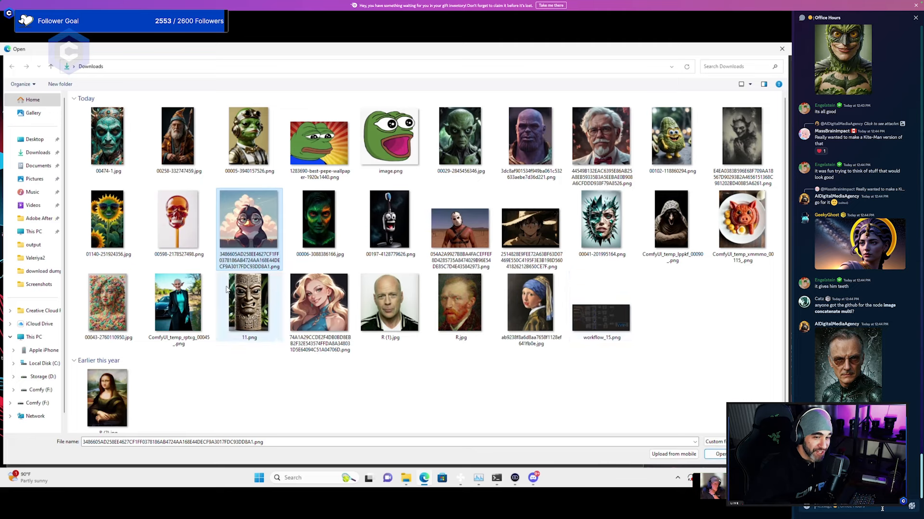
left_click(168, 148)
left_click(715, 454)
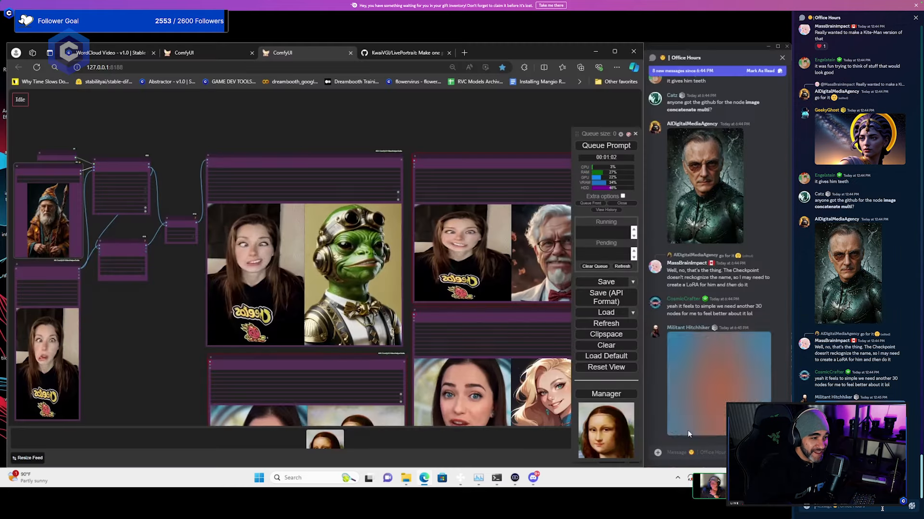
left_click(603, 148)
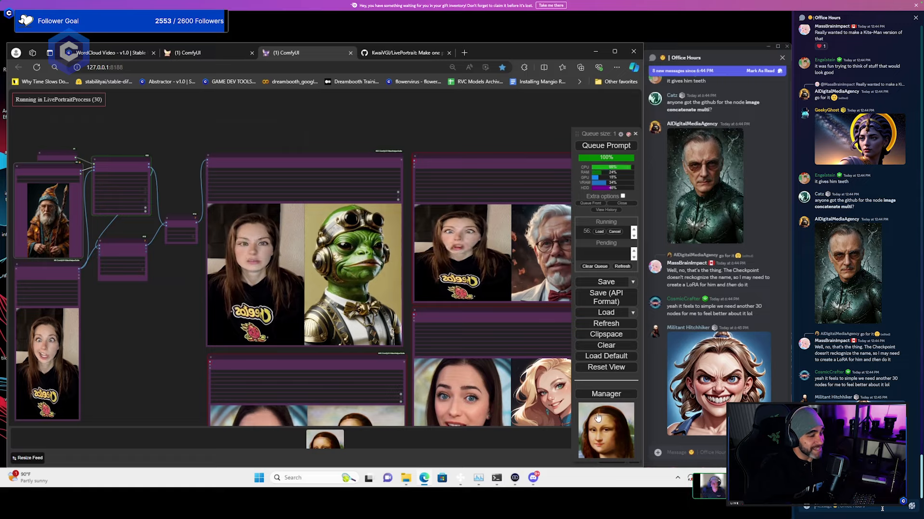
Save the grinning cartoon woman image from the Discord chat to Downloads as a PNG and close its preview
left_click(723, 352)
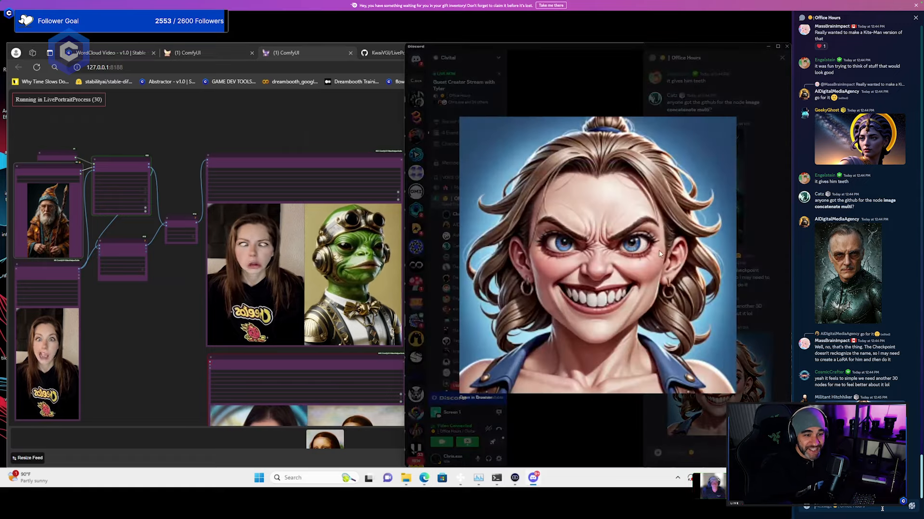
right_click(645, 228)
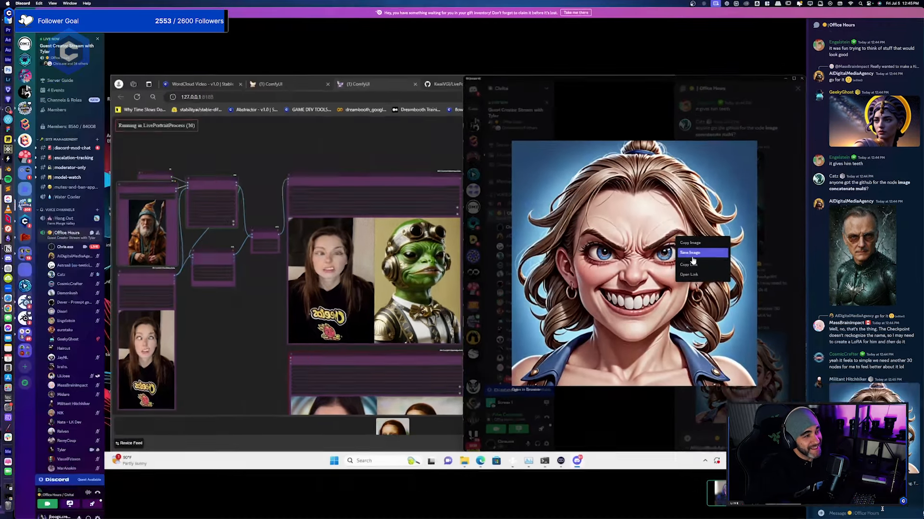
left_click(663, 244)
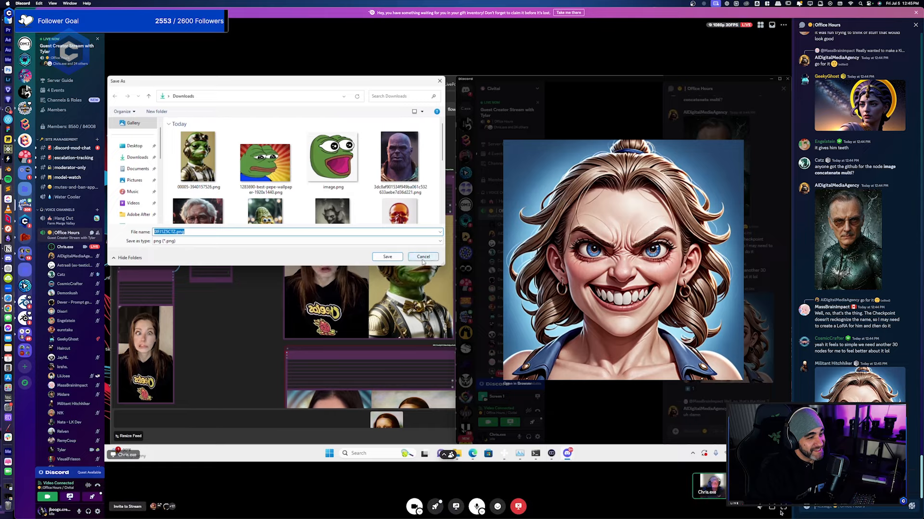
left_click(782, 509)
left_click(387, 256)
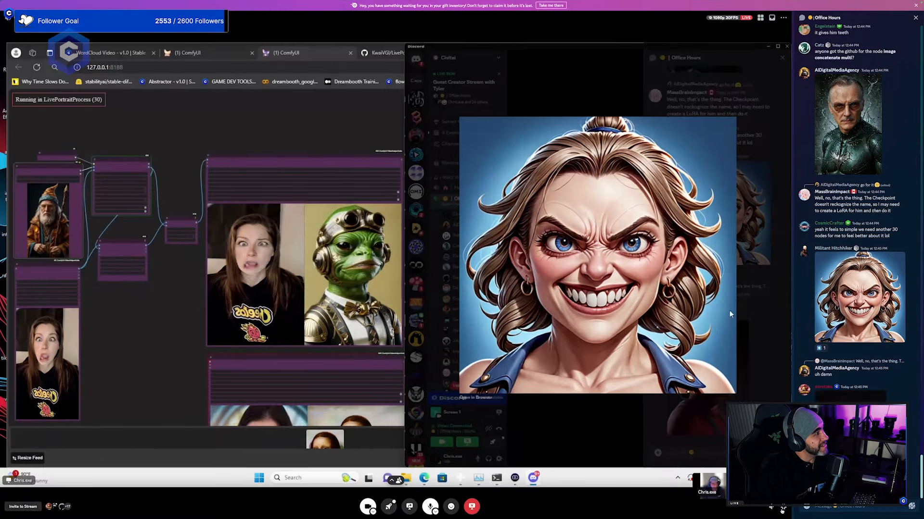
left_click(764, 282)
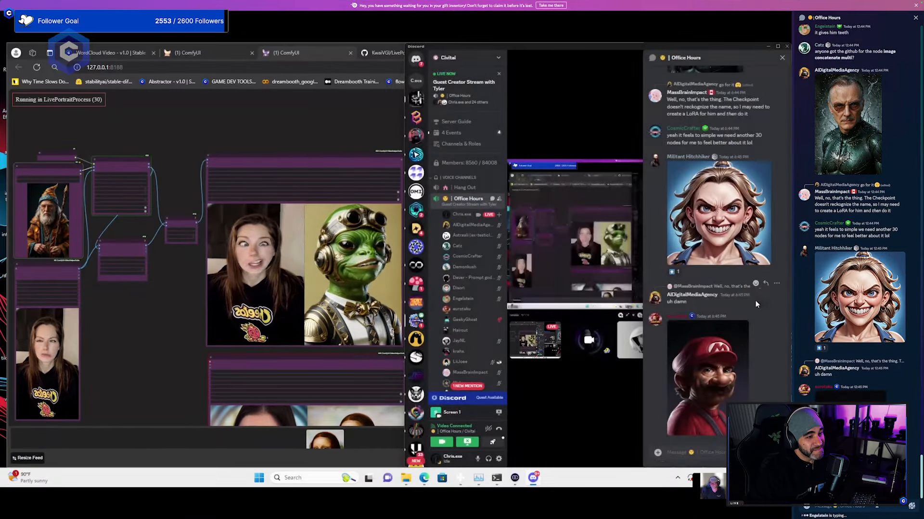
Save the Mario portrait from the Discord chat to Downloads as a PNG and close its preview
left_click(727, 375)
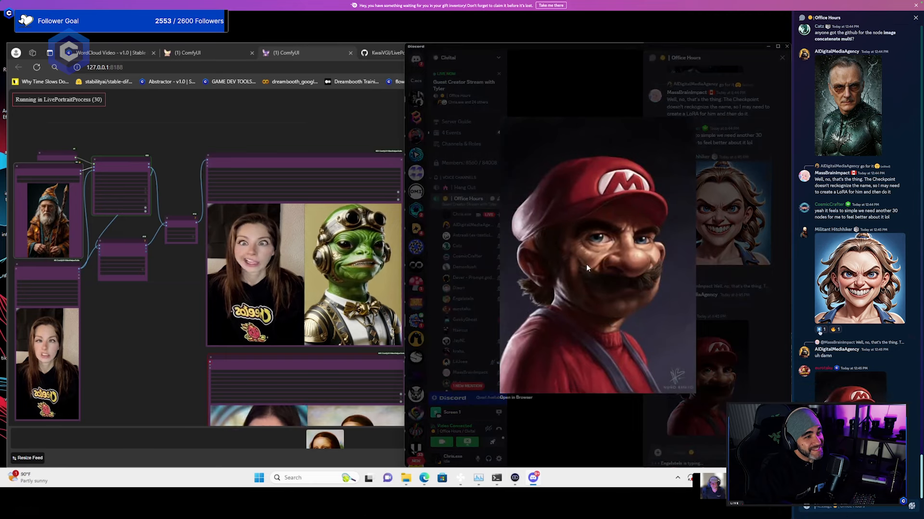
right_click(631, 294)
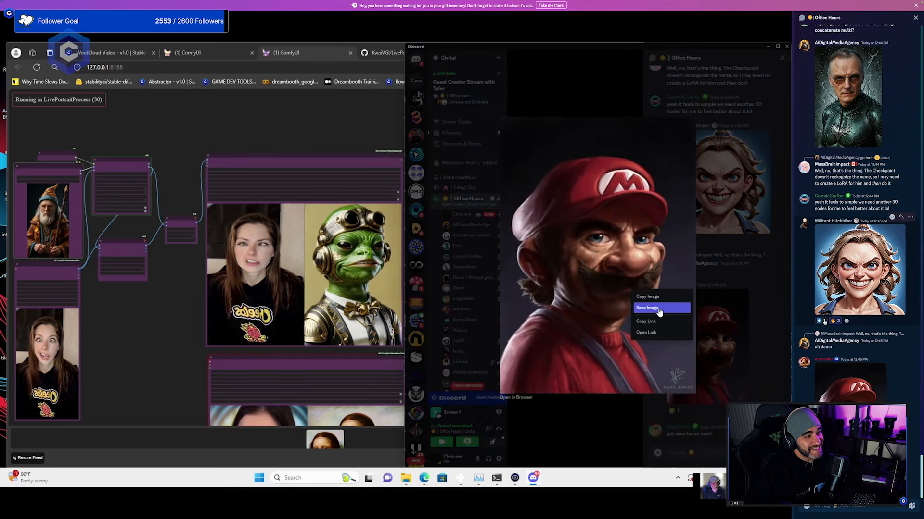
left_click(659, 308)
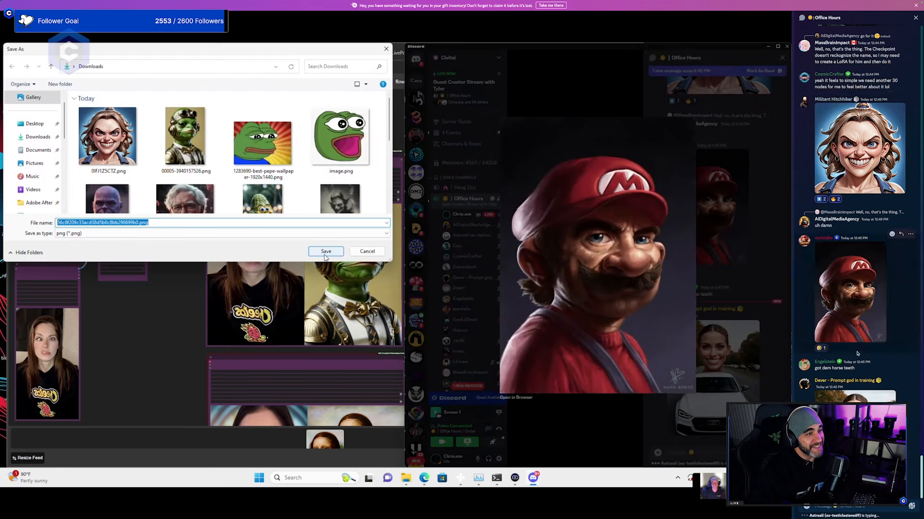
left_click(325, 251)
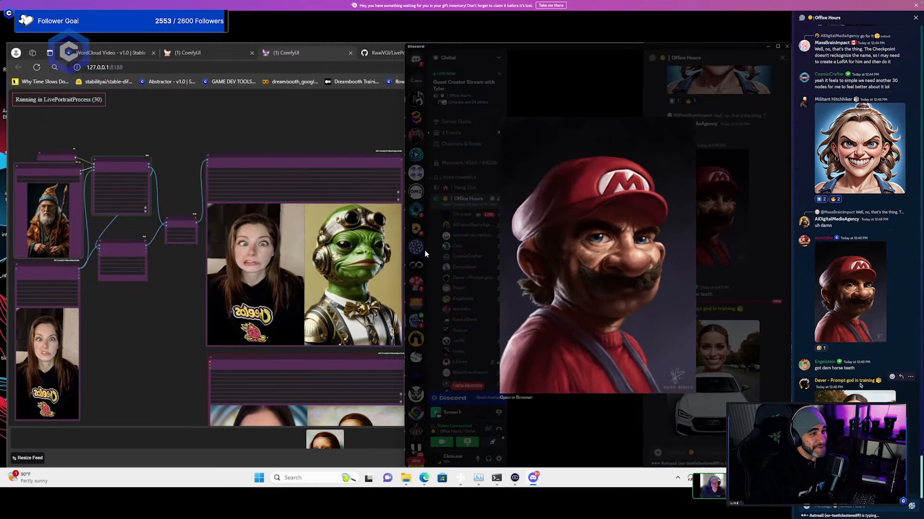
left_click(752, 294)
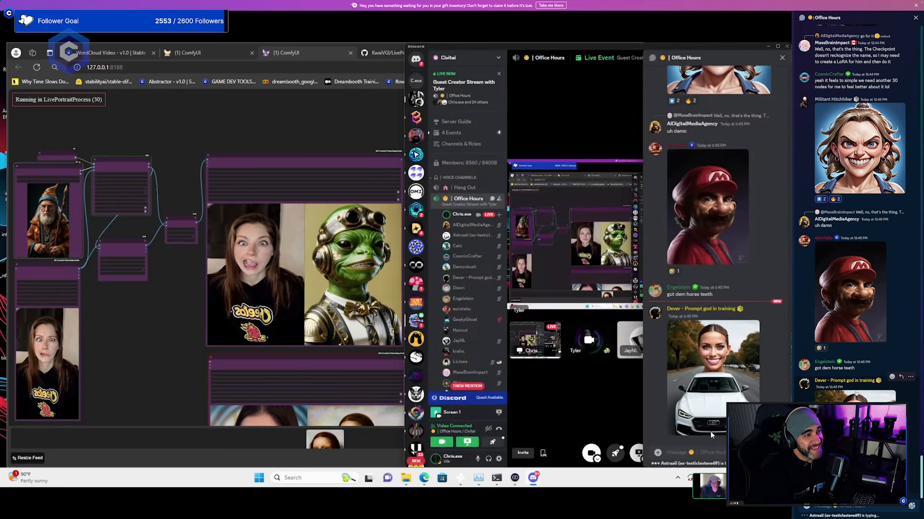
Save the Discord chat image of the woman's head on a white car to Downloads
left_click(713, 375)
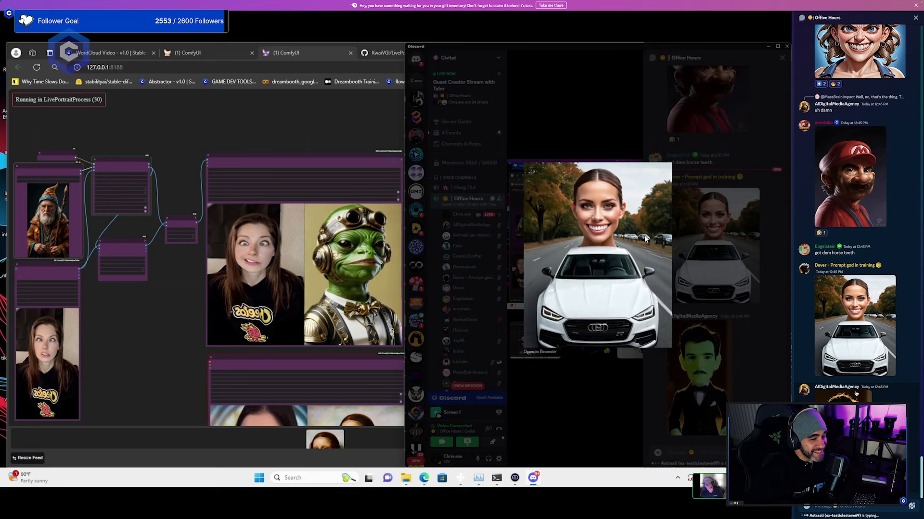
right_click(624, 275)
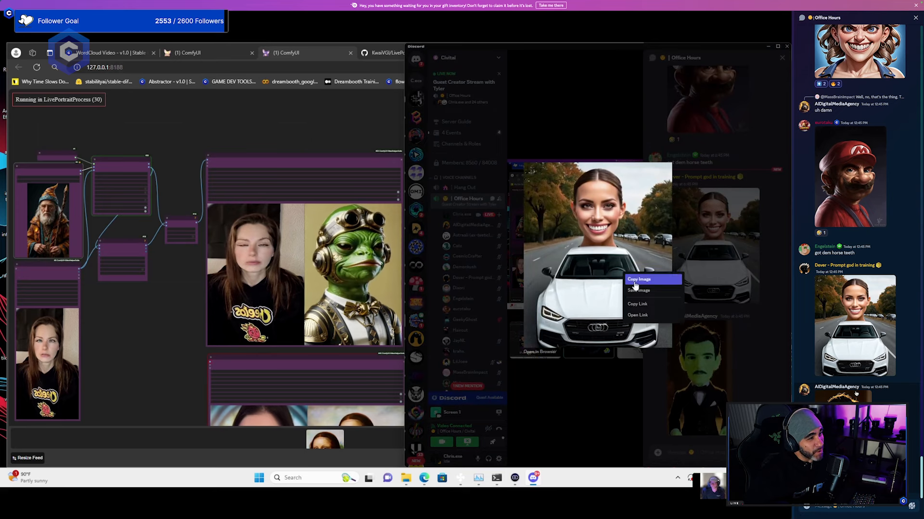
left_click(642, 291)
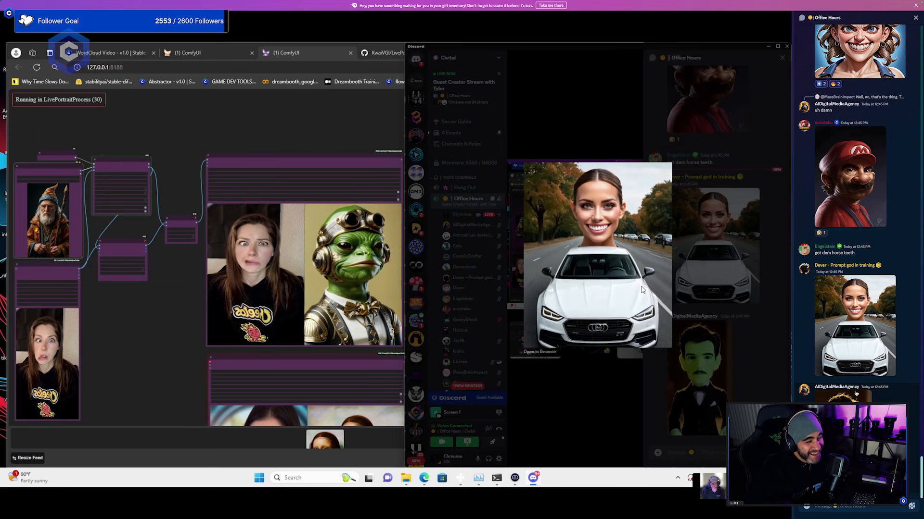
left_click(326, 252)
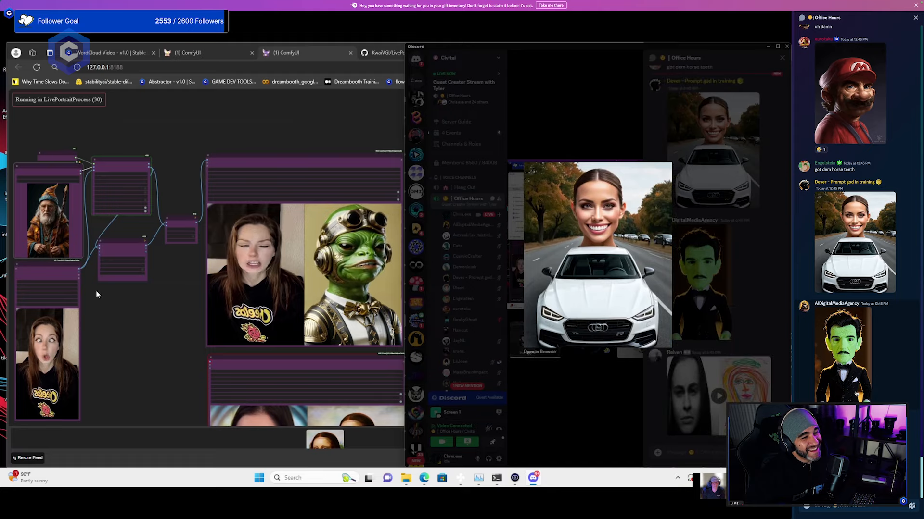
Switch back to ComfyUI and load the saved grinning cartoon woman image into the Load Image node
left_click(118, 304)
left_click_drag(118, 305, 182, 305)
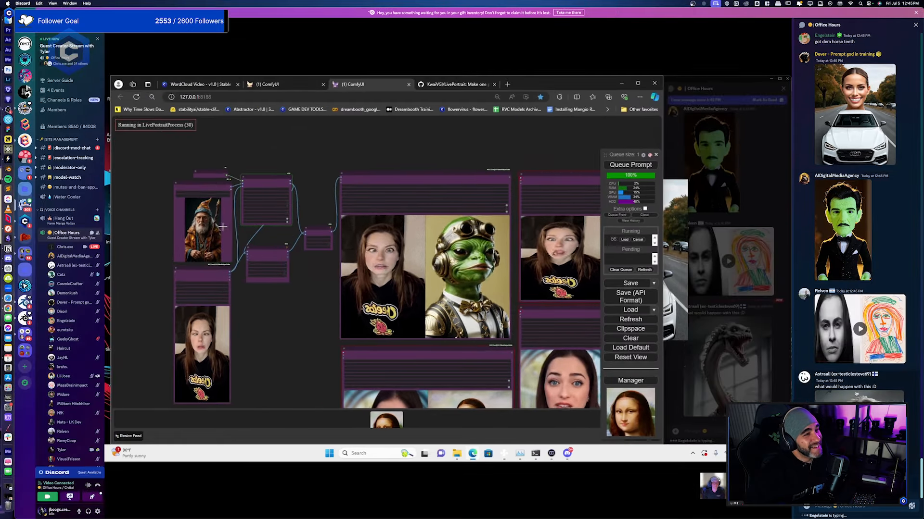
scroll(219, 232, "up", 3)
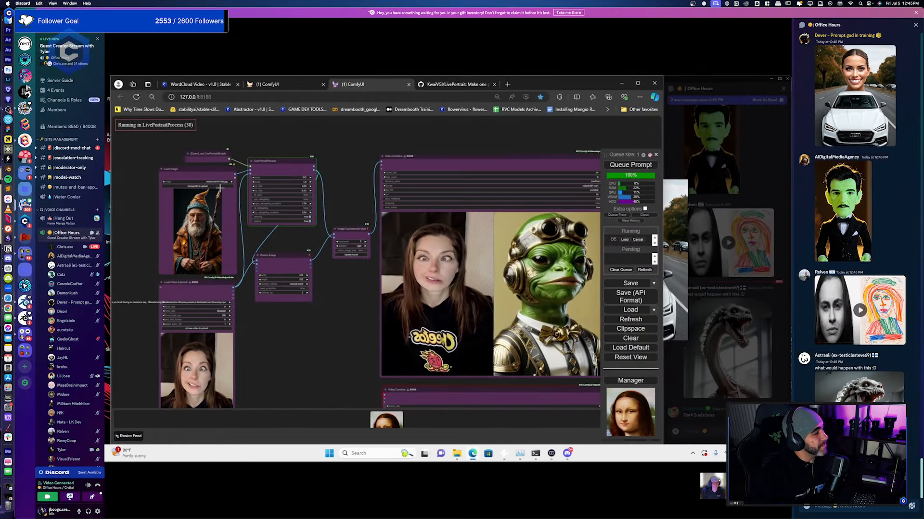
left_click(220, 186)
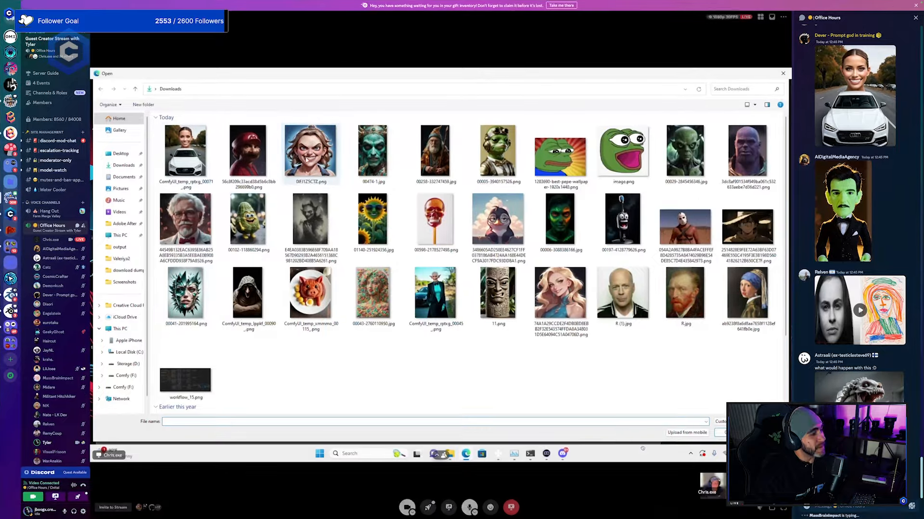
left_click(307, 160)
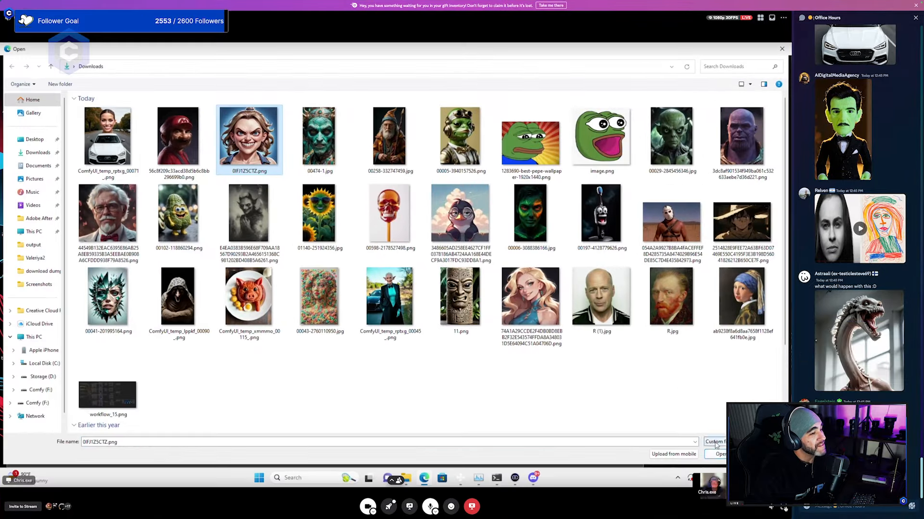
left_click(716, 454)
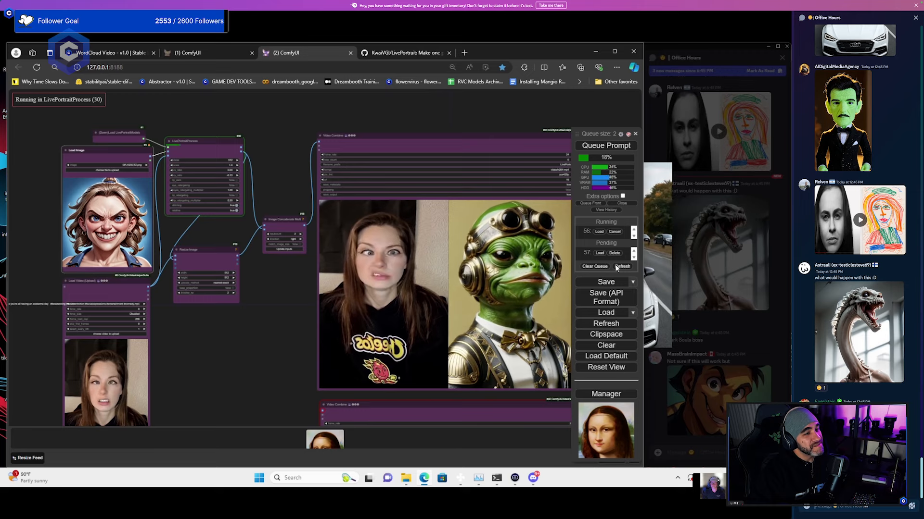
Examine the Video Combine outputs of the steampunk frog and the bearded wizard next to the driving face video
left_click(758, 312)
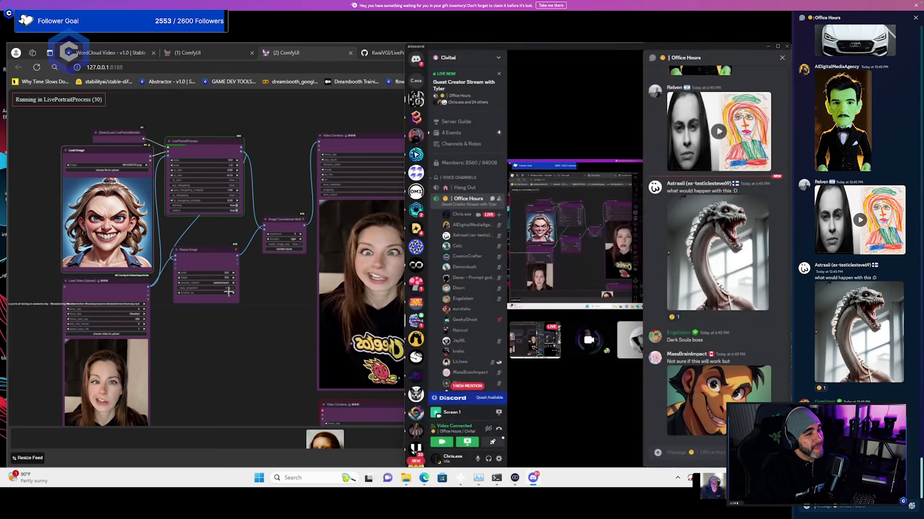
left_click(248, 330)
scroll(278, 291, "down", 5)
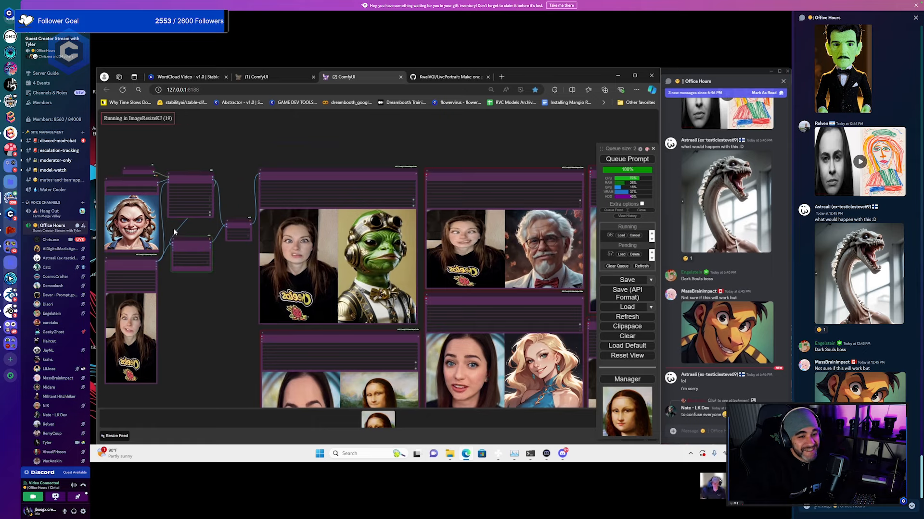
scroll(250, 313, "up", 2)
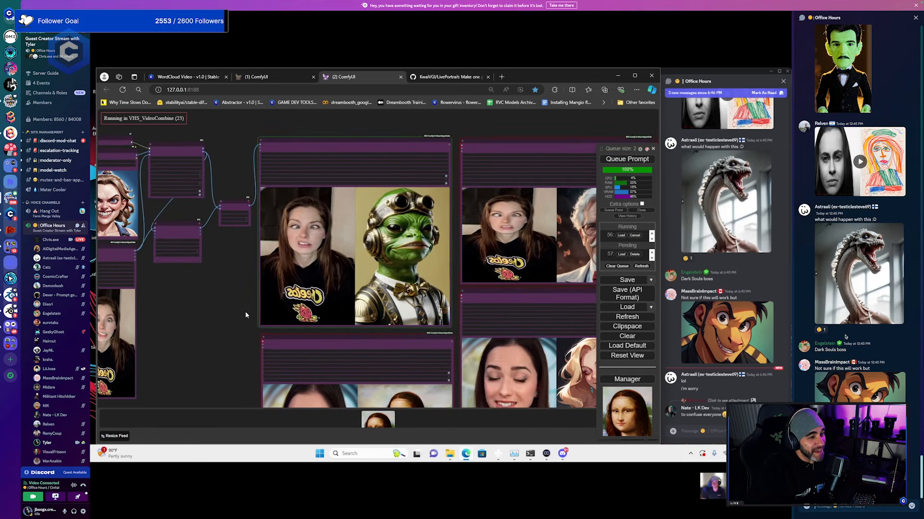
left_click_drag(244, 310, 173, 310)
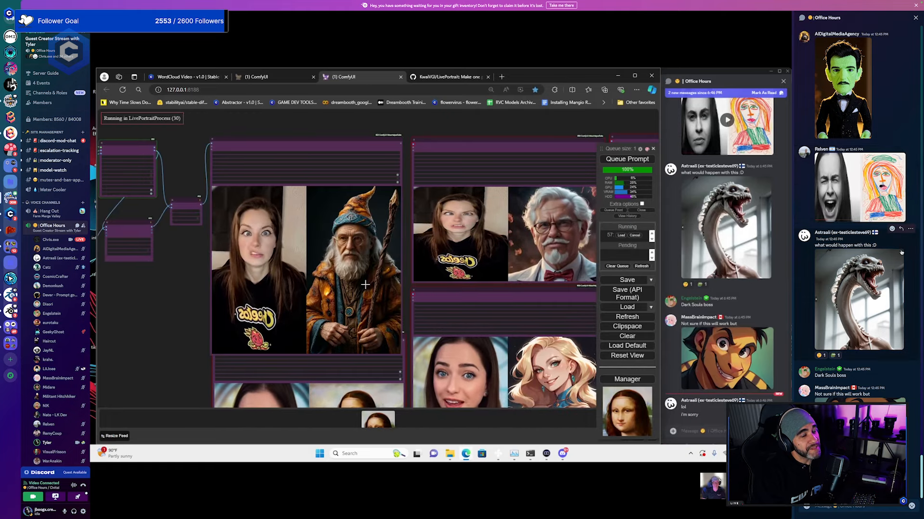
scroll(364, 276, "up", 4)
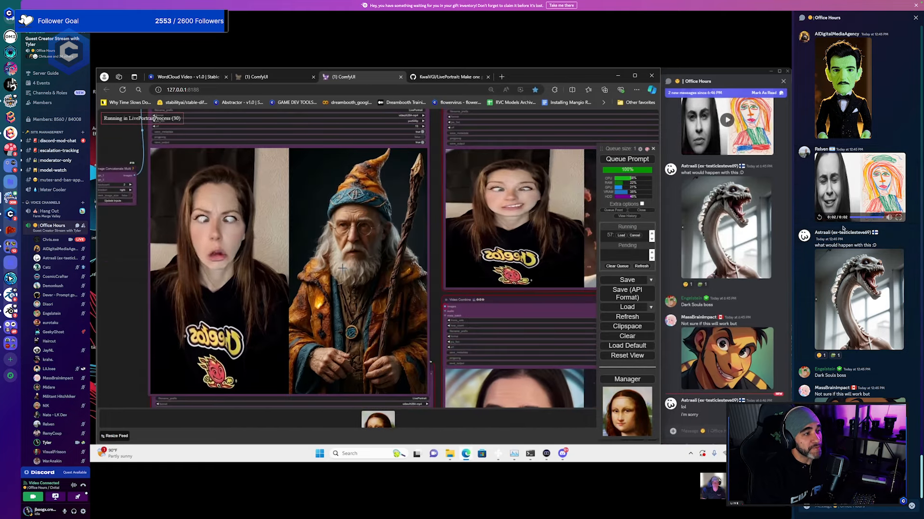
Replay the crayon-drawing portrait clip in the Discord chat and take a closer look at the wizard output in ComfyUI
left_click(819, 218)
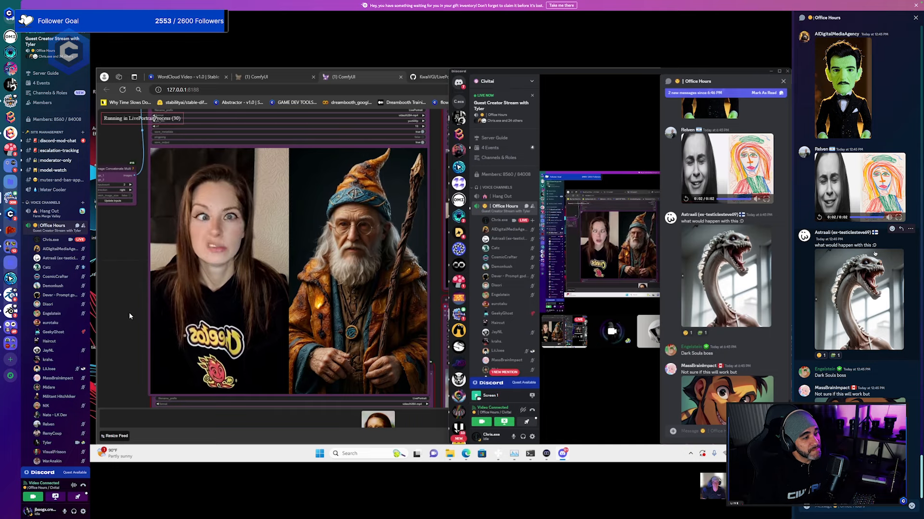
left_click(334, 282)
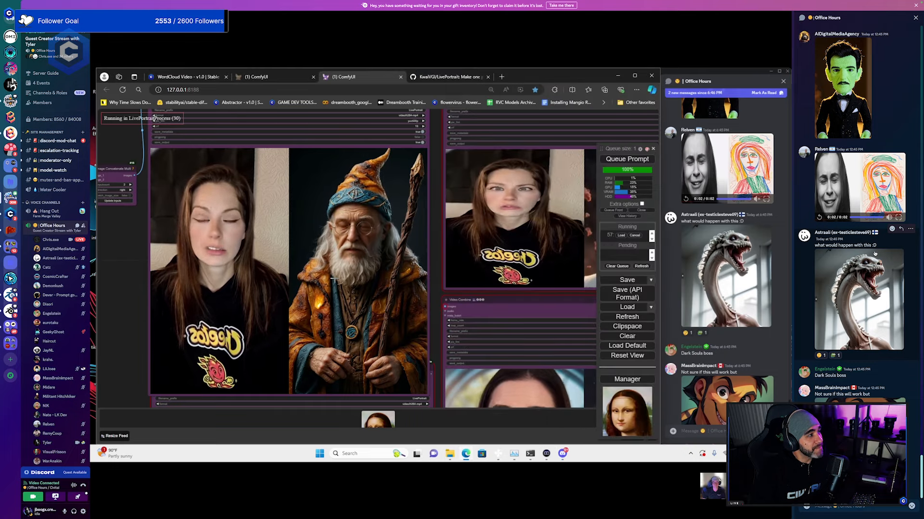
scroll(383, 251, "up", 3)
scroll(875, 254, "down", 1)
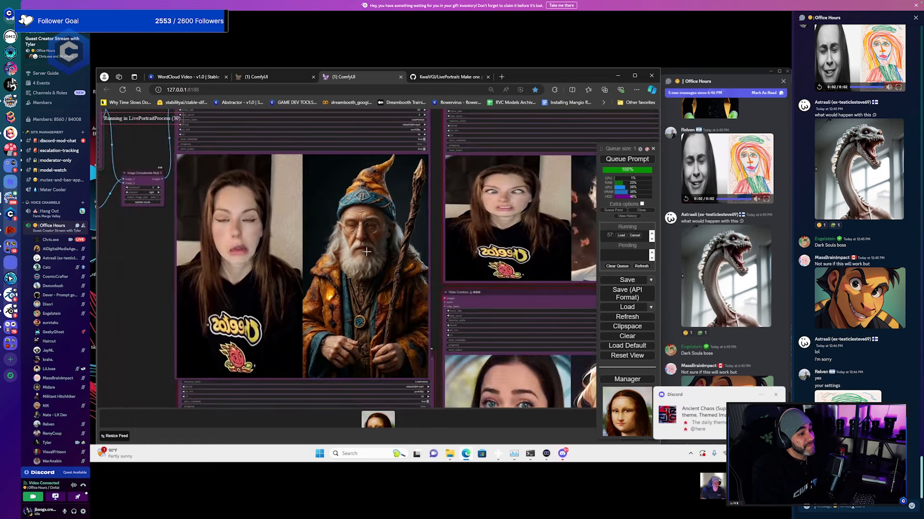
left_click(775, 395)
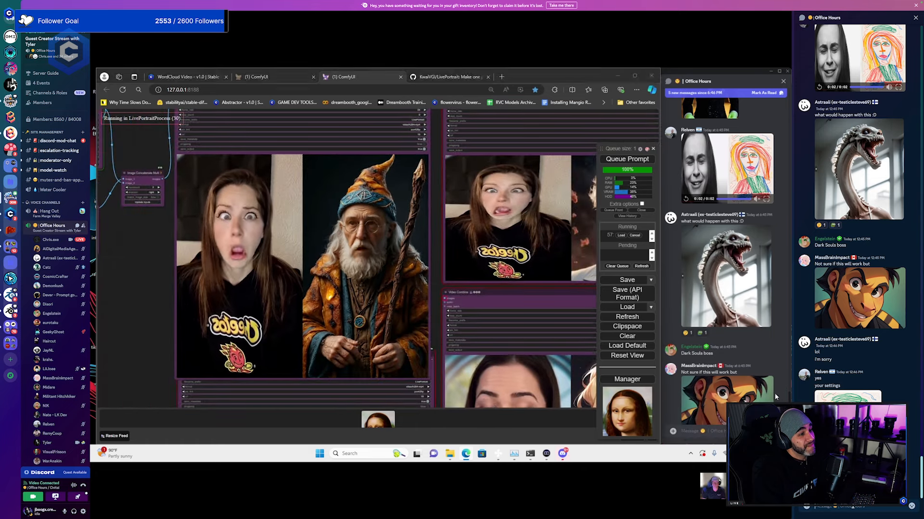
Examine the newly rendered Video Combine output of the grinning cartoon woman up close
scroll(292, 221, "down", 3)
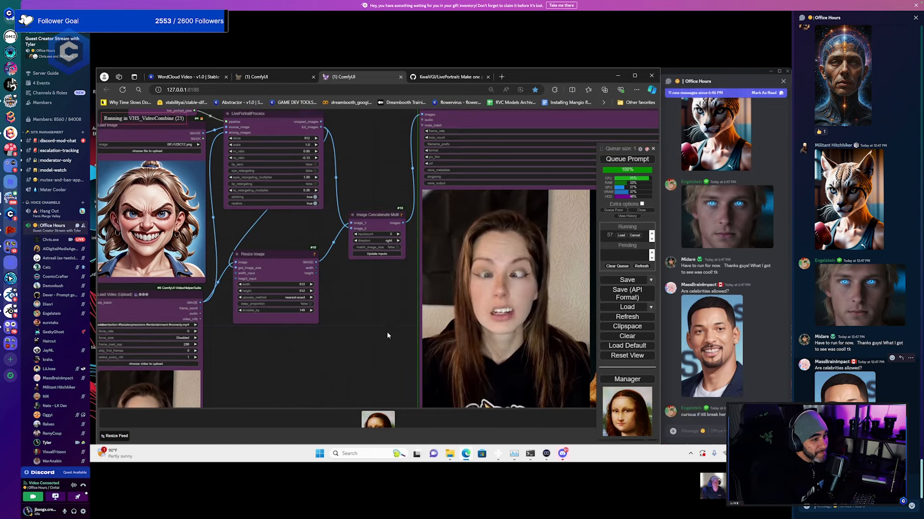
left_click_drag(390, 321, 187, 282)
scroll(241, 314, "down", 3)
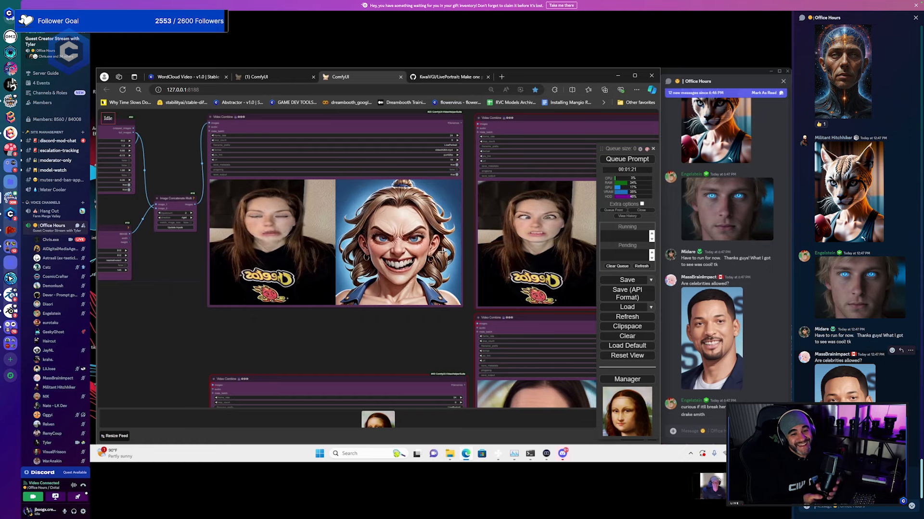
scroll(410, 265, "up", 2)
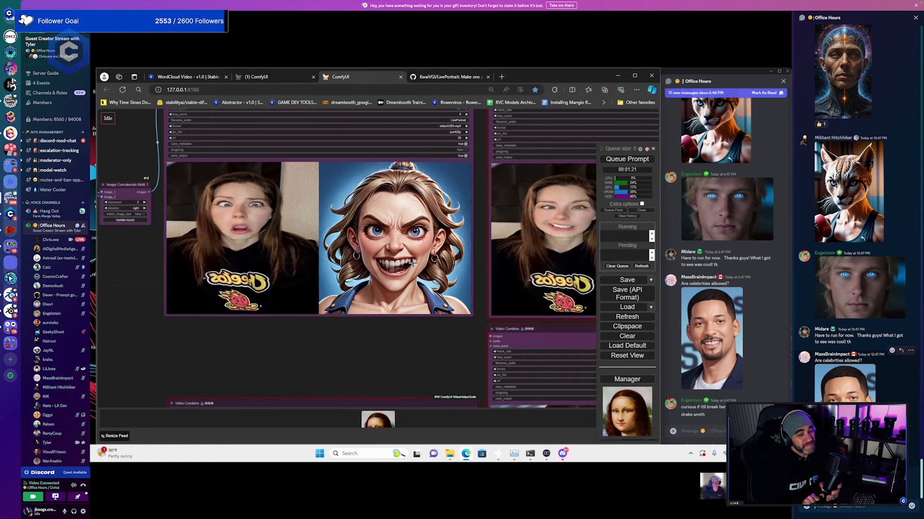
scroll(410, 336, "up", 2)
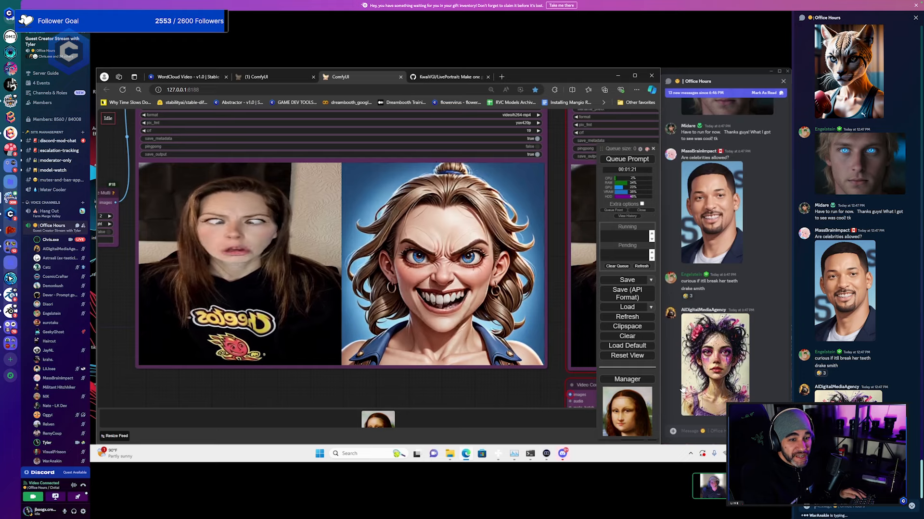
Add the existing emoji reaction to the Discord message about breaking her teeth, and re-examine the cartoon woman's output in ComfyUI
left_click(685, 298)
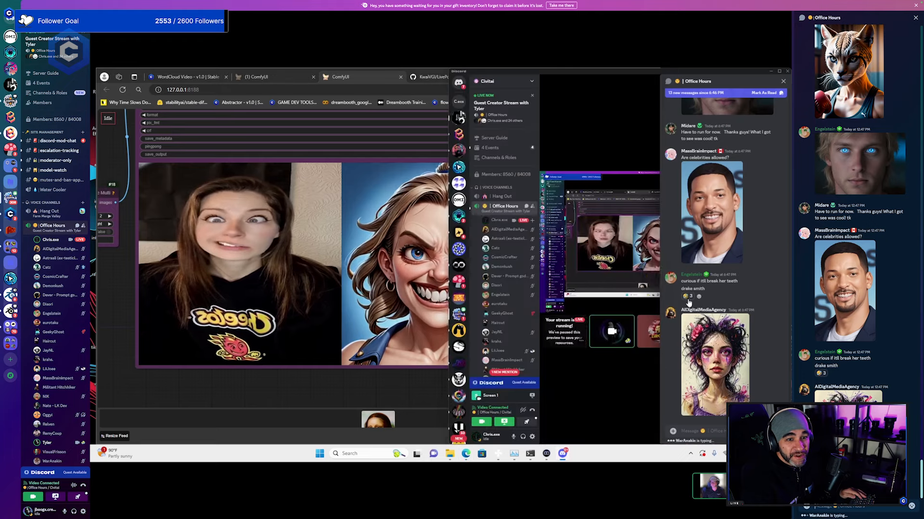
left_click(347, 404)
scroll(346, 402, "down", 3)
scroll(367, 393, "down", 1)
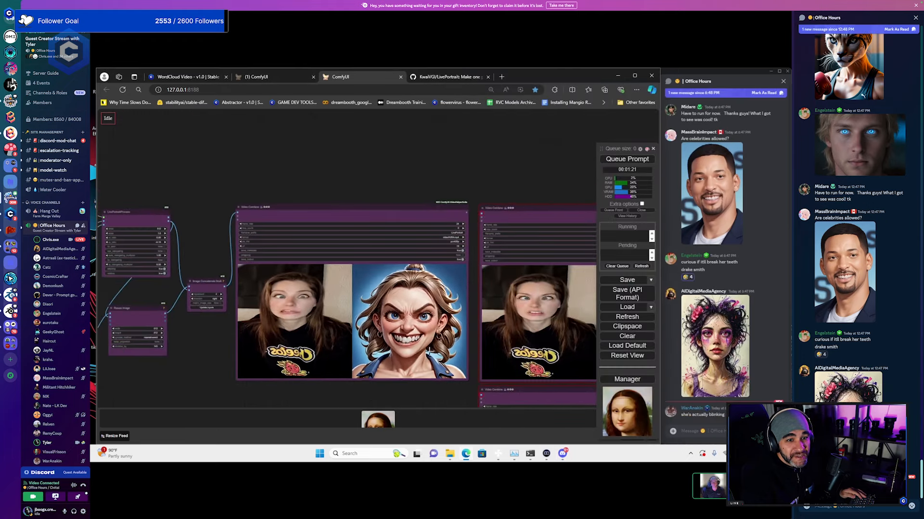
left_click_drag(472, 308, 409, 264)
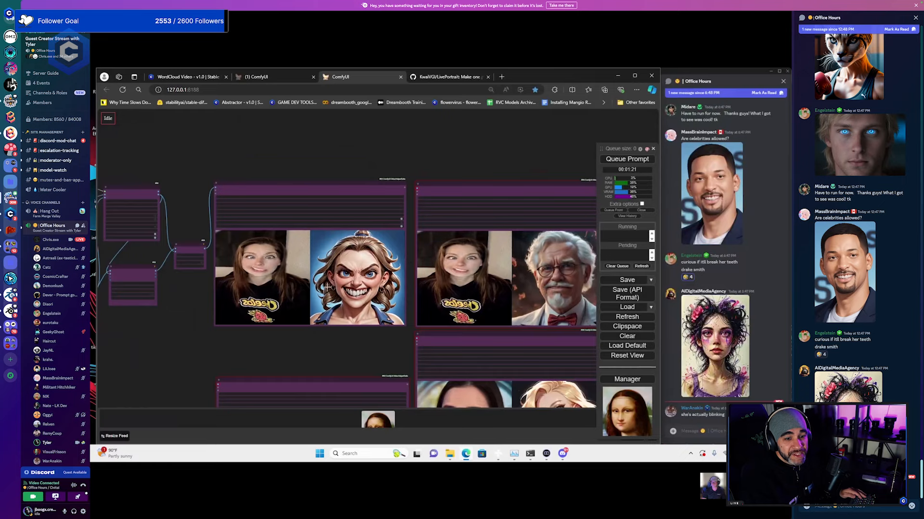
scroll(281, 290, "up", 1)
scroll(280, 290, "up", 1)
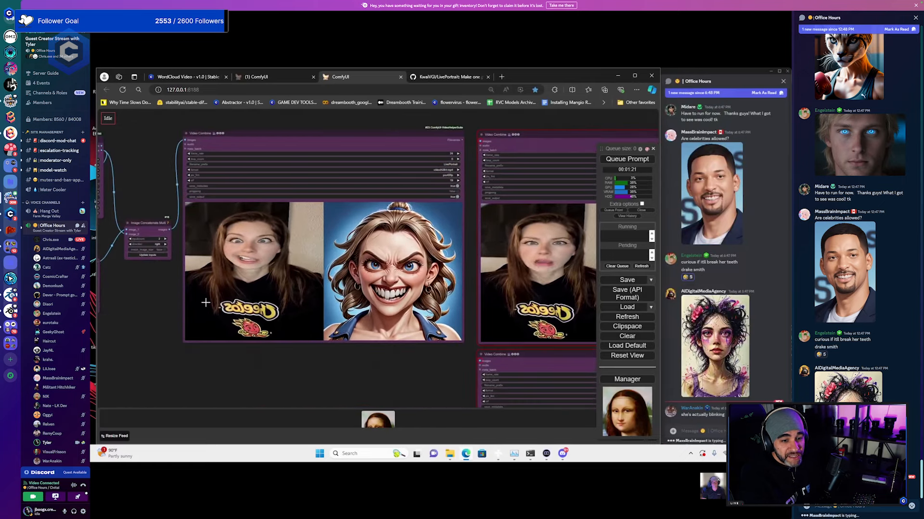
scroll(235, 306, "up", 1)
scroll(221, 307, "up", 1)
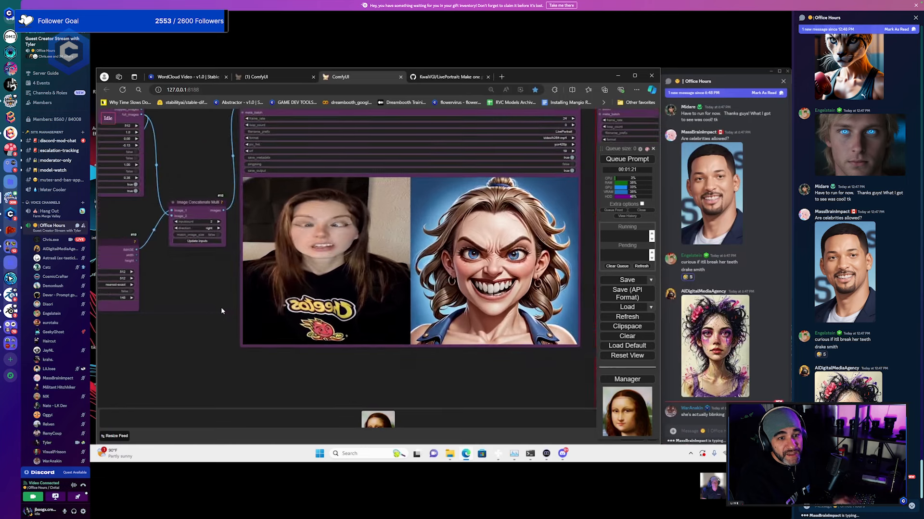
Review the workflow's input nodes and check the KwaiVGI LivePortrait repository on GitHub, returning to ComfyUI
left_click_drag(194, 315, 323, 348)
left_click_drag(248, 270, 332, 282)
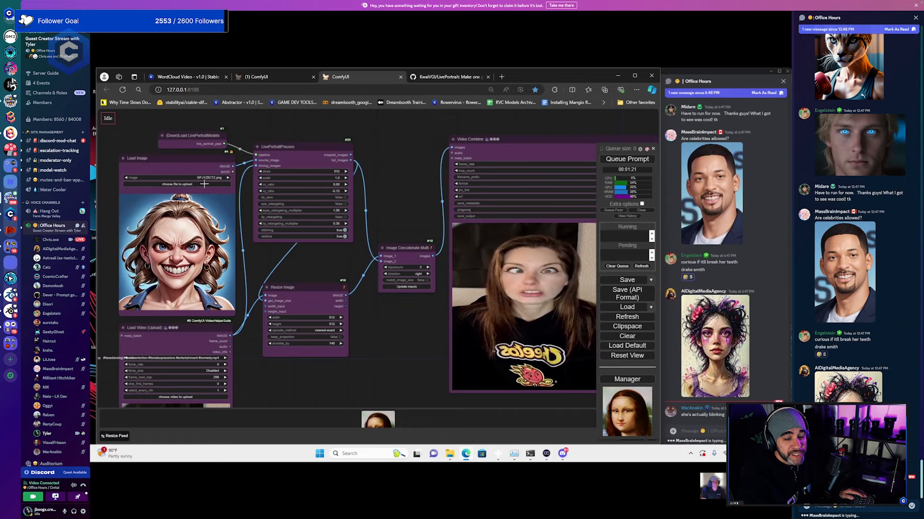
scroll(270, 236, "down", 2)
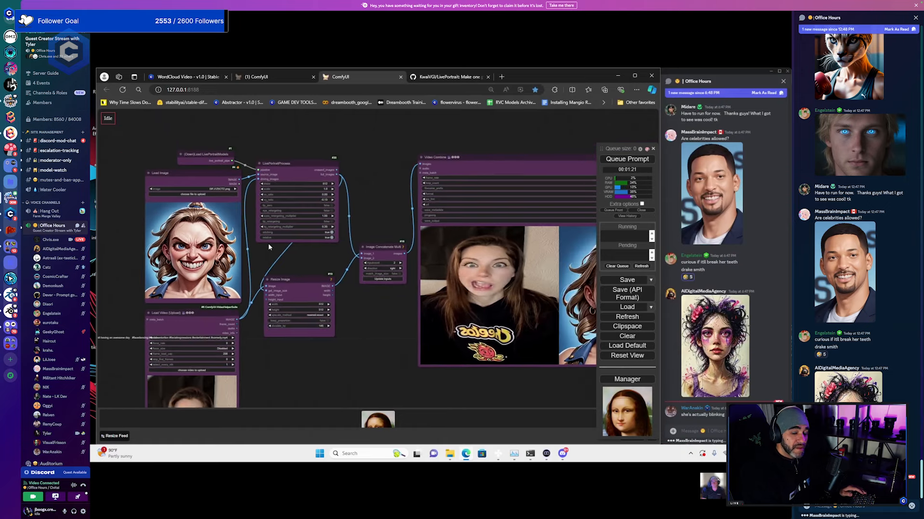
left_click(455, 77)
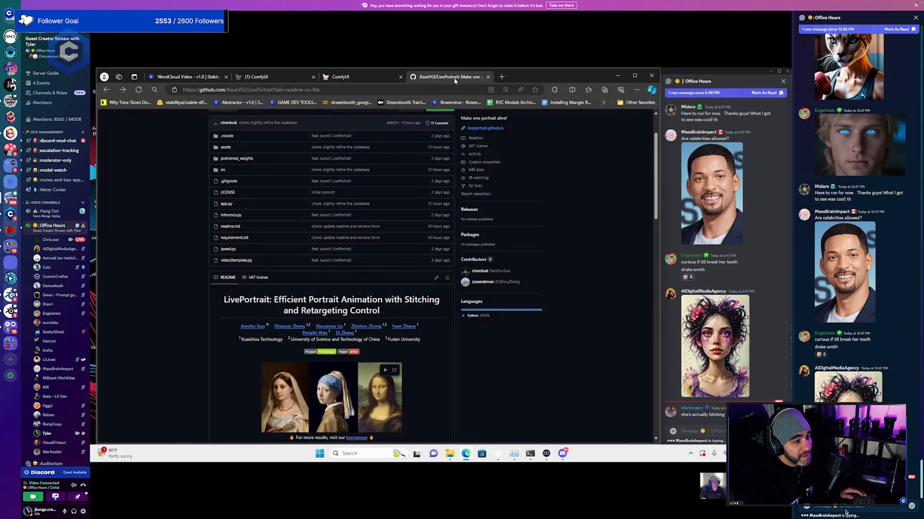
left_click(347, 77)
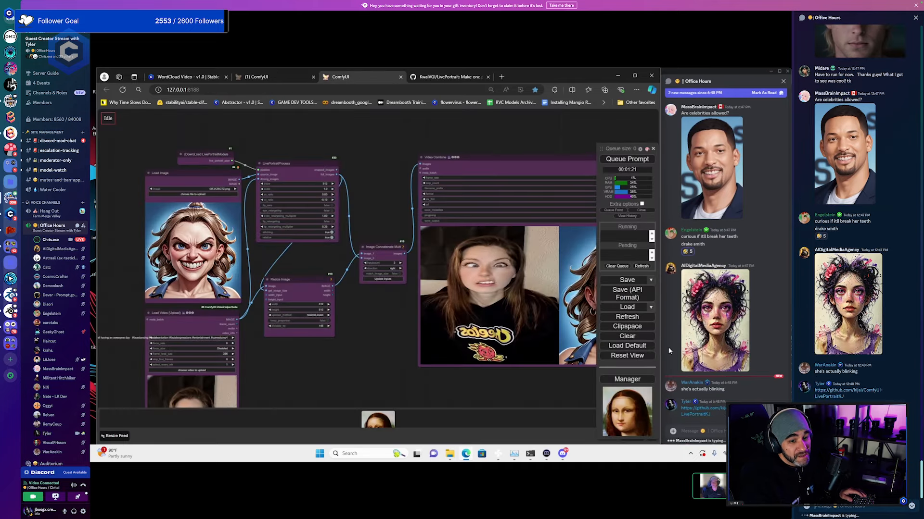
Search ComfyUI Manager's custom nodes for "live" to find the LivePortrait extension, and close the manager
left_click(620, 383)
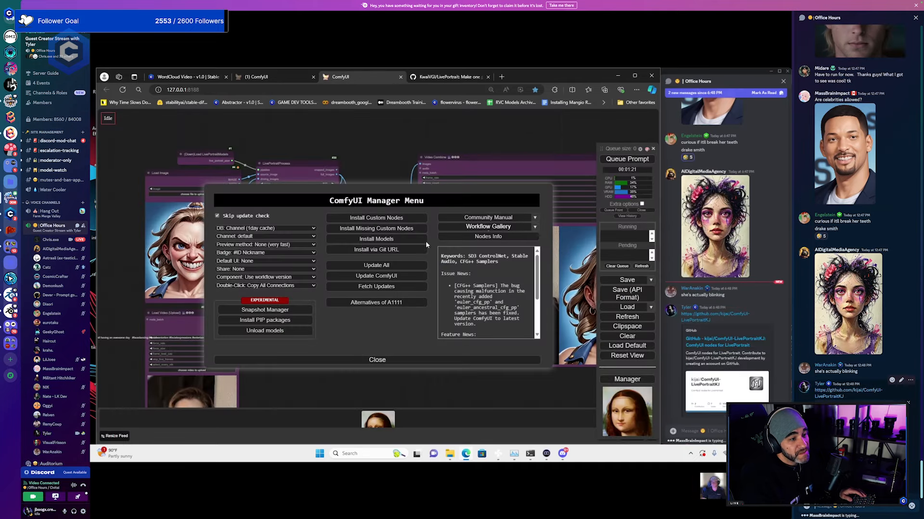
left_click(376, 218)
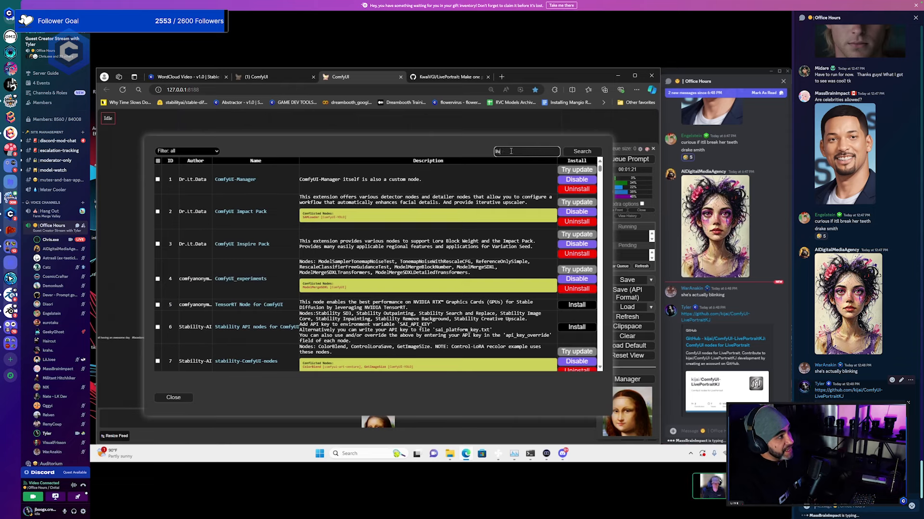
key("Return")
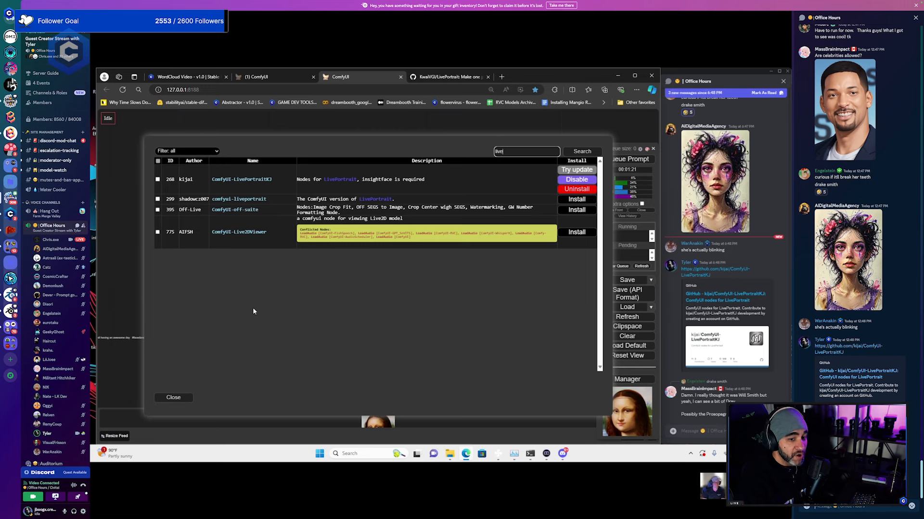
left_click(190, 397)
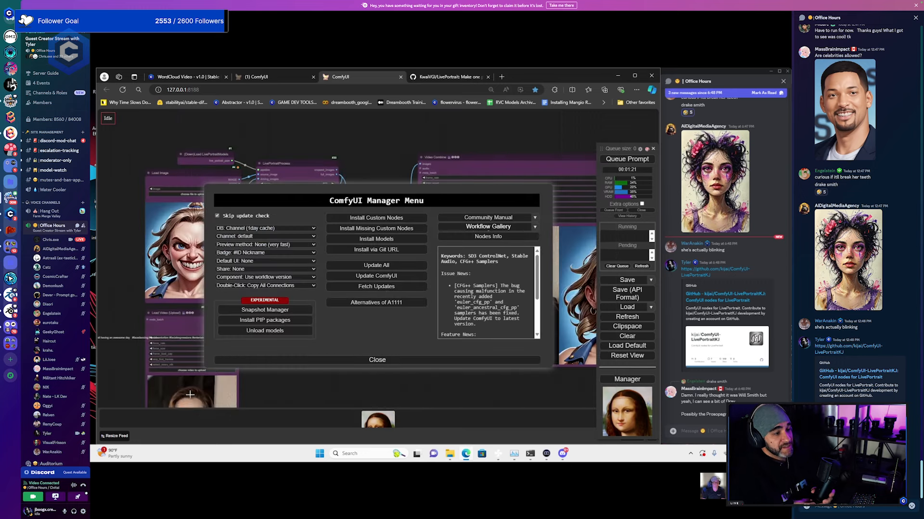
left_click(305, 361)
scroll(299, 255, "up", 2)
scroll(299, 255, "down", 2)
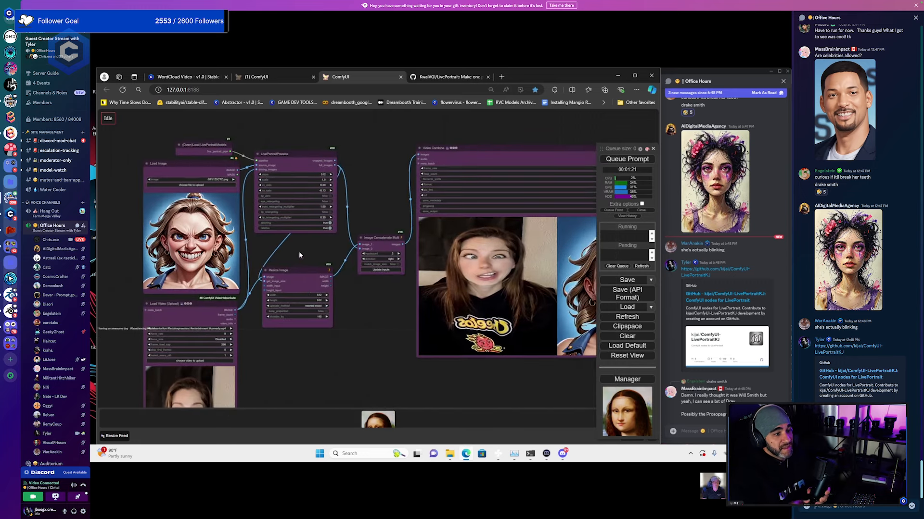
View the README of kijai's ComfyUI-LivePortraitKJ repository on GitHub and return to the ComfyUI workflow
left_click(452, 77)
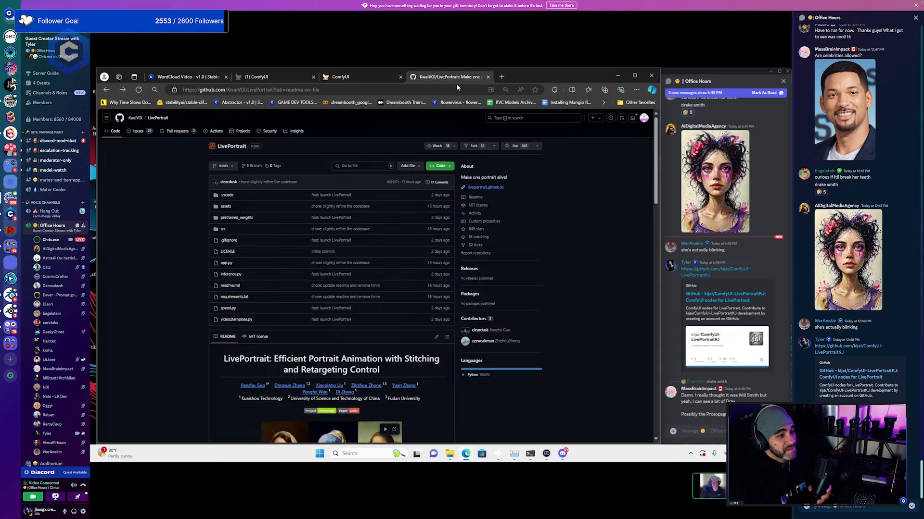
scroll(198, 183, "down", 3)
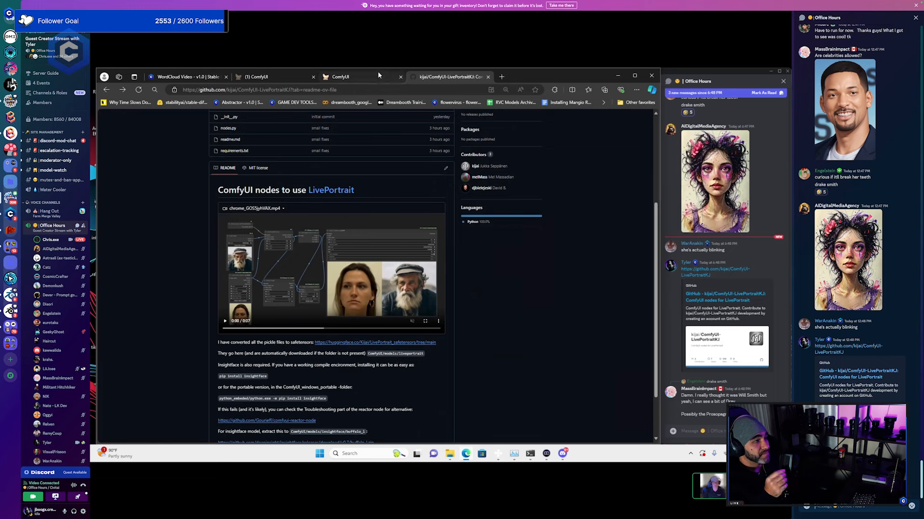
left_click(379, 75)
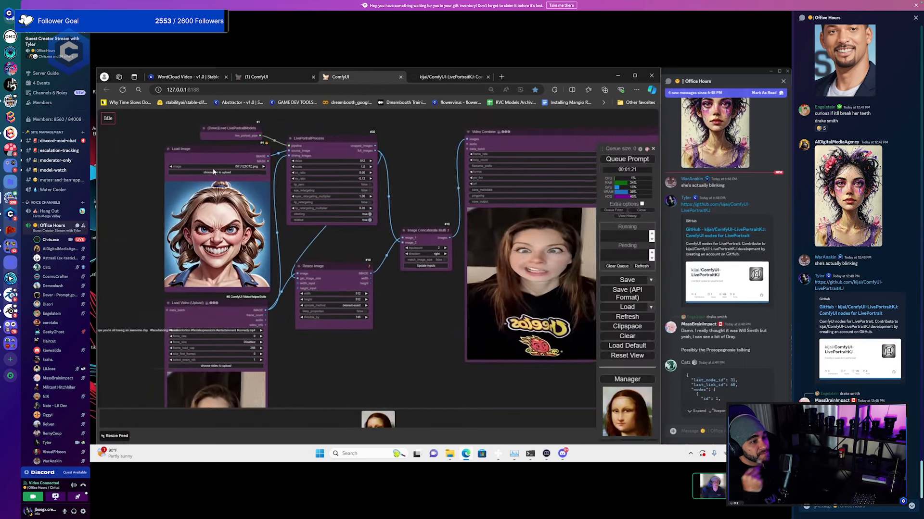
Load the image of the woman above the white car, ComfyUI_temp_rptsg_00071_.png, into the Load Image node
left_click_drag(220, 123, 247, 164)
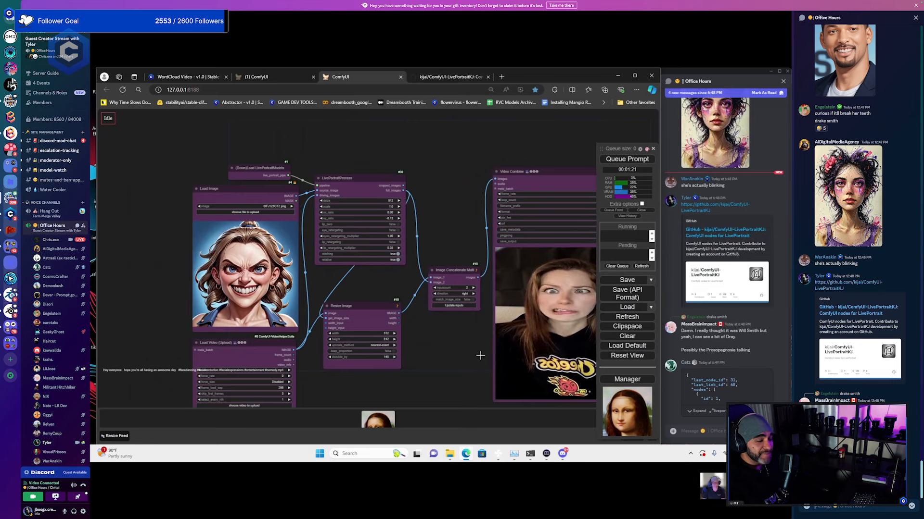
left_click_drag(373, 294, 379, 236)
left_click_drag(365, 306, 297, 220)
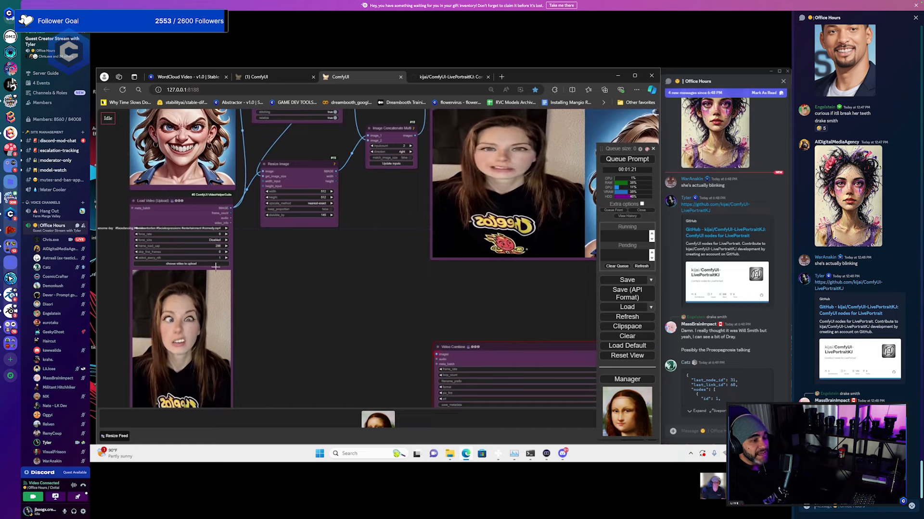
left_click_drag(255, 127, 281, 191)
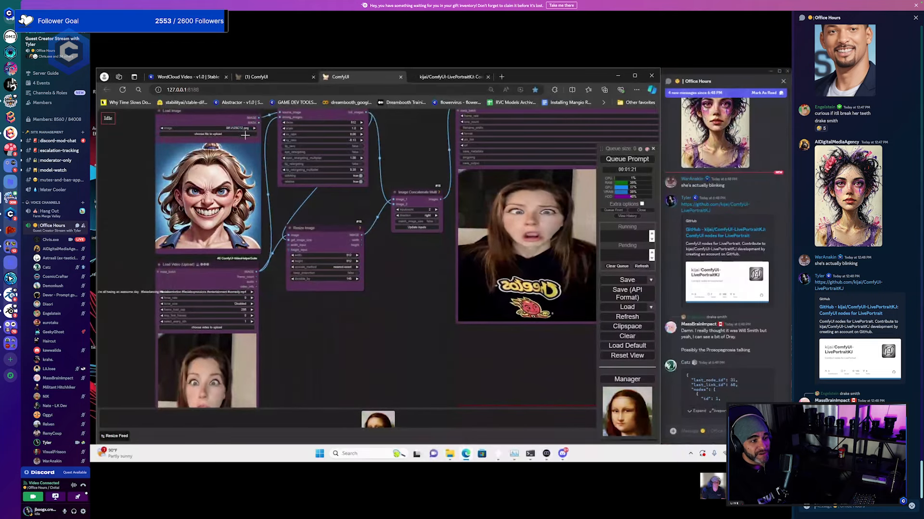
left_click(243, 135)
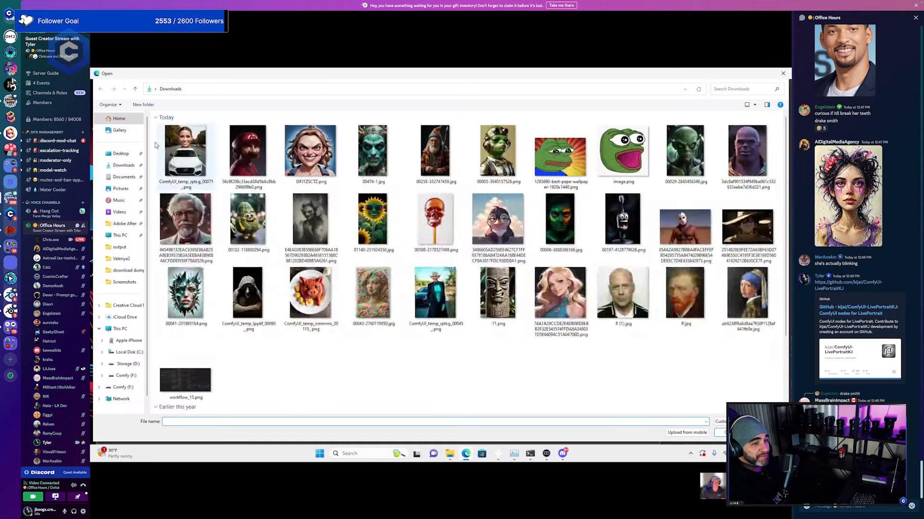
left_click(199, 174)
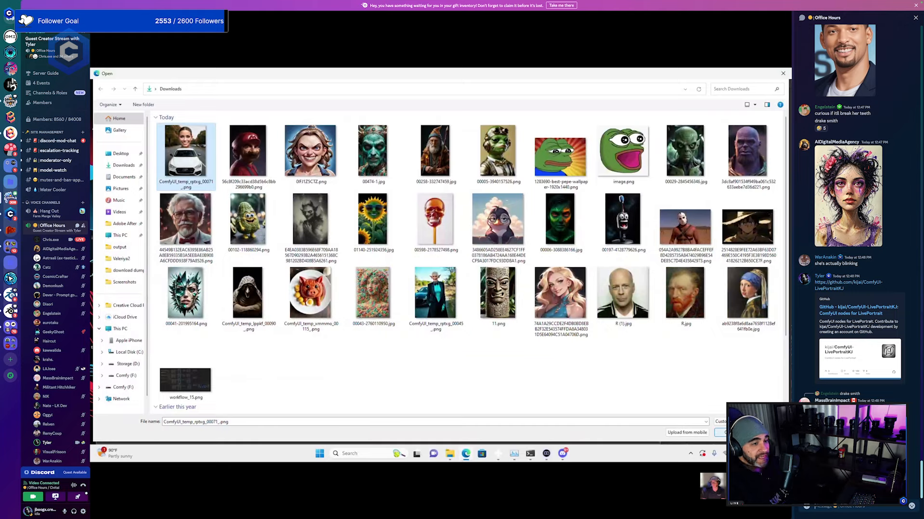
key("Return")
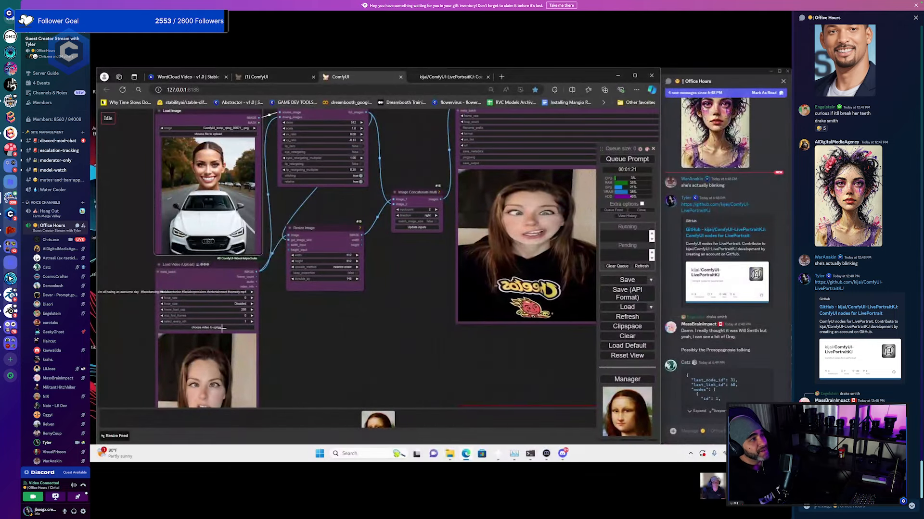
Load Untitled video.mp4 into the Load Video node as the driving video and set skip_first_frames to 175
left_click(221, 328)
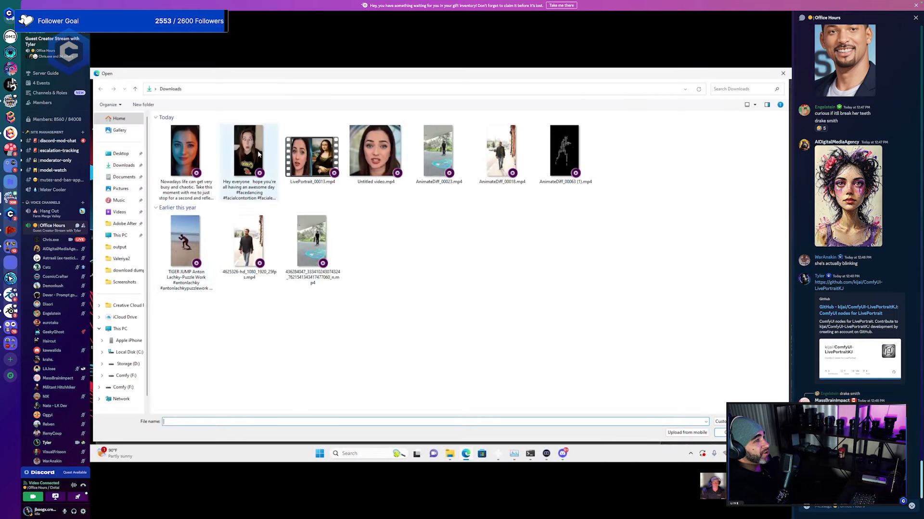
left_click(375, 152)
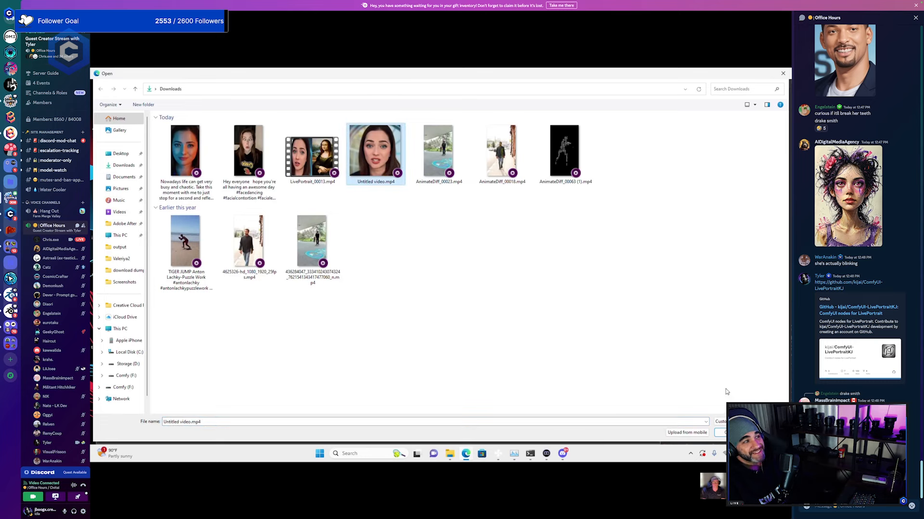
key("Return")
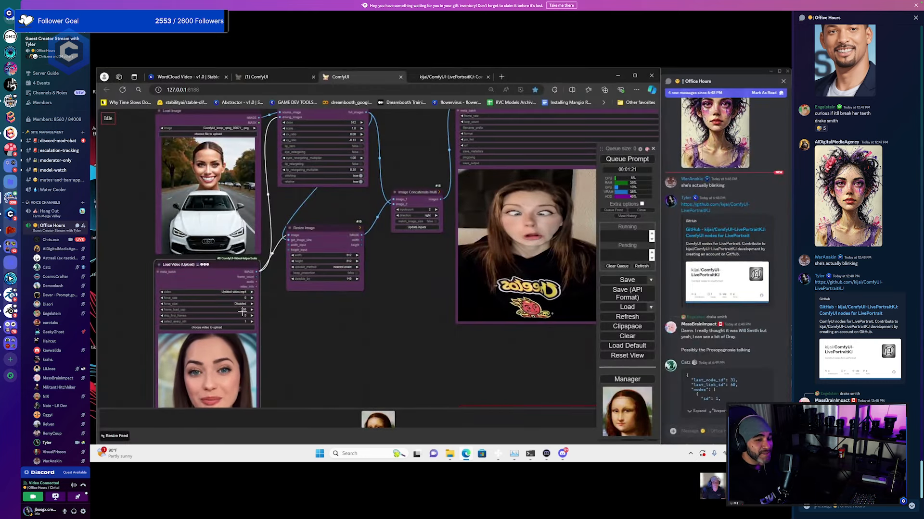
left_click(242, 310)
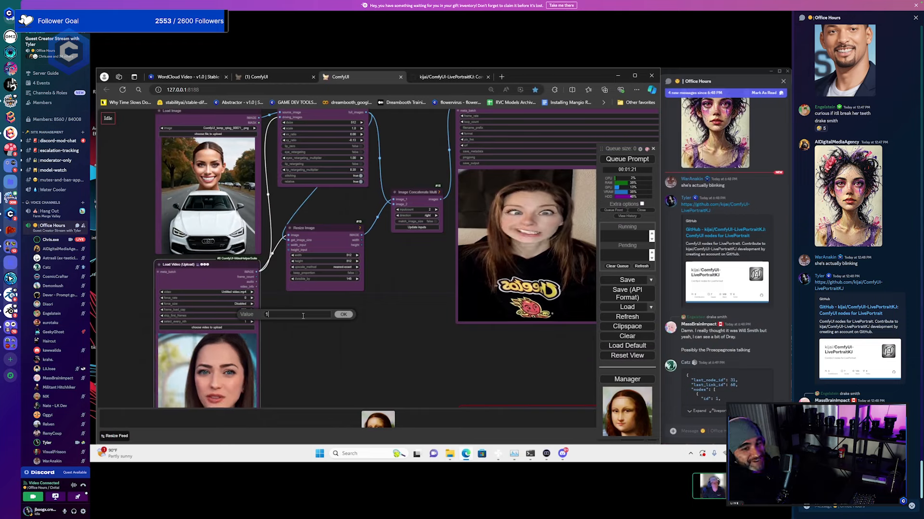
key("Return")
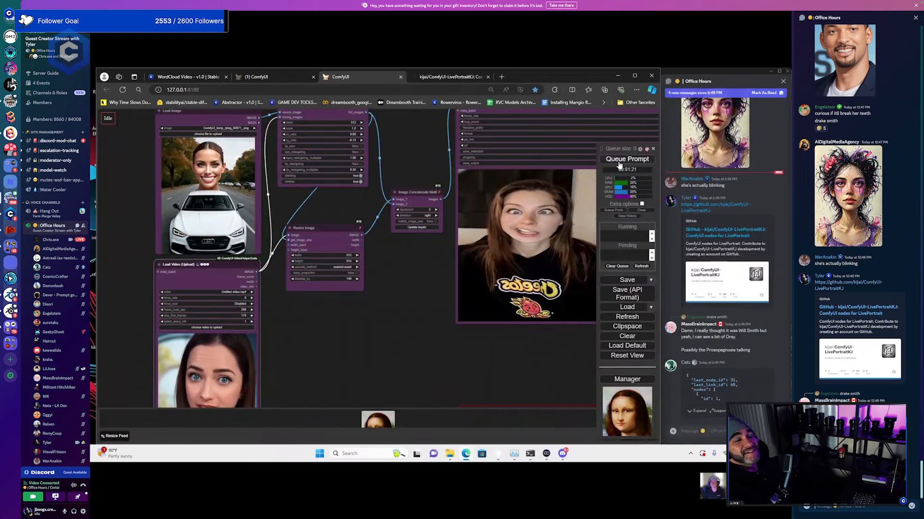
Queue the LivePortrait prompt and look over the running workflow's input and output nodes
scroll(346, 232, "up", 3)
left_click_drag(308, 216, 352, 174)
scroll(352, 173, "down", 2)
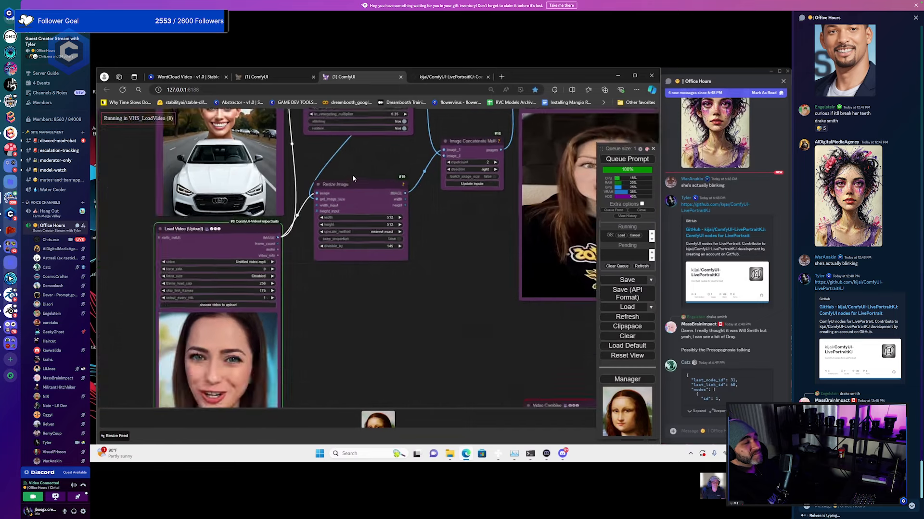
scroll(379, 163, "down", 2)
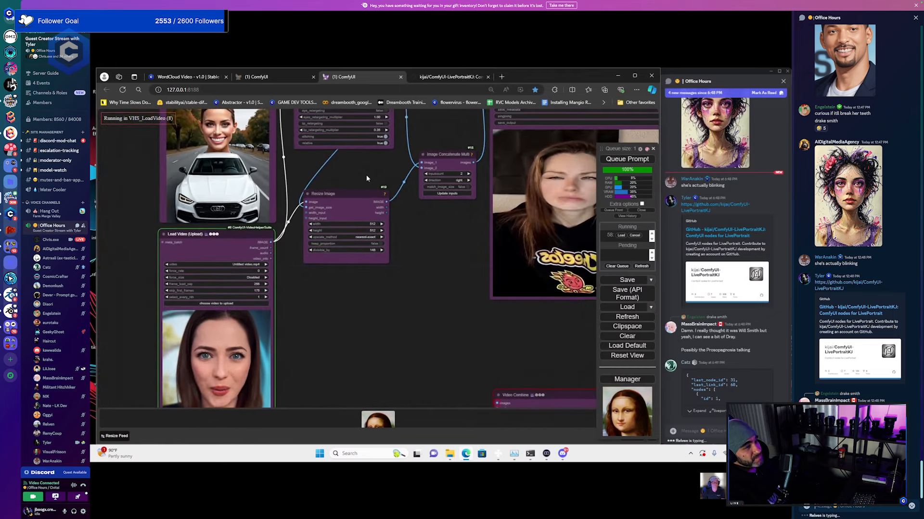
scroll(366, 178, "down", 2)
left_click_drag(370, 170, 316, 214)
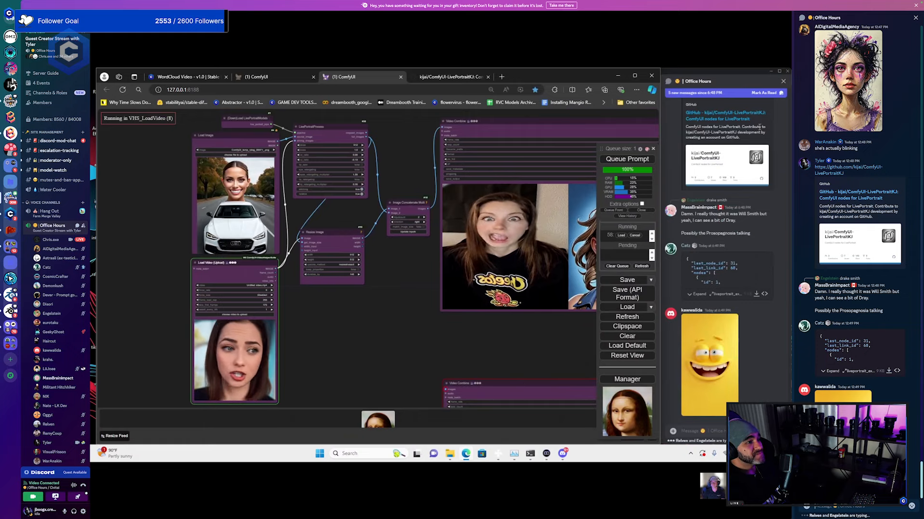
Lower the speaking participant's user volume to 82% in the Discord call and return to the shared screen
left_click(420, 315)
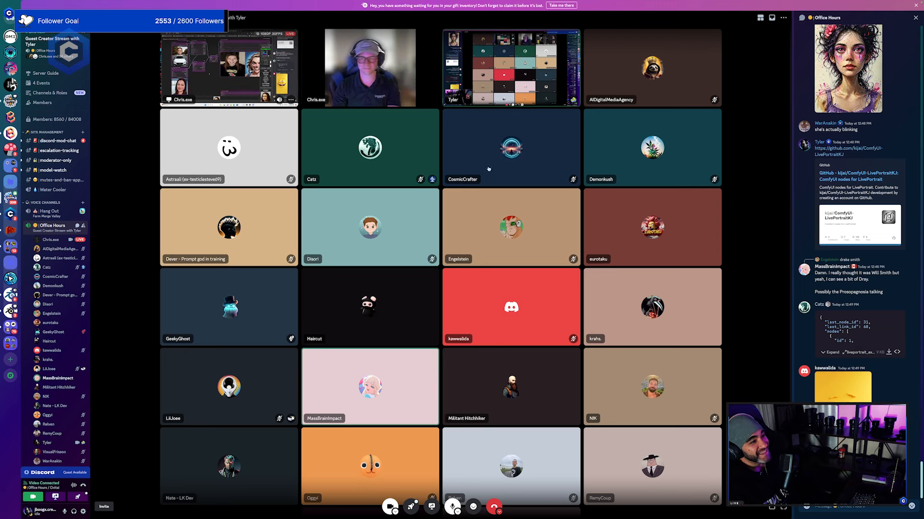
right_click(409, 413)
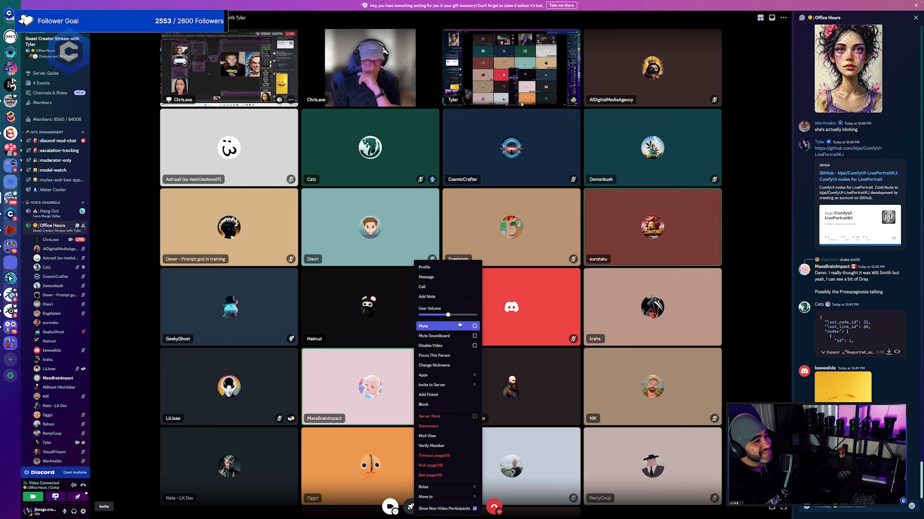
mouse_move(447, 315)
left_click_drag(447, 315, 444, 315)
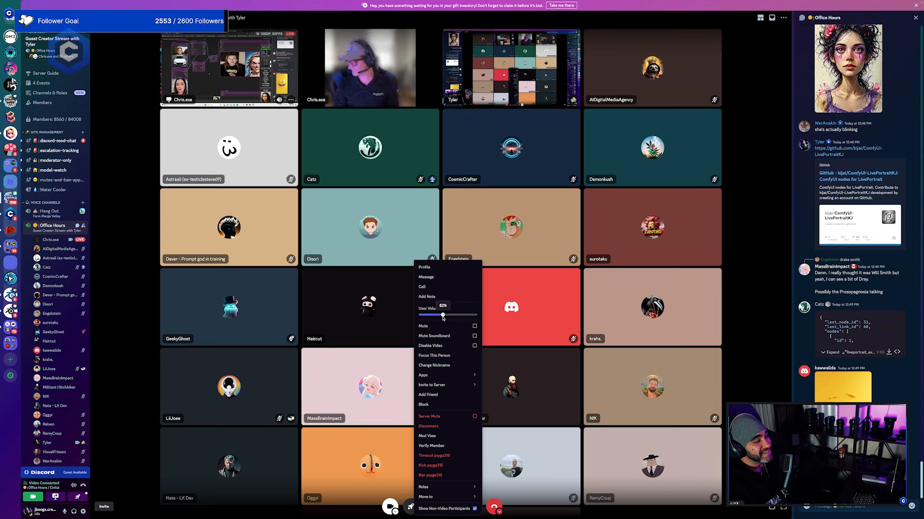
left_click(743, 364)
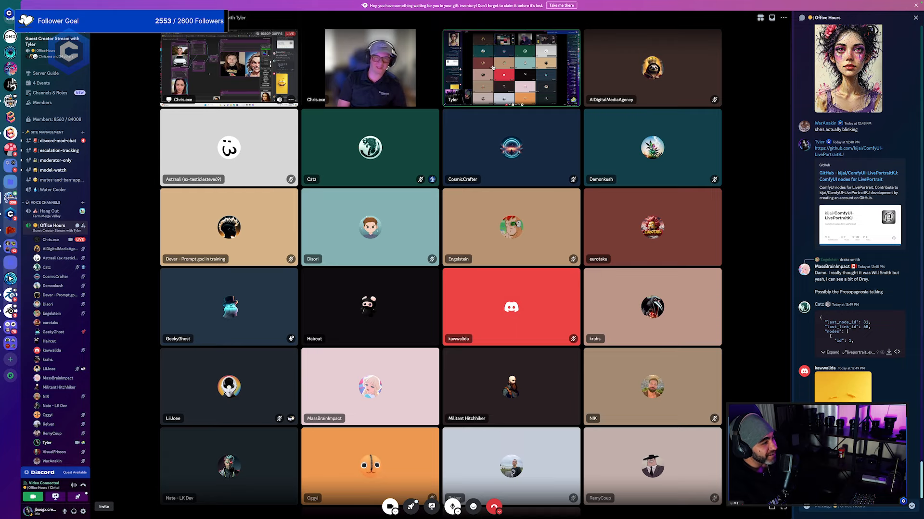
left_click(221, 74)
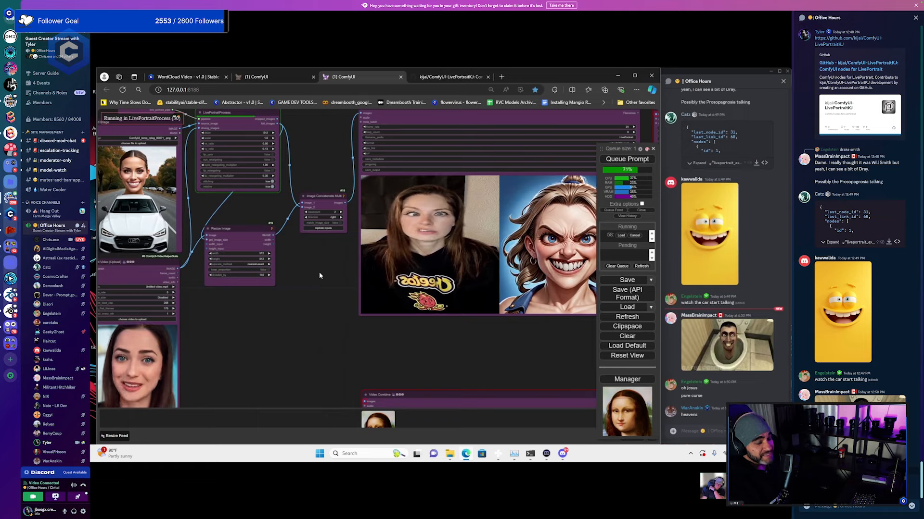
Check the LivePortrait example workflow file shared in the Discord chat and view the Video Combine output in ComfyUI
scroll(755, 215, "up", 5)
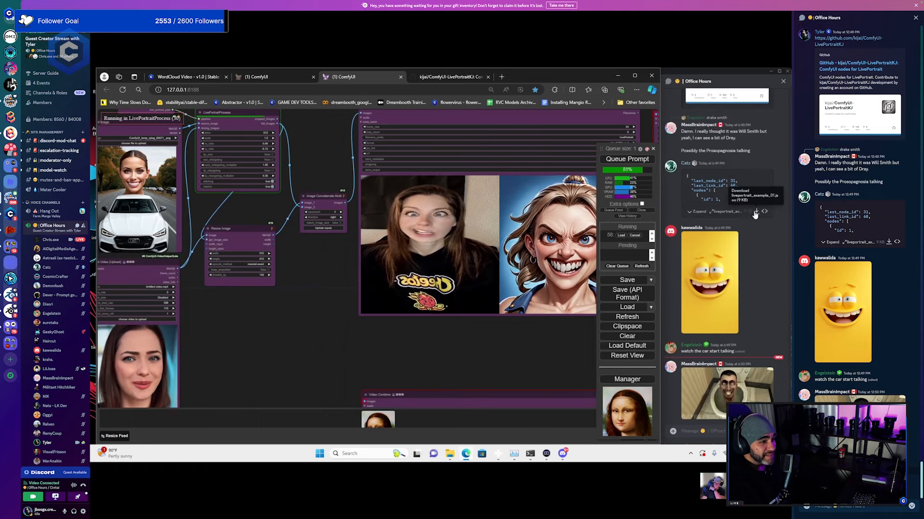
scroll(755, 215, "down", 5)
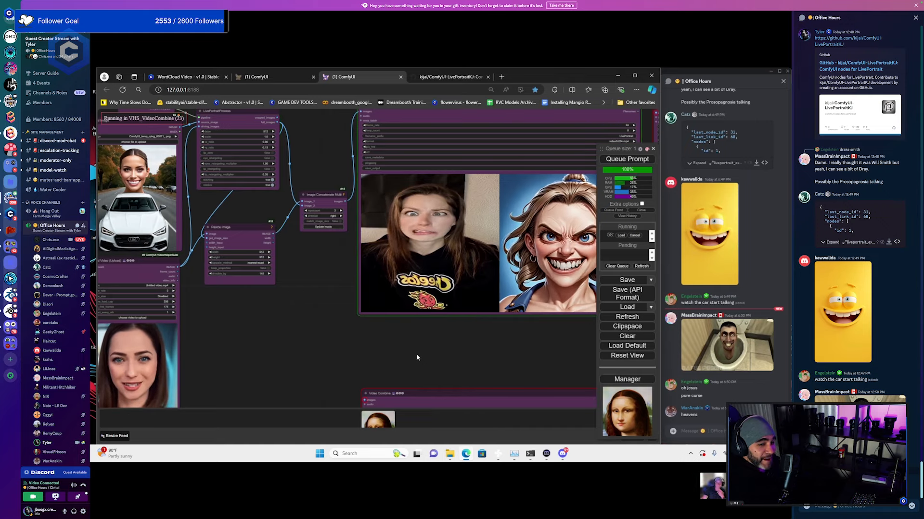
left_click_drag(417, 356, 345, 365)
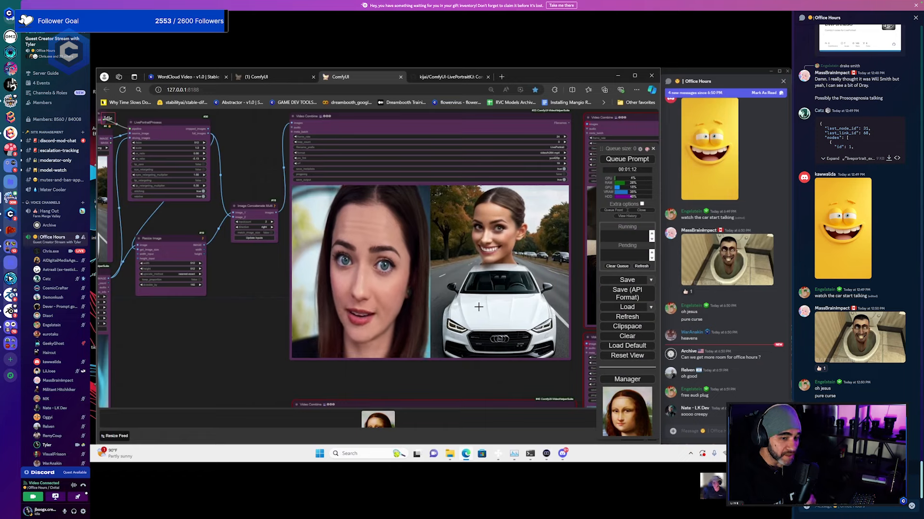
React to the "soooo creepy" message in the Discord chat with a laughing emoji
left_click(758, 412)
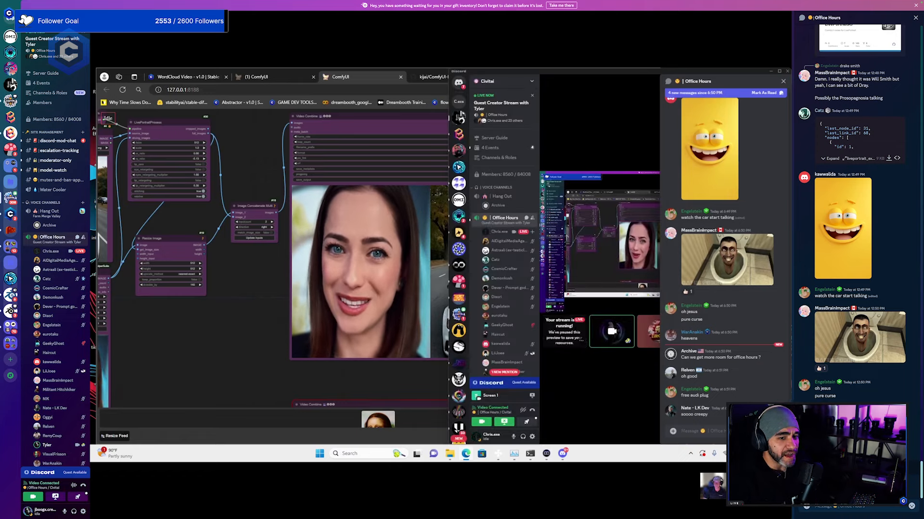
left_click(702, 431)
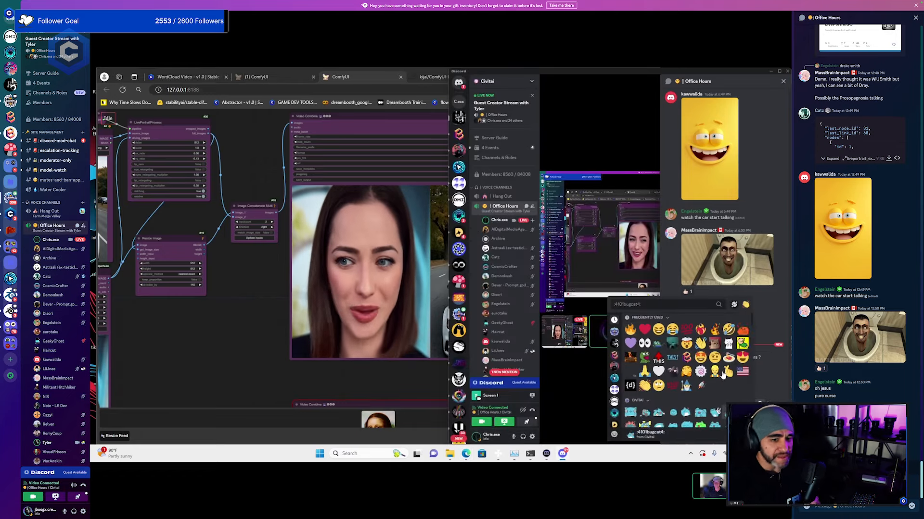
left_click(662, 333)
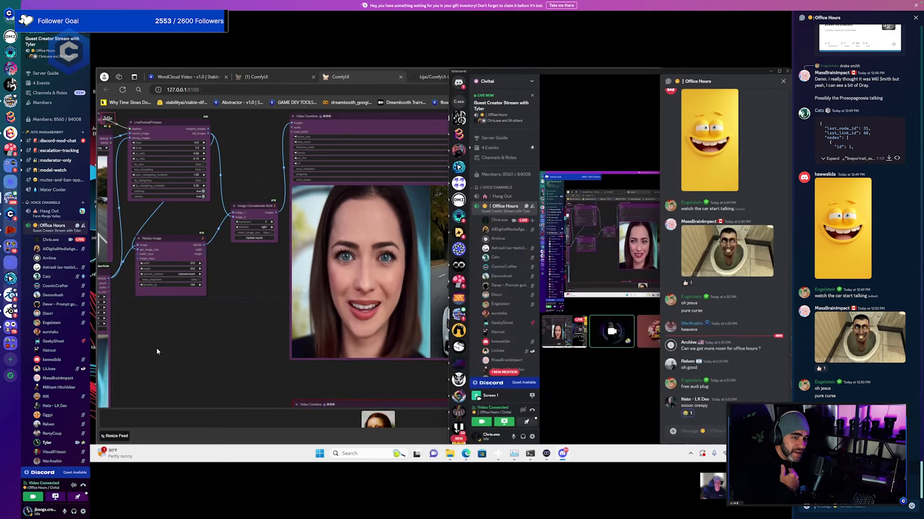
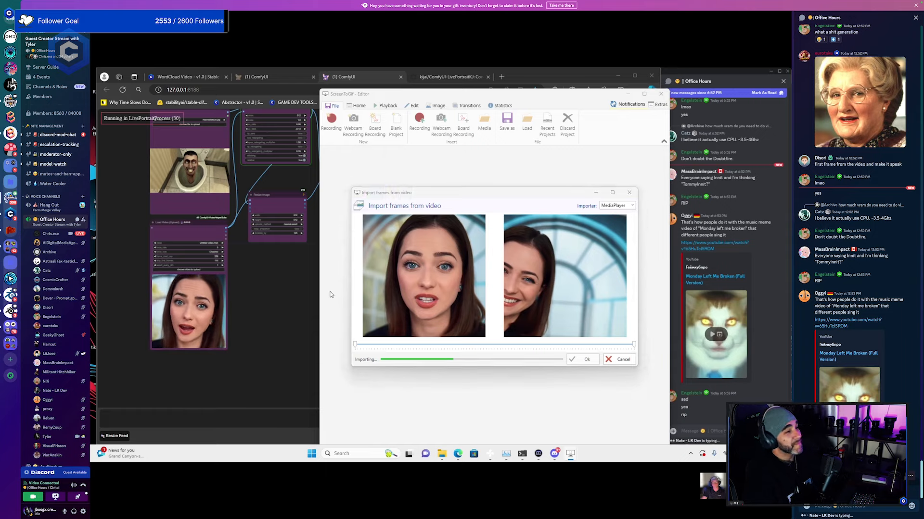
Return to ComfyUI from ScreenToGif and examine the toilet character's generation in the Video Combine node
left_click(284, 298)
left_click_drag(313, 262, 264, 331)
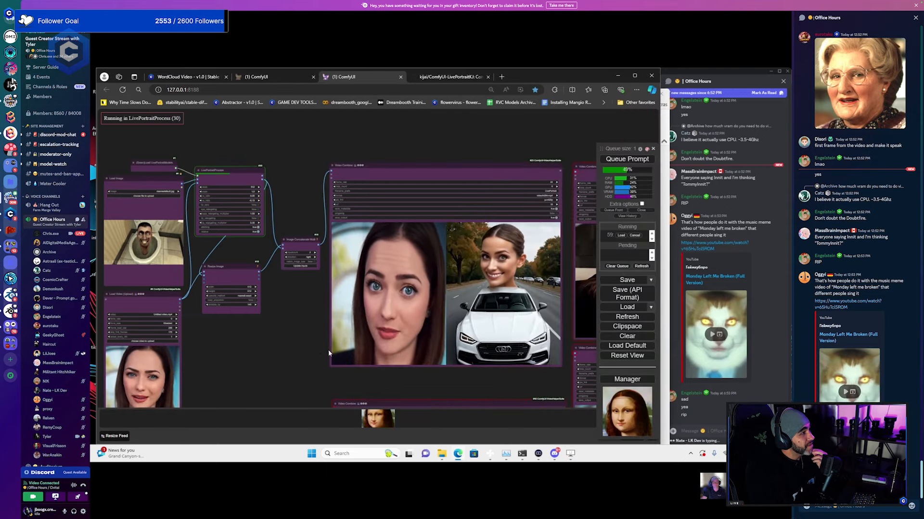
left_click_drag(328, 350, 290, 311)
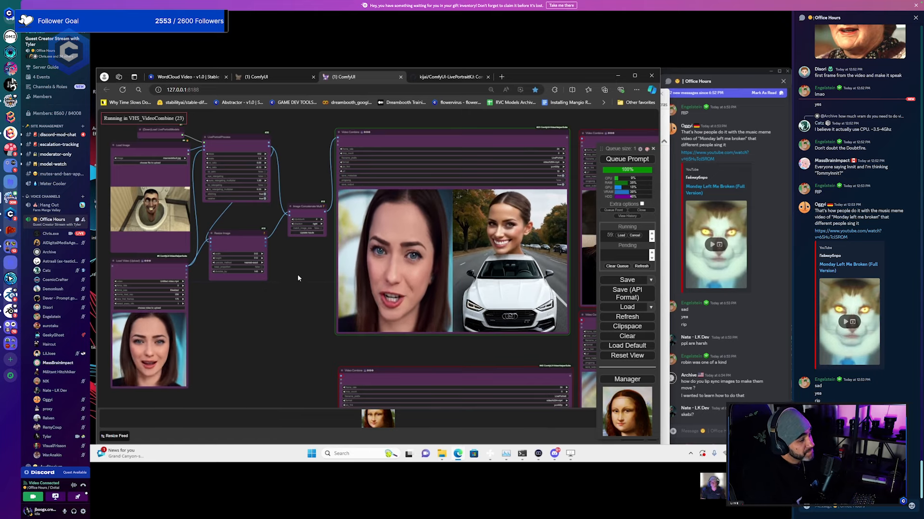
left_click_drag(297, 276, 205, 271)
scroll(397, 218, "up", 1)
scroll(397, 217, "up", 6)
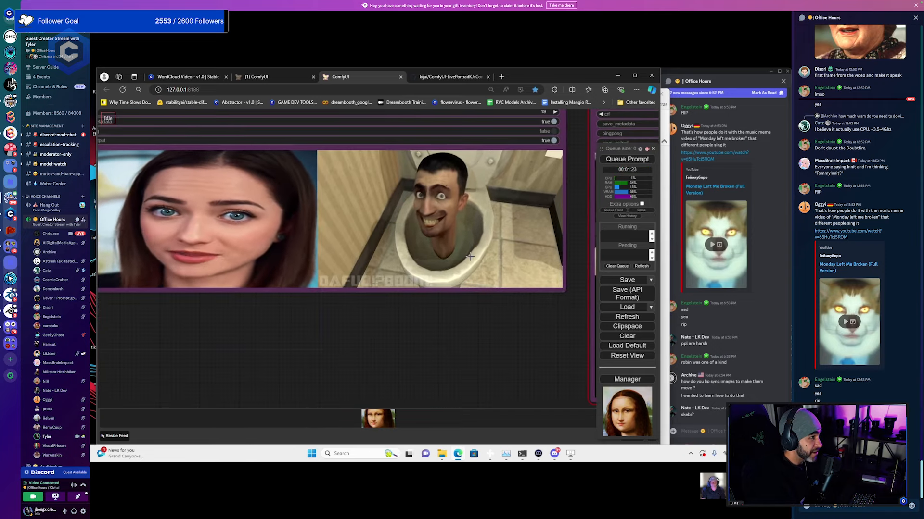
scroll(469, 256, "up", 1)
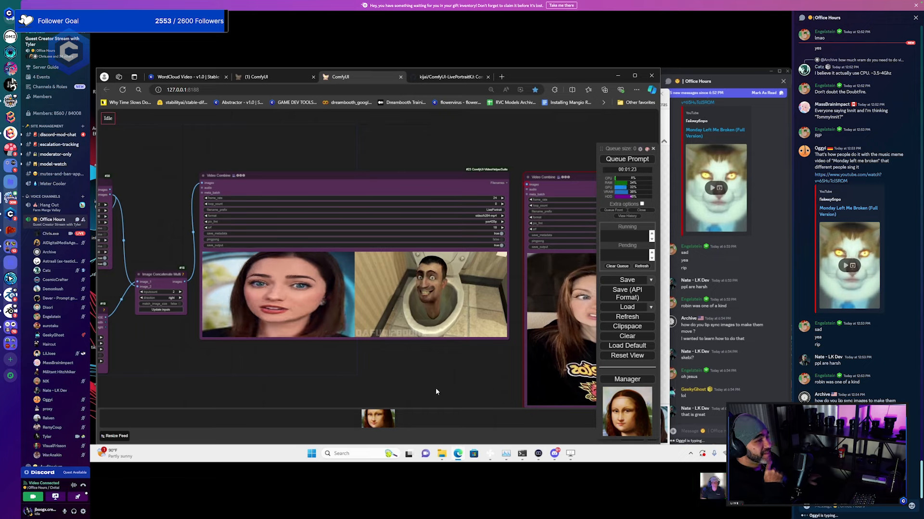
Compare the toilet character's animation with the driving face video in the Video Combine preview
mouse_move(454, 459)
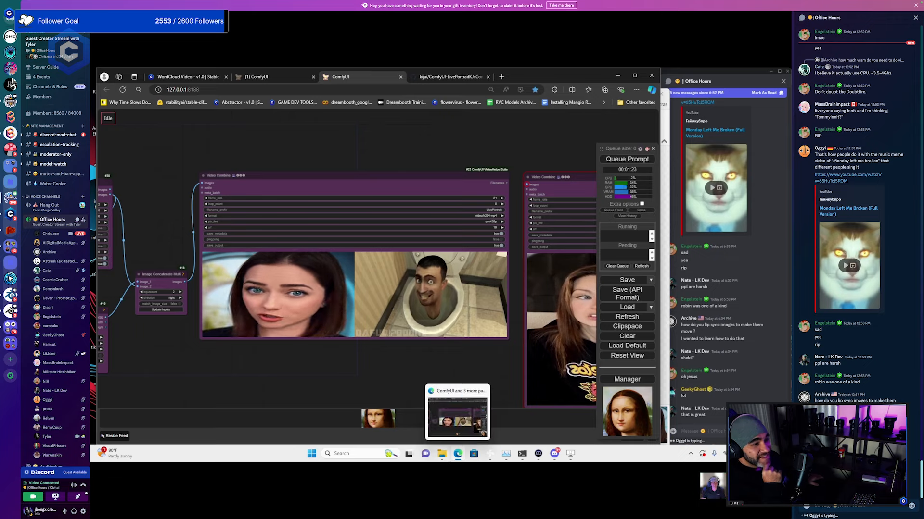
left_click(442, 453)
scroll(182, 361, "down", 1)
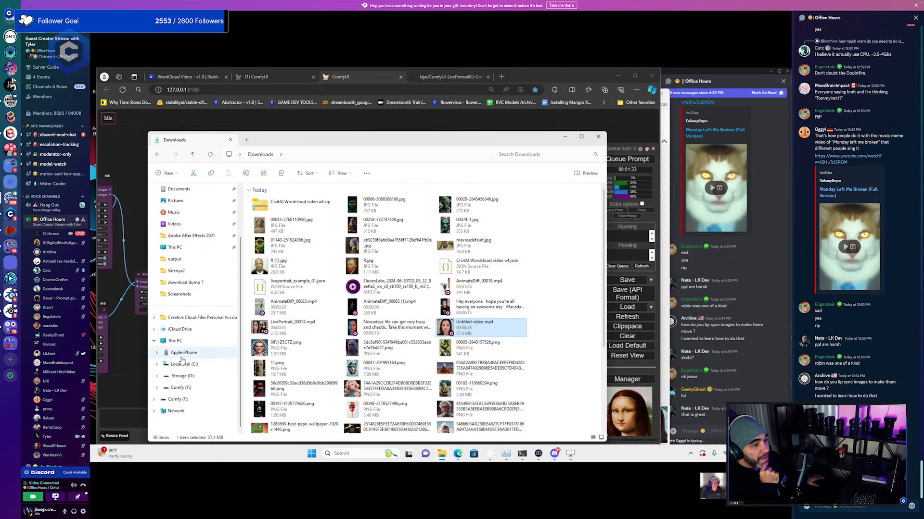
left_click(139, 213)
scroll(343, 249, "up", 4)
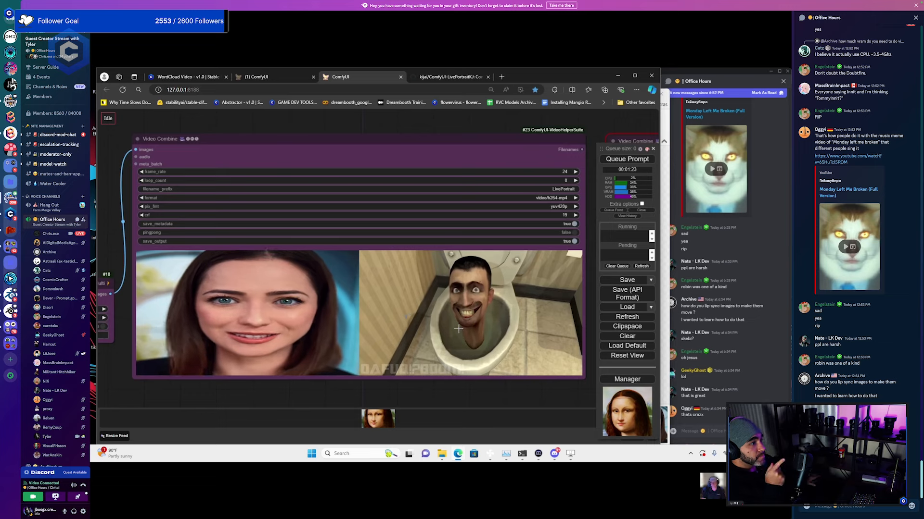
left_click_drag(466, 306, 475, 252)
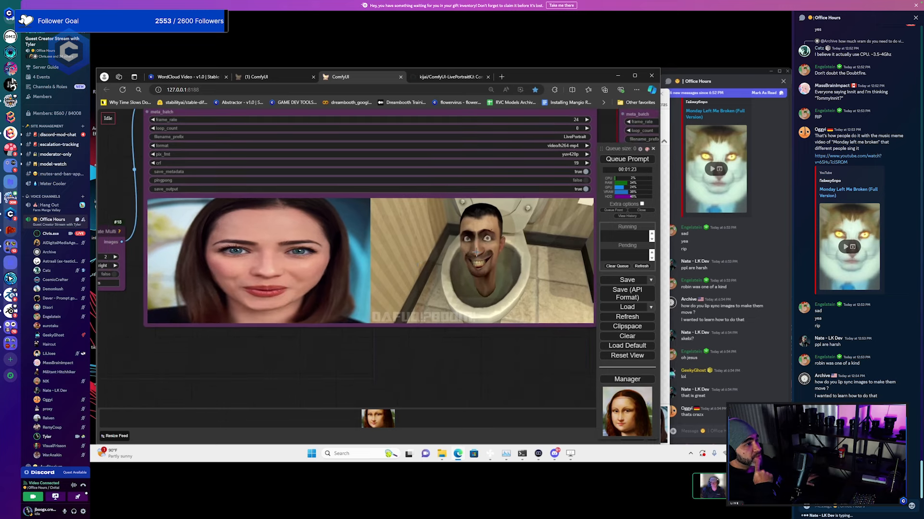
left_click(442, 454)
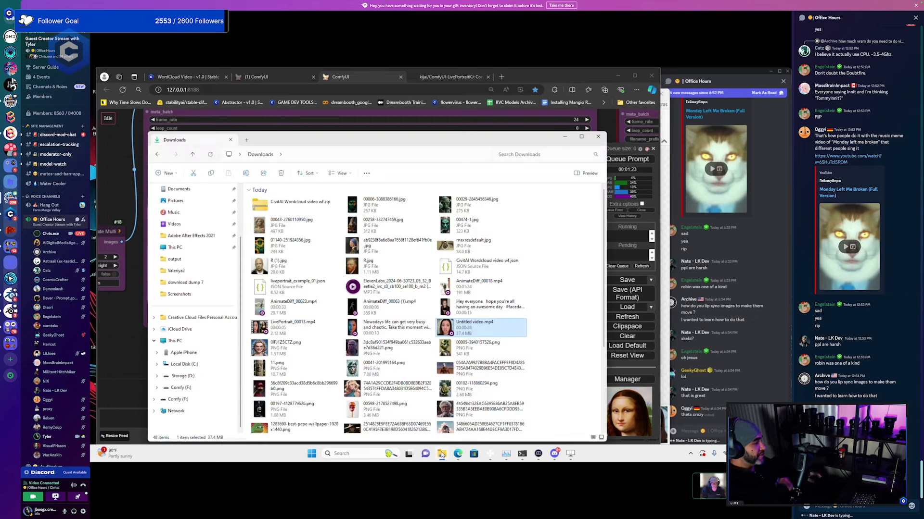
left_click(114, 376)
scroll(201, 330, "down", 2)
left_click_drag(201, 332, 322, 329)
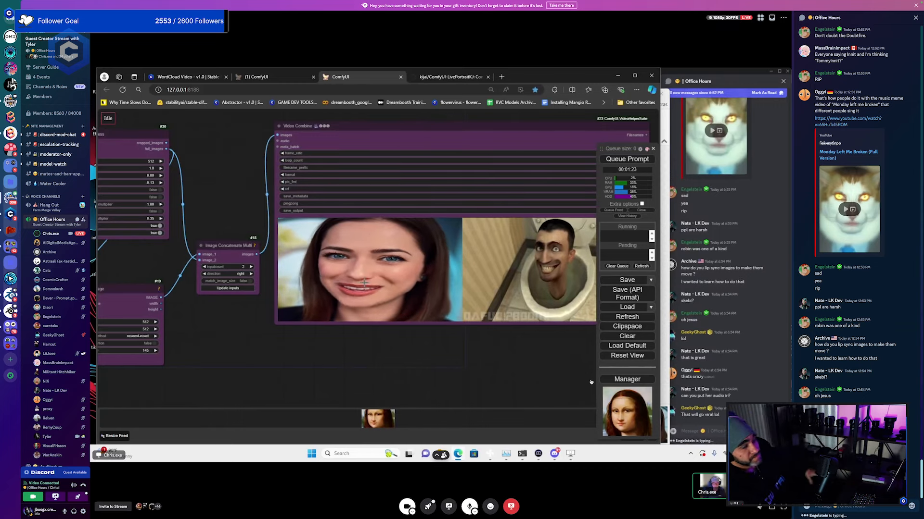
left_click_drag(440, 354, 329, 344)
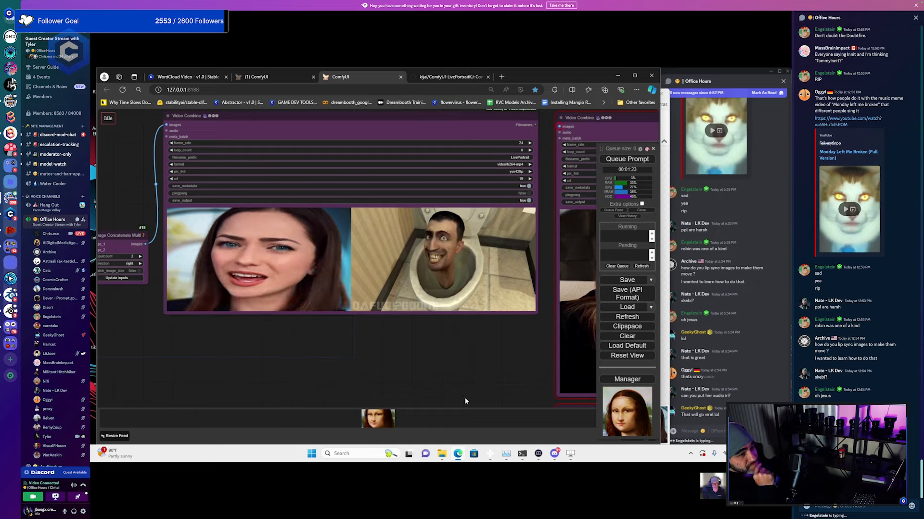
Open ComfyUI's output folder in File Explorer and look through it for the LivePortrait videos
left_click(441, 454)
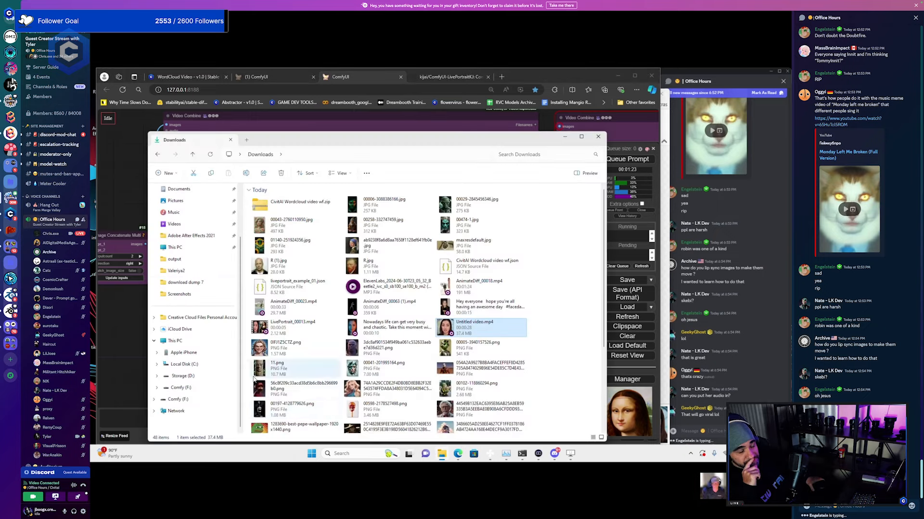
left_click(183, 263)
scroll(424, 260, "down", 5)
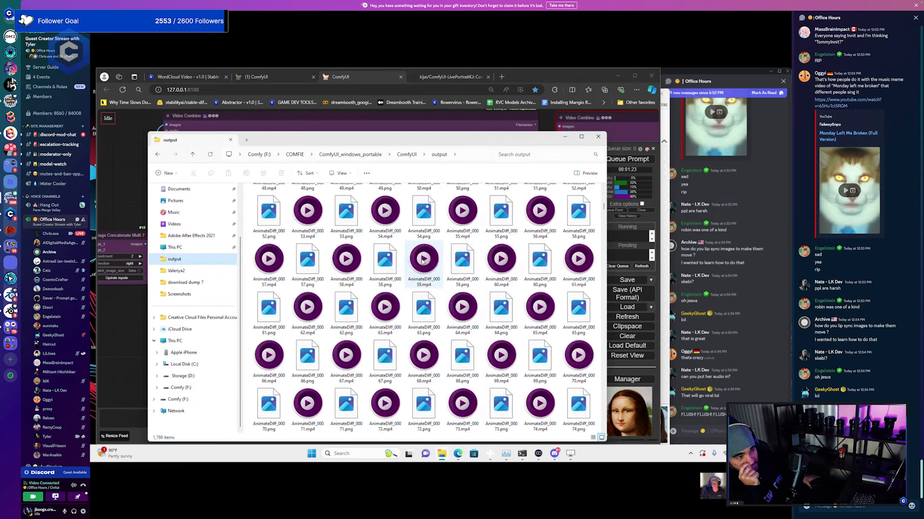
scroll(491, 260, "up", 10)
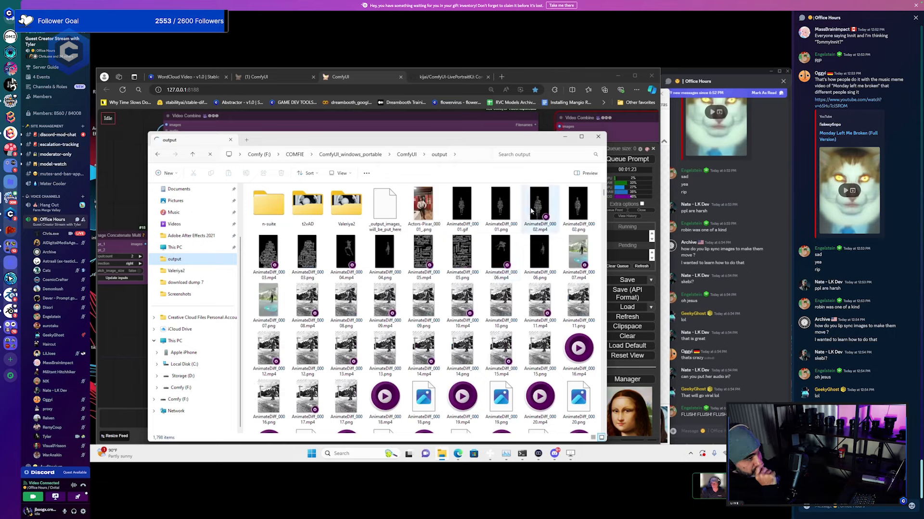
scroll(553, 267, "down", 4)
scroll(560, 270, "down", 2)
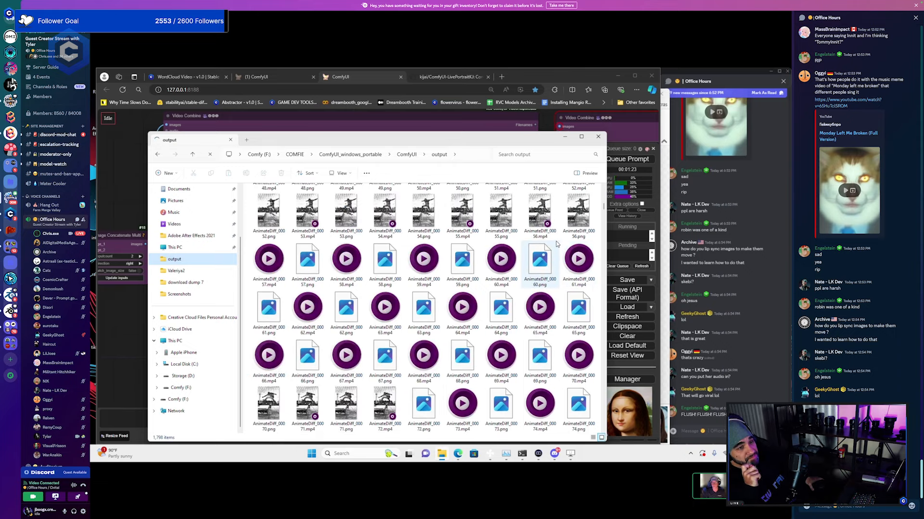
scroll(557, 244, "down", 8)
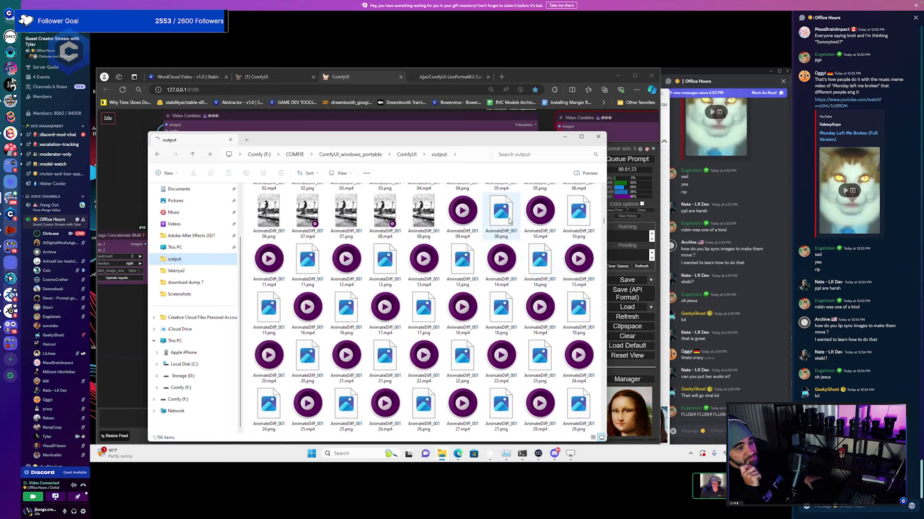
scroll(528, 212, "down", 4)
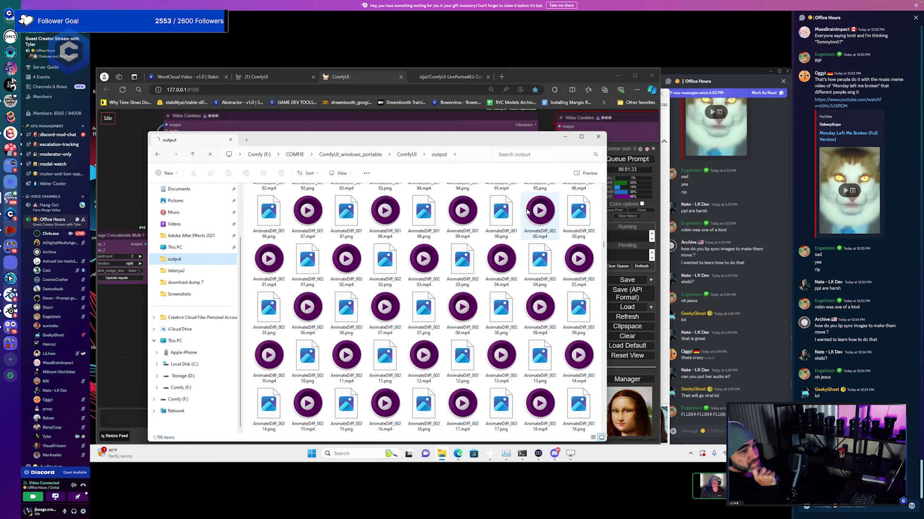
scroll(532, 213, "up", 20)
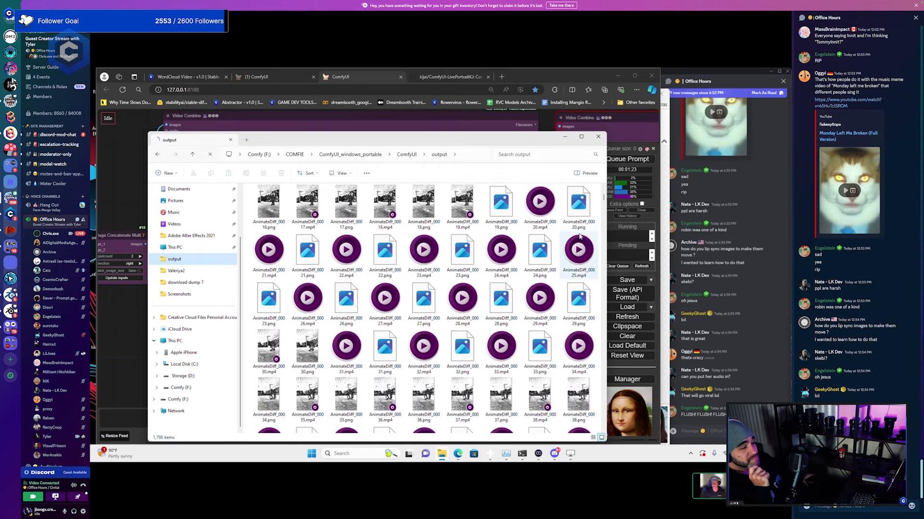
scroll(580, 235, "down", 10)
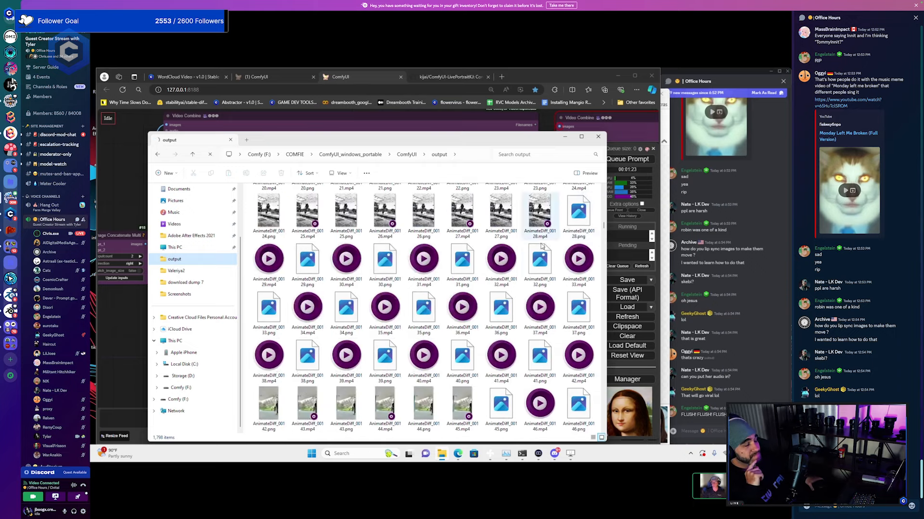
scroll(551, 291, "down", 15)
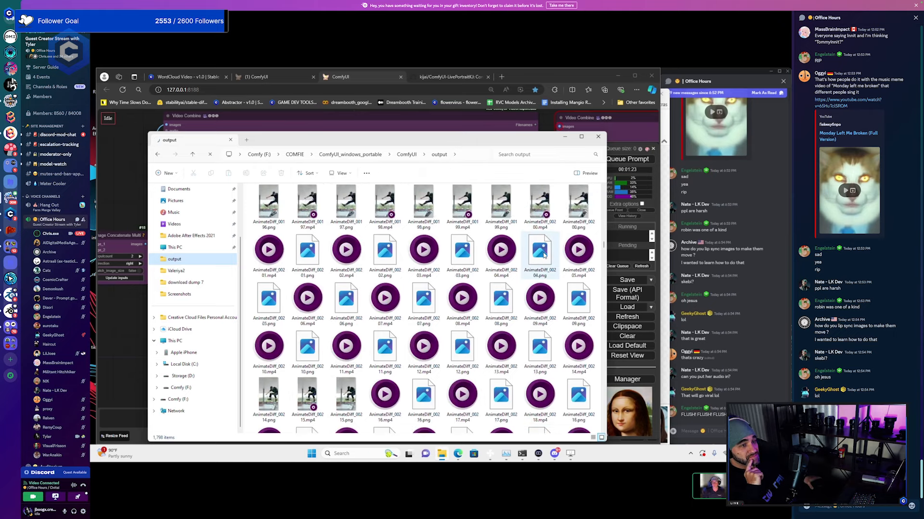
scroll(581, 236, "down", 3)
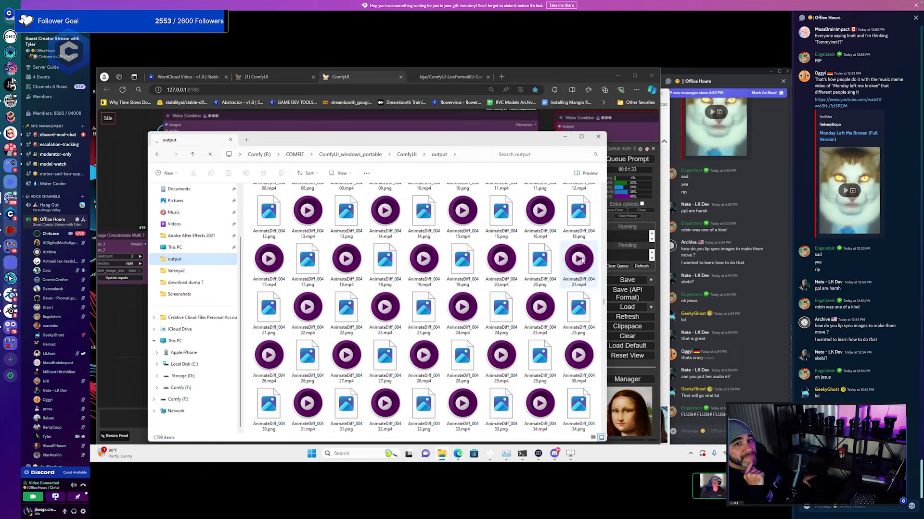
scroll(547, 295, "down", 3)
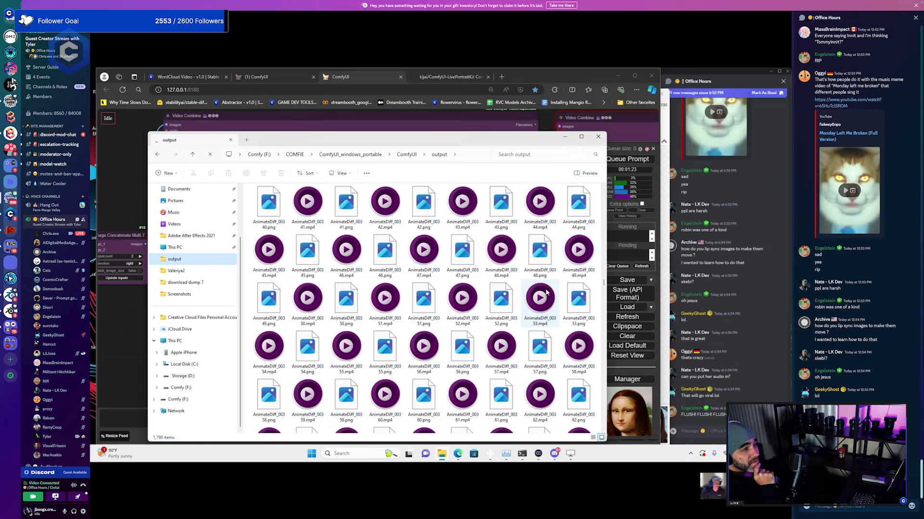
scroll(547, 292, "down", 3)
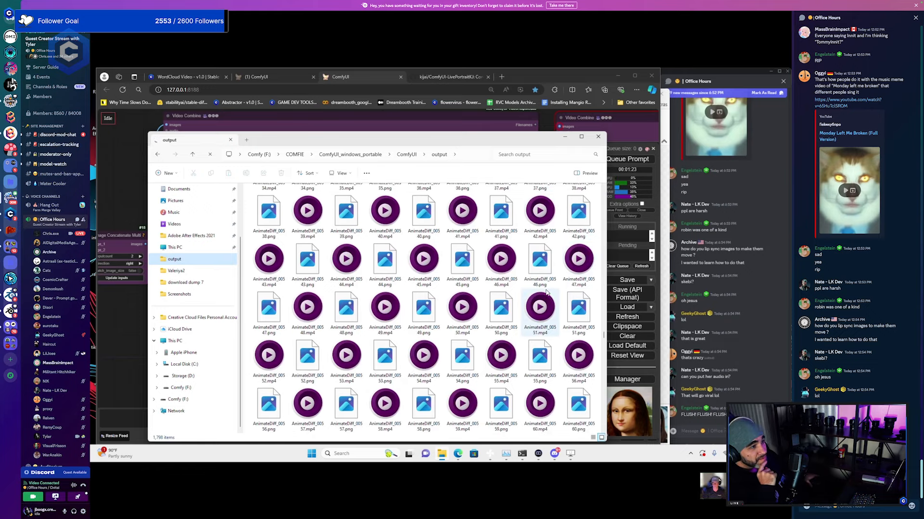
scroll(547, 293, "down", 15)
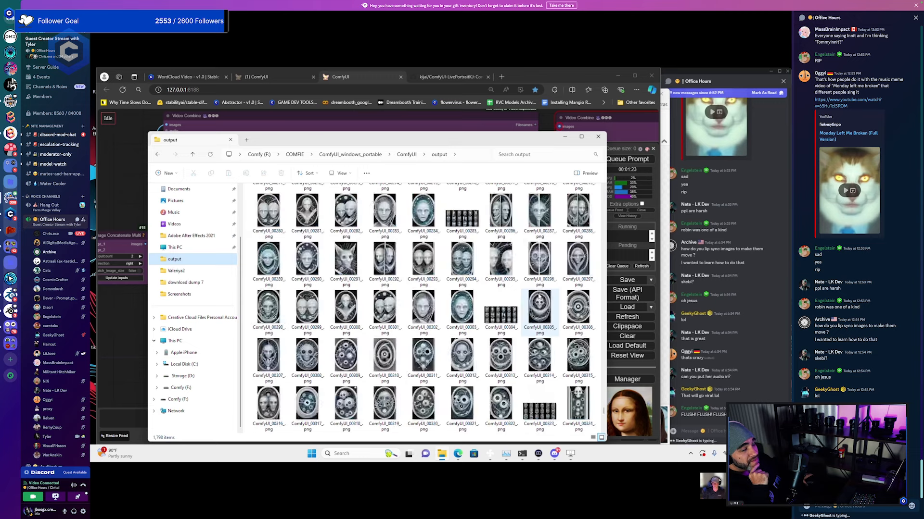
scroll(532, 296, "down", 10)
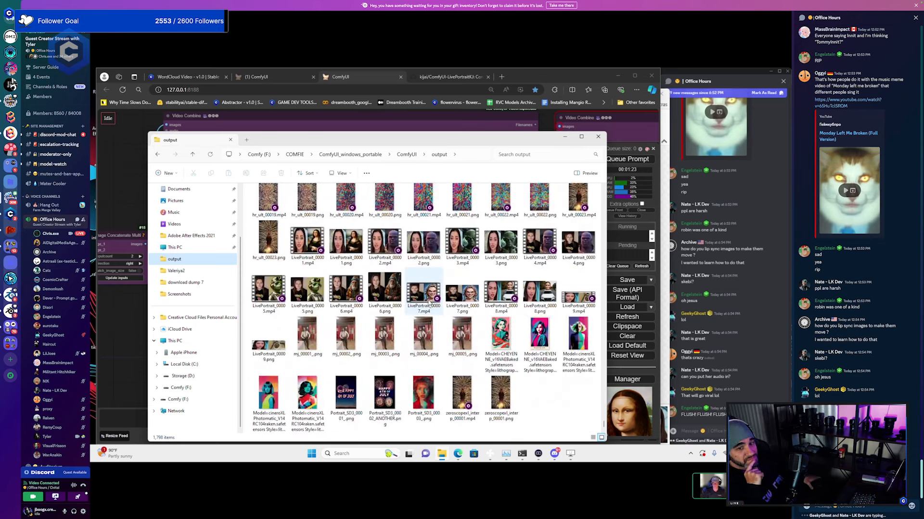
Share LivePortrait_00009.mp4 from the output folder in the Discord Office Hours chat
mouse_move(571, 456)
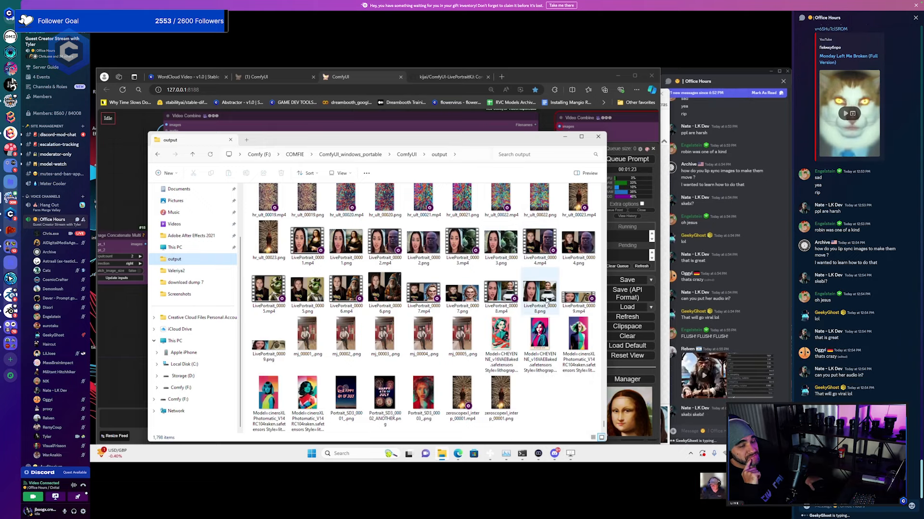
left_click_drag(577, 301, 722, 336)
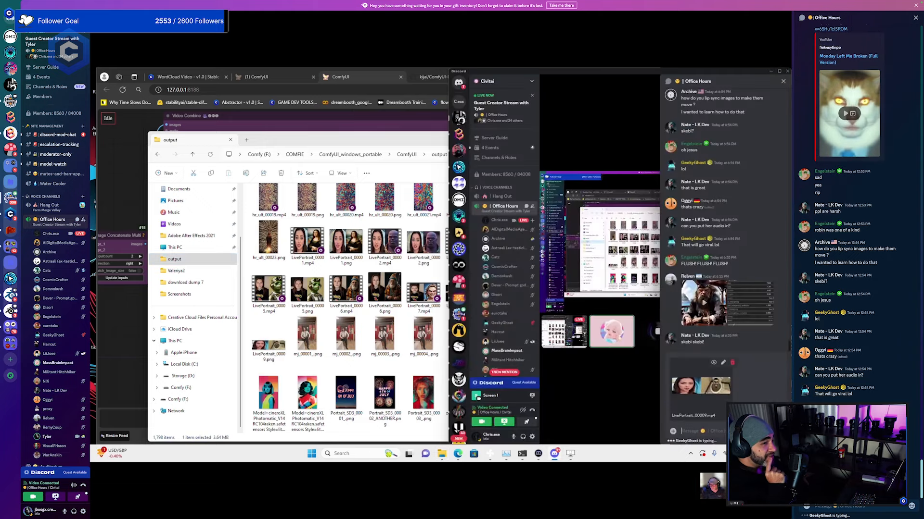
key("Return")
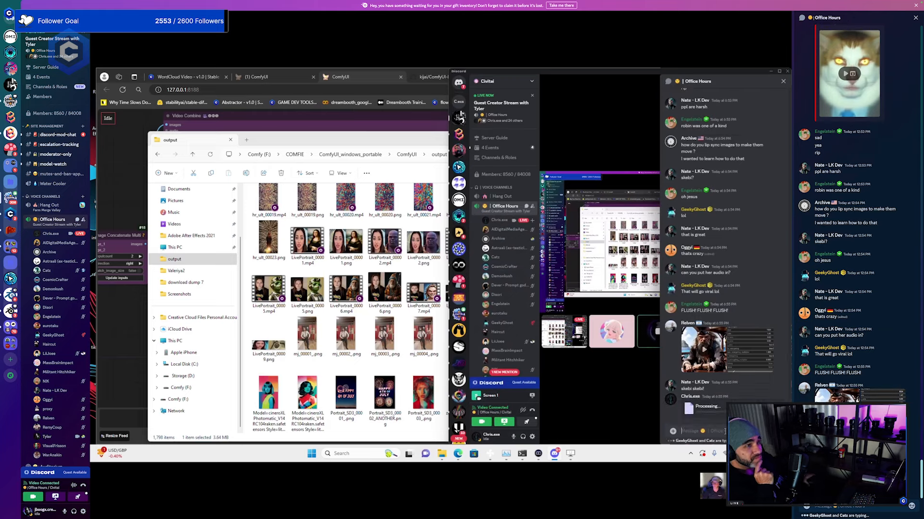
Check the CPU performance in Task Manager with its window widened and its graph pane enlarged, and minimize it
left_click(505, 454)
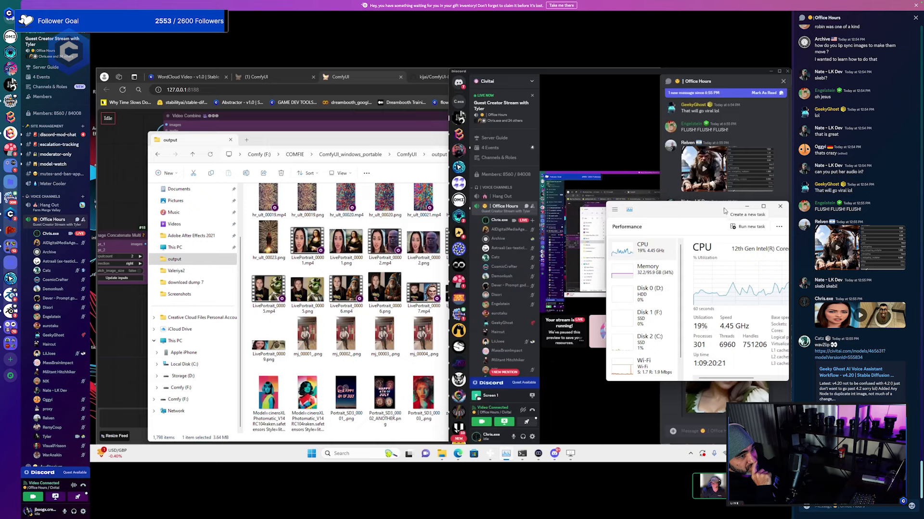
left_click_drag(724, 210, 702, 214)
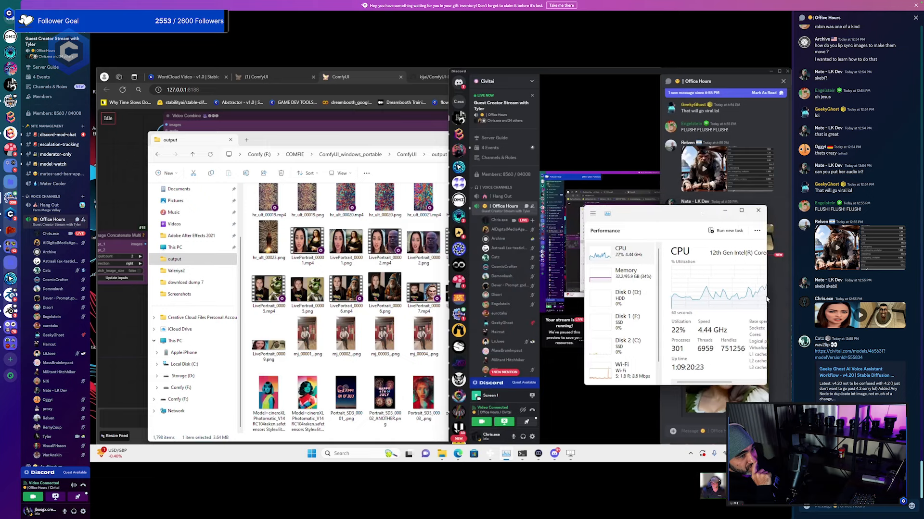
left_click_drag(769, 294, 788, 297)
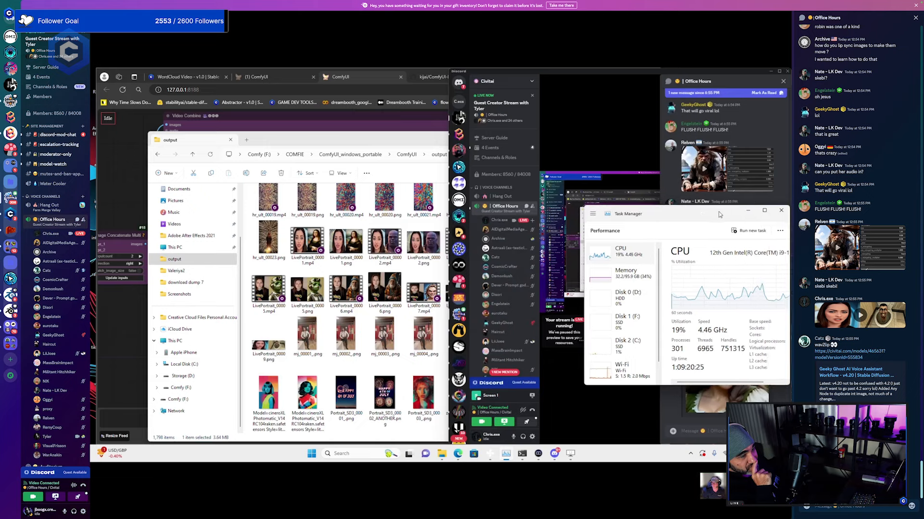
left_click_drag(719, 215, 690, 223)
left_click_drag(759, 273, 789, 273)
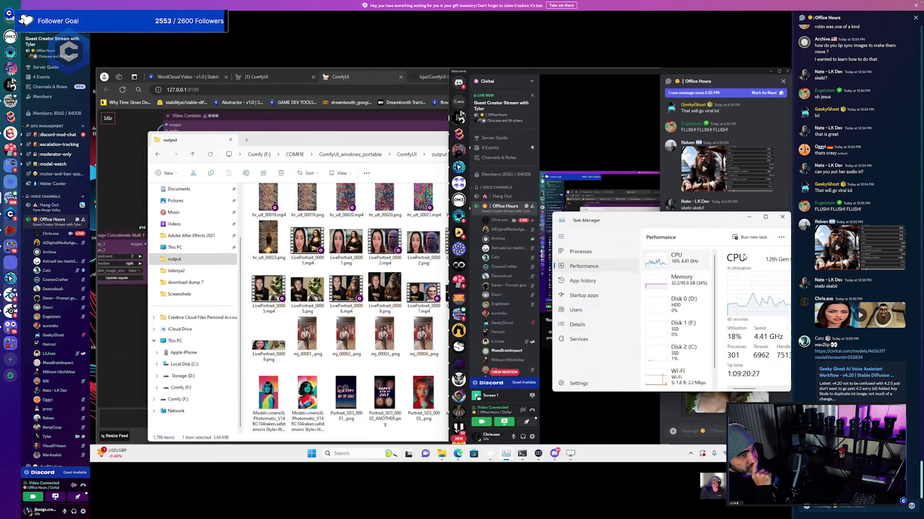
left_click_drag(713, 226, 680, 223)
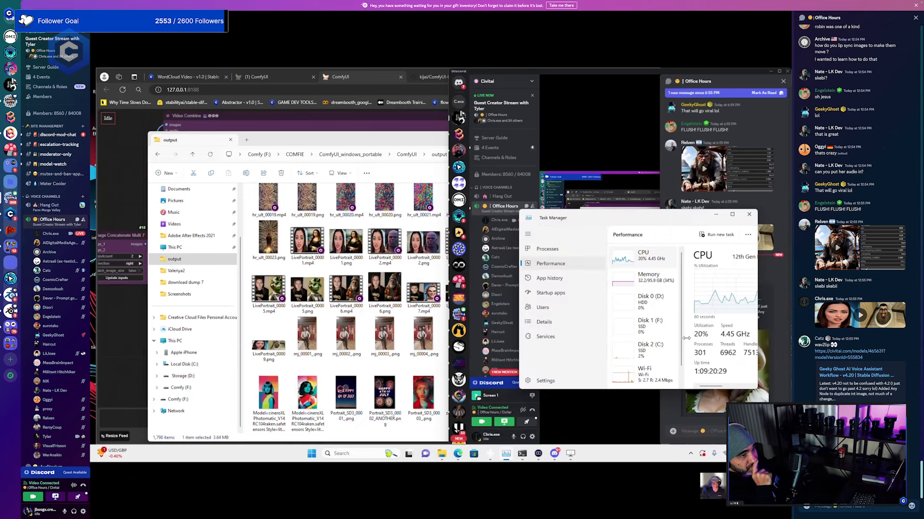
left_click_drag(686, 339, 621, 339)
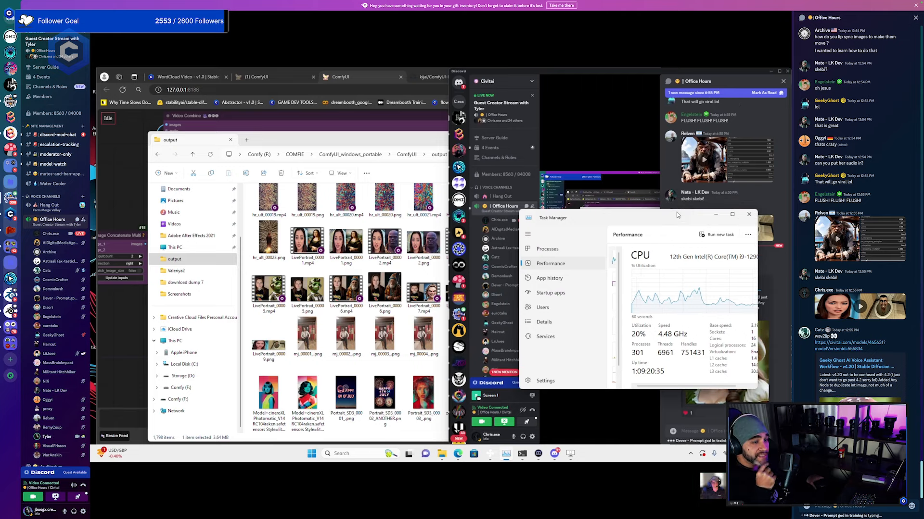
left_click(715, 215)
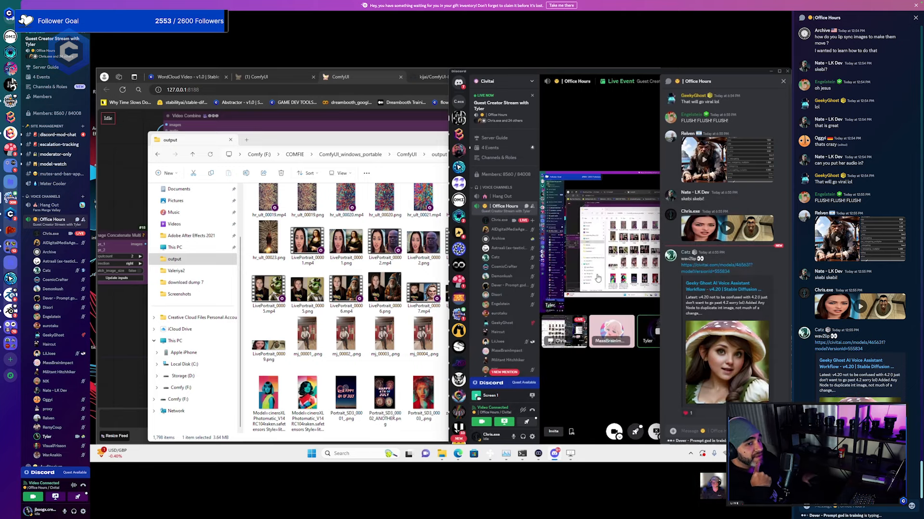
Minimize the output folder window and paste a copy of the toilet character's Video Combine node below the original in ComfyUI
left_click(381, 140)
left_click(563, 138)
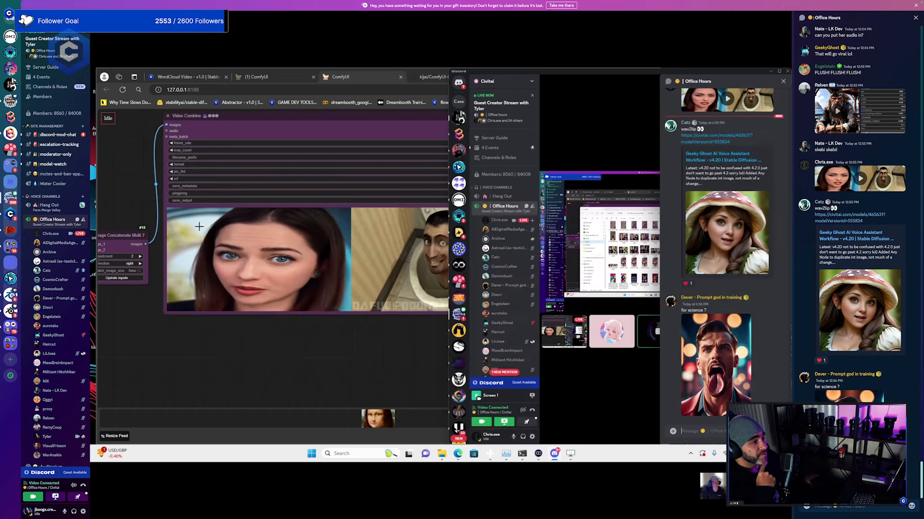
left_click(162, 350)
scroll(222, 306, "down", 1)
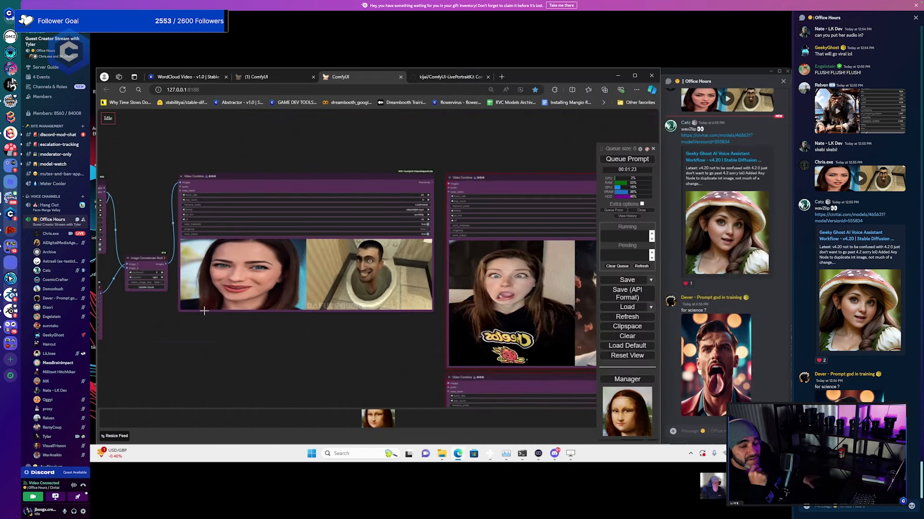
left_click_drag(221, 306, 304, 291)
left_click(398, 164)
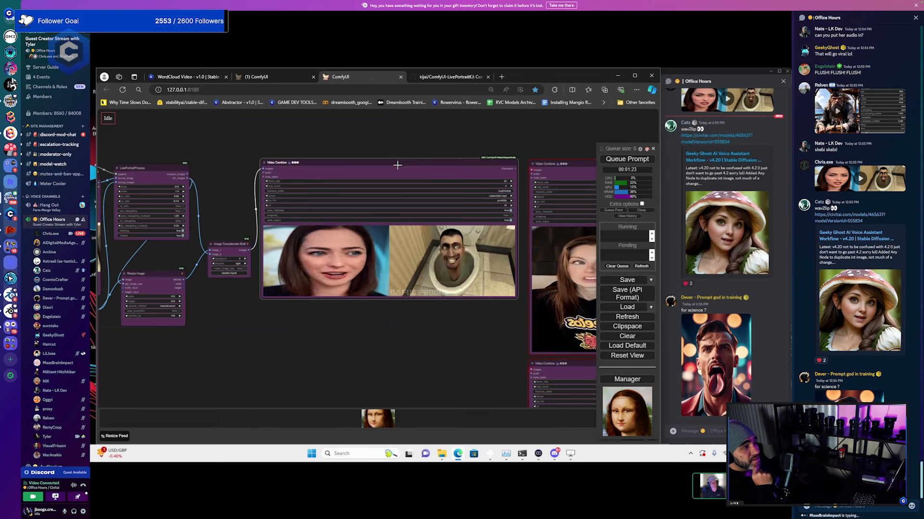
key("ctrl+v")
left_click_drag(480, 302, 360, 317)
scroll(221, 312, "down", 3)
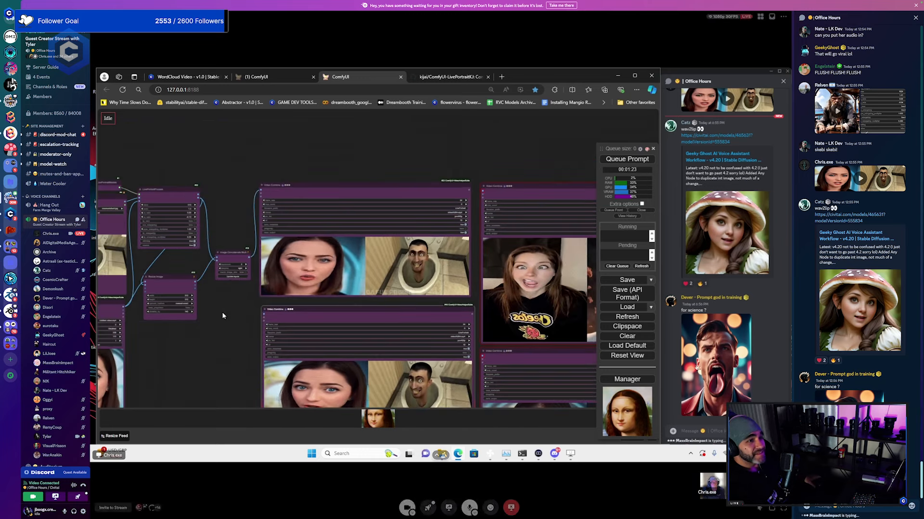
Look over the LivePortrait nodes and video previews of the toilet character, Mona Lisa and neighbouring groups in the graph
left_click_drag(222, 312, 284, 272)
scroll(176, 200, "up", 3)
scroll(267, 240, "down", 2)
left_click(864, 182)
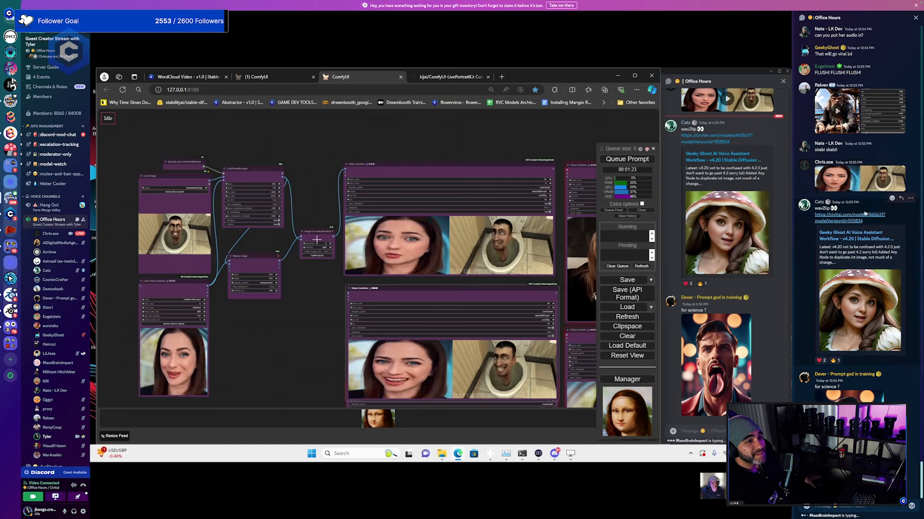
scroll(868, 223, "down", 3)
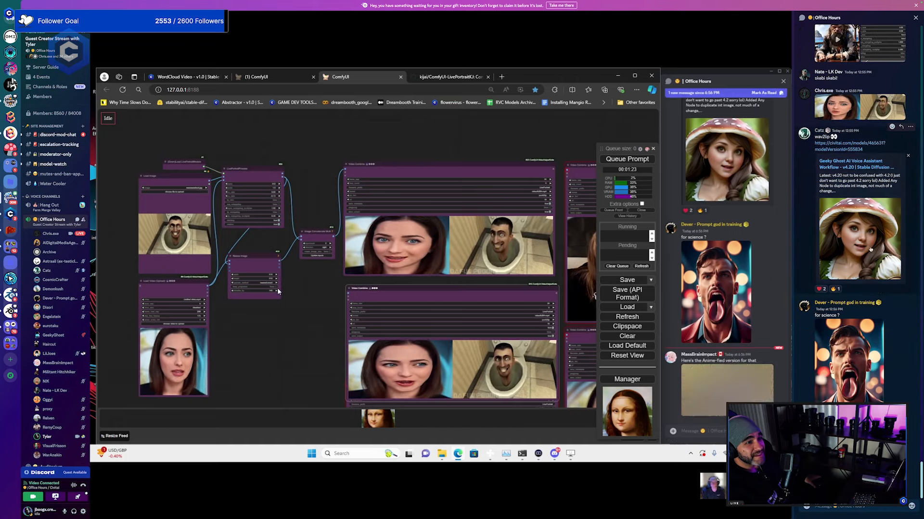
left_click_drag(312, 291, 235, 126)
scroll(274, 216, "down", 1)
scroll(291, 238, "down", 1)
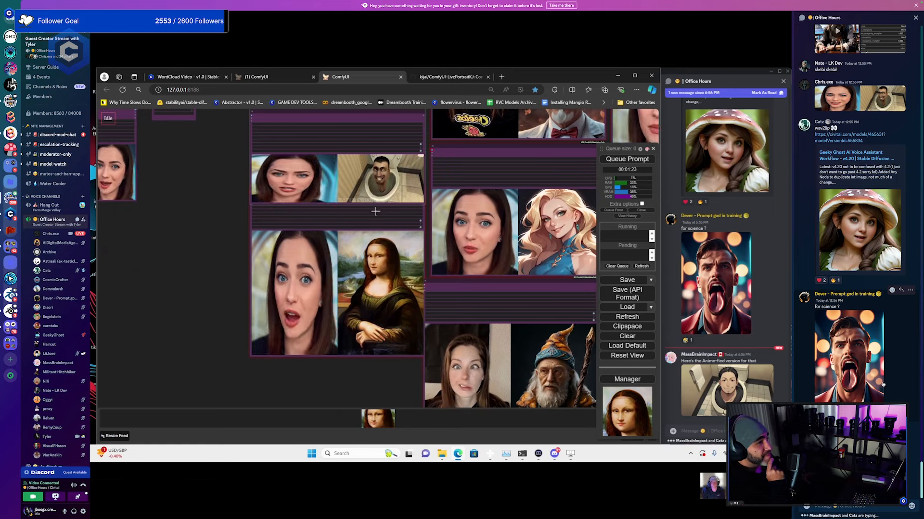
left_click_drag(238, 195, 322, 297)
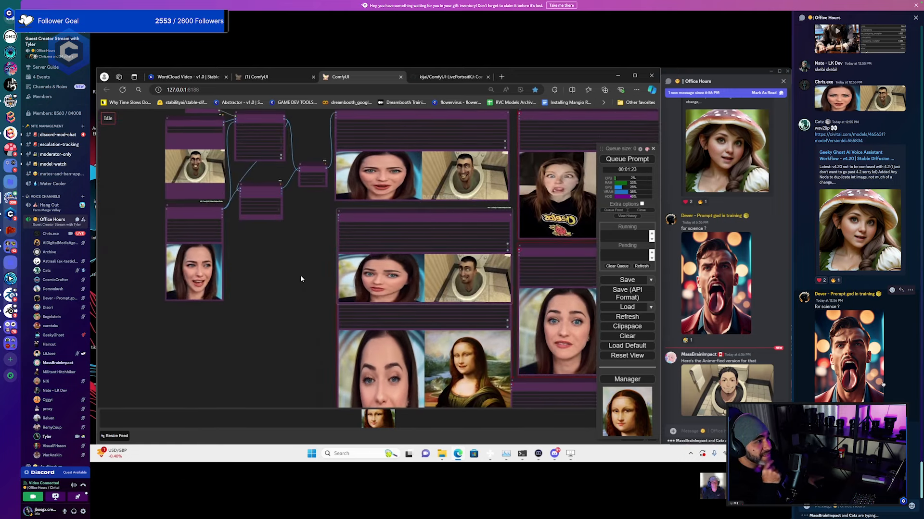
left_click_drag(252, 238, 296, 304)
scroll(218, 193, "up", 5)
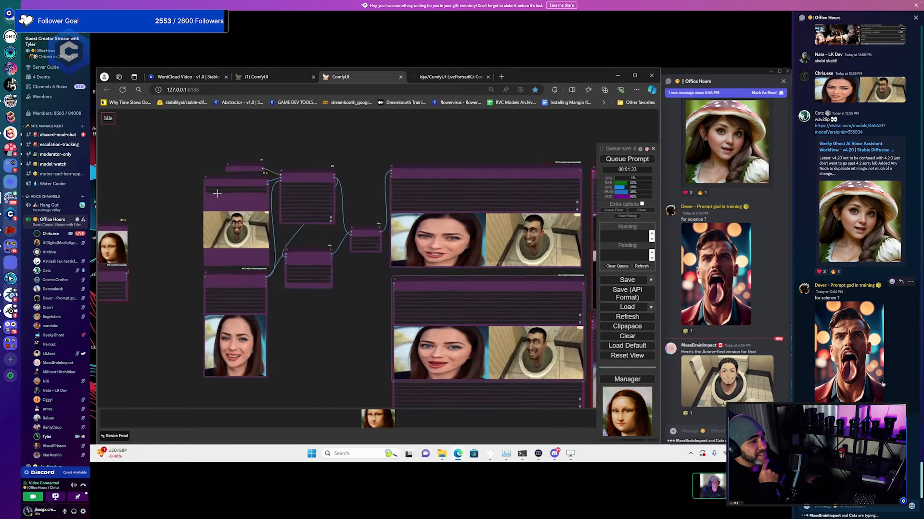
left_click(255, 192)
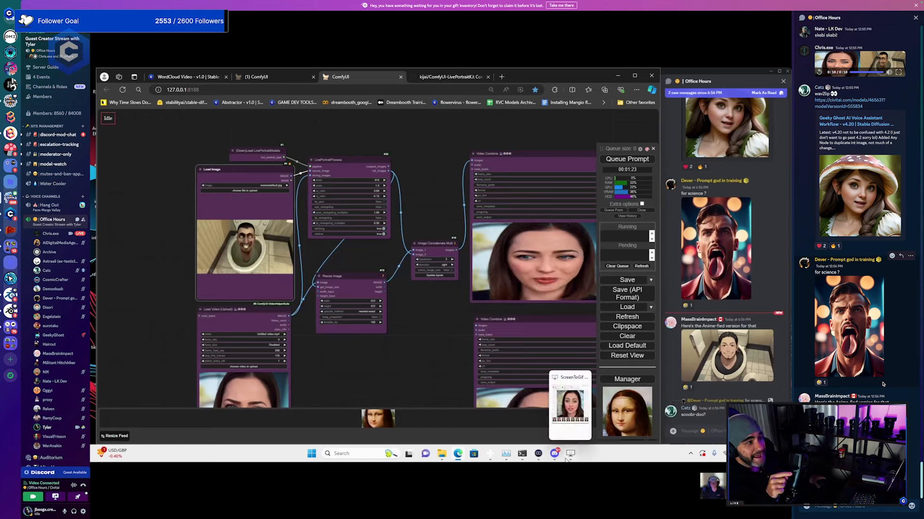
Switch to ScreenToGif and export the selected first frame as a PNG named firstframe in the Downloads folder
left_click(569, 405)
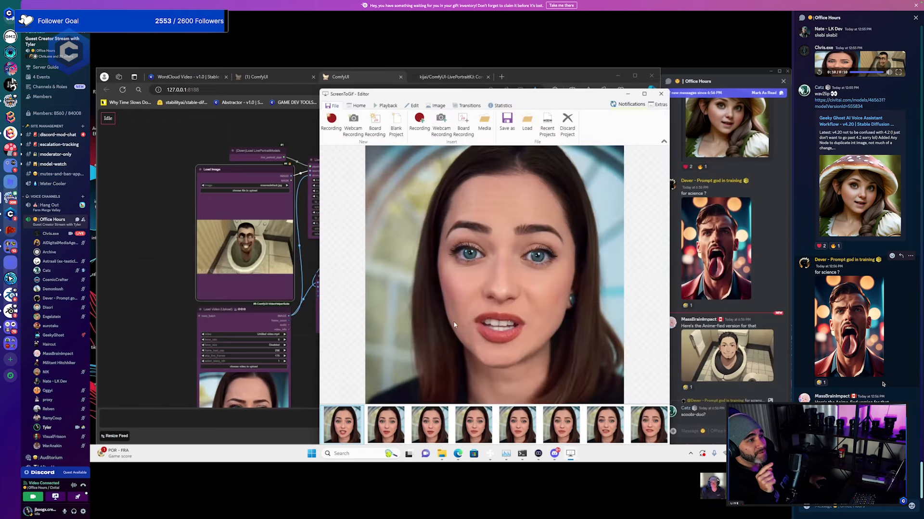
left_click(507, 122)
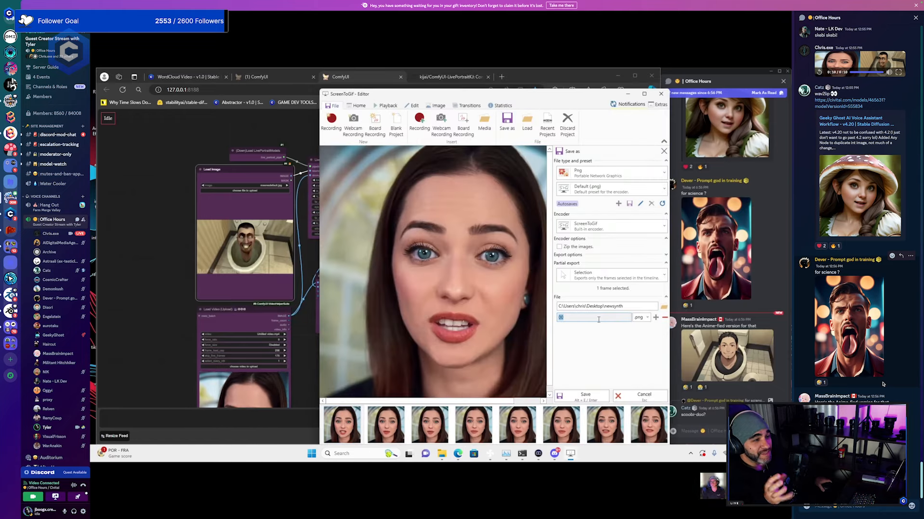
left_click(663, 306)
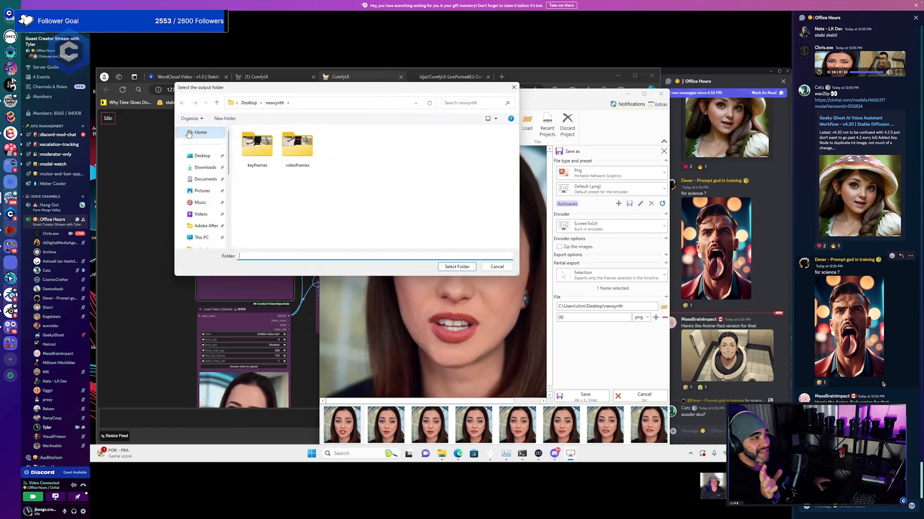
left_click(202, 168)
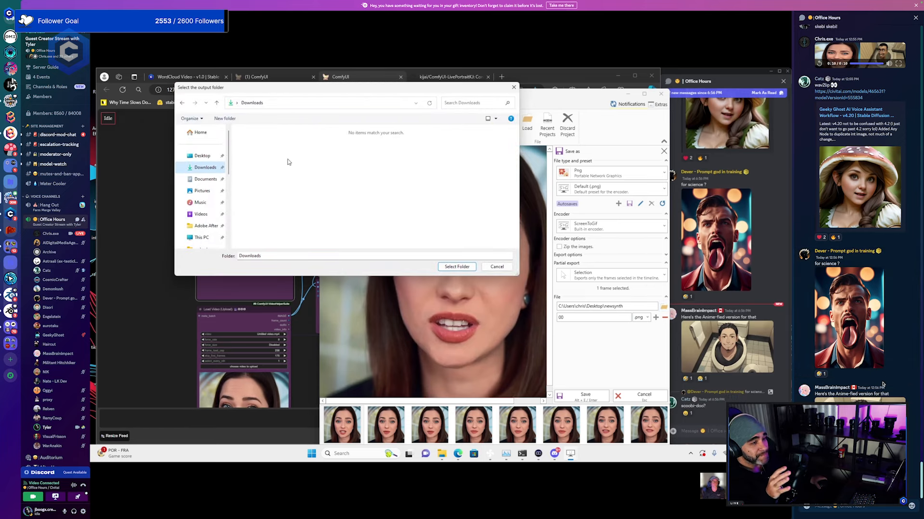
left_click(455, 269)
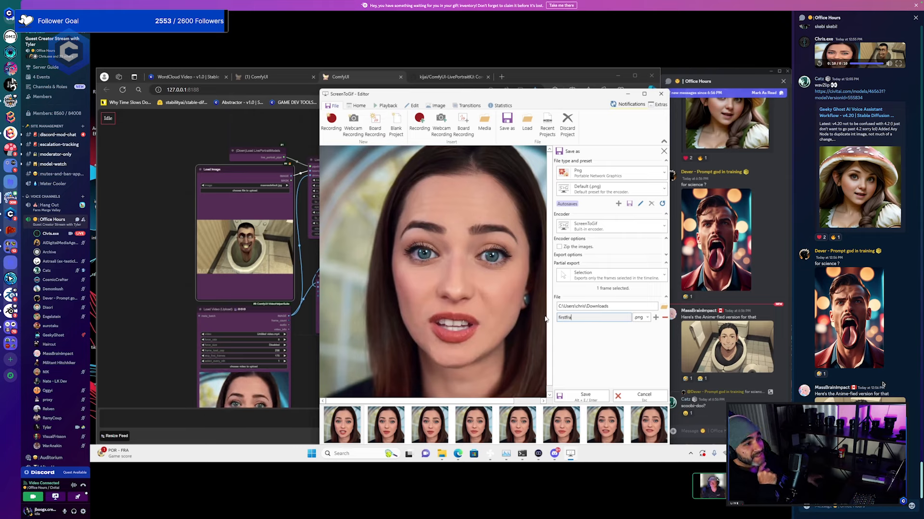
left_click(597, 399)
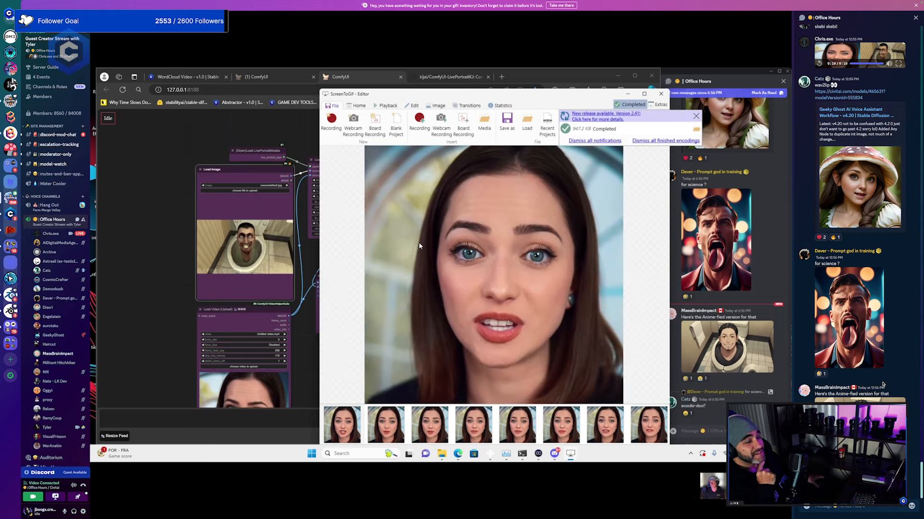
Dismiss the export notifications, close the ScreenToGif editor and decline the version 2.41 update
left_click(525, 208)
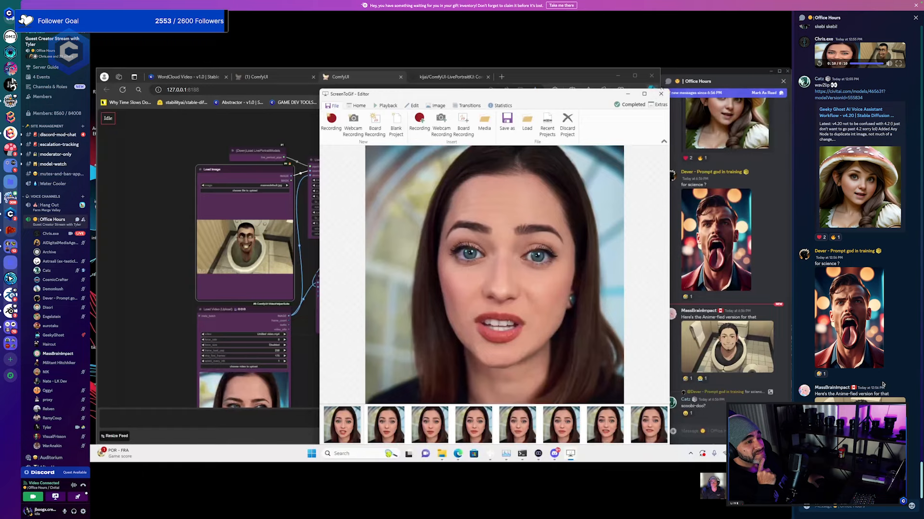
left_click(661, 93)
left_click(477, 289)
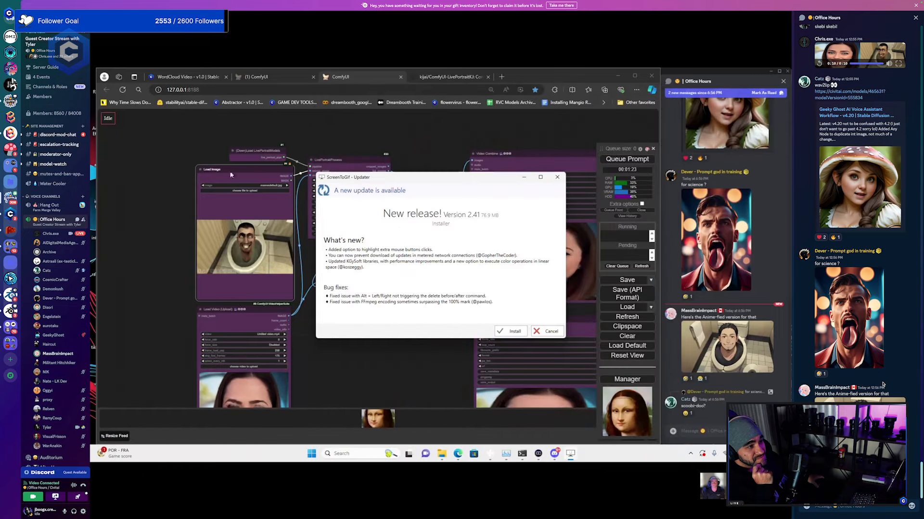
left_click(549, 335)
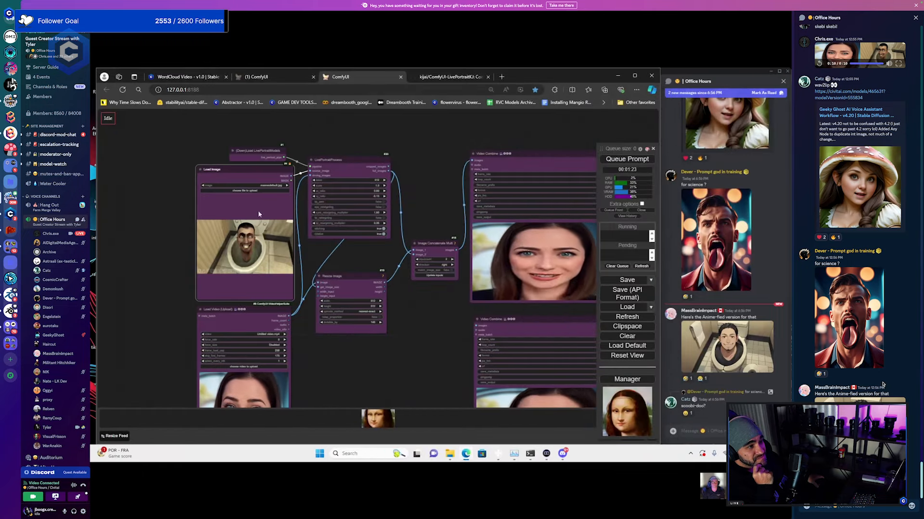
Load firstframe-0.png from Downloads into the toilet character's Load Image node and queue the prompt
left_click(259, 191)
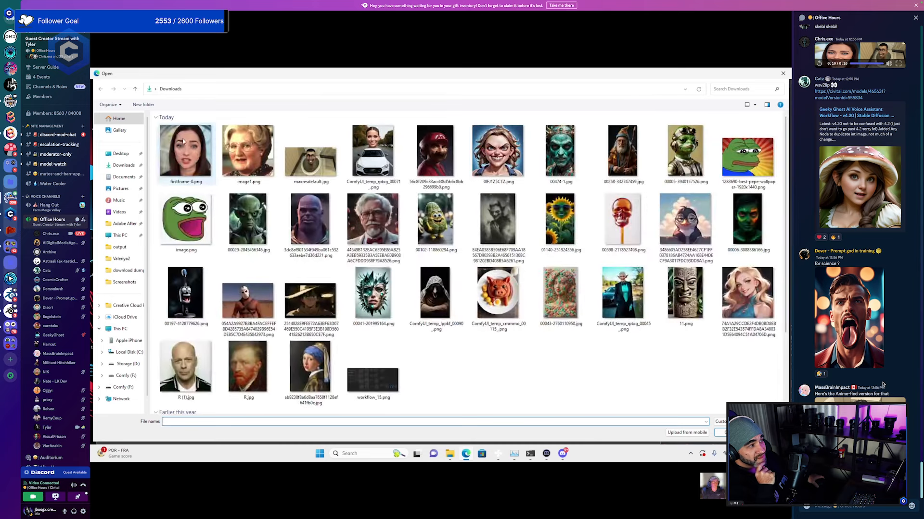
double_click(185, 151)
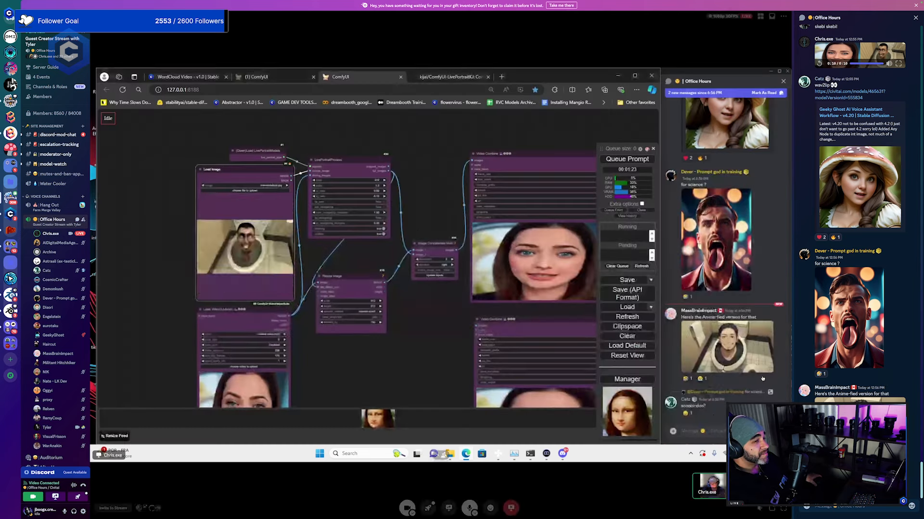
scroll(356, 250, "up", 3)
scroll(333, 247, "down", 4)
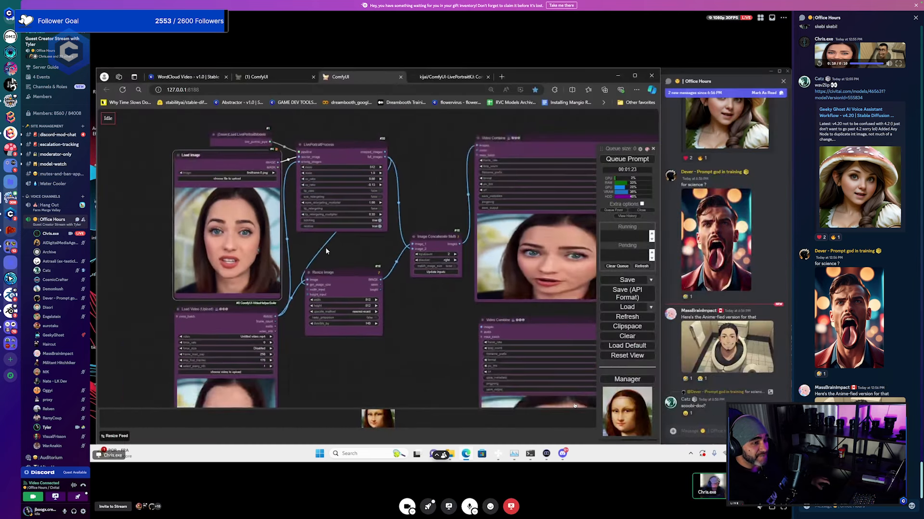
left_click(625, 161)
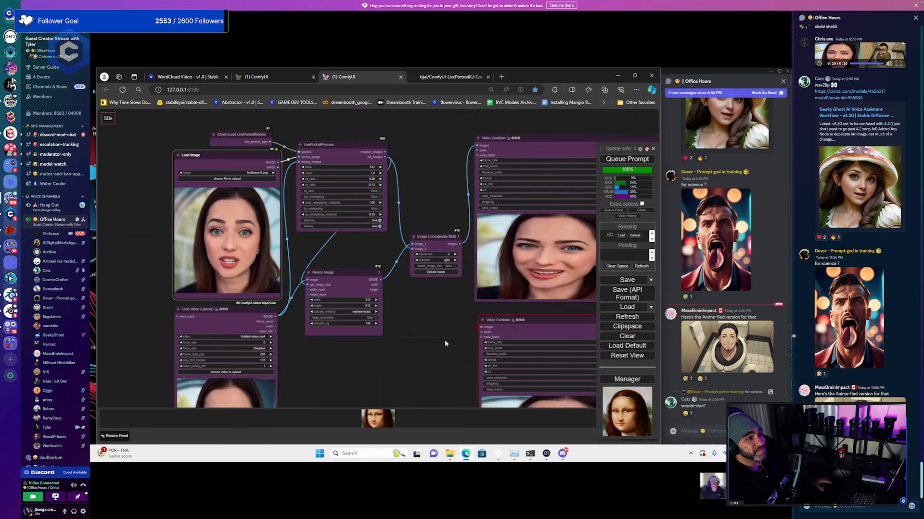
left_click_drag(445, 340, 370, 273)
scroll(370, 273, "down", 2)
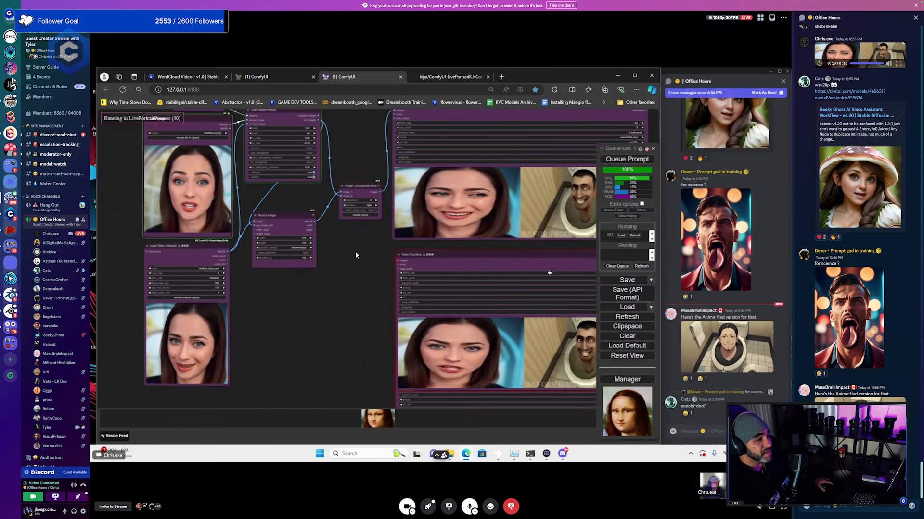
left_click_drag(335, 231, 276, 284)
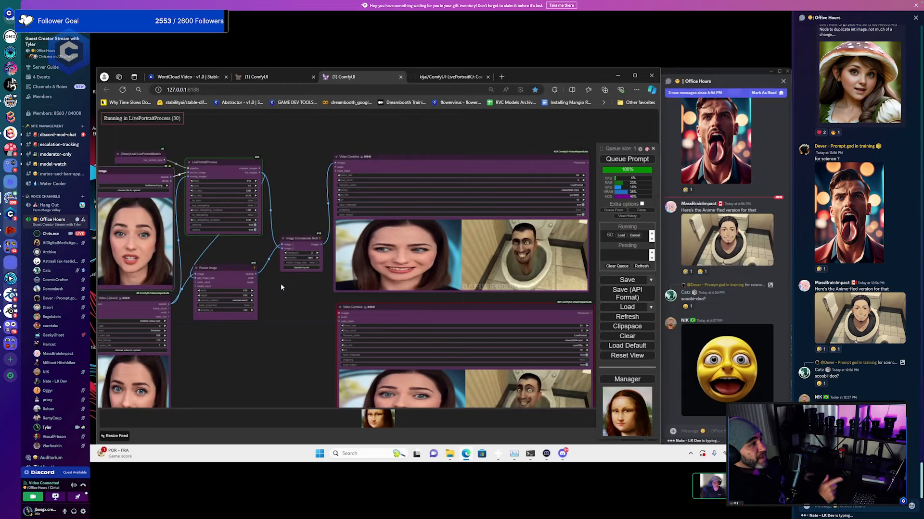
Save the full-size image of the screaming man from the Discord Office Hours chat to Downloads and return to ComfyUI
scroll(764, 277, "up", 4)
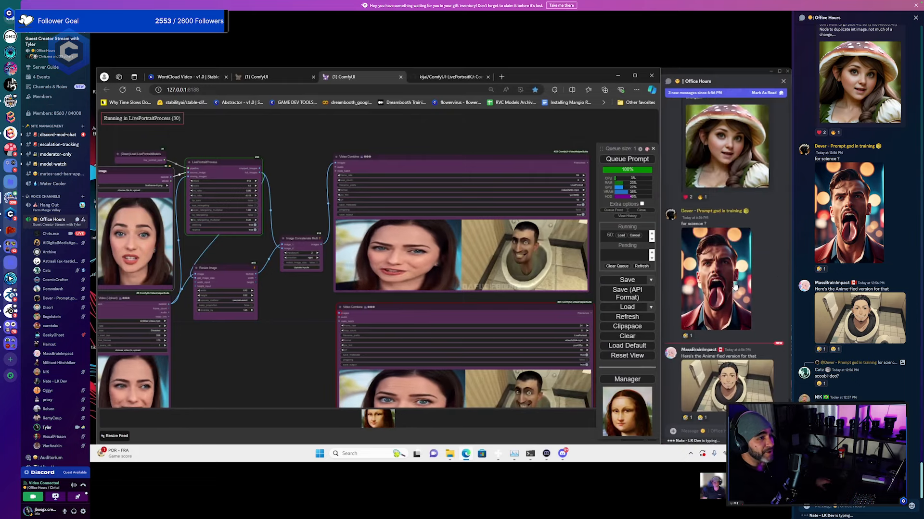
left_click(721, 277)
right_click(636, 241)
left_click(650, 247)
key("Escape")
left_click(286, 302)
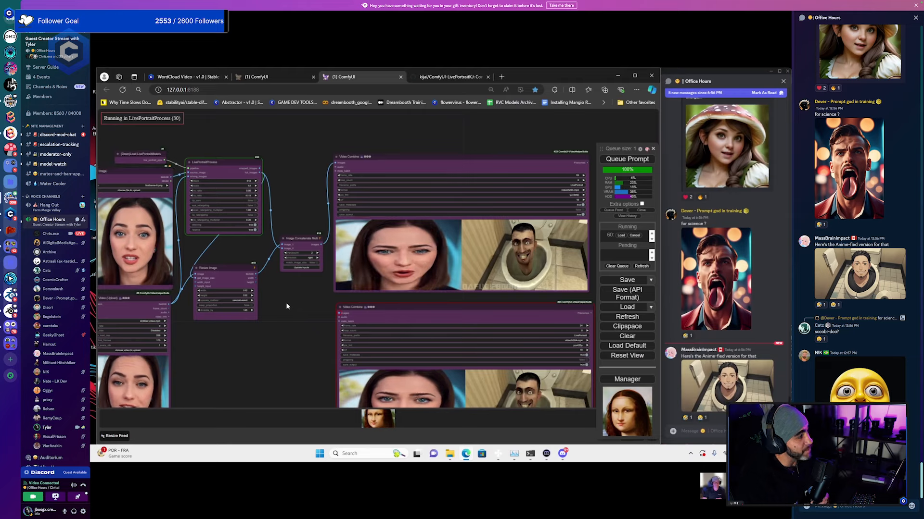
Follow the LivePortrait run and examine the woman's side-by-side output video along with the viewers' chat comments
scroll(286, 302, "up", 1)
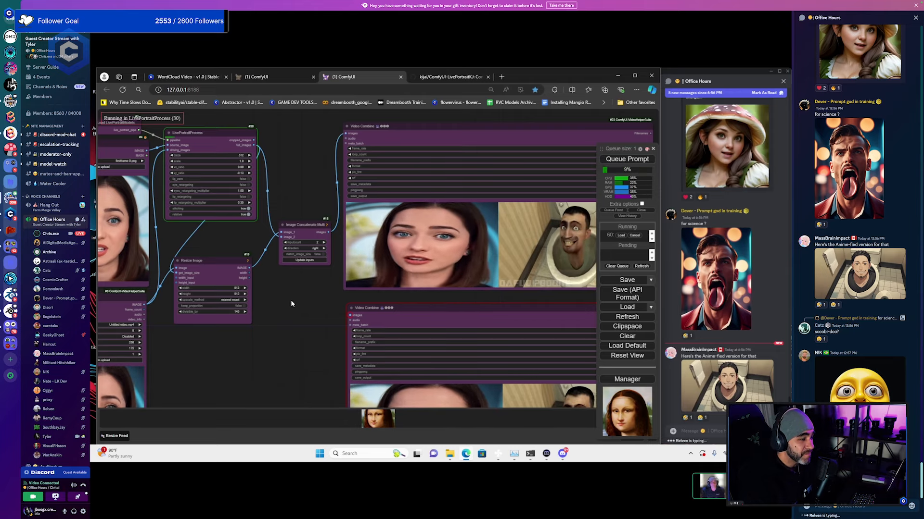
scroll(289, 301, "down", 3)
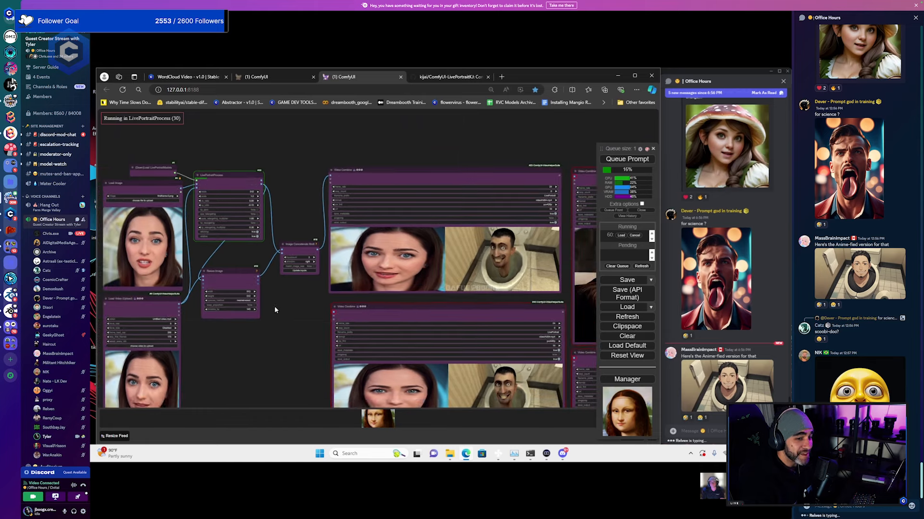
scroll(233, 304, "up", 4)
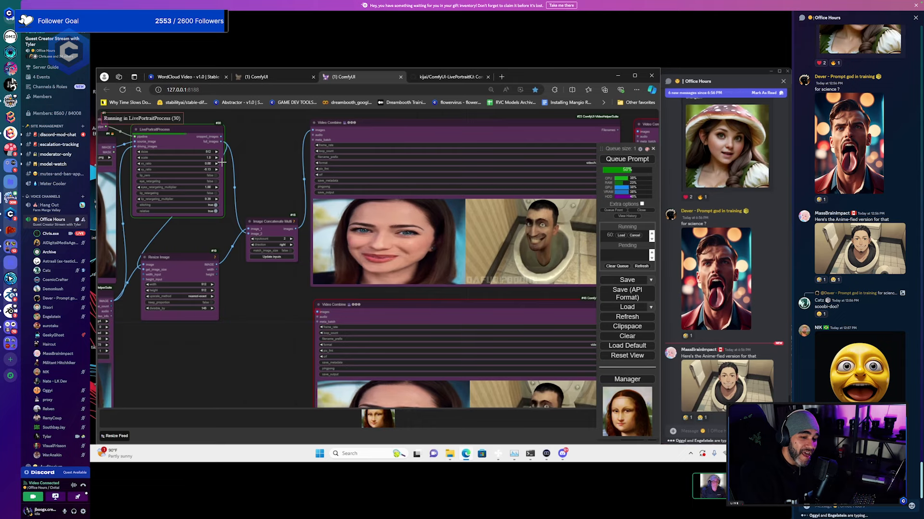
scroll(247, 168, "down", 1)
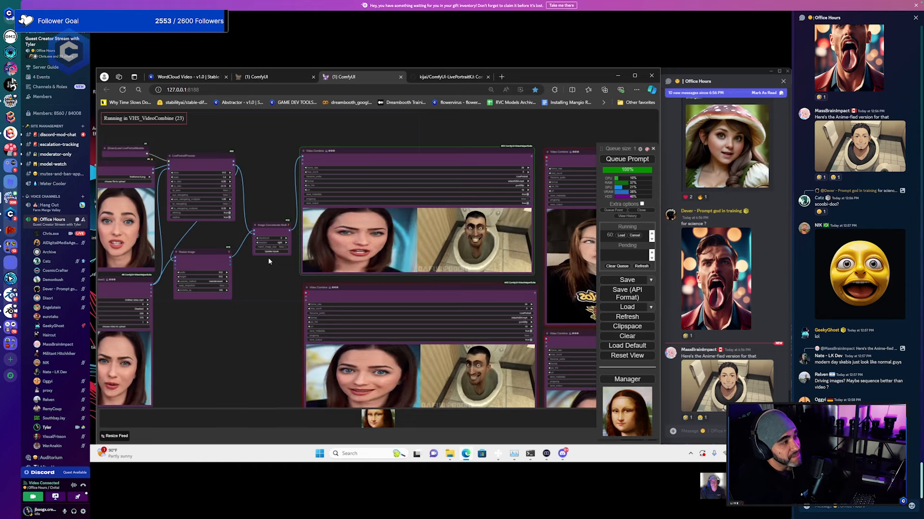
scroll(267, 258, "down", 2)
scroll(274, 272, "up", 4)
left_click_drag(274, 272, 144, 259)
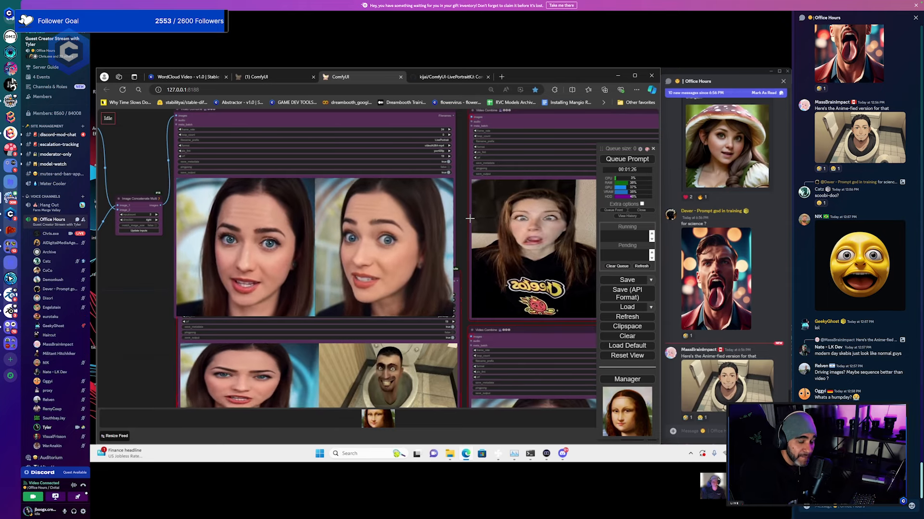
scroll(746, 359, "down", 7)
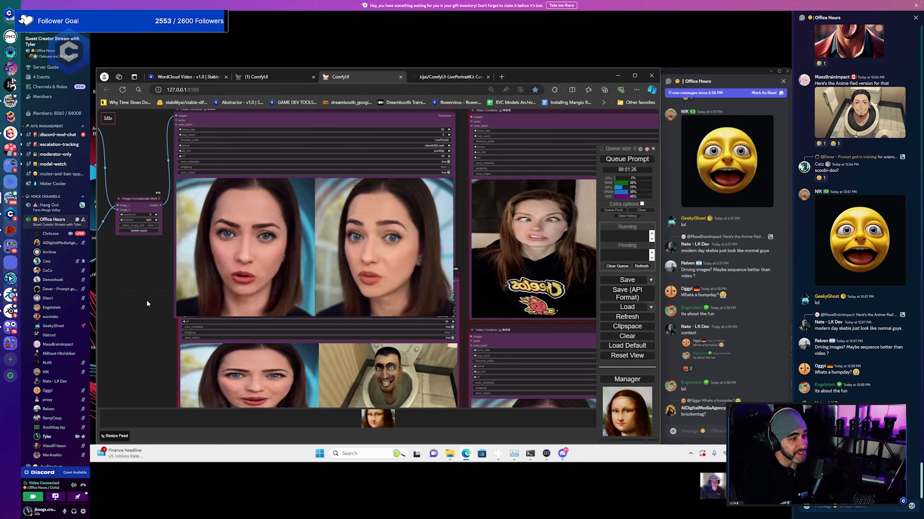
scroll(146, 299, "up", 1)
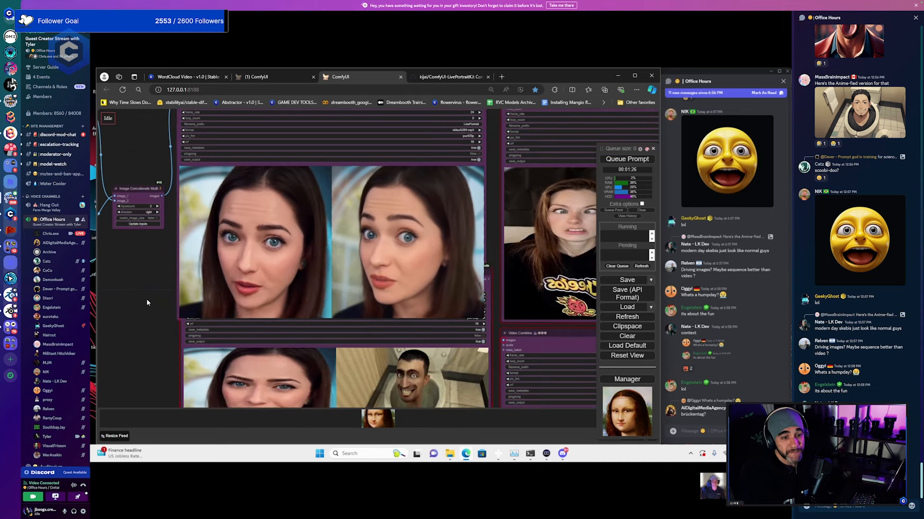
left_click_drag(146, 302, 179, 313)
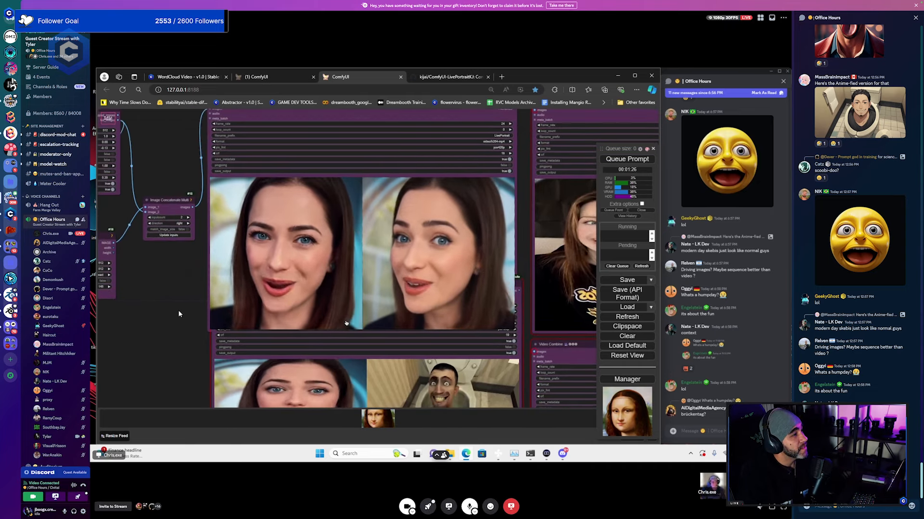
scroll(179, 313, "down", 1)
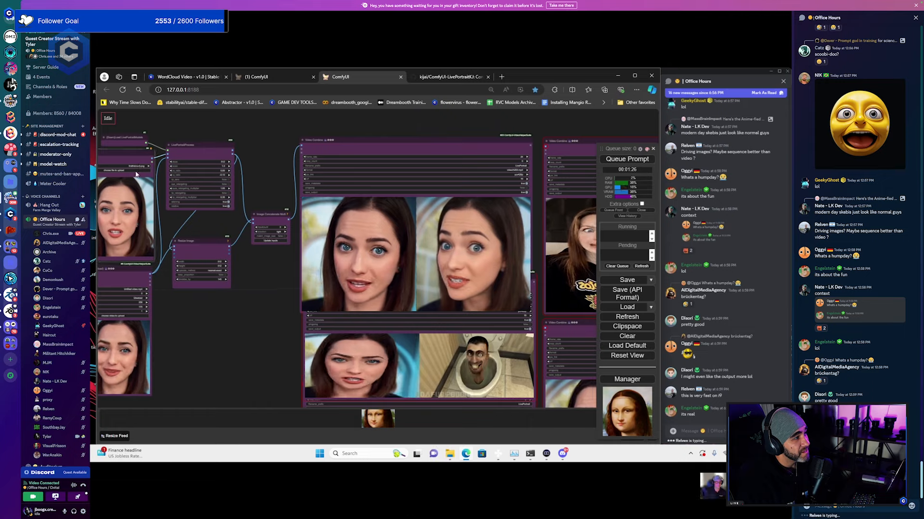
Load the screaming man image 00036-1345878820.png from Downloads into the Load Image node
left_click(137, 172)
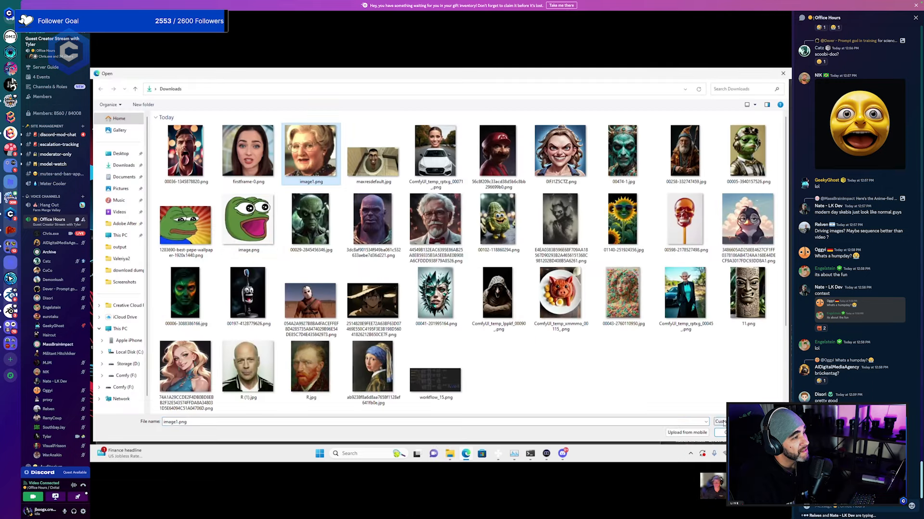
left_click(188, 152)
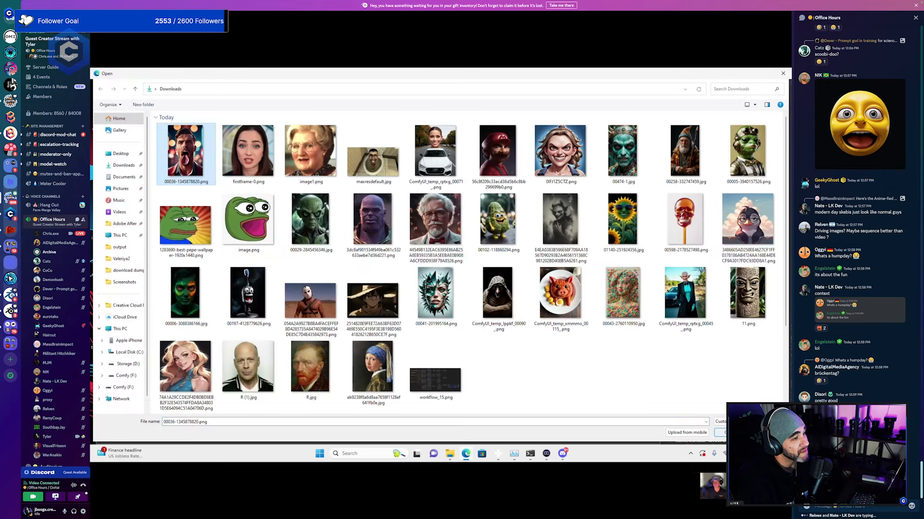
left_click(730, 433)
left_click_drag(374, 264, 278, 257)
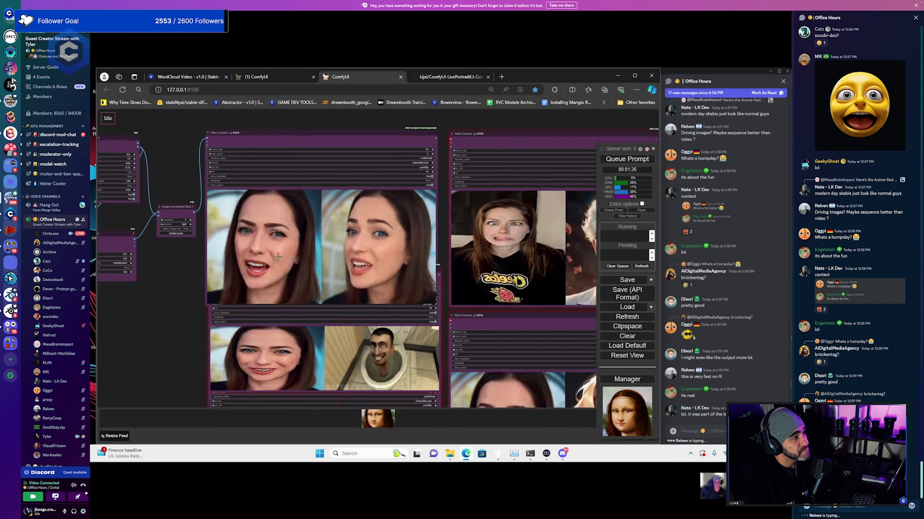
Examine the woman's side-by-side LivePortrait output up close, comparing the driving face with the animated one
scroll(278, 257, "up", 6)
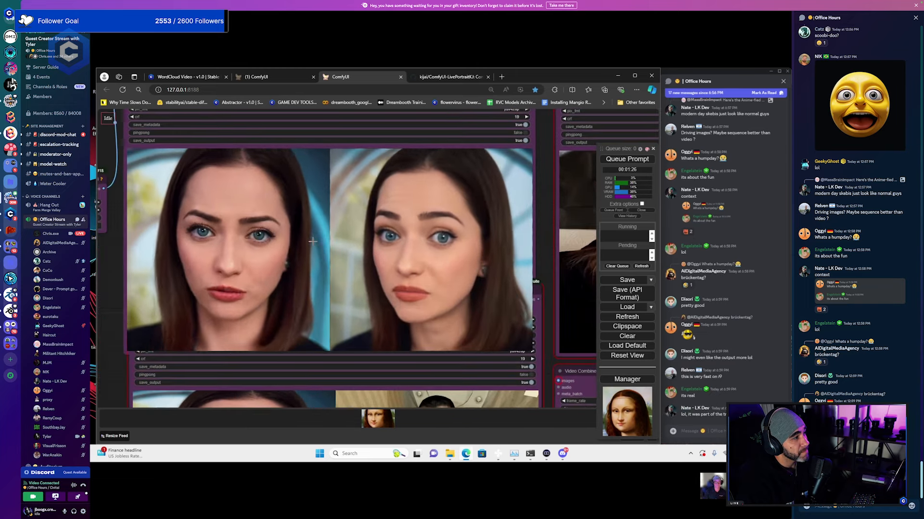
scroll(313, 241, "up", 1)
left_click_drag(567, 249, 575, 246)
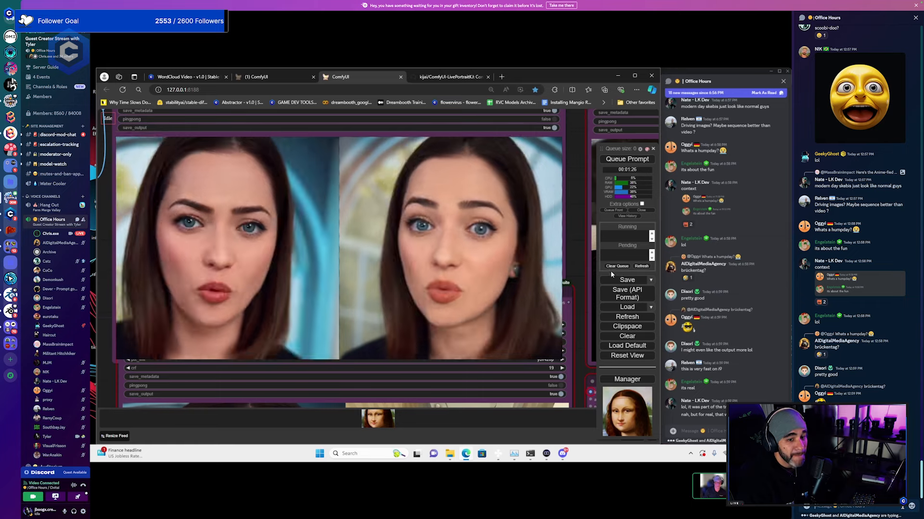
scroll(568, 266, "down", 3)
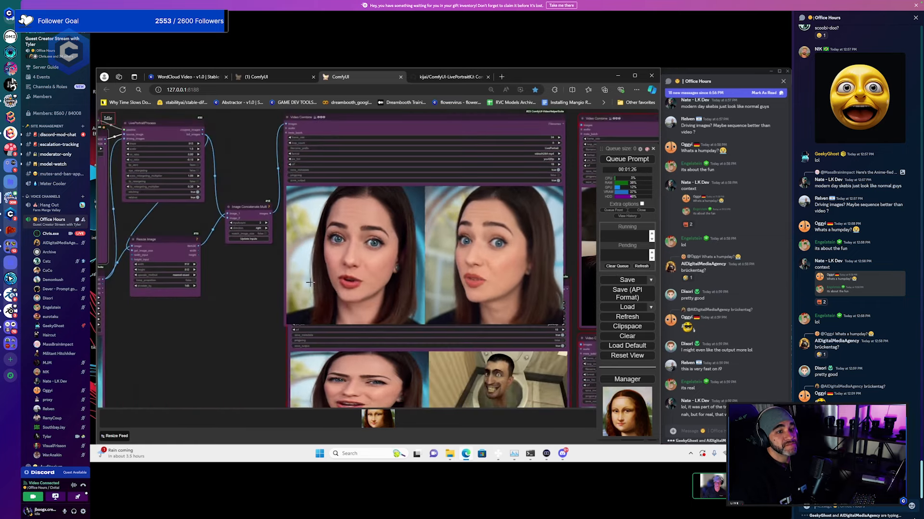
left_click_drag(311, 282, 361, 257)
scroll(363, 255, "down", 2)
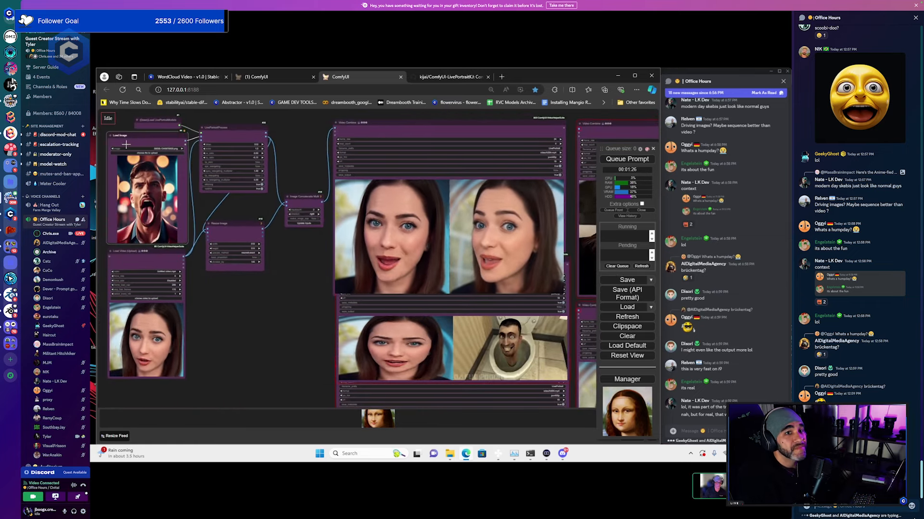
scroll(293, 285, "up", 5)
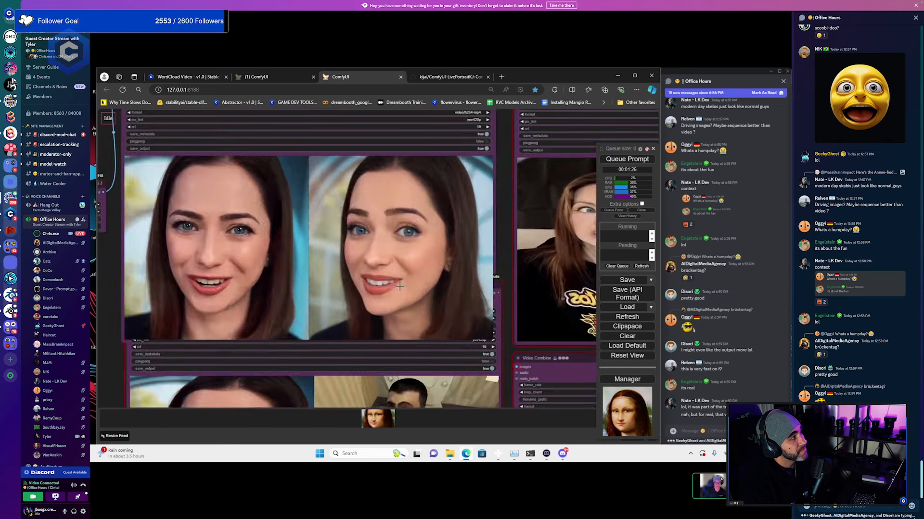
scroll(517, 255, "down", 1)
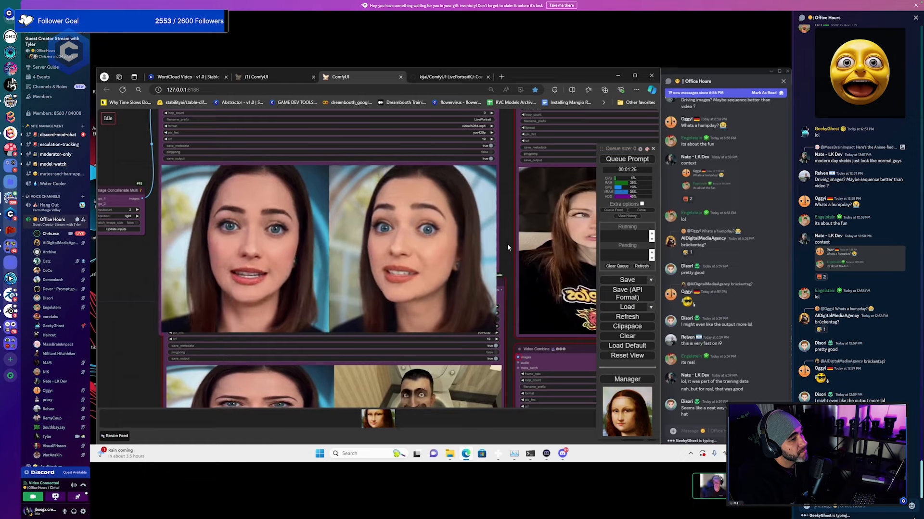
scroll(507, 243, "down", 3)
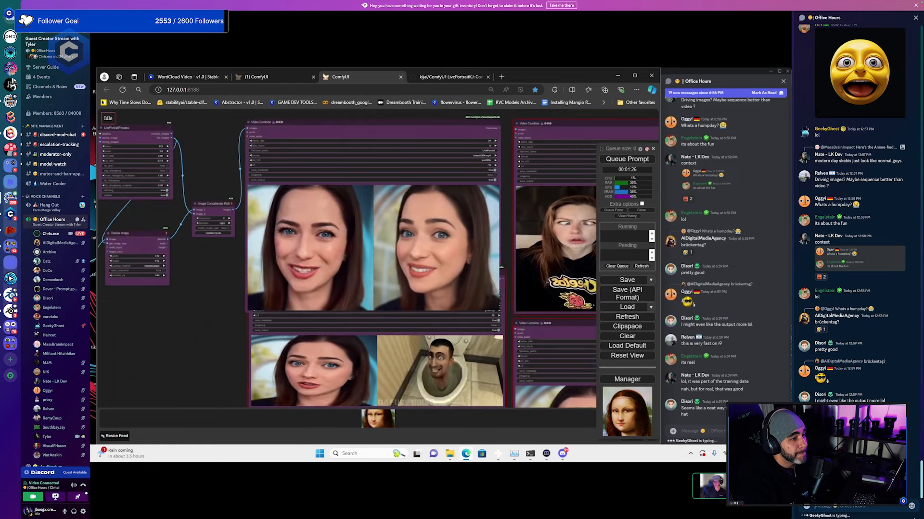
Queue the LivePortrait prompt for the screaming man image and bring the output node into view
left_click_drag(226, 273, 336, 313)
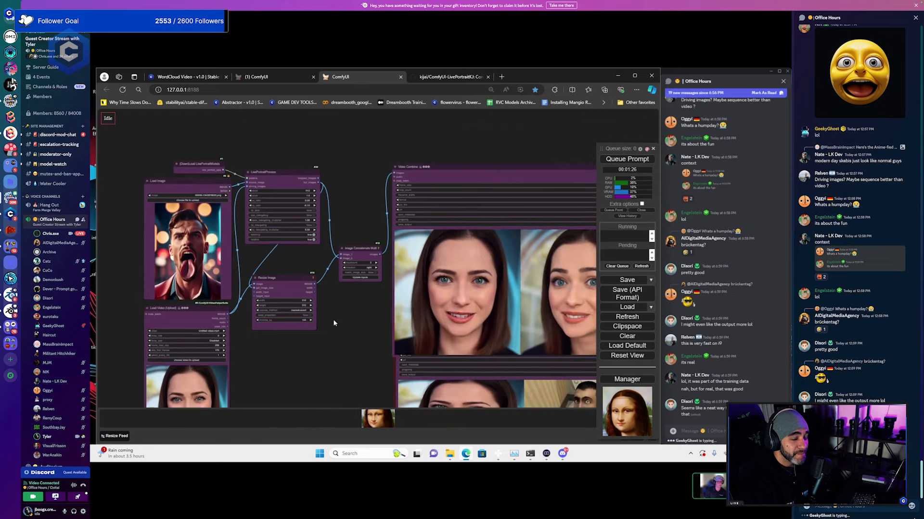
left_click(628, 159)
left_click_drag(358, 324, 246, 287)
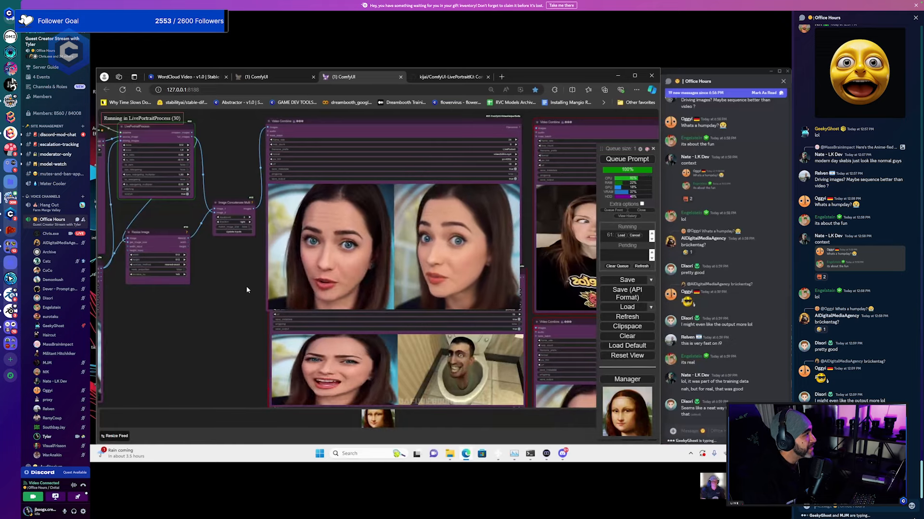
scroll(68, 322, "down", 2)
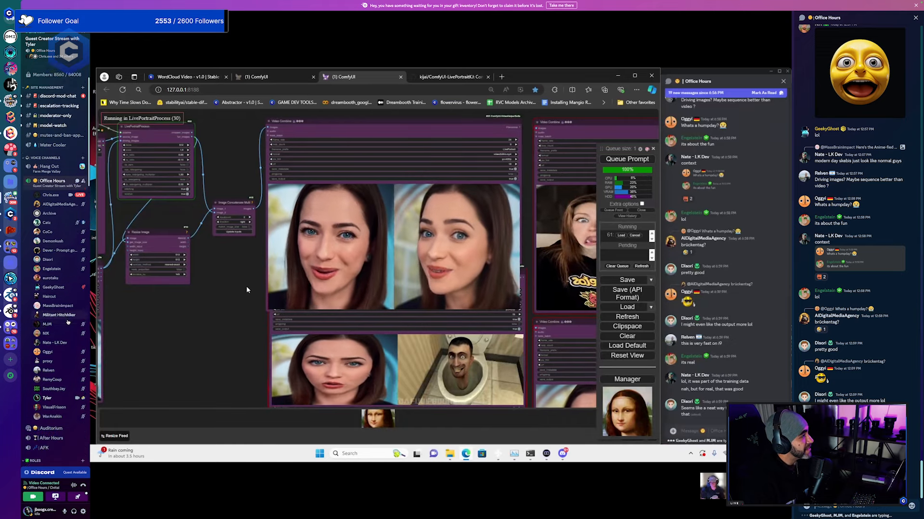
scroll(68, 322, "down", 2)
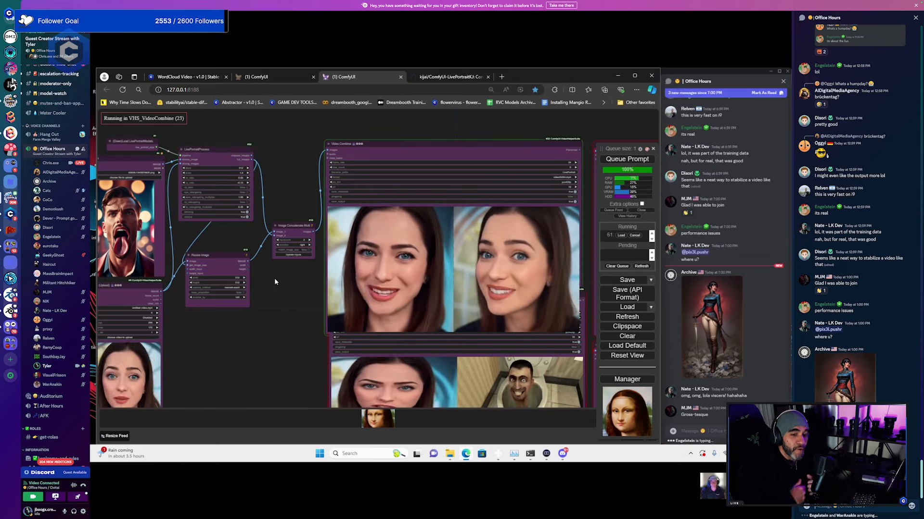
Inspect the screaming man's animated output next to the driving woman's video, focusing on the mouth and tongue
scroll(274, 278, "down", 1)
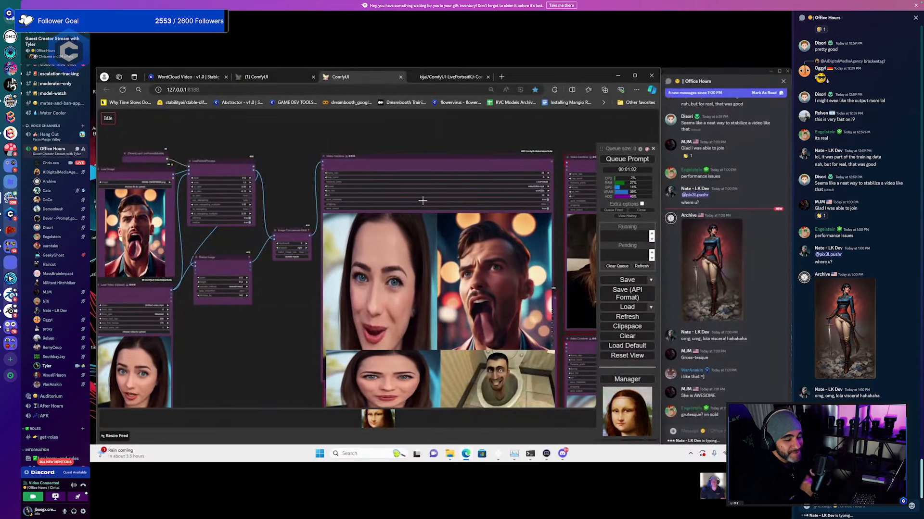
scroll(425, 227, "up", 2)
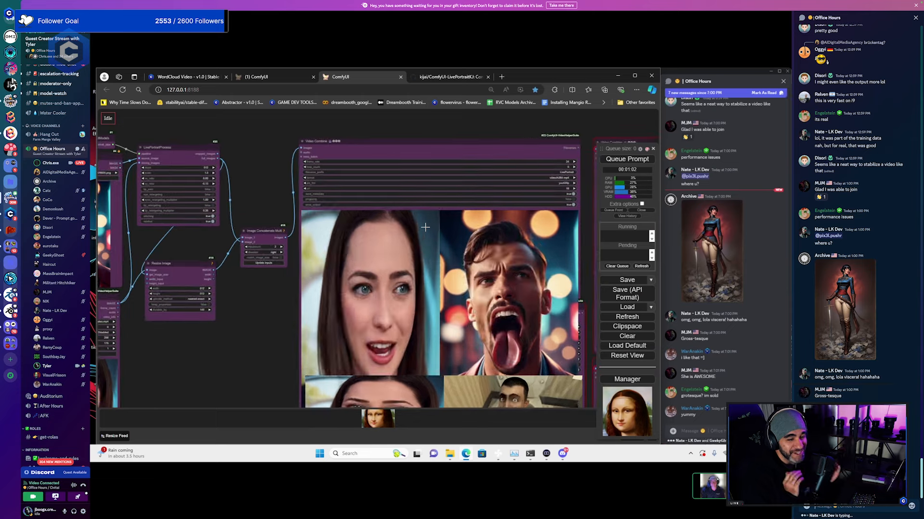
scroll(291, 313, "up", 2)
left_click_drag(284, 307, 184, 310)
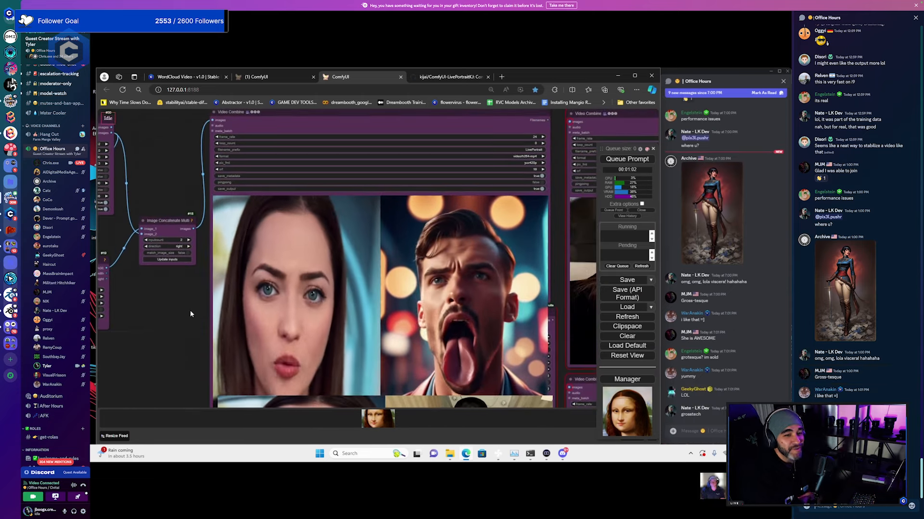
left_click_drag(181, 321, 178, 294)
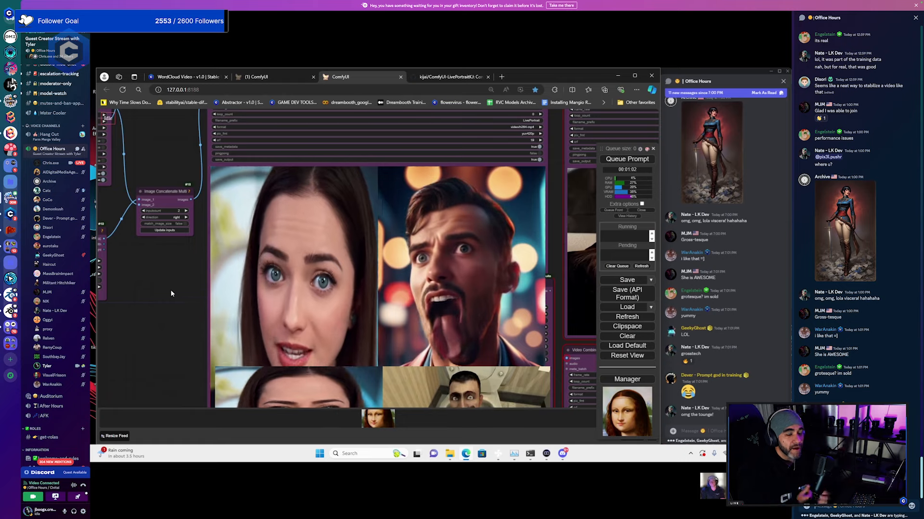
left_click_drag(163, 293, 90, 304)
scroll(172, 302, "up", 2)
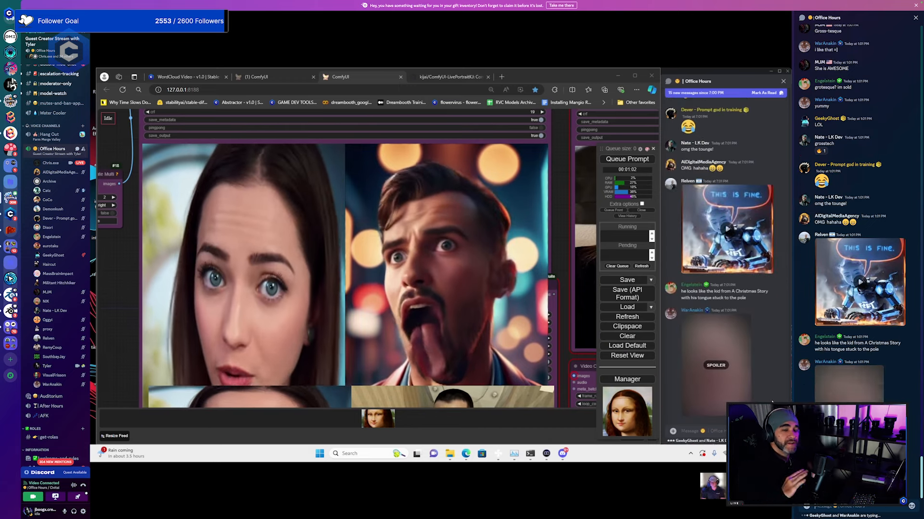
React with the 100 emoji to the A Christmas Story comment in the Office Hours chat and return to ComfyUI
left_click(771, 247)
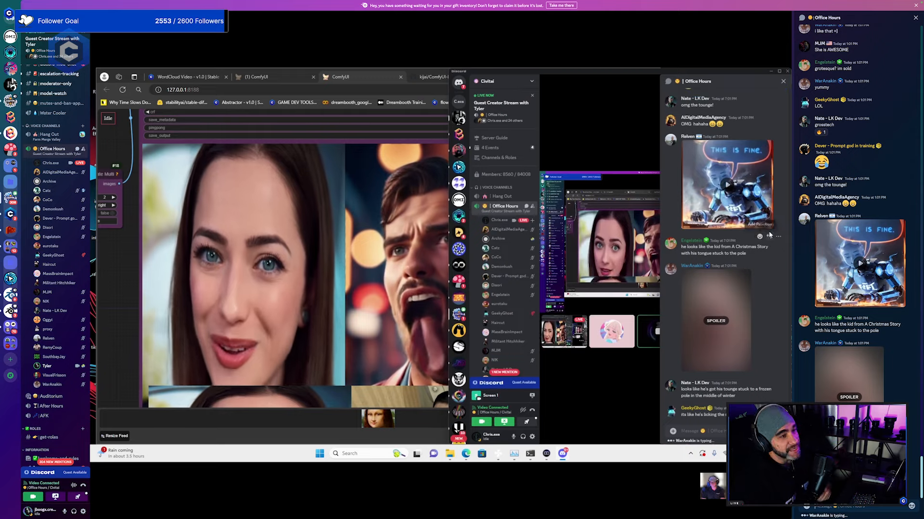
left_click(759, 238)
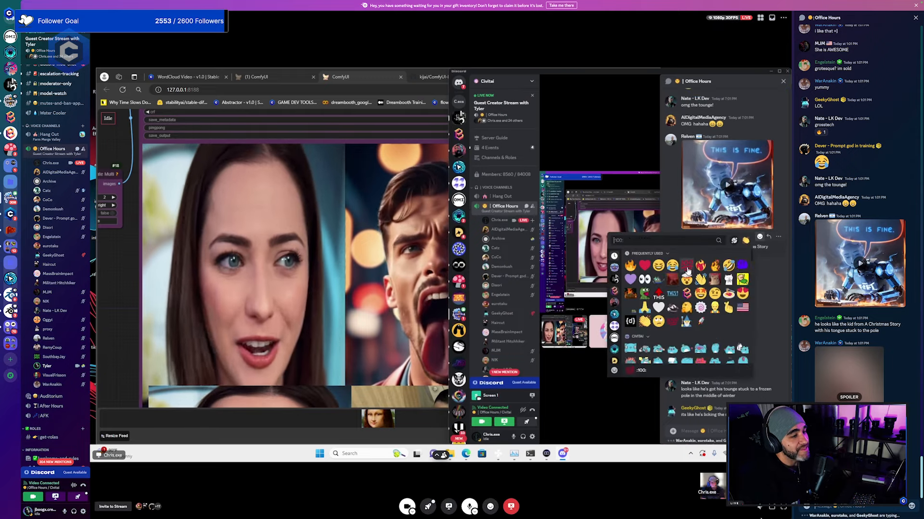
left_click(671, 265)
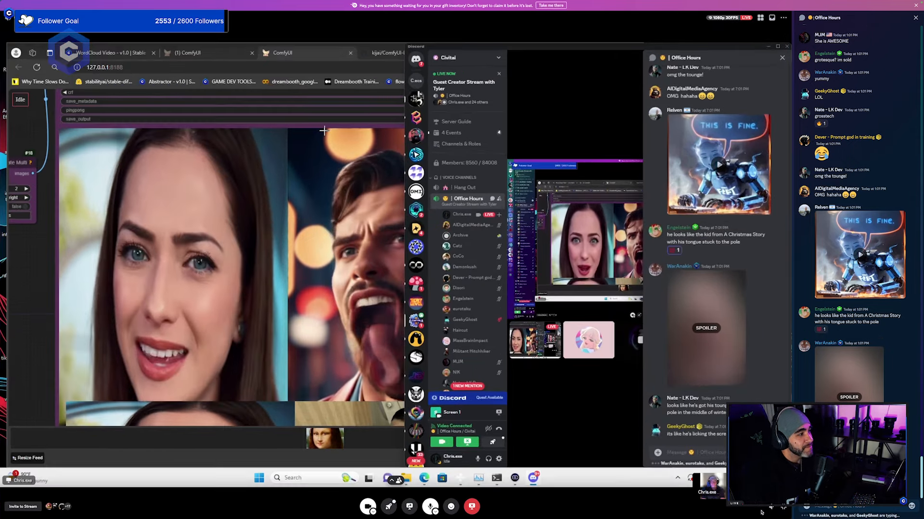
left_click(37, 242)
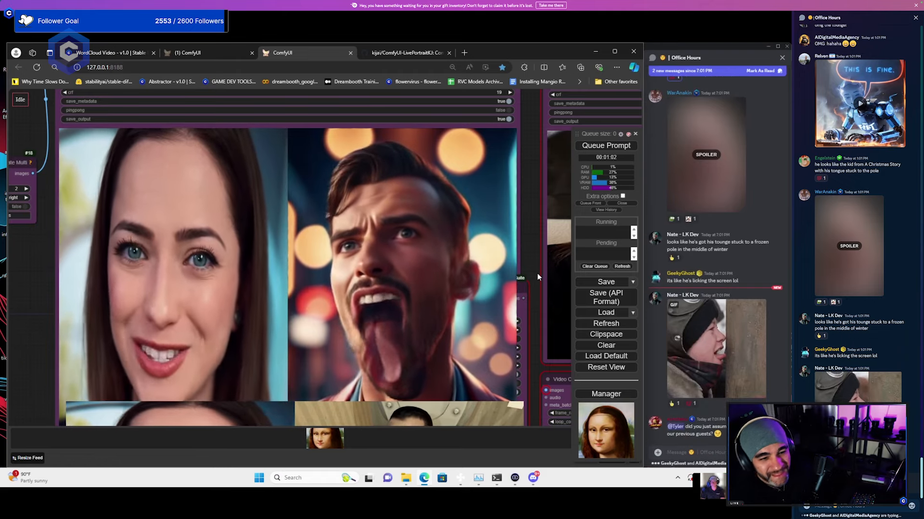
Load image1.png from Downloads into the Load Image node and queue the prompt
scroll(529, 271, "down", 3)
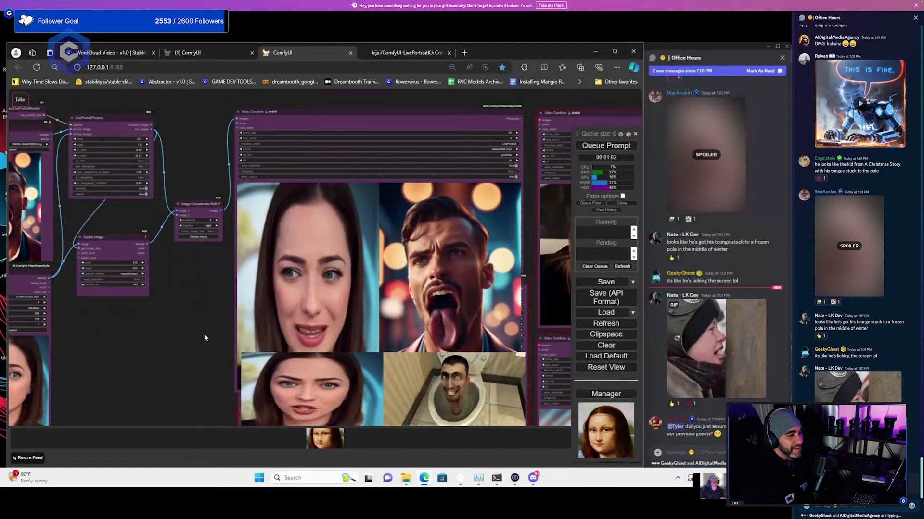
scroll(158, 278, "up", 2)
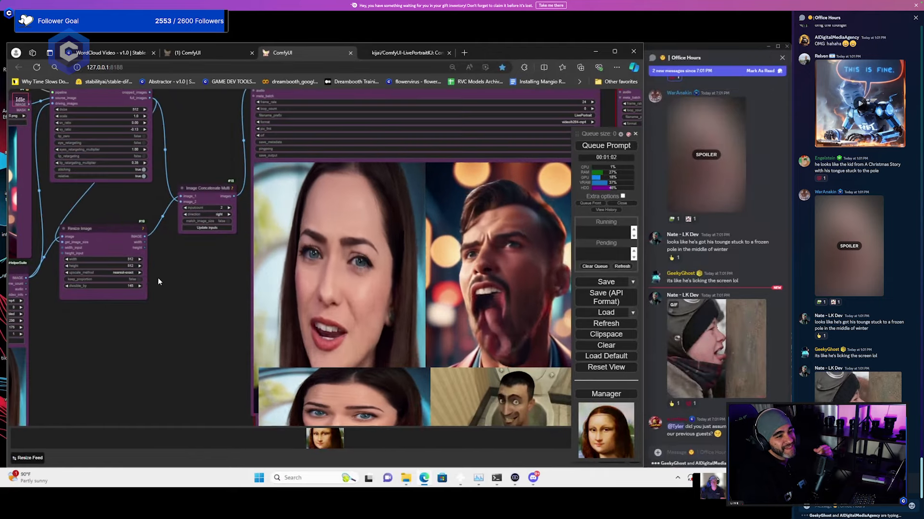
scroll(144, 278, "down", 1)
left_click_drag(96, 216, 151, 221)
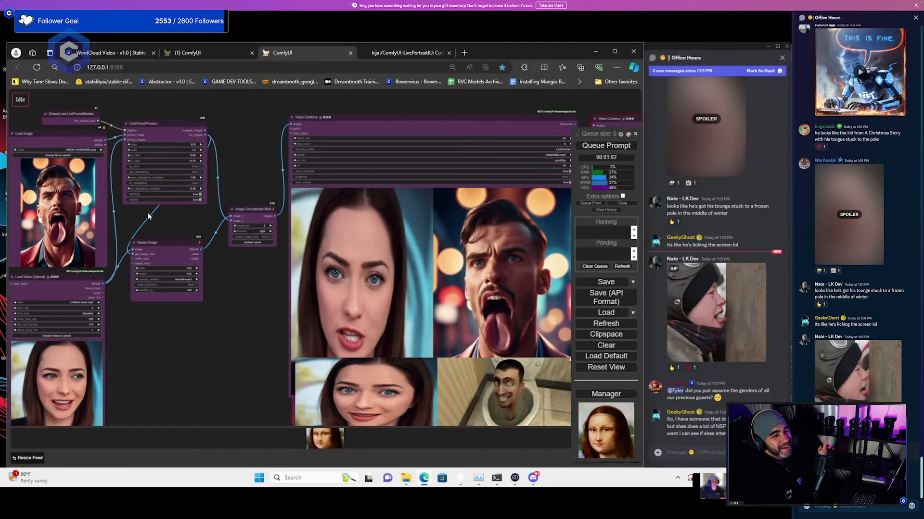
left_click(86, 156)
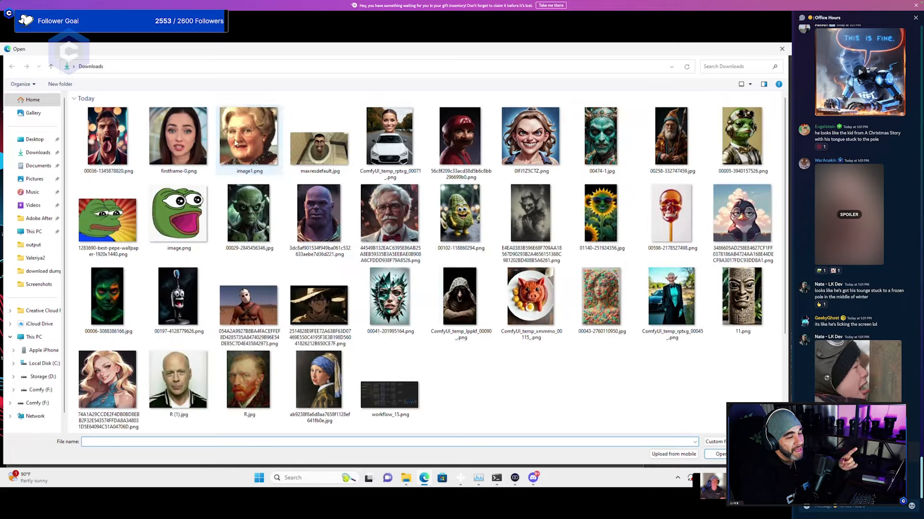
left_click(715, 455)
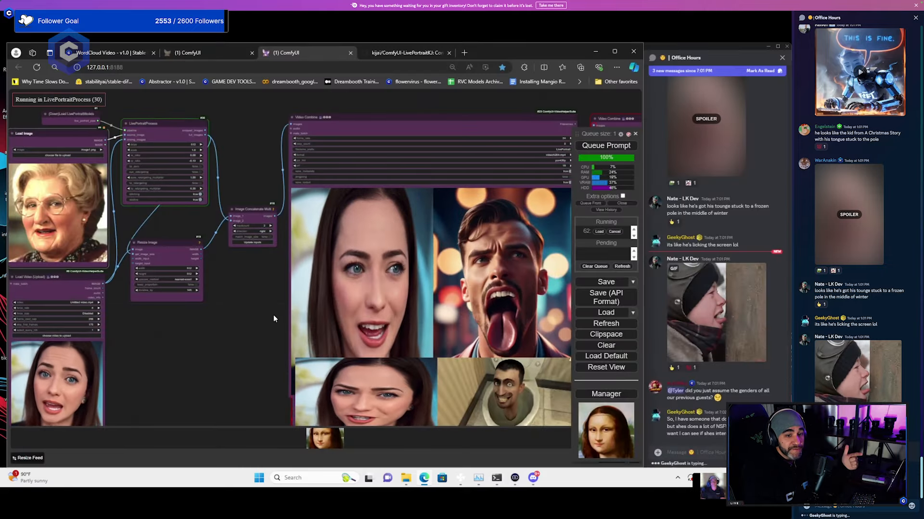
Move the screaming man's Video Combine node upward, clear of the toilet character's output
left_click_drag(262, 307, 170, 281)
scroll(140, 258, "down", 3)
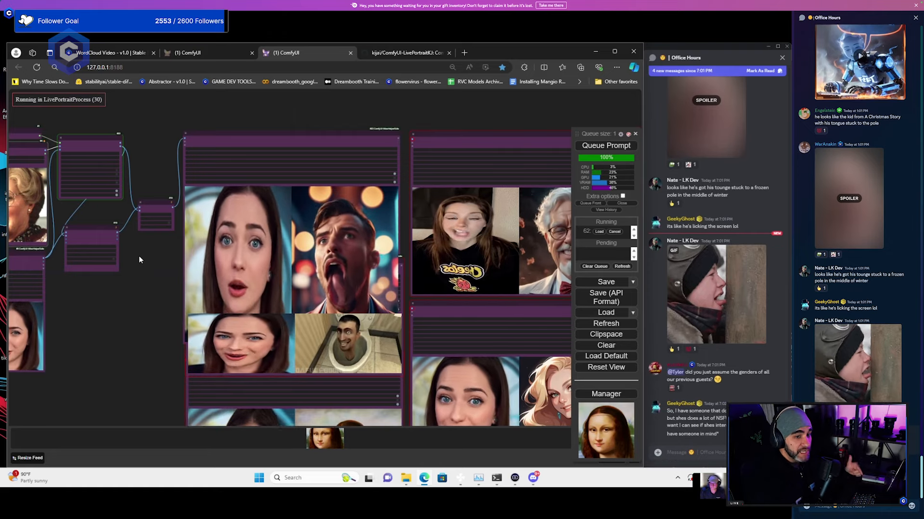
scroll(127, 315, "down", 2)
scroll(129, 317, "up", 2)
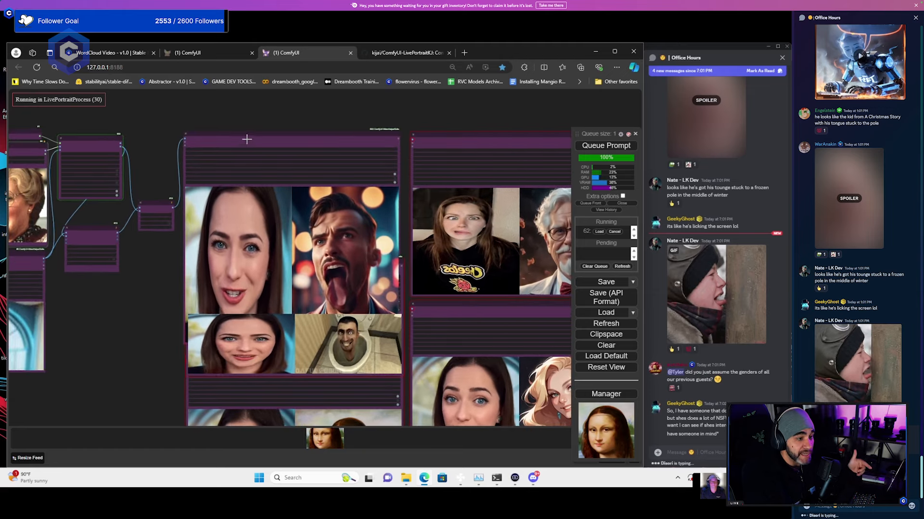
left_click_drag(245, 139, 248, 109)
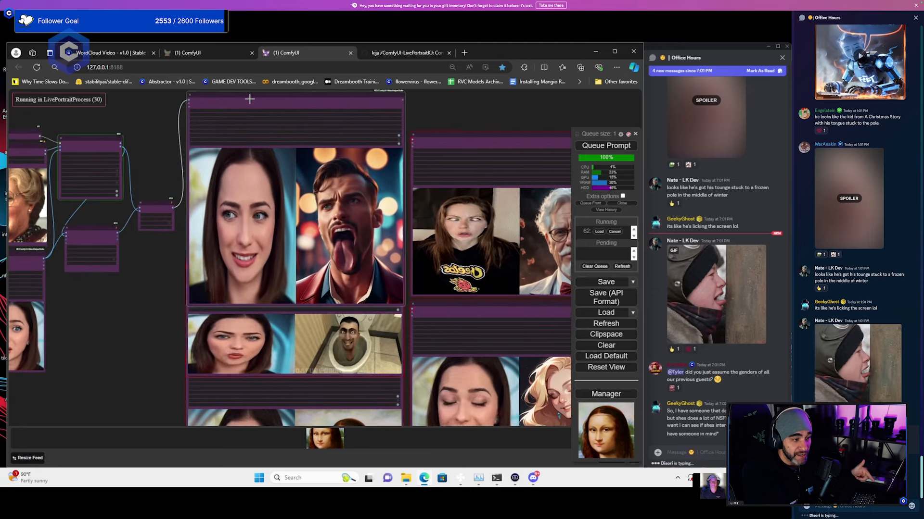
Duplicate the screaming man's Video Combine node and place the copy below the Mona Lisa output
scroll(167, 339, "down", 2)
left_click_drag(145, 378, 56, 232)
scroll(56, 232, "down", 3)
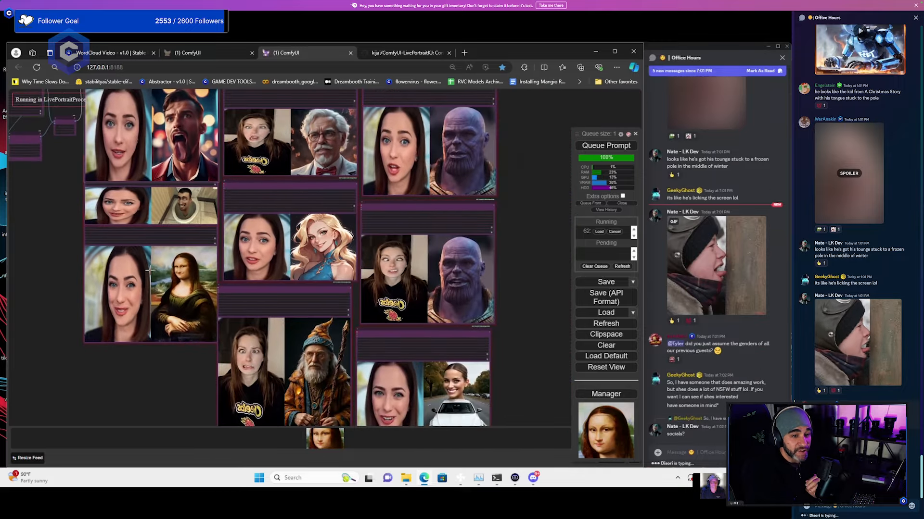
scroll(162, 264, "down", 3)
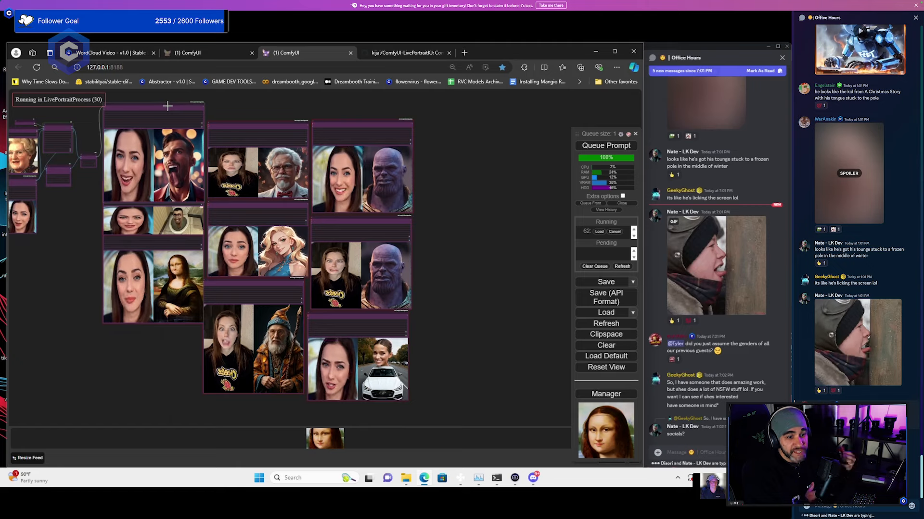
left_click_drag(167, 106, 173, 328)
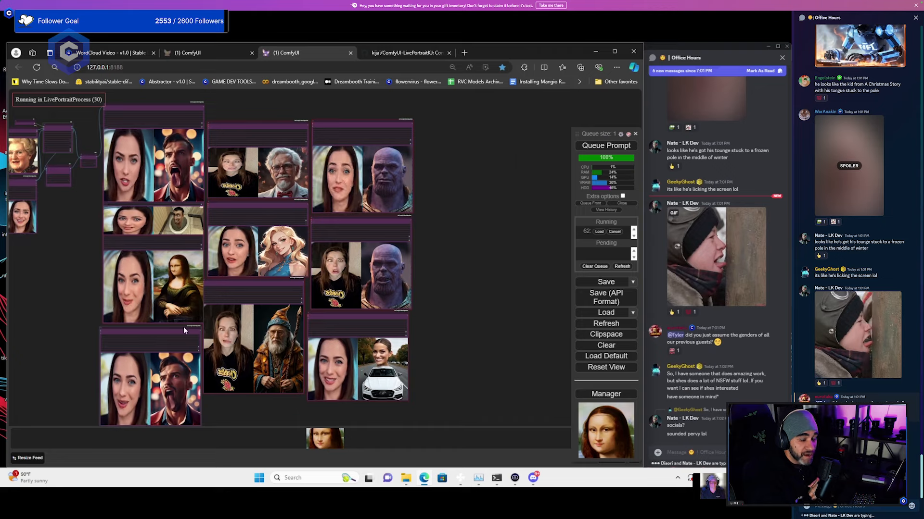
Widen the browser window over the chat and frame the running workflow with its output nodes
left_click_drag(497, 291, 582, 274)
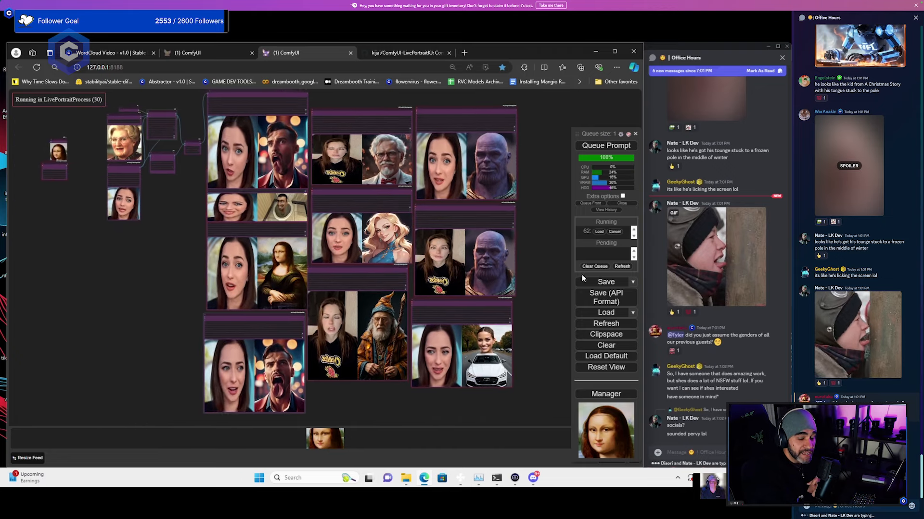
left_click_drag(171, 273, 184, 277)
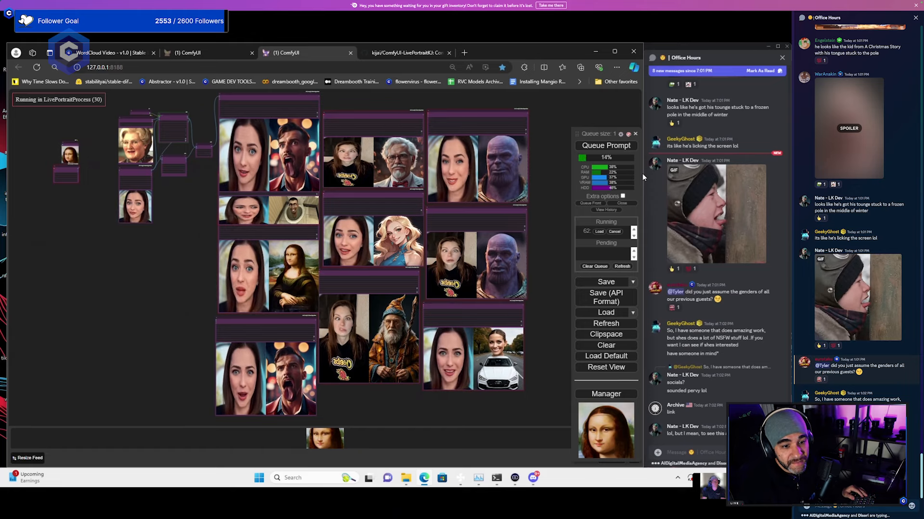
left_click_drag(643, 174, 720, 178)
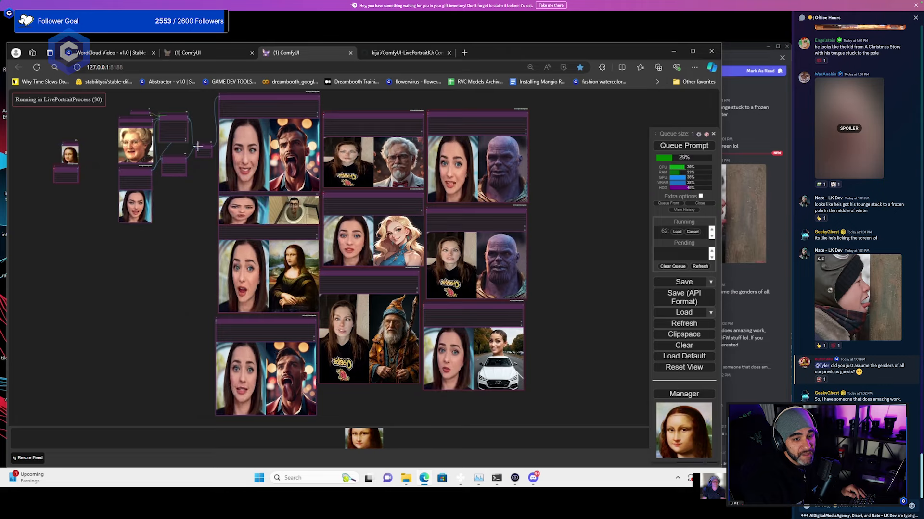
scroll(197, 146, "up", 5)
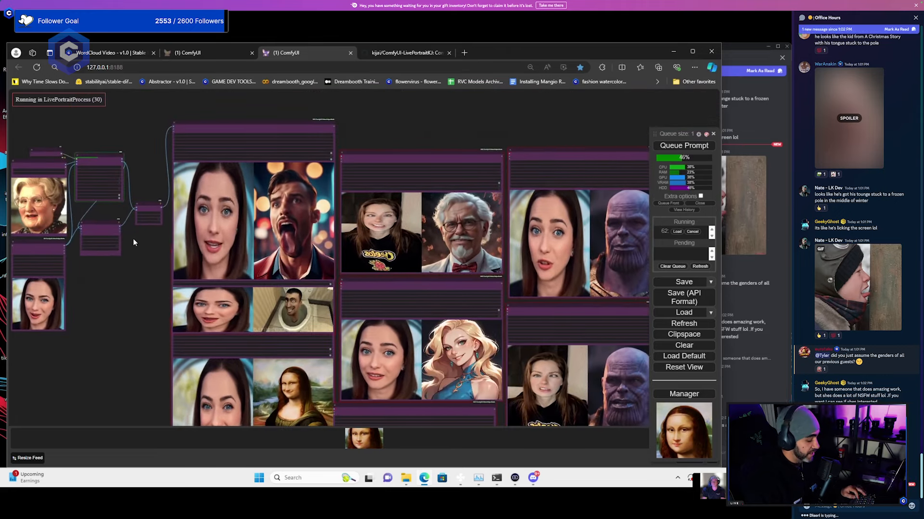
Check the Office Hours chat in Discord while the prompt runs, and return to the ComfyUI workflow and its outputs
left_click(768, 385)
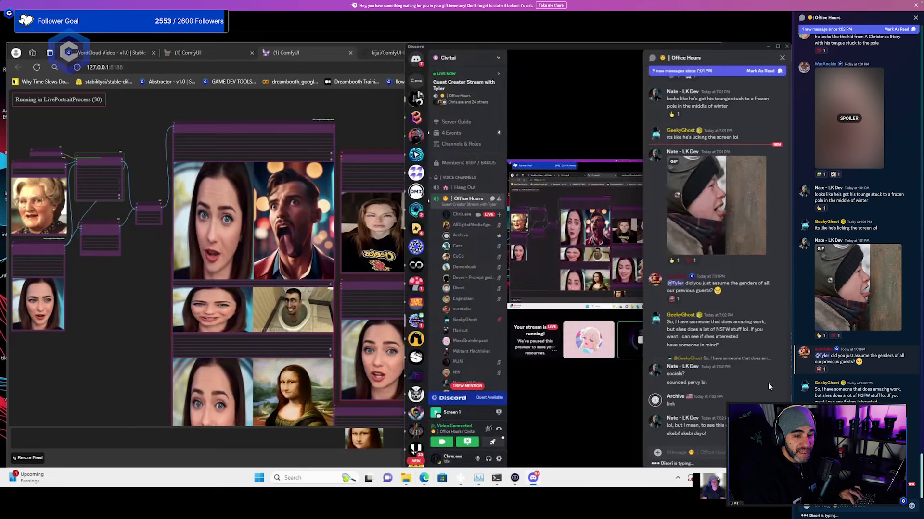
left_click(138, 252)
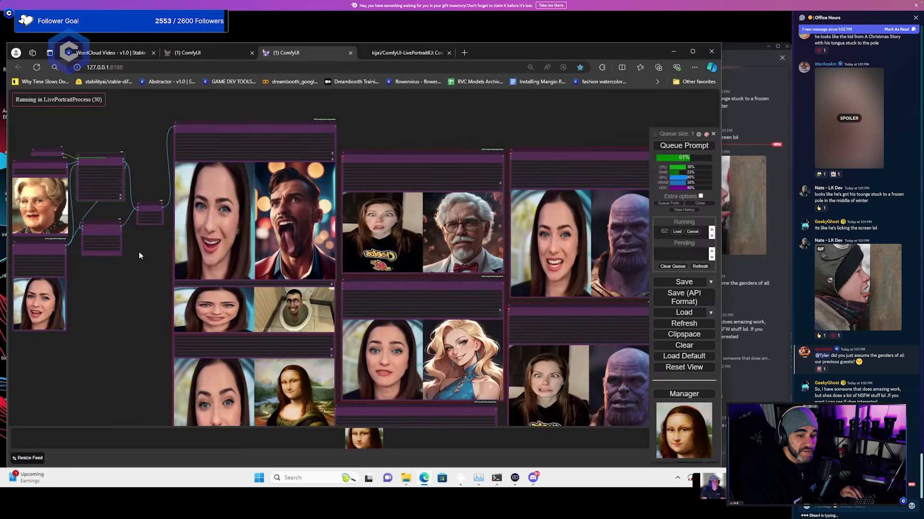
scroll(139, 255, "down", 2)
left_click_drag(138, 256, 104, 246)
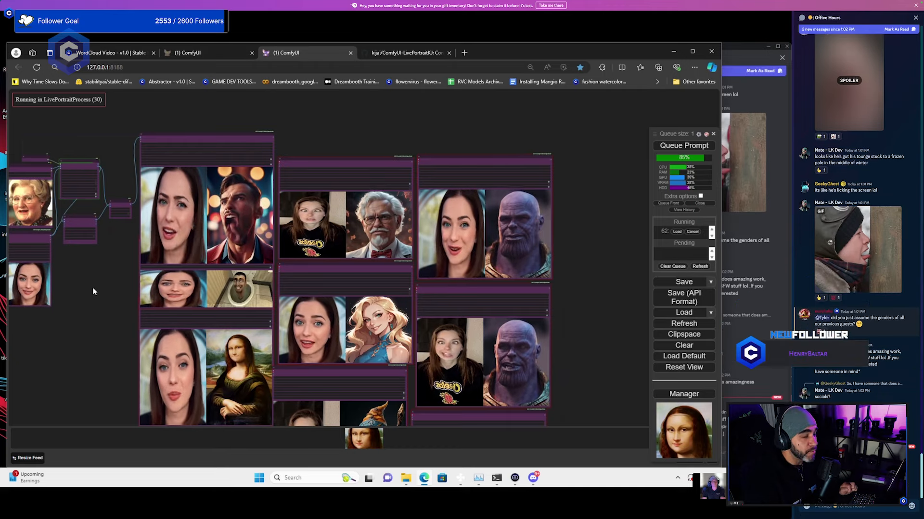
left_click(749, 354)
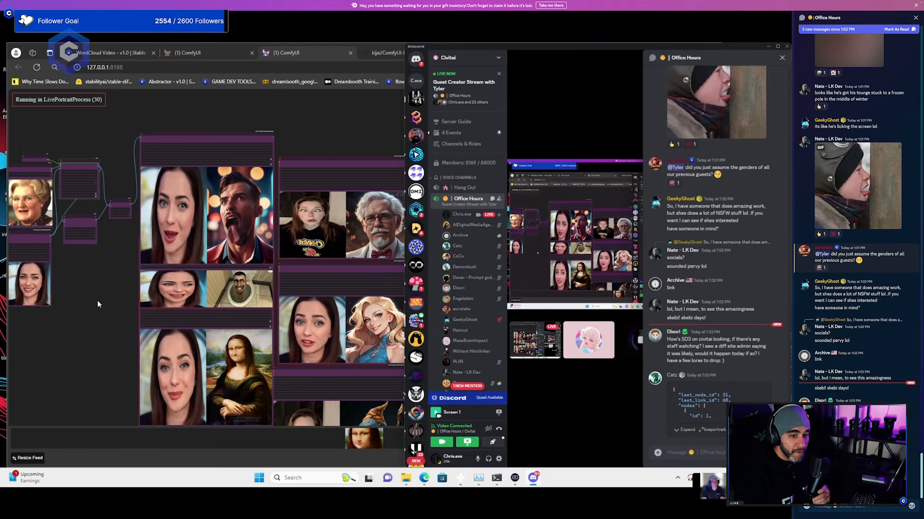
left_click(97, 300)
left_click_drag(96, 290, 172, 284)
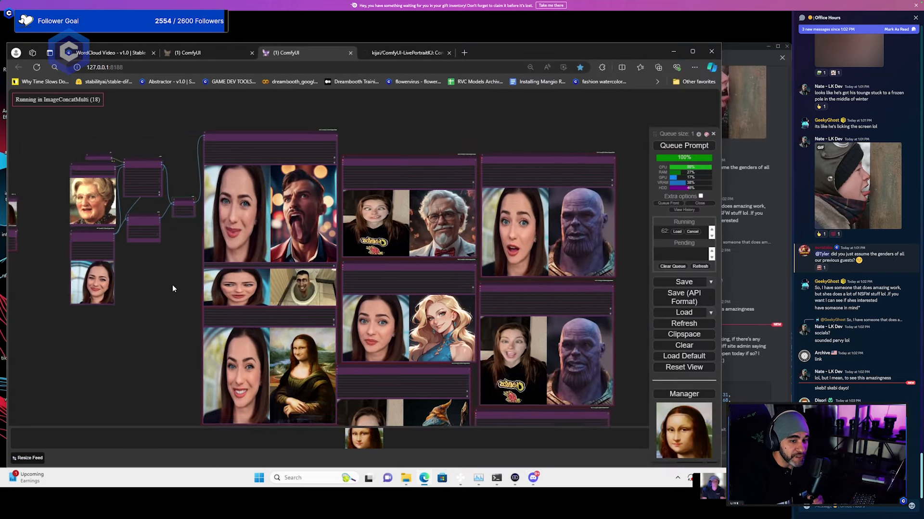
Examine the new animation of the older woman with glasses in its Video Combine node up close
scroll(192, 271, "up", 3)
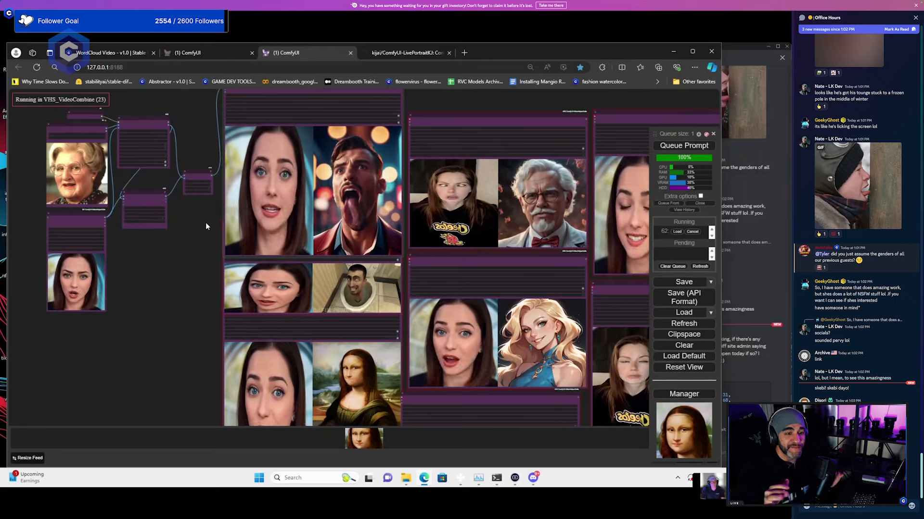
left_click_drag(190, 225, 112, 271)
scroll(260, 233, "up", 4)
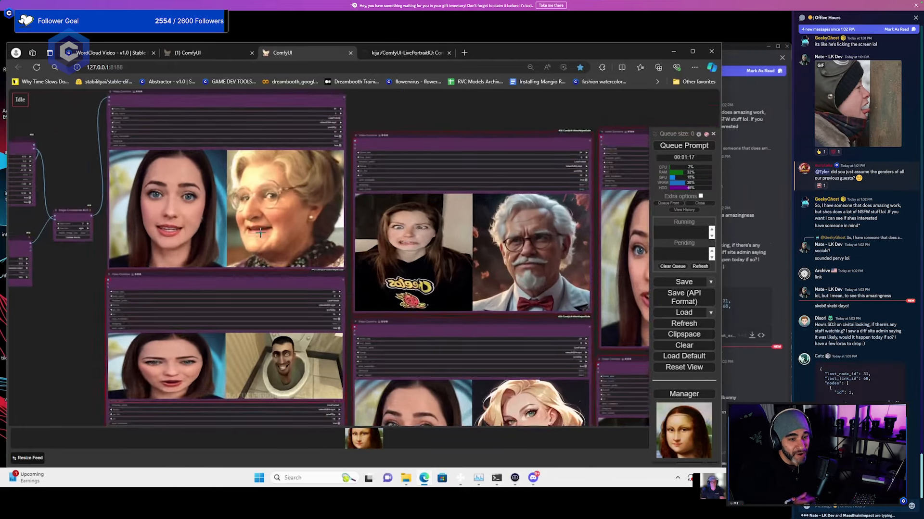
scroll(260, 233, "up", 5)
left_click_drag(266, 286, 263, 293)
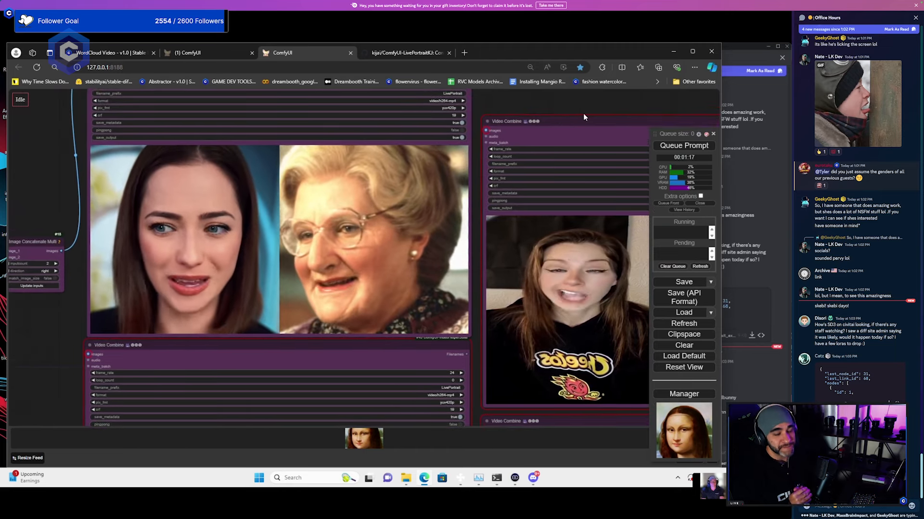
scroll(500, 111, "up", 2)
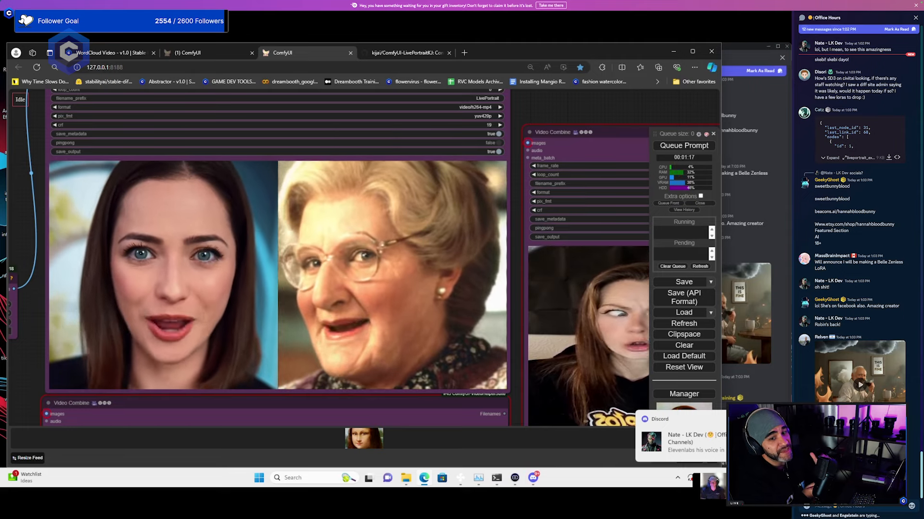
Switch to Discord to read the Office Hours chat, open the message emoji picker, and return to ComfyUI
left_click(770, 392)
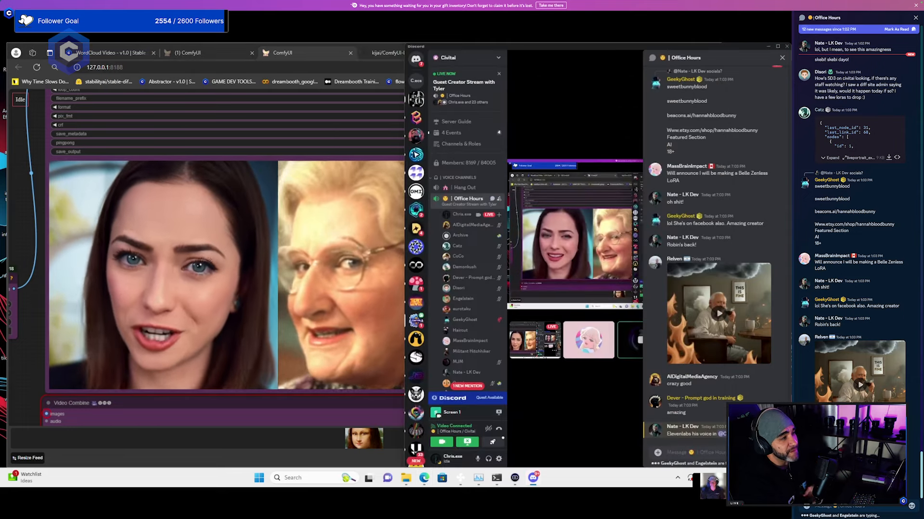
left_click(690, 453)
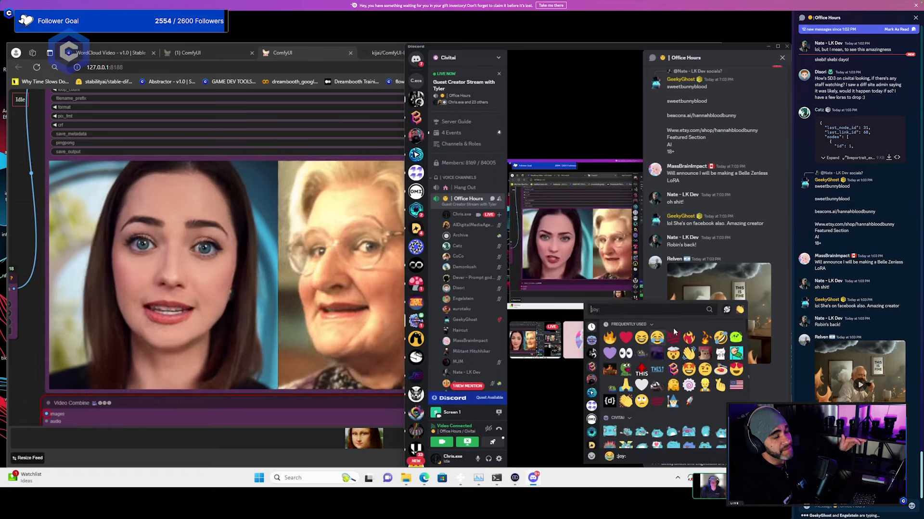
left_click(346, 248)
Maximize the browser window and frame all the Video Combine output nodes together on the canvas
scroll(347, 247, "down", 5)
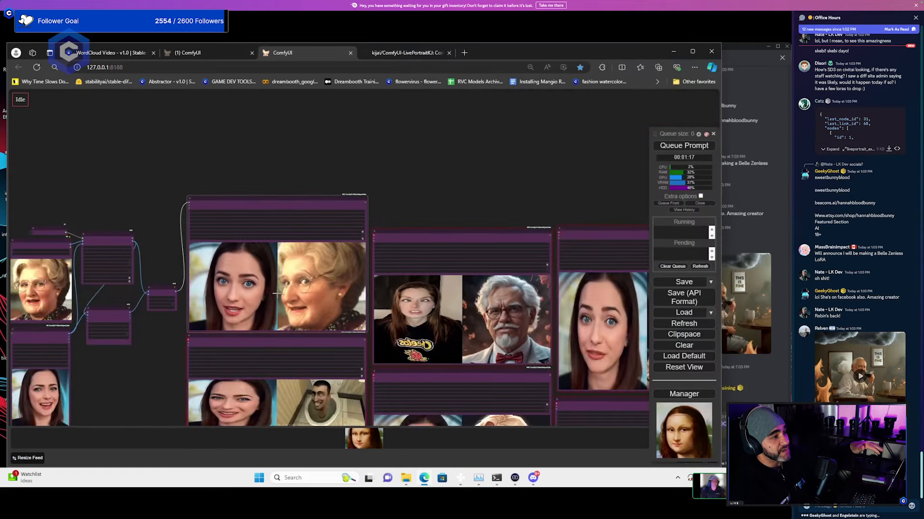
left_click_drag(347, 248, 240, 148)
scroll(239, 149, "down", 3)
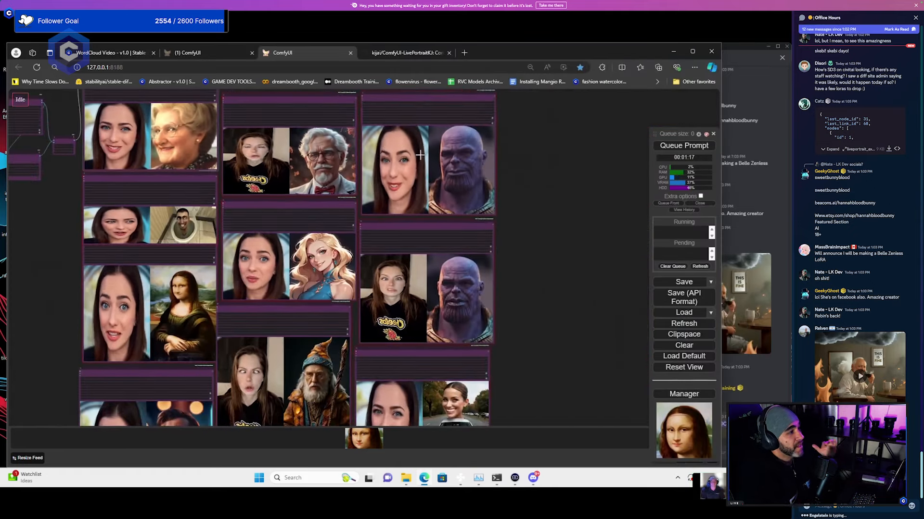
left_click(693, 52)
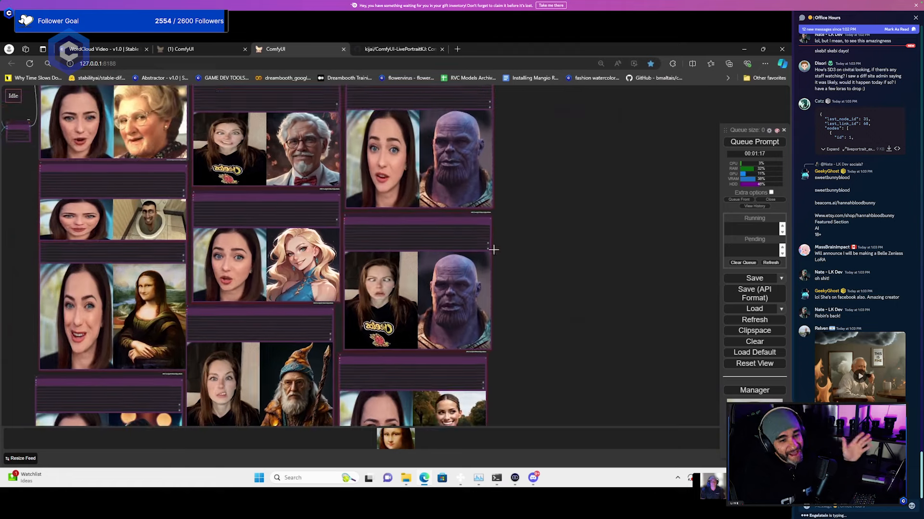
scroll(627, 206, "down", 3)
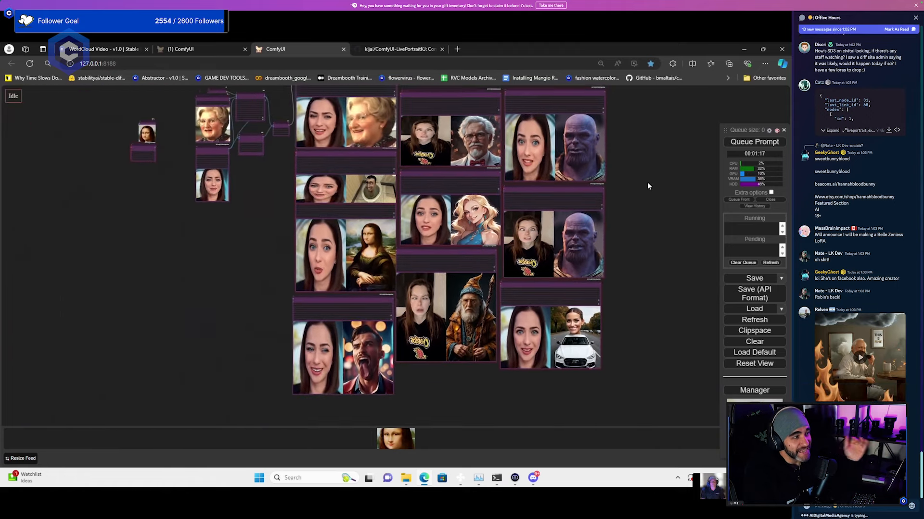
Examine the finished animations across the three columns of output nodes, from the older woman with glasses to the screaming man and car
scroll(598, 212, "up", 1)
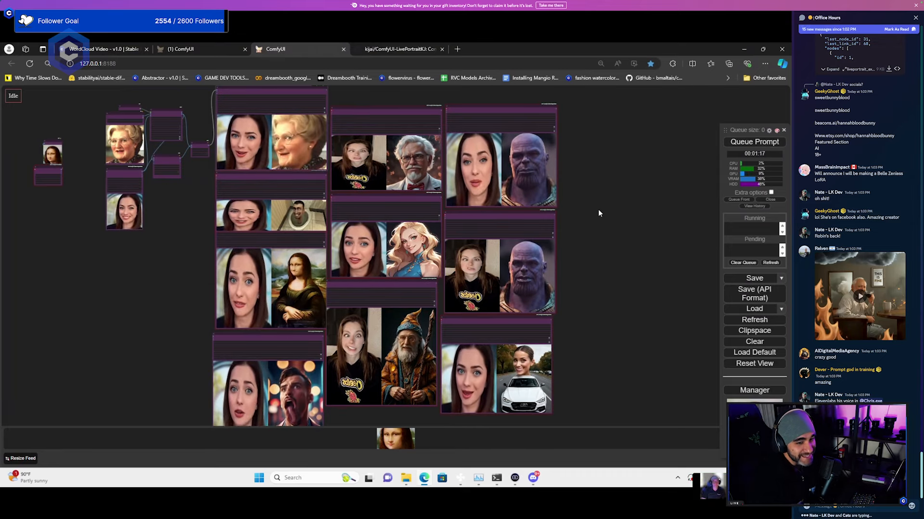
scroll(516, 239, "up", 2)
scroll(515, 239, "up", 1)
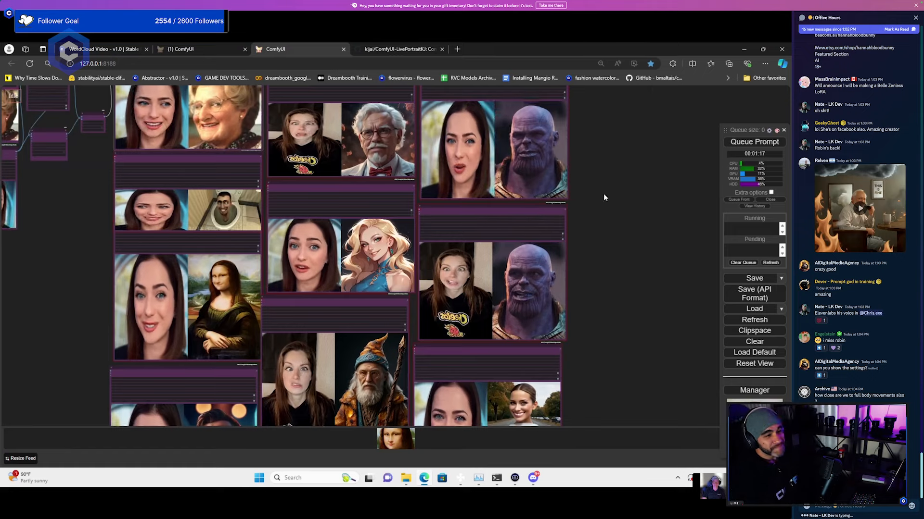
left_click_drag(604, 198, 661, 222)
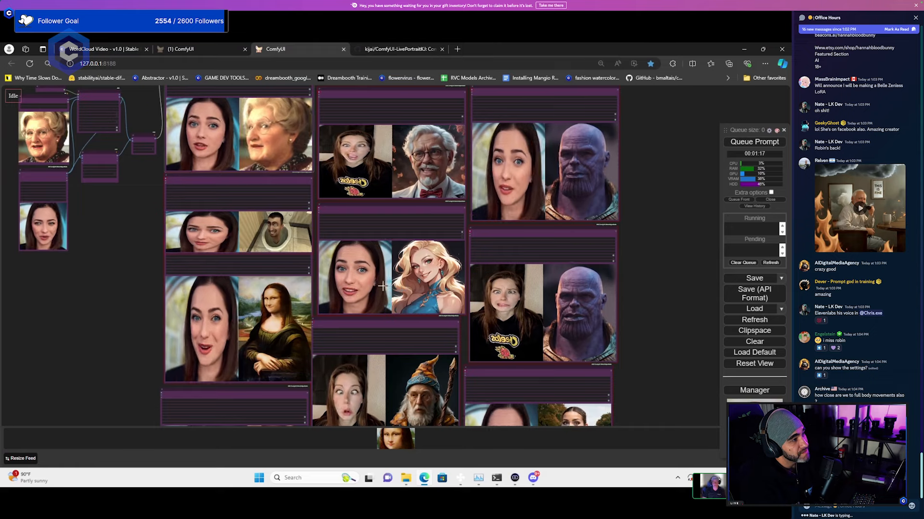
scroll(418, 292, "down", 1)
left_click_drag(640, 349, 638, 233)
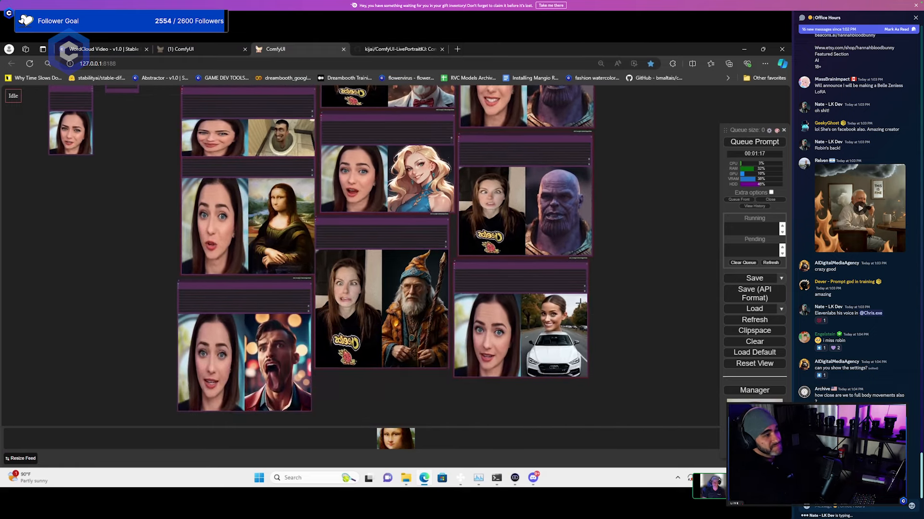
left_click_drag(603, 195, 625, 258)
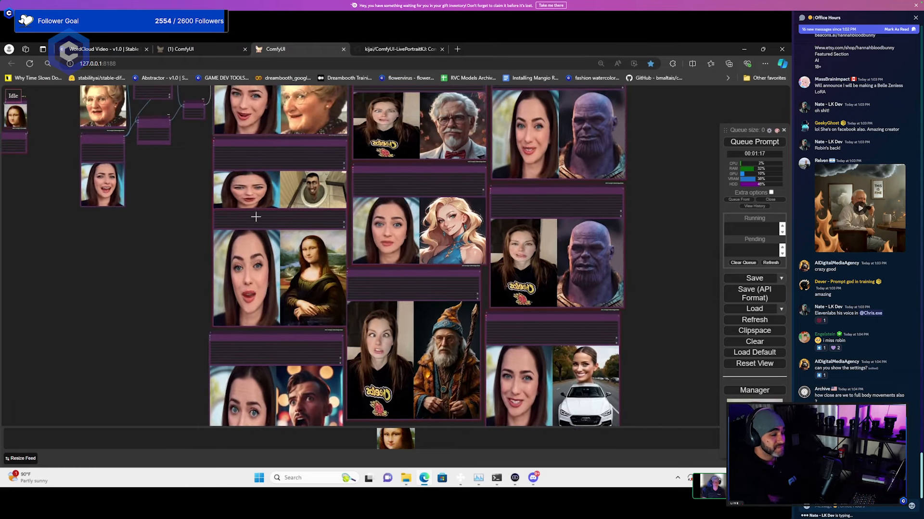
left_click_drag(183, 243, 131, 348)
scroll(234, 216, "up", 5)
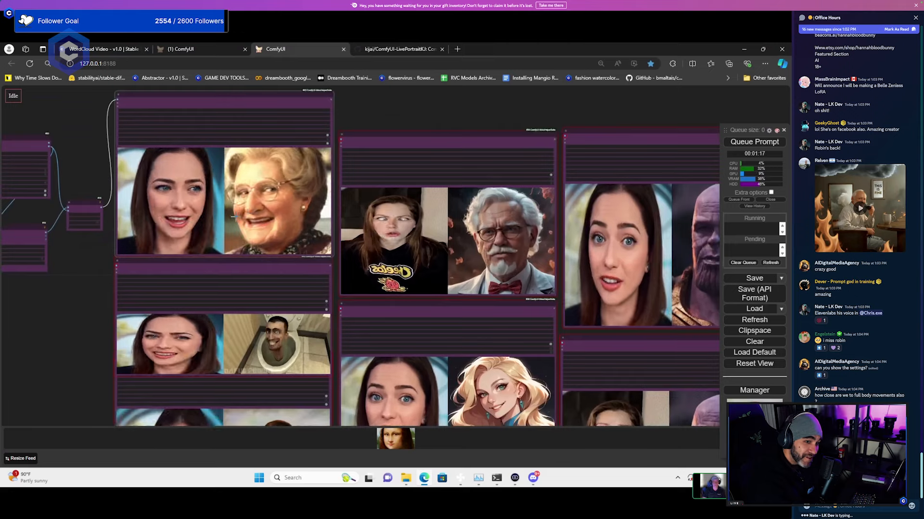
scroll(233, 216, "down", 4)
left_click_drag(650, 293, 596, 253)
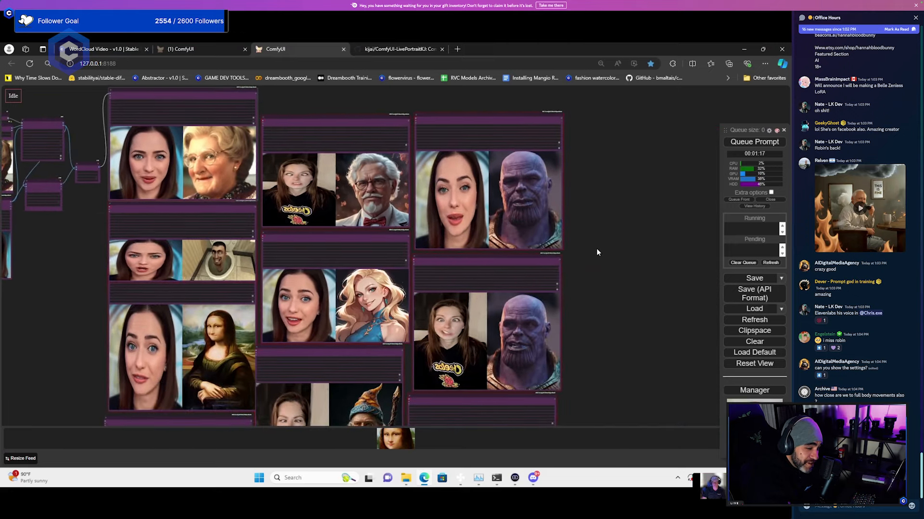
scroll(268, 208, "up", 3)
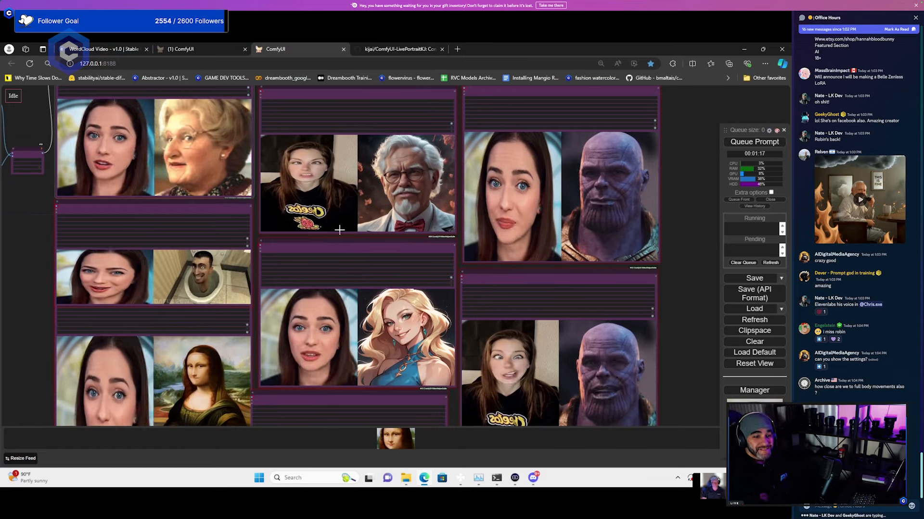
left_click_drag(339, 230, 350, 158)
scroll(349, 158, "down", 3)
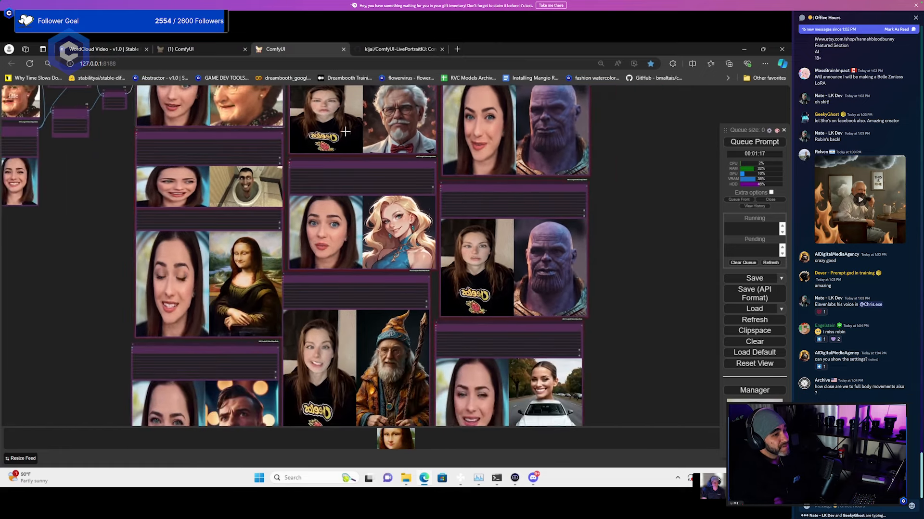
left_click_drag(413, 273, 395, 187)
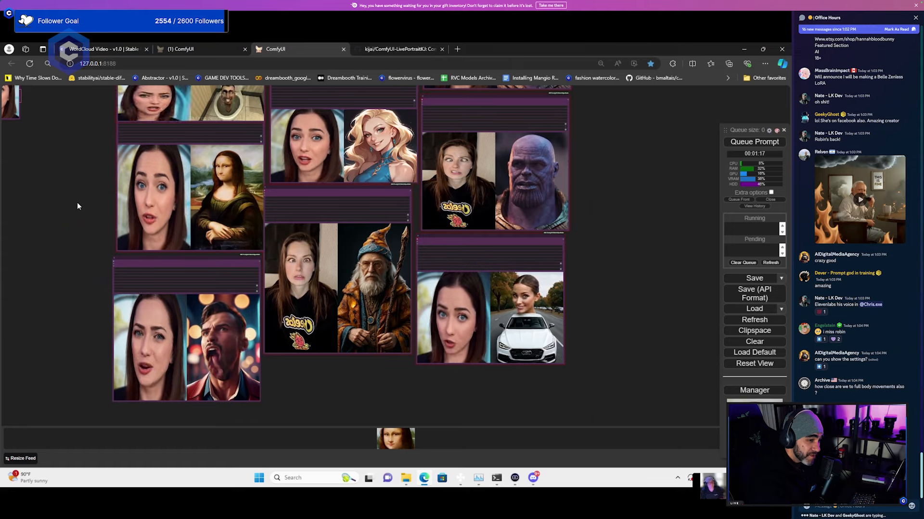
left_click_drag(77, 206, 169, 254)
left_click_drag(167, 163, 161, 264)
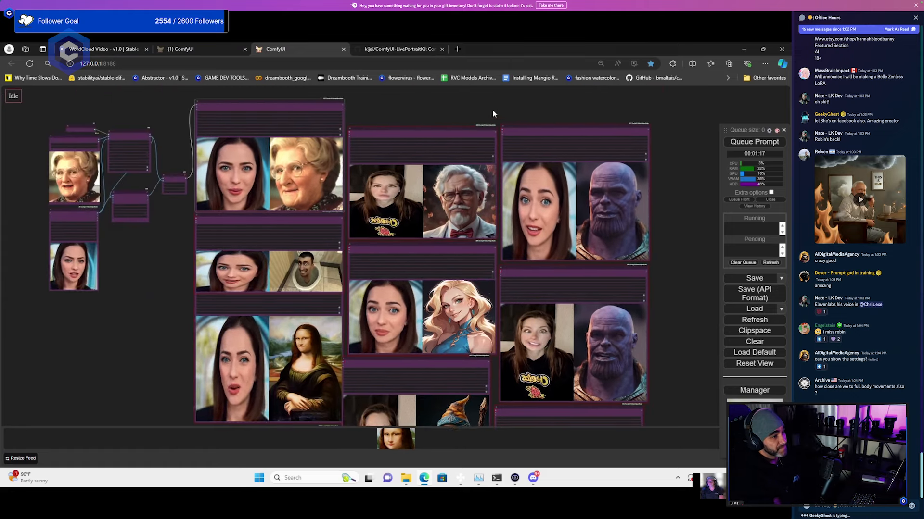
left_click_drag(493, 114, 325, 80)
left_click_drag(572, 174, 707, 254)
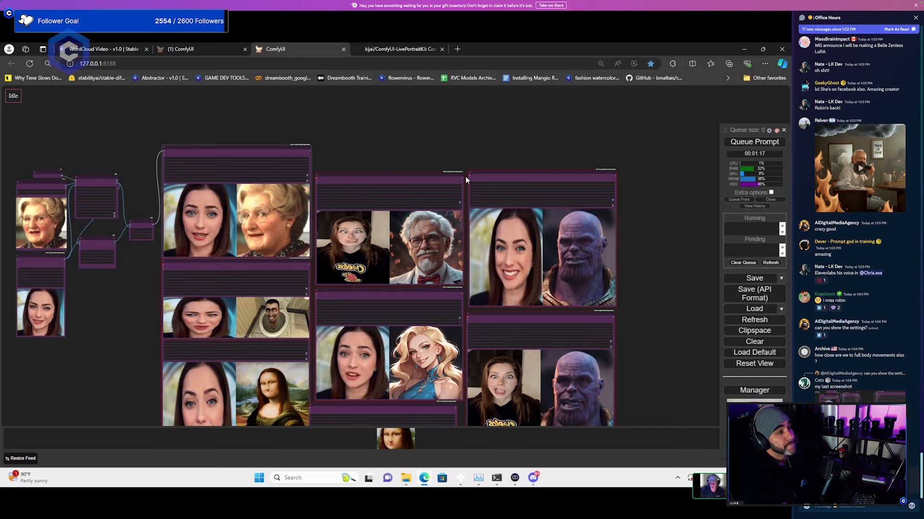
scroll(387, 154, "up", 1)
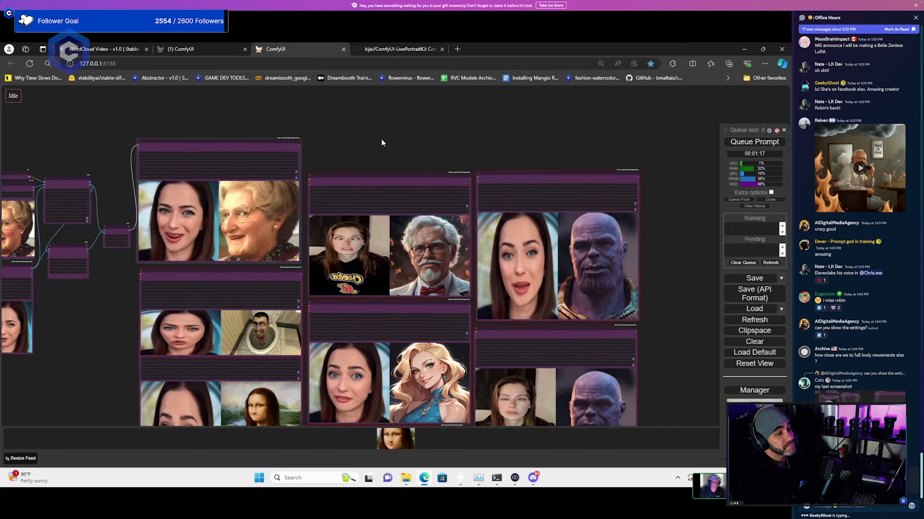
left_click_drag(381, 138, 425, 104)
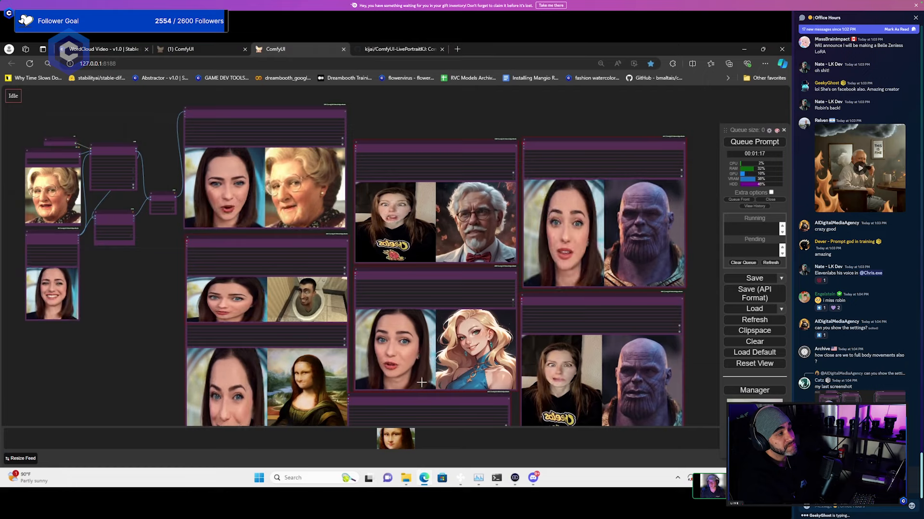
left_click_drag(154, 327, 128, 309)
scroll(190, 309, "up", 2)
scroll(288, 308, "down", 1)
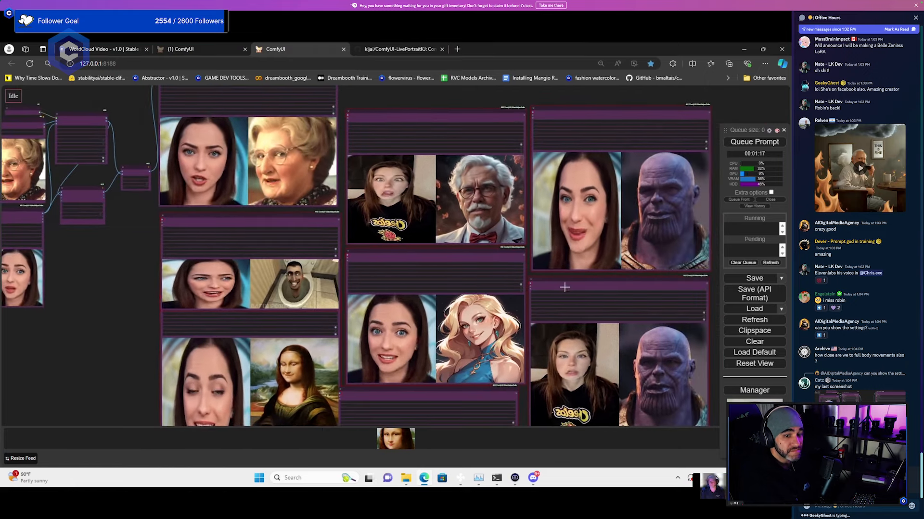
scroll(481, 304, "down", 1)
left_click_drag(716, 302, 662, 305)
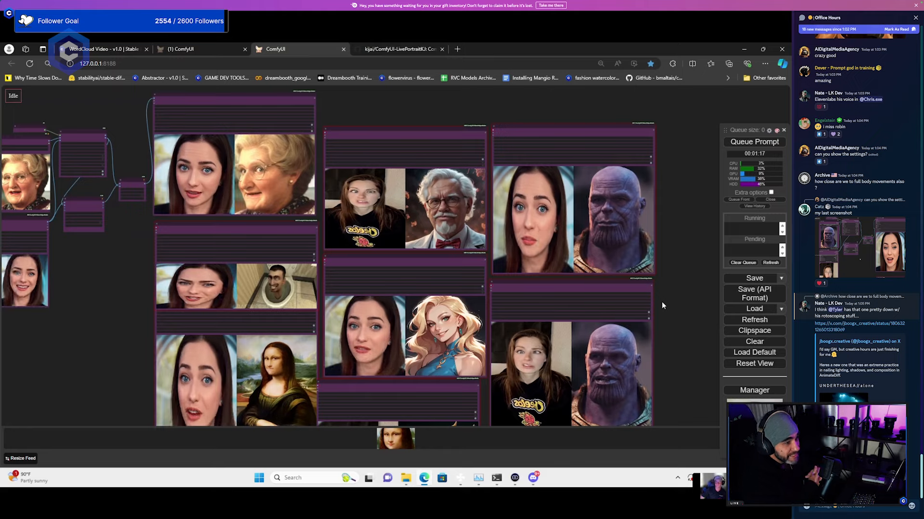
scroll(499, 318, "up", 2)
scroll(380, 308, "down", 4)
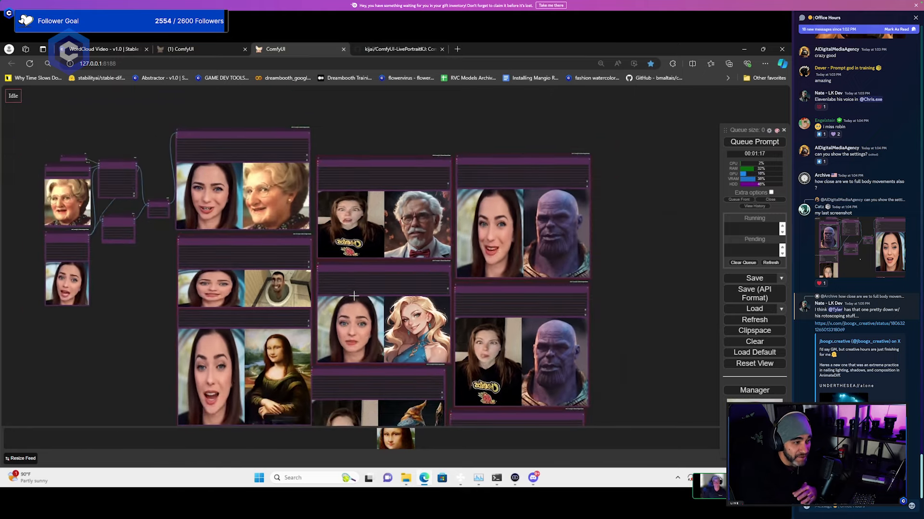
scroll(190, 268, "up", 1)
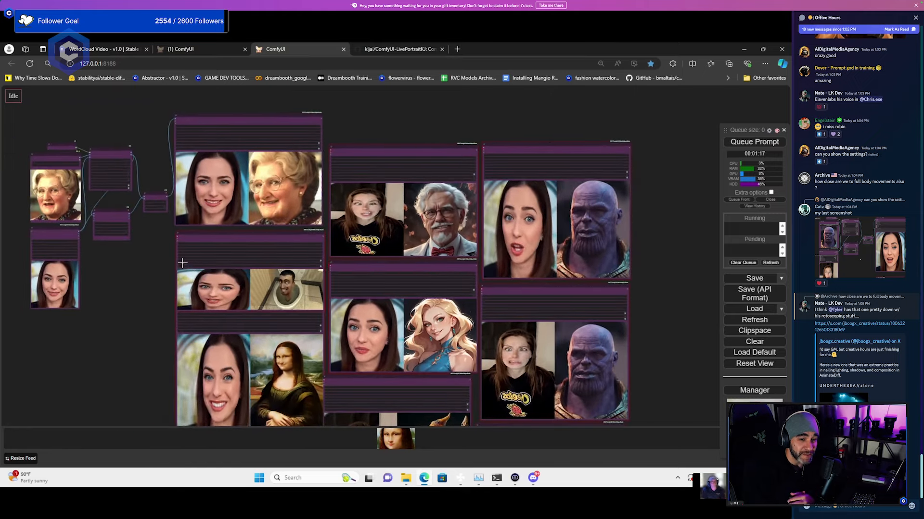
scroll(183, 263, "up", 3)
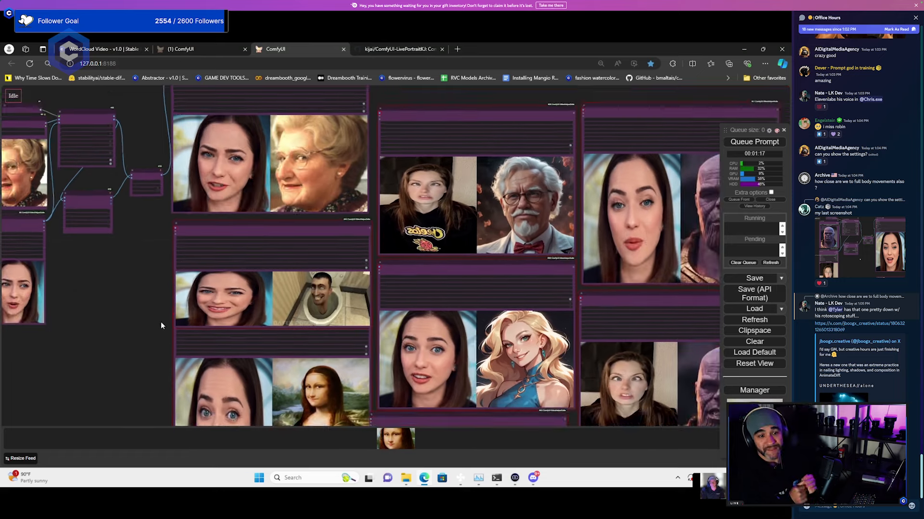
left_click_drag(161, 322, 128, 258)
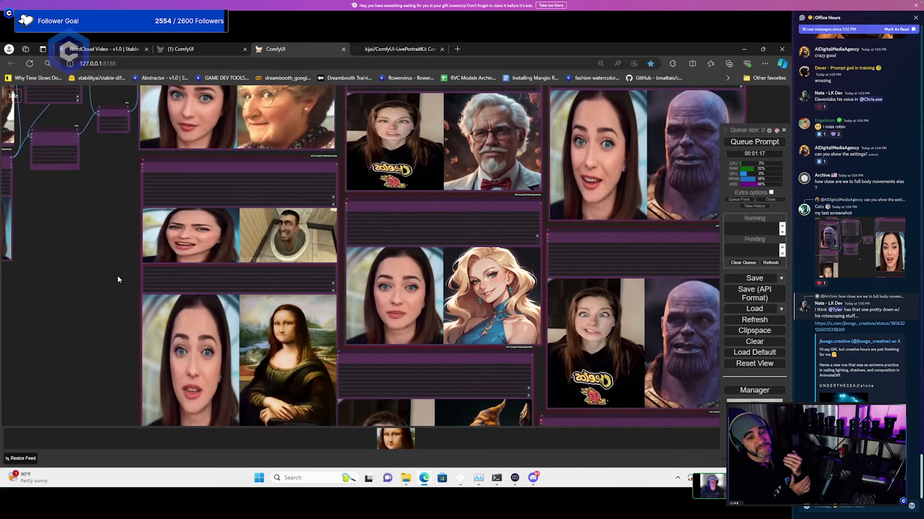
Examine the LivePortrait workflow nodes together with the upper animations in the neighbouring output columns
scroll(116, 262, "down", 1)
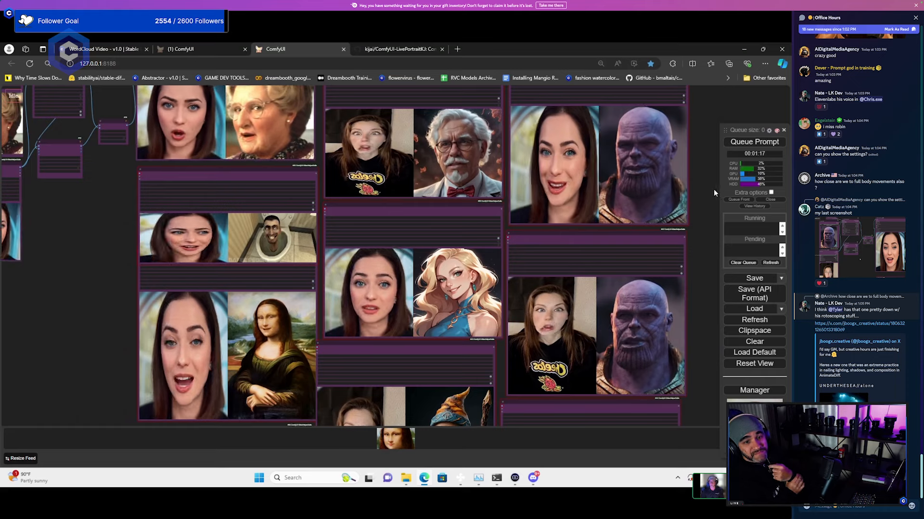
left_click_drag(714, 189, 716, 259)
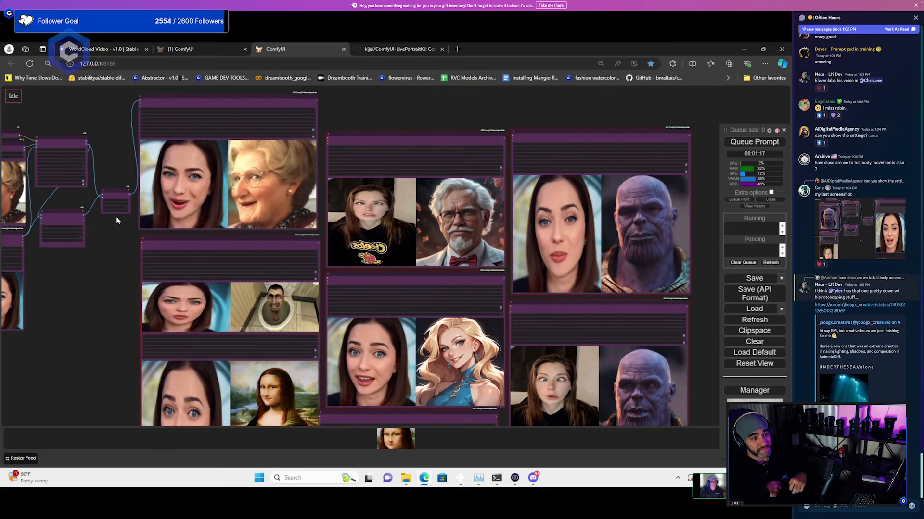
left_click_drag(124, 226, 239, 226)
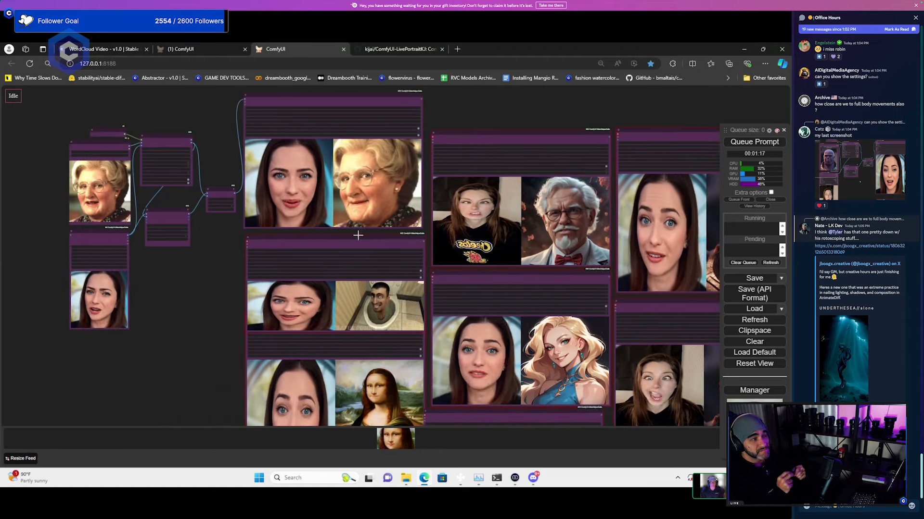
scroll(412, 250, "up", 4)
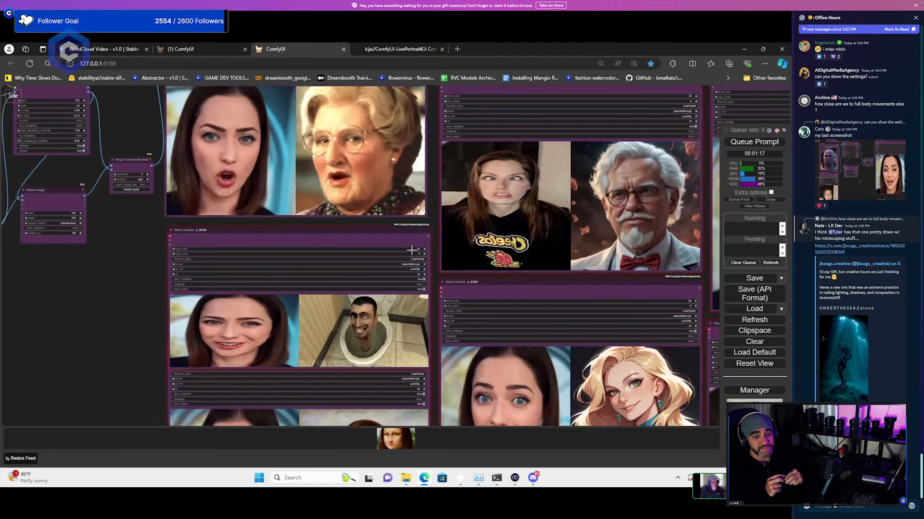
scroll(413, 249, "down", 5)
left_click_drag(505, 279, 333, 208)
scroll(333, 209, "down", 1)
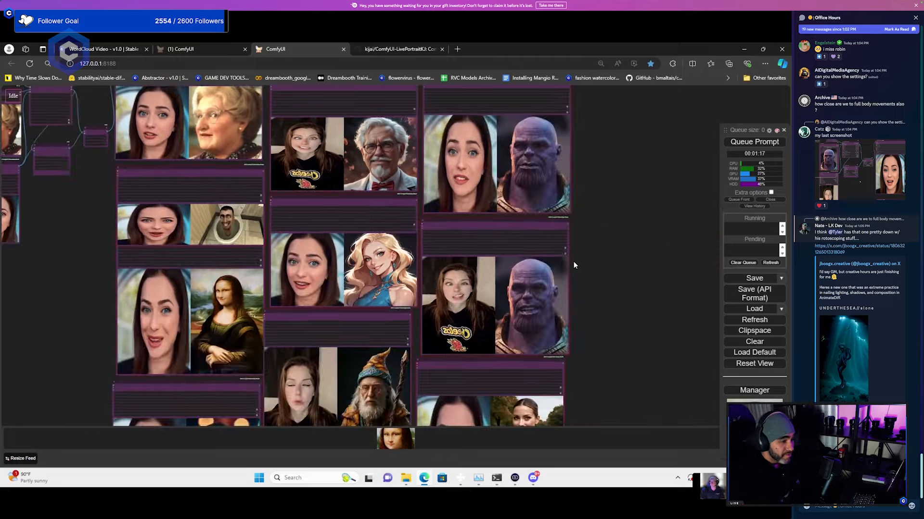
Examine the lowest animations of the three output columns: the screaming man, the wizard and the woman on the white car
scroll(588, 273, "up", 4)
left_click_drag(588, 273, 692, 173)
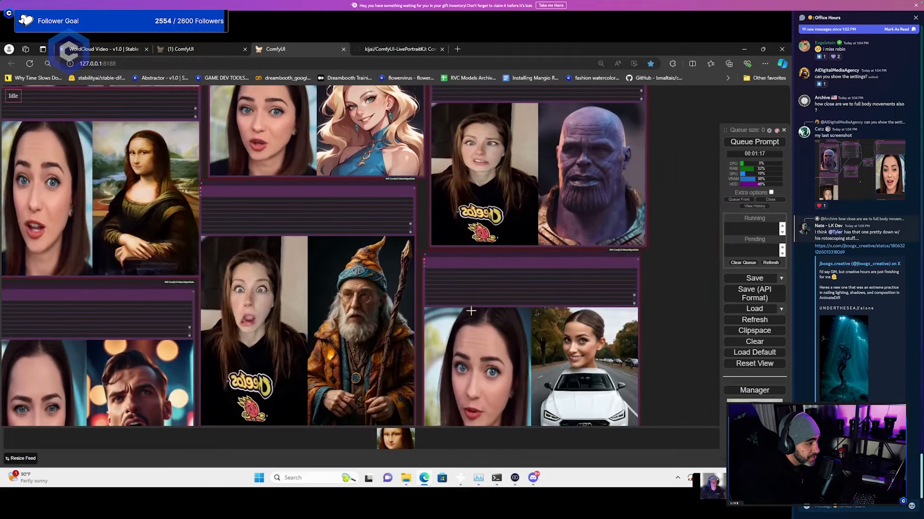
left_click_drag(423, 242, 449, 191)
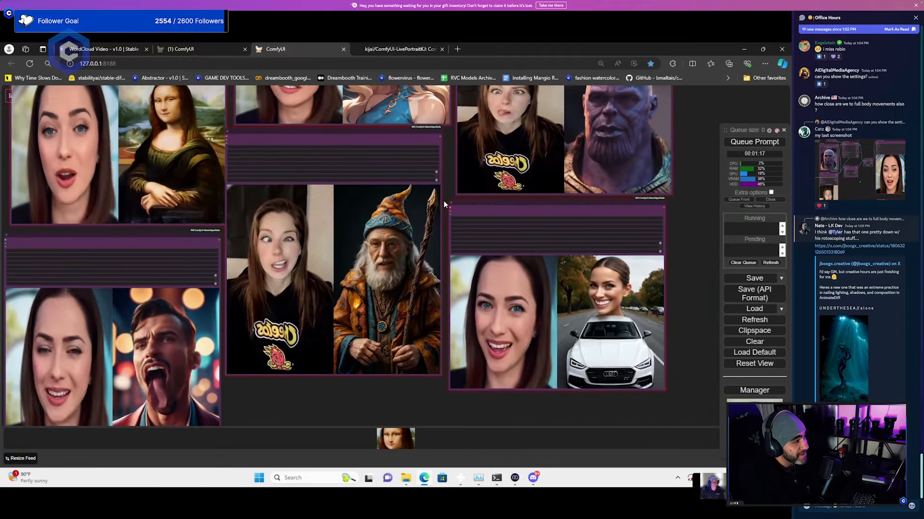
scroll(444, 201, "down", 2)
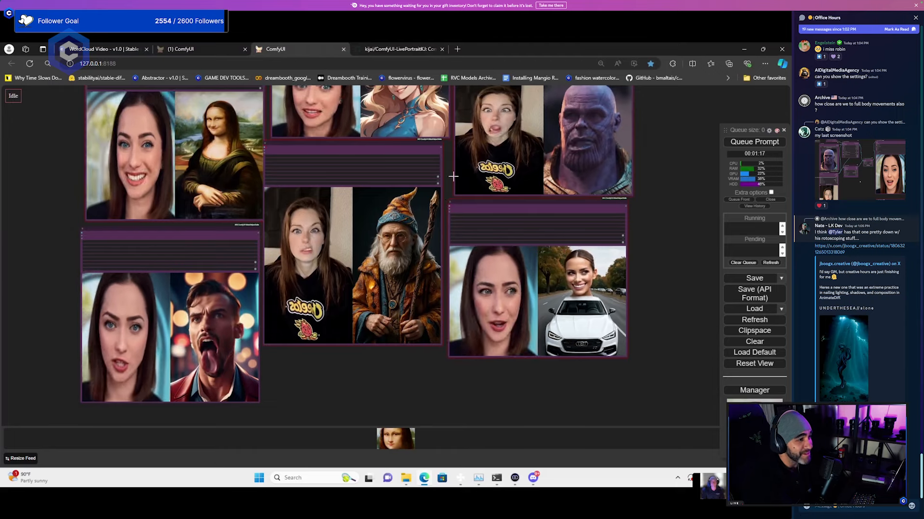
left_click_drag(453, 177, 479, 264)
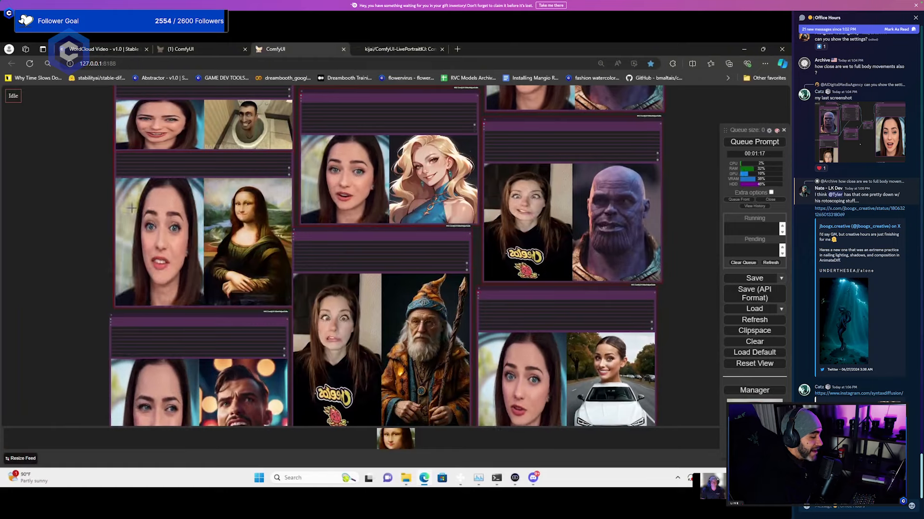
Examine the animated Mona Lisa face in its Video Combine node at close range
scroll(211, 237, "up", 5)
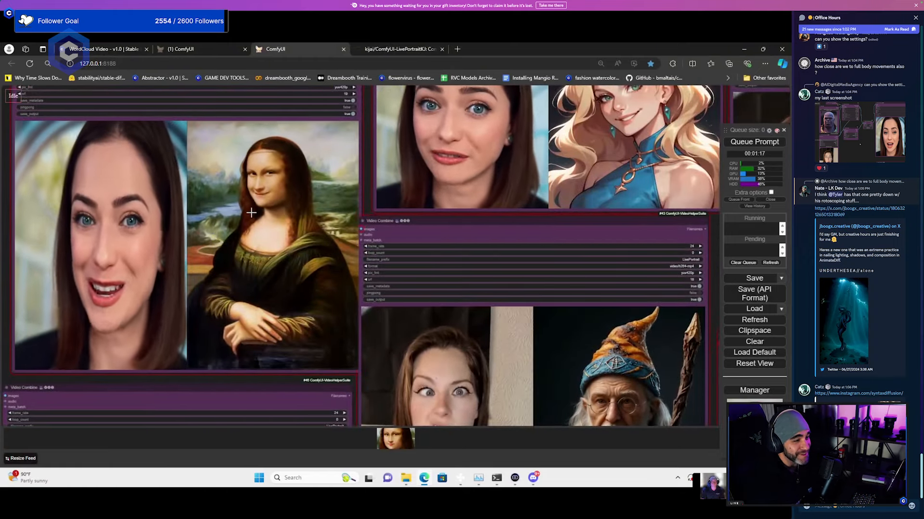
scroll(288, 186, "up", 5)
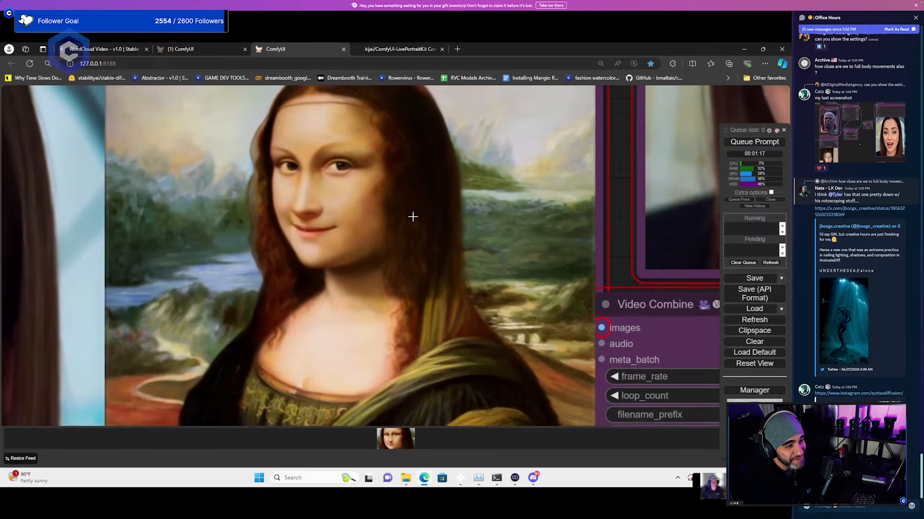
left_click_drag(412, 216, 411, 233)
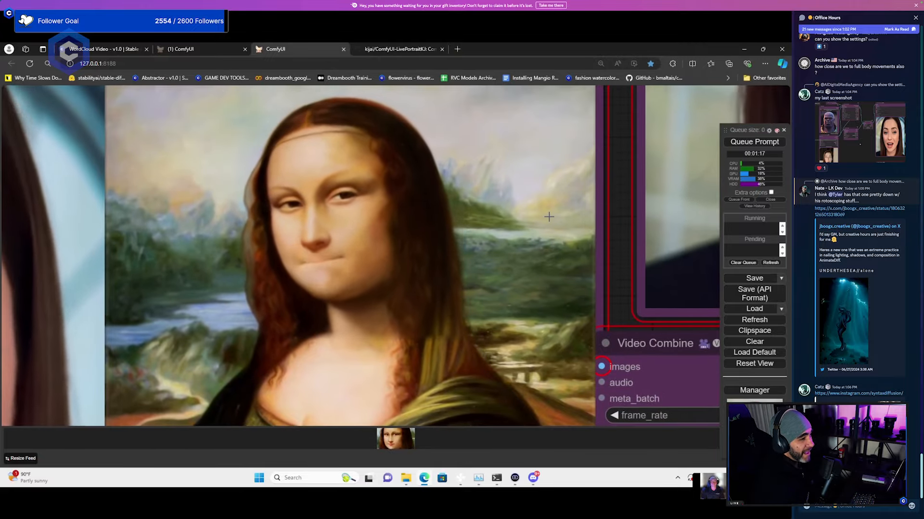
scroll(549, 217, "down", 10)
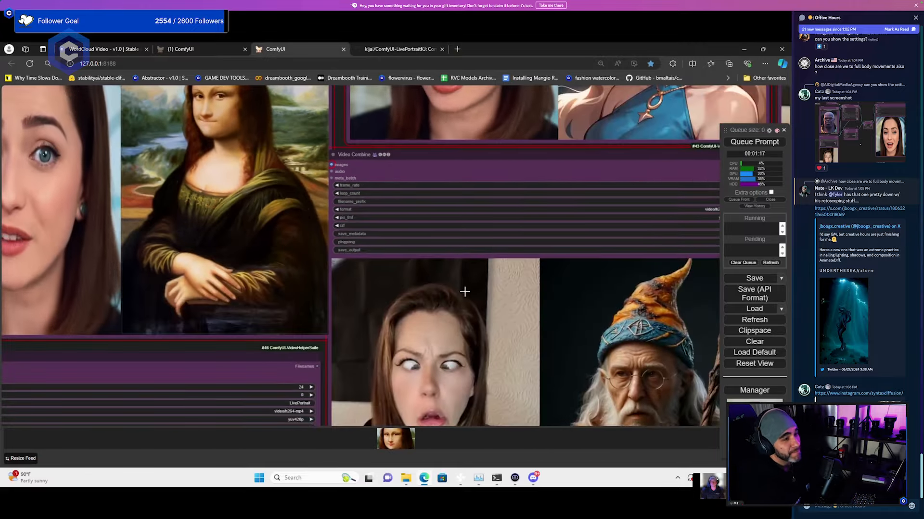
Examine the wizard and white car animations up close, and review the rest of the output columns
left_click_drag(465, 292, 249, 129)
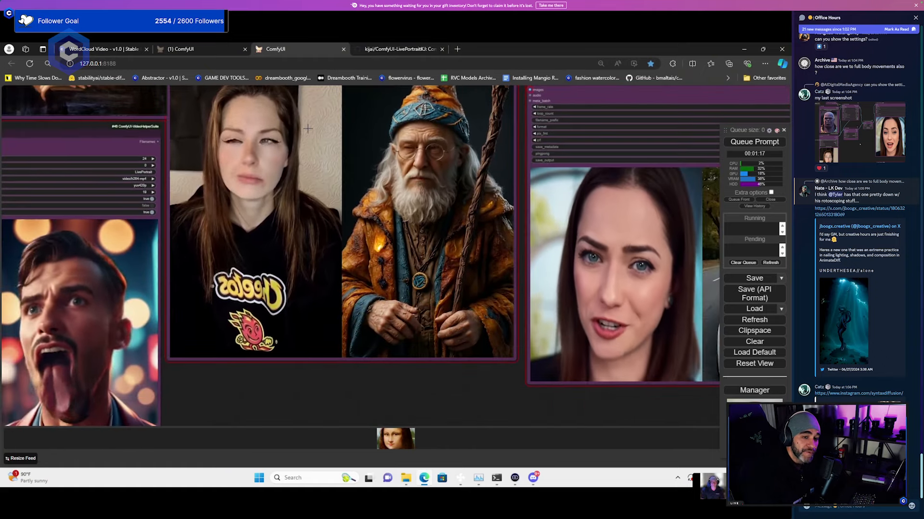
left_click_drag(328, 149, 208, 188)
scroll(247, 195, "down", 1)
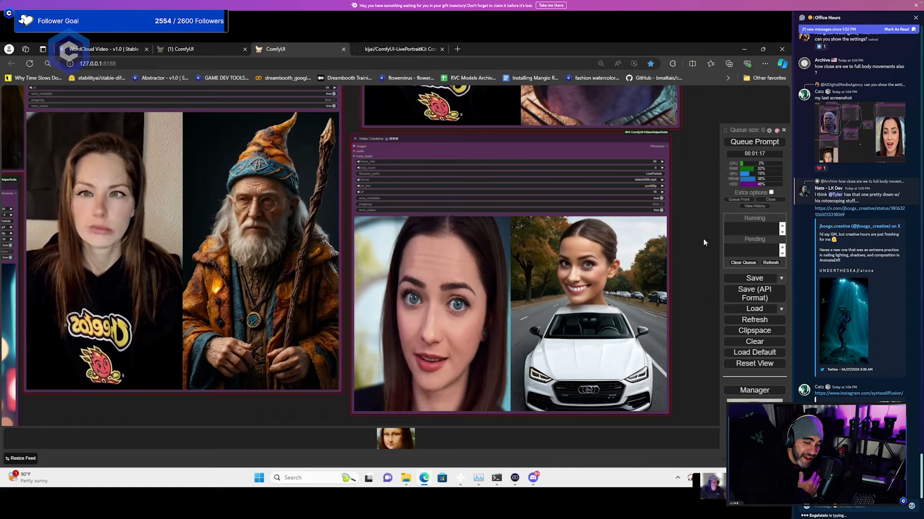
left_click_drag(704, 243, 737, 284)
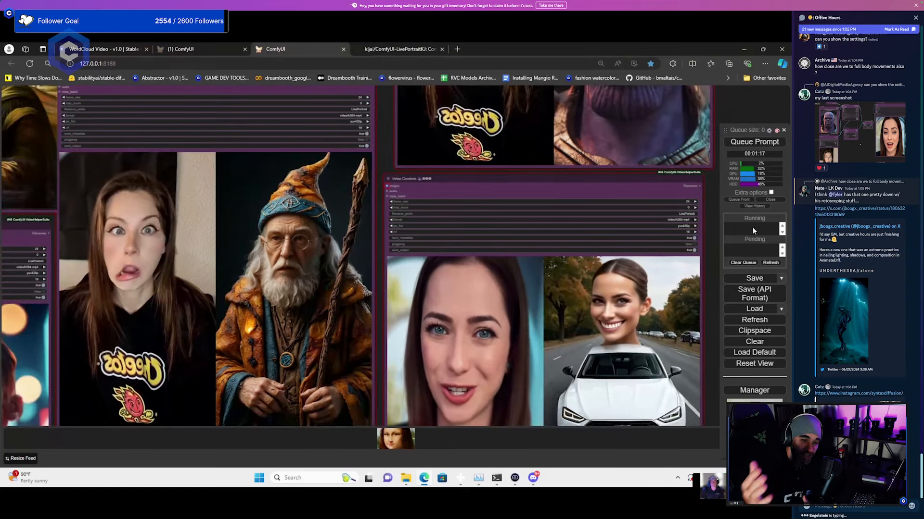
left_click_drag(714, 205, 678, 303)
scroll(696, 257, "down", 1)
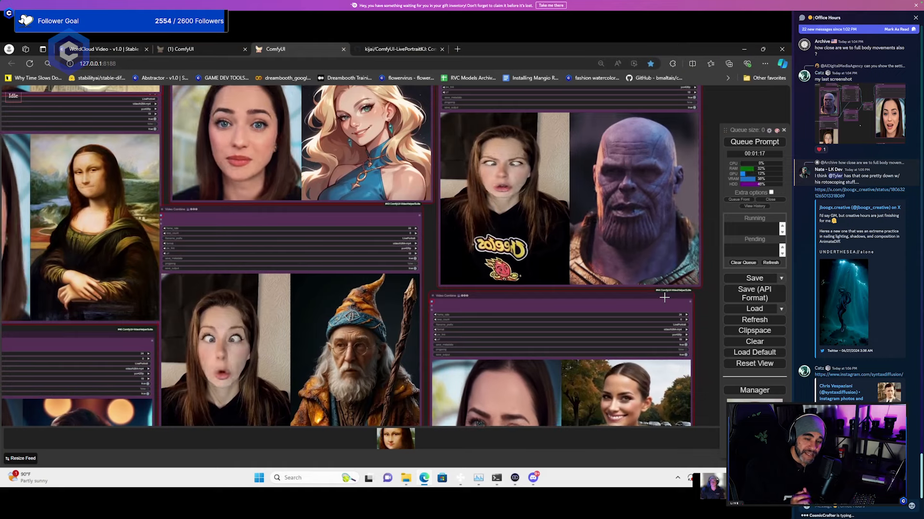
scroll(664, 297, "down", 1)
left_click_drag(700, 221, 708, 352)
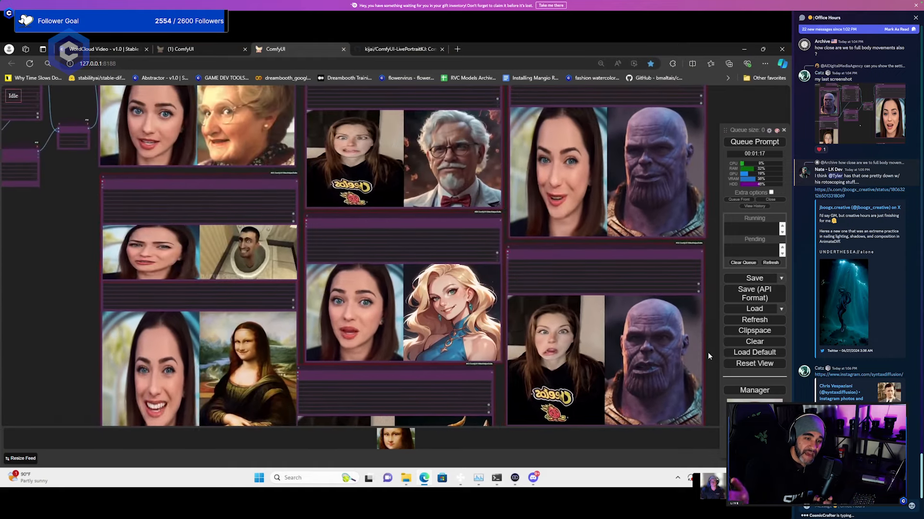
Restore the browser window to its smaller size, check the Office Hours chat in Discord, and return to ComfyUI
left_click(765, 48)
left_click(782, 225)
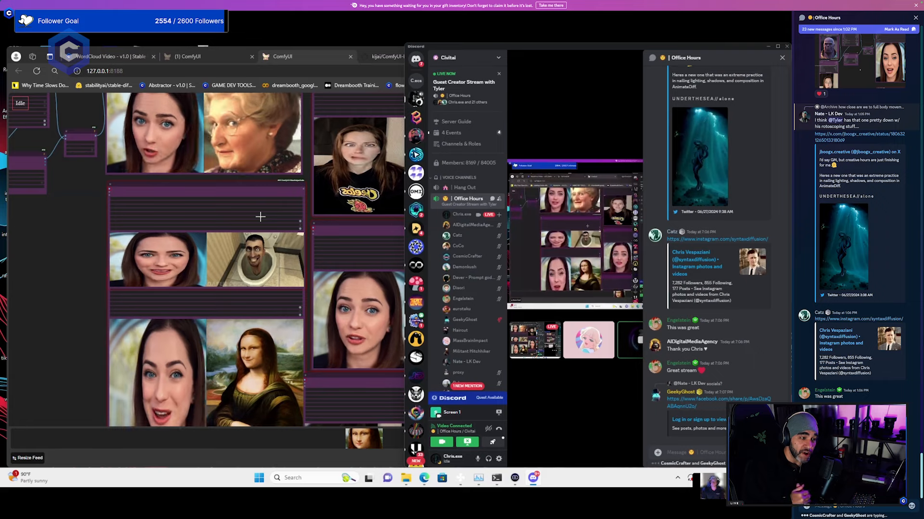
left_click(62, 262)
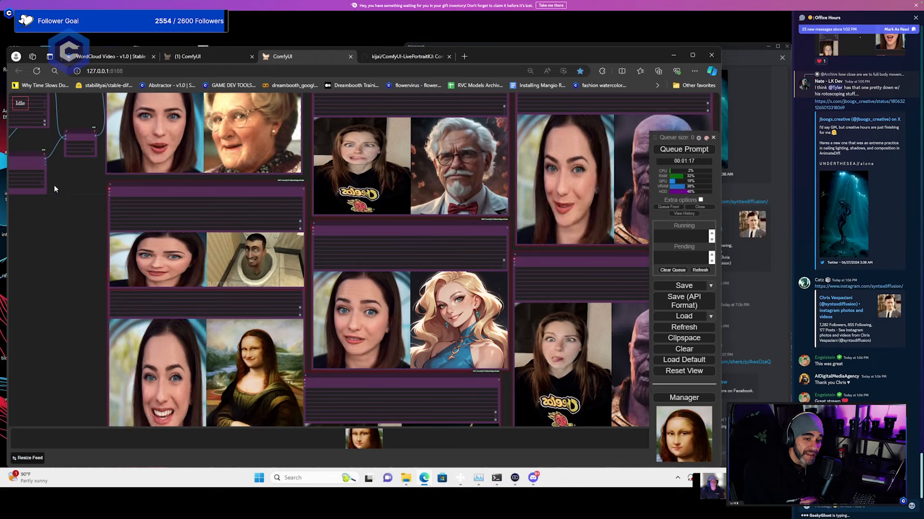
Look over the output columns and frame them on the canvas beside the workflow nodes
left_click_drag(54, 189, 80, 120)
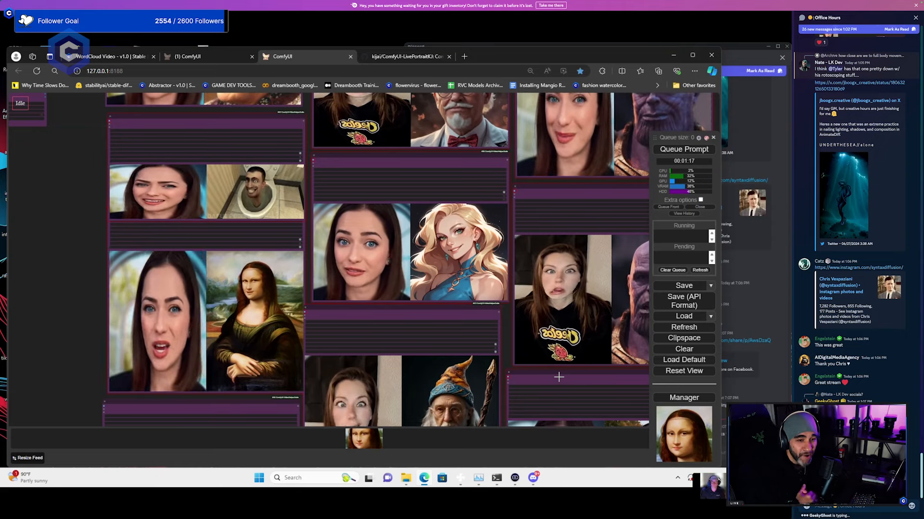
scroll(558, 377, "down", 2)
scroll(557, 364, "down", 1)
left_click_drag(525, 253, 456, 287)
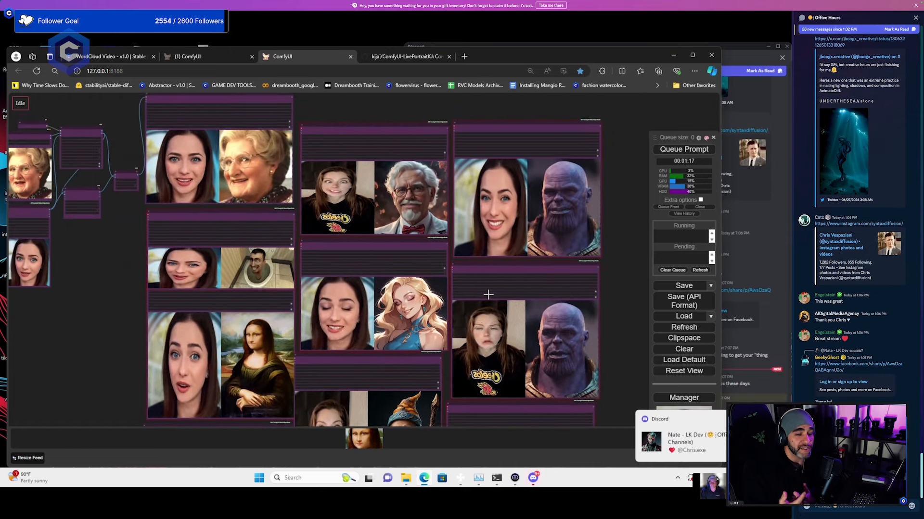
Switch to Discord to look through the Office Hours voice channel's participants, and return to ComfyUI
left_click(775, 380)
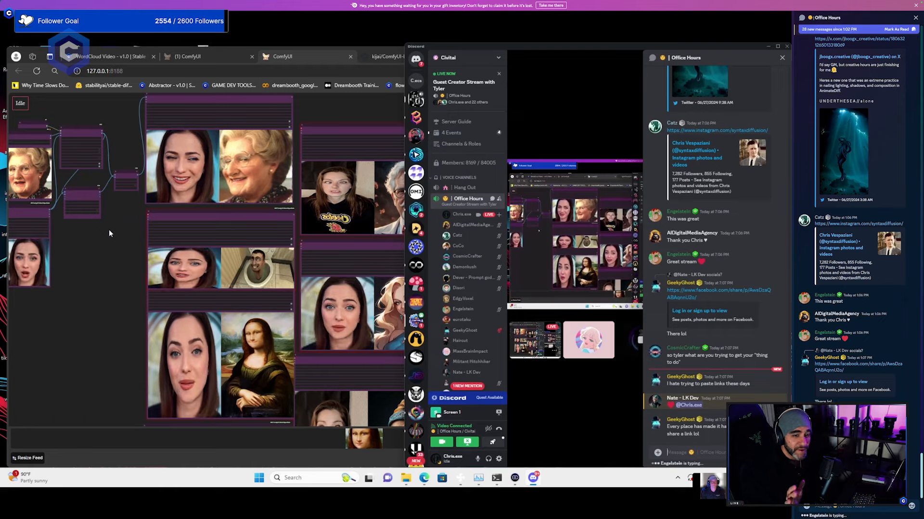
scroll(438, 265, "down", 2)
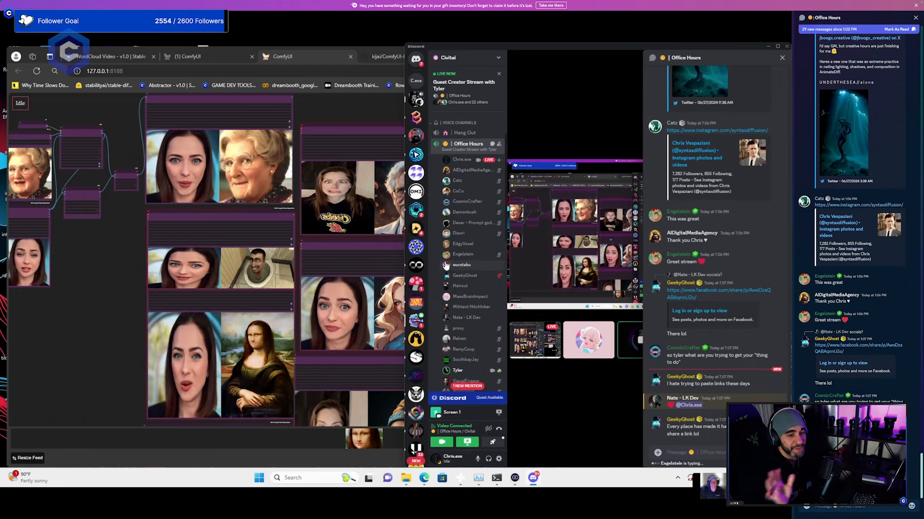
left_click(121, 274)
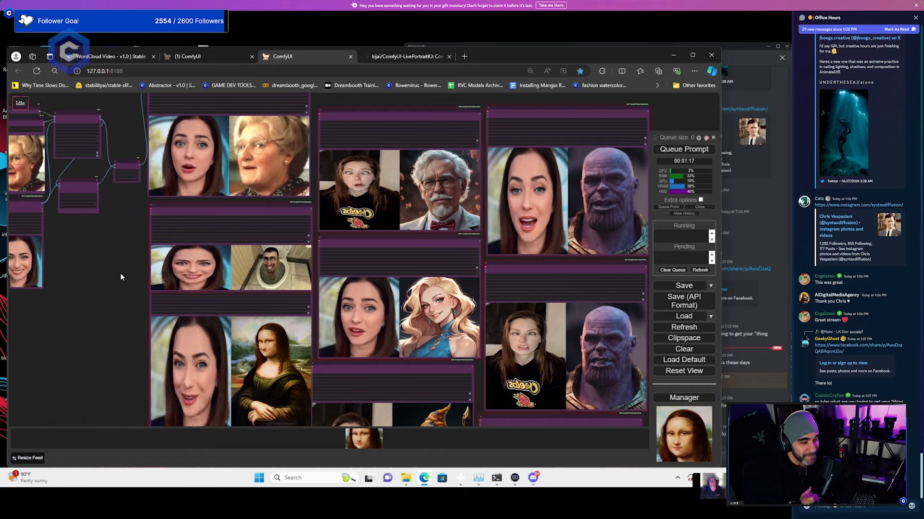
Review the lowest animations on the canvas, check the latest Office Hours messages in Discord, and return to ComfyUI
left_click_drag(120, 273, 129, 236)
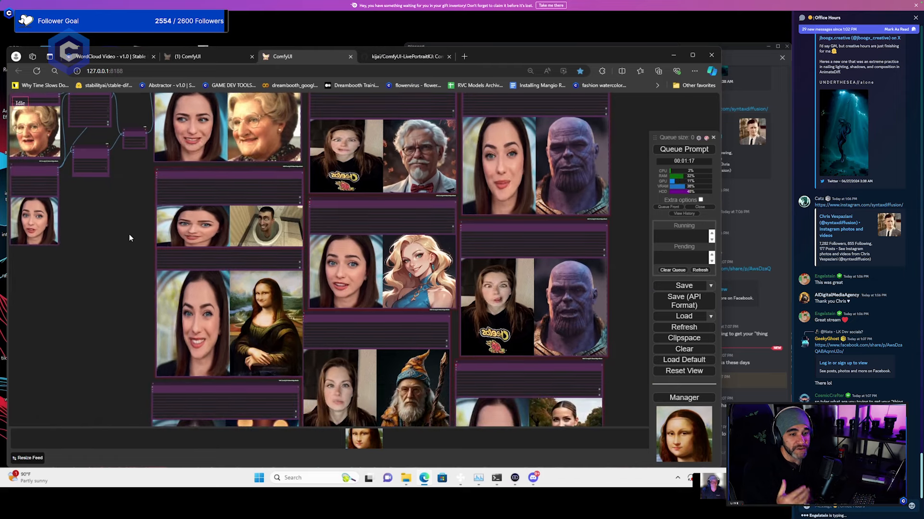
mouse_move(127, 275)
left_mouse_down()
mouse_move(111, 232)
mouse_move(120, 208)
left_mouse_up()
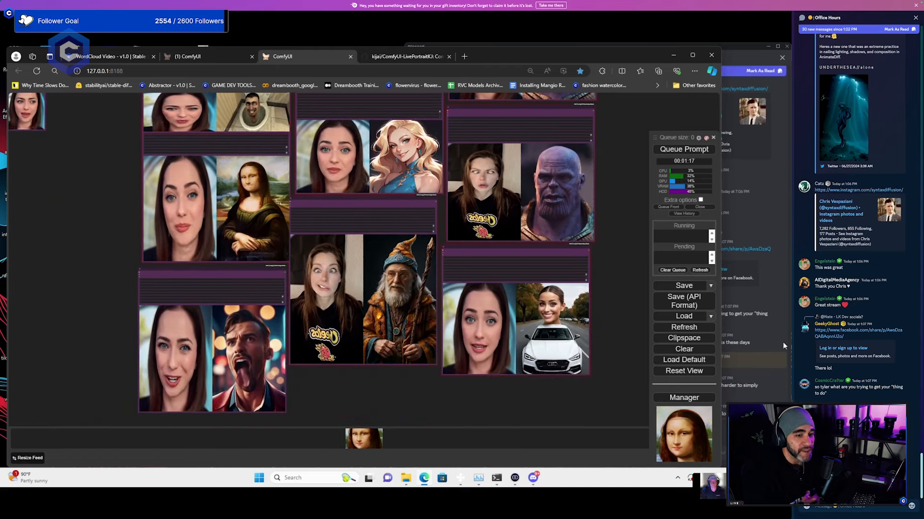
left_click(772, 367)
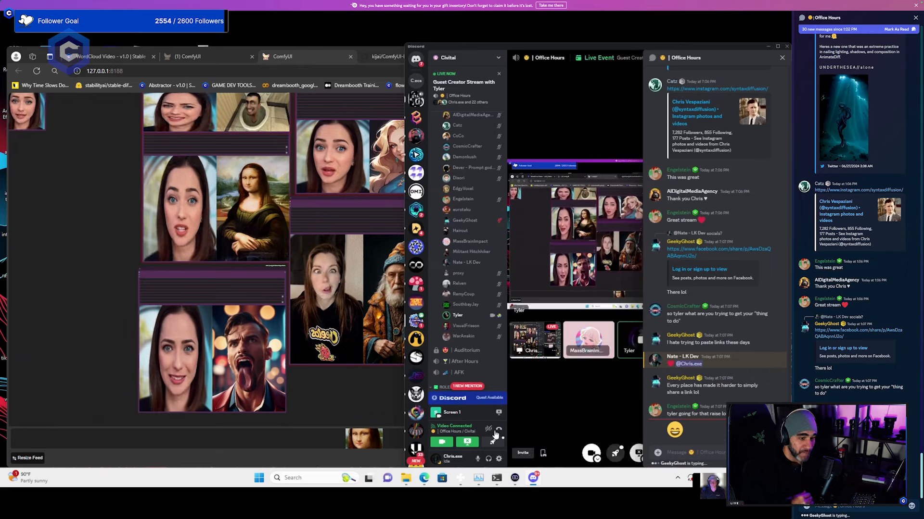
left_click(365, 384)
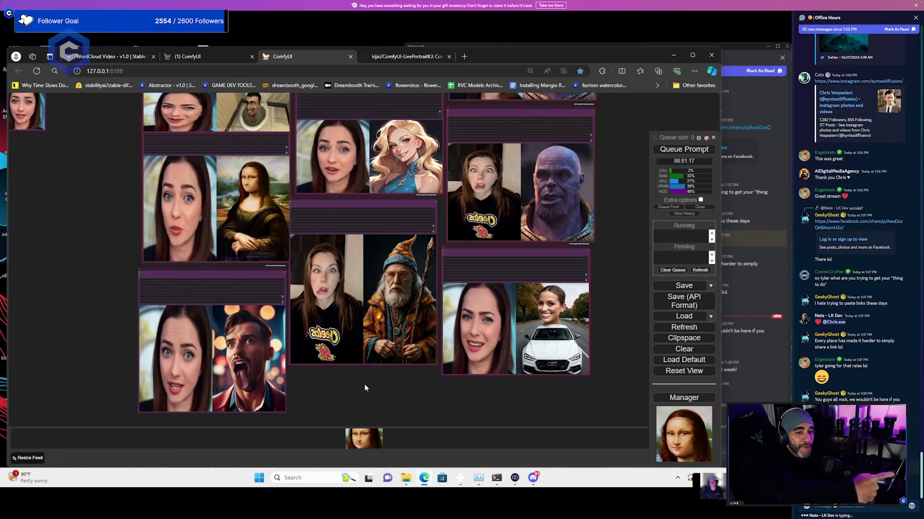
Frame the whole workflow beside the upper output nodes, and switch to Discord to read the Office Hours chat
left_click_drag(440, 238, 429, 391)
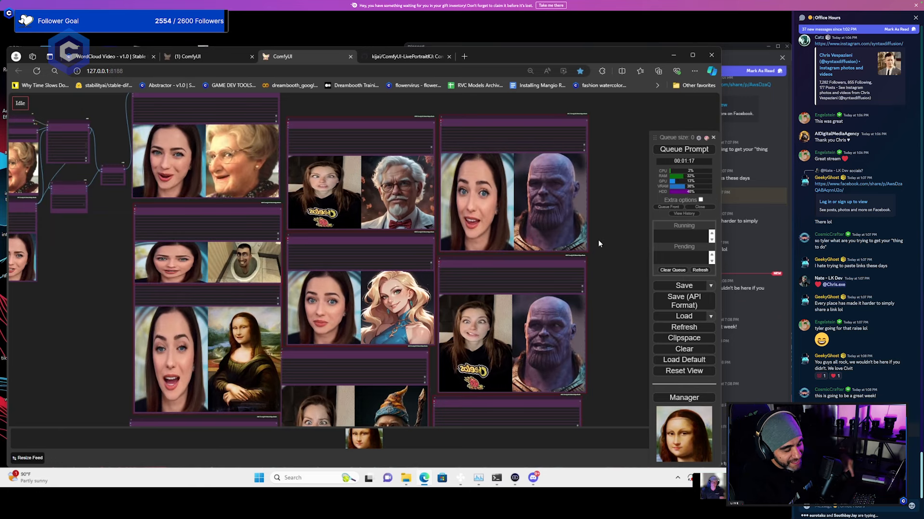
scroll(598, 239, "down", 1)
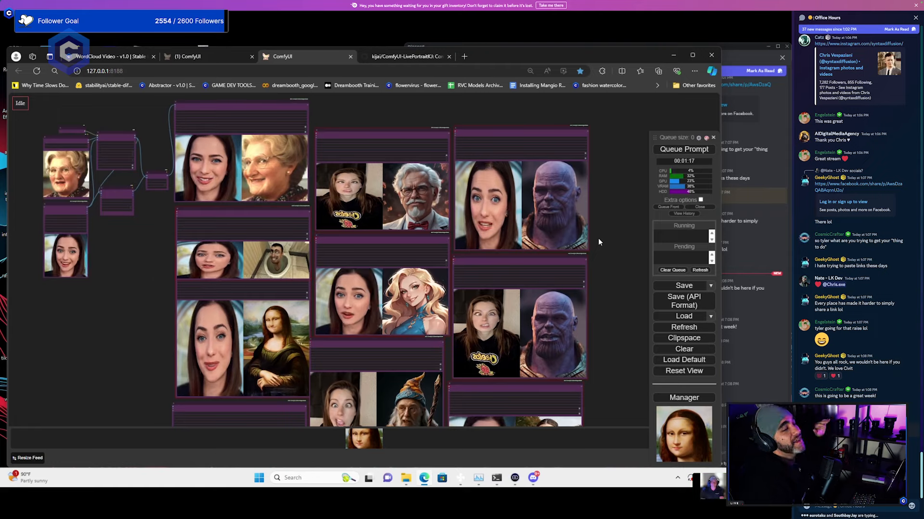
scroll(581, 238, "down", 1)
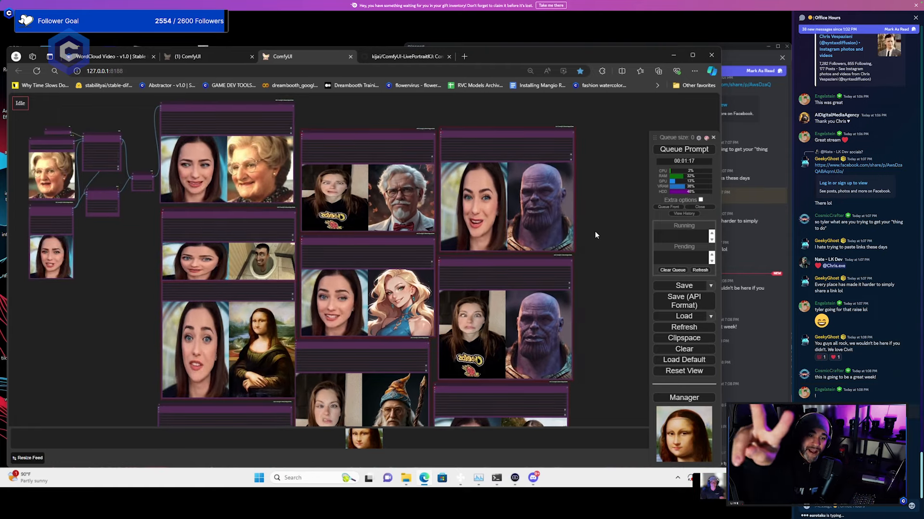
scroll(595, 231, "down", 1)
scroll(594, 234, "up", 3)
left_click(760, 286)
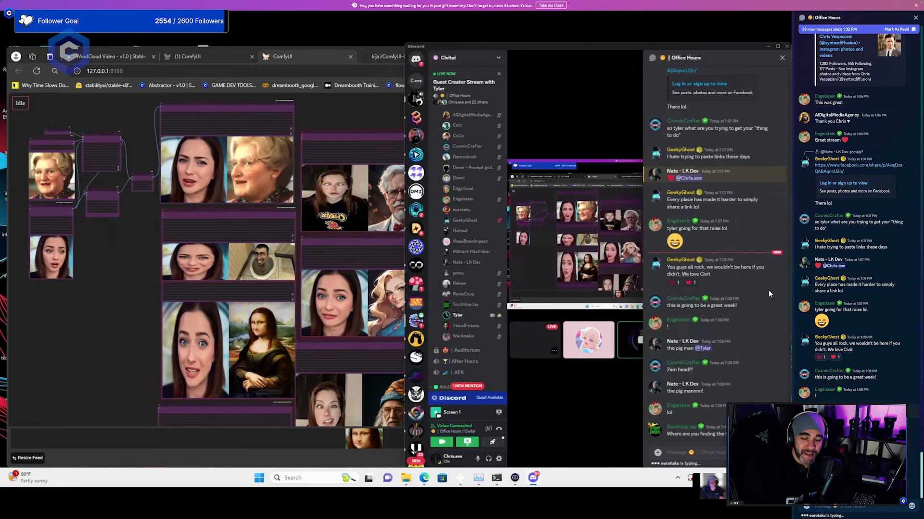